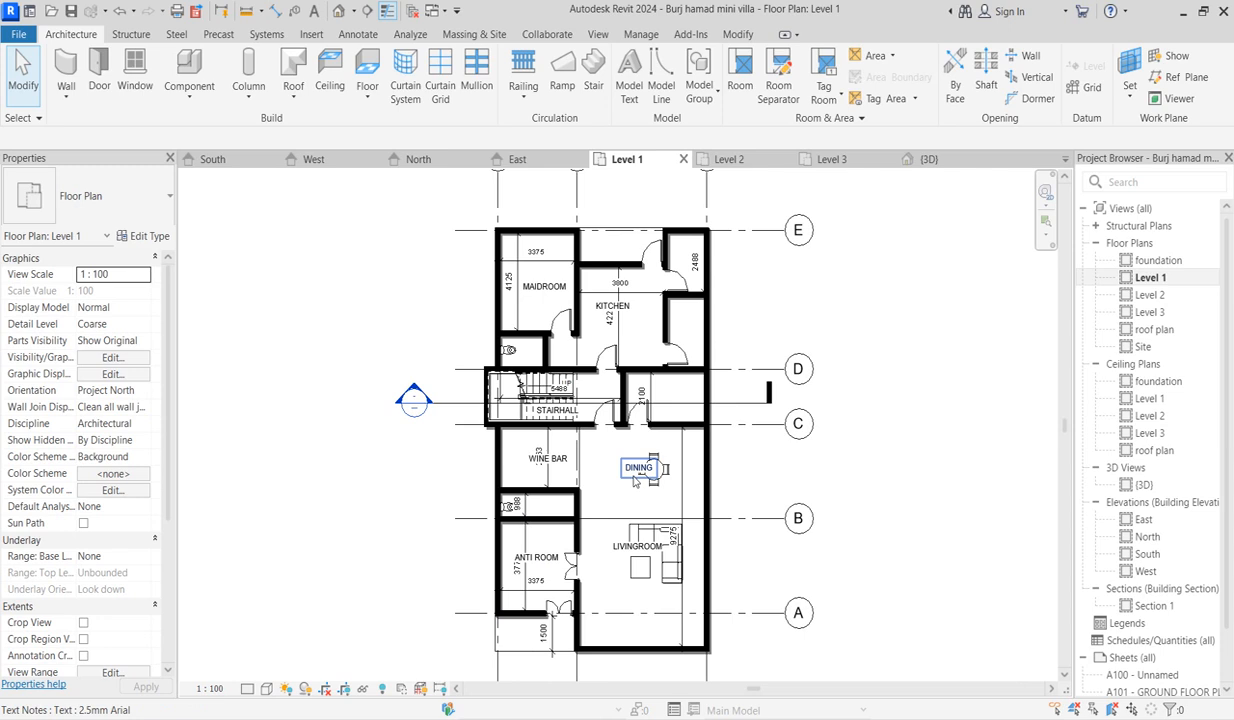
Open the 3D view and examine the villa's front facade and balconies.
left_click(925, 159)
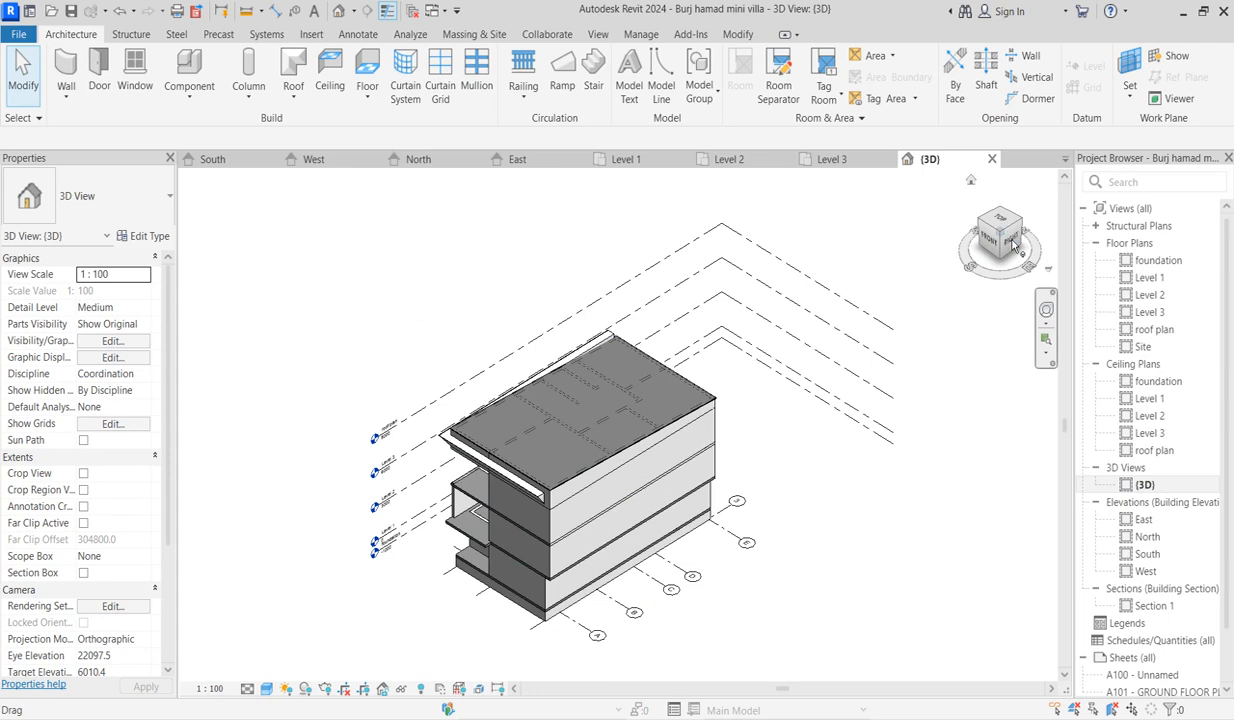
left_click_drag(978, 228, 716, 541)
scroll(744, 519, "up", 4)
scroll(631, 437, "down", 3)
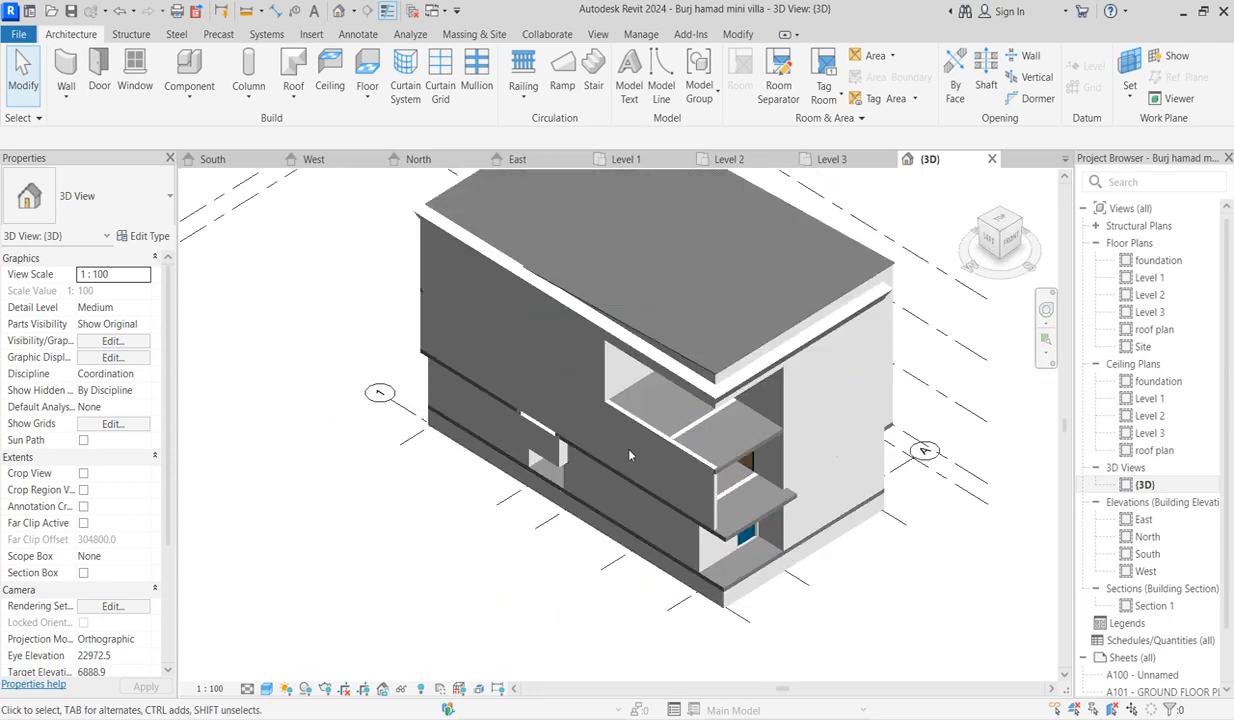
Delete all visible linear dimensions from the Level 1 floor plan.
left_click(1148, 280)
scroll(668, 578, "up", 3)
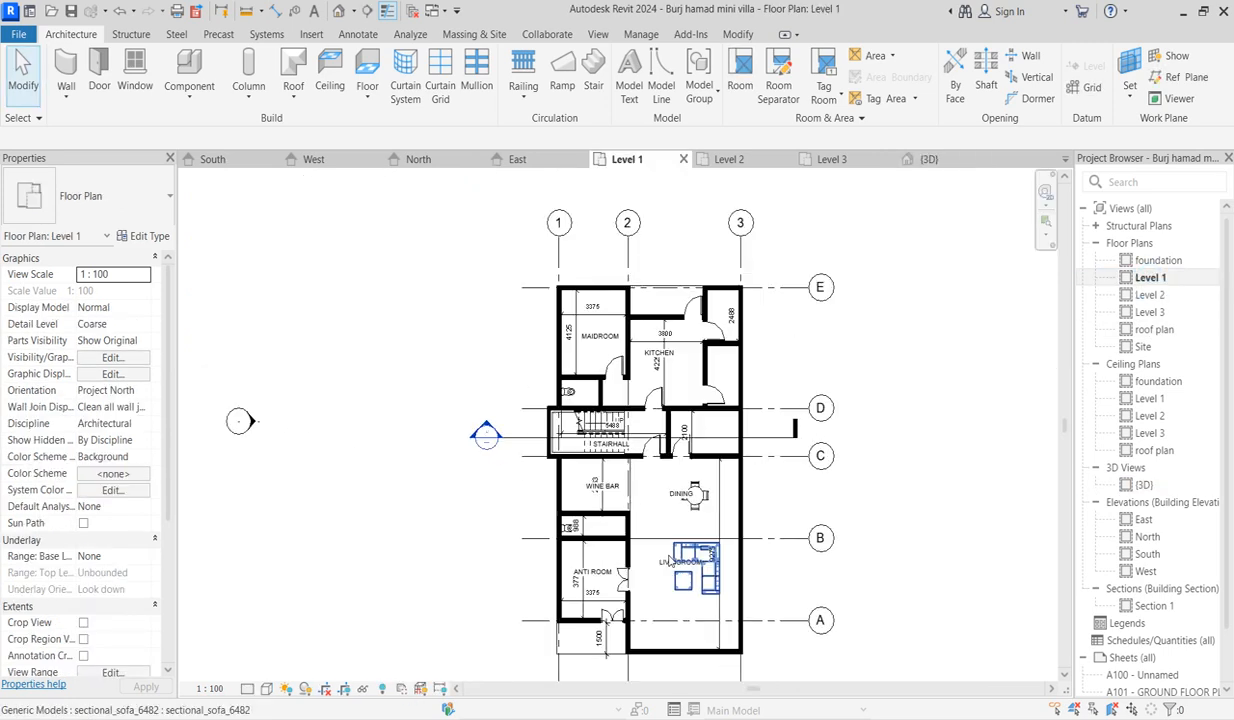
scroll(551, 505, "down", 1)
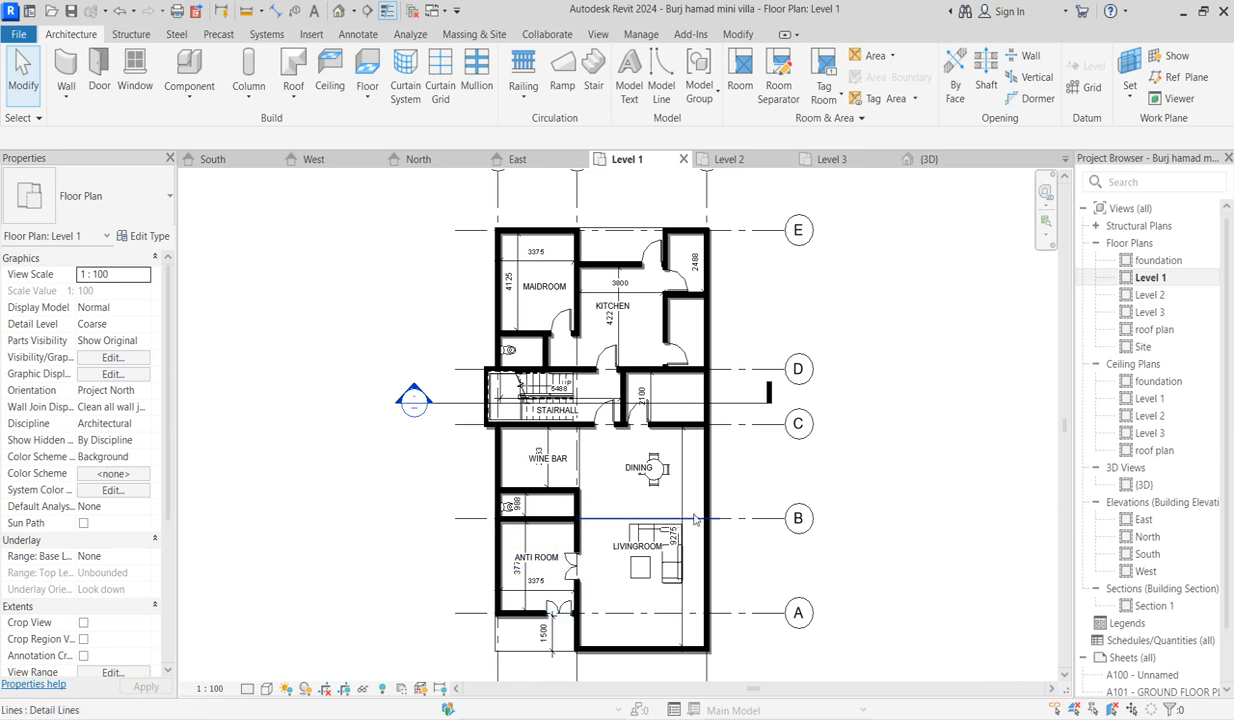
scroll(634, 482, "up", 1)
scroll(565, 465, "up", 3)
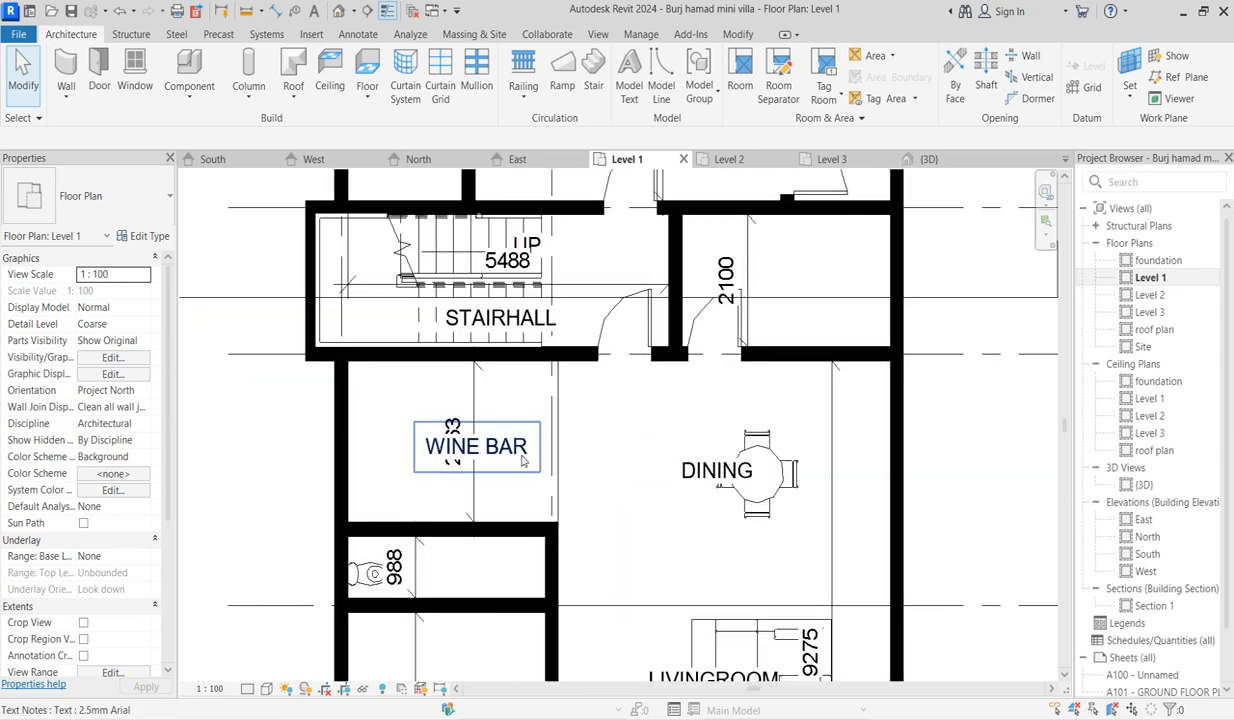
left_click(478, 399)
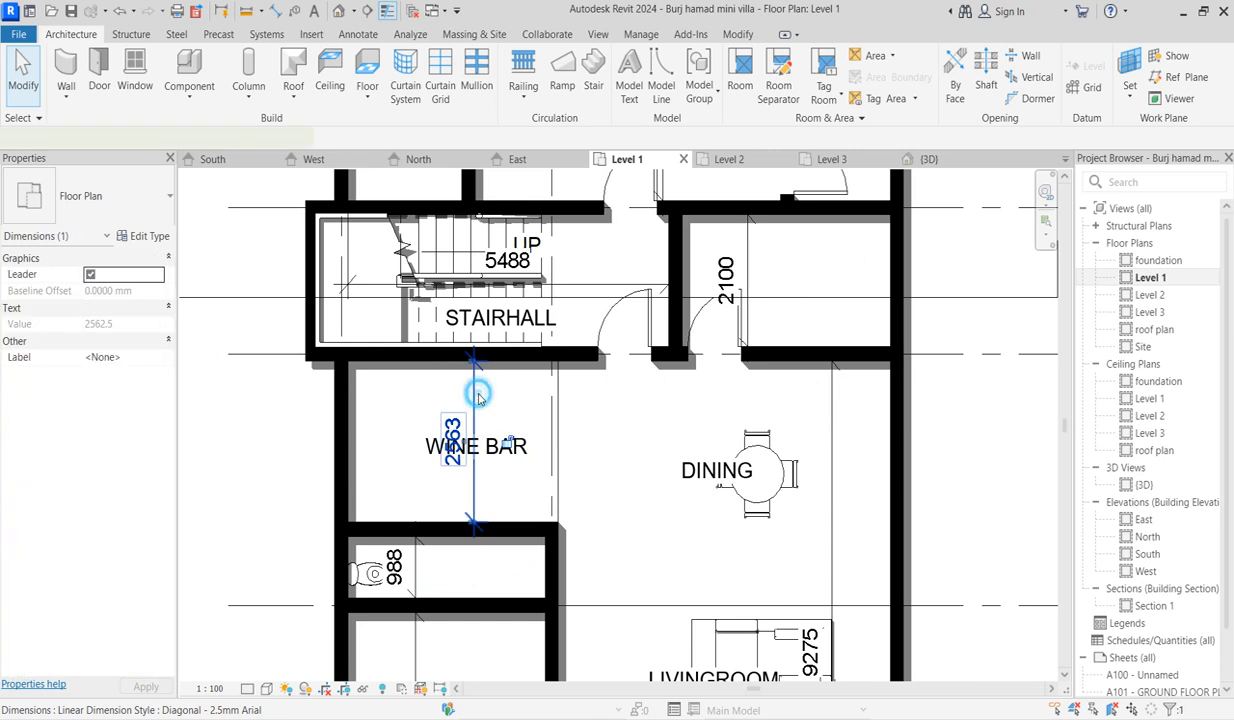
right_click(478, 399)
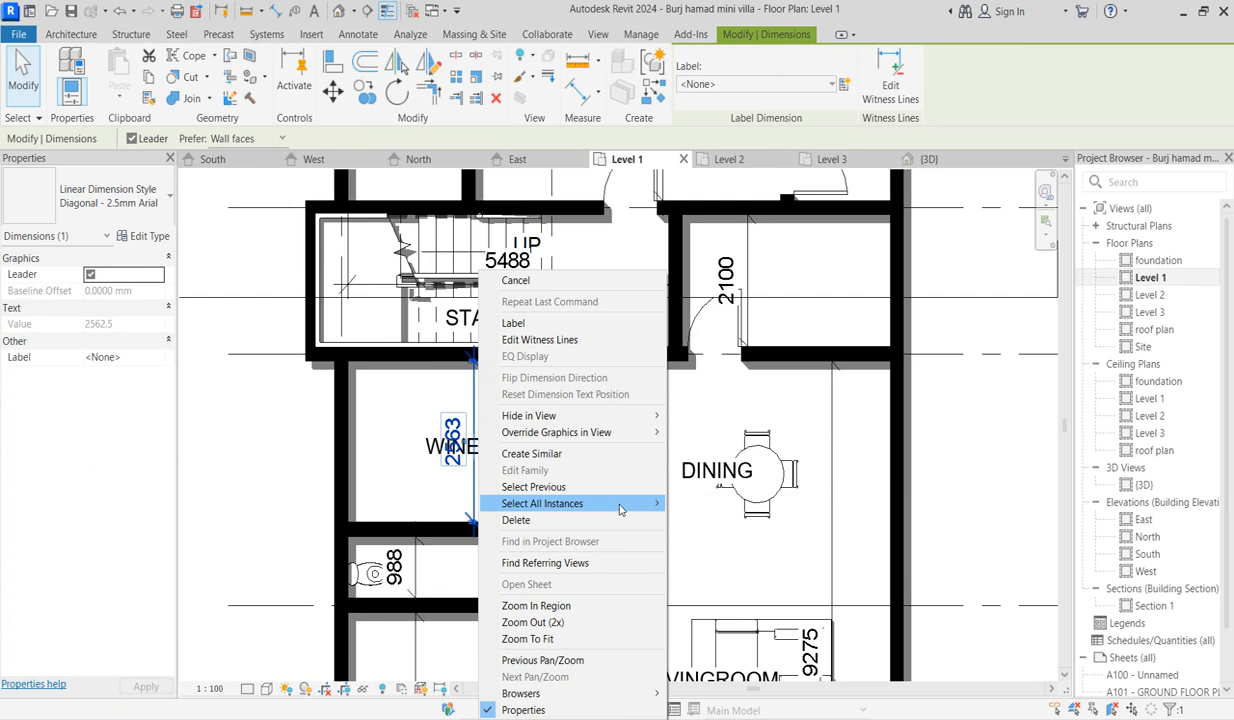
mouse_move(660, 505)
left_click(716, 503)
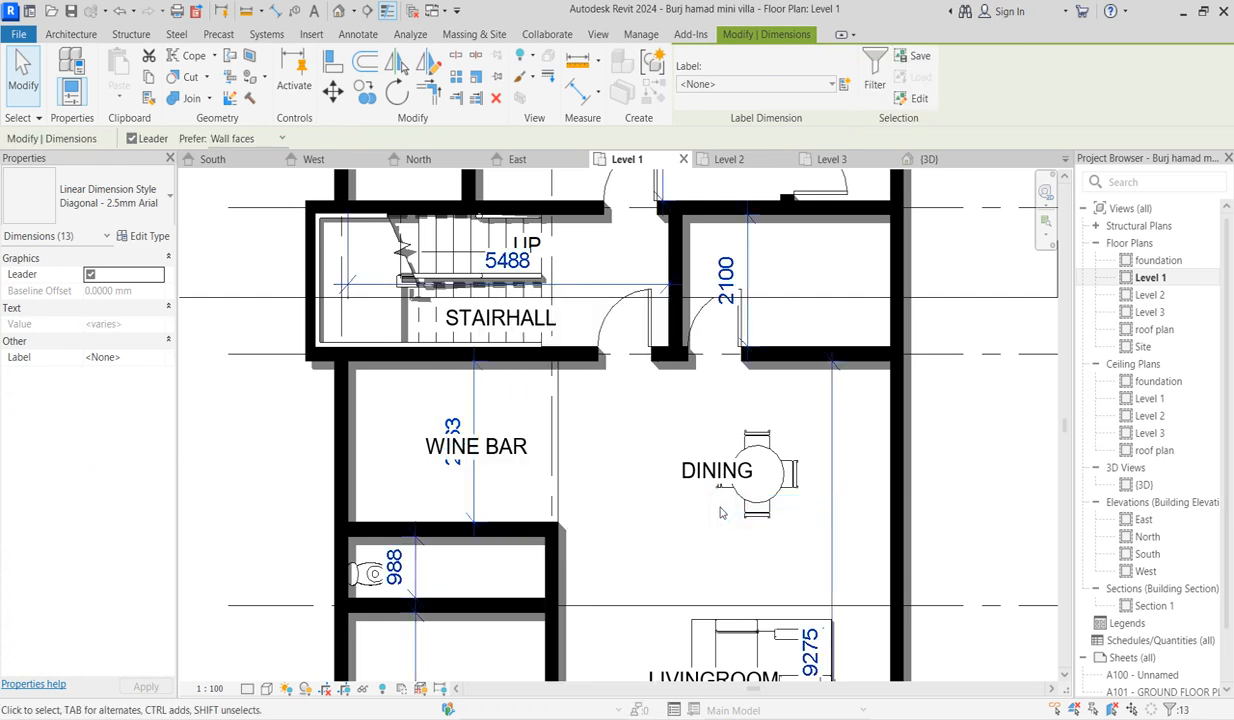
key("Delete")
Examine the Level 1 room layout around the maid room, kitchen and stair hall.
scroll(720, 512, "down", 5)
scroll(622, 340, "up", 4)
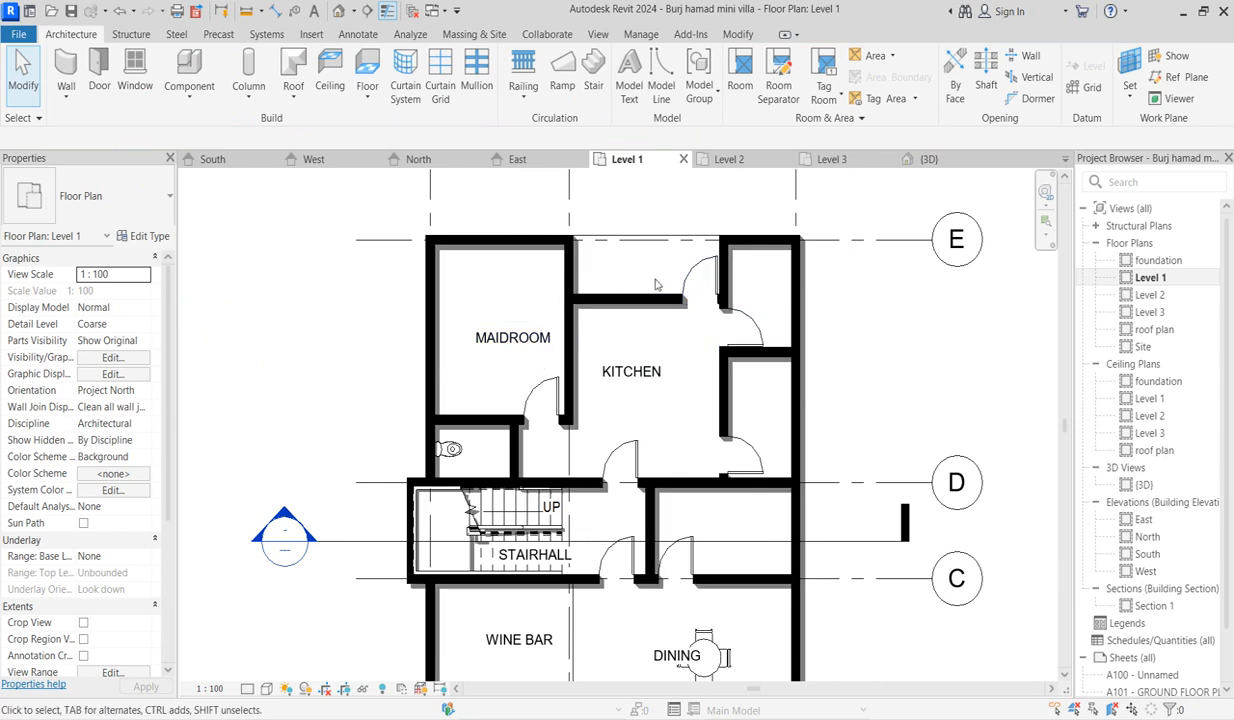
scroll(535, 345, "down", 1)
scroll(539, 349, "up", 1)
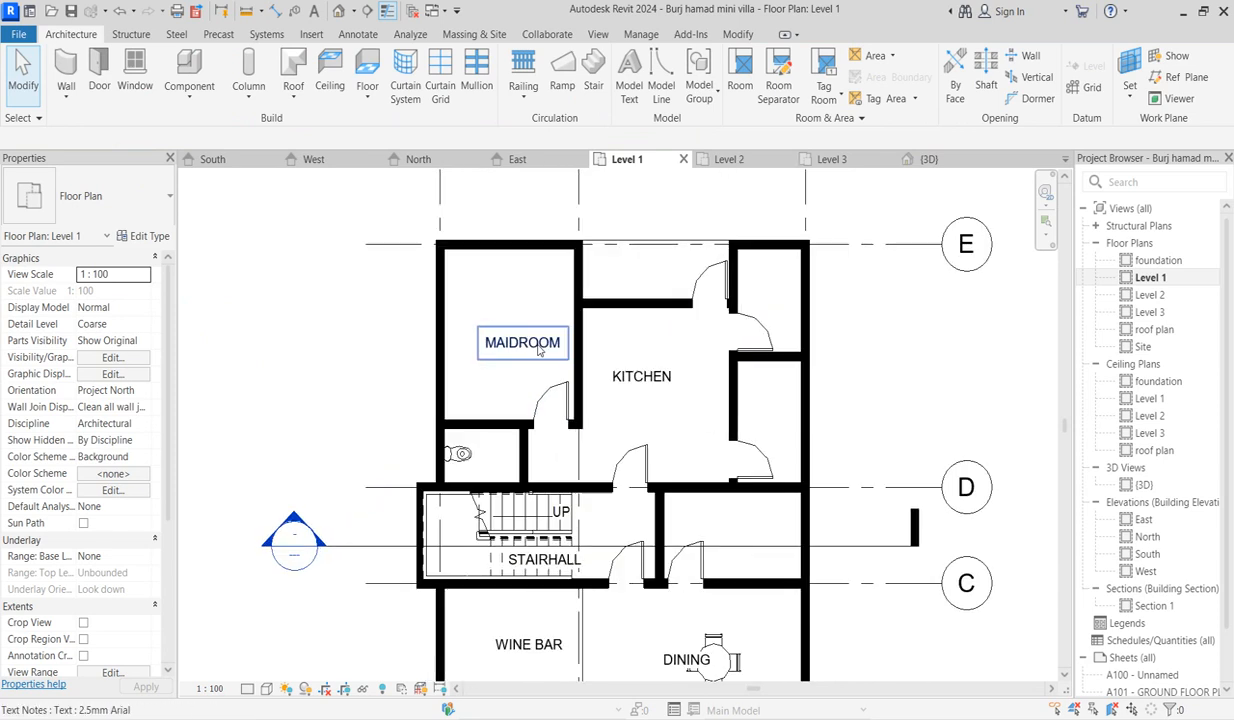
scroll(539, 349, "up", 1)
left_click(539, 349)
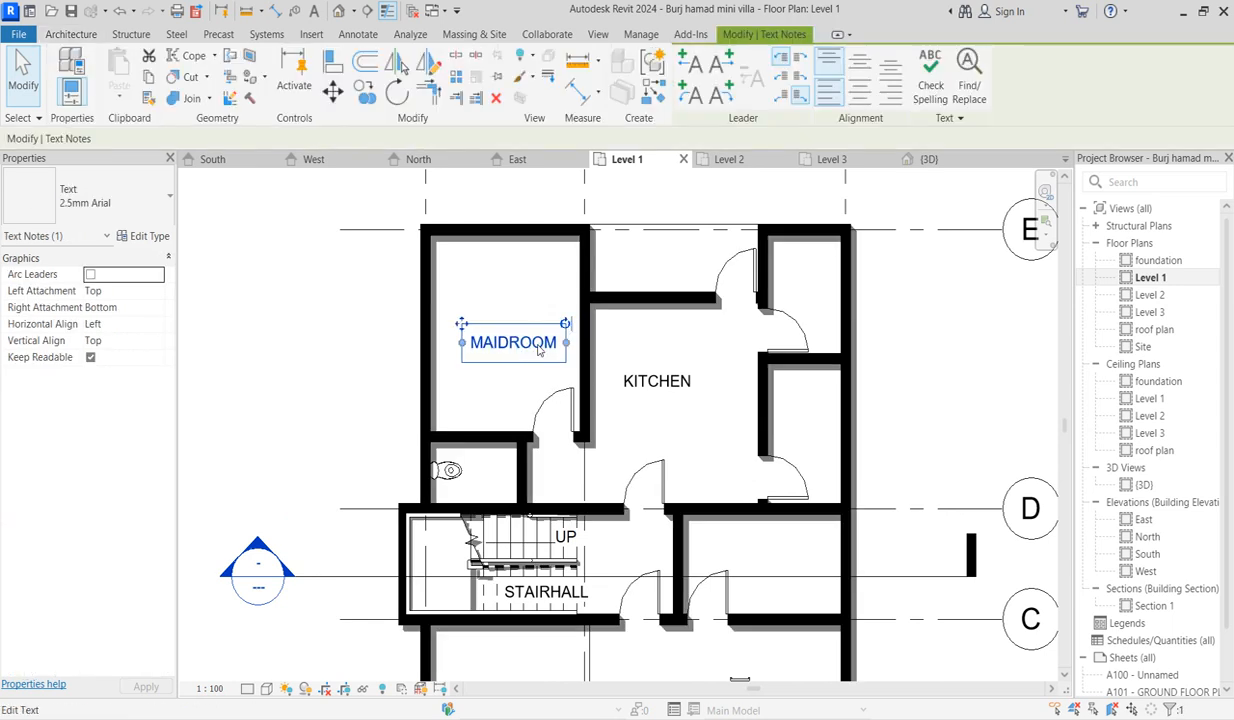
left_click(556, 419)
scroll(630, 377, "down", 2)
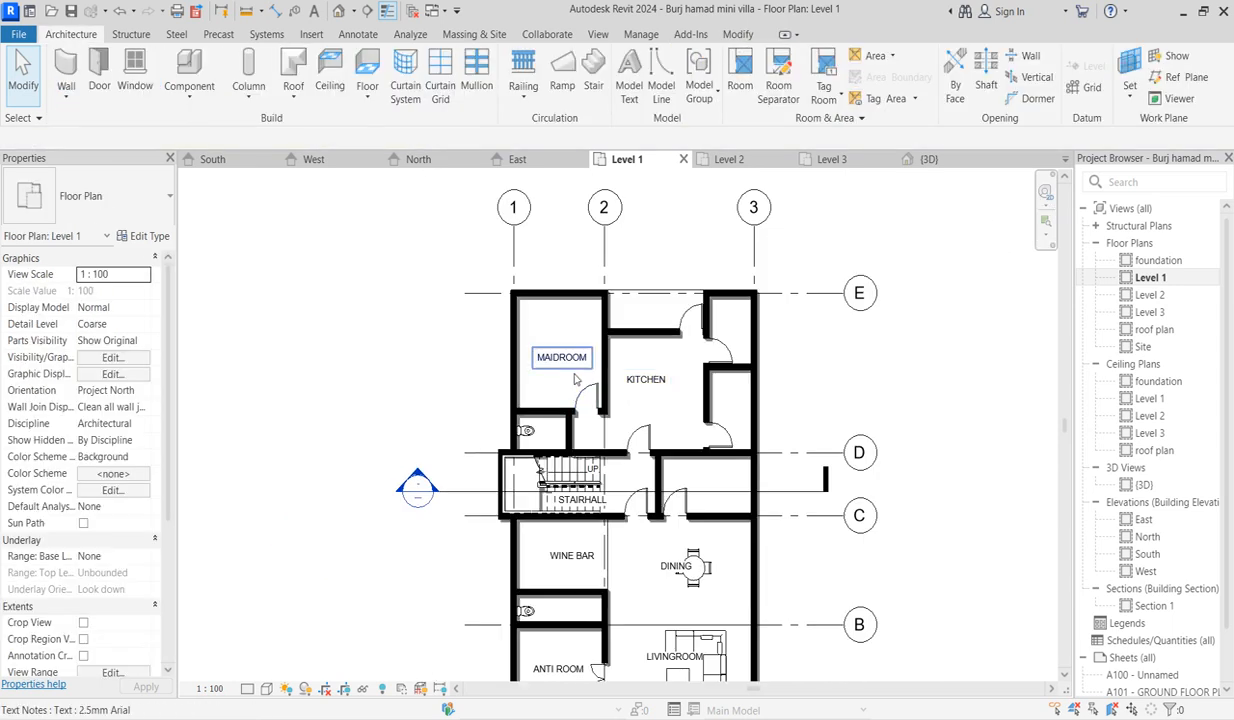
scroll(575, 379, "up", 2)
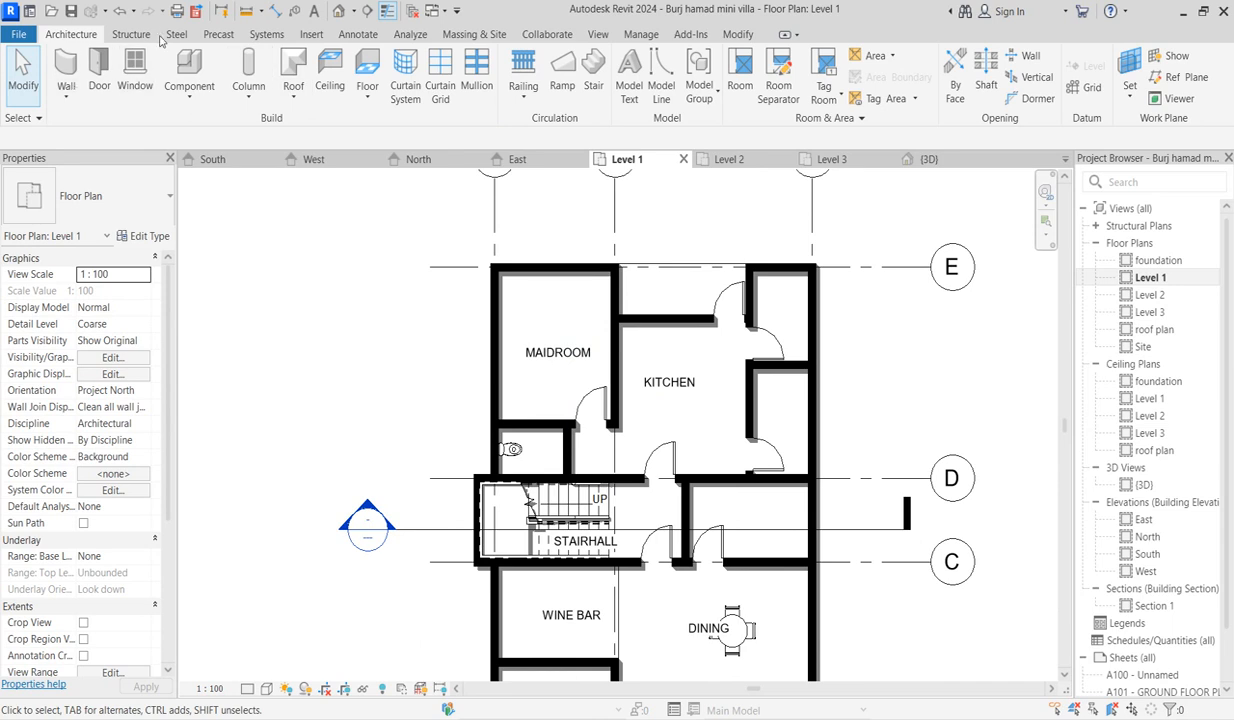
Start placing M_Fixed 0610 x 1220mm windows and set the type's height to 1200 and width to 600.
left_click(137, 66)
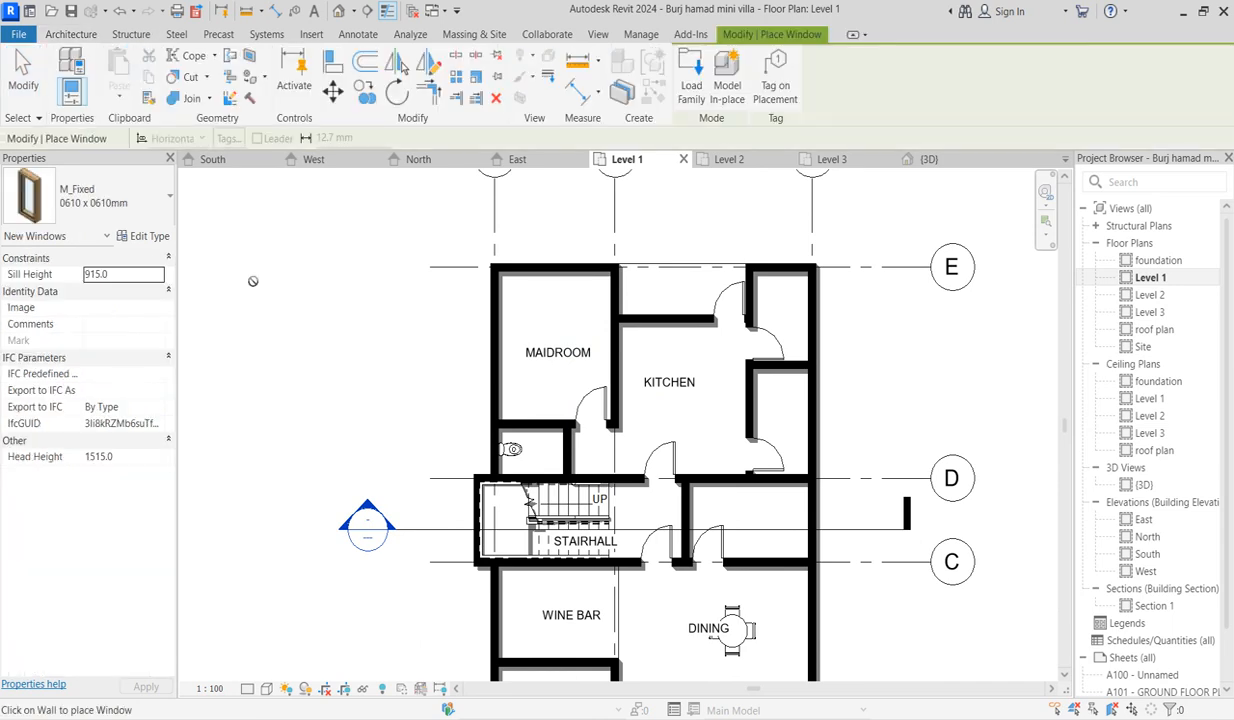
left_click(145, 210)
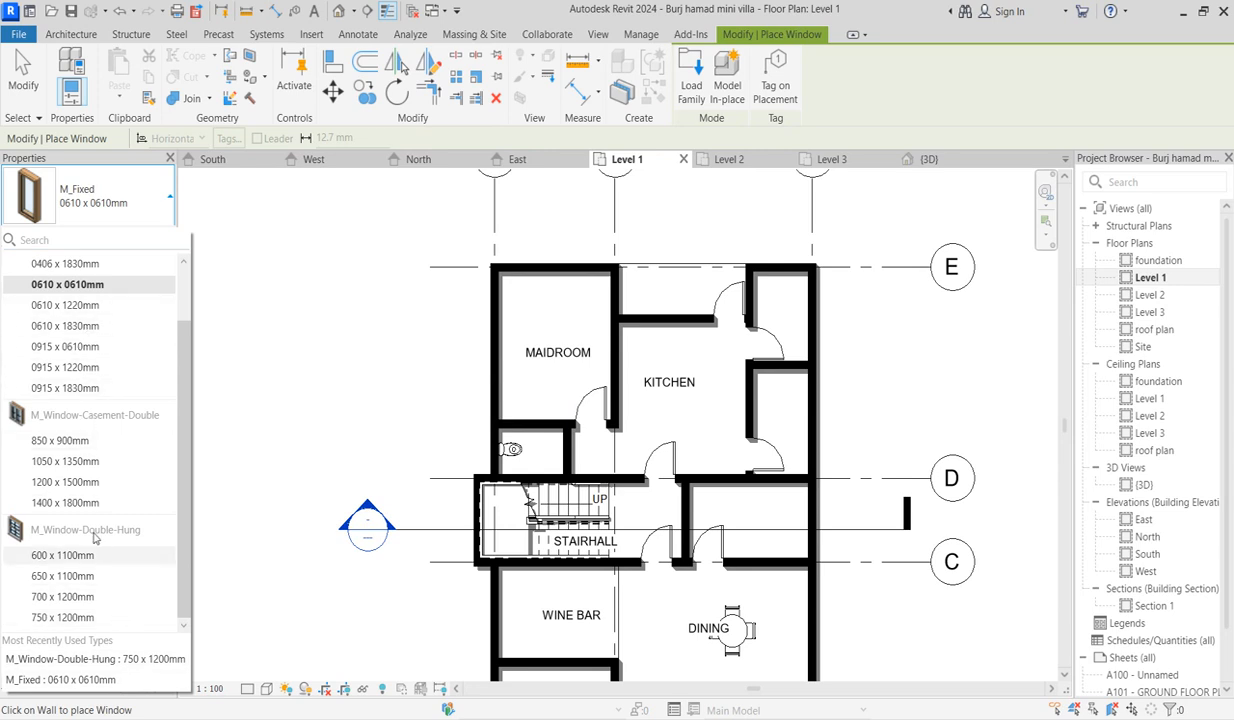
left_click(65, 305)
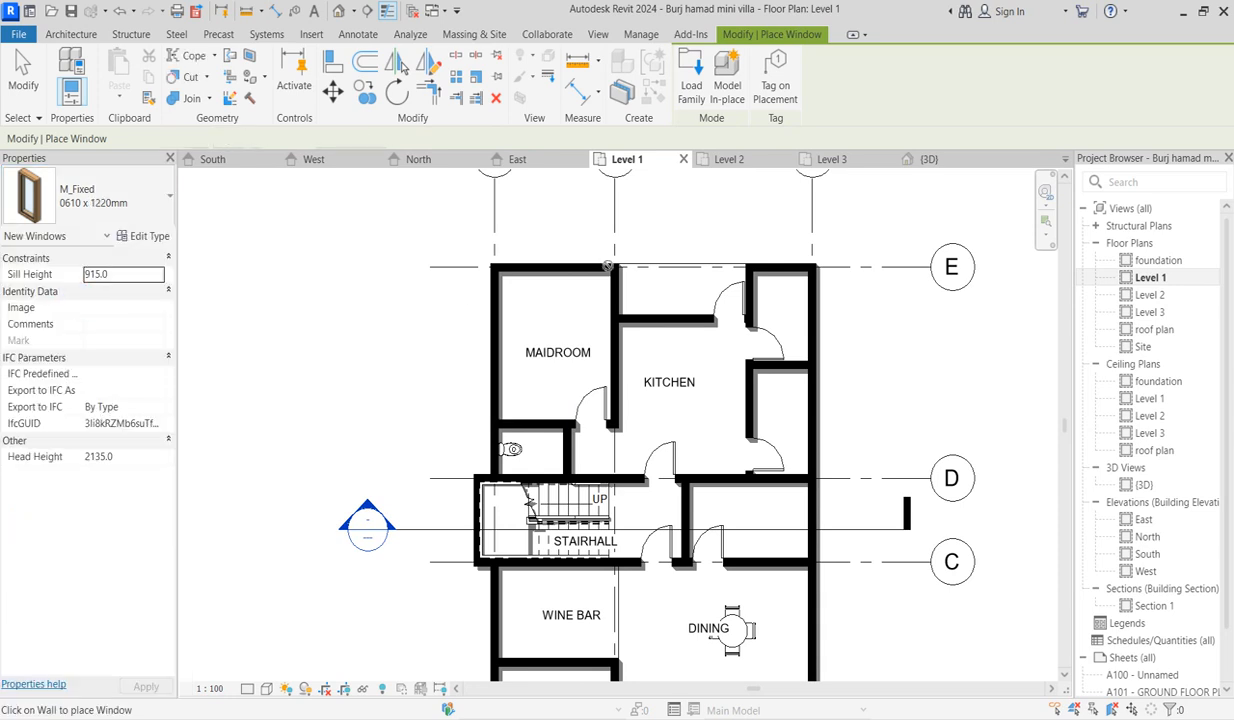
left_click(143, 236)
left_click(707, 435)
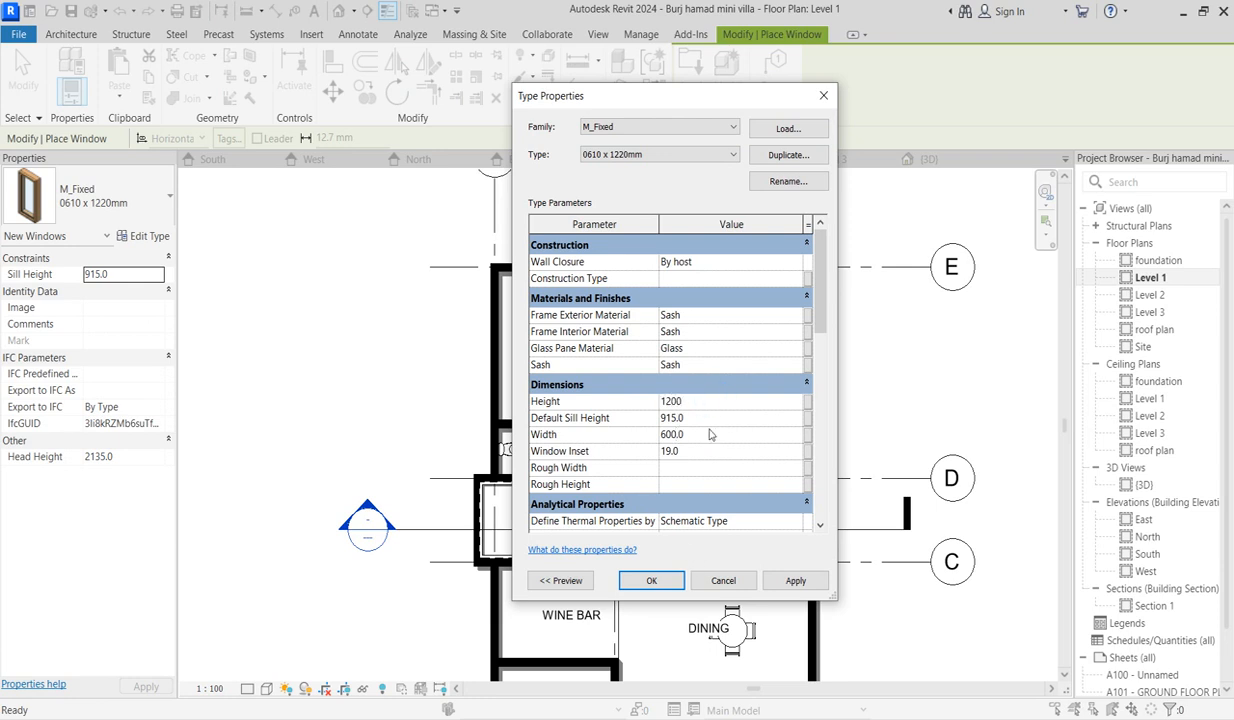
left_click(659, 581)
Set the window head height to 2100 and place two windows in each of the maid room's two outer walls.
left_click(127, 458)
type("2100")
scroll(527, 270, "up", 3)
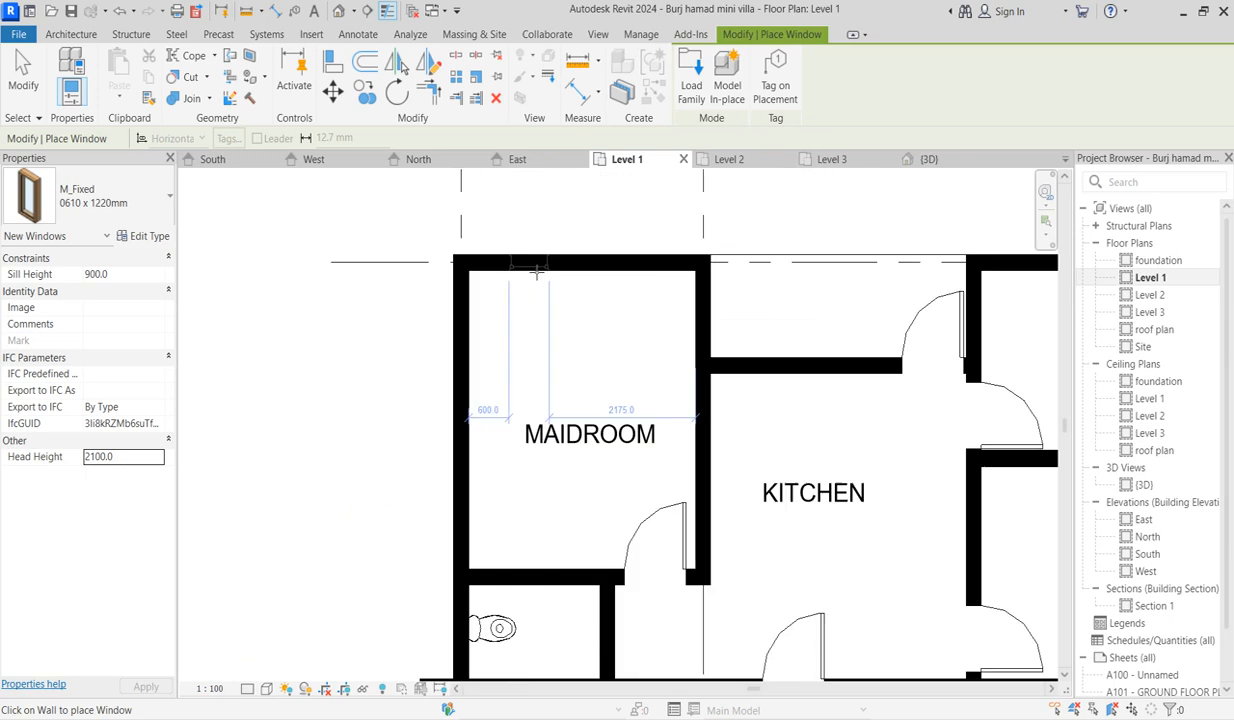
left_click(597, 262)
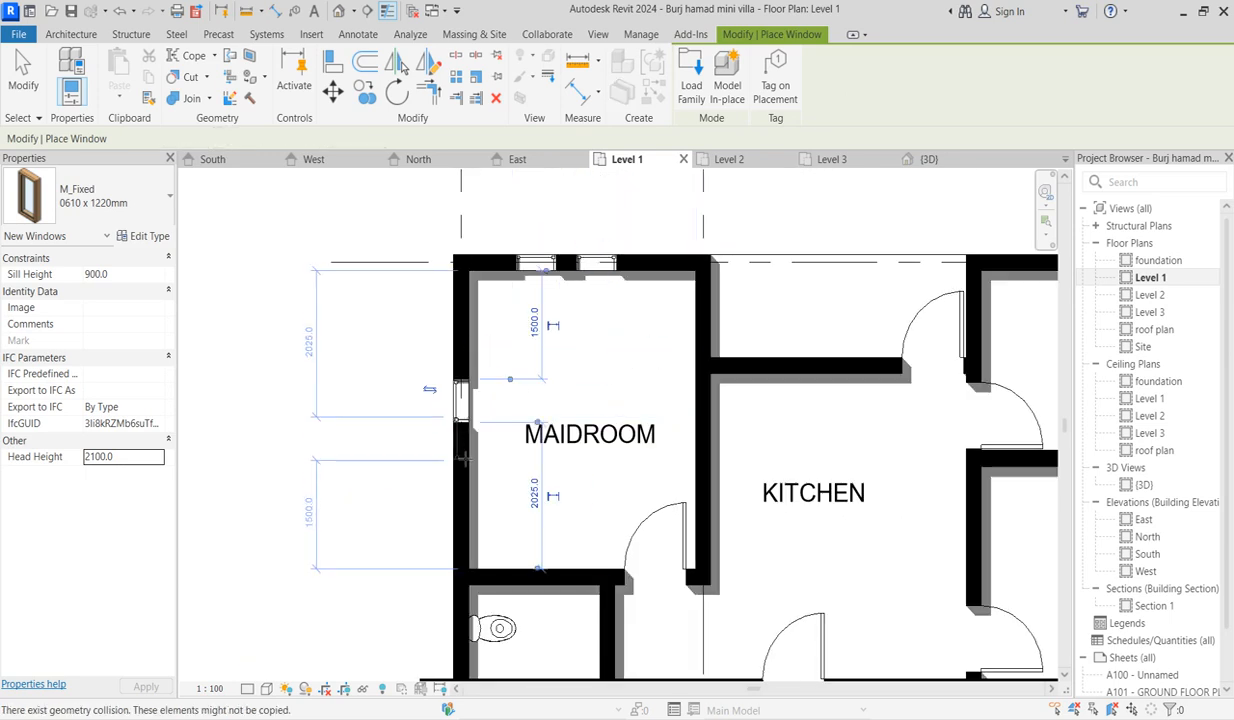
Place two of these windows one below the other in the anti room's outer wall along grid 1.
scroll(457, 459, "down", 5)
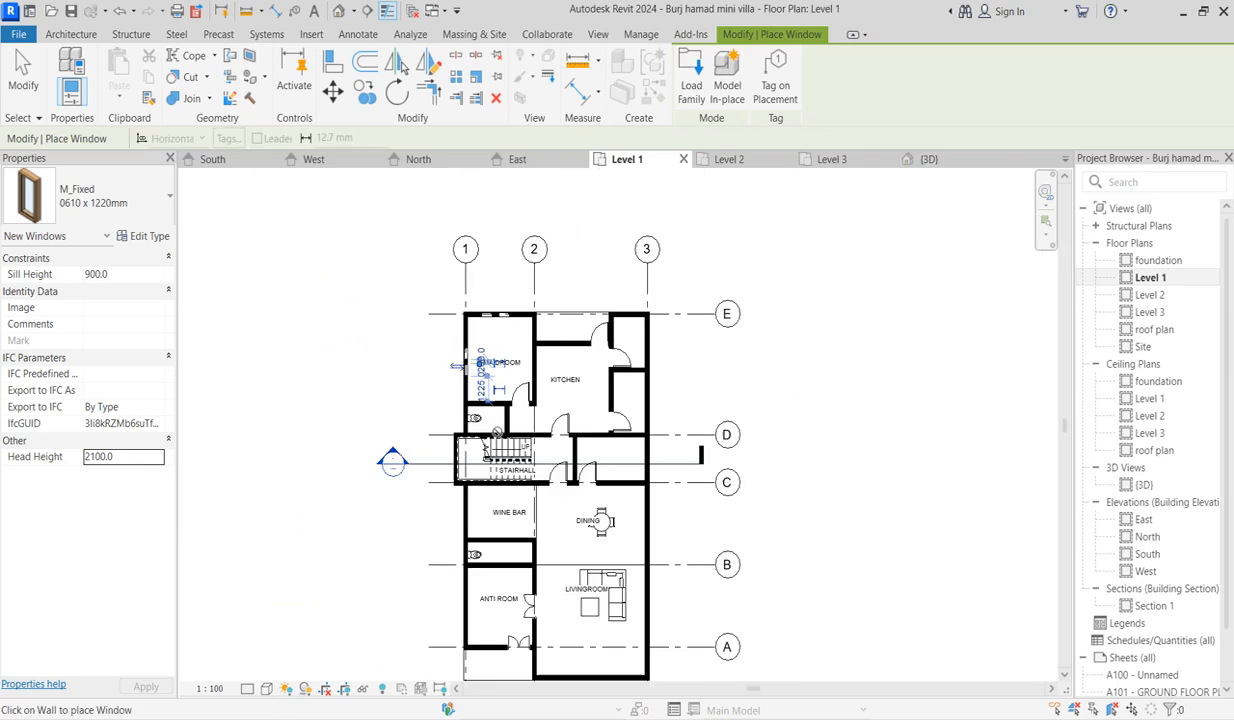
scroll(545, 568, "up", 5)
scroll(597, 588, "down", 2)
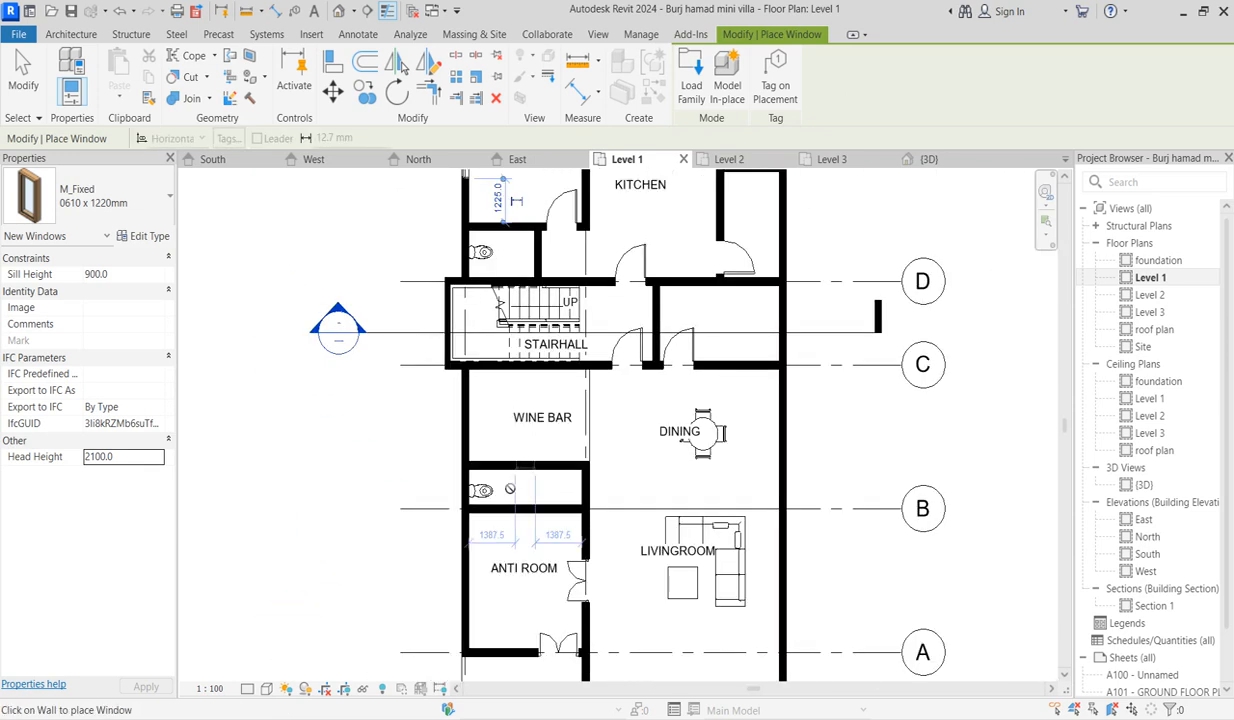
scroll(500, 530, "up", 4)
scroll(470, 460, "down", 4)
scroll(495, 455, "up", 4)
scroll(513, 470, "up", 2)
scroll(515, 381, "down", 3)
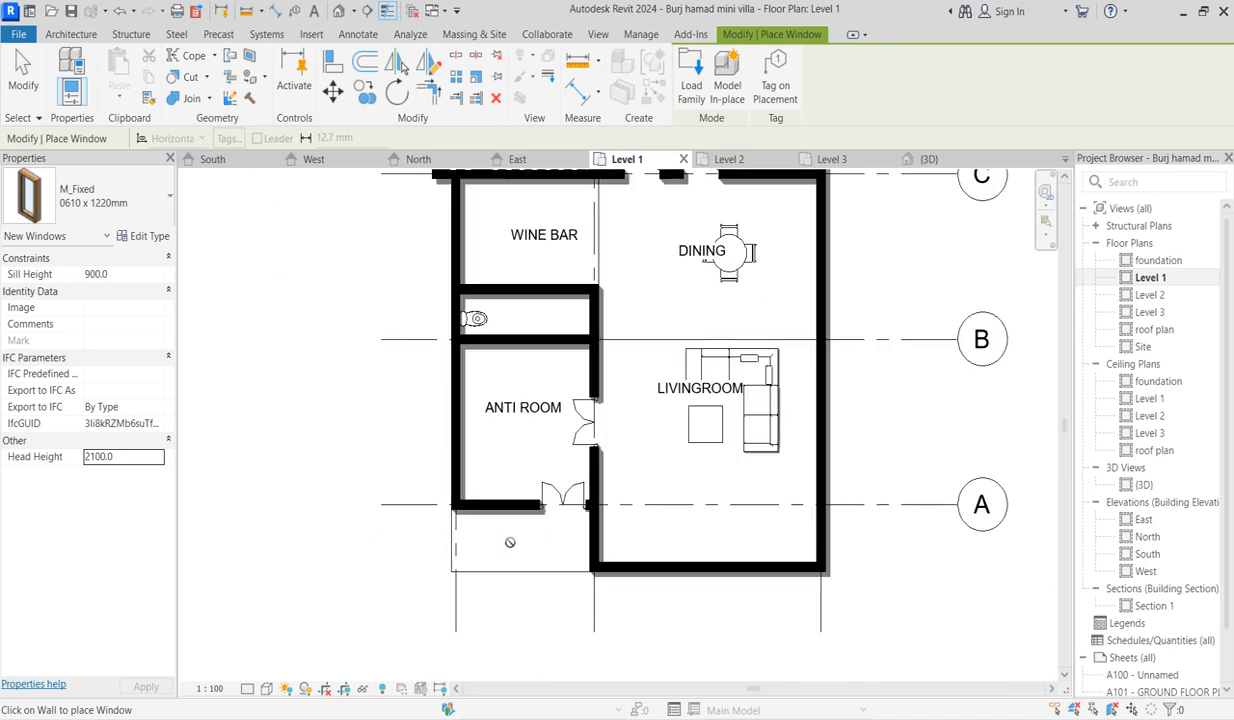
scroll(510, 541, "up", 3)
scroll(460, 370, "up", 5)
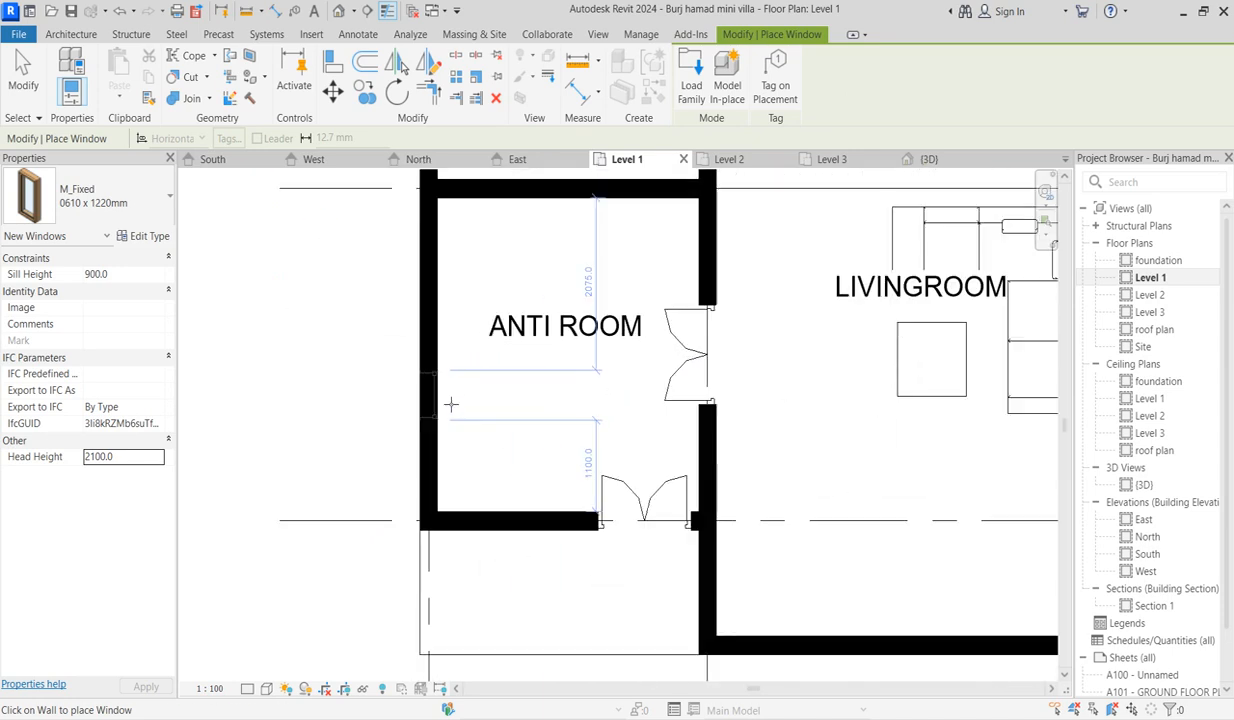
scroll(430, 329, "up", 1)
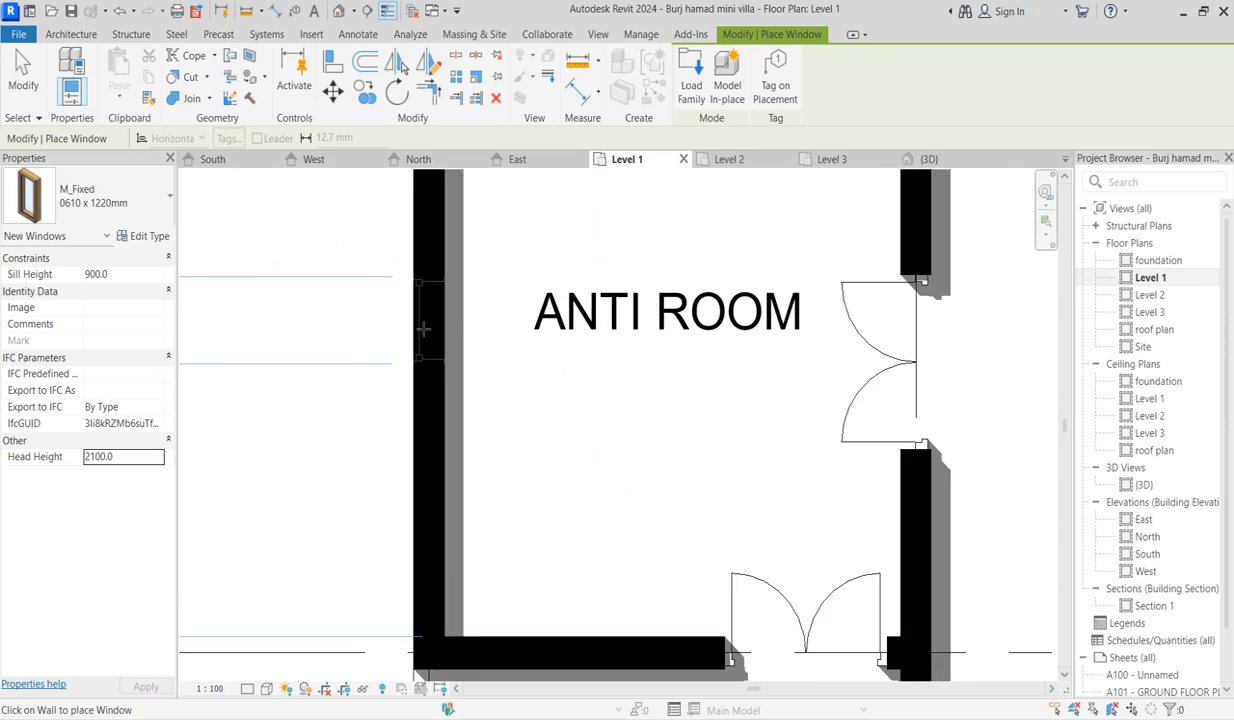
left_click(424, 329)
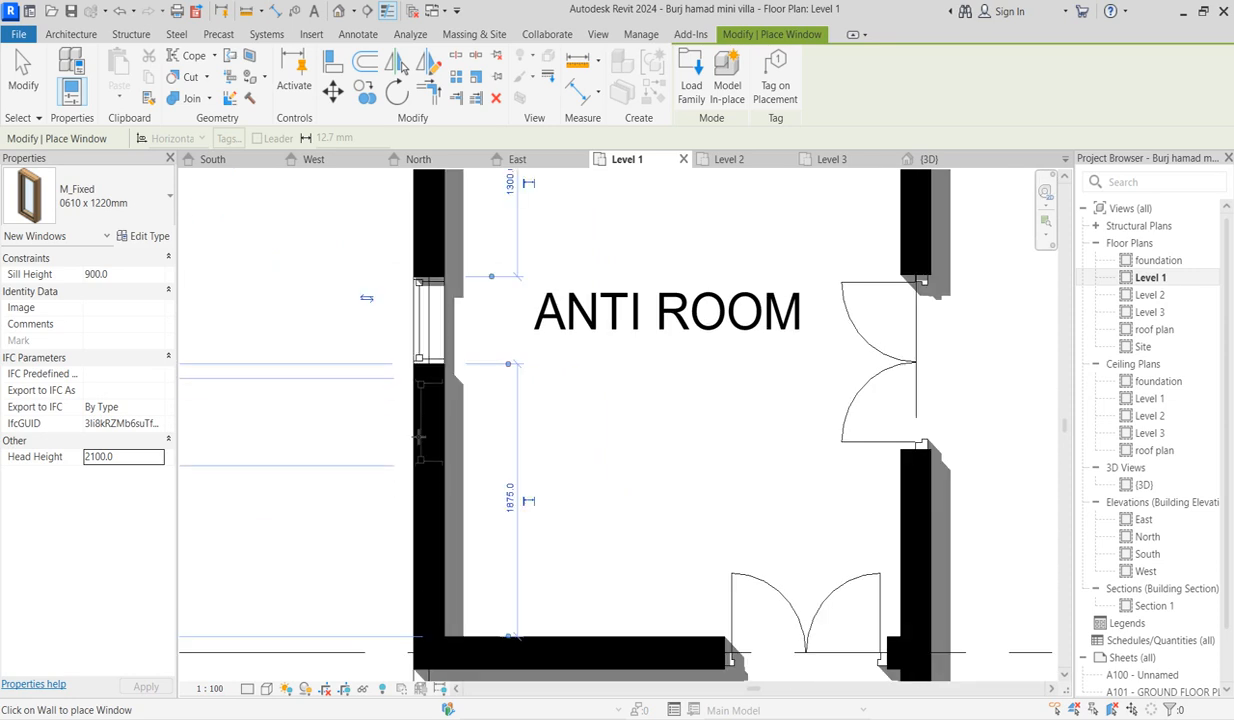
Place a pair of windows beside the dining area and another beside the living room in the grid 3 outer wall.
scroll(420, 436, "down", 5)
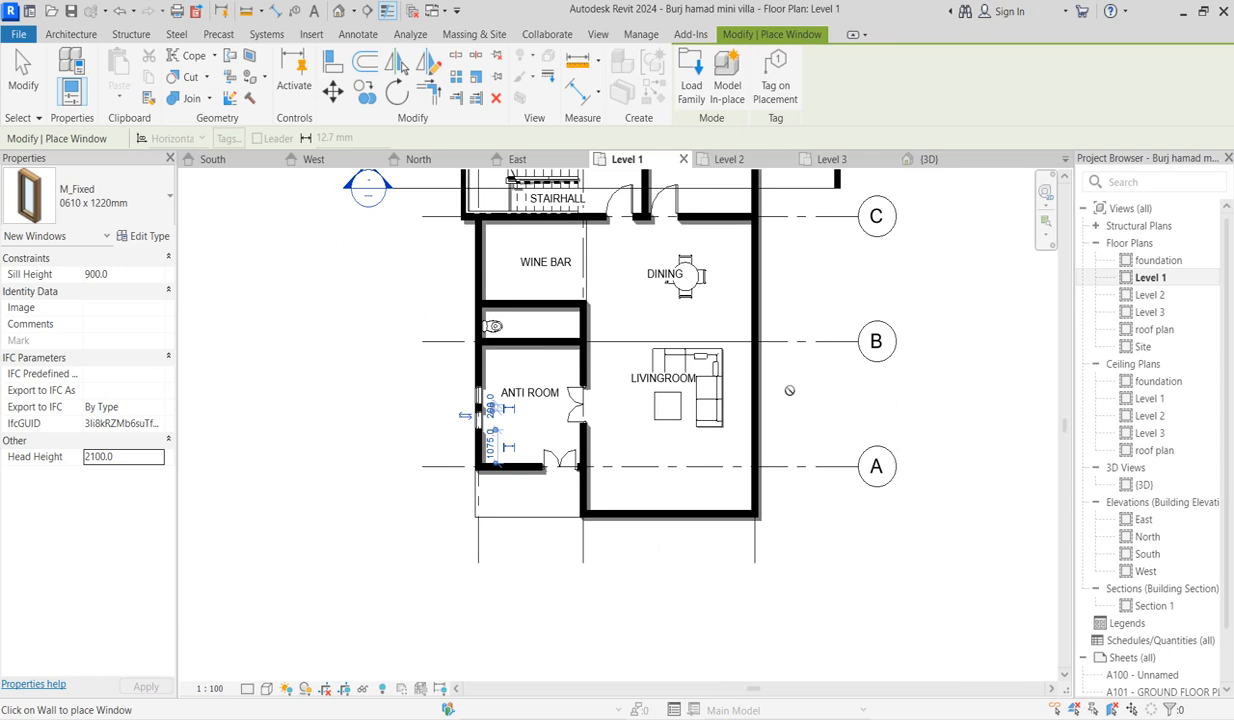
scroll(780, 388, "up", 2)
scroll(775, 385, "down", 3)
scroll(720, 320, "up", 4)
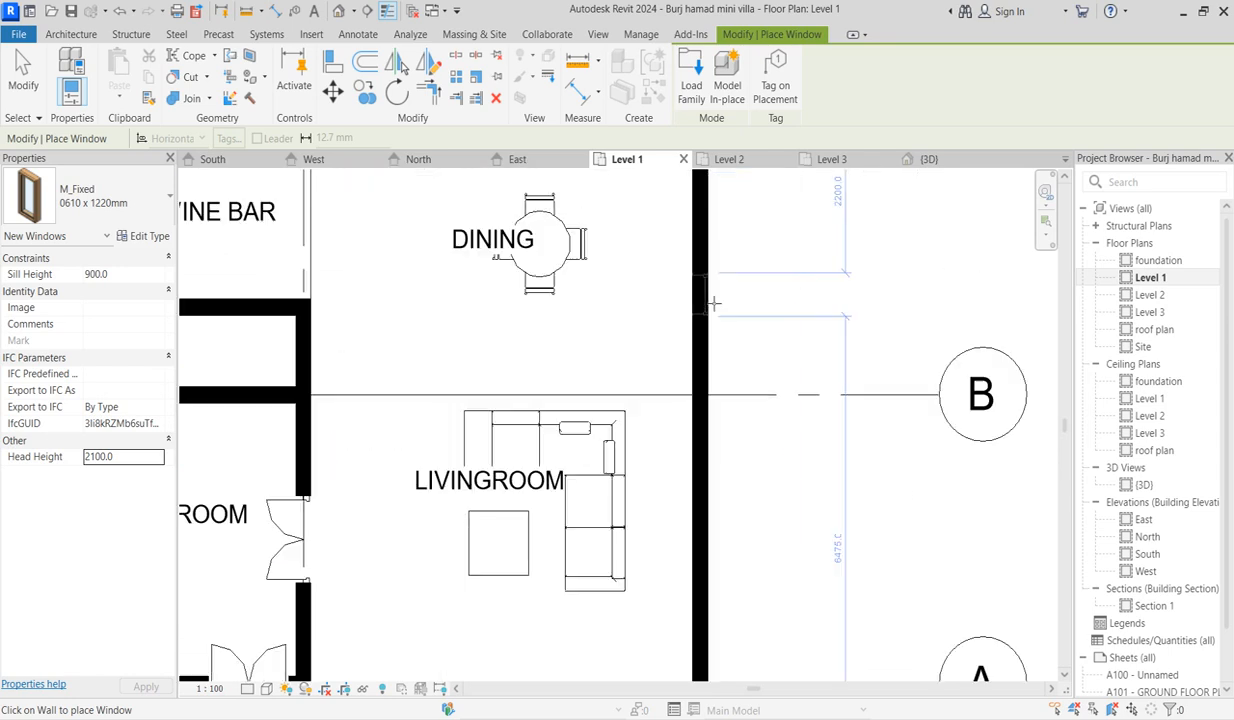
scroll(713, 302, "up", 1)
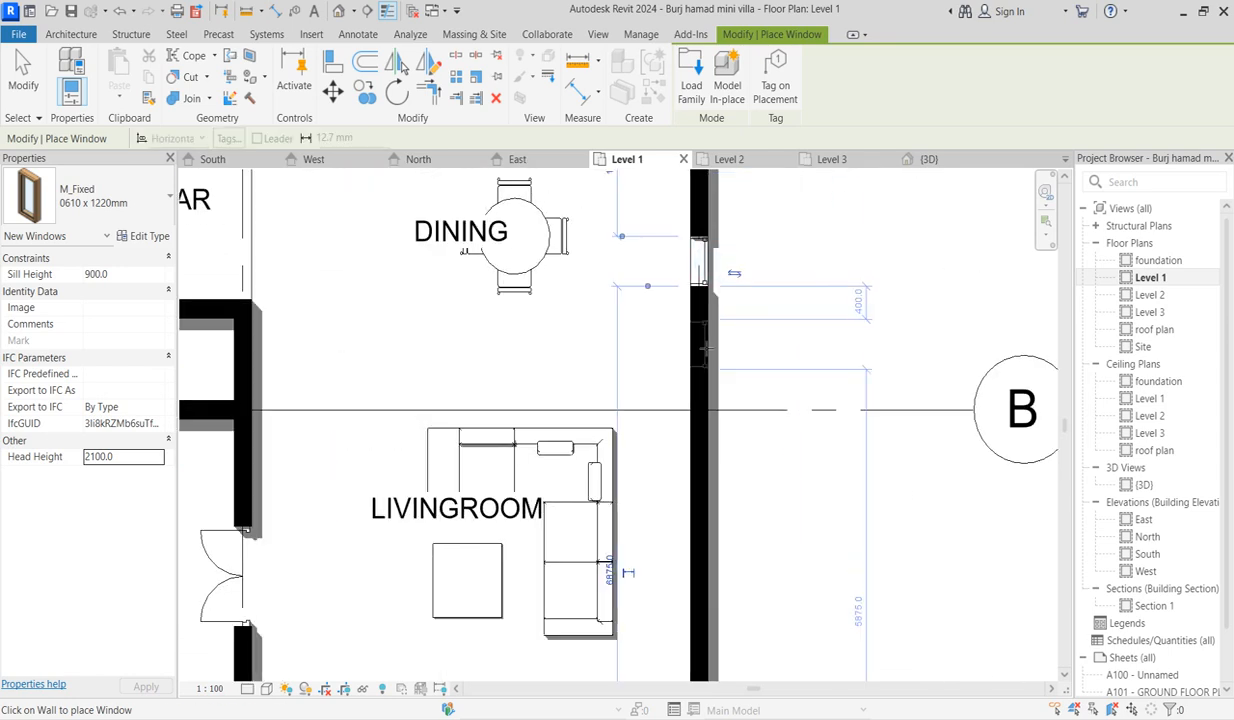
scroll(700, 262, "down", 3)
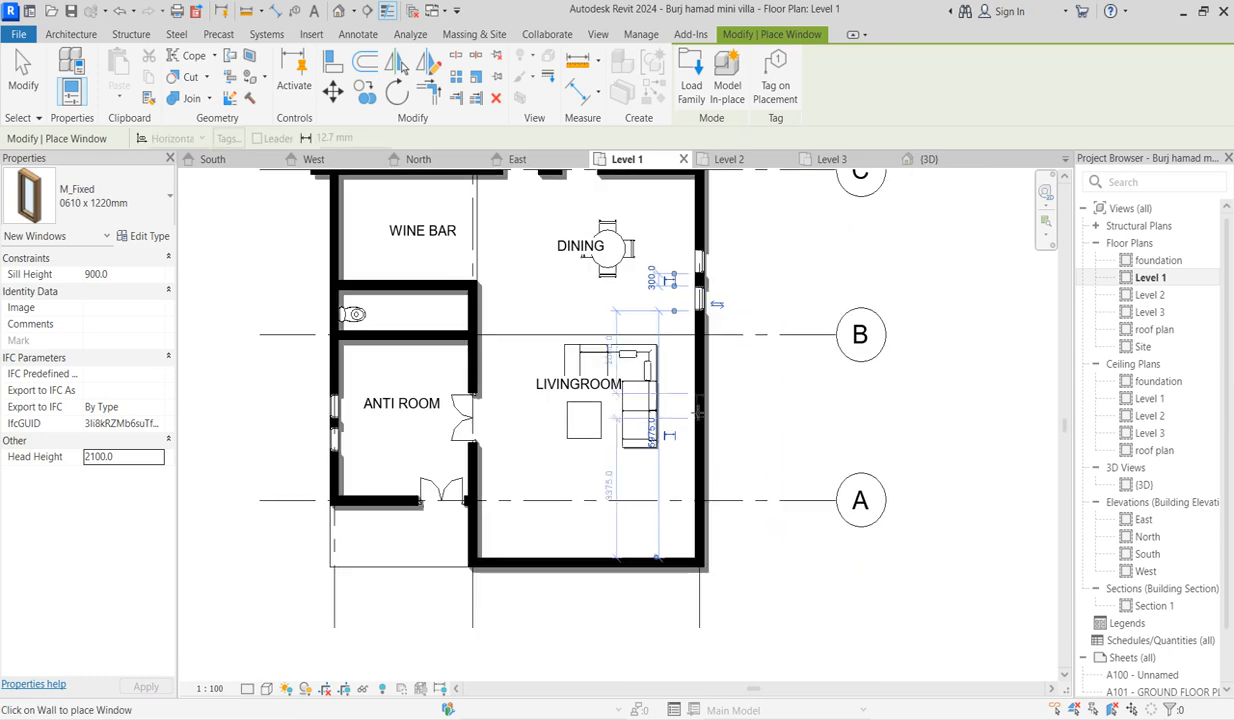
scroll(703, 417, "up", 2)
left_click(703, 417)
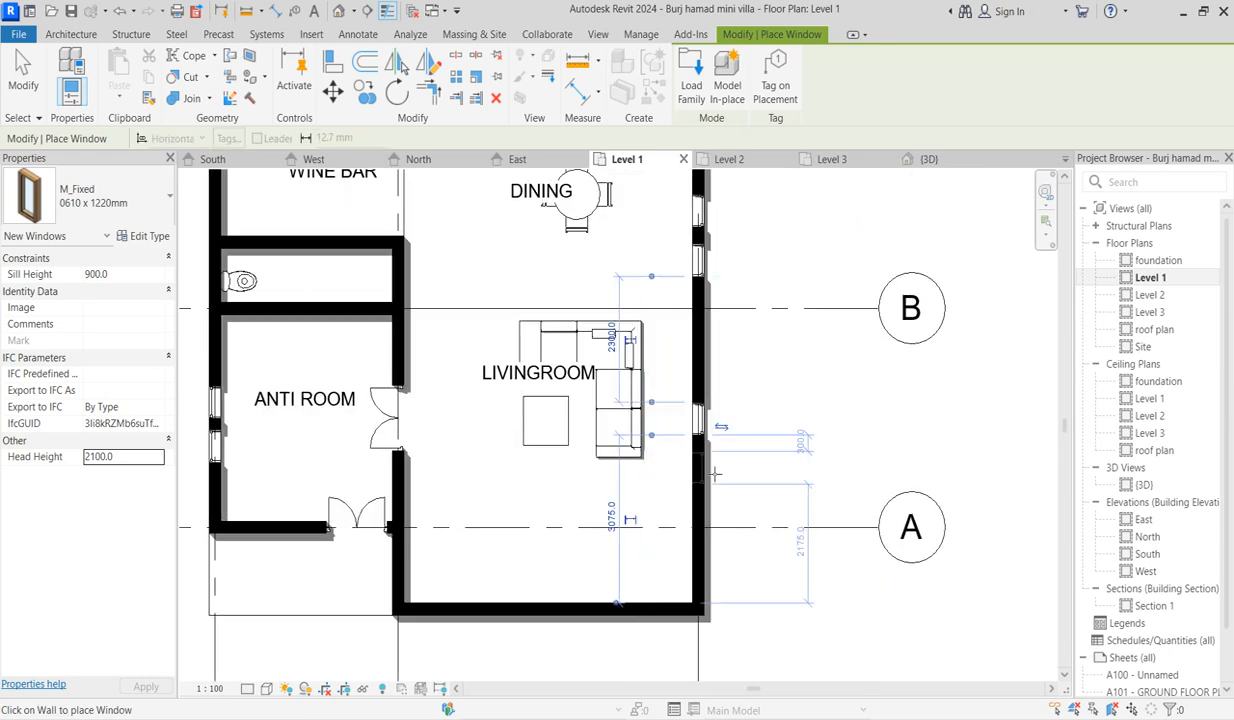
Place two windows side by side in the kitchen wall that faces the recess near grid E.
scroll(708, 465, "down", 4)
scroll(609, 314, "up", 3)
scroll(555, 295, "up", 4)
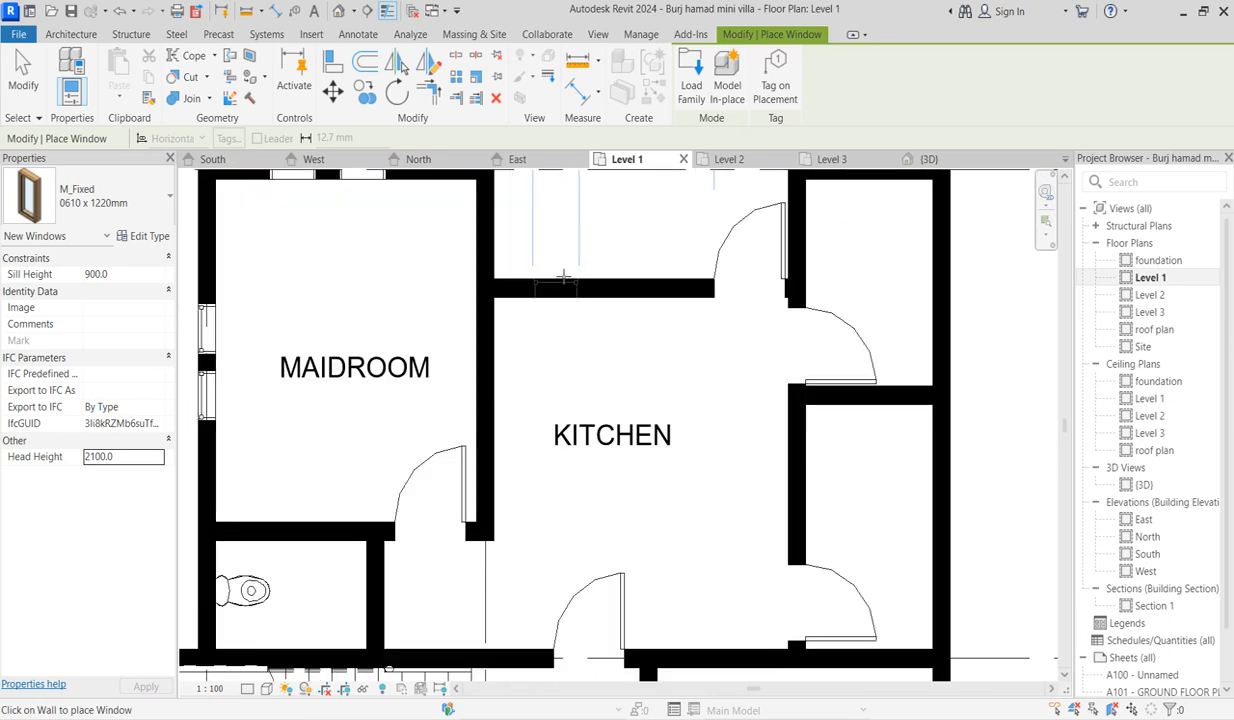
left_click(546, 293)
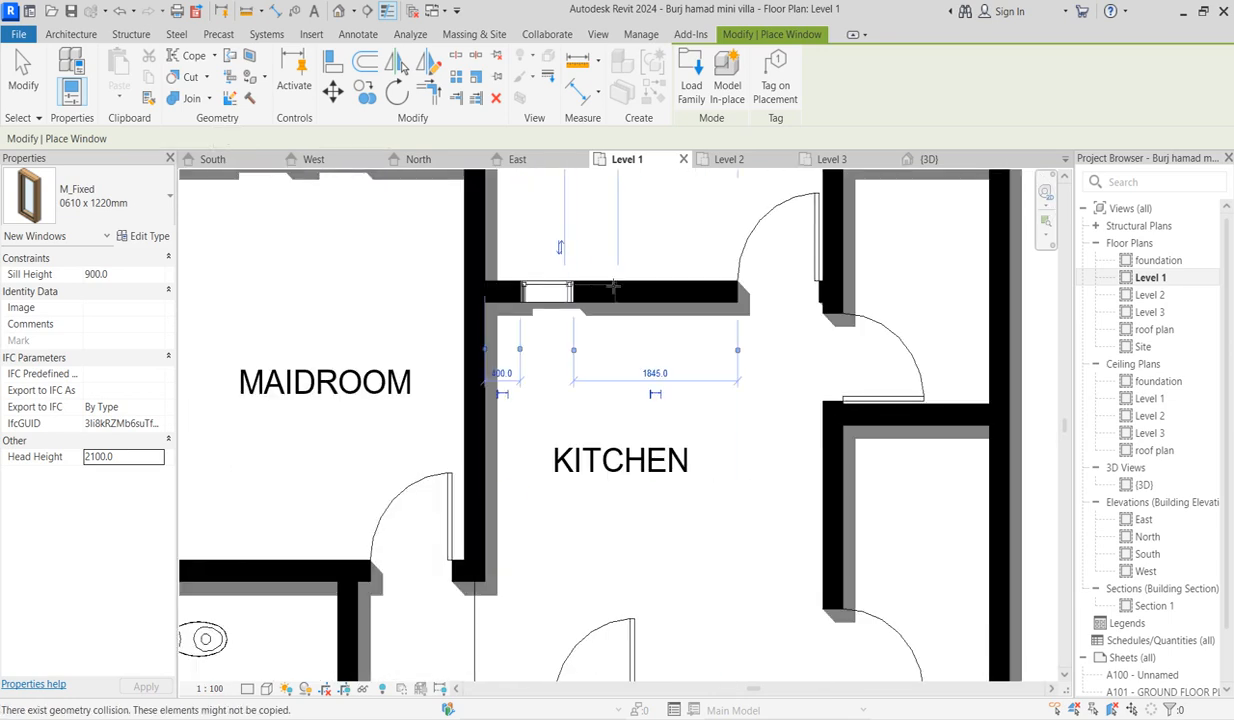
Place one window centred in the grid 3 outer wall of the small corner room beside the kitchen.
scroll(606, 330, "down", 6)
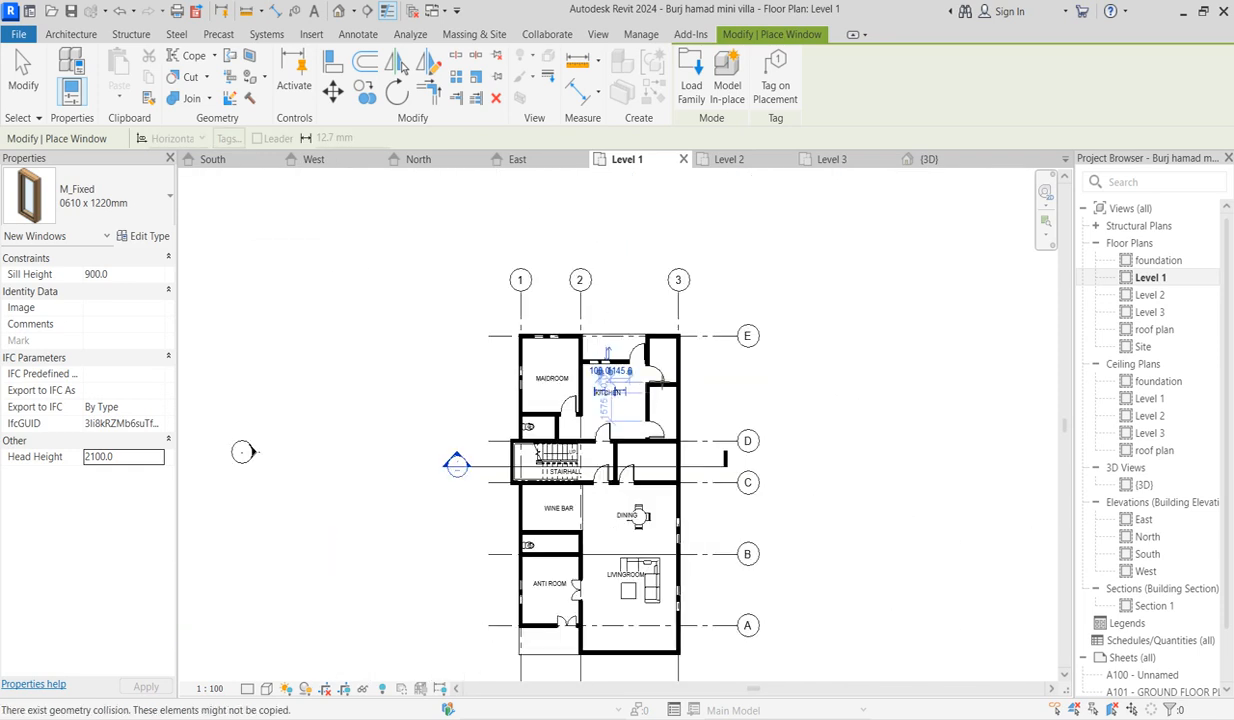
scroll(672, 373, "up", 3)
scroll(690, 360, "up", 3)
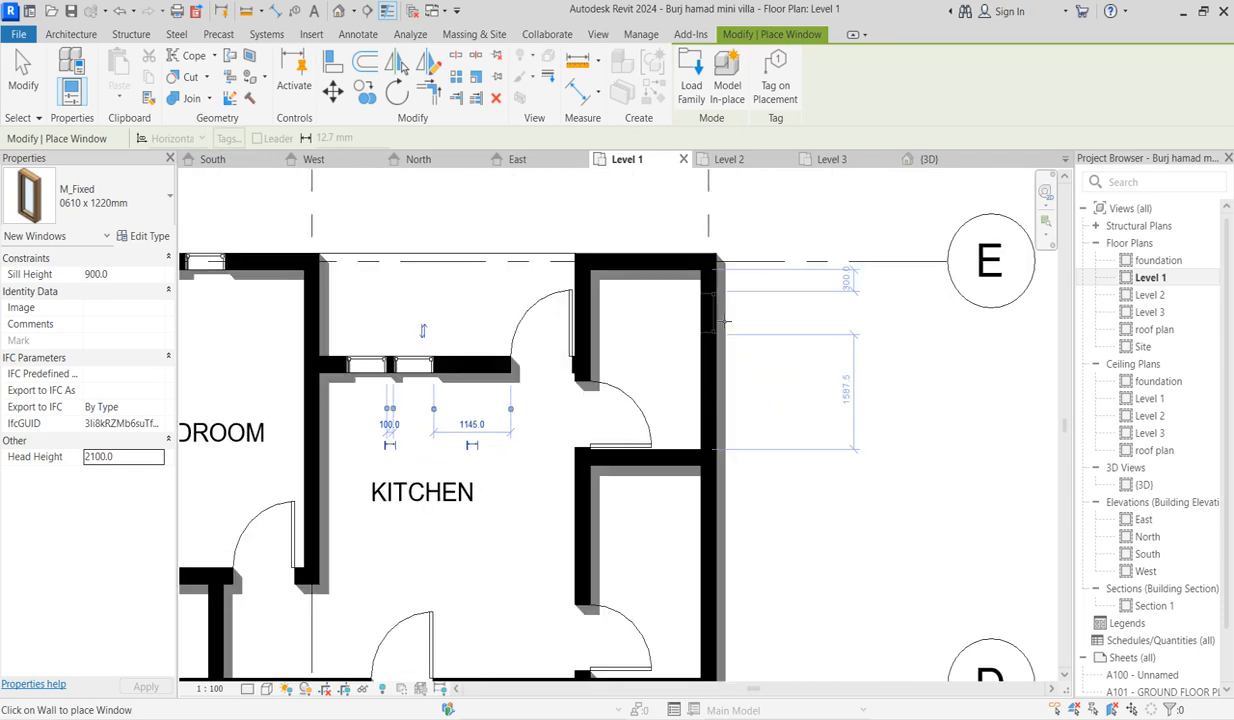
left_click(722, 372)
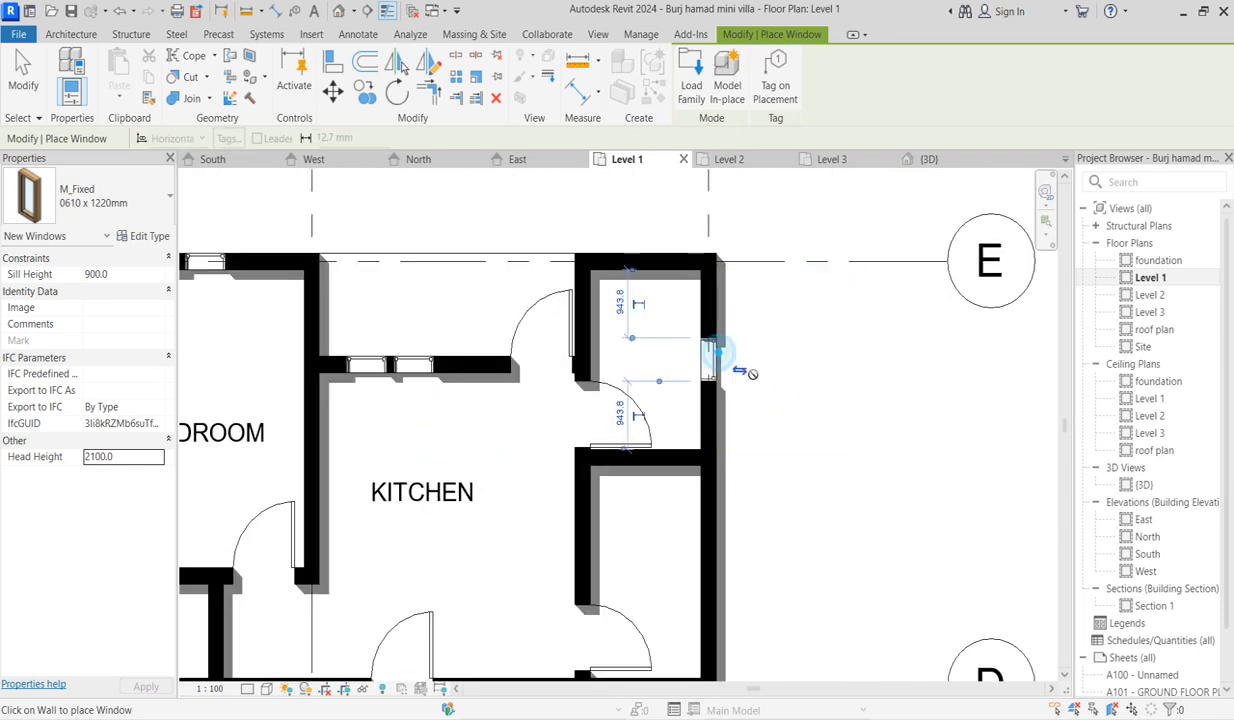
Place one window in the grid 3 outer wall of the small room beside the kitchen, close to the wall on grid D.
scroll(740, 420, "down", 3)
scroll(754, 466, "up", 1)
scroll(736, 450, "up", 1)
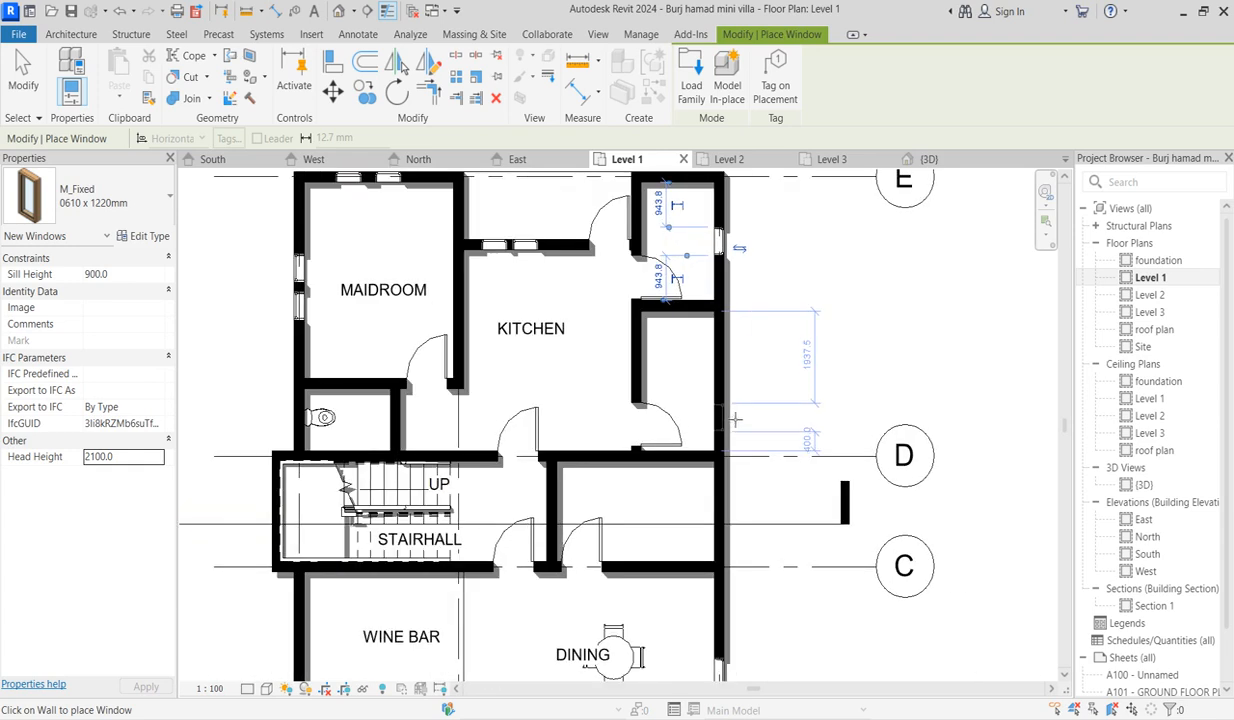
scroll(728, 421, "down", 3)
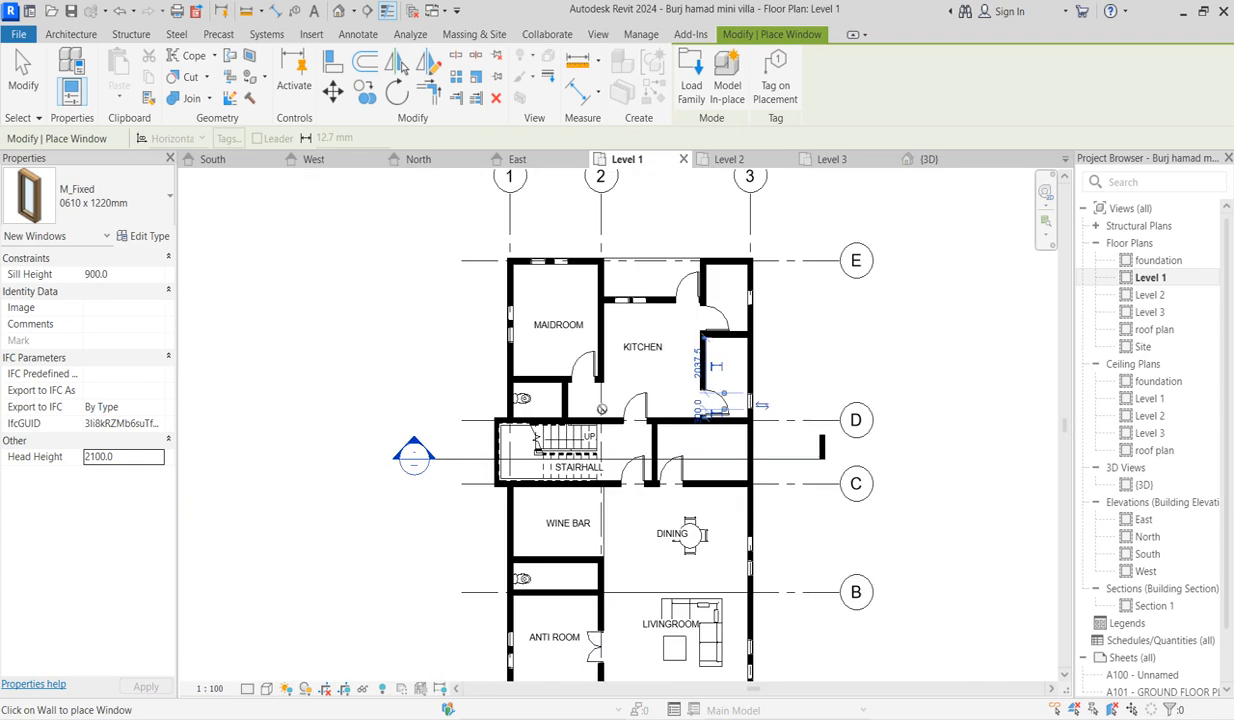
scroll(708, 385, "up", 2)
scroll(708, 385, "down", 2)
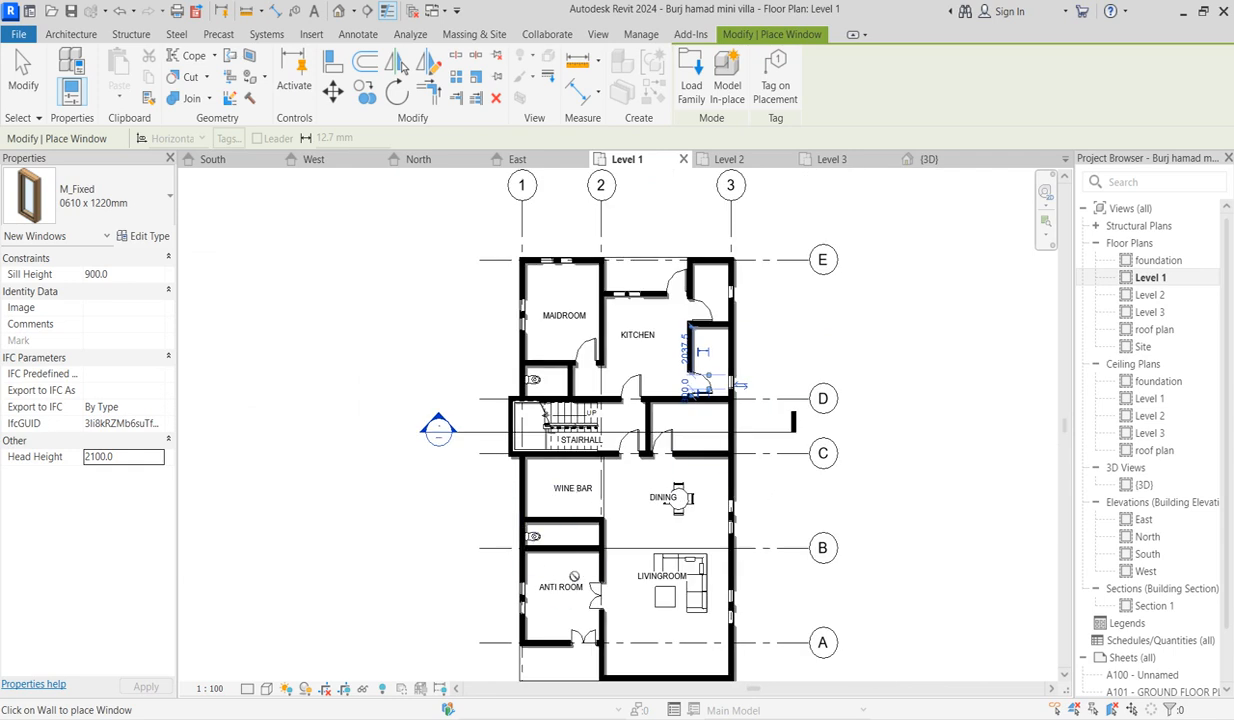
scroll(574, 577, "up", 1)
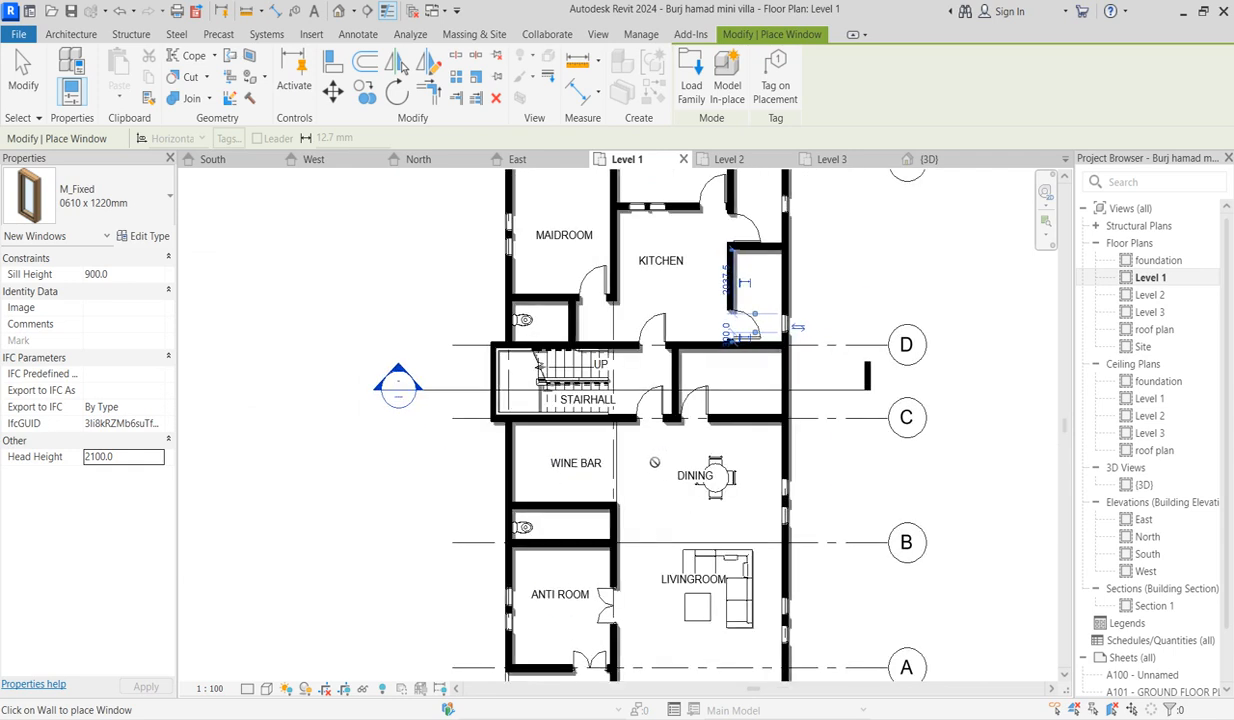
Switch the new windows to the M_Fixed 0610 x 0610mm type, check its type properties and set the head height to 2100.
left_click(146, 212)
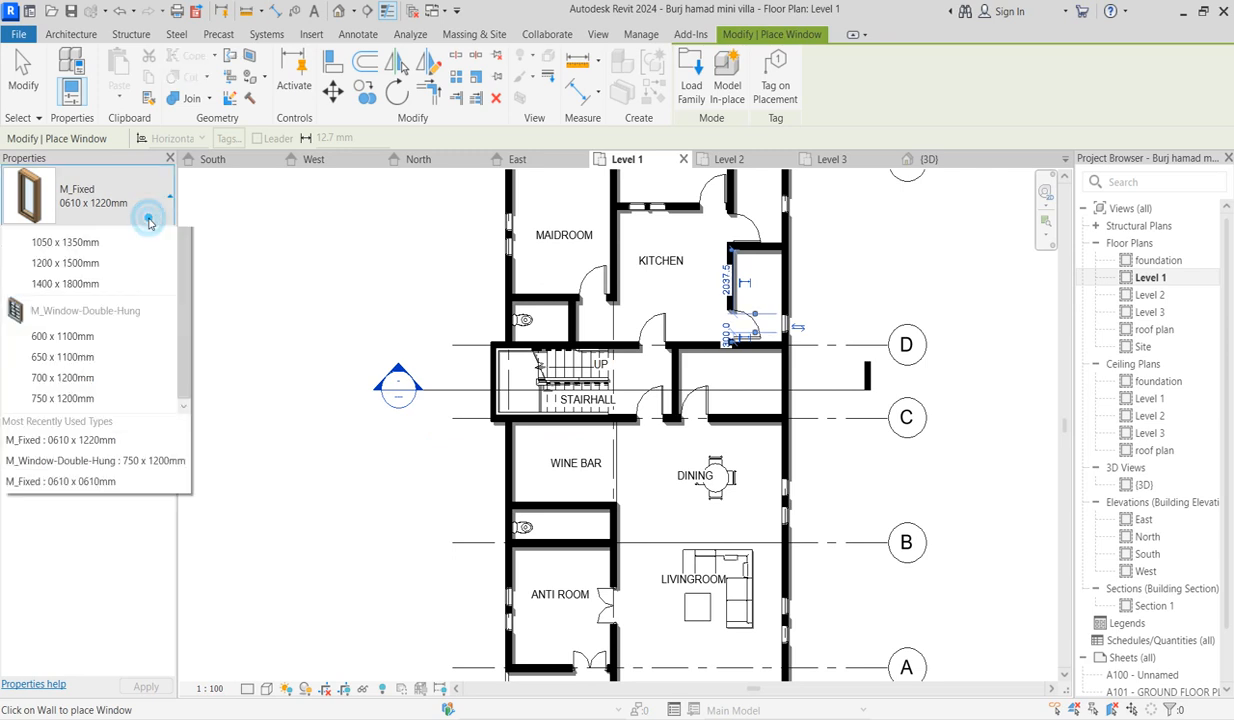
left_click(95, 263)
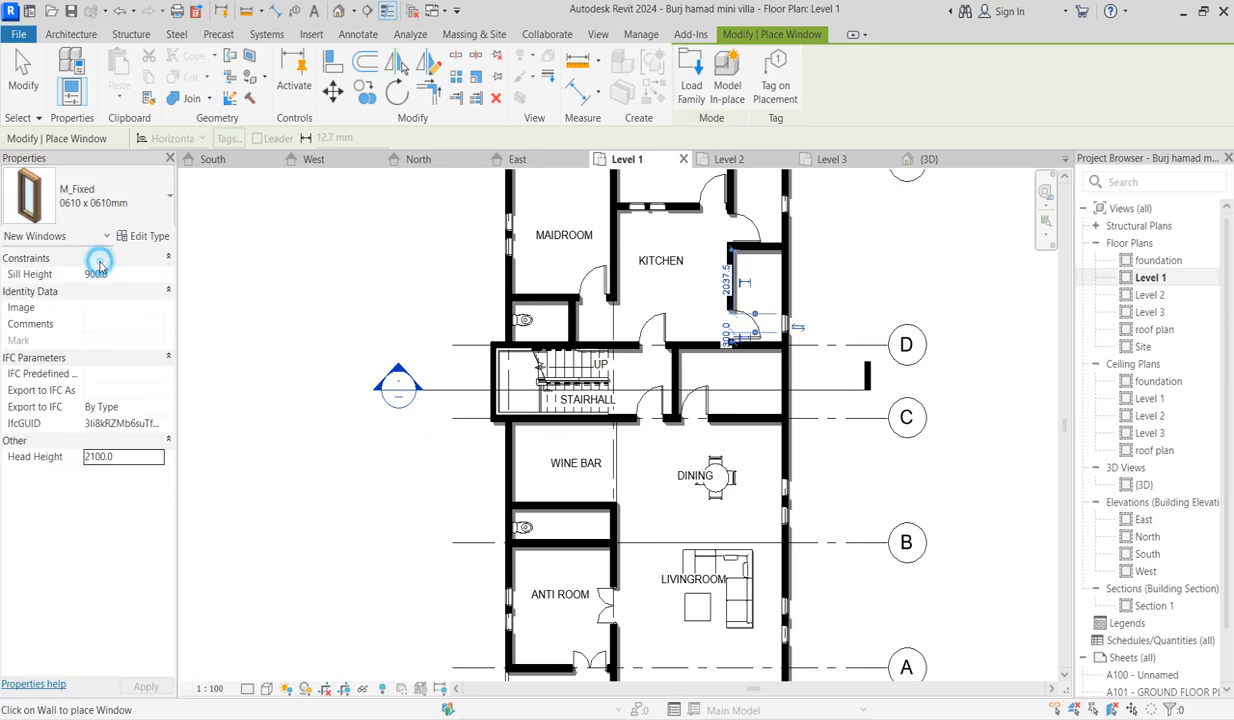
left_click(151, 236)
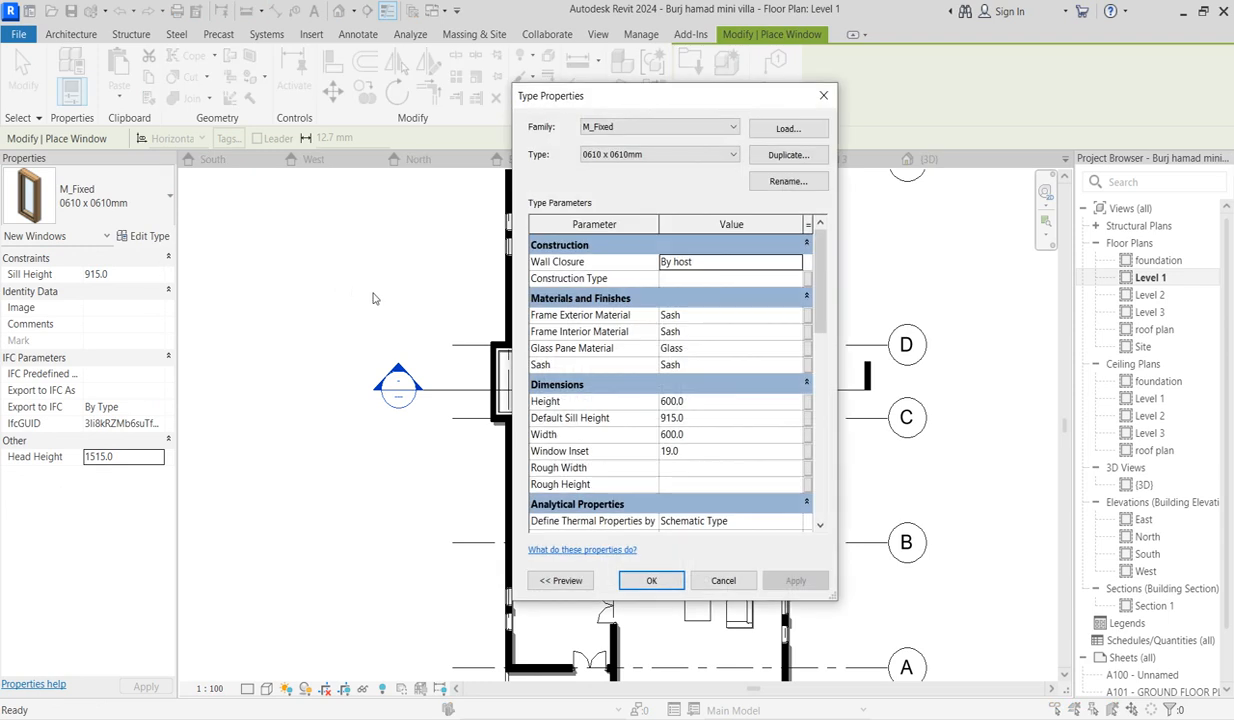
left_click(660, 586)
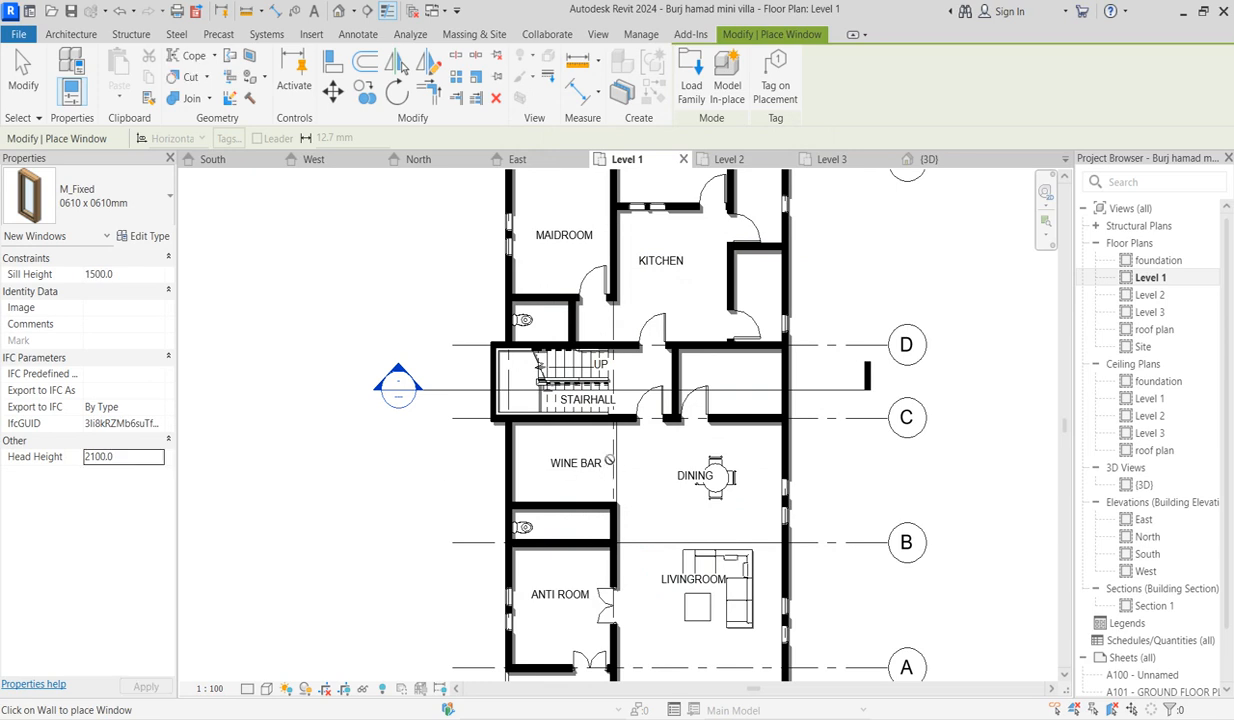
Place one of these windows in the grid 1 outer wall of each toilet, beside the wine bar and below the maid room.
scroll(510, 520, "up", 5)
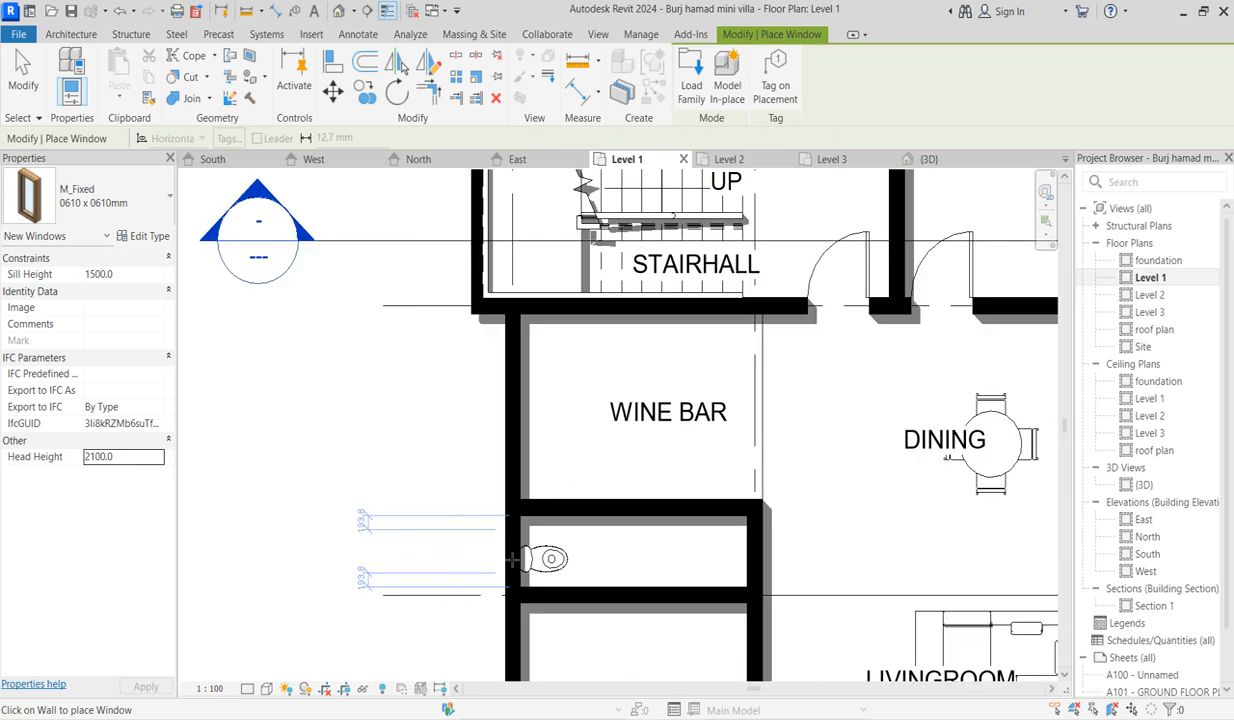
scroll(402, 559, "down", 4)
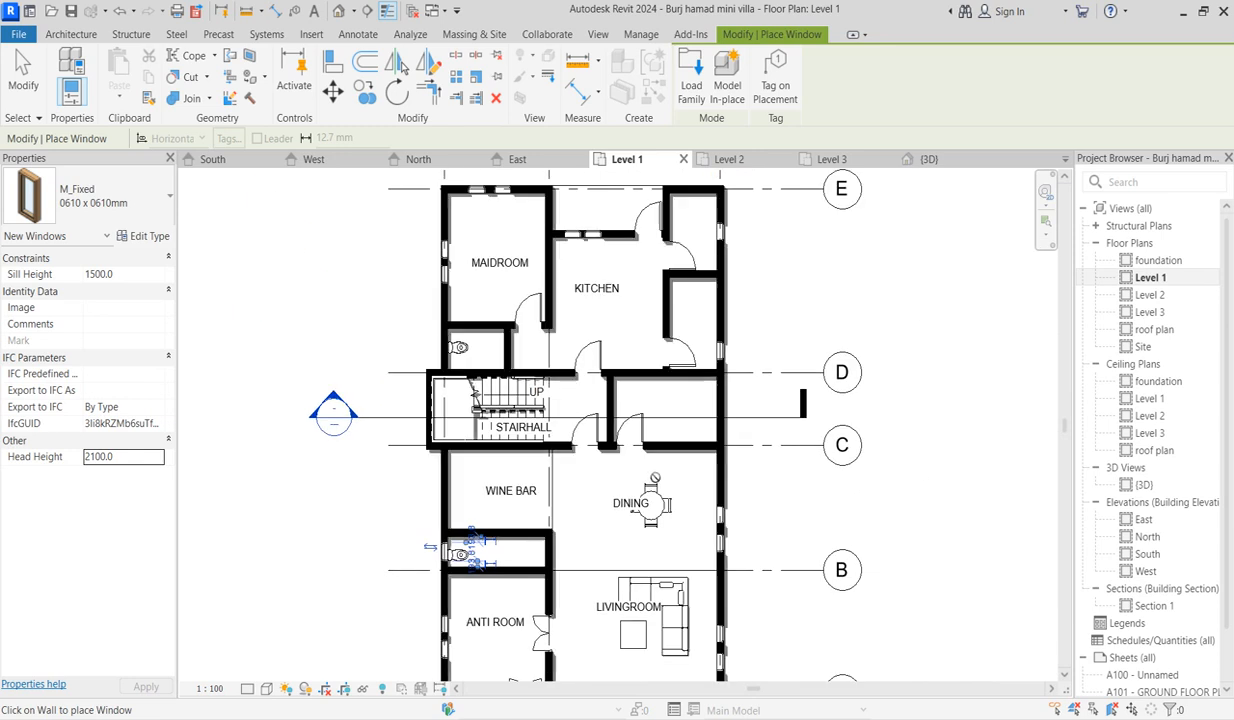
scroll(722, 372, "down", 2)
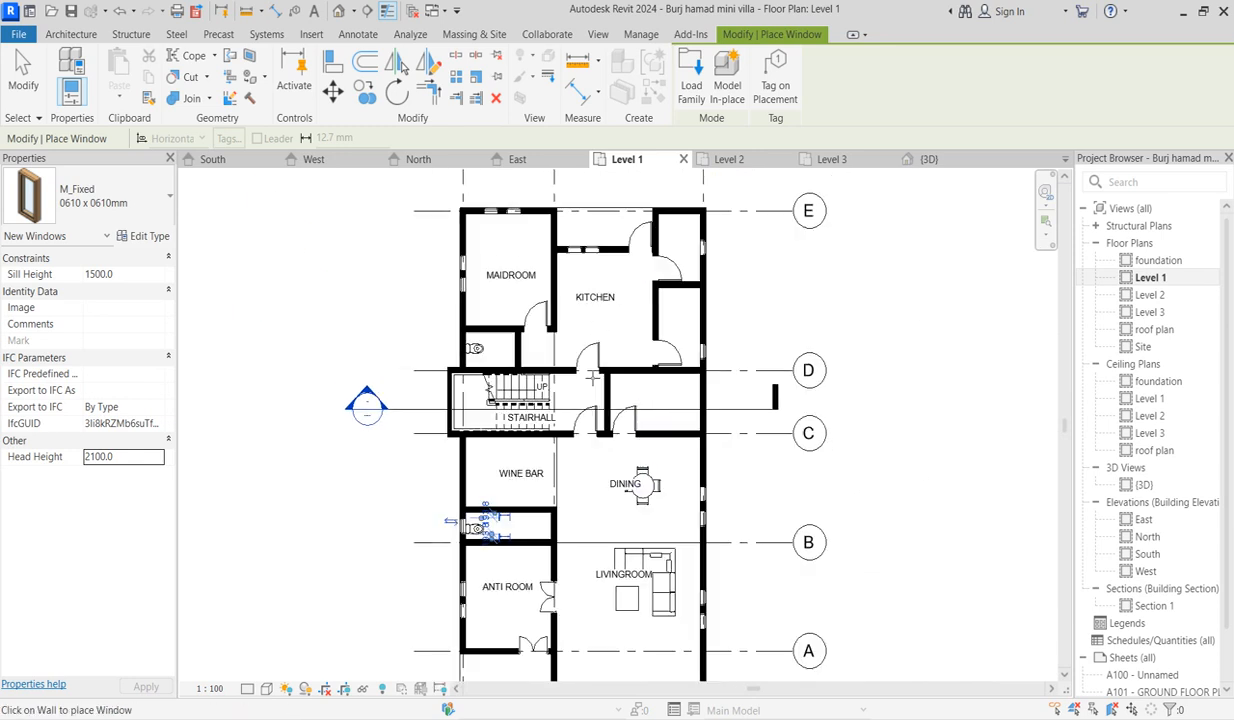
scroll(495, 352, "up", 2)
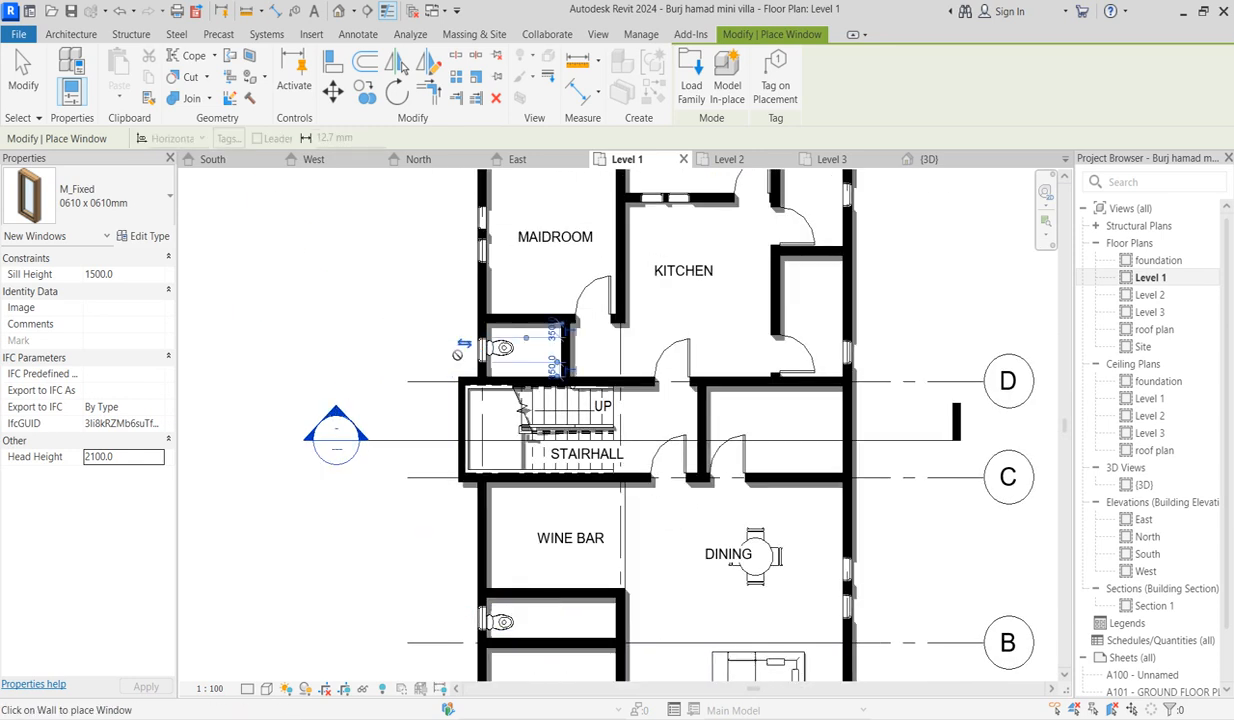
scroll(392, 350, "down", 4)
scroll(450, 558, "up", 2)
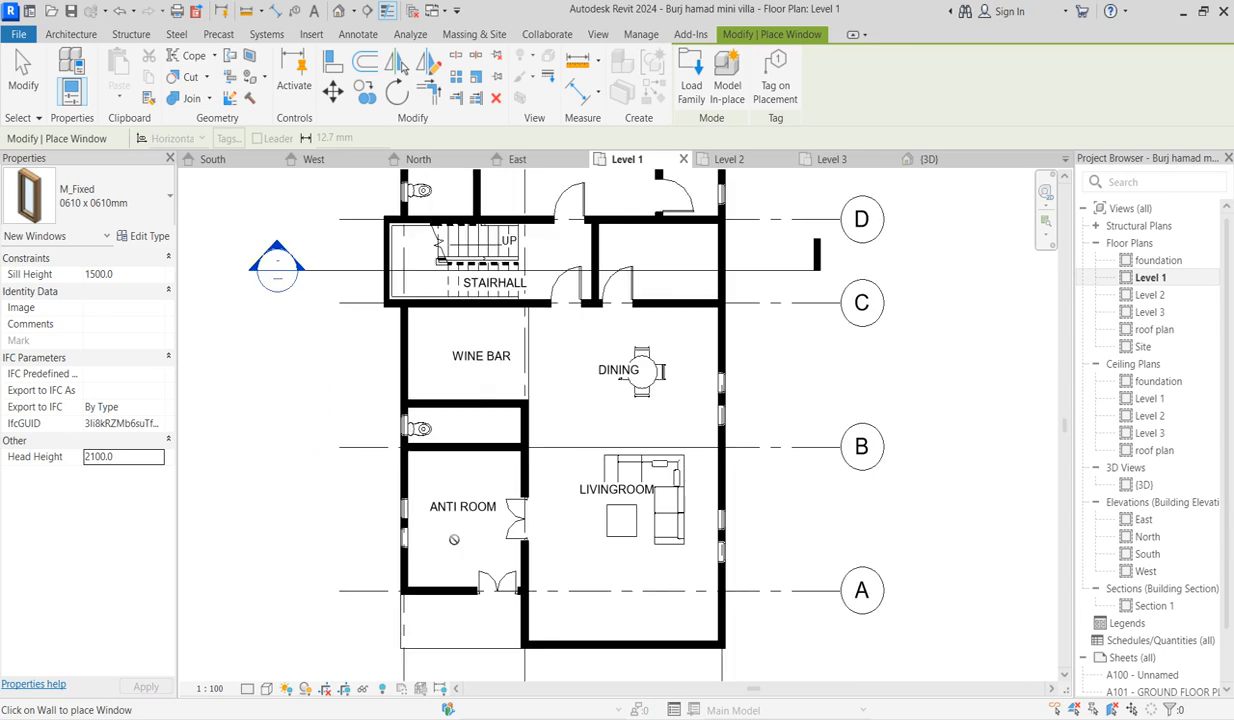
key("Escape")
Place a 0915 x 2032mm single-flush door in the wall between the toilet and the anti room, 100 mm from the corner, swinging into the toilet.
scroll(449, 562, "down", 2)
scroll(460, 520, "up", 2)
scroll(470, 480, "down", 2)
scroll(486, 447, "up", 2)
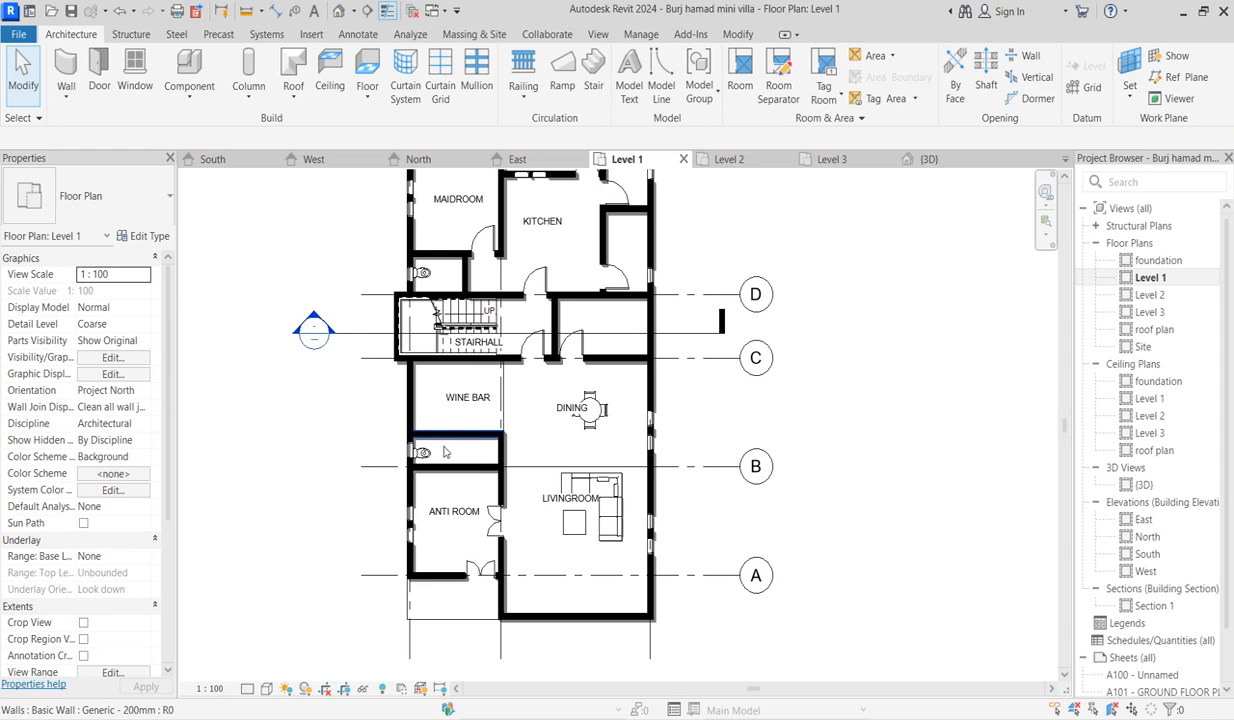
scroll(445, 452, "up", 2)
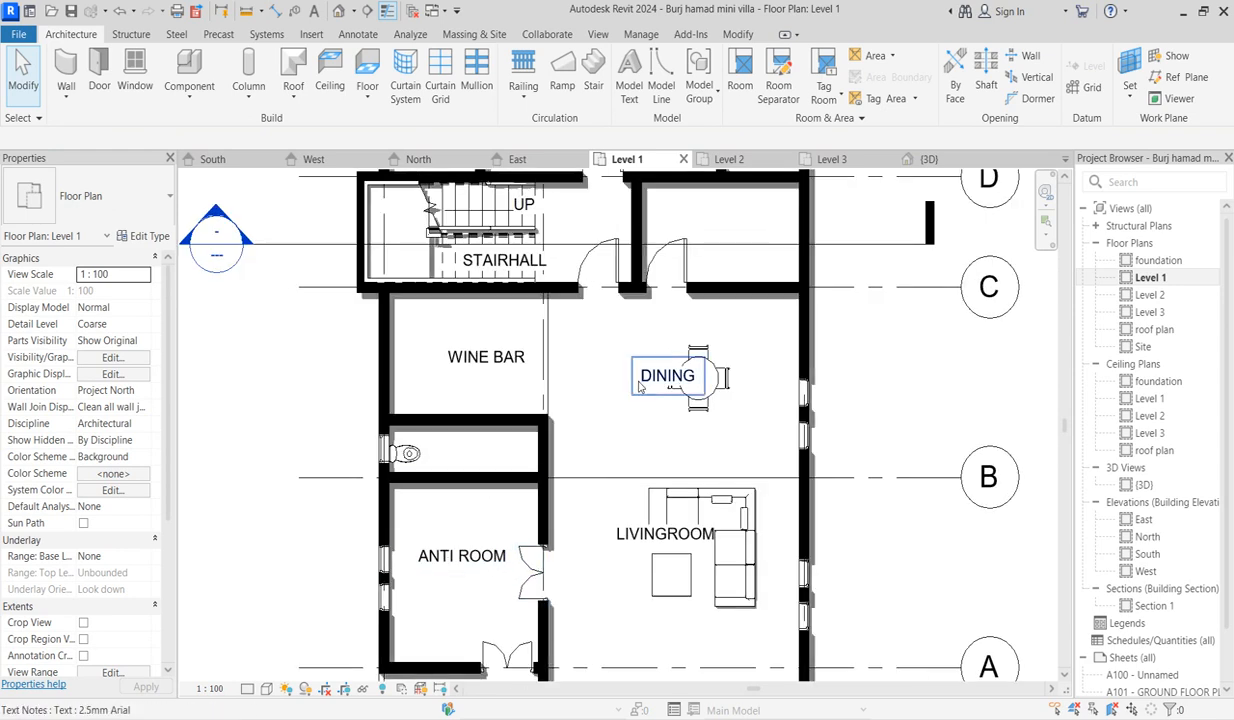
left_click(669, 261)
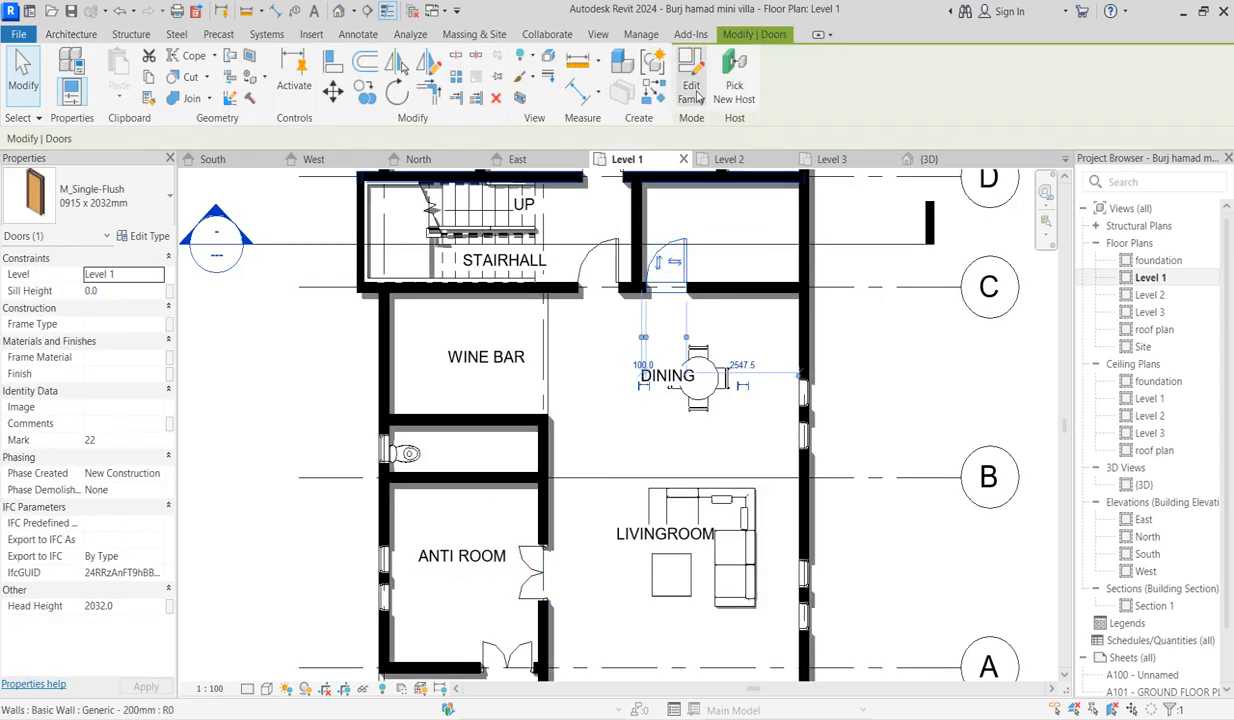
left_click(654, 92)
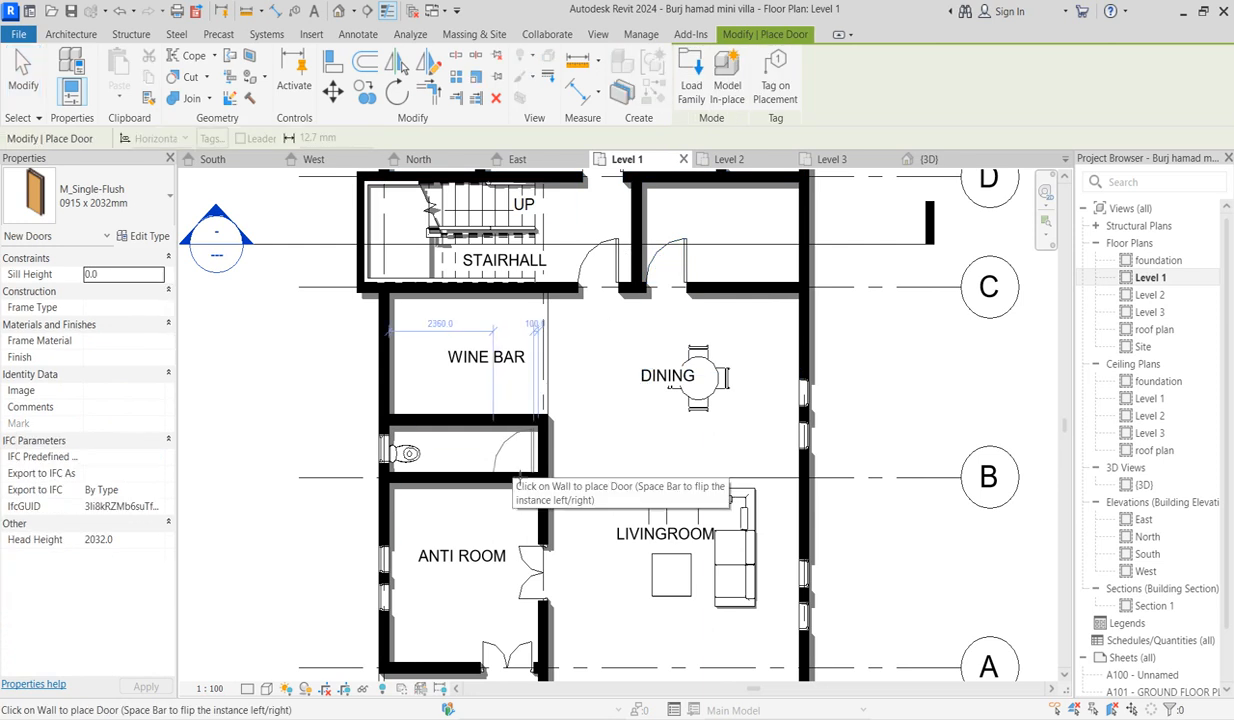
right_click(592, 407)
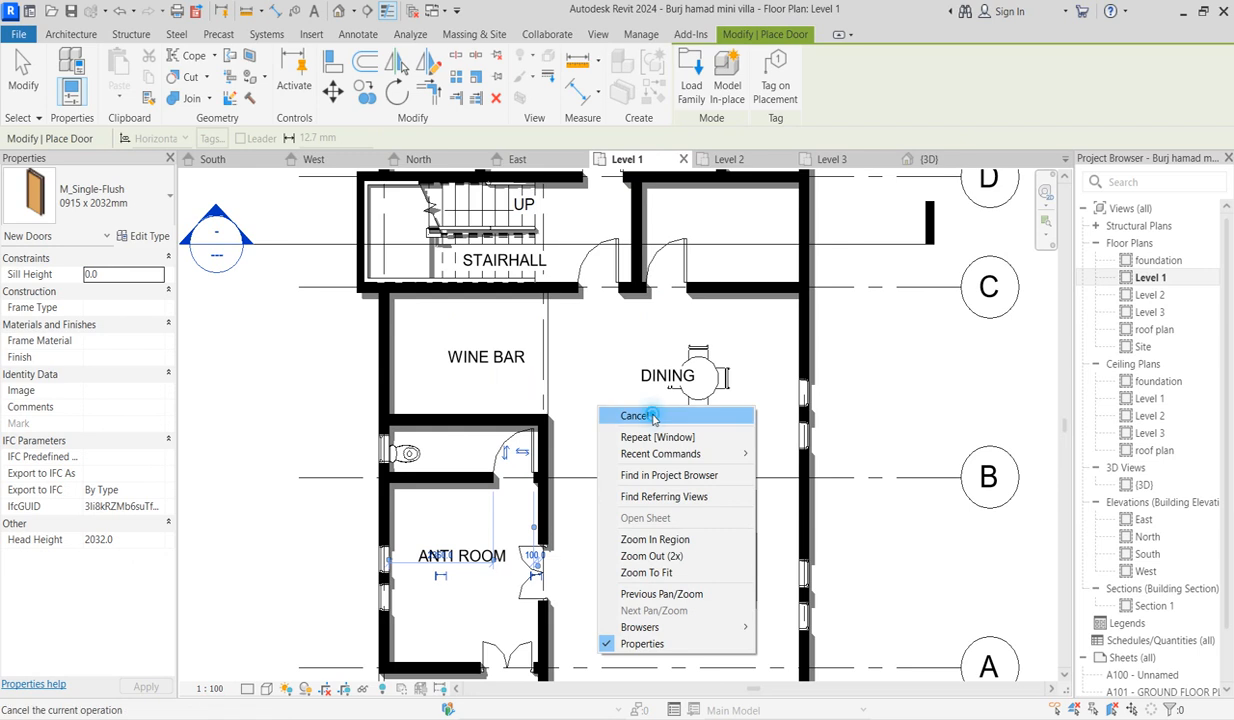
left_click(652, 418)
Place a Basin - Small component in the toilet above the anti room, against the wall on grid B between the WC and the door.
left_click(196, 72)
left_click(164, 194)
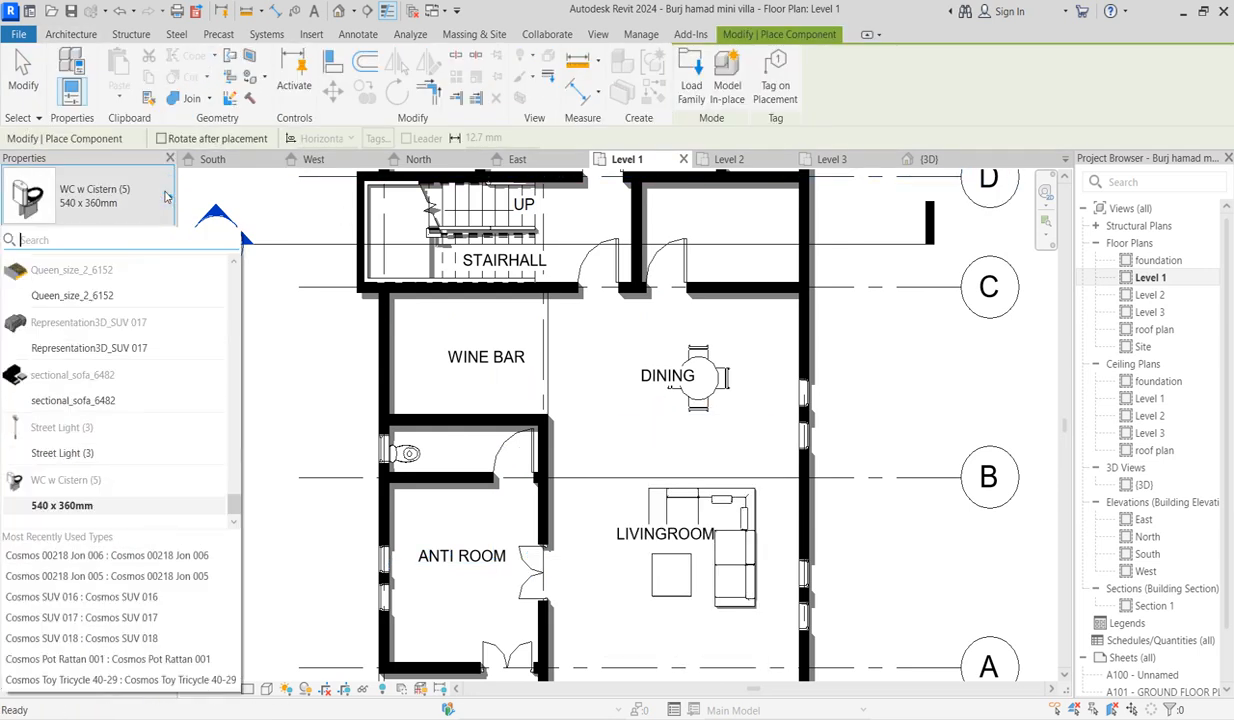
scroll(230, 505, "up", 10)
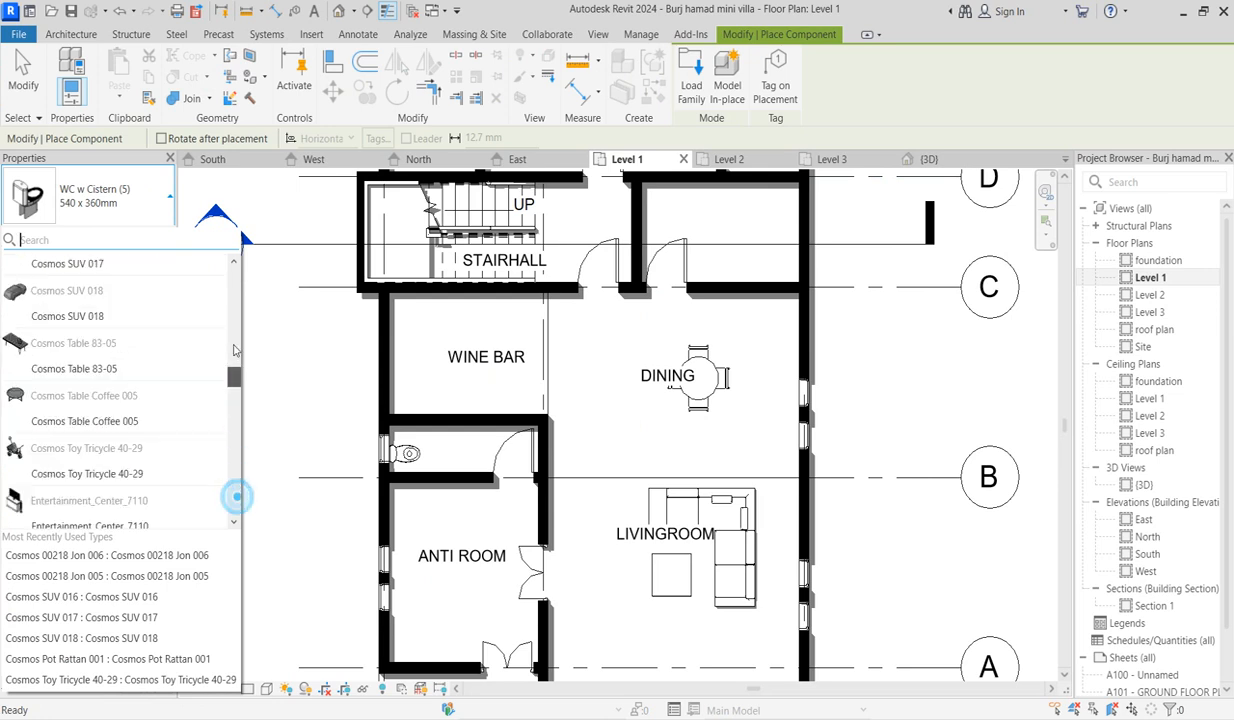
left_click(91, 297)
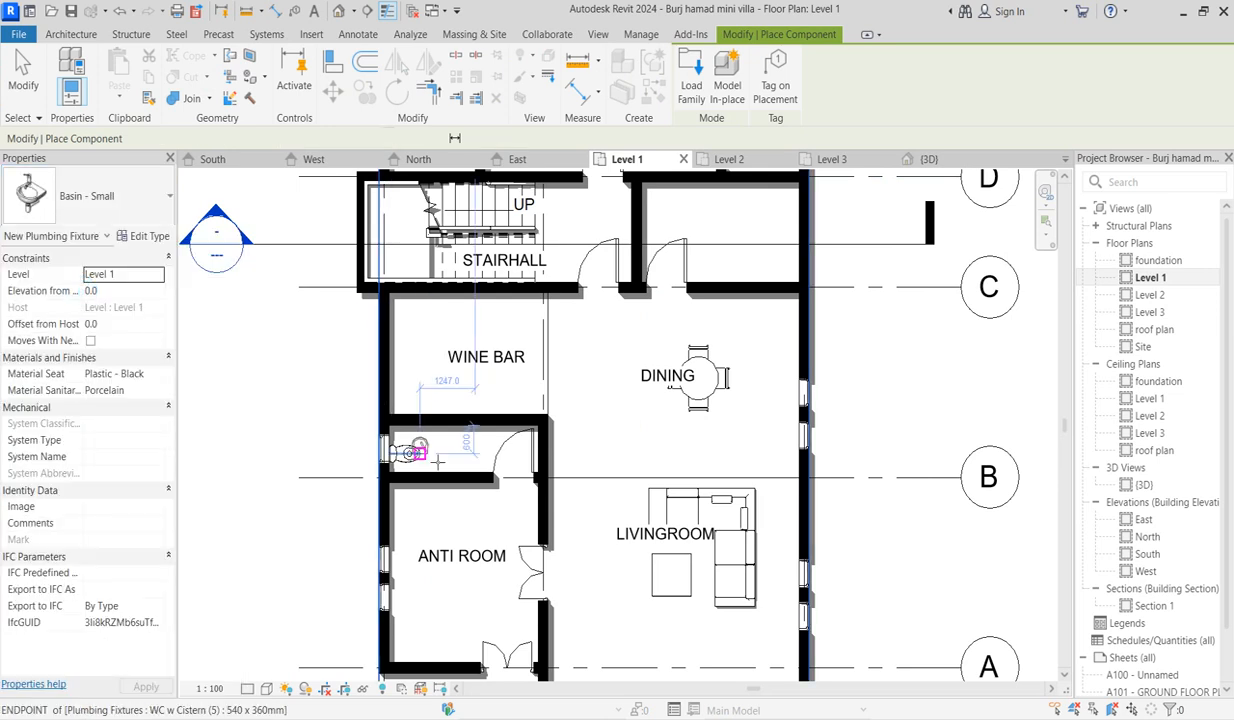
scroll(455, 453, "up", 2)
left_click(455, 458)
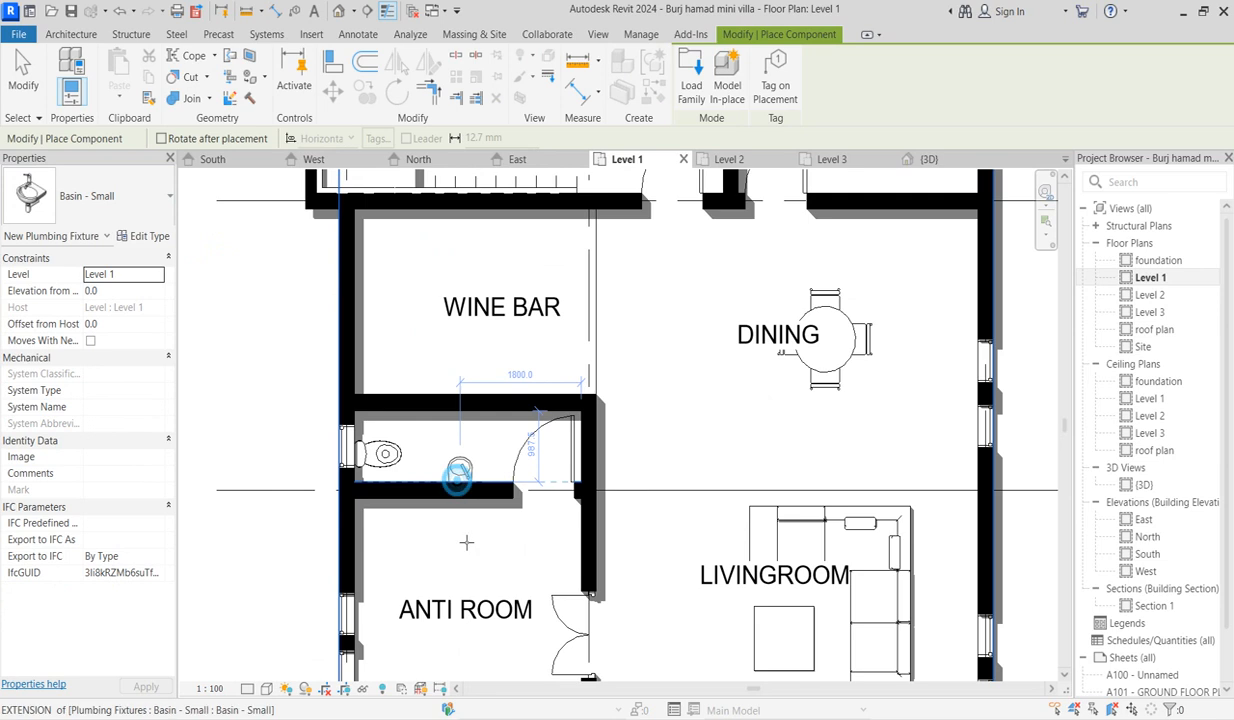
Place another small basin in the maid room's toilet, against the wall it shares with the stair hall.
scroll(468, 540, "down", 3)
left_click(449, 240)
scroll(446, 238, "up", 2)
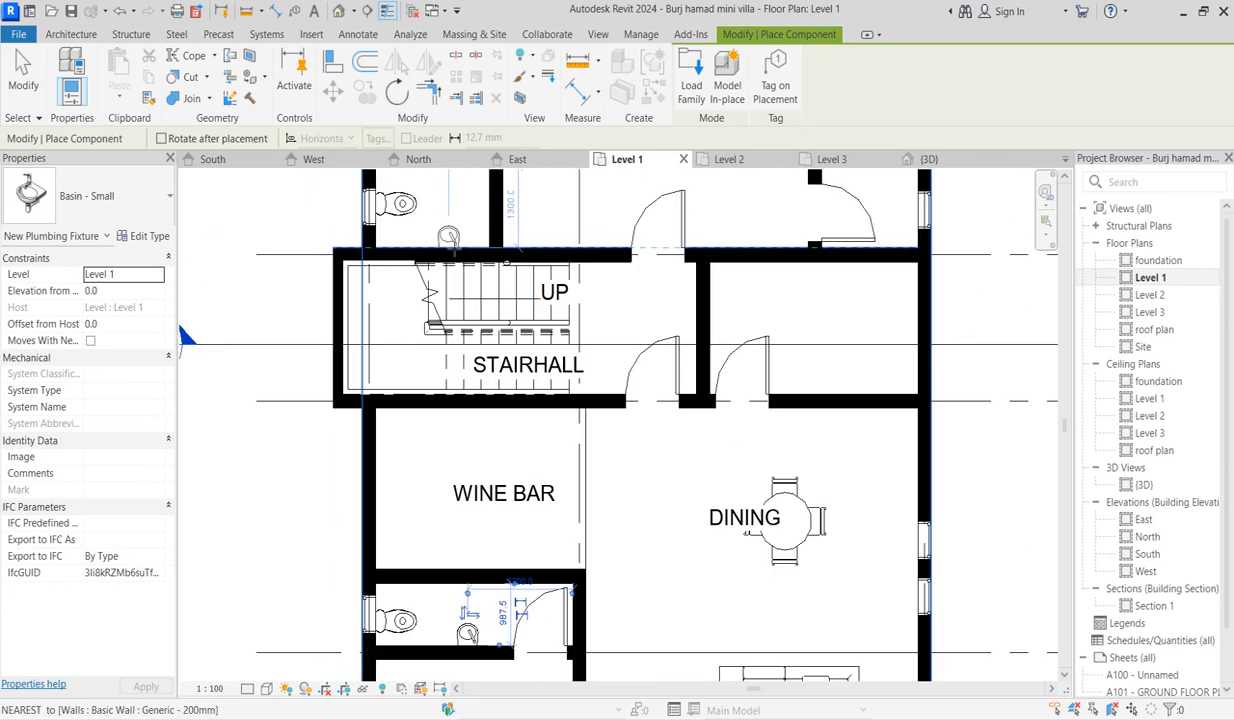
scroll(591, 387, "down", 5)
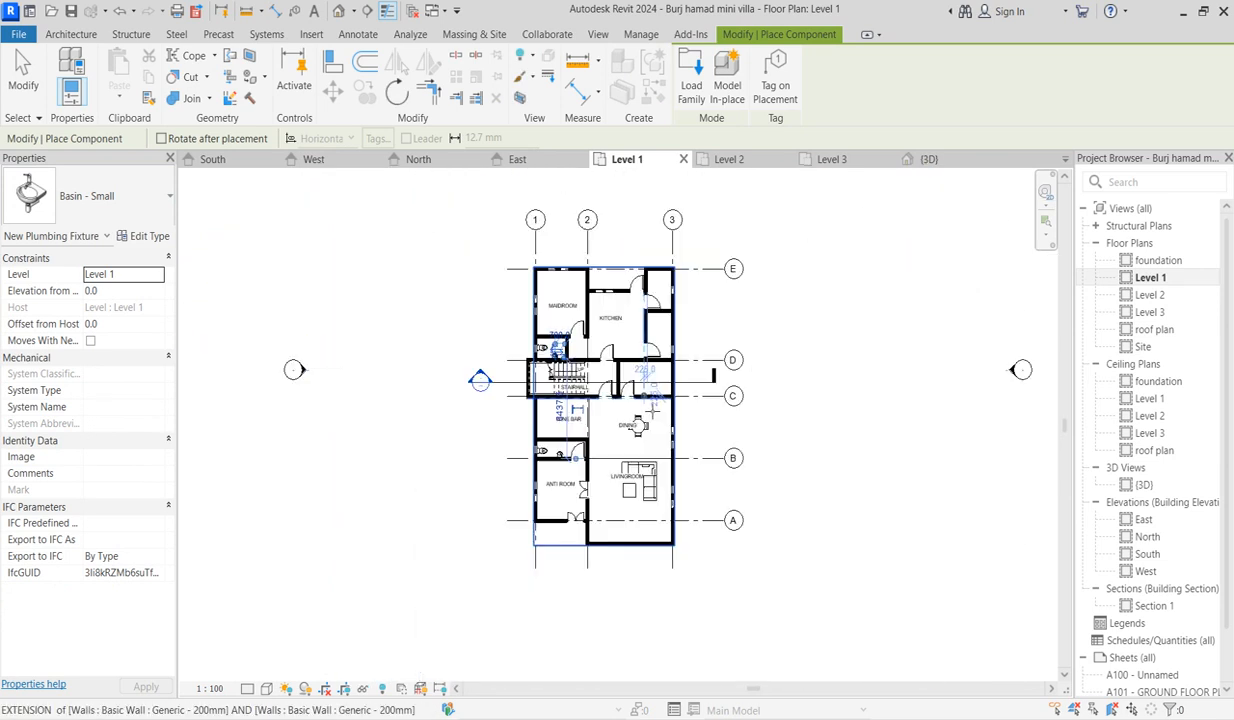
key("Escape")
Align the stair hall door and the neighbouring room's door on grid C flush with the faces of the partition wall between them.
scroll(628, 388, "up", 4)
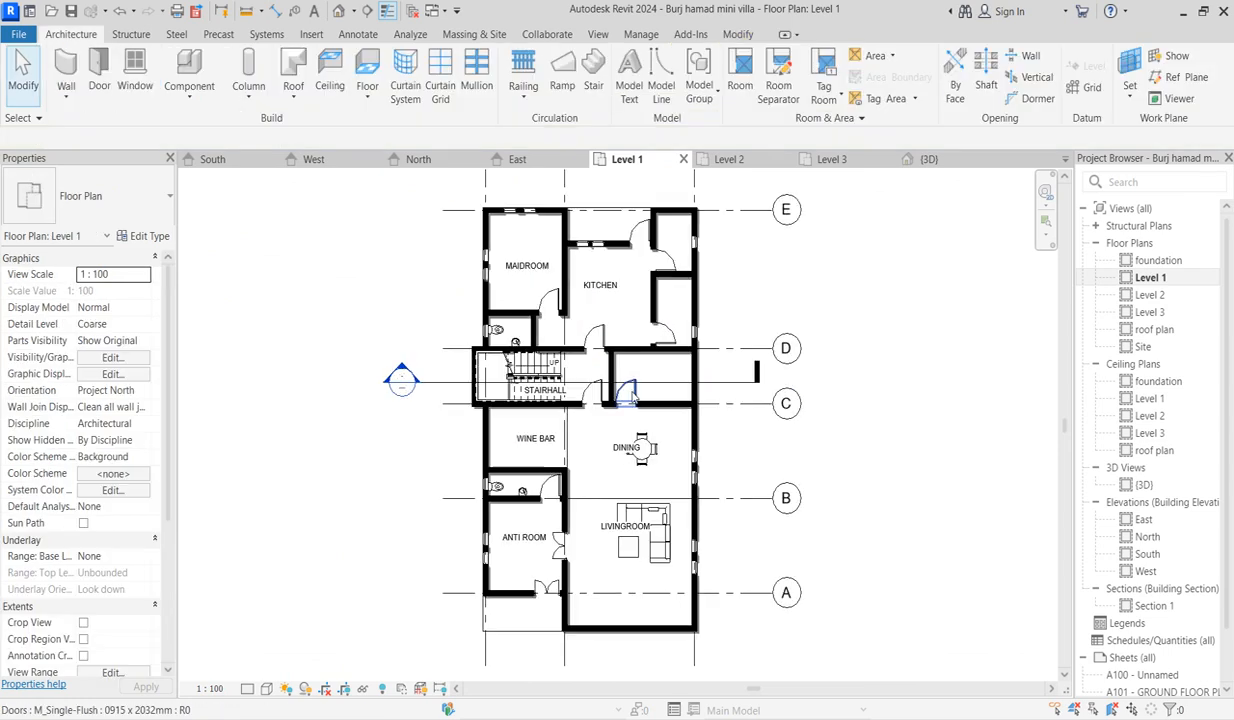
left_click(634, 391)
left_click(633, 390)
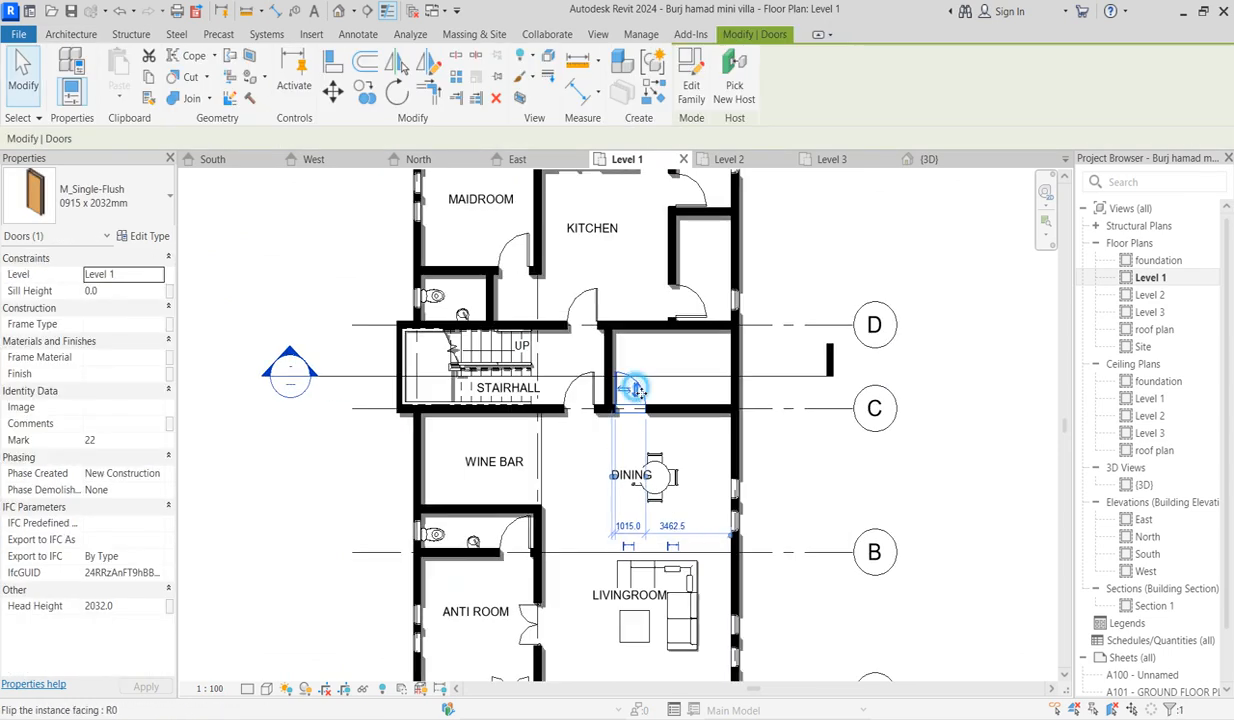
left_click(333, 63)
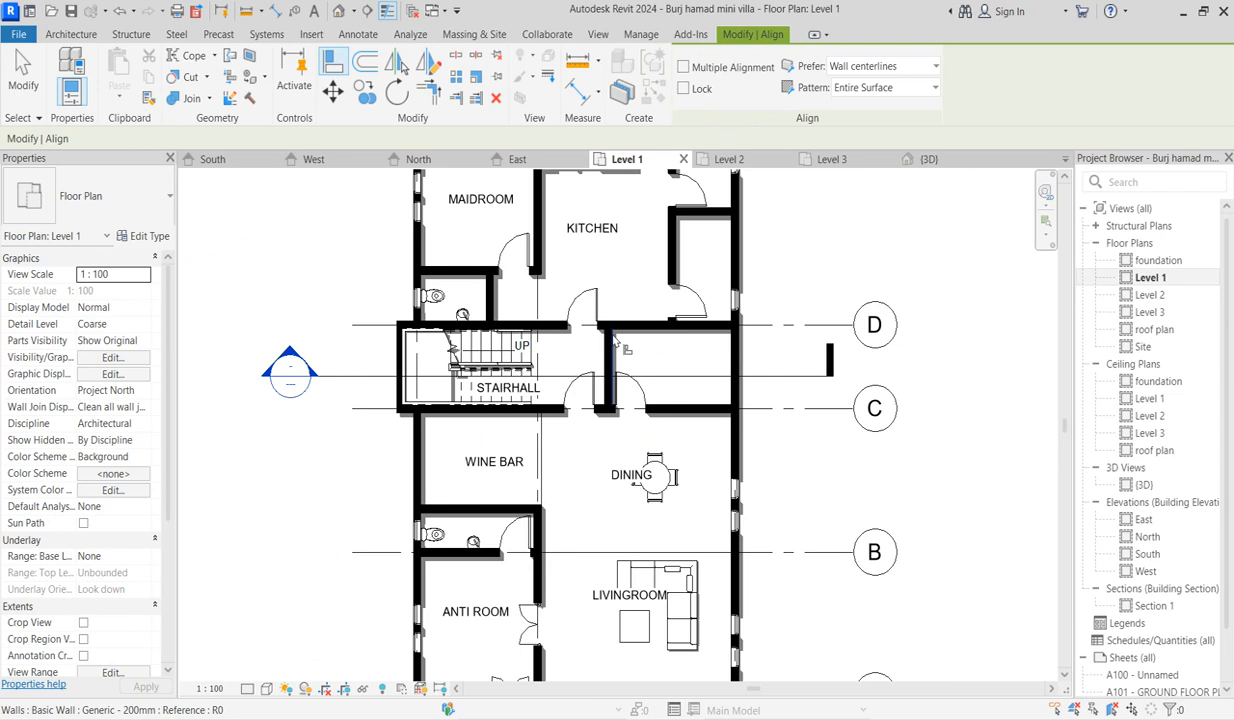
scroll(632, 420, "up", 3)
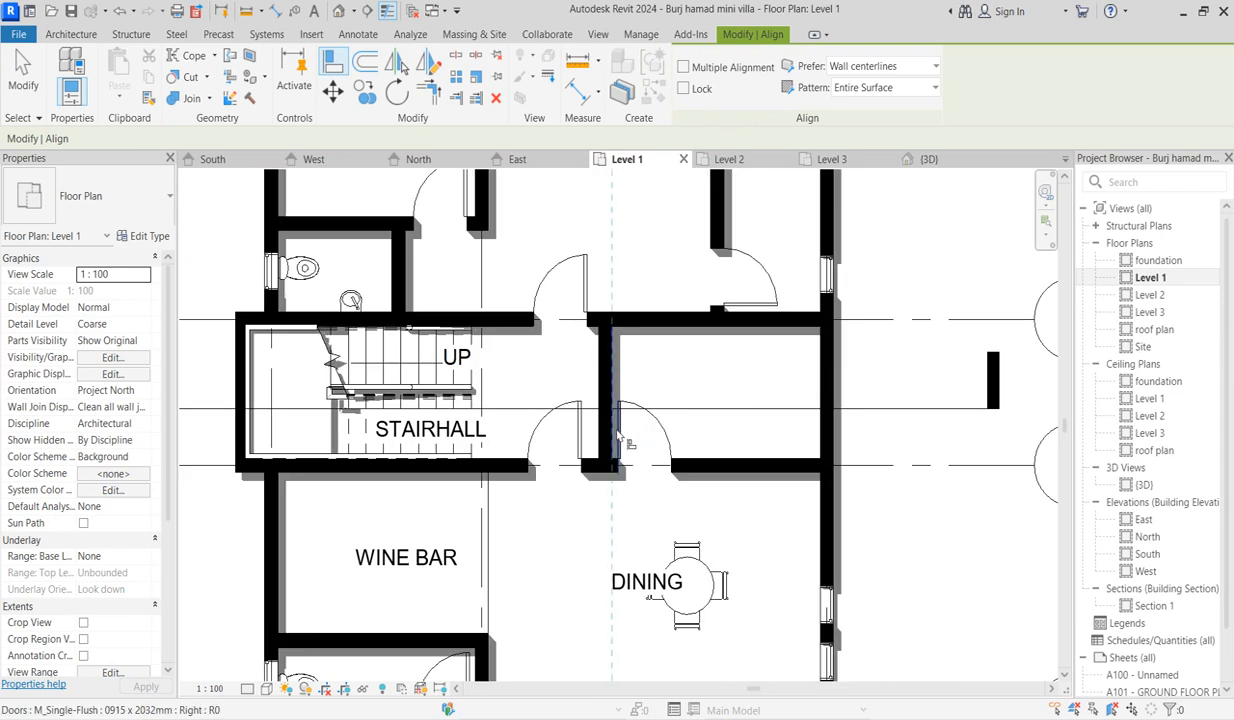
scroll(615, 437, "down", 1)
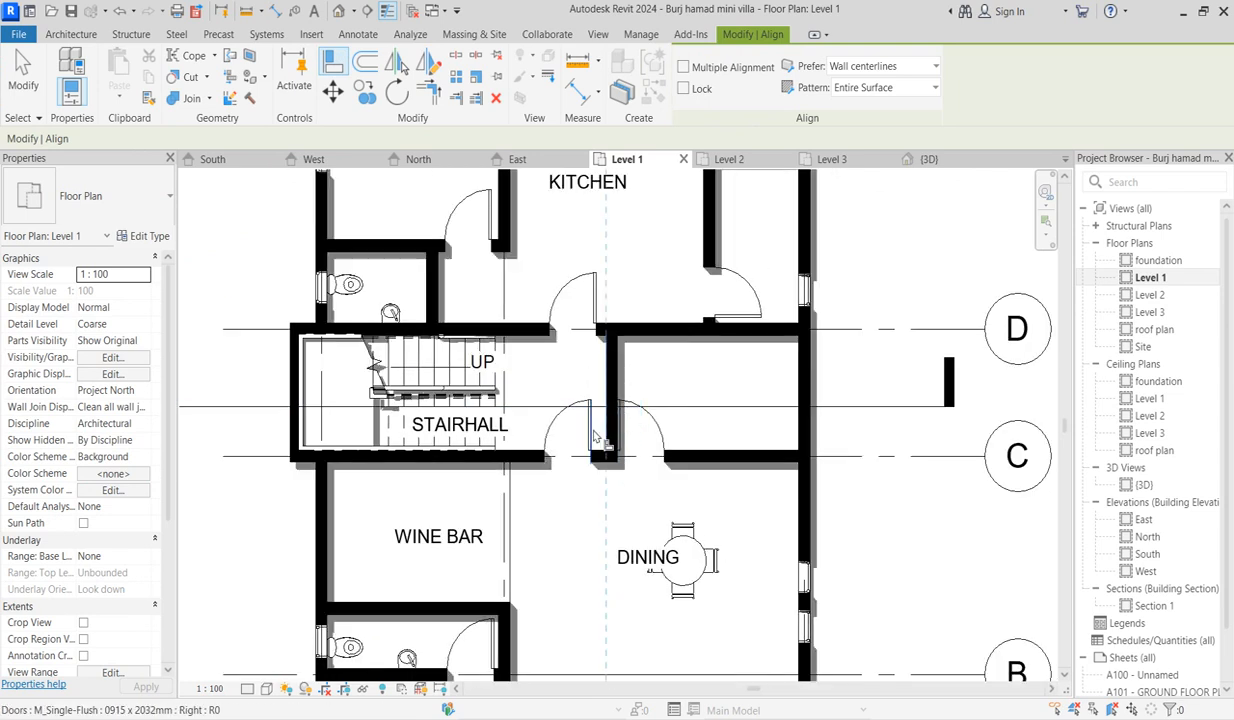
scroll(597, 437, "down", 2)
right_click(613, 482)
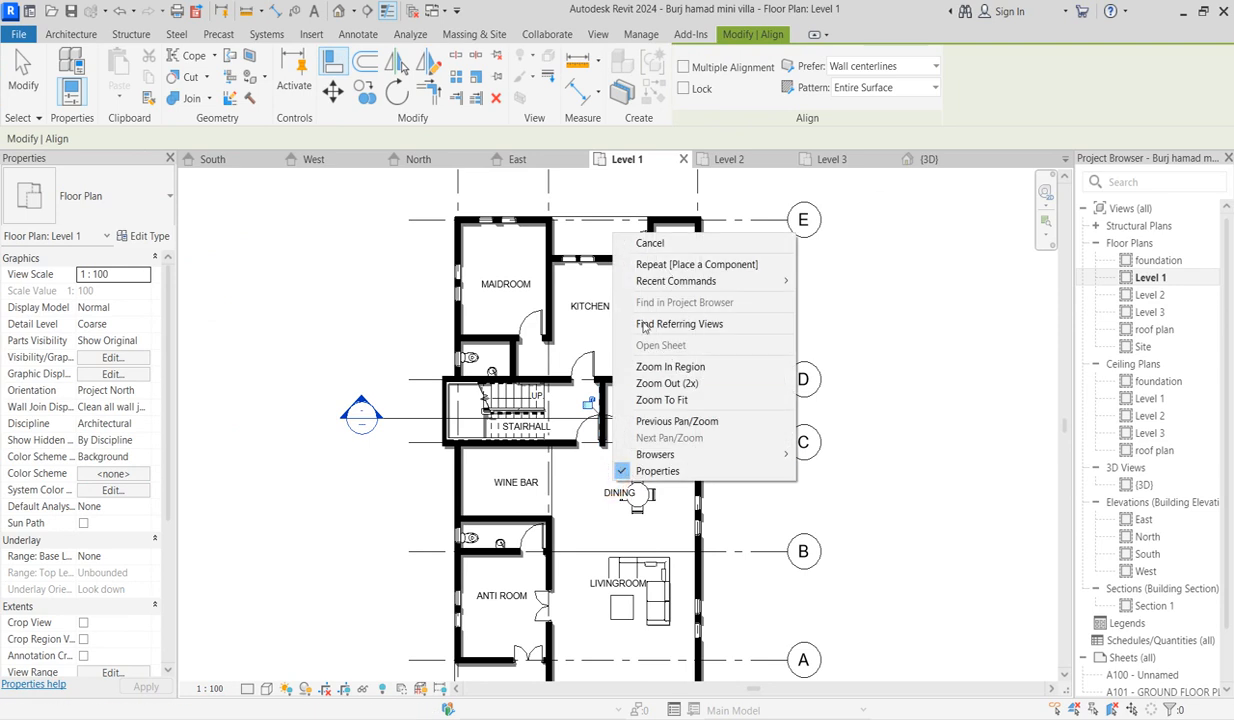
left_click(650, 243)
right_click(656, 396)
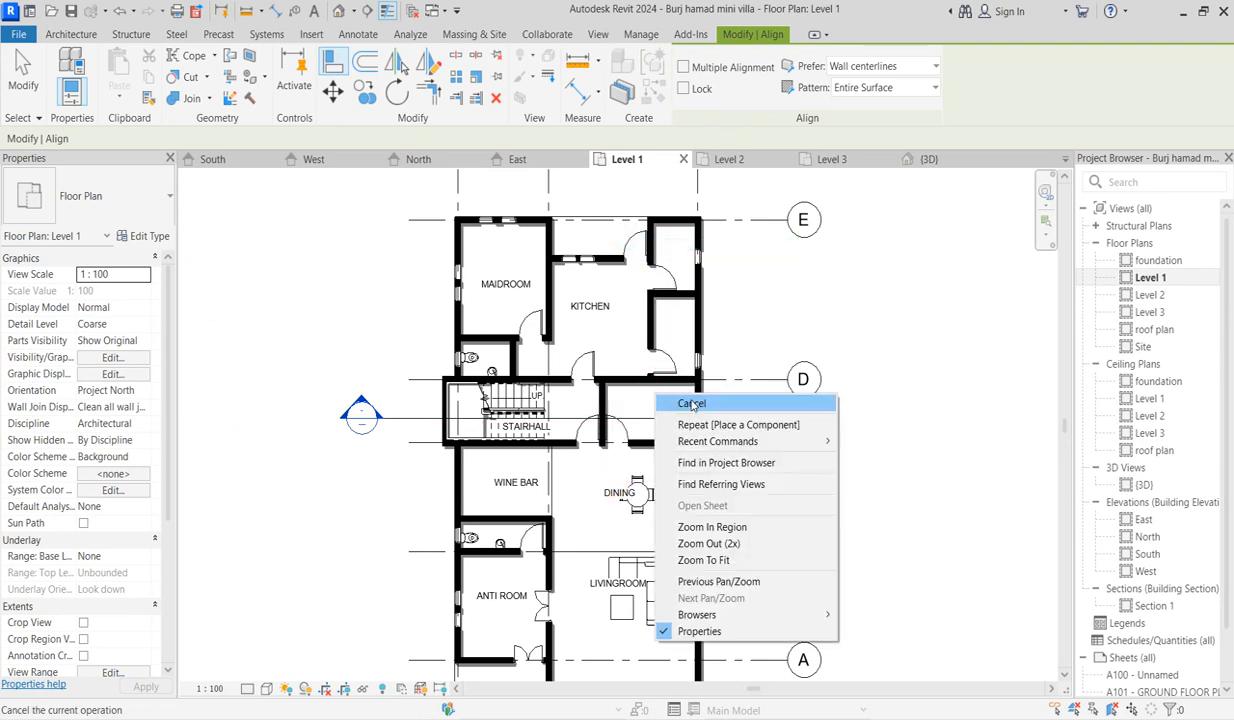
left_click(691, 404)
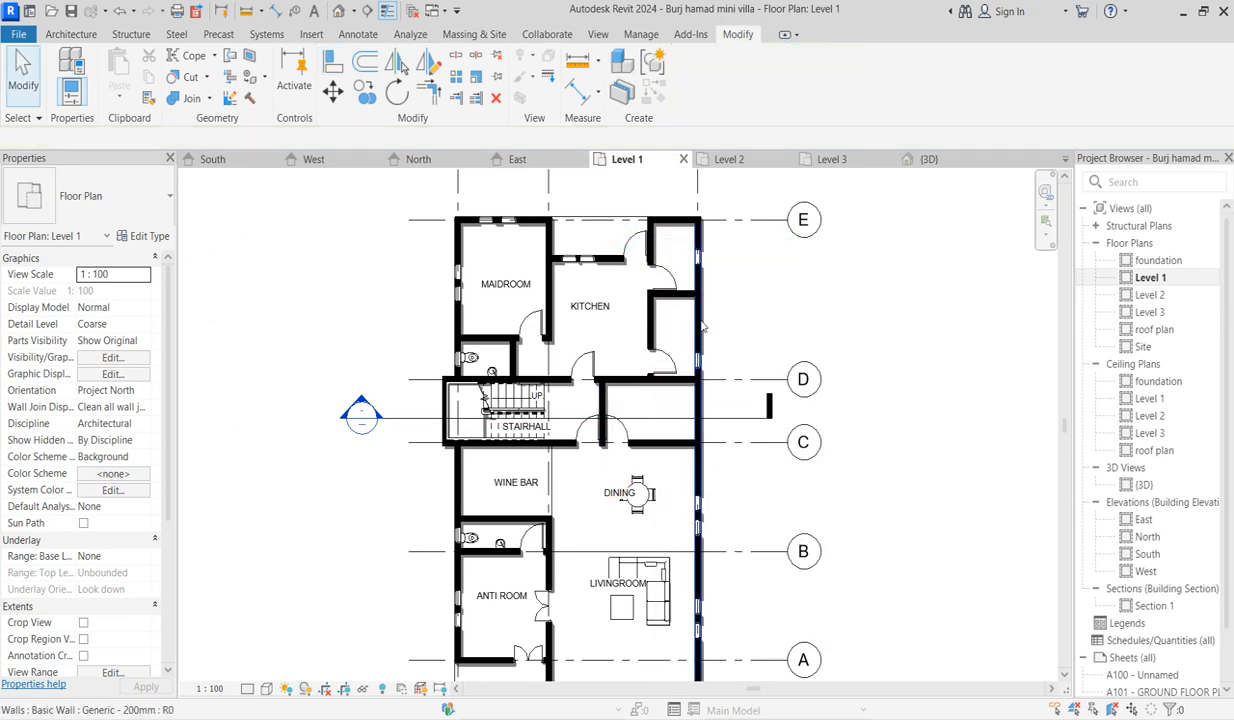
Place two M_Fixed 0610 x 1220mm windows with a 2100 head height in the grid 3 exterior wall between grids D and C.
left_click(507, 222)
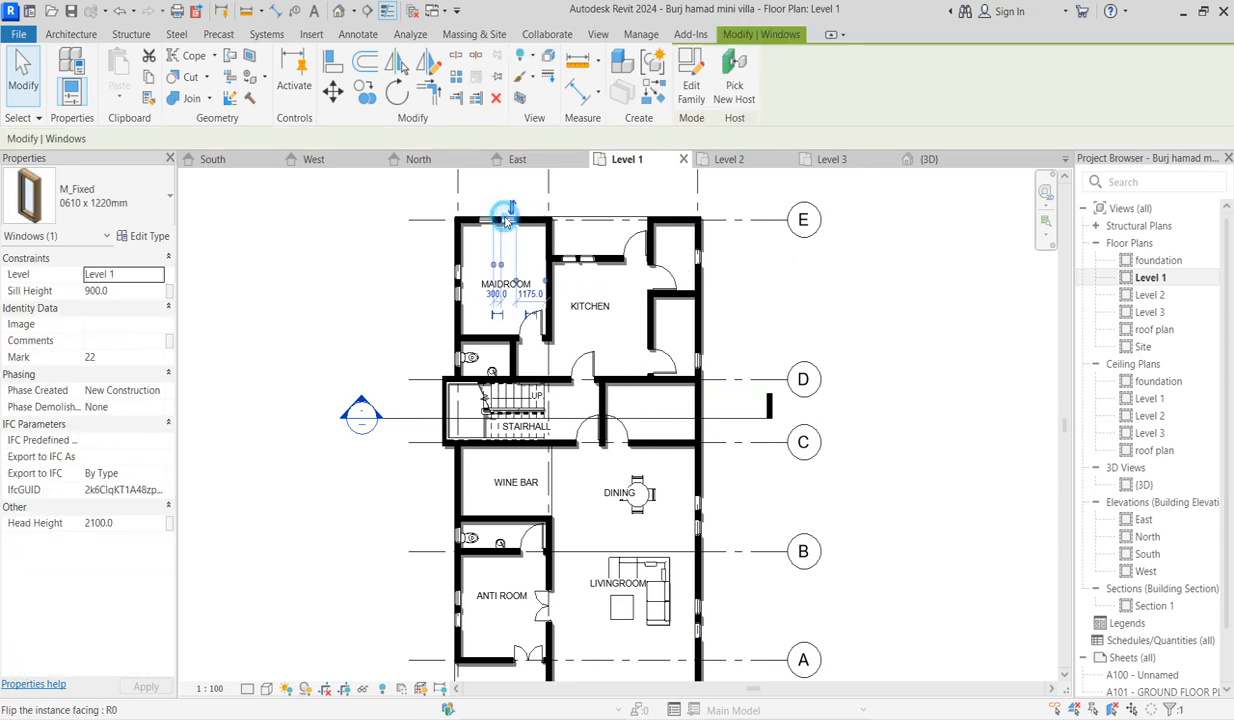
left_click(659, 88)
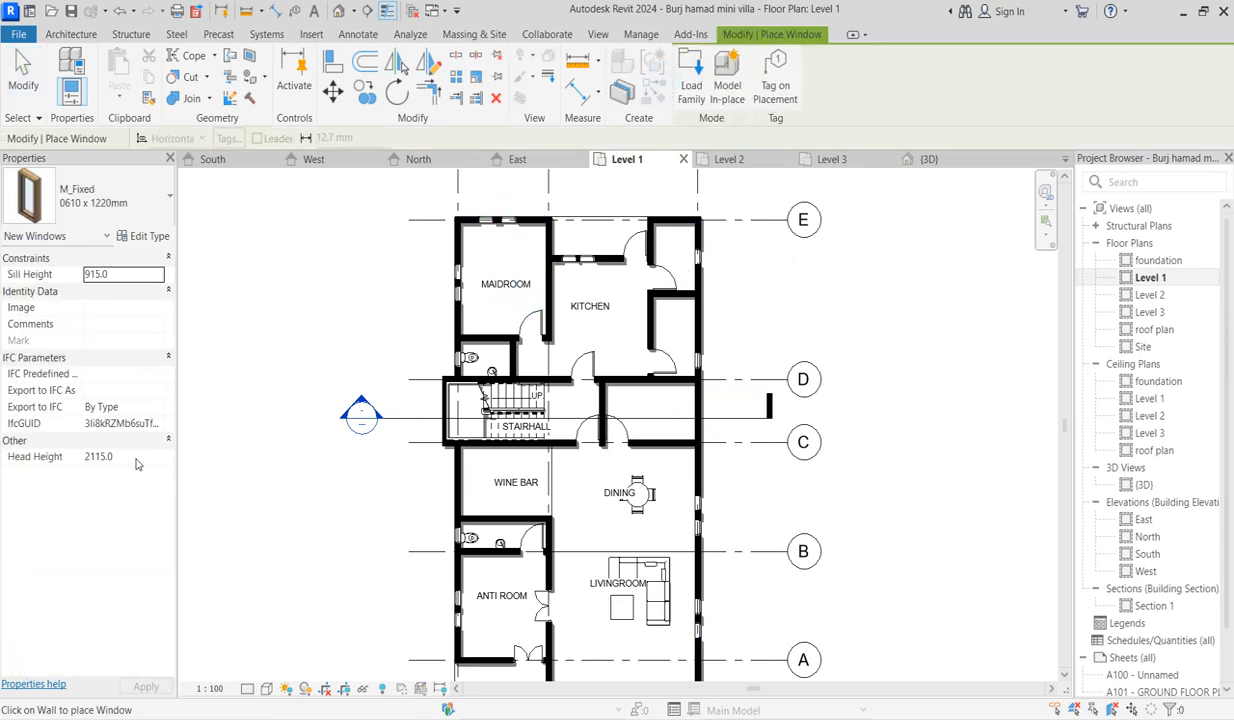
left_click(136, 458)
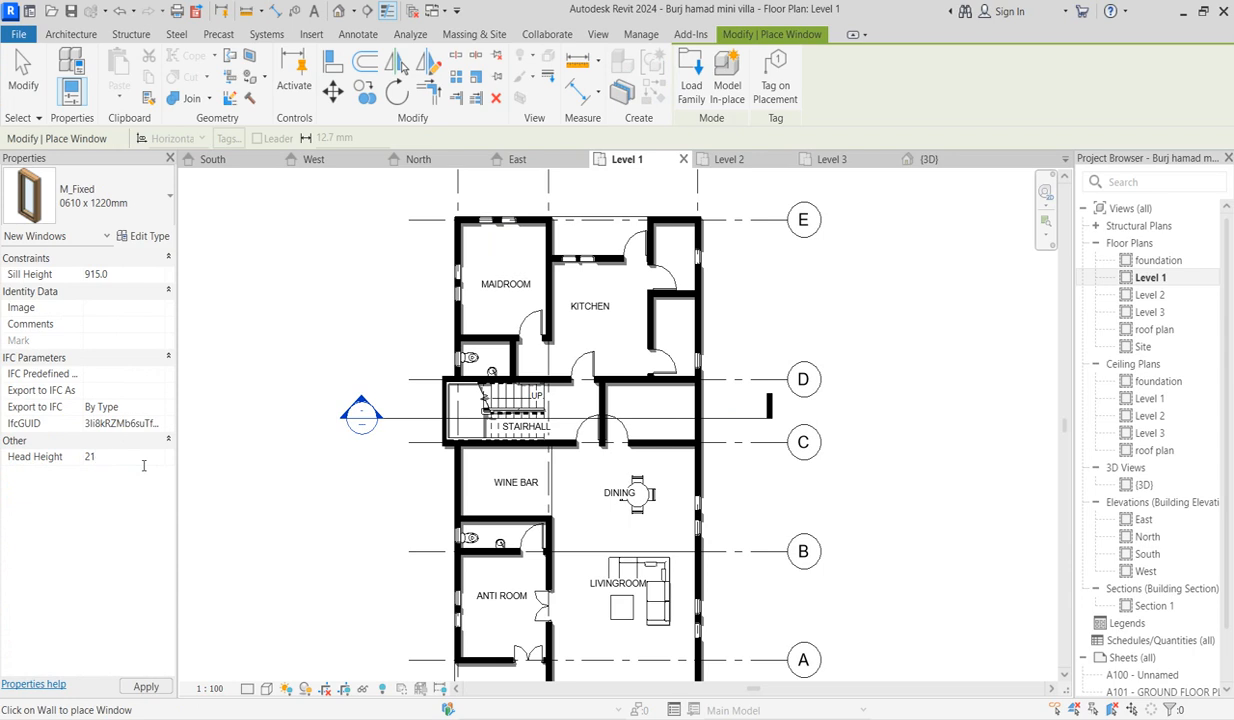
scroll(708, 453, "up", 5)
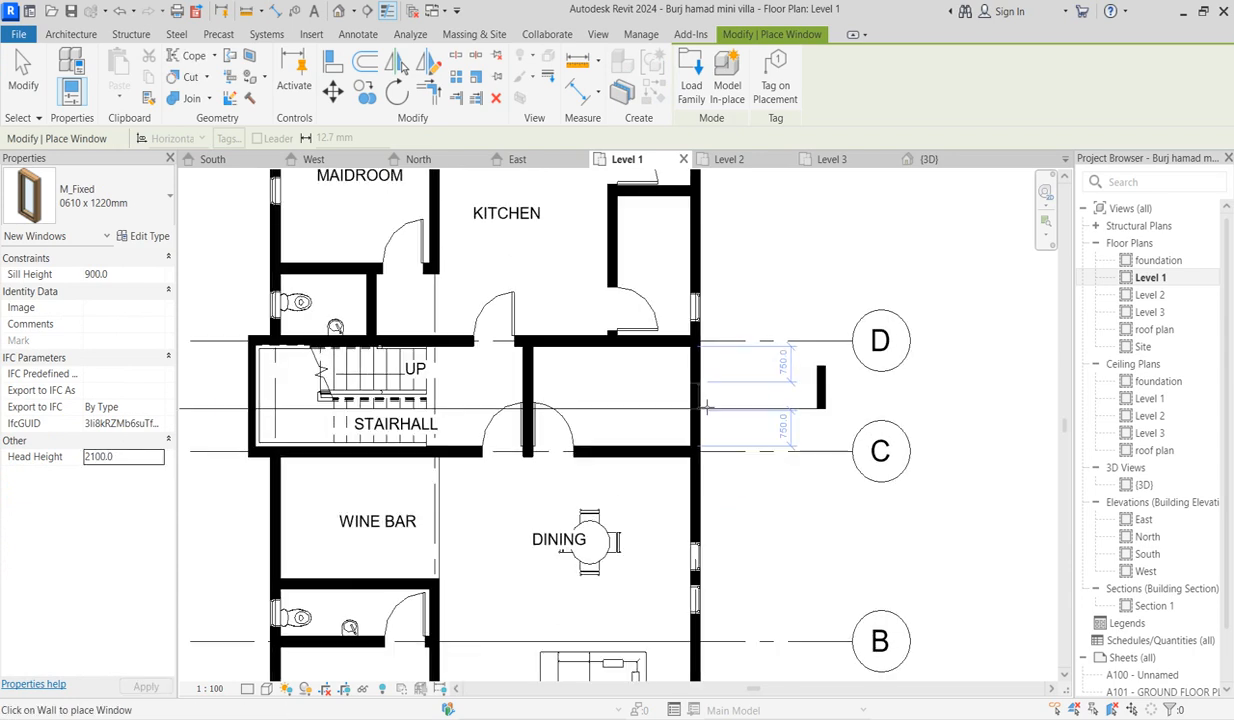
left_click(693, 369)
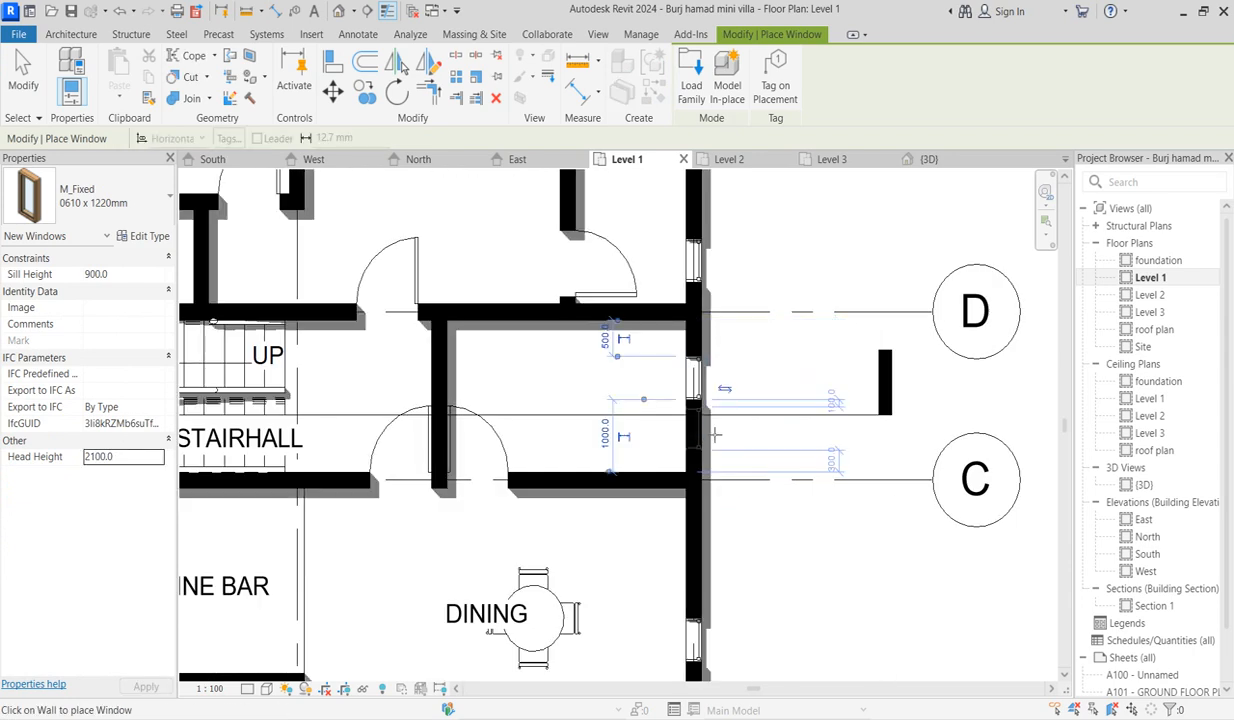
scroll(712, 432, "down", 6)
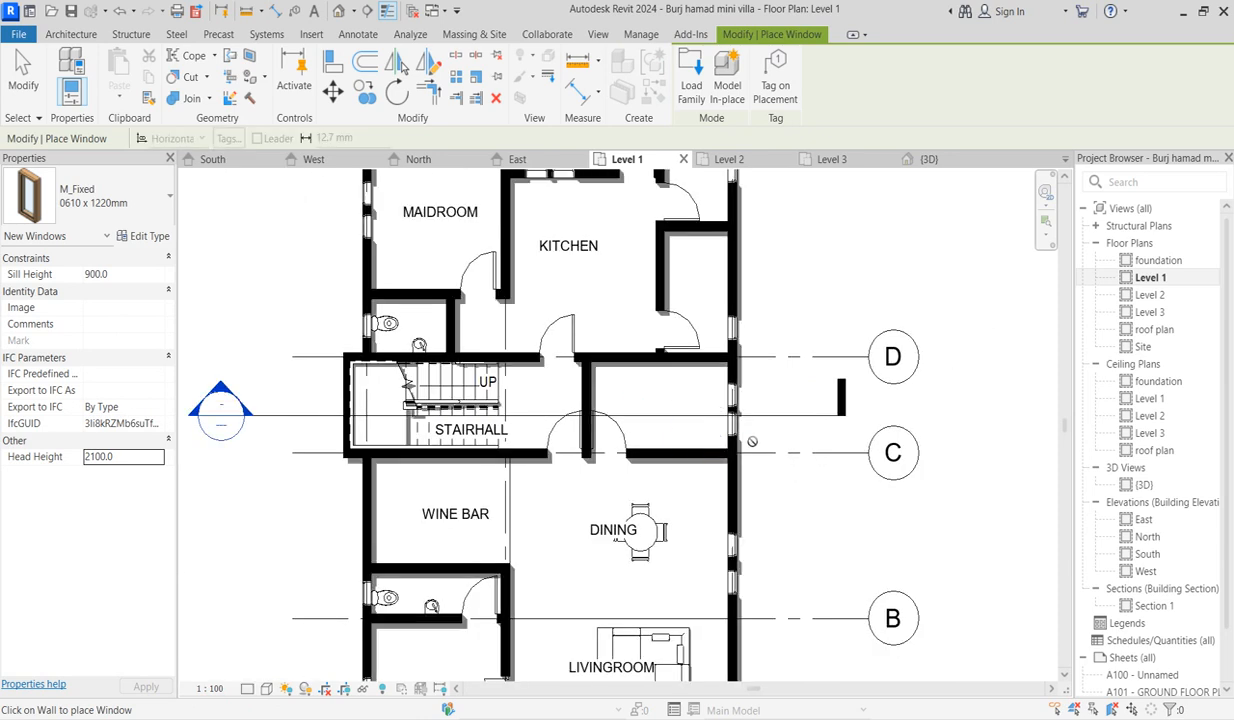
scroll(720, 494, "down", 2)
scroll(760, 495, "up", 3)
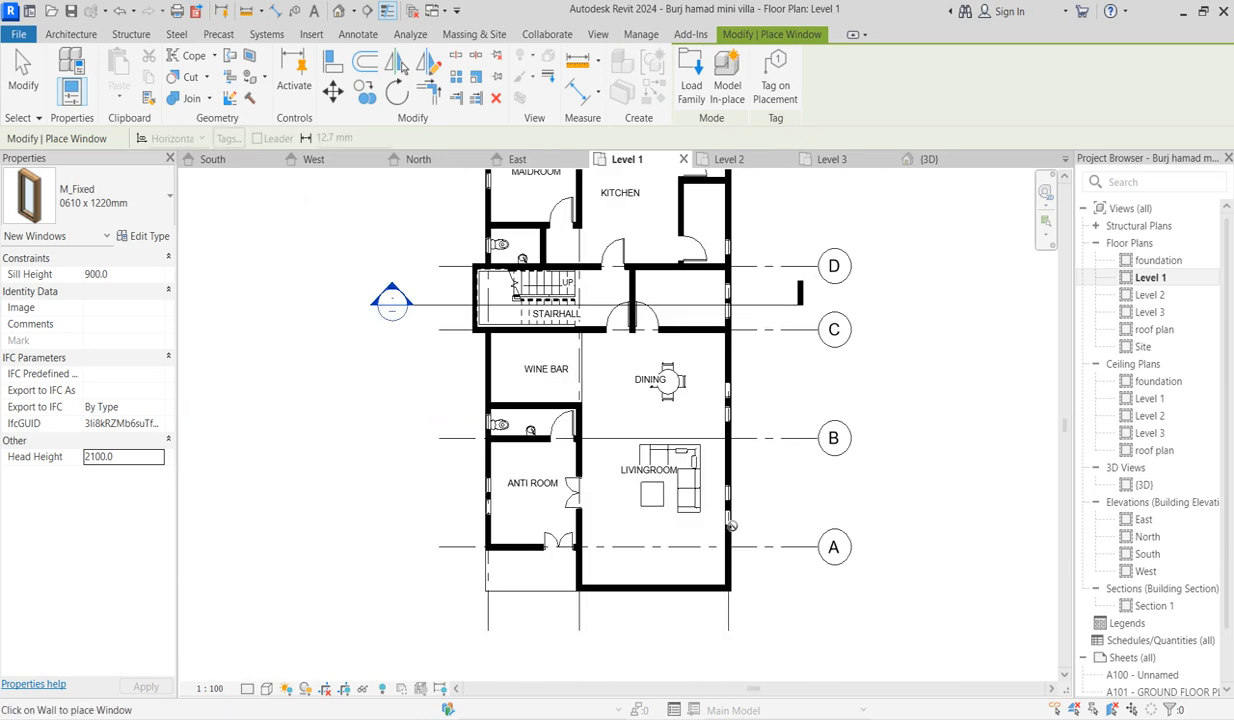
right_click(768, 487)
left_click(805, 245)
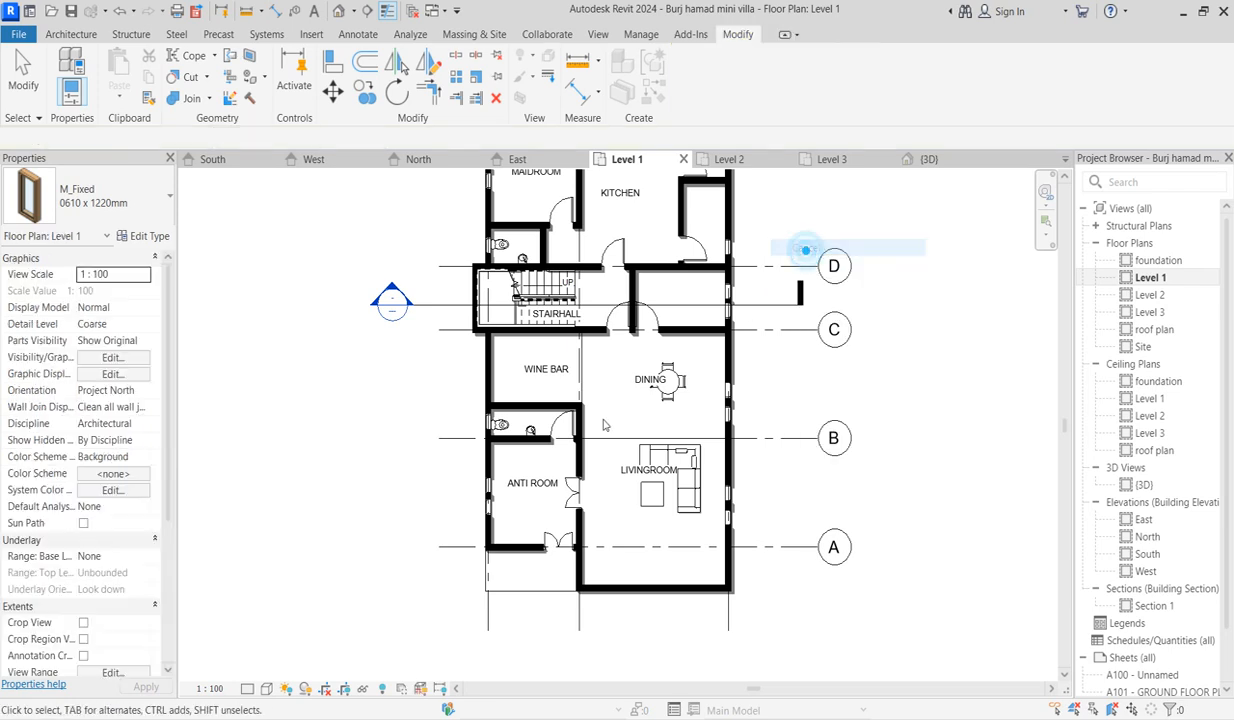
Duplicate the type of the toilet door on grid B as "toilet" and reduce the new type's width.
scroll(565, 447, "up", 2)
scroll(488, 428, "down", 2)
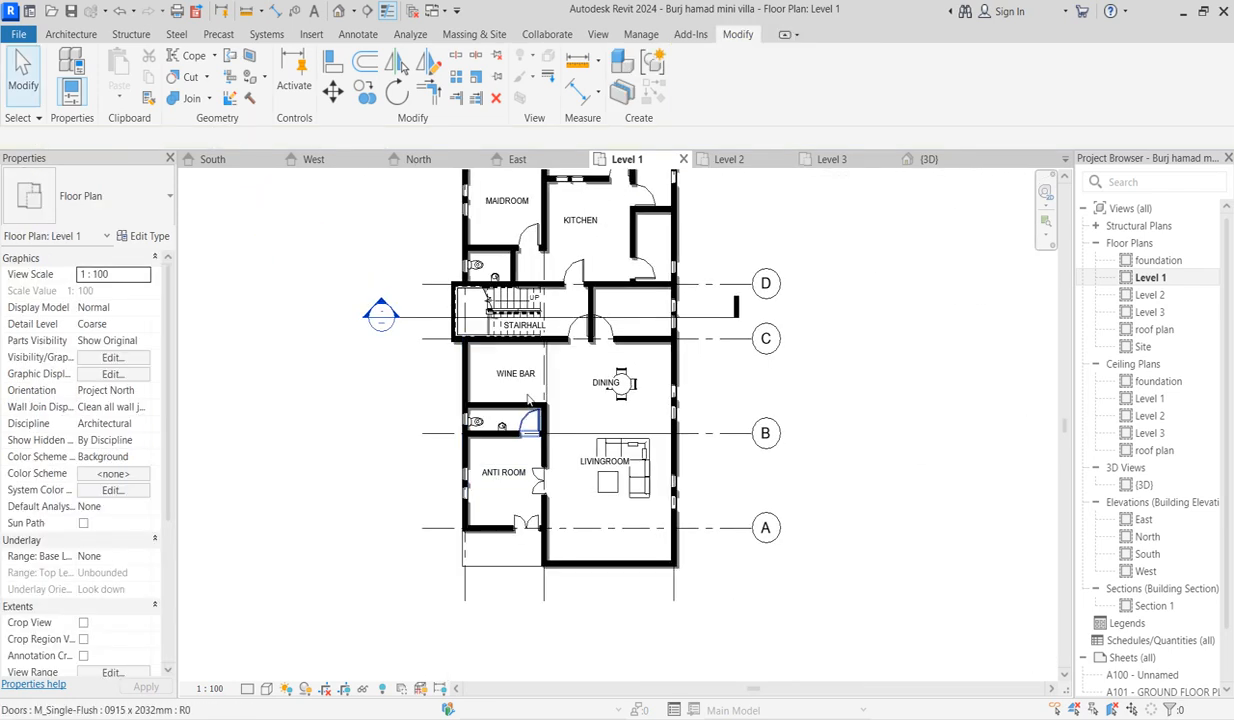
scroll(447, 313, "up", 2)
scroll(455, 320, "down", 2)
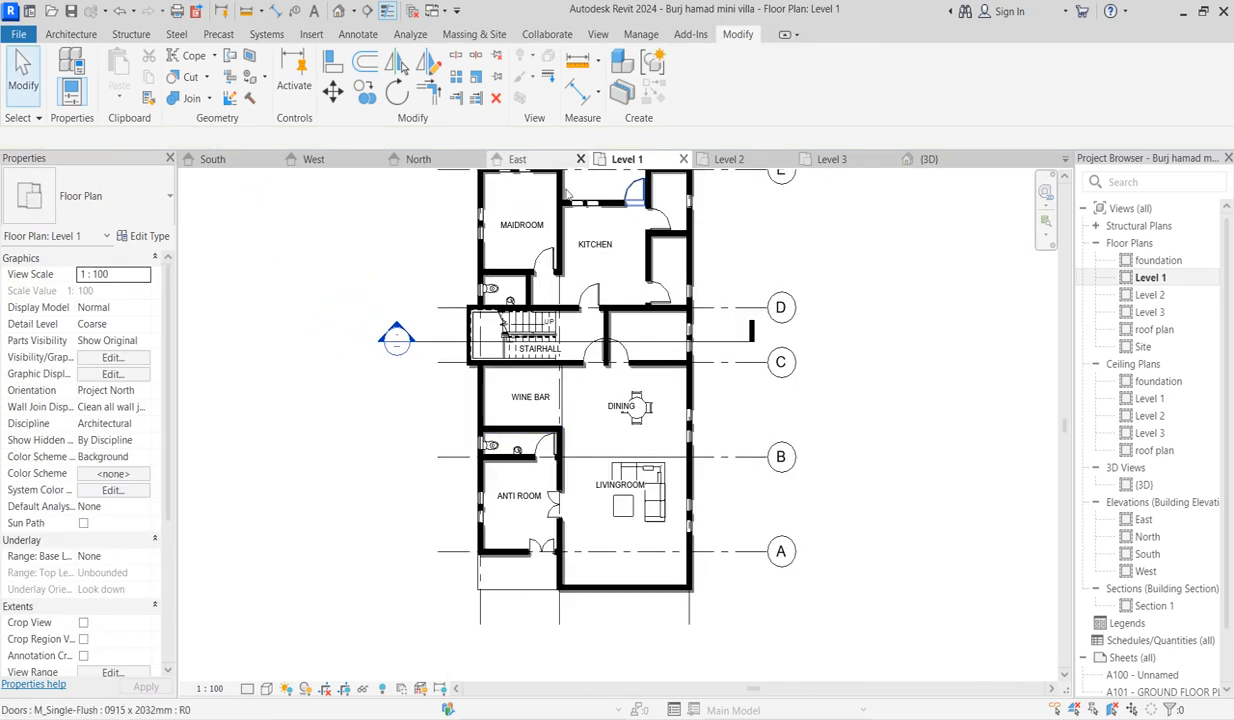
scroll(540, 270, "up", 2)
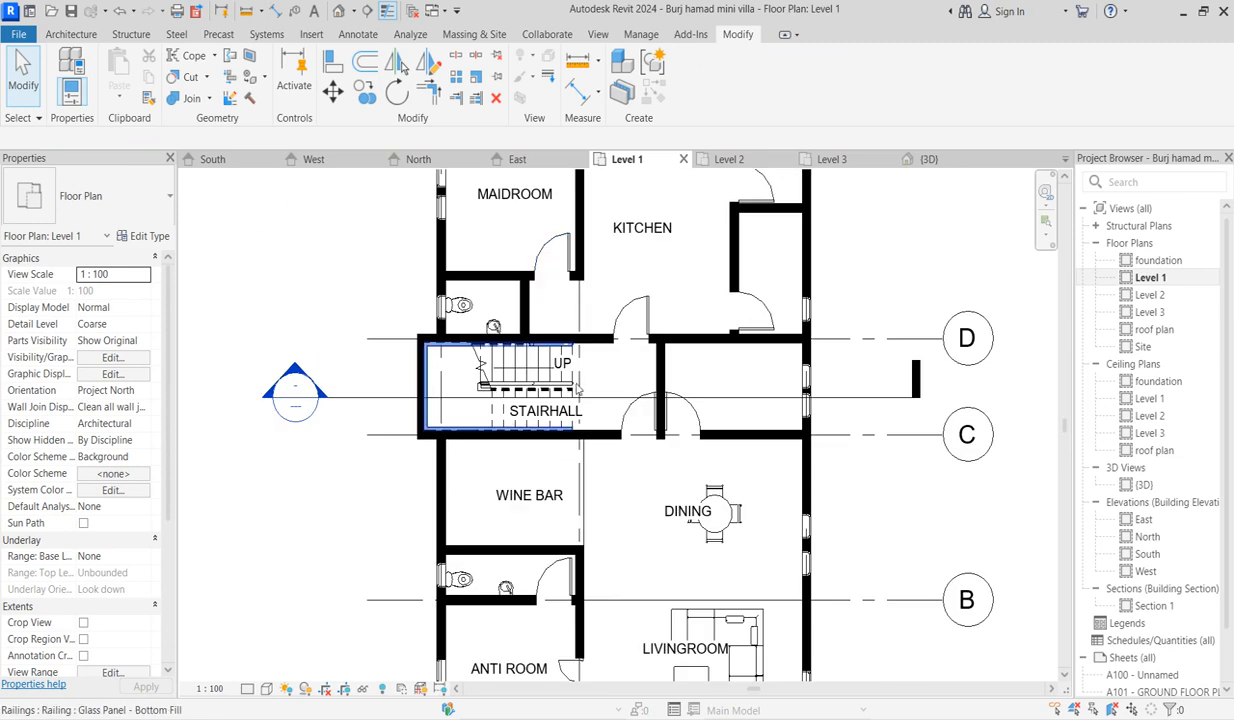
left_click(552, 576)
left_click(147, 235)
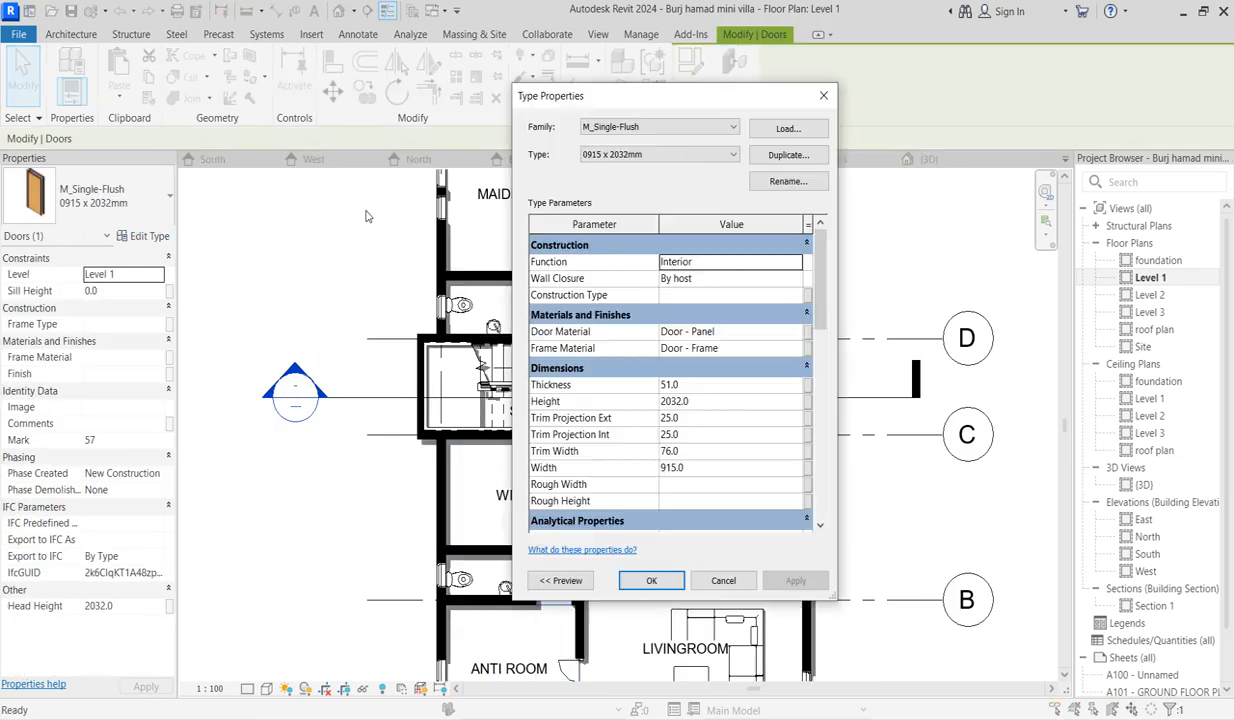
left_click(731, 128)
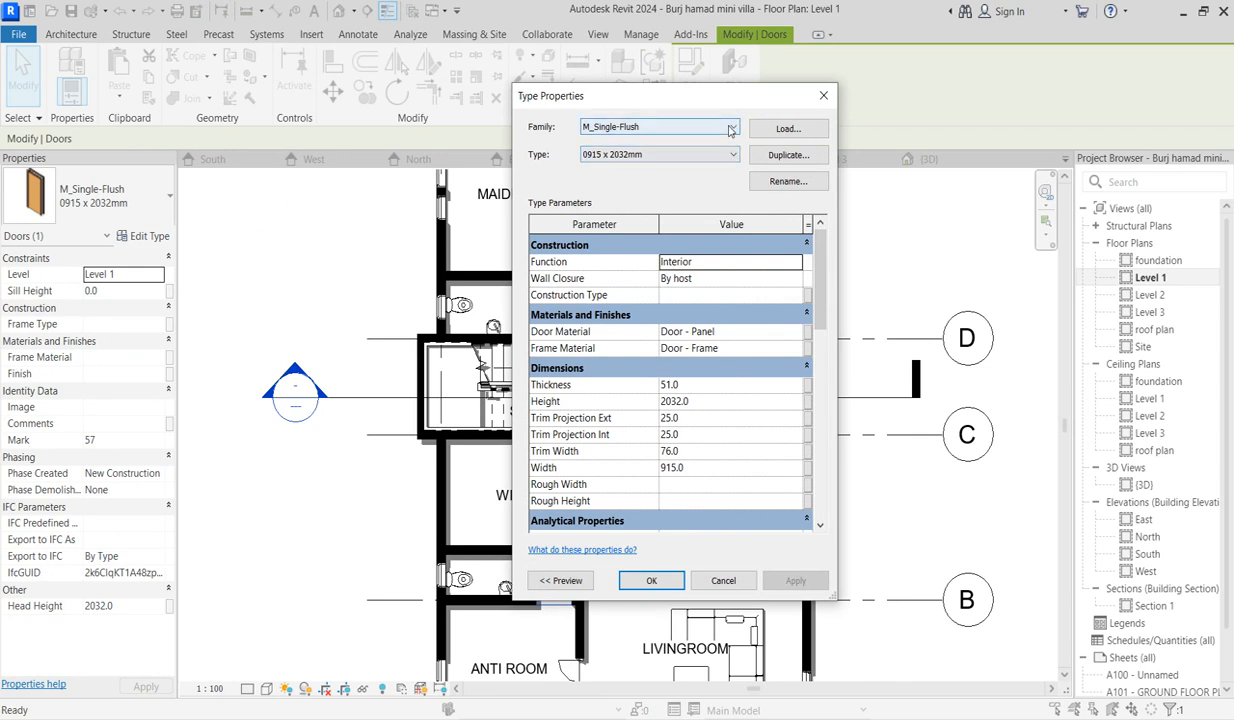
left_click(731, 128)
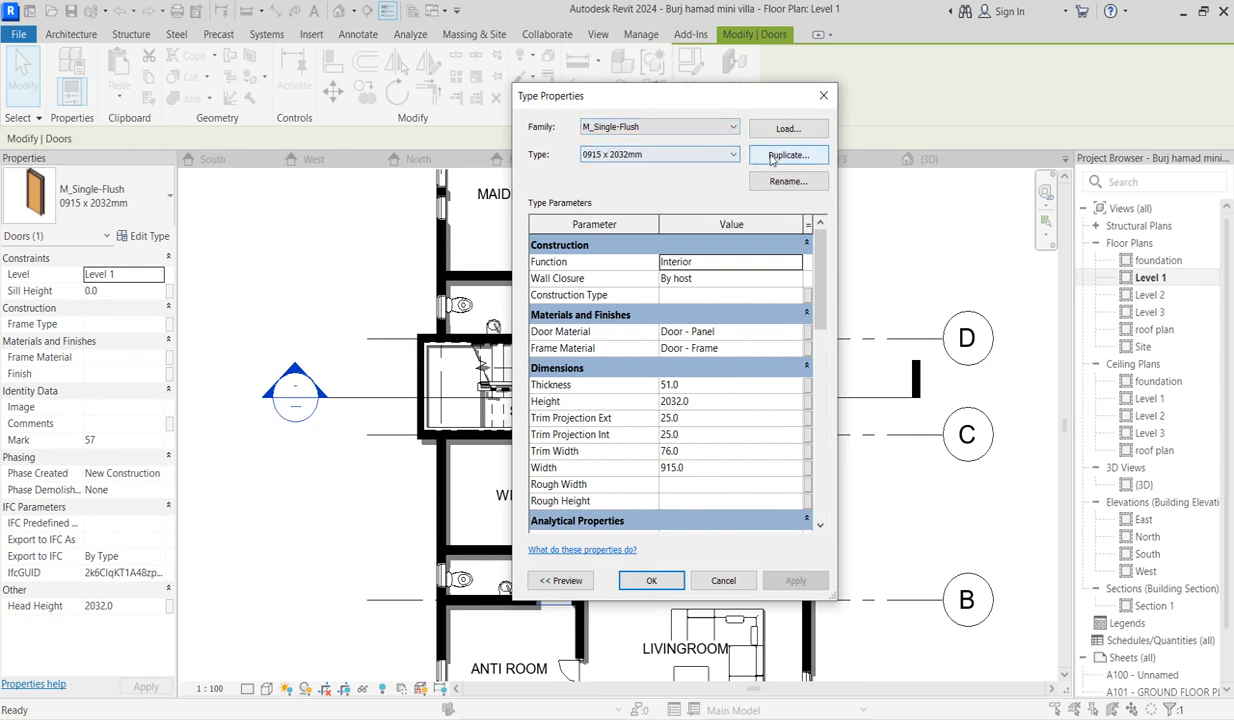
left_click(788, 155)
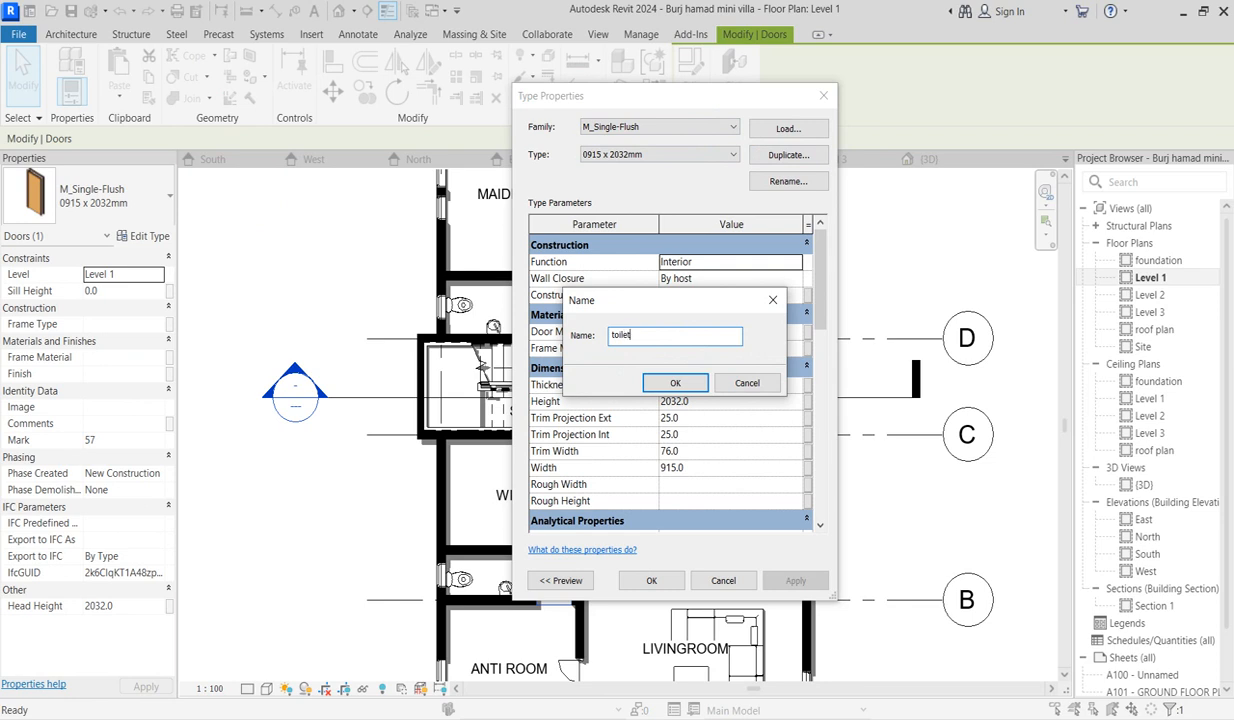
left_click(676, 383)
left_click(705, 468)
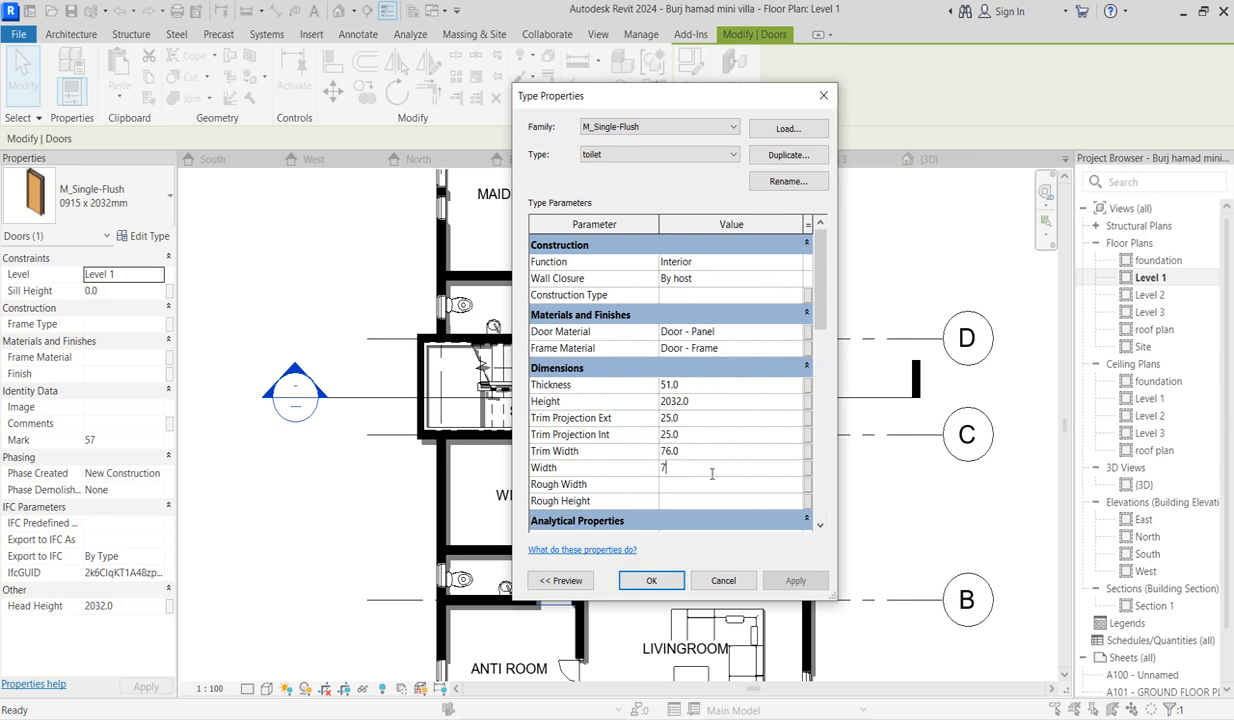
left_click(650, 581)
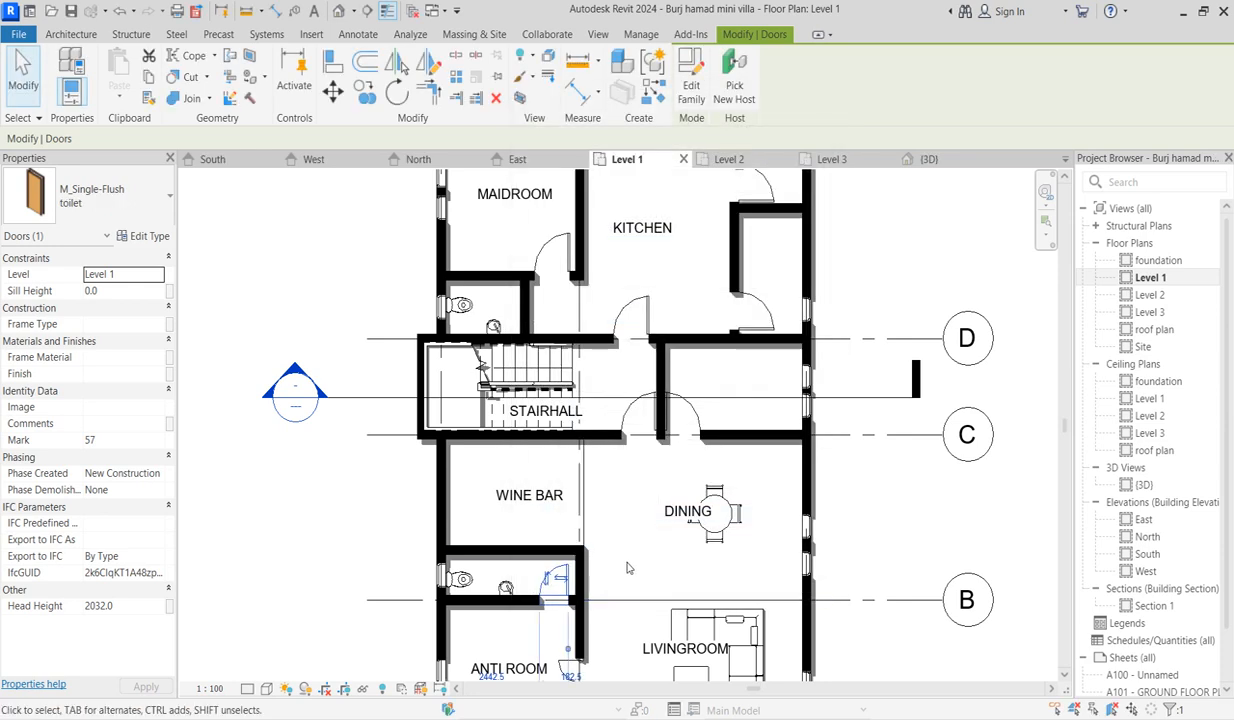
Align the toilet door on grid B flush with the inner face of the adjoining grid 2 wall.
left_click(331, 60)
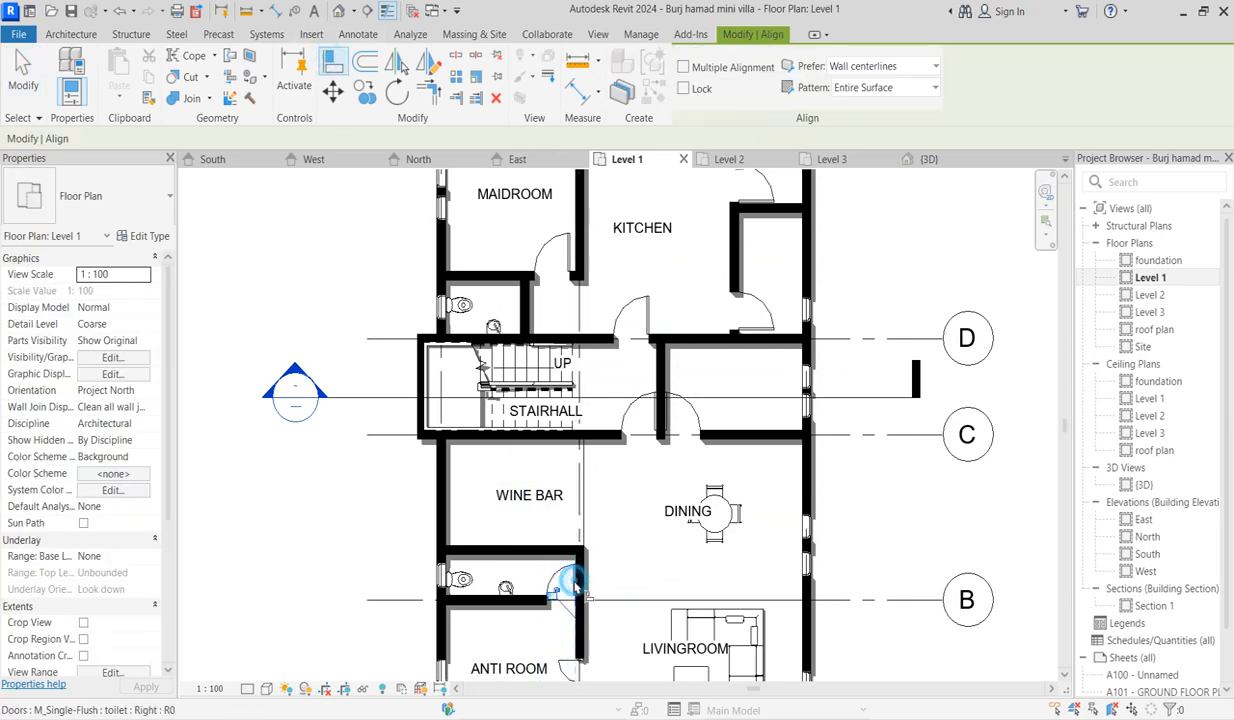
scroll(573, 583, "down", 3)
right_click(574, 349)
left_click(648, 374)
right_click(625, 359)
left_click(655, 370)
Place a "toilet" type single-flush door in the wall between the maid room and its toilet, swinging into the toilet with its hinge beside the partition.
left_click(565, 588)
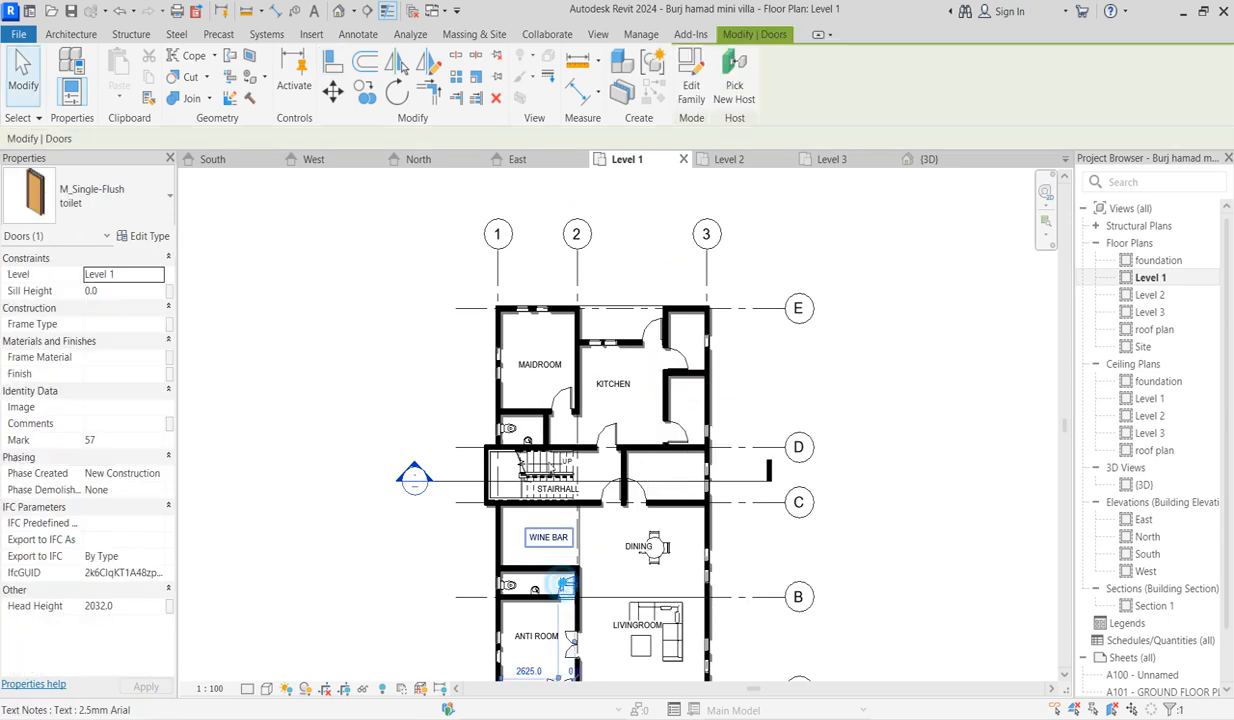
left_click(650, 88)
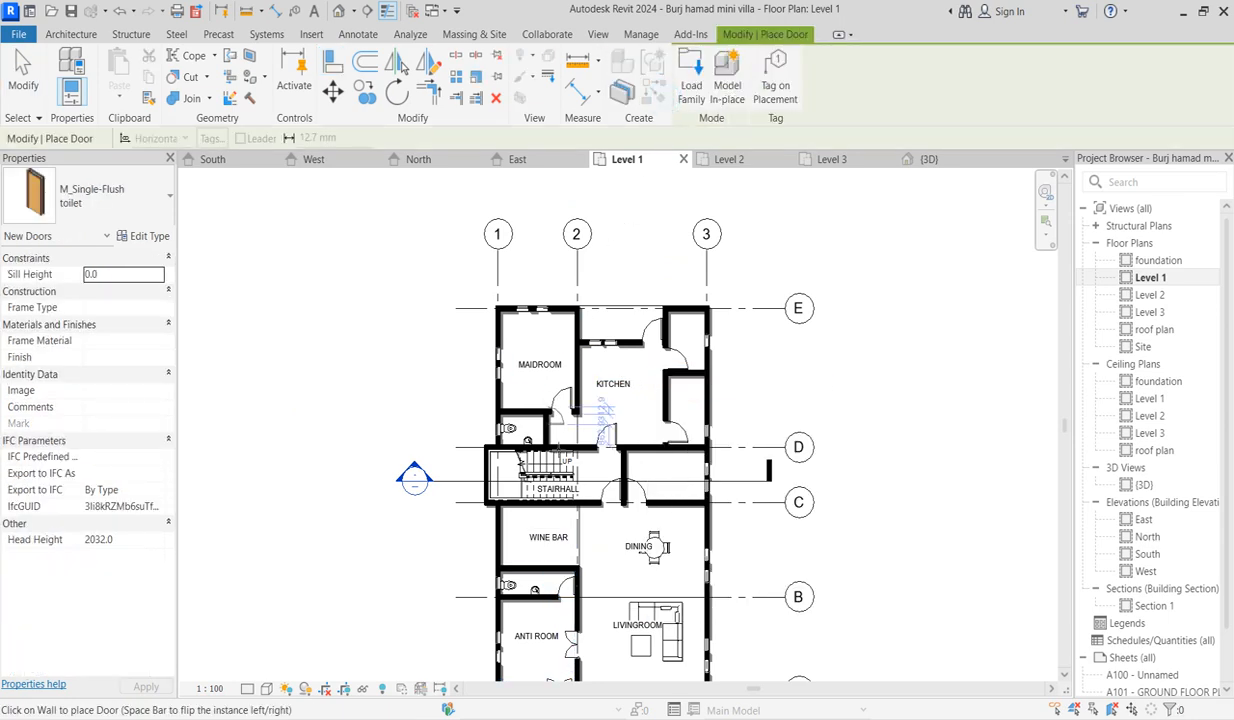
scroll(539, 420, "up", 5)
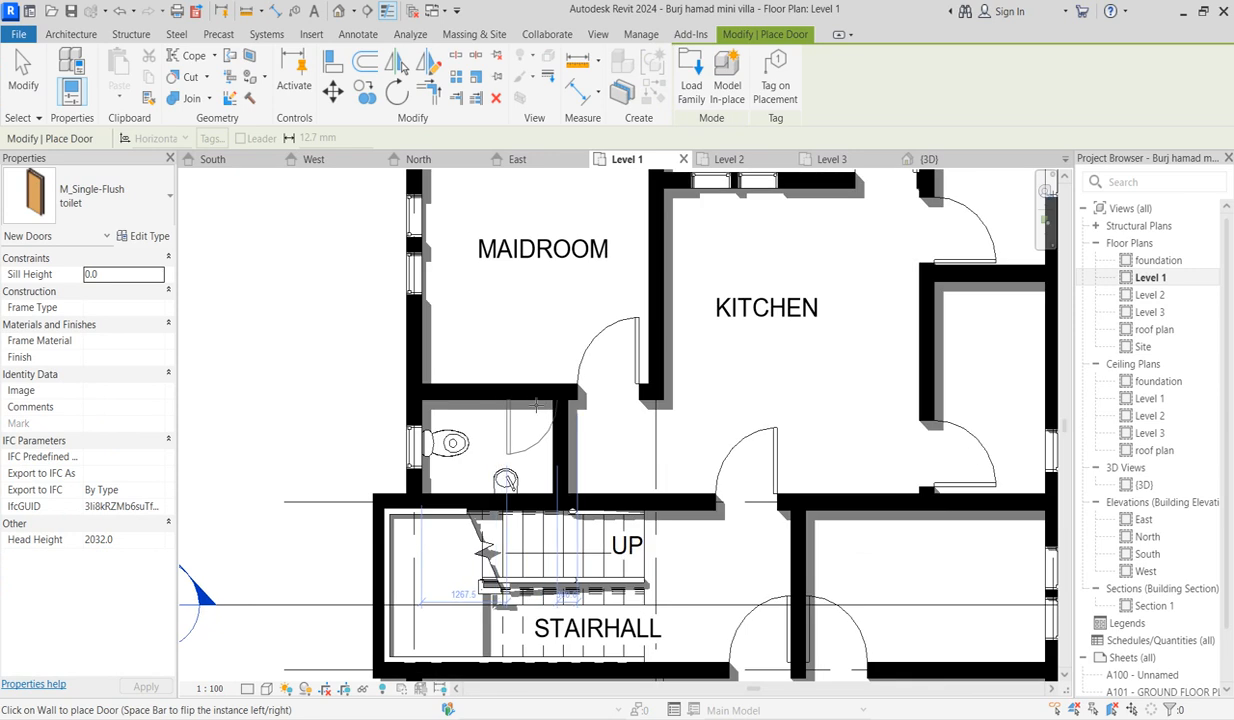
left_click(556, 428)
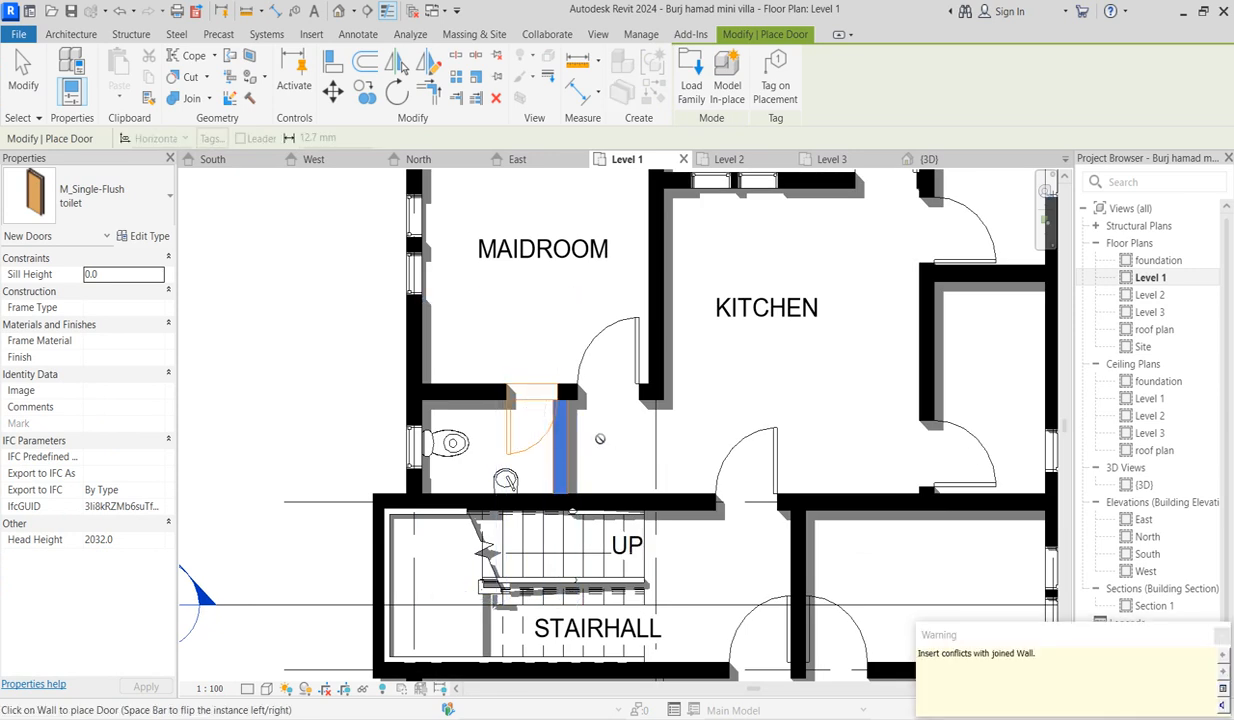
key("Escape")
left_click(543, 452)
left_click_drag(543, 452, 535, 440)
left_click(520, 432)
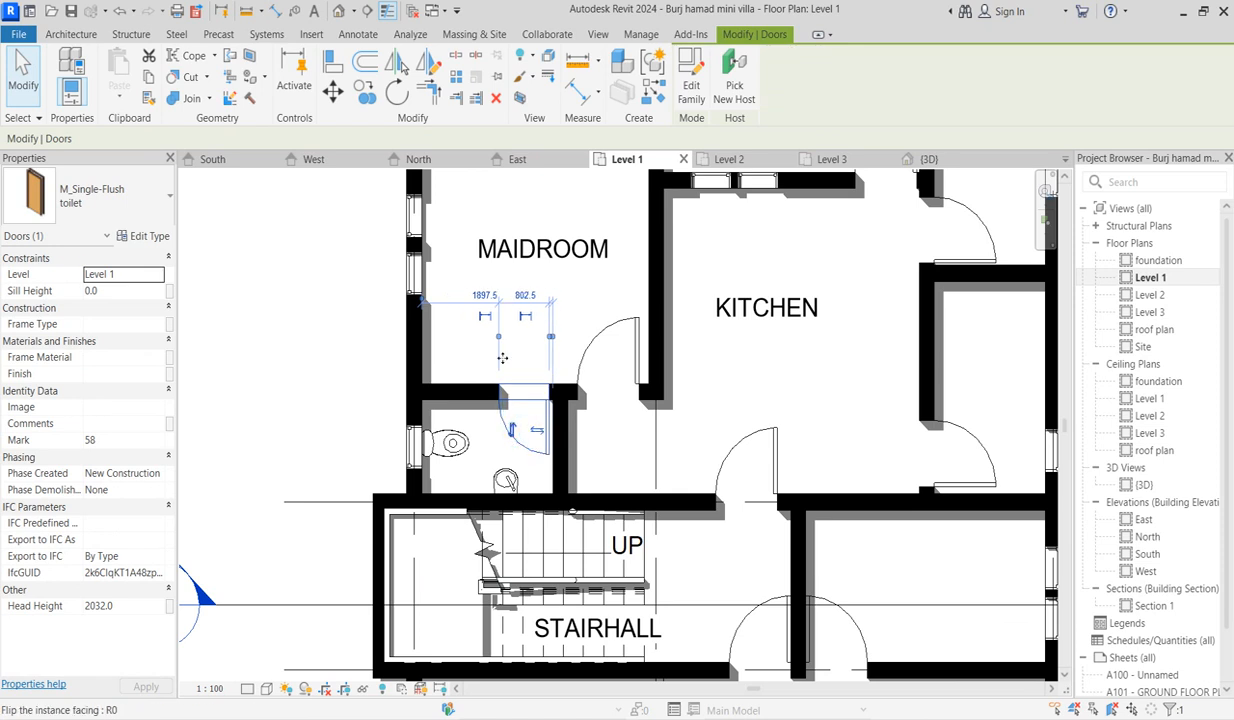
Align the maid toilet door flush with the toilet's partition wall and the maid room door flush with the kitchen-side wall.
left_click(333, 62)
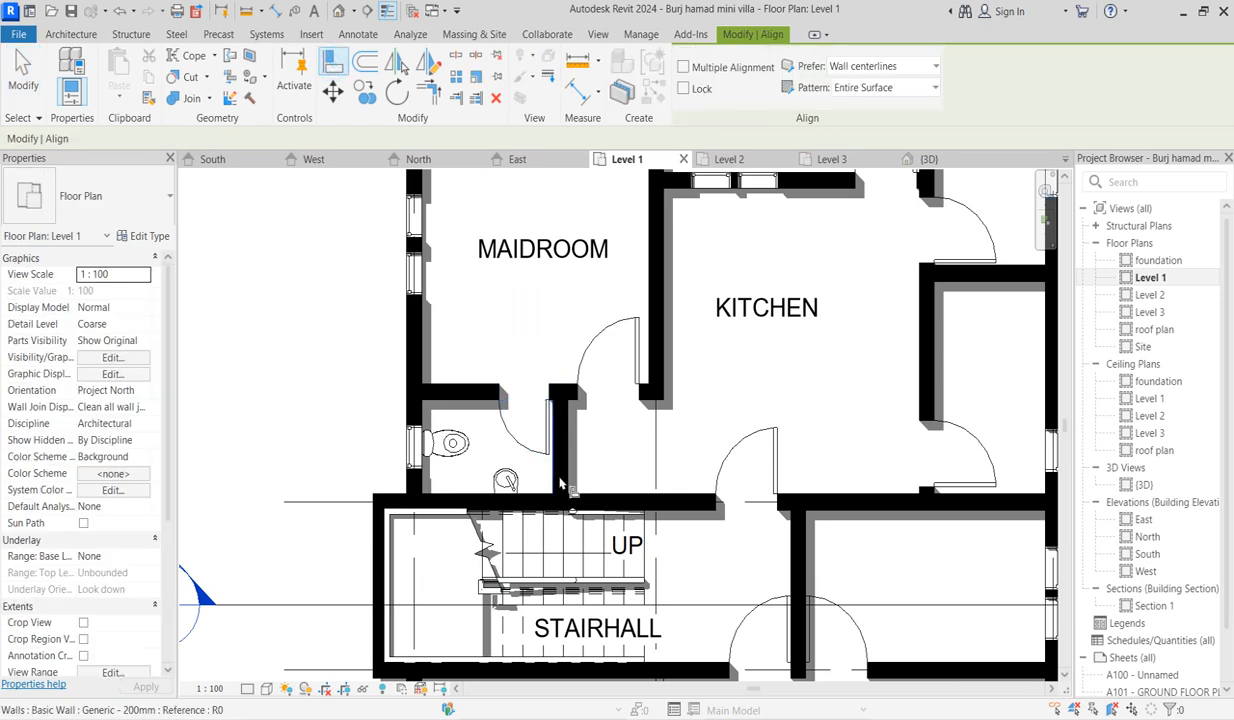
left_click(555, 460)
scroll(562, 460, "down", 3)
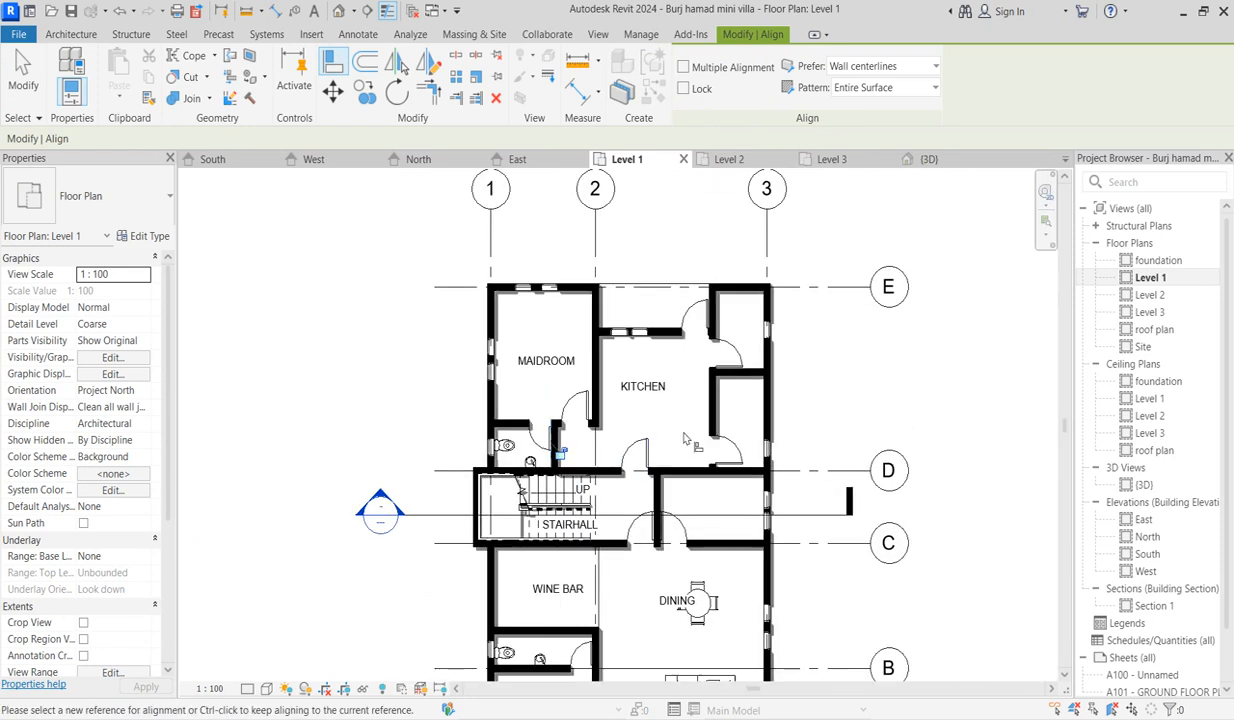
scroll(608, 432, "up", 2)
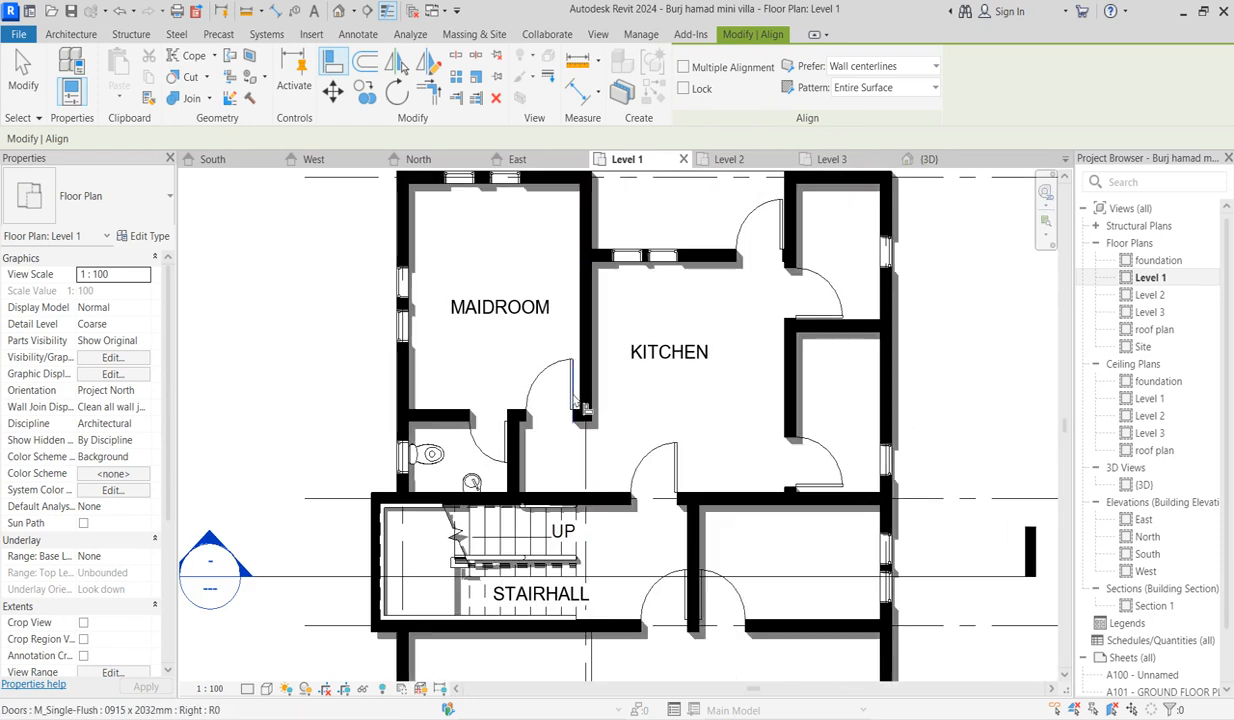
left_click(578, 399)
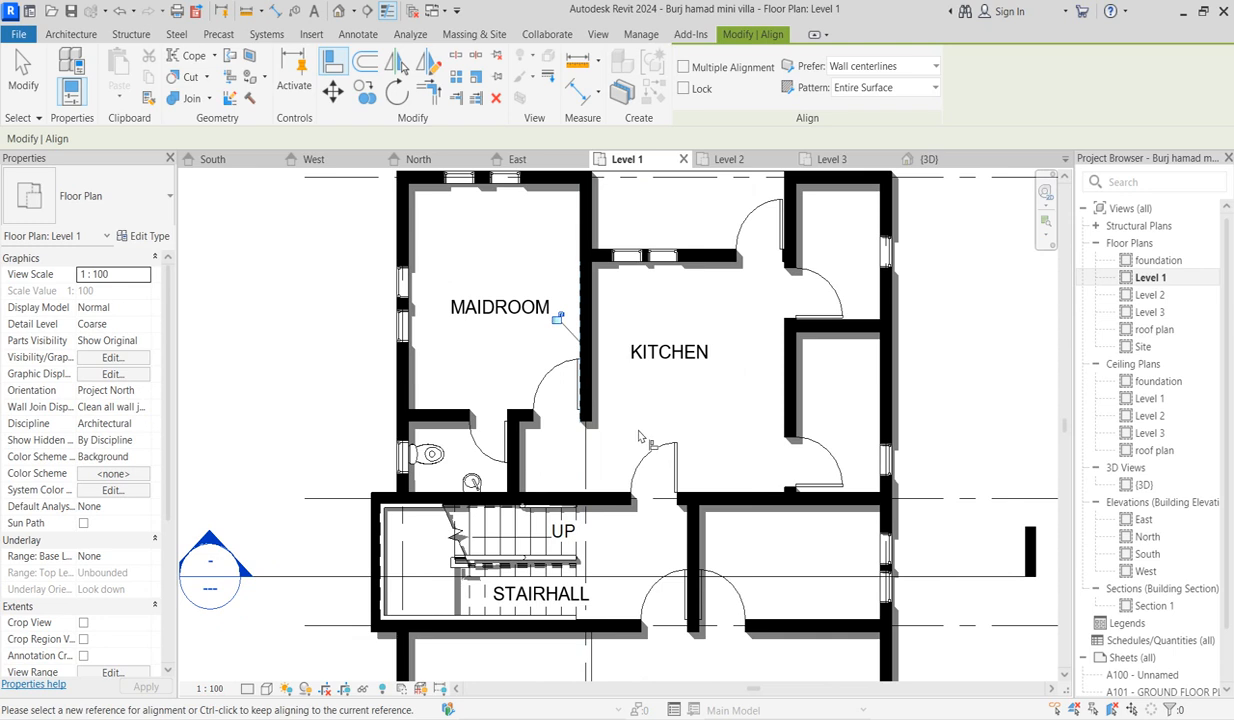
Align the doors of the two small rooms beside the kitchen flush with the horizontal walls at their hinge sides.
scroll(640, 436, "down", 3)
scroll(760, 447, "up", 2)
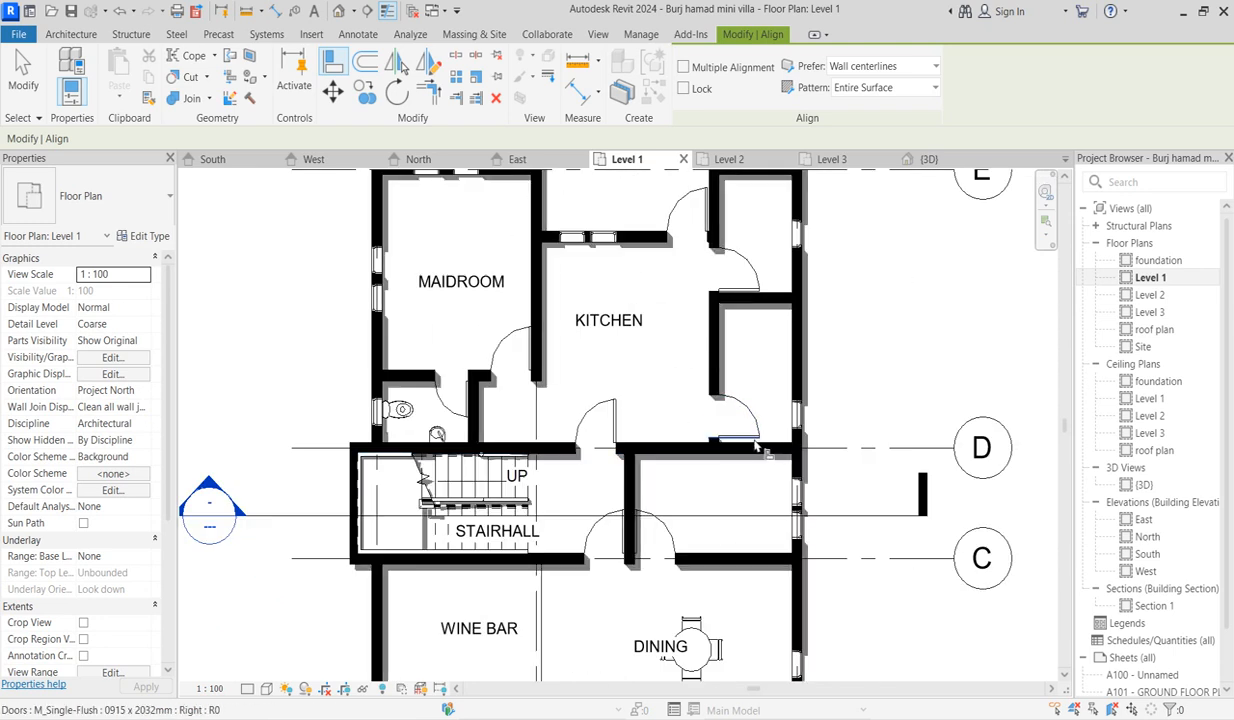
left_click(760, 446)
left_click(738, 437)
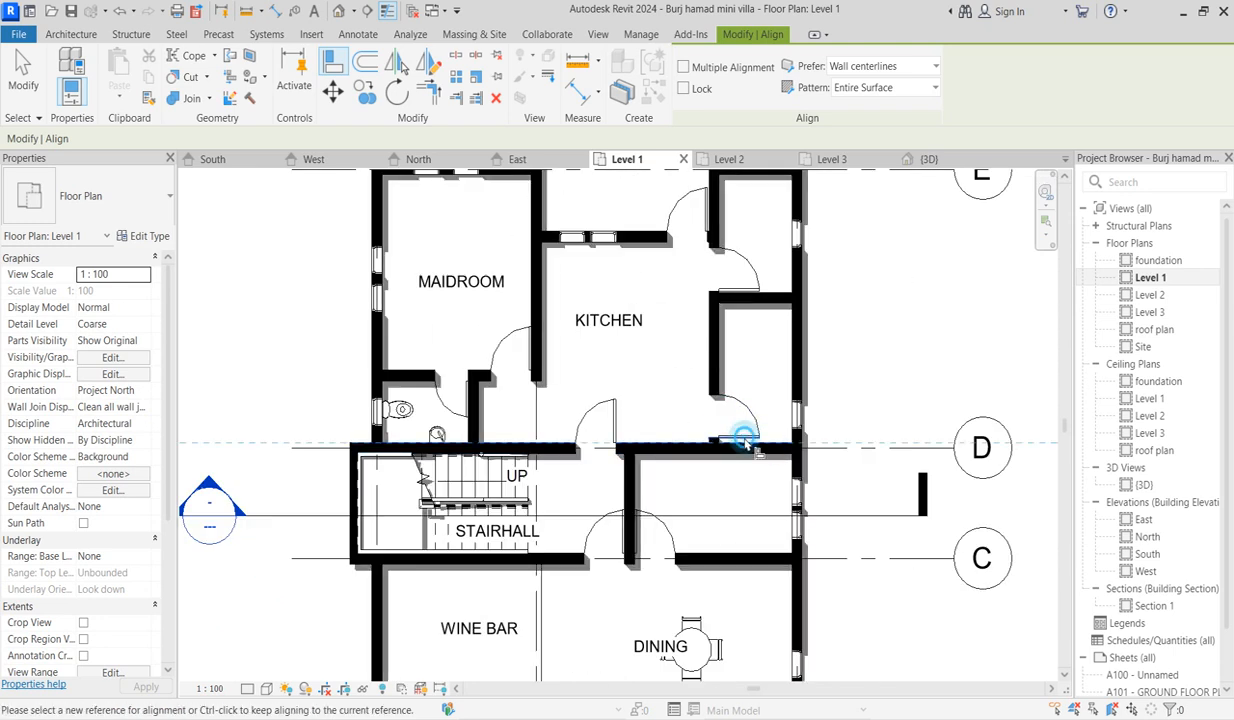
scroll(748, 390, "down", 2)
scroll(766, 350, "up", 2)
left_click(749, 327)
scroll(749, 330, "up", 2)
left_click(740, 335)
scroll(740, 330, "down", 4)
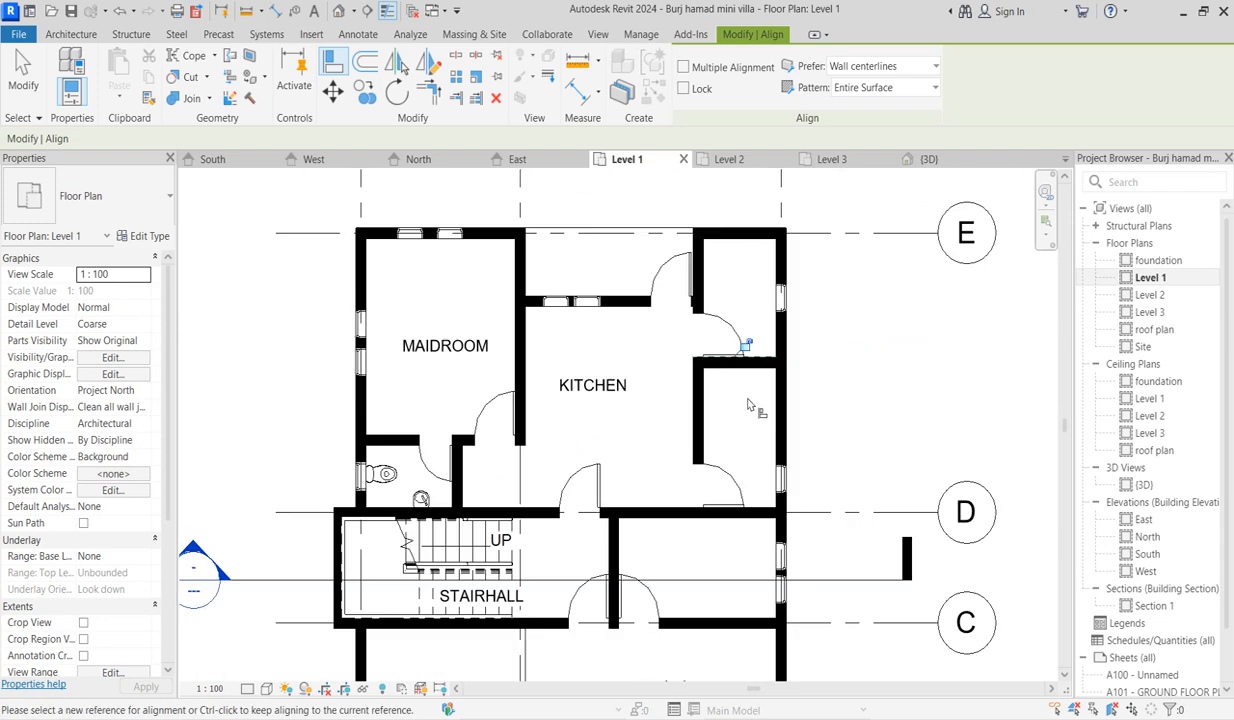
Align the kitchen's exterior door near grid E flush with the outer face of the adjacent small room's wall.
scroll(737, 336, "up", 4)
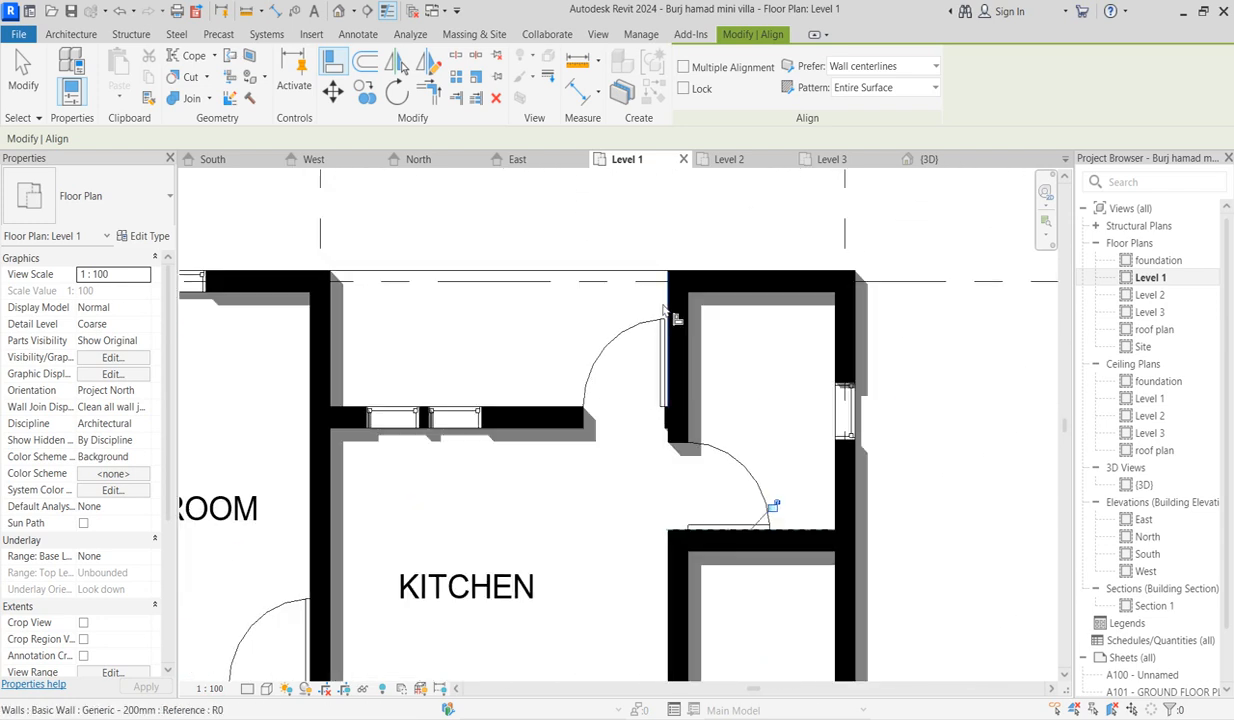
left_click(668, 316)
left_click(670, 346)
scroll(672, 346, "down", 5)
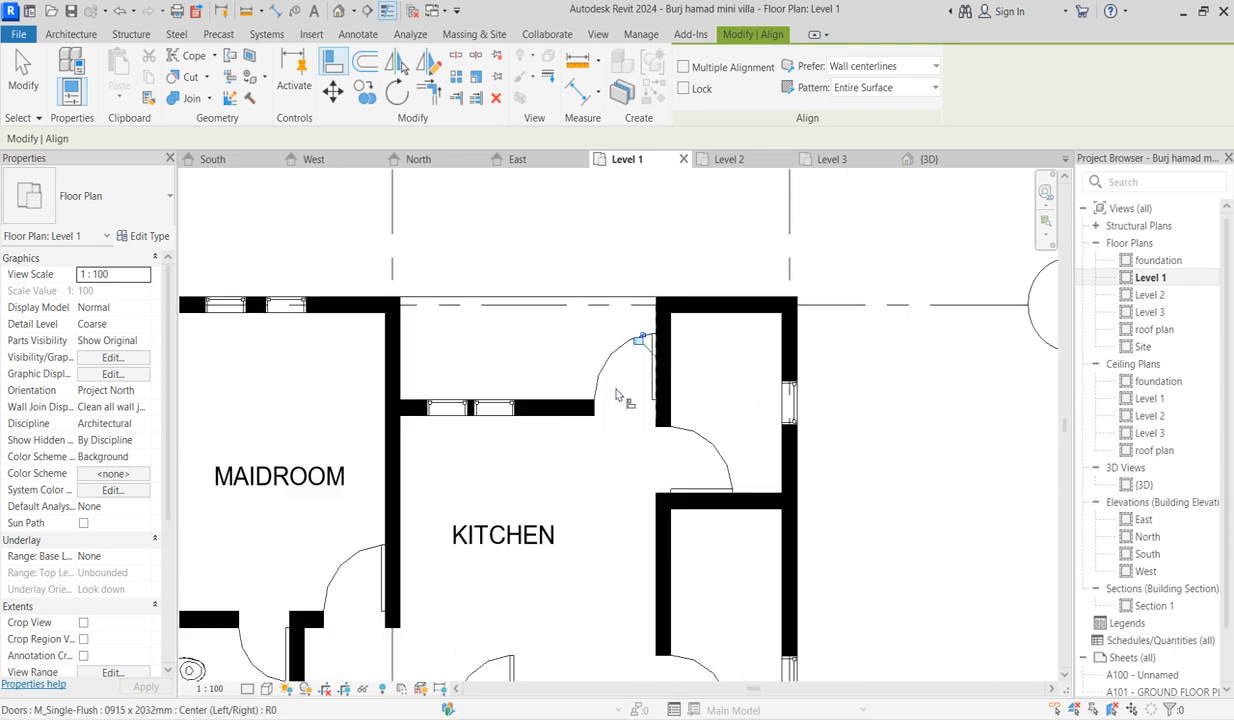
right_click(784, 425)
left_click(800, 433)
scroll(784, 425, "down", 3)
scroll(785, 428, "up", 3)
right_click(869, 389)
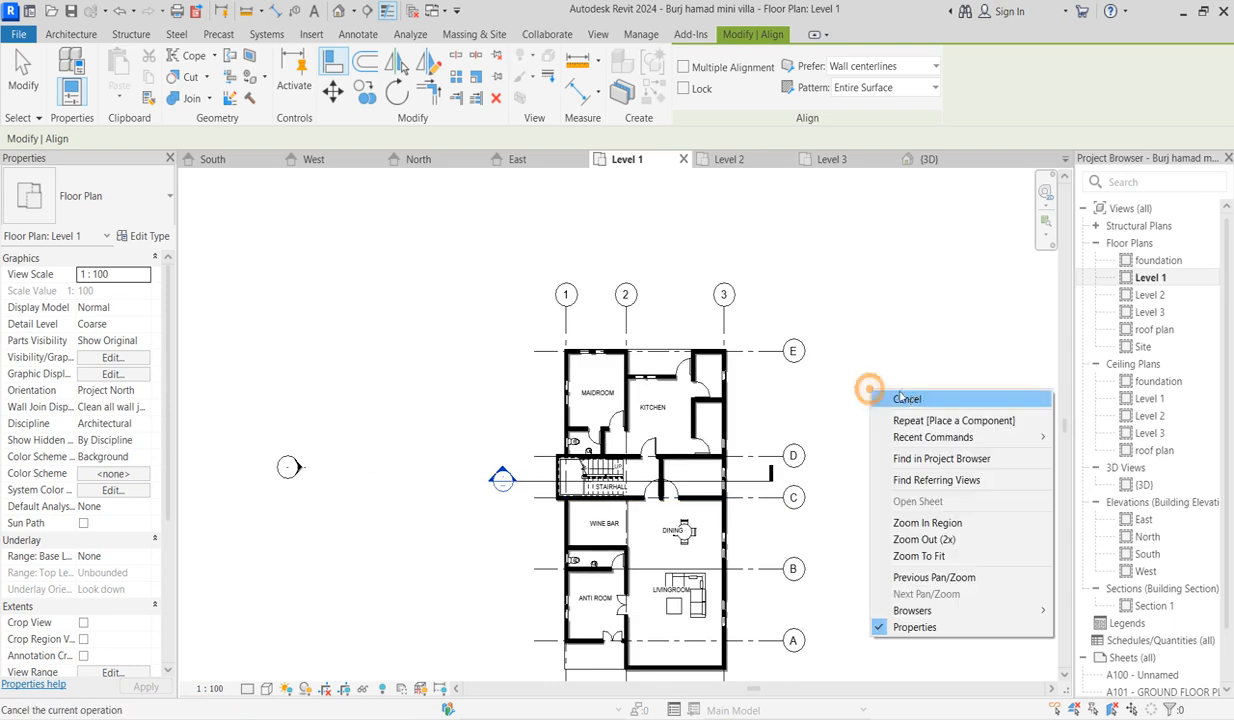
left_click(917, 399)
scroll(678, 463, "up", 4)
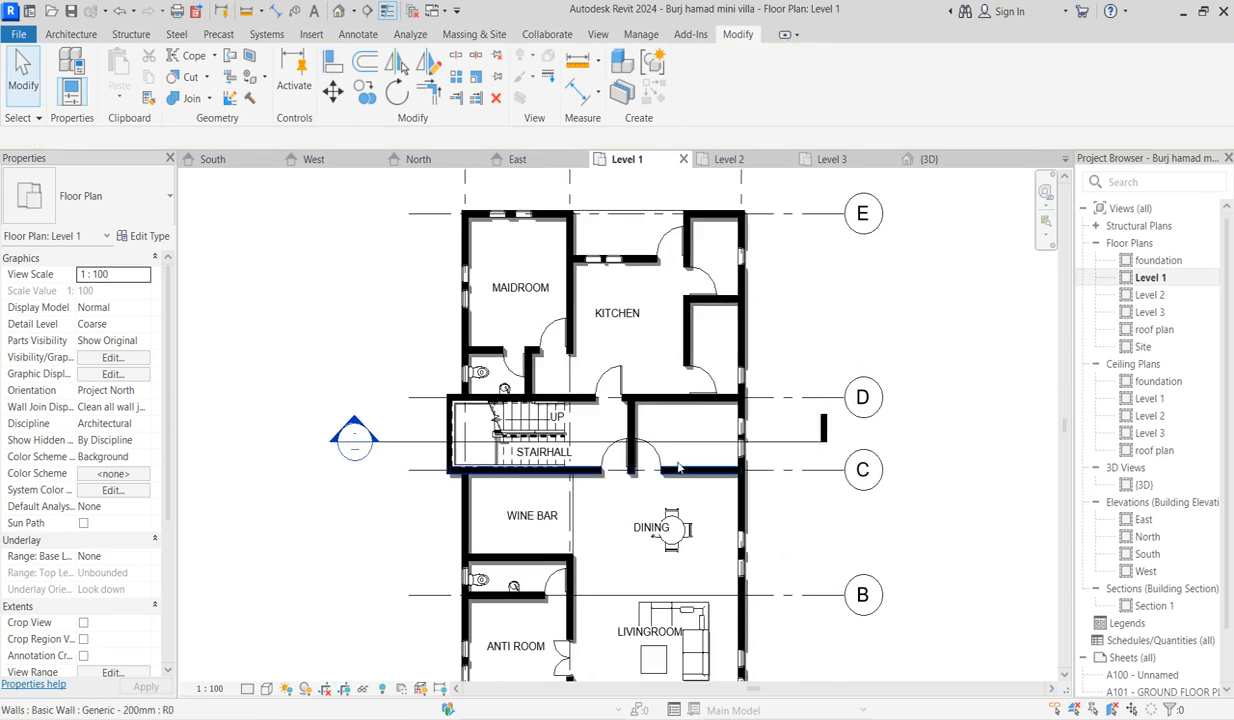
scroll(570, 435, "down", 4)
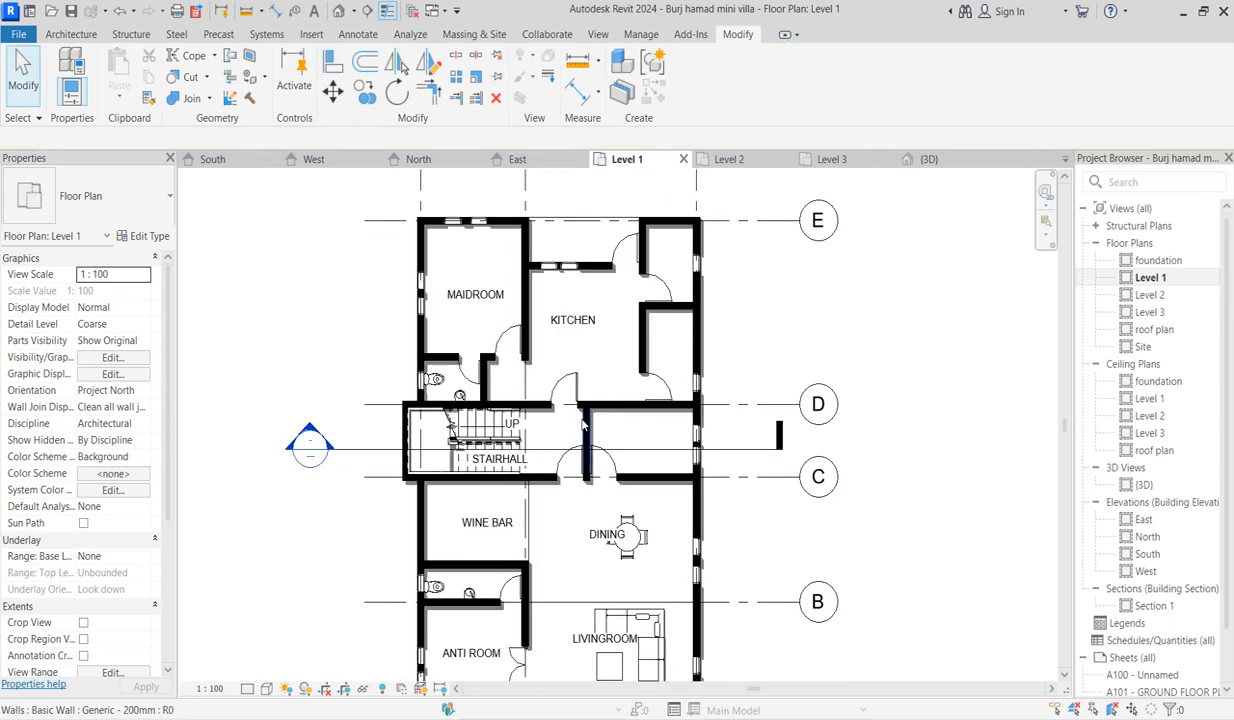
Look over the Level 1 plan from the kitchen and stairhall down to the dining and living areas.
scroll(583, 425, "up", 3)
scroll(569, 544, "down", 1)
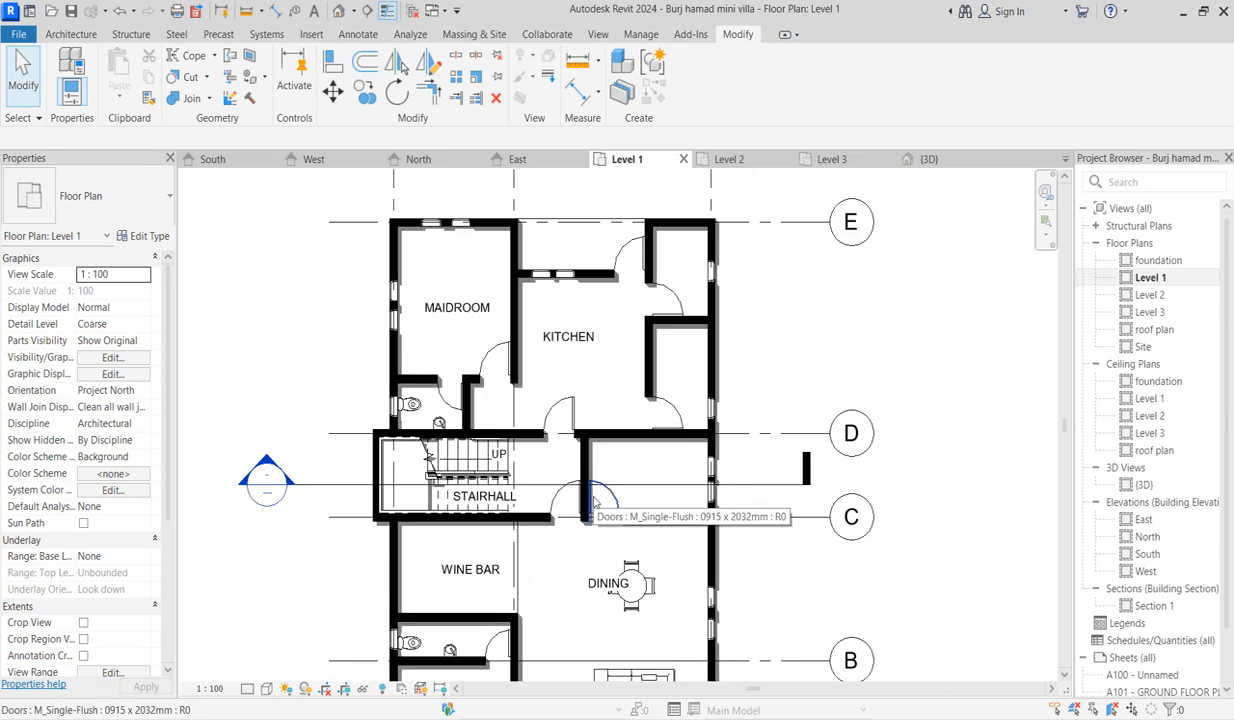
scroll(571, 297, "down", 1)
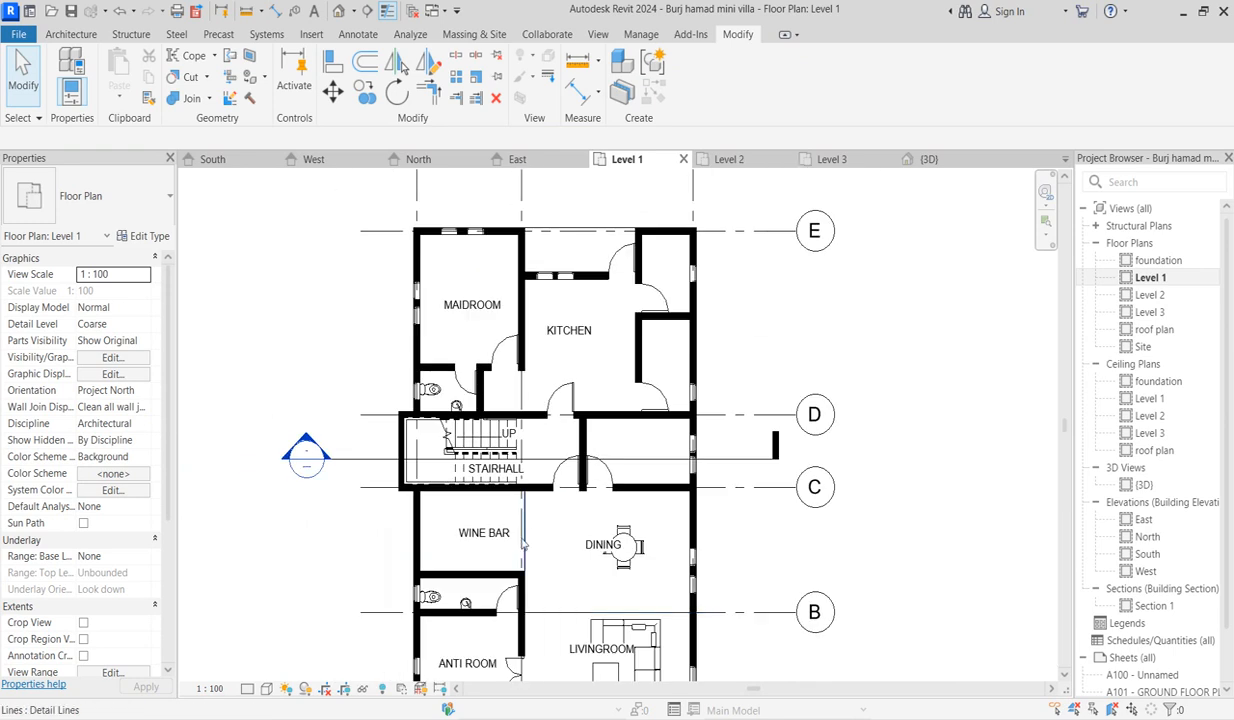
scroll(551, 529, "up", 2)
scroll(560, 545, "down", 3)
scroll(600, 570, "up", 3)
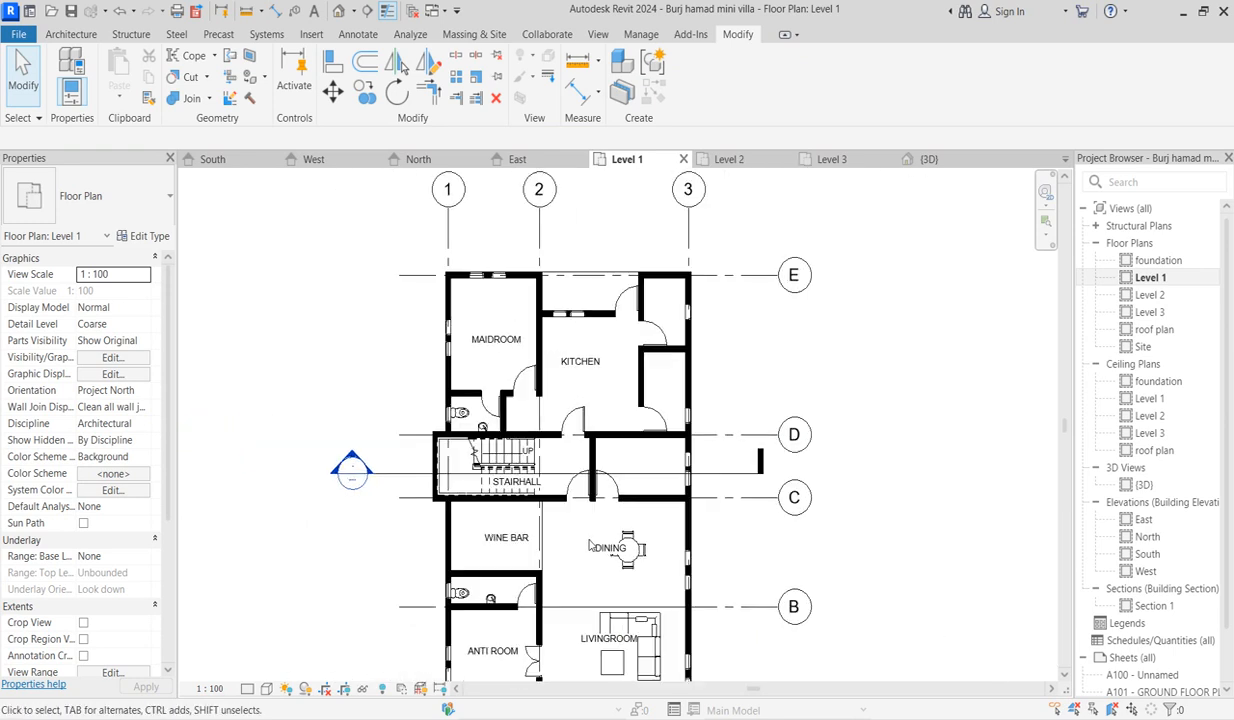
scroll(617, 580, "down", 3)
scroll(612, 600, "up", 2)
scroll(612, 605, "down", 2)
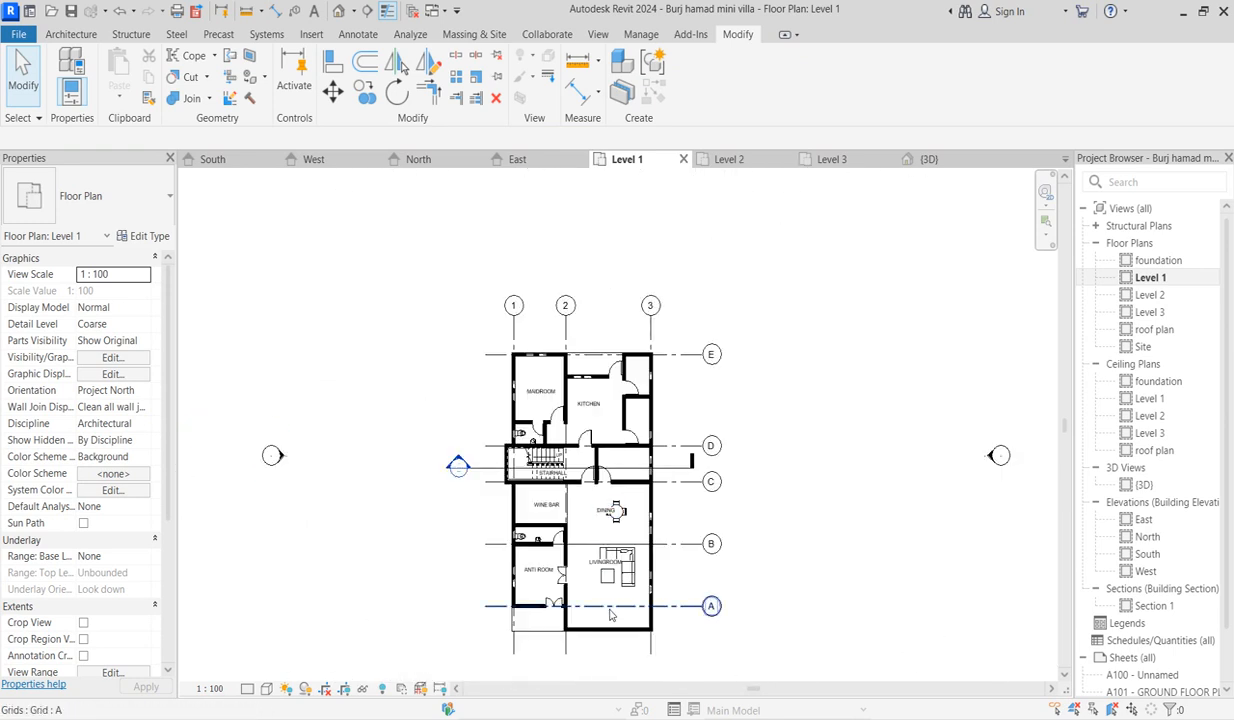
Move the LIVINGROOM text label down into the clear space below the sofa and coffee table.
scroll(612, 608, "up", 2)
left_click(578, 530)
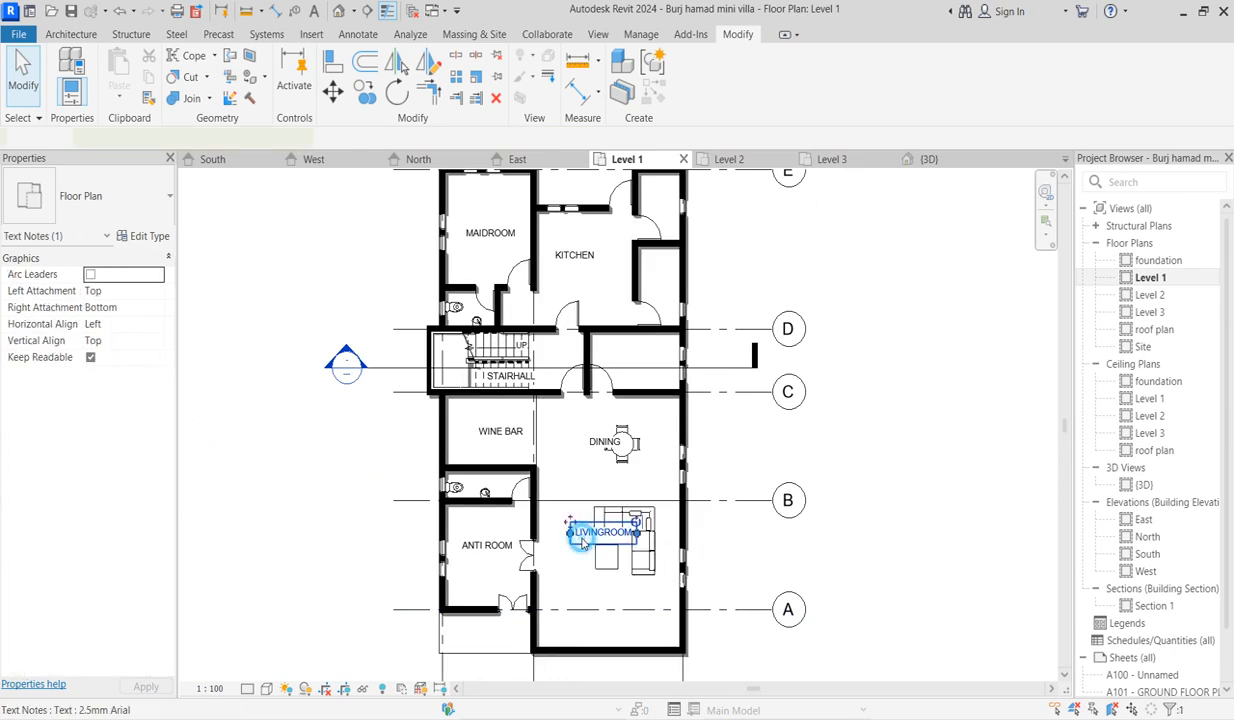
left_click_drag(568, 522, 577, 586, "ctrl")
key("Escape")
Examine the rooms along grid 1, from the anti room's entrance to the wine bar's exterior wall.
scroll(476, 620, "up", 2)
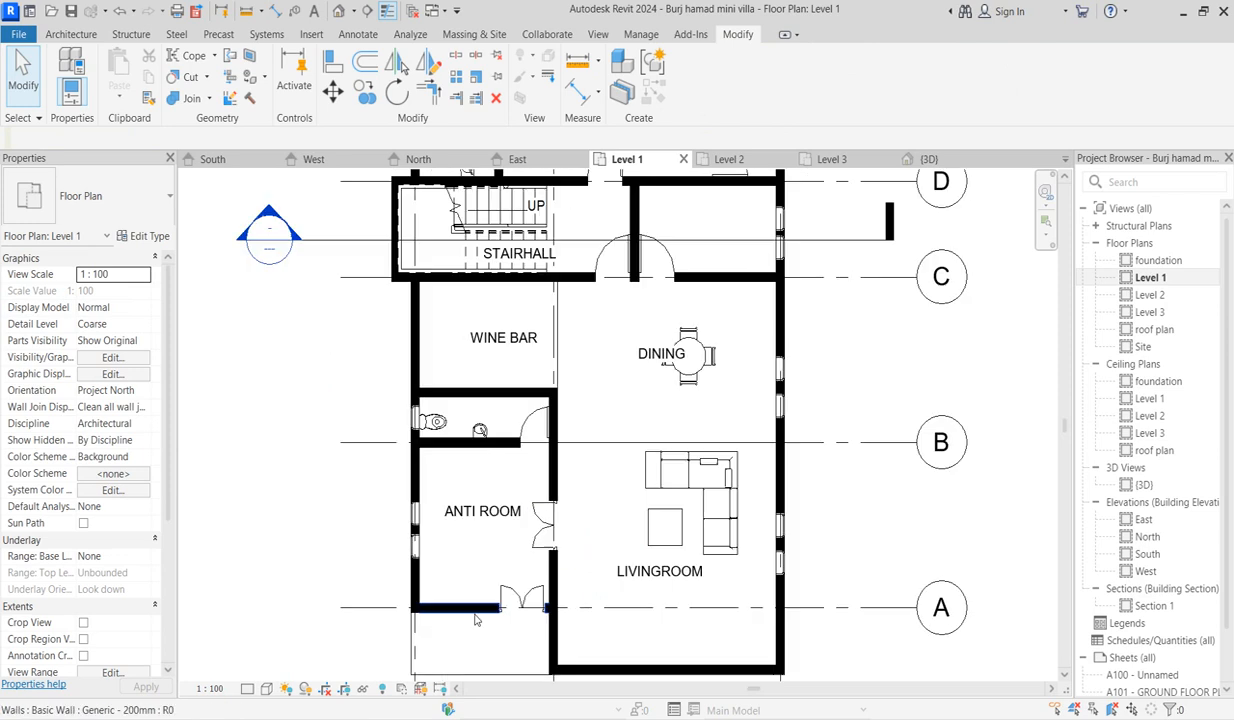
scroll(490, 608, "down", 2)
scroll(515, 600, "up", 3)
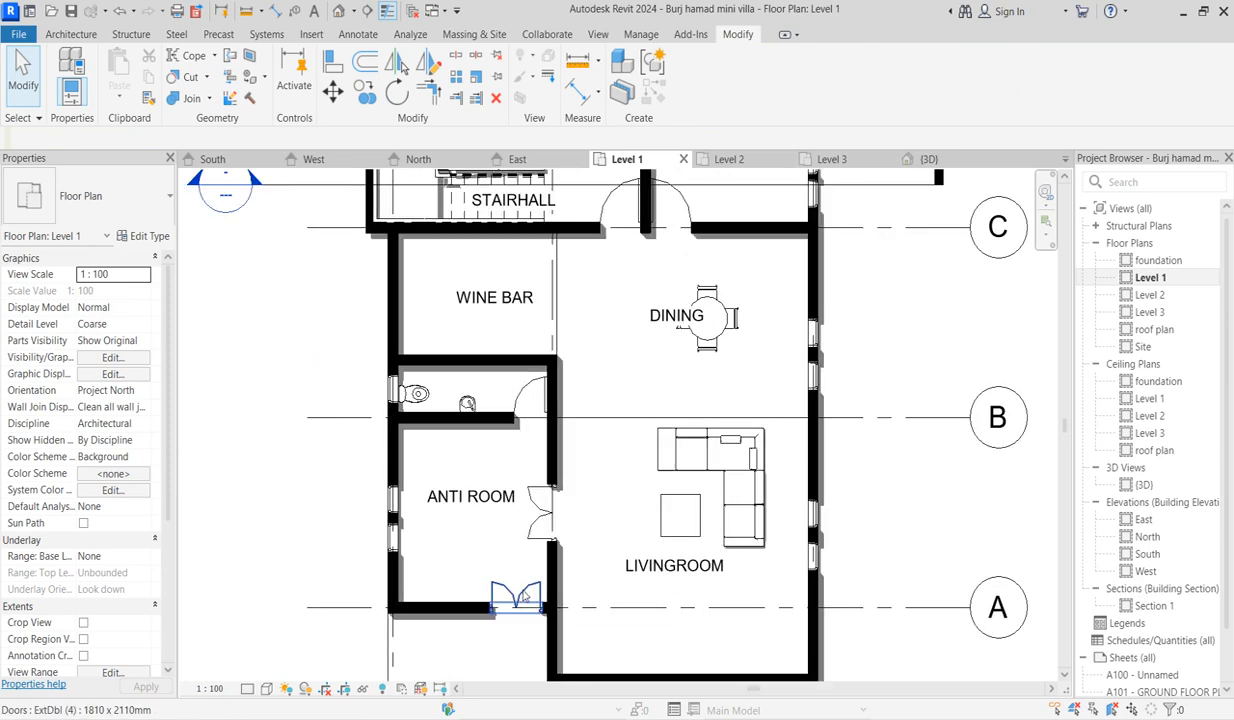
scroll(515, 598, "down", 1)
scroll(535, 615, "down", 1)
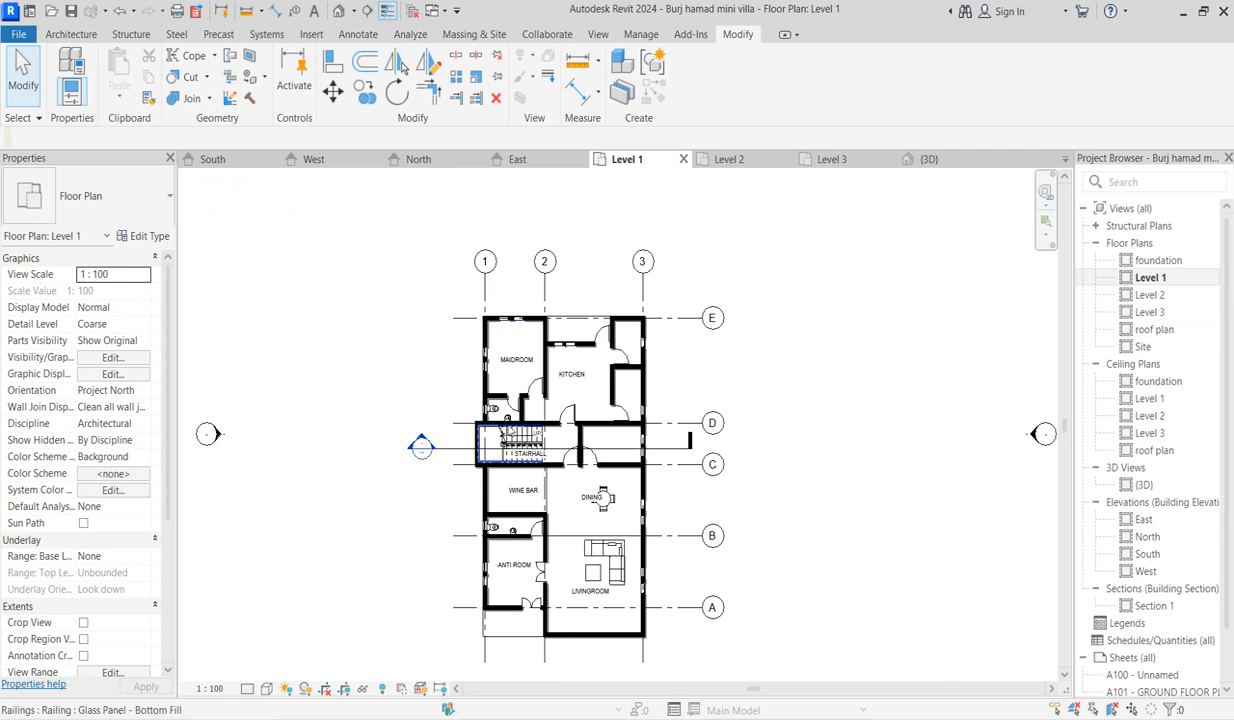
scroll(506, 491, "up", 4)
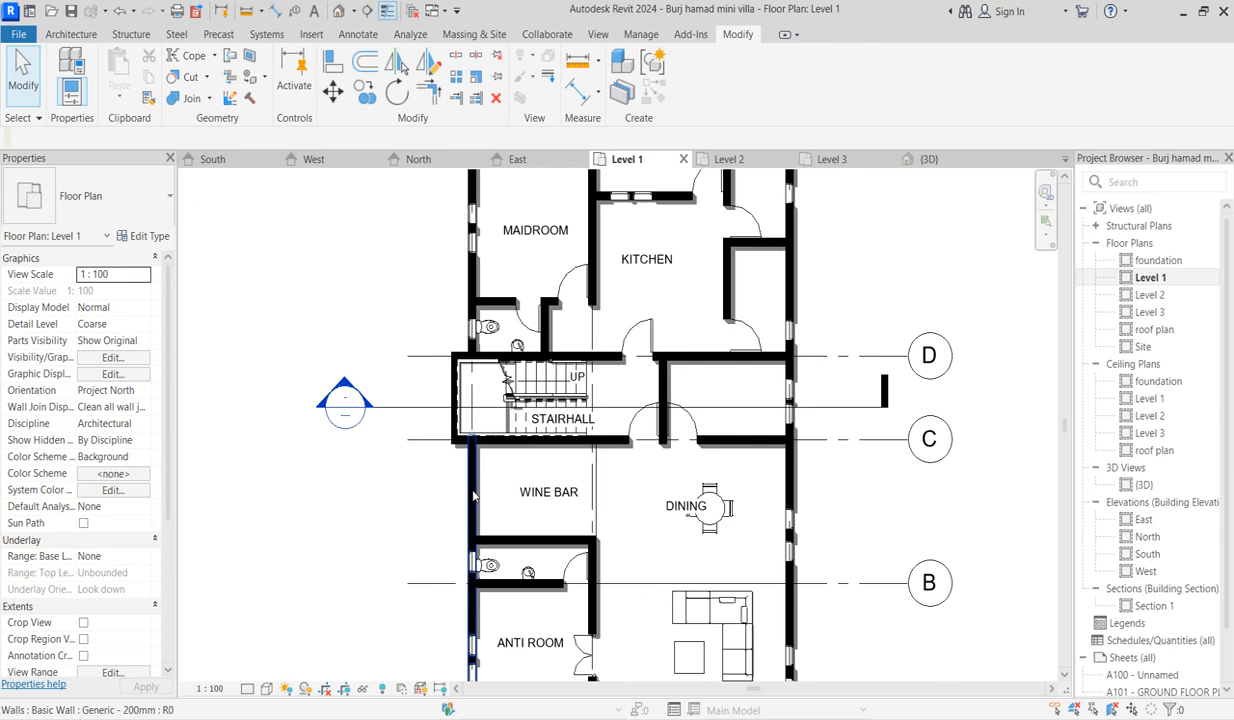
scroll(476, 506, "down", 1)
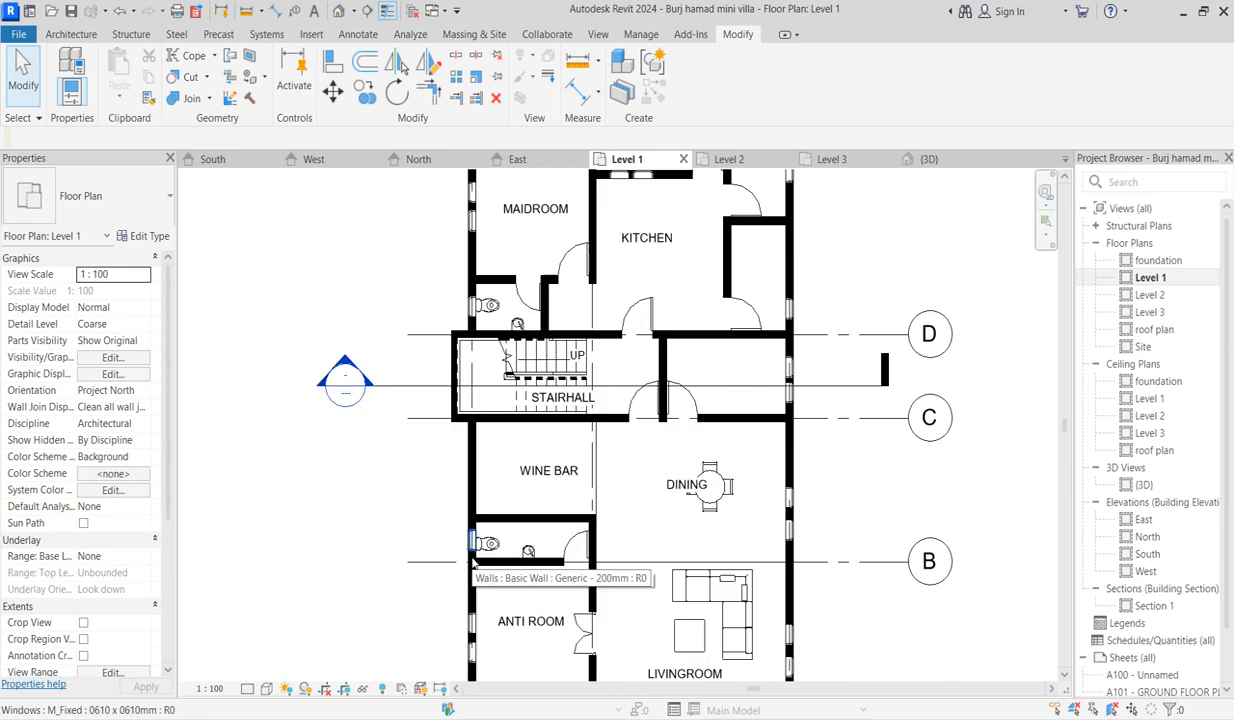
scroll(445, 562, "up", 3)
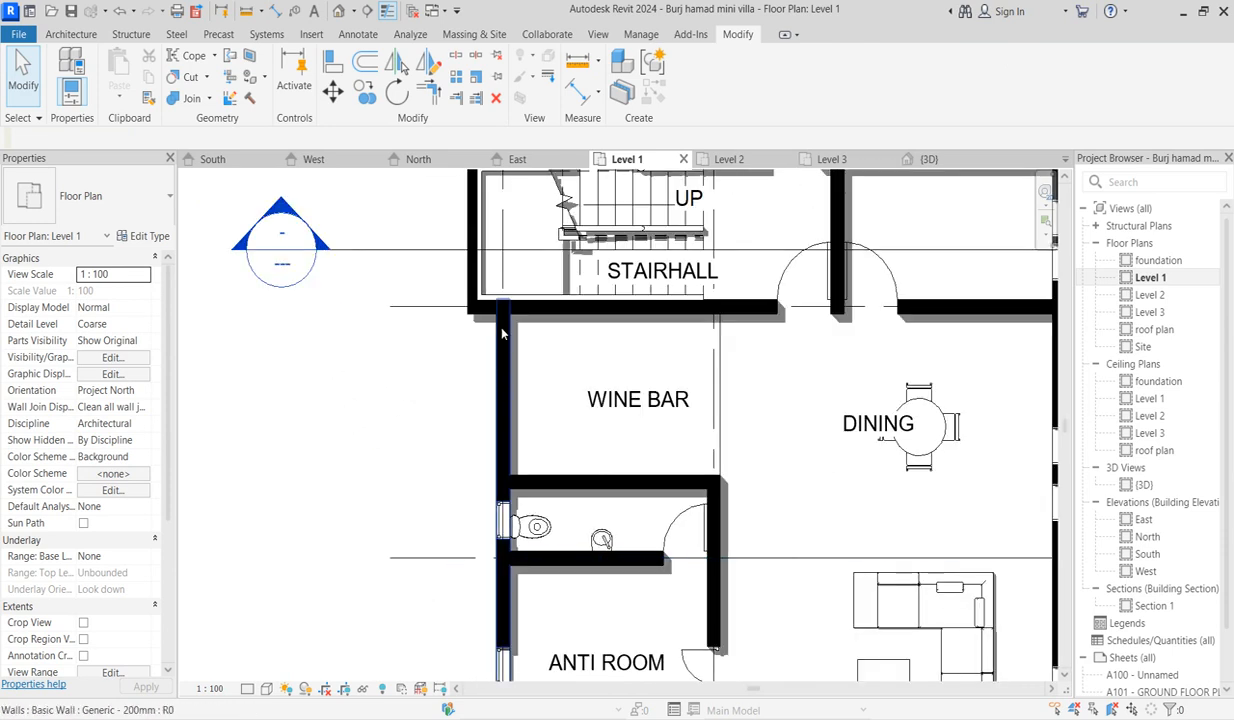
Duplicate the toilet's M_Fixed 0610 x 0610mm window type as "0610 x 0610mm 2 long" and set its width to 1800 mm.
left_click(505, 517)
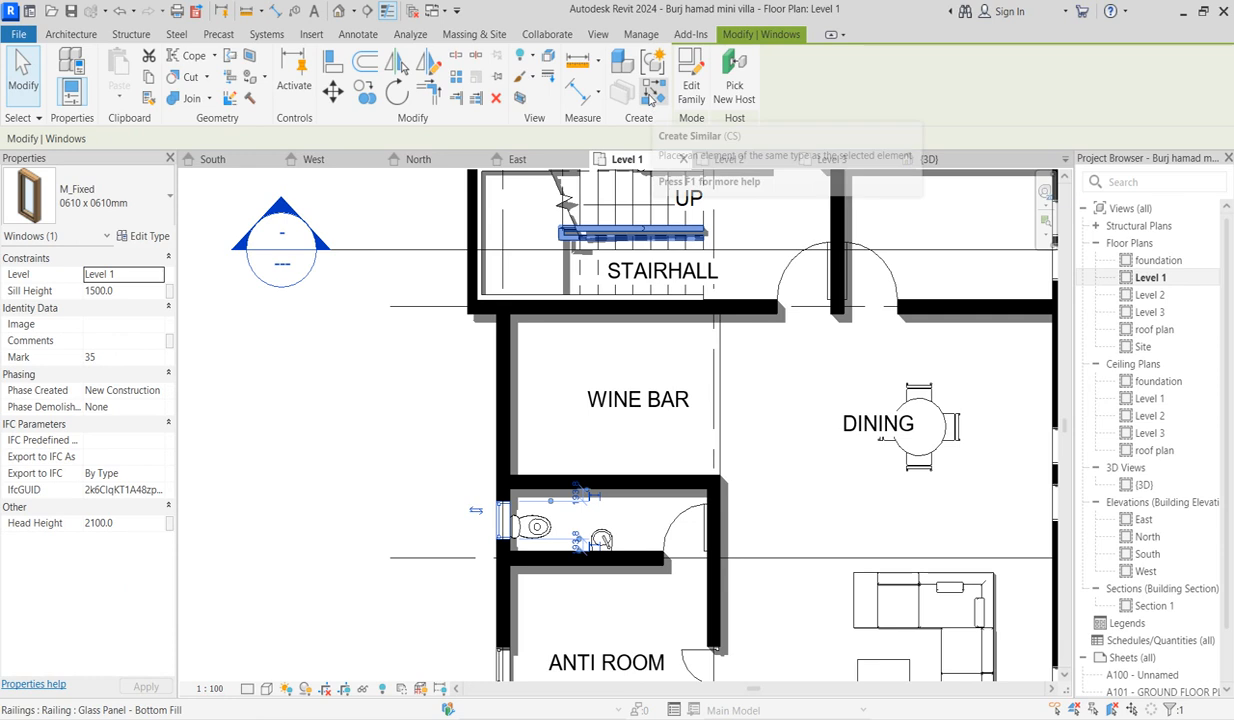
left_click(651, 88)
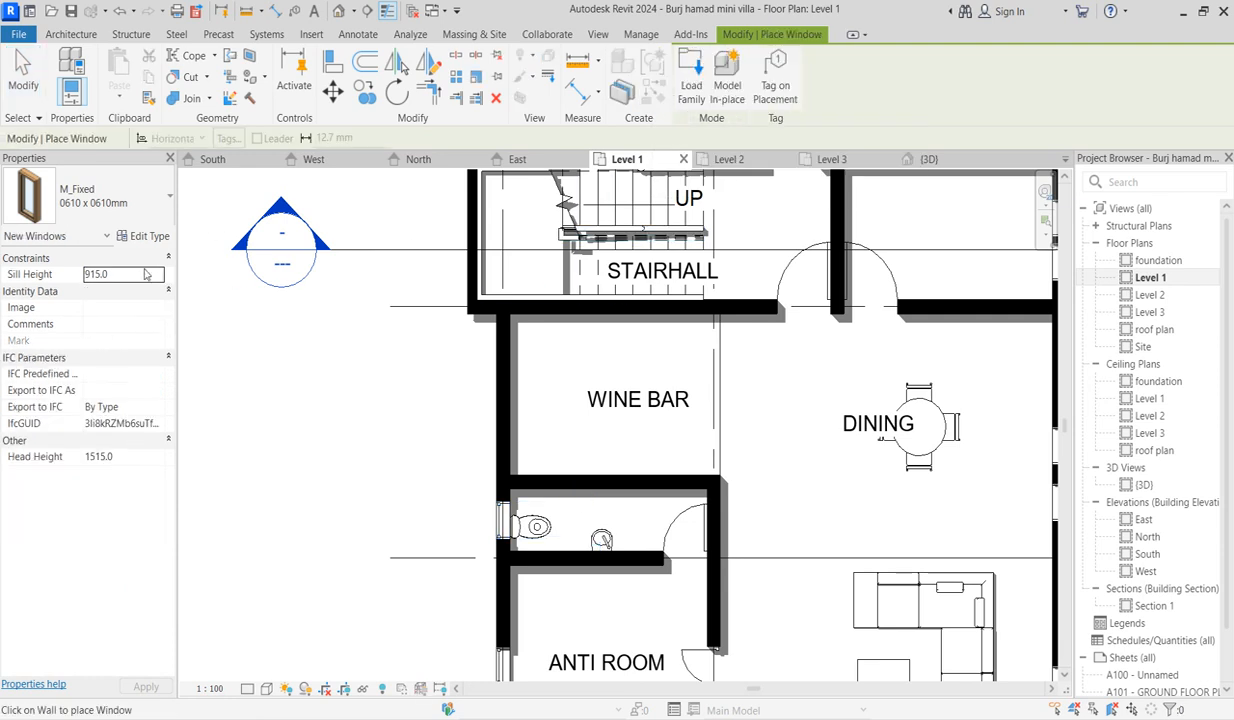
left_click(149, 236)
left_click(789, 155)
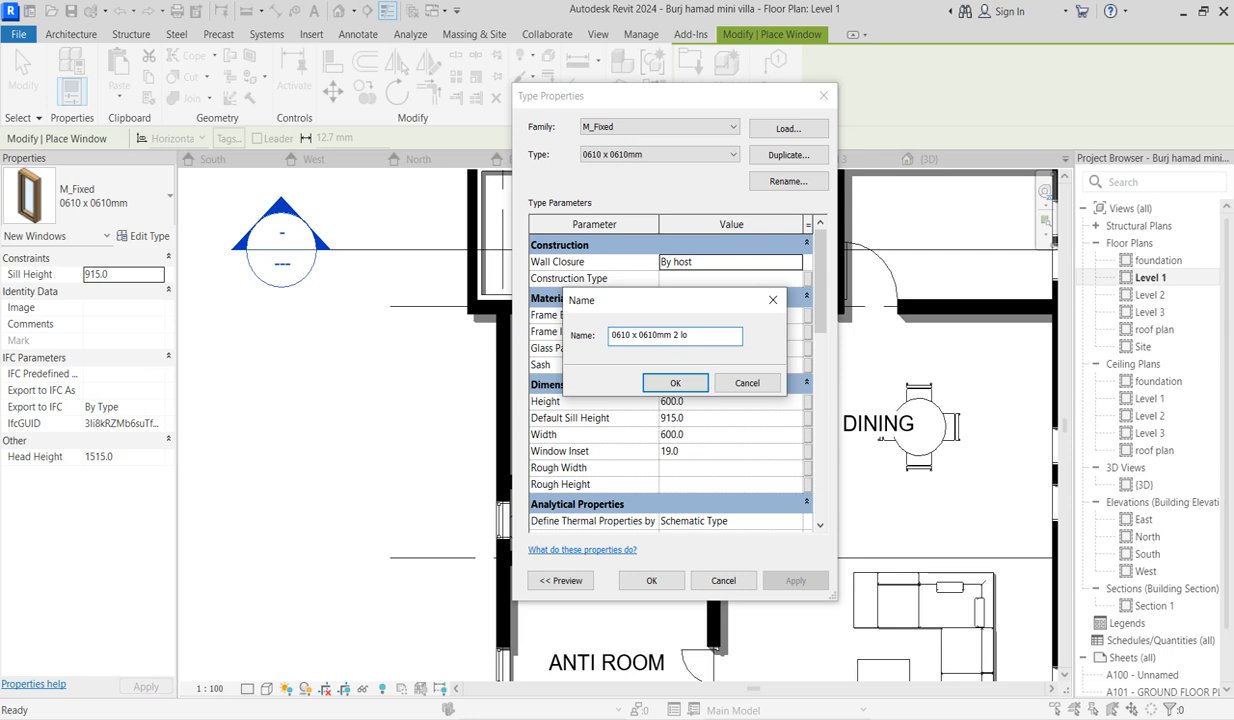
left_click(684, 386)
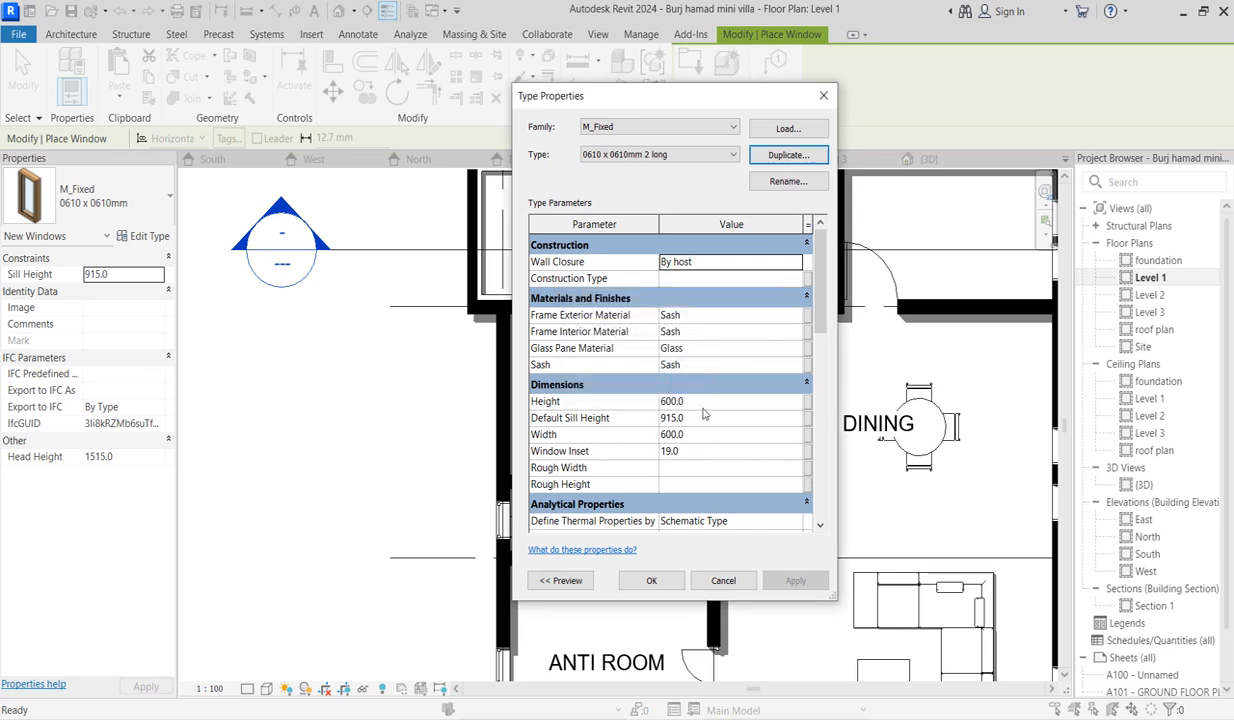
left_click(700, 436)
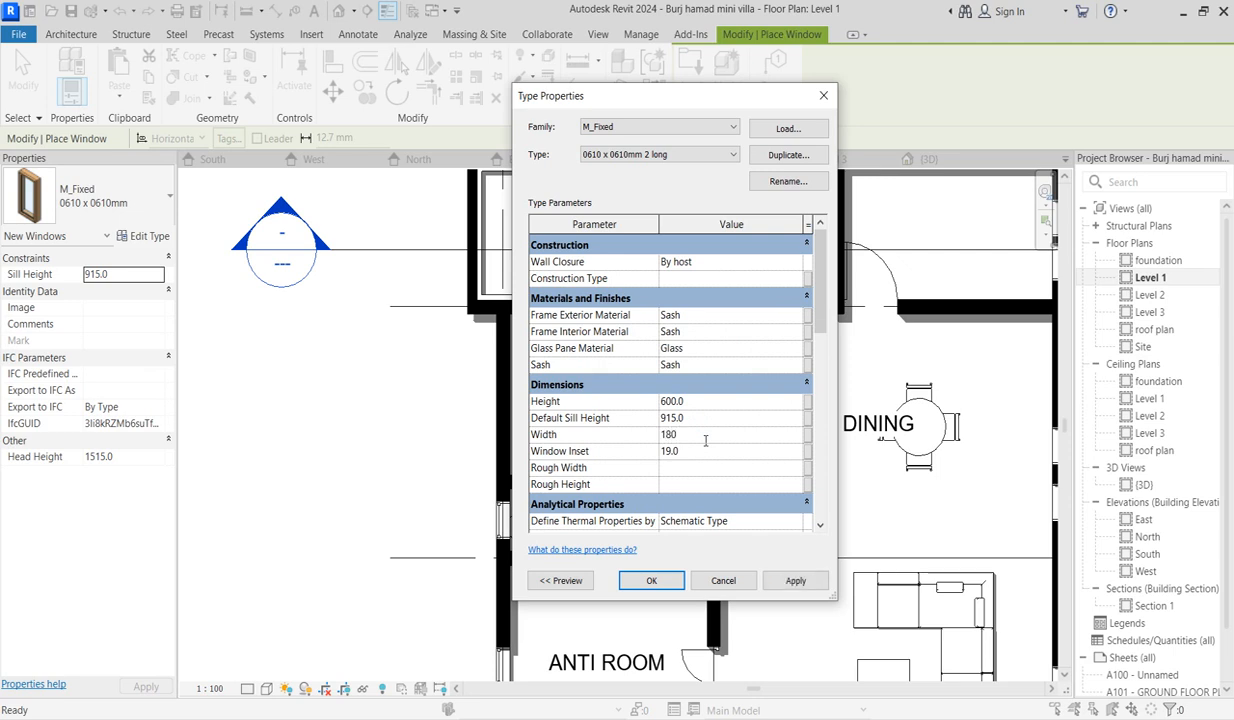
left_click(651, 582)
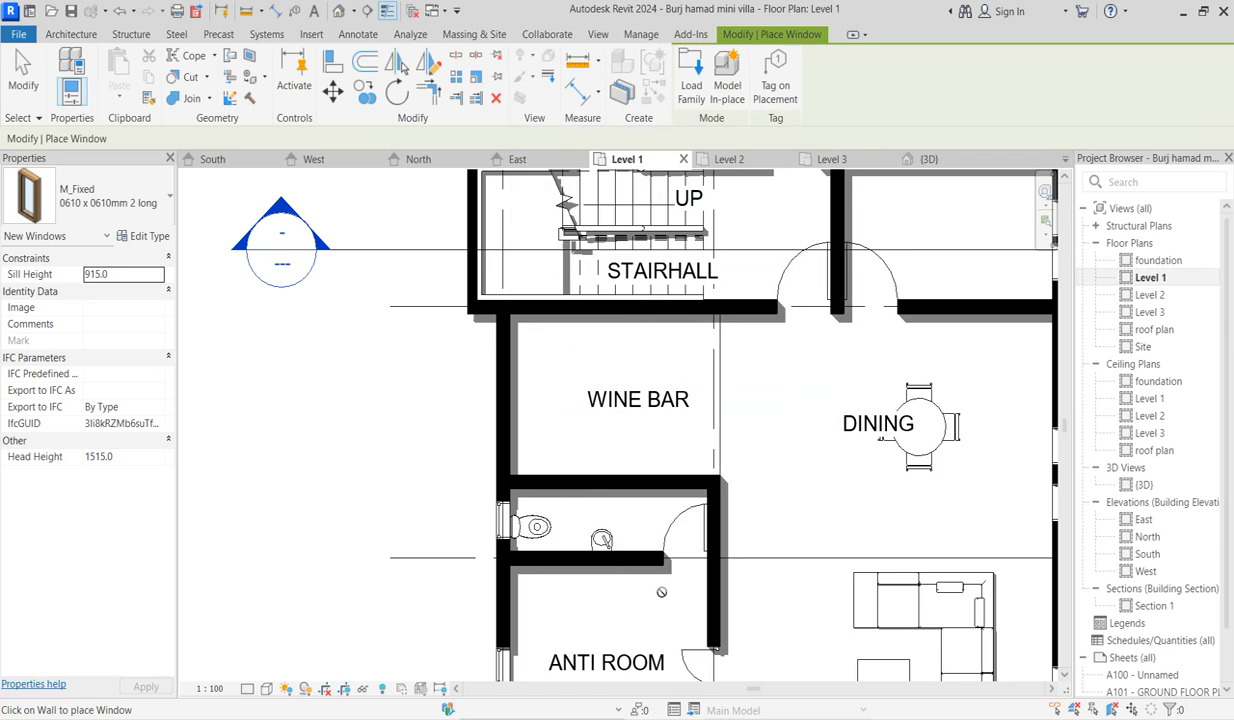
Place the long fixed window midway along the wine bar's exterior wall and set its head height to 2100 mm.
left_click(500, 390)
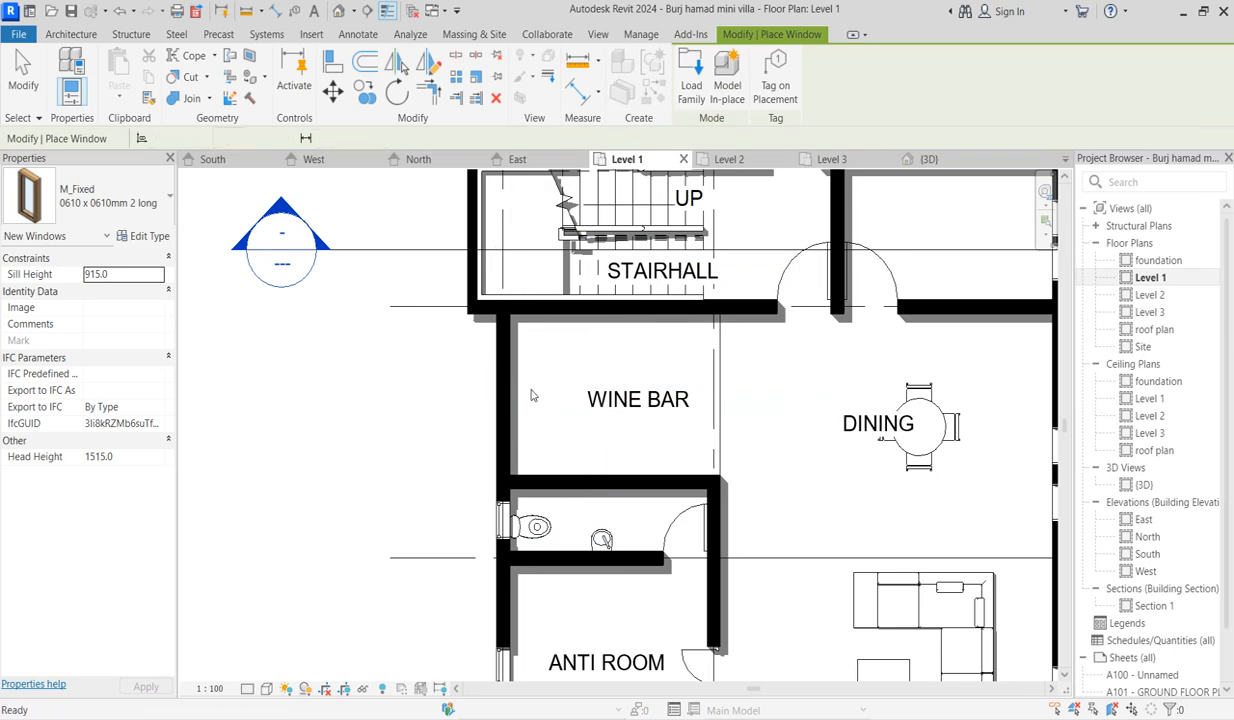
key("Escape")
key("Escape")
left_click_drag(418, 324, 497, 400)
left_click_drag(547, 478, 548, 479)
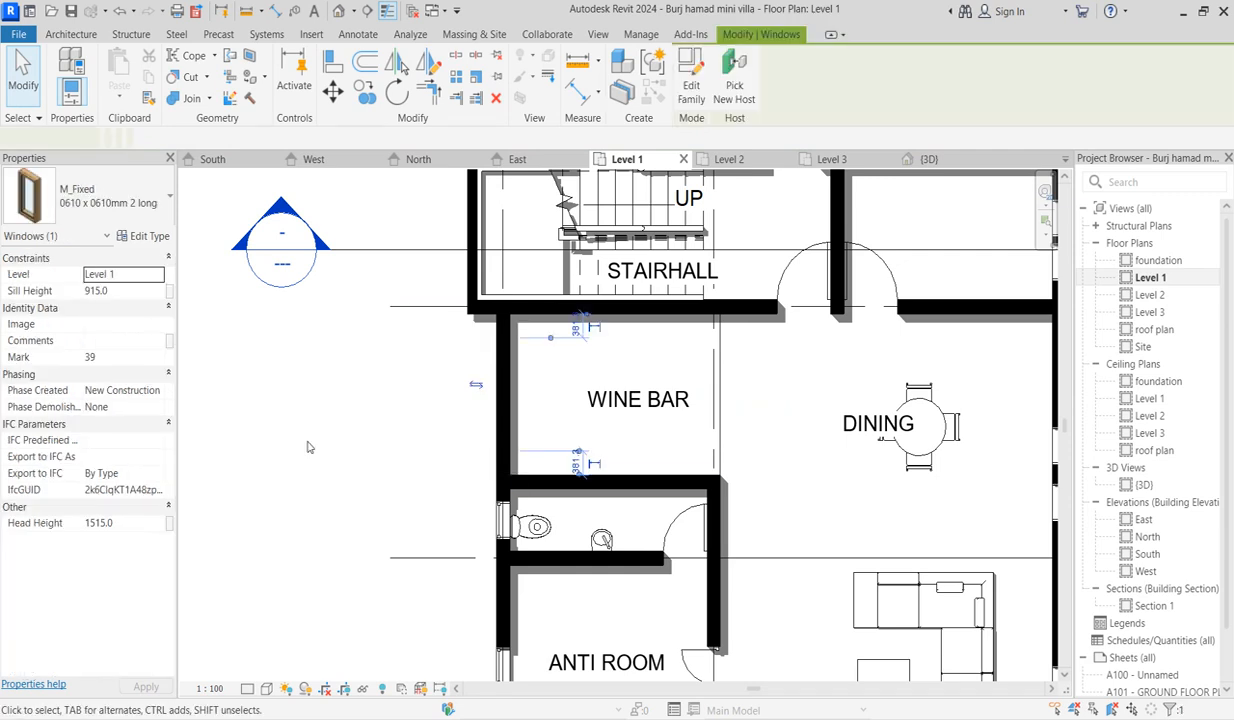
left_click(140, 522)
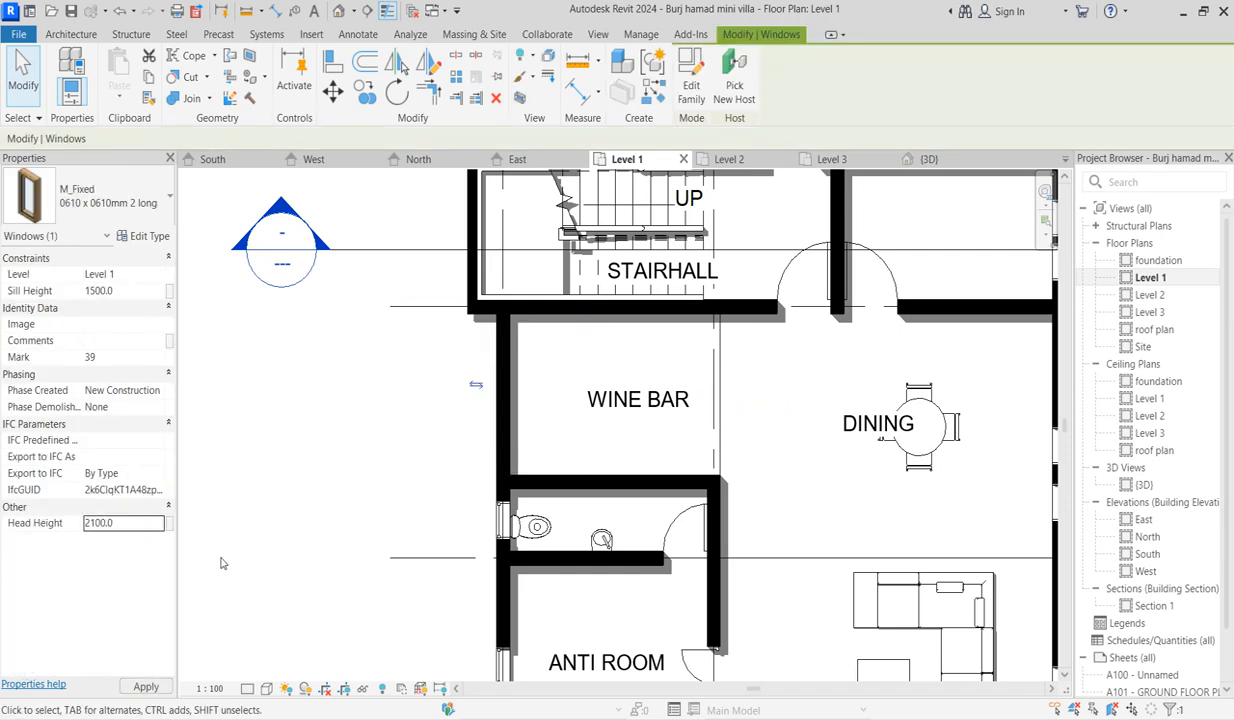
left_click(263, 463)
In the West elevation, extend the top of the raised stairhall wall between grids D and C up to Level 2.
scroll(506, 380, "up", 2)
scroll(506, 442, "down", 3)
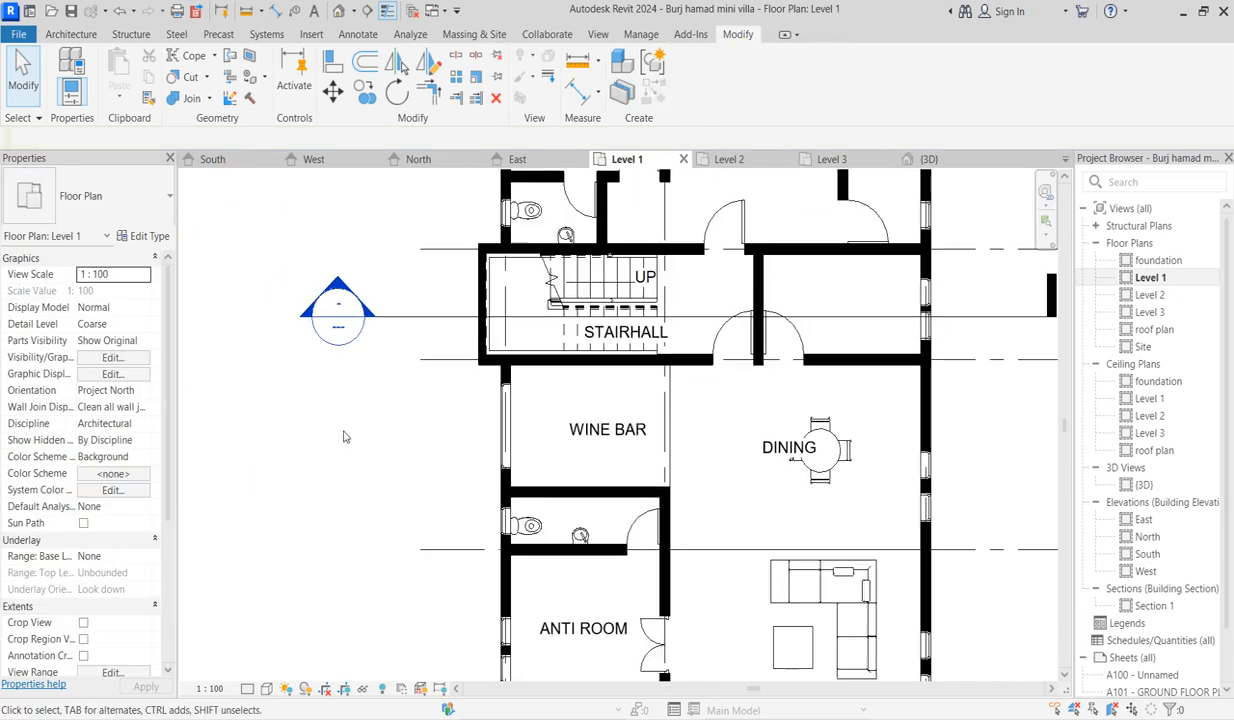
scroll(385, 418, "down", 3)
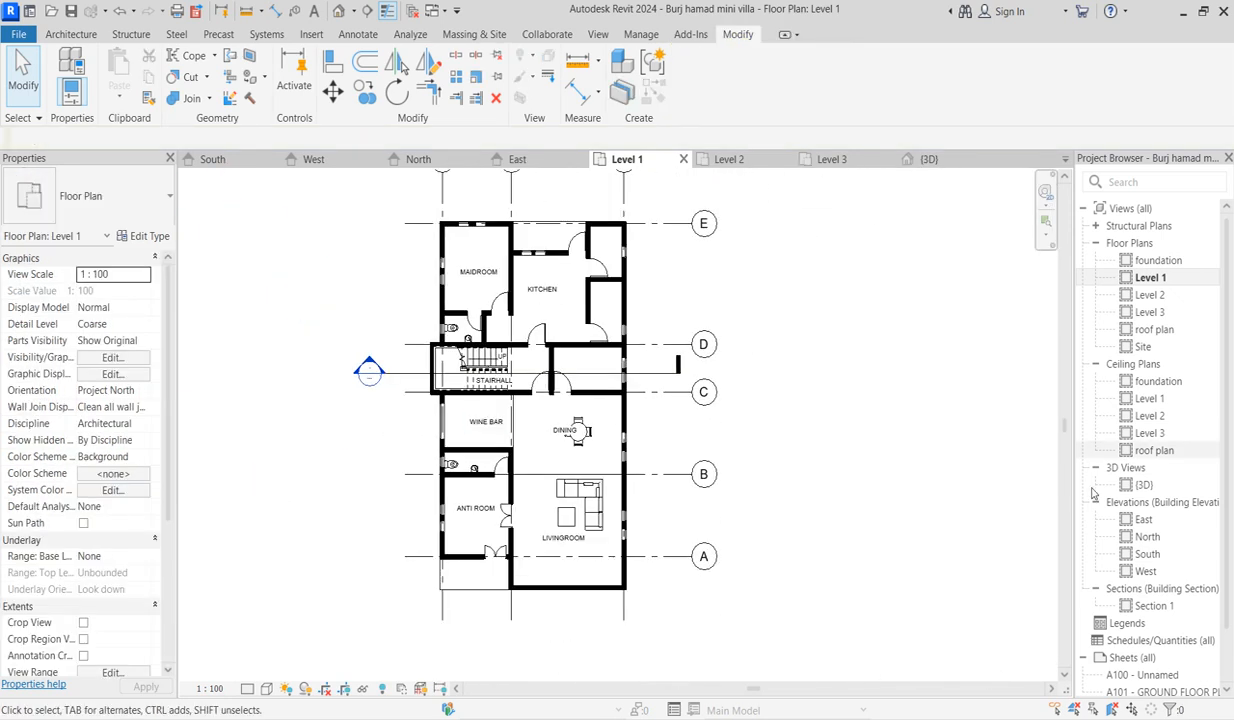
double_click(1145, 571)
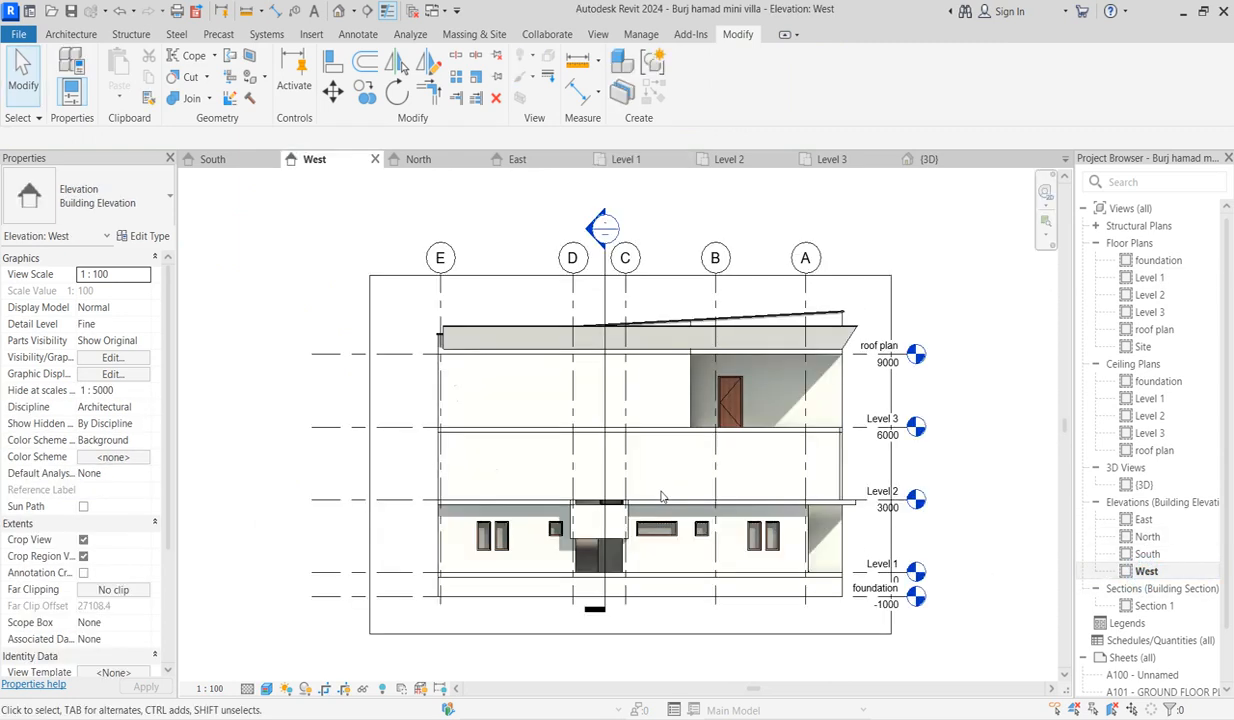
scroll(637, 527, "up", 2)
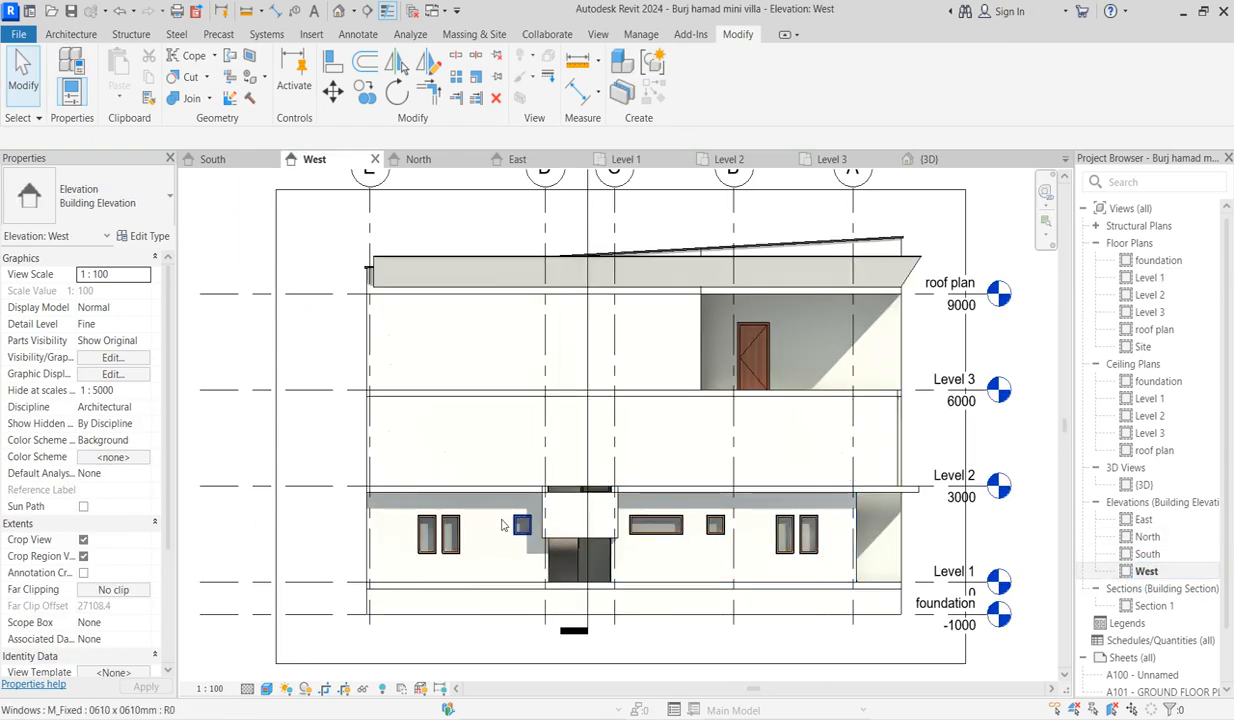
scroll(597, 500, "up", 3)
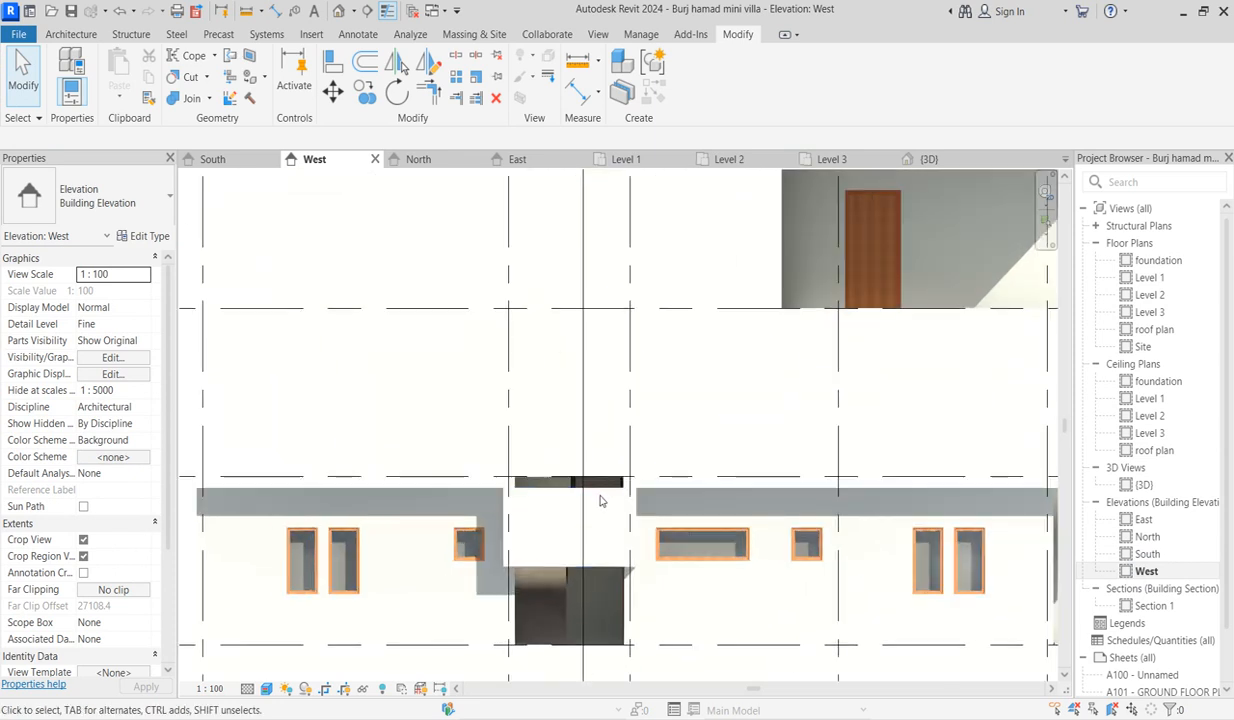
left_click(600, 500)
scroll(574, 500, "up", 2)
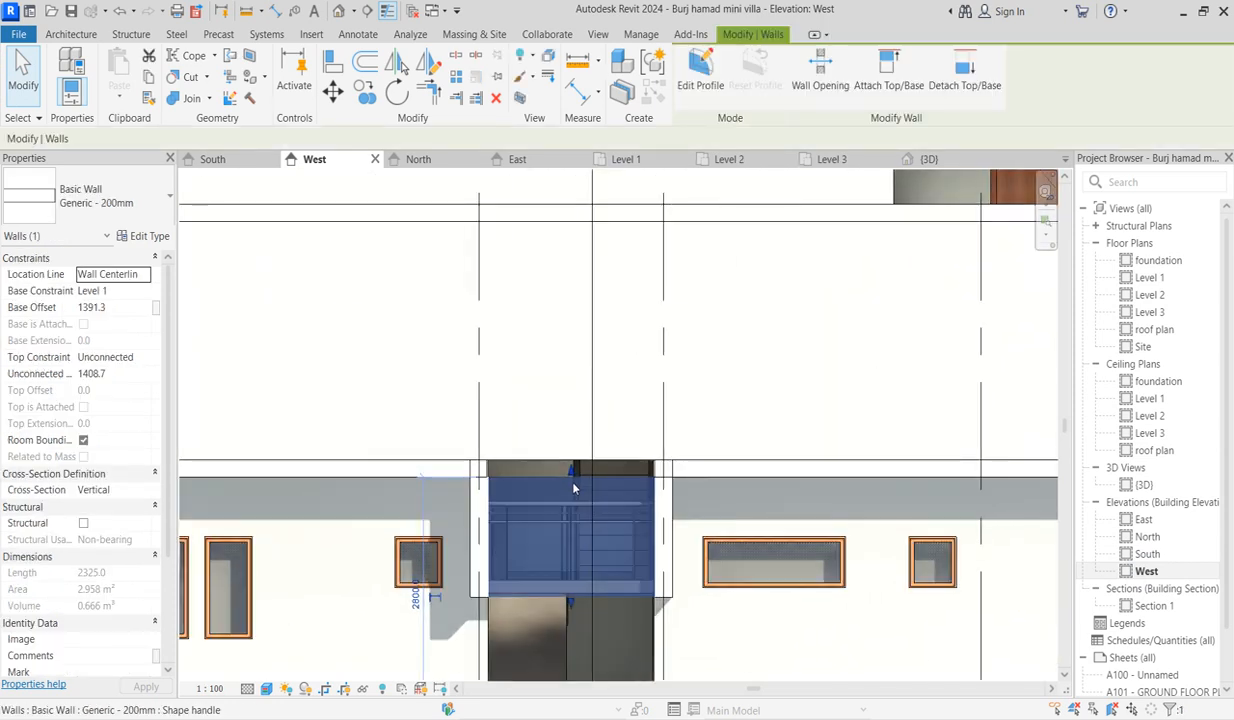
left_click_drag(573, 482, 580, 472)
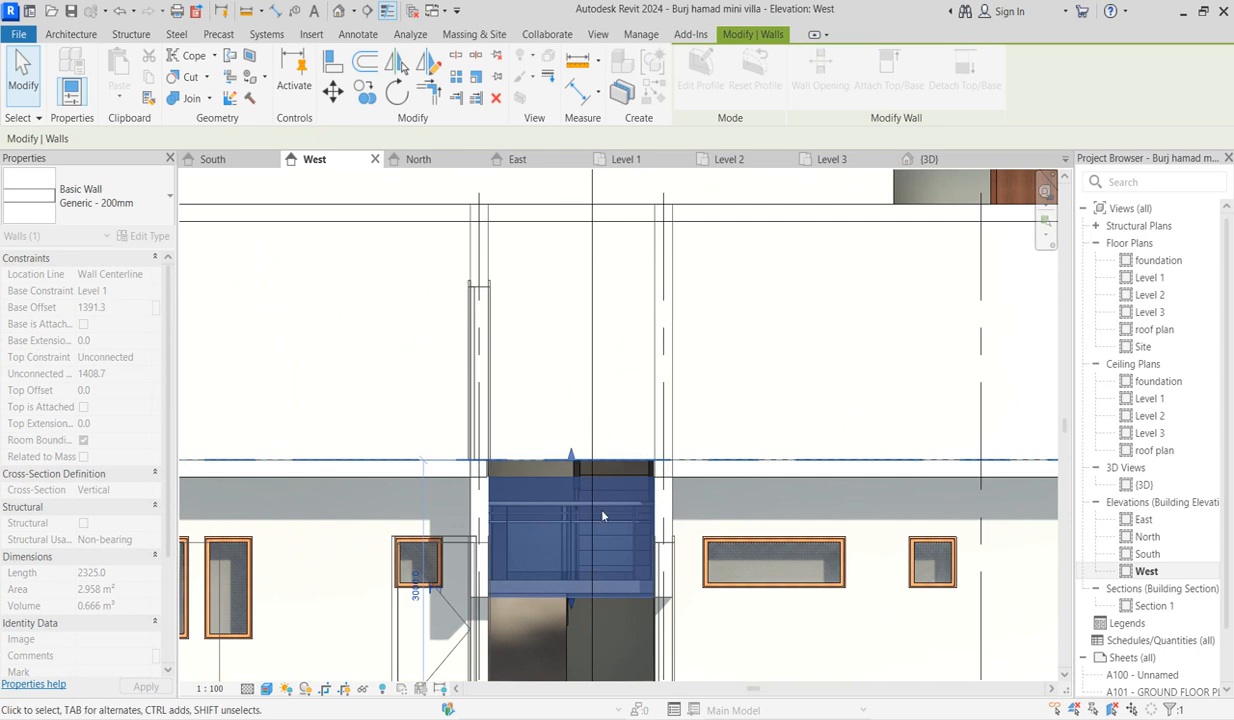
left_click(768, 373)
scroll(573, 533, "down", 3)
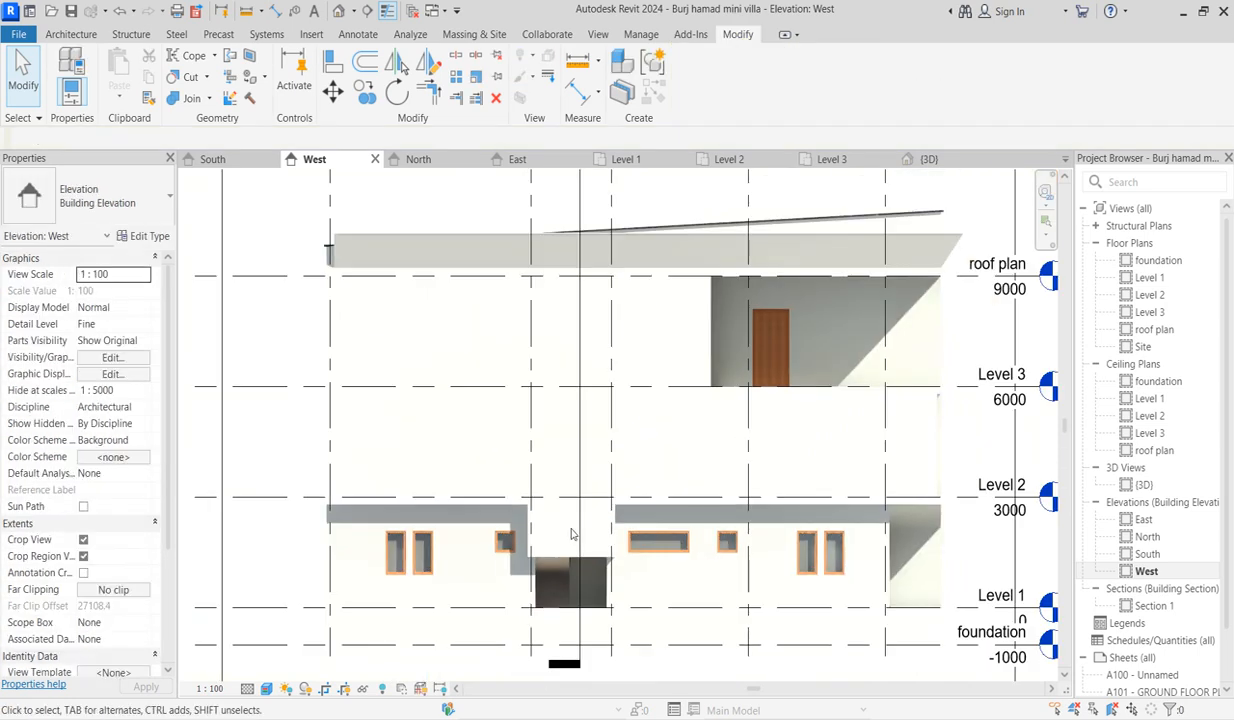
scroll(629, 540, "down", 3)
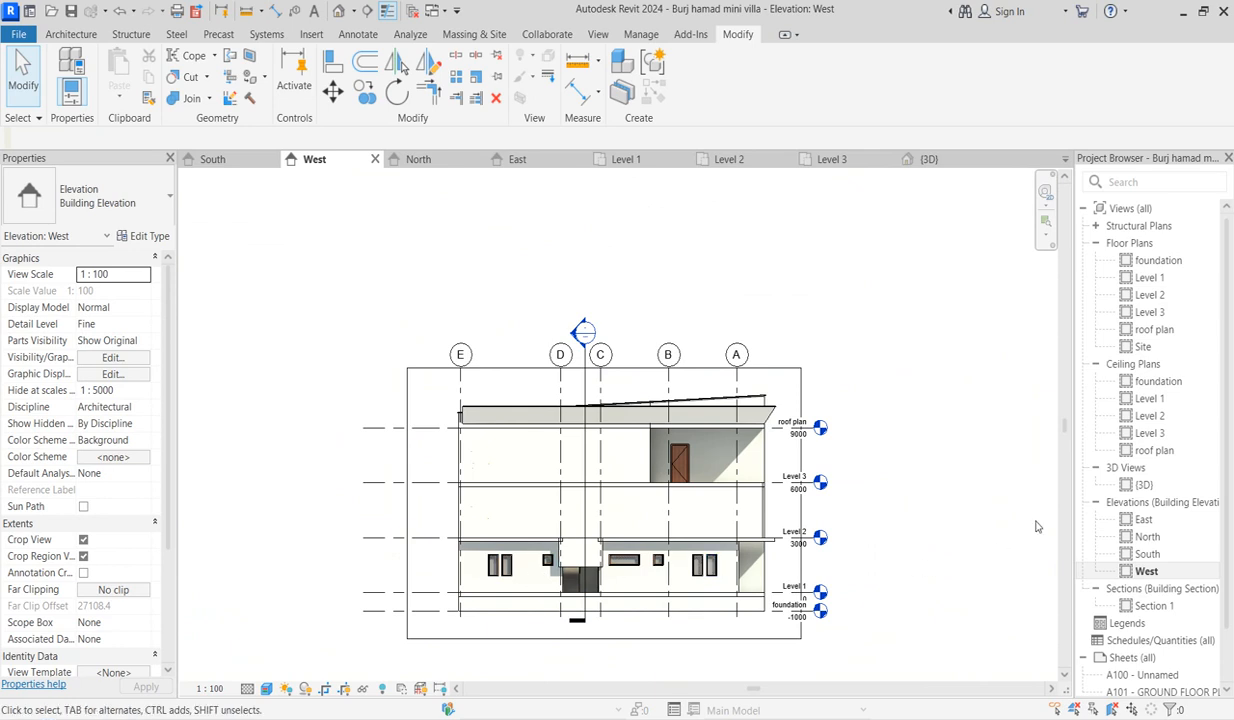
Return to the Level 1 floor plan and examine the anti room, its double doors and the adjoining toilet.
double_click(1148, 279)
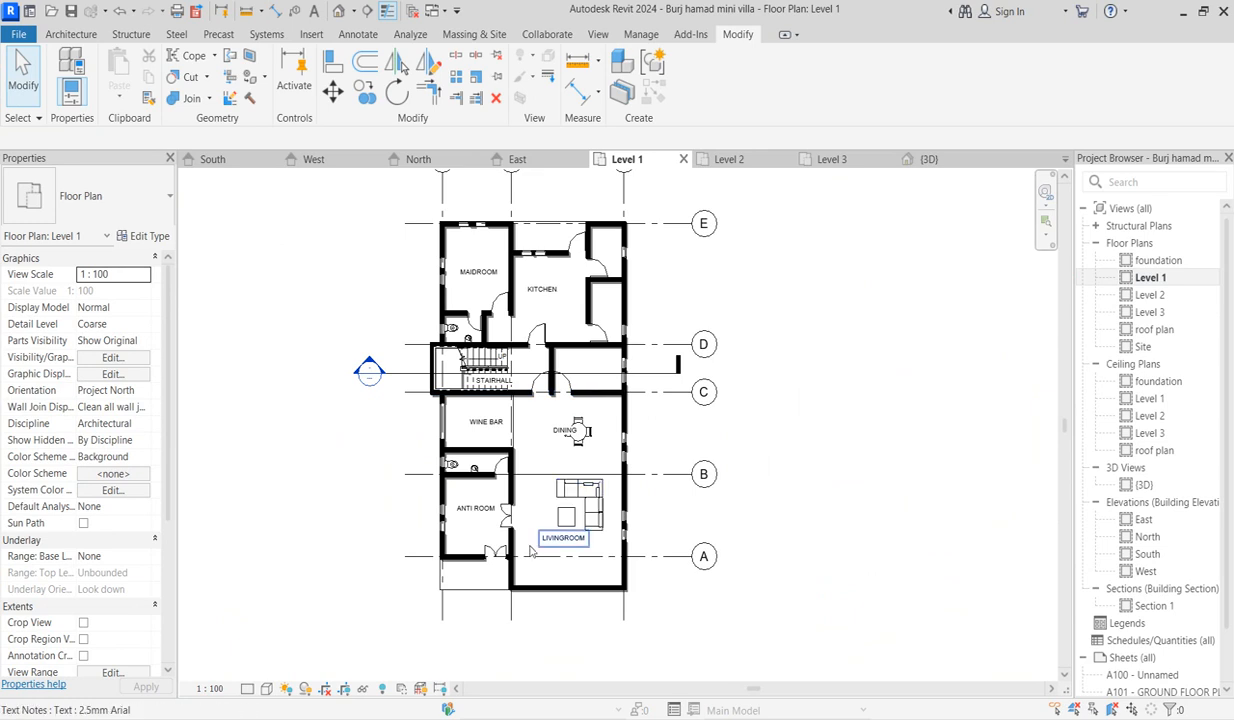
scroll(487, 580, "up", 3)
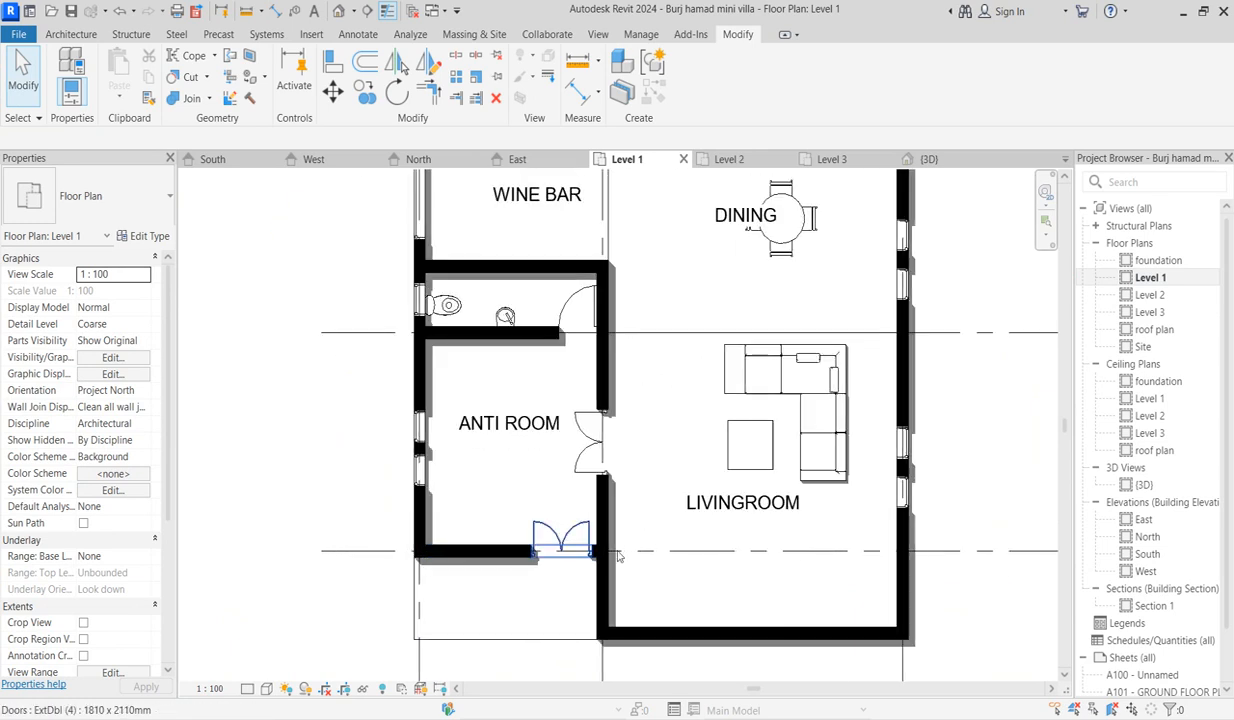
scroll(725, 590, "down", 1)
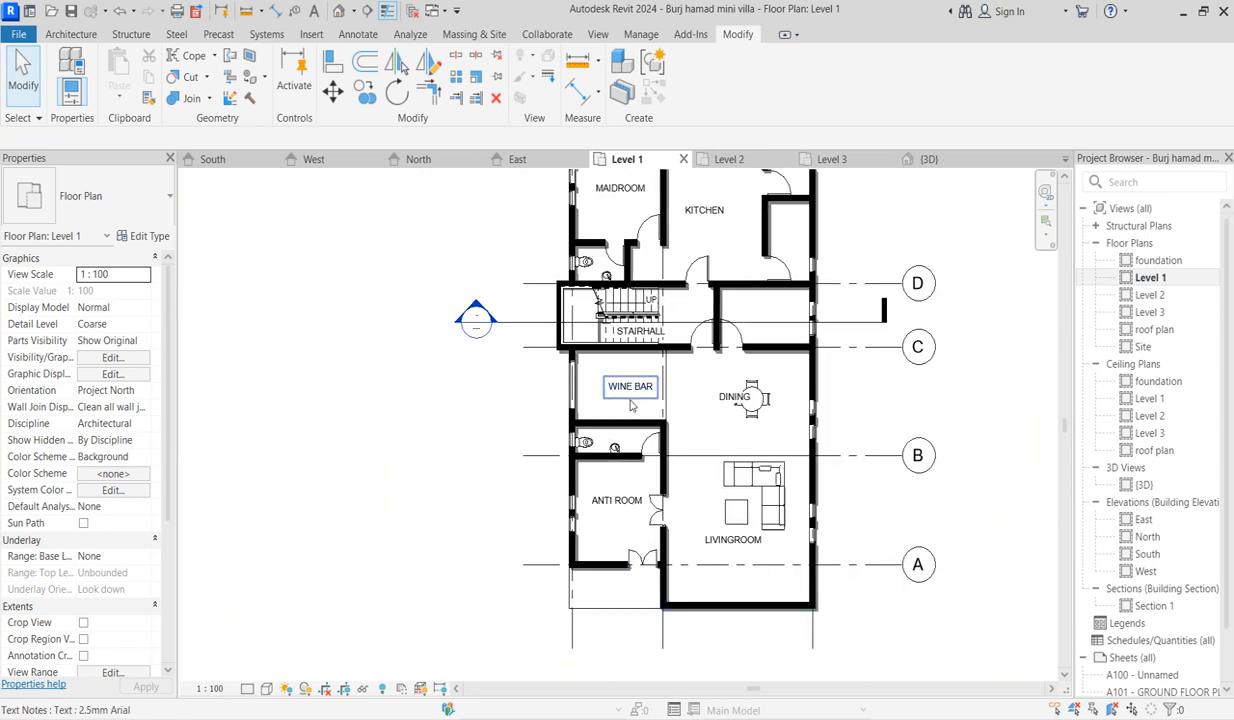
scroll(644, 426, "up", 2)
scroll(586, 585, "down", 5)
scroll(593, 604, "up", 4)
scroll(593, 607, "up", 3)
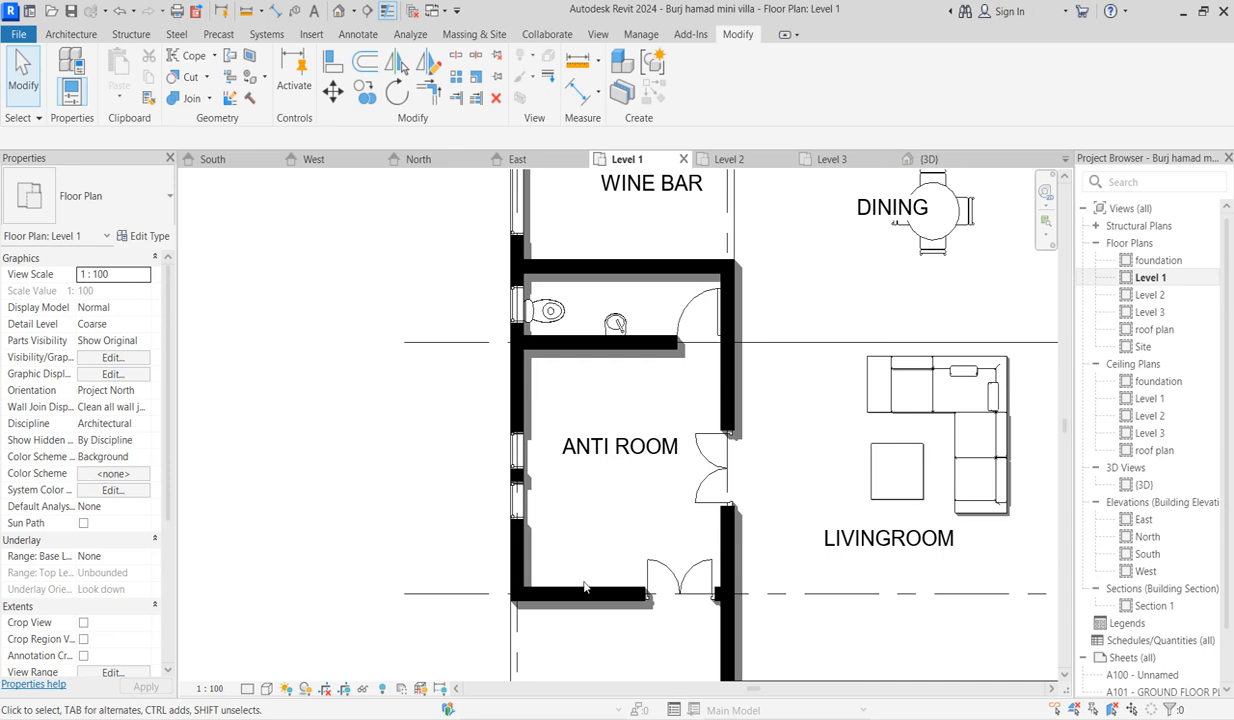
left_click(655, 598)
scroll(657, 602, "up", 1)
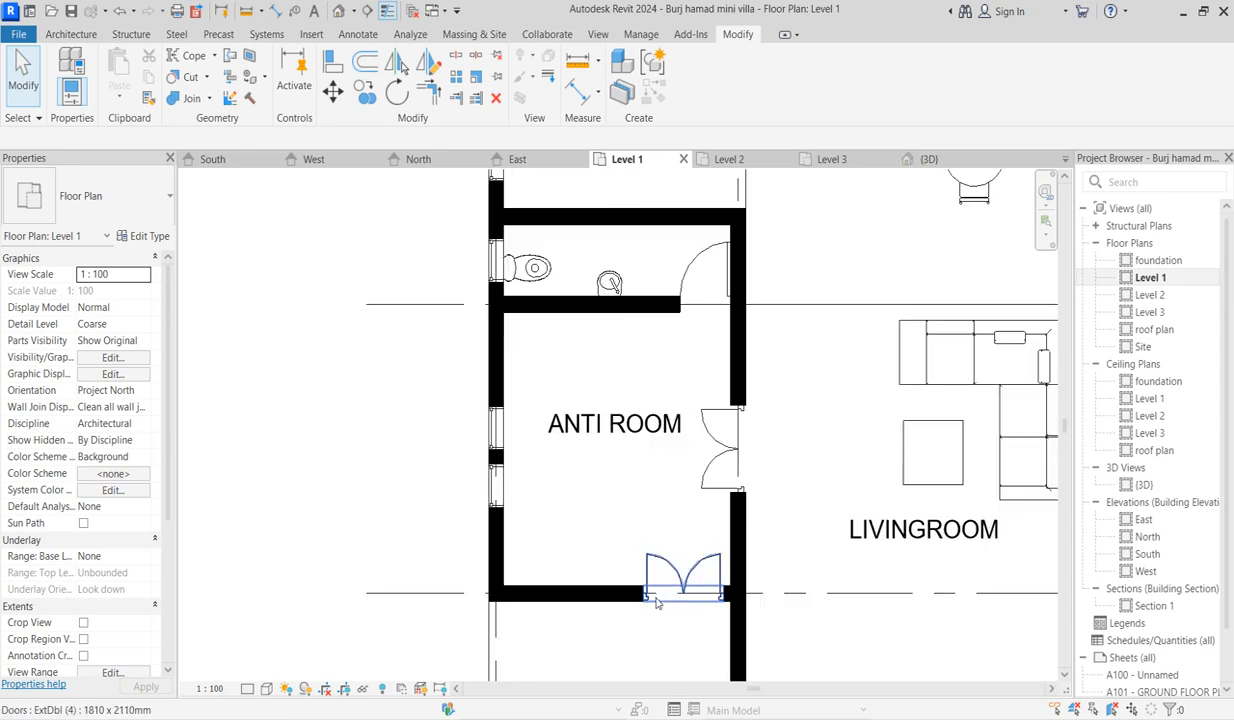
scroll(655, 598, "up", 1)
left_click(386, 229)
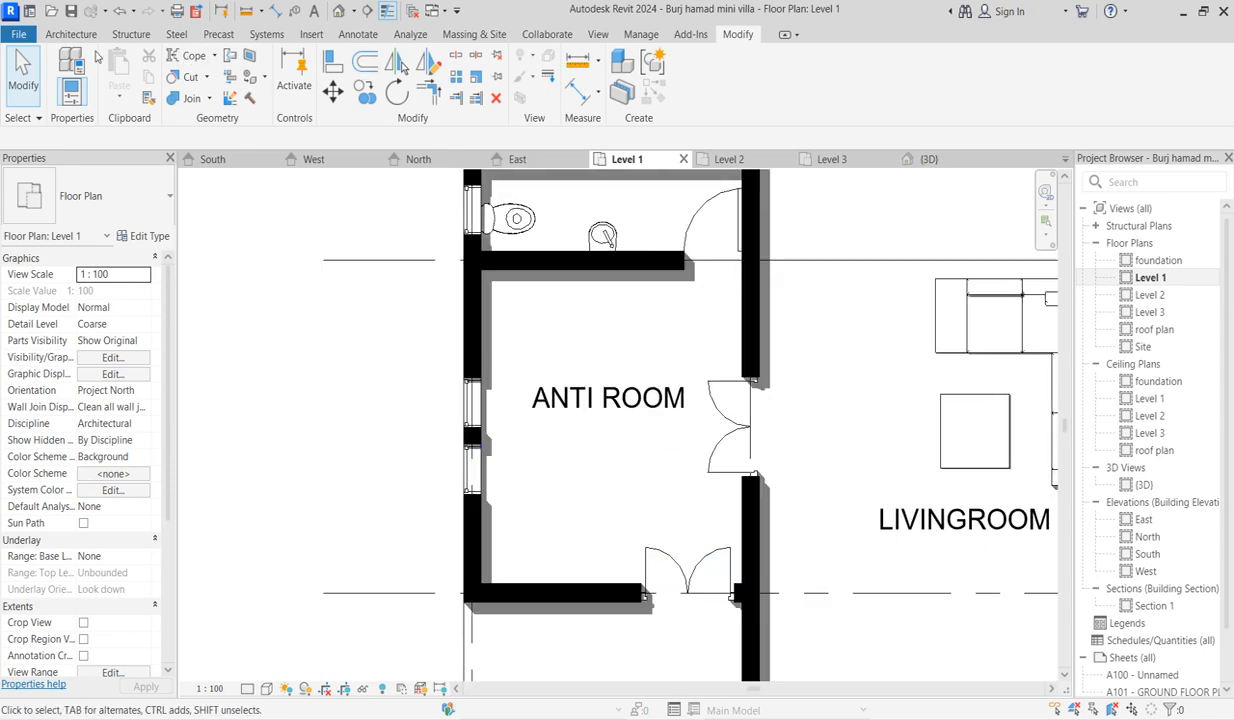
Check the type properties of the M_Fixed 0610 x 0610mm 2 long window without changing them.
scroll(575, 483, "down", 3)
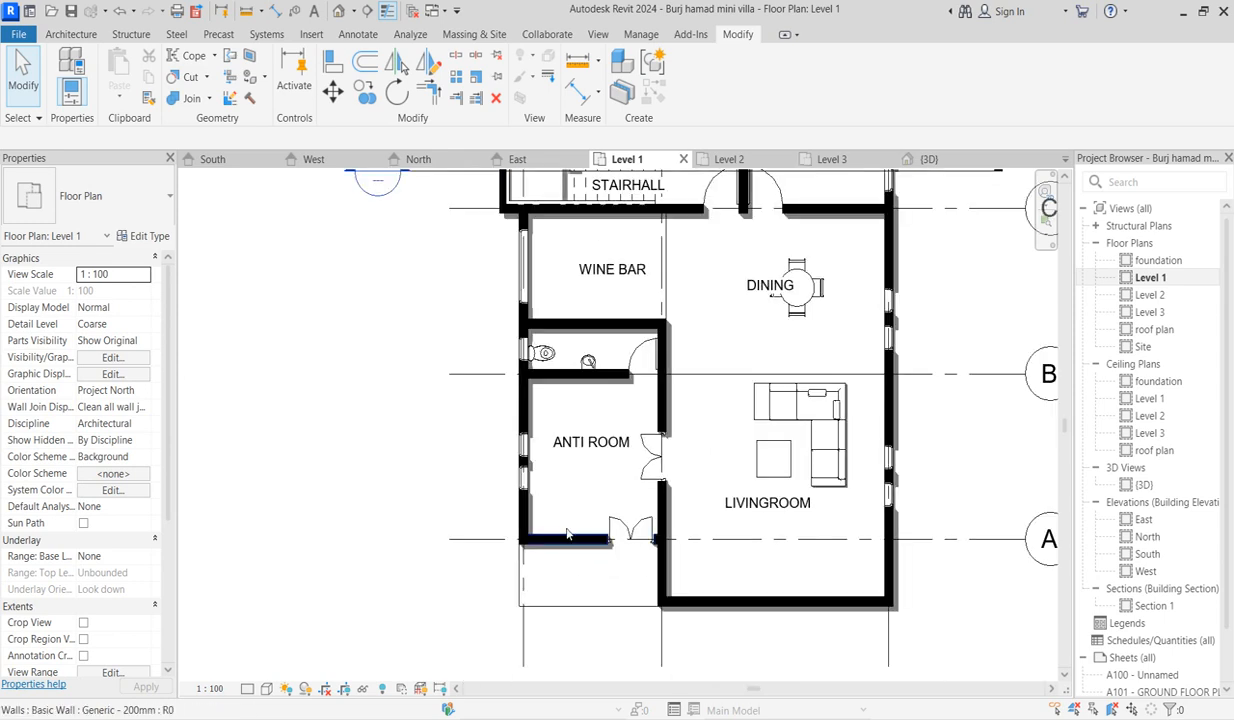
scroll(565, 552, "up", 2)
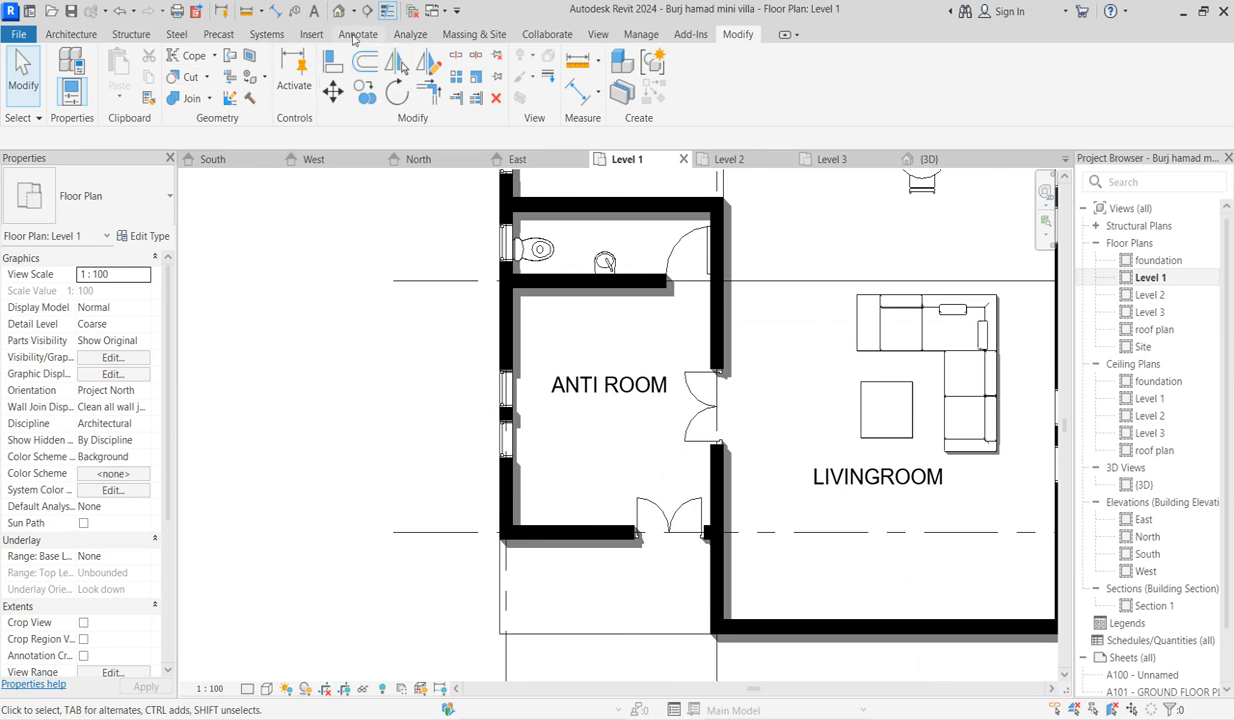
left_click(71, 35)
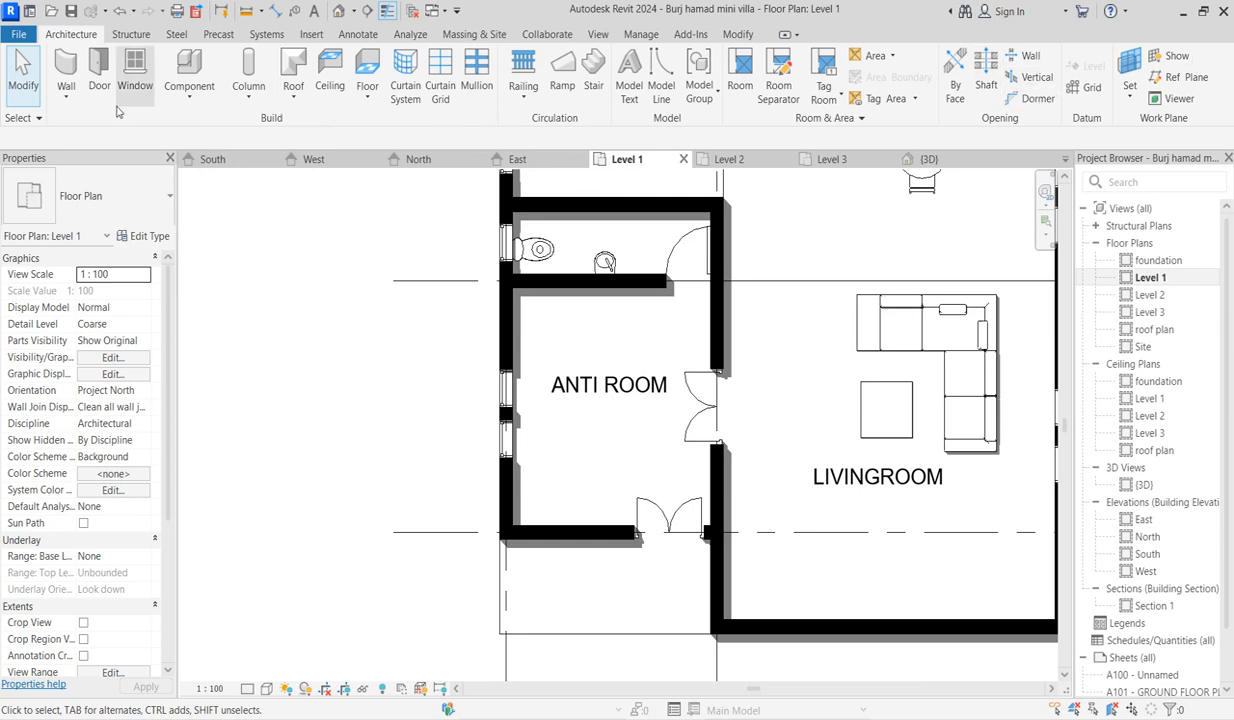
left_click(134, 66)
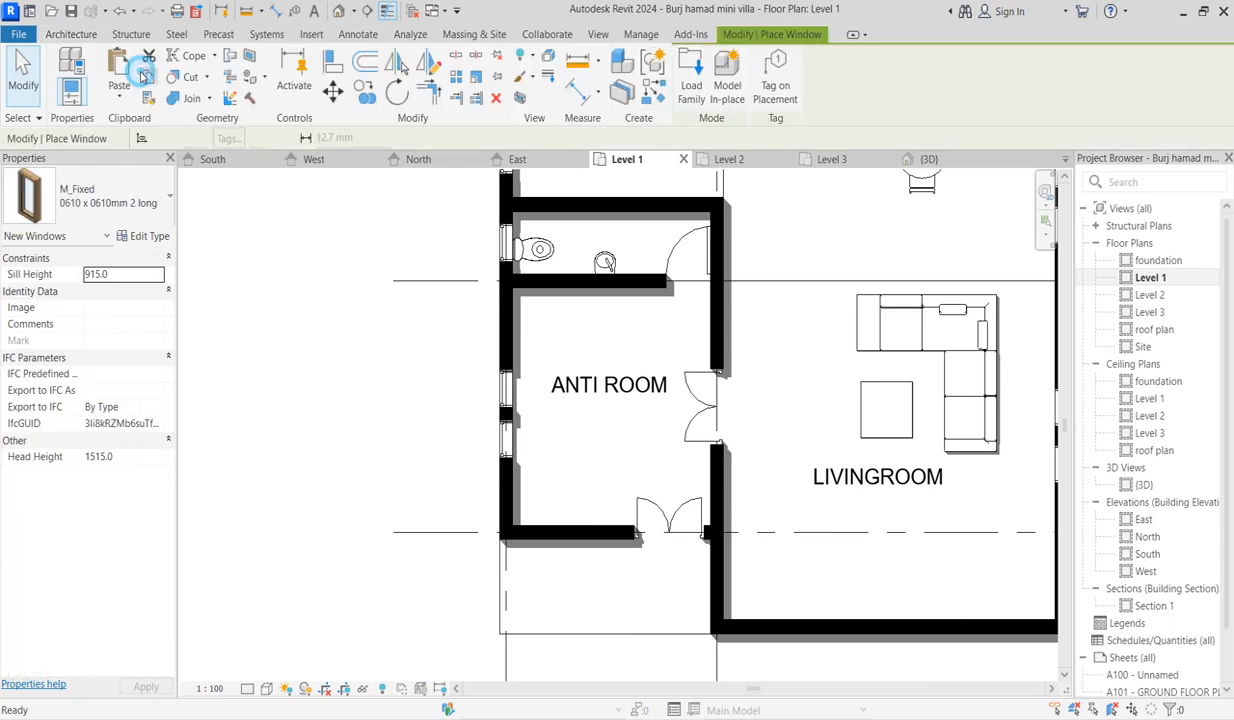
left_click(158, 238)
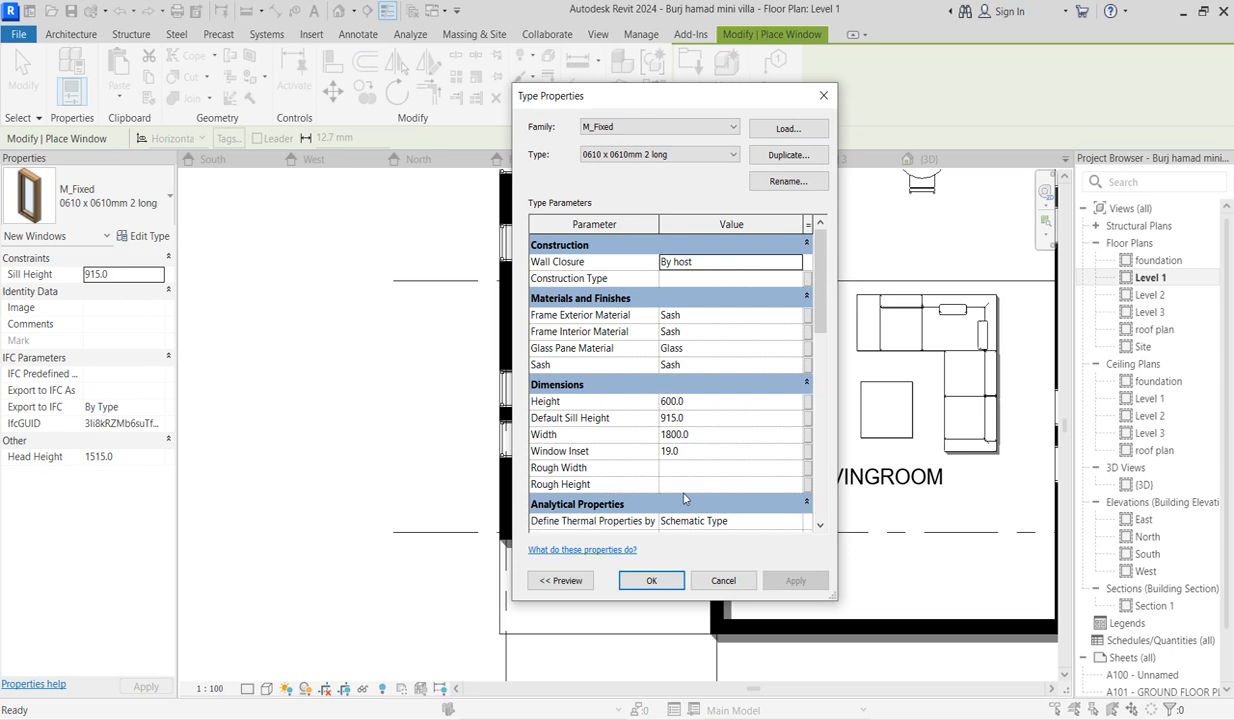
left_click(822, 97)
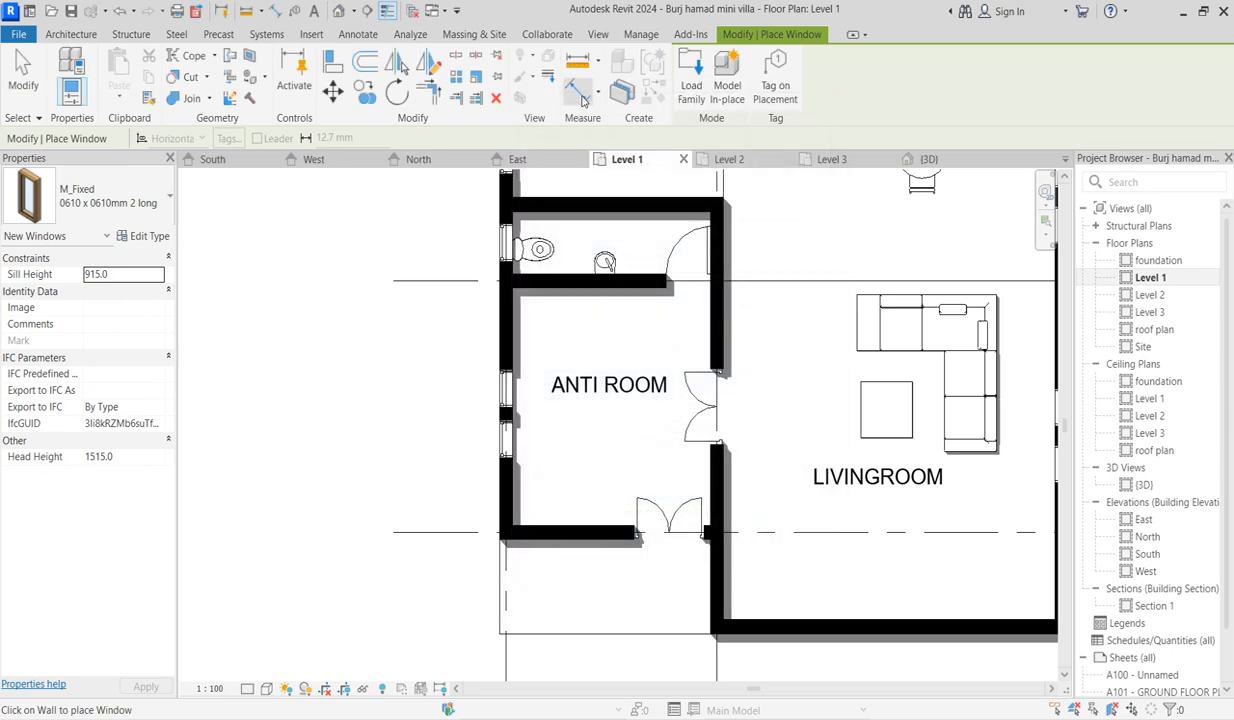
Create an in-place window model named "Windows 1" and begin a solid extrusion in it.
left_click(727, 75)
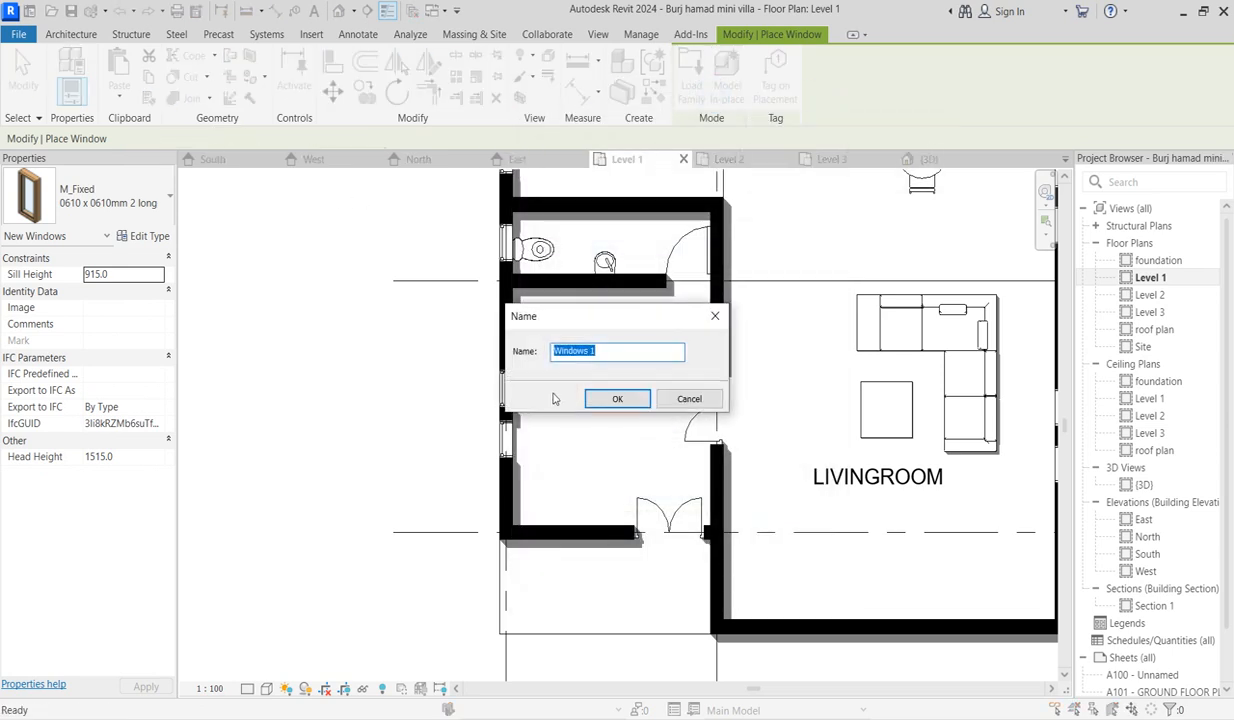
left_click(628, 398)
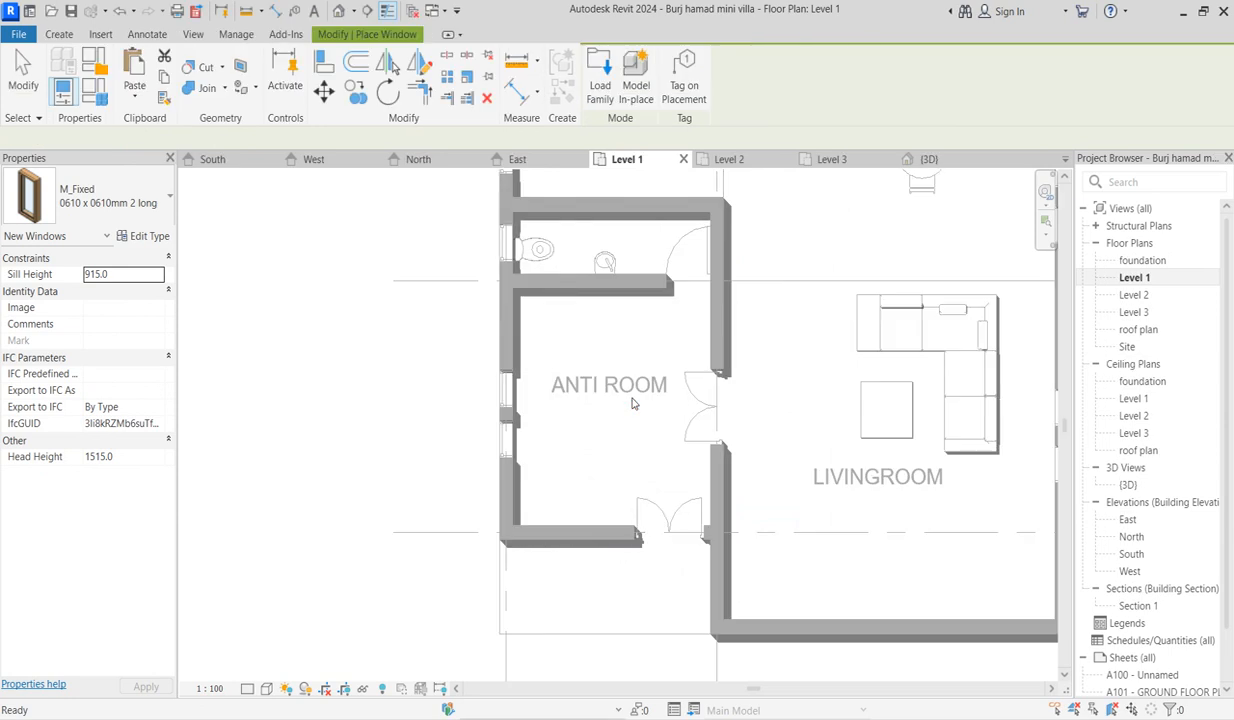
left_click(59, 34)
left_click(133, 72)
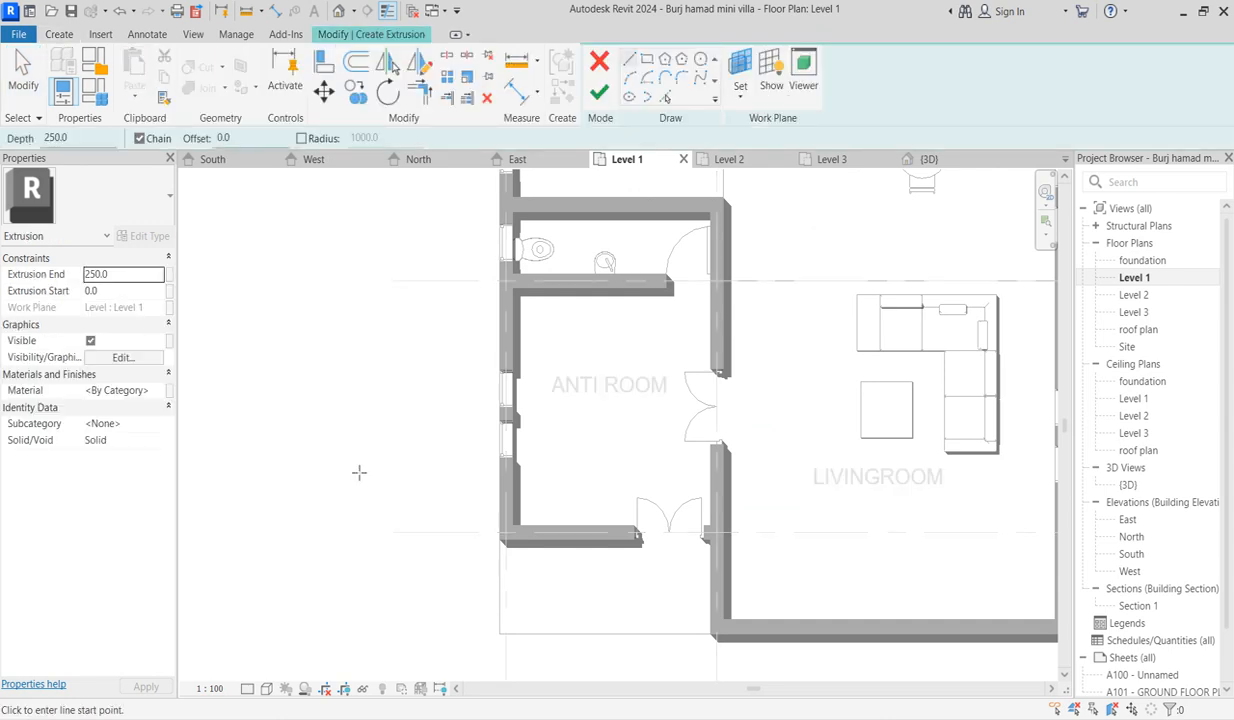
Sketch a horizontal line 600 mm long on grid A within the anti room's exterior wall beside the entrance door.
scroll(476, 587, "up", 2)
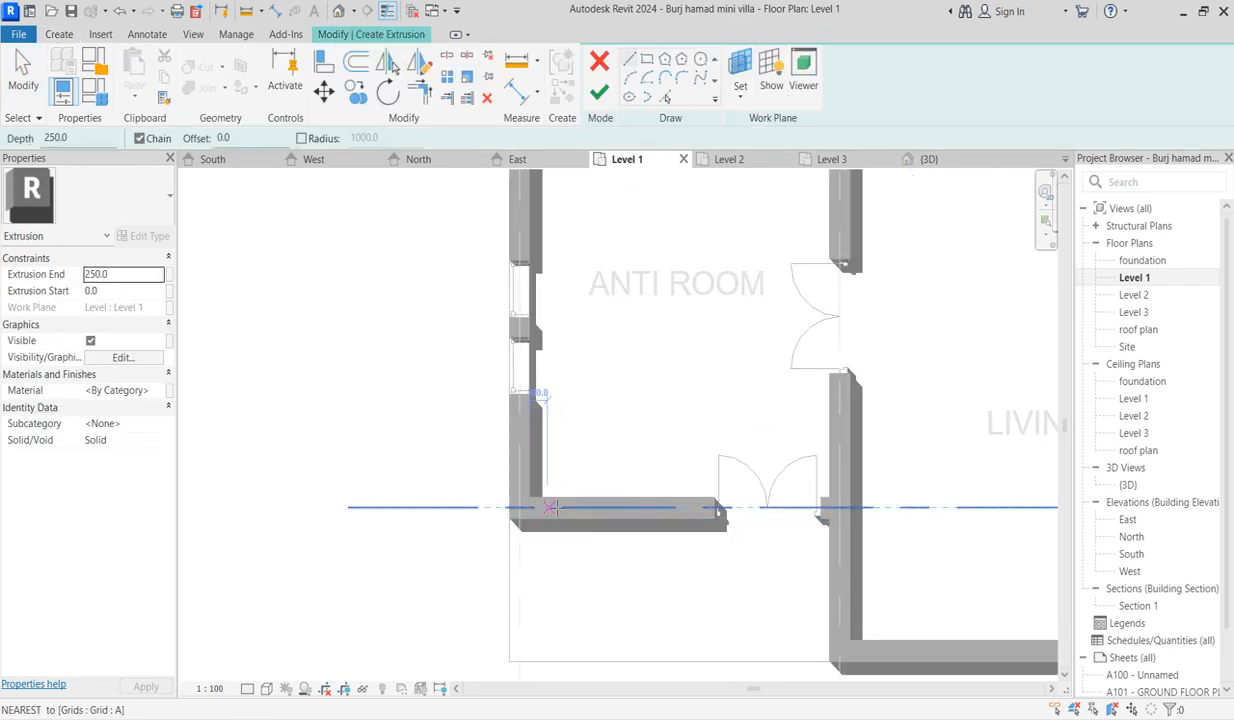
left_click(554, 508)
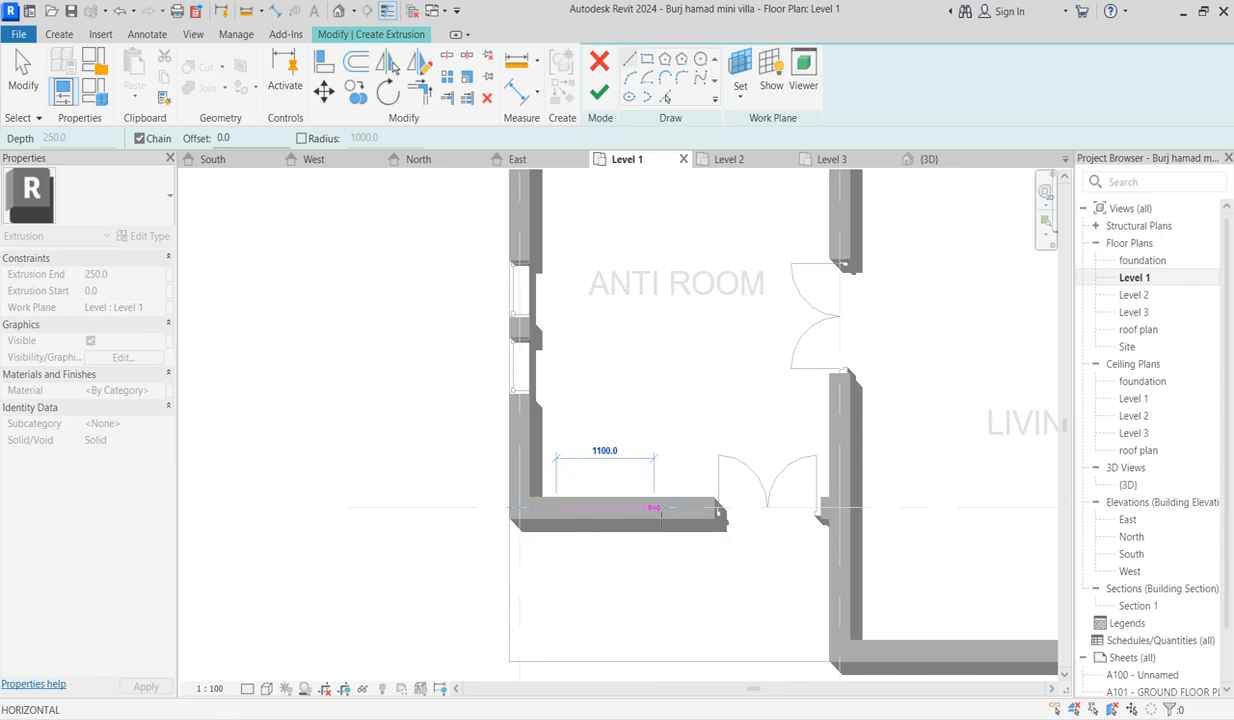
scroll(673, 508, "up", 2)
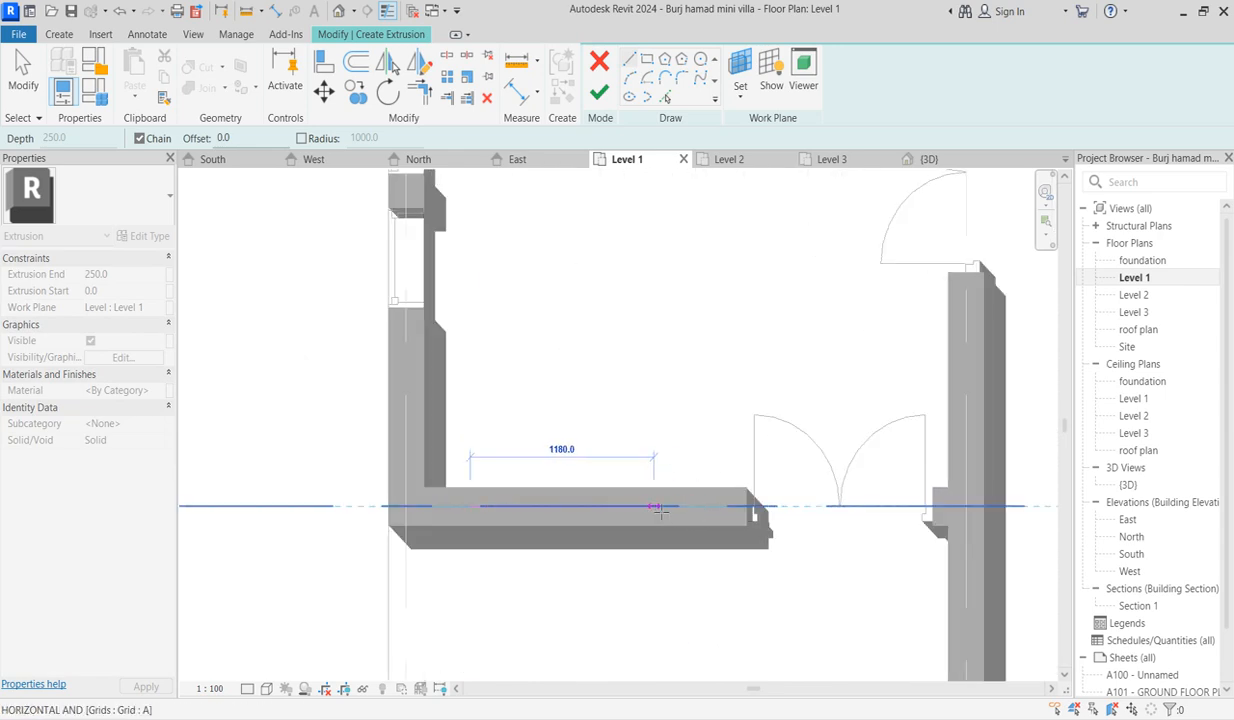
left_click(627, 508)
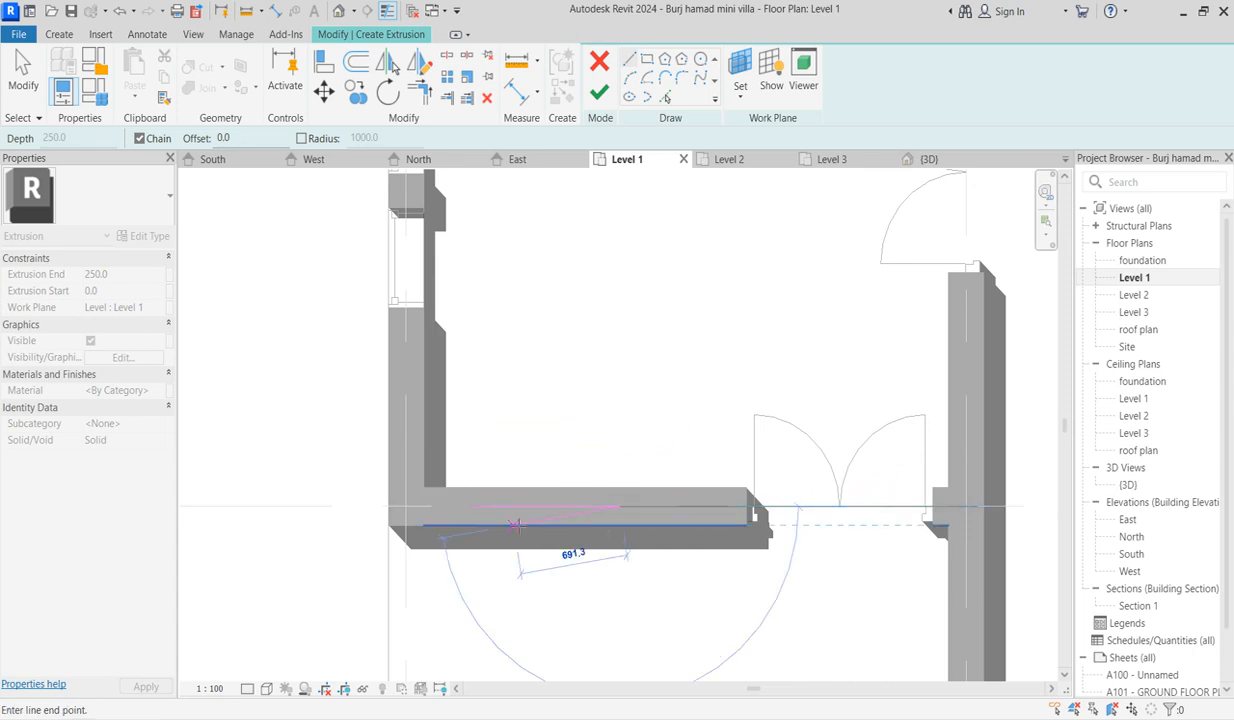
right_click(523, 404)
left_click(564, 413)
right_click(540, 377)
left_click(570, 385)
left_click_drag(470, 506, 517, 513)
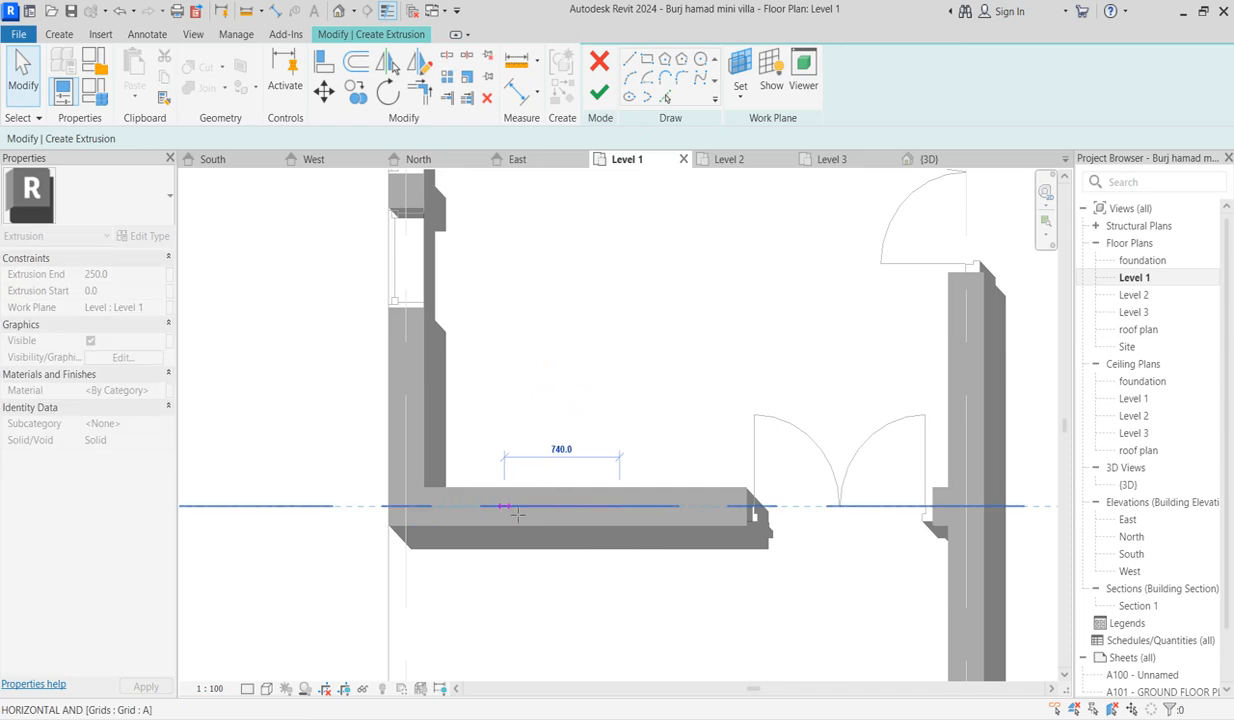
left_click(540, 507)
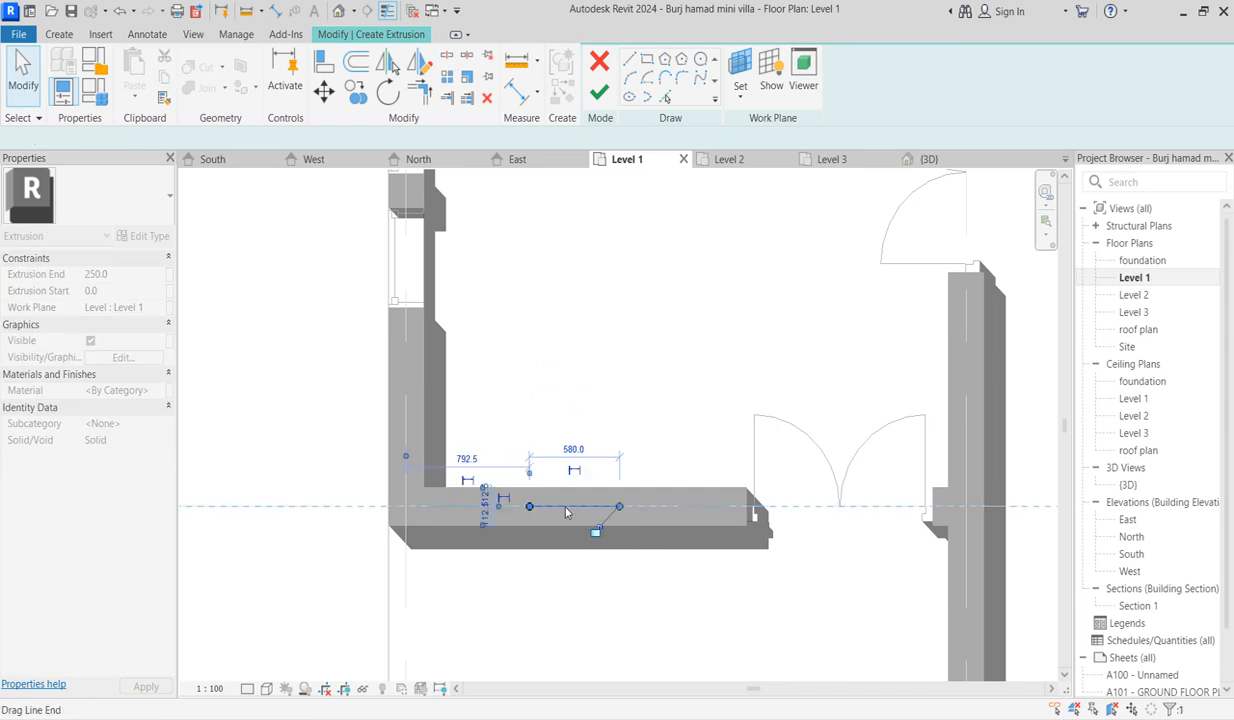
left_click_drag(620, 507, 622, 507)
Close the sketch as a thin rectangle 600 mm long inside the wall, then finish the extrusion and the in-place model.
left_click(628, 66)
scroll(531, 504, "up", 3)
left_click(531, 478)
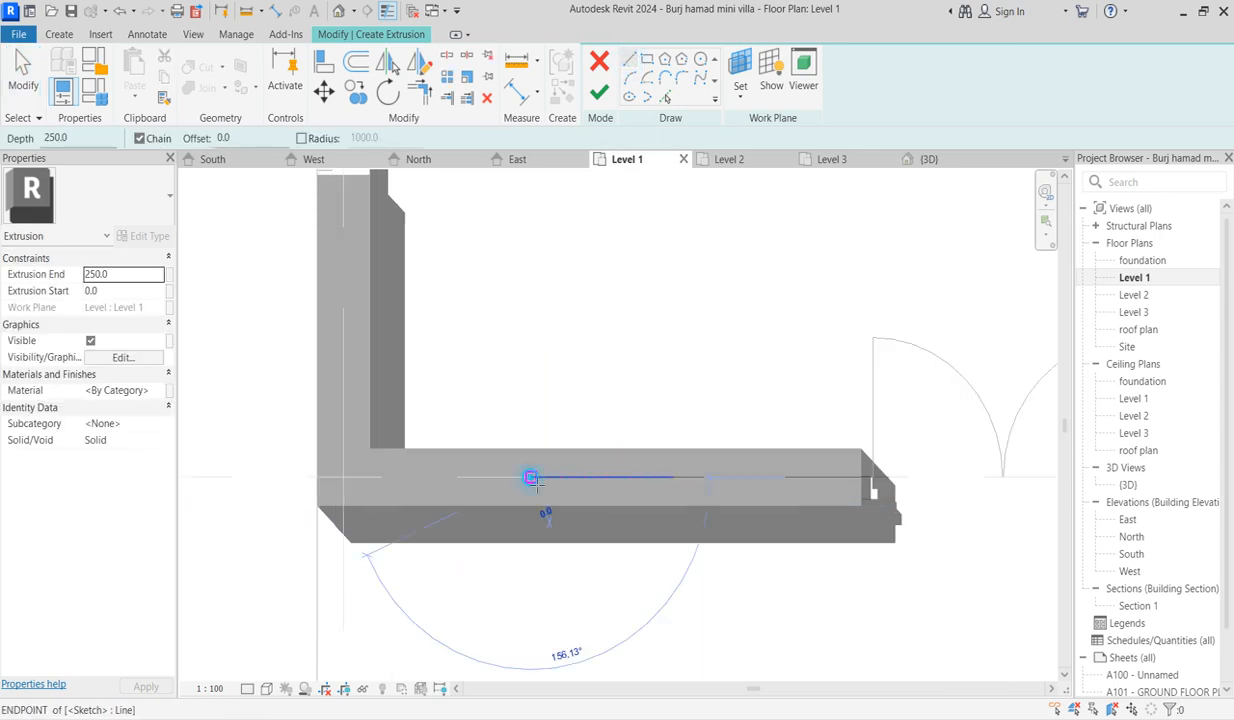
left_click(673, 478)
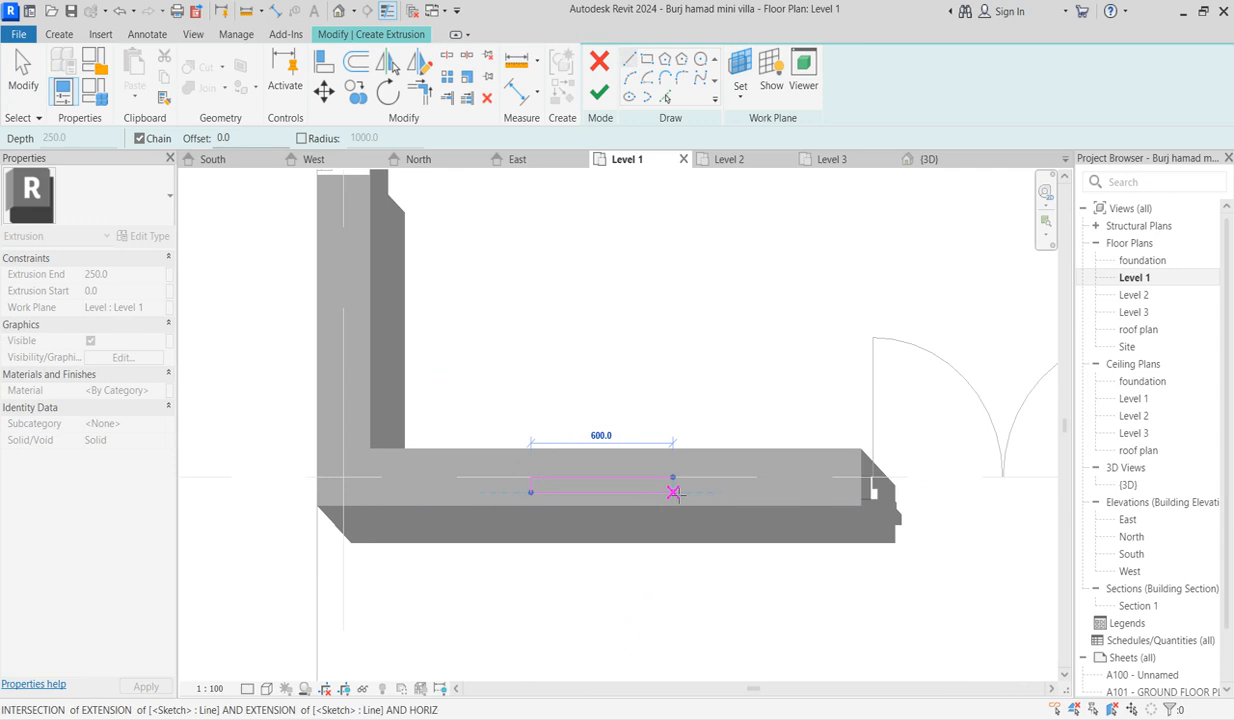
left_click(673, 492)
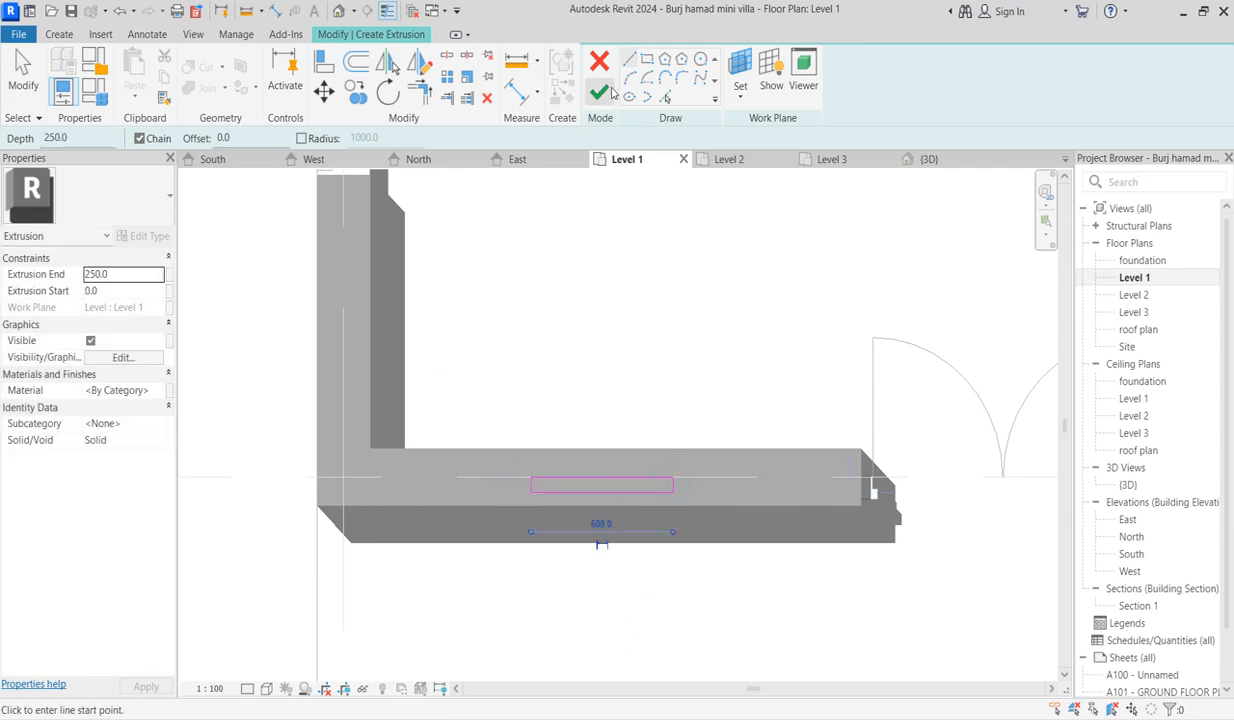
left_click(600, 92)
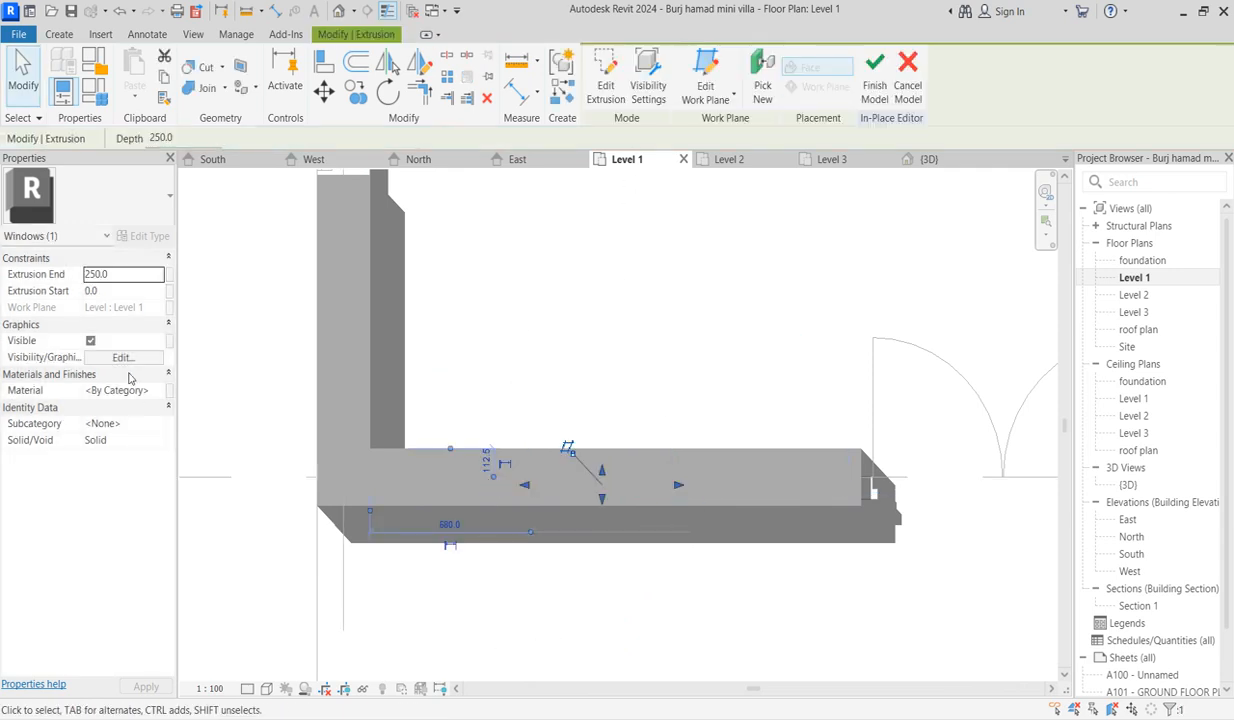
left_click(878, 72)
In the South elevation, stretch the in-place window's top up to the underside of the Level 2 slab.
scroll(569, 497, "down", 1)
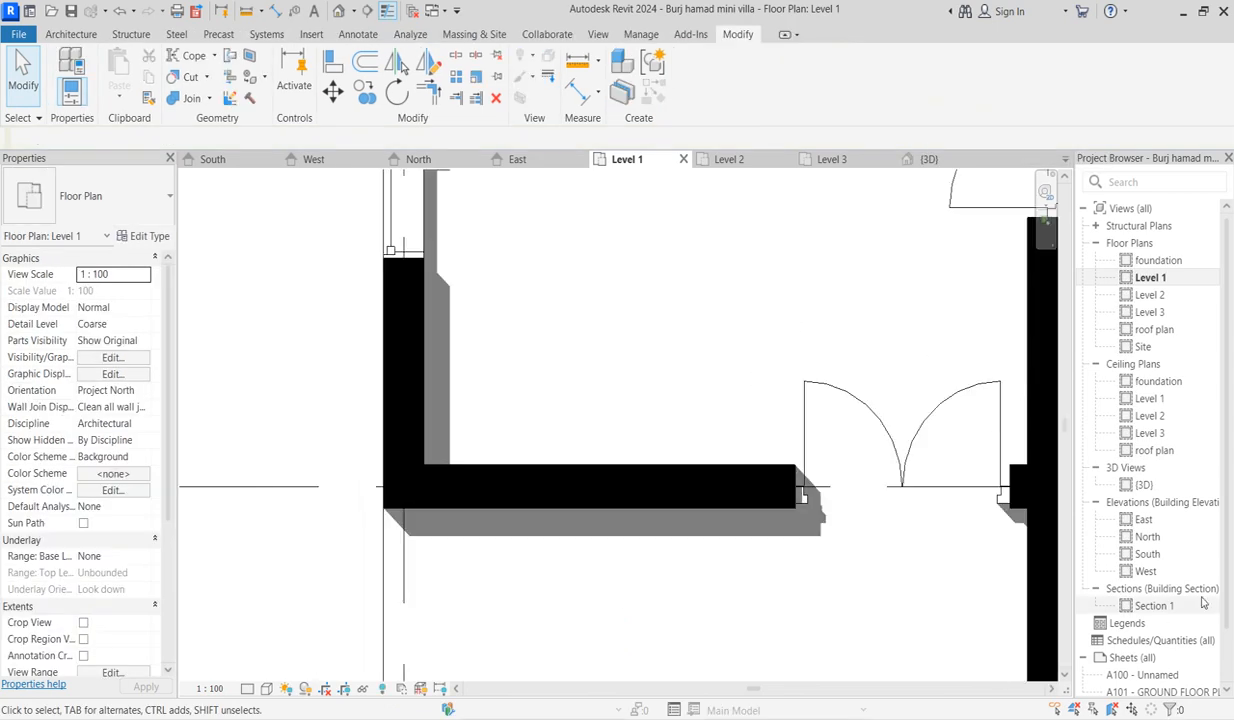
double_click(1147, 554)
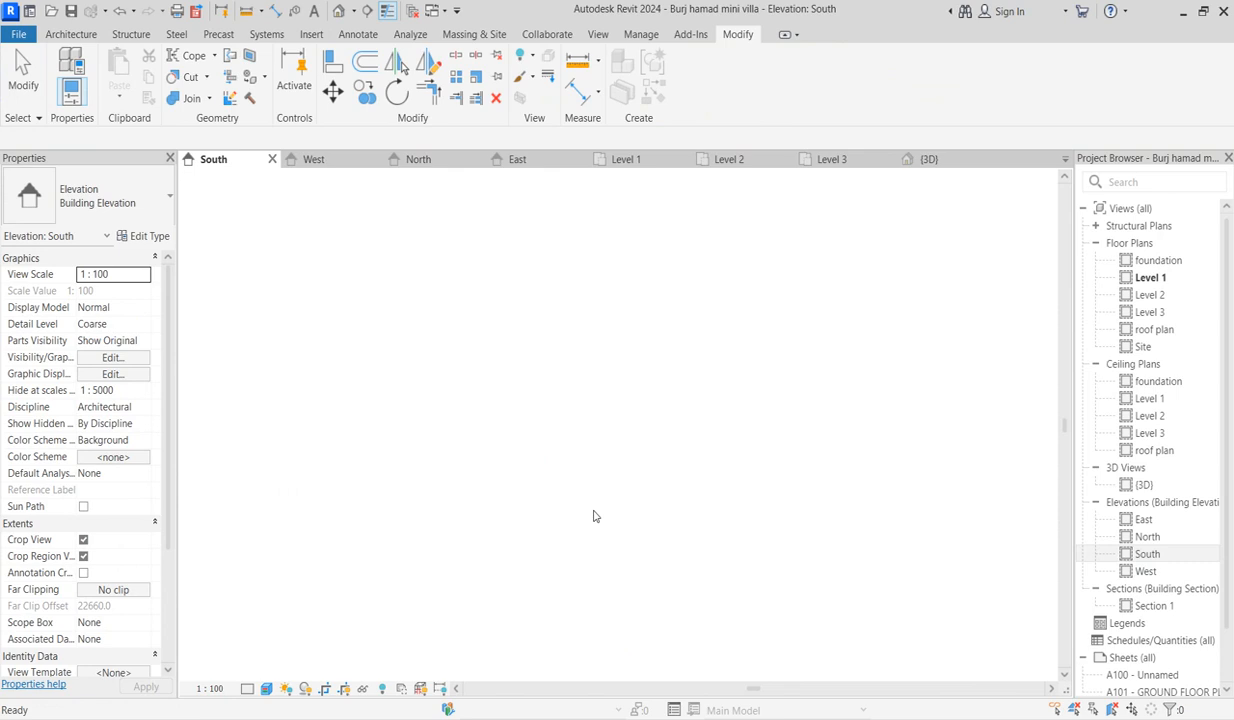
scroll(441, 526, "up", 2)
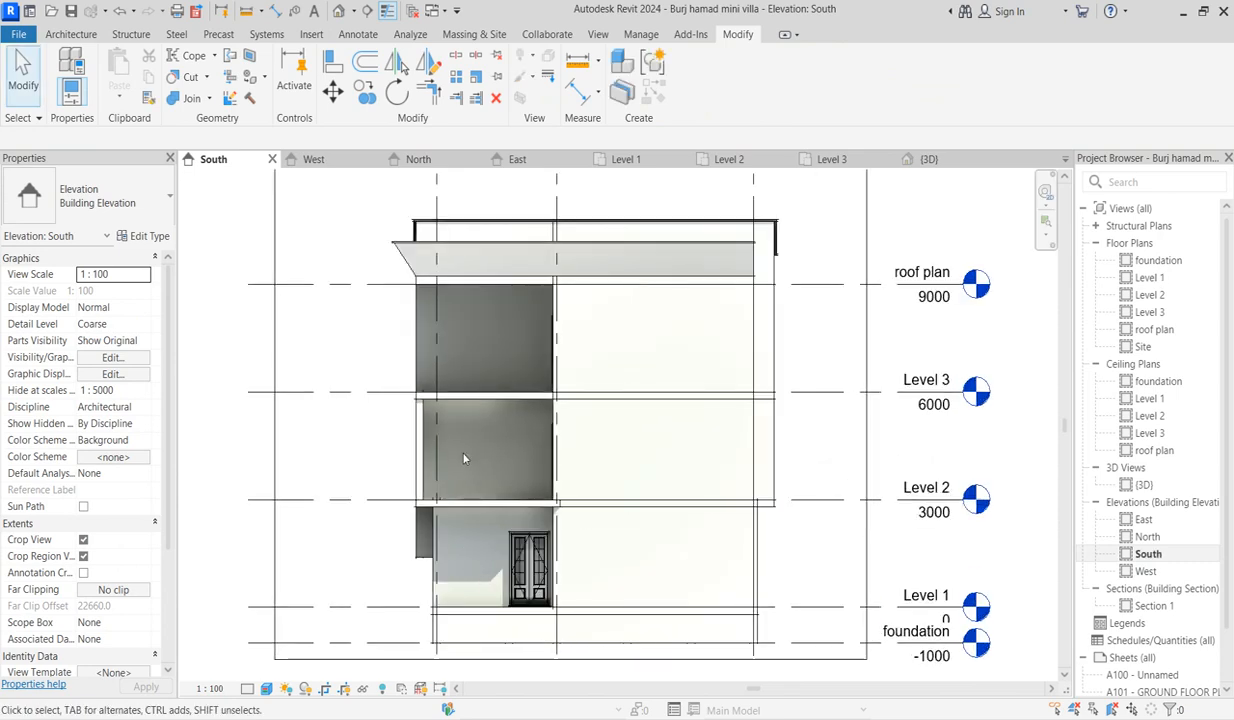
left_click_drag(445, 444, 494, 596)
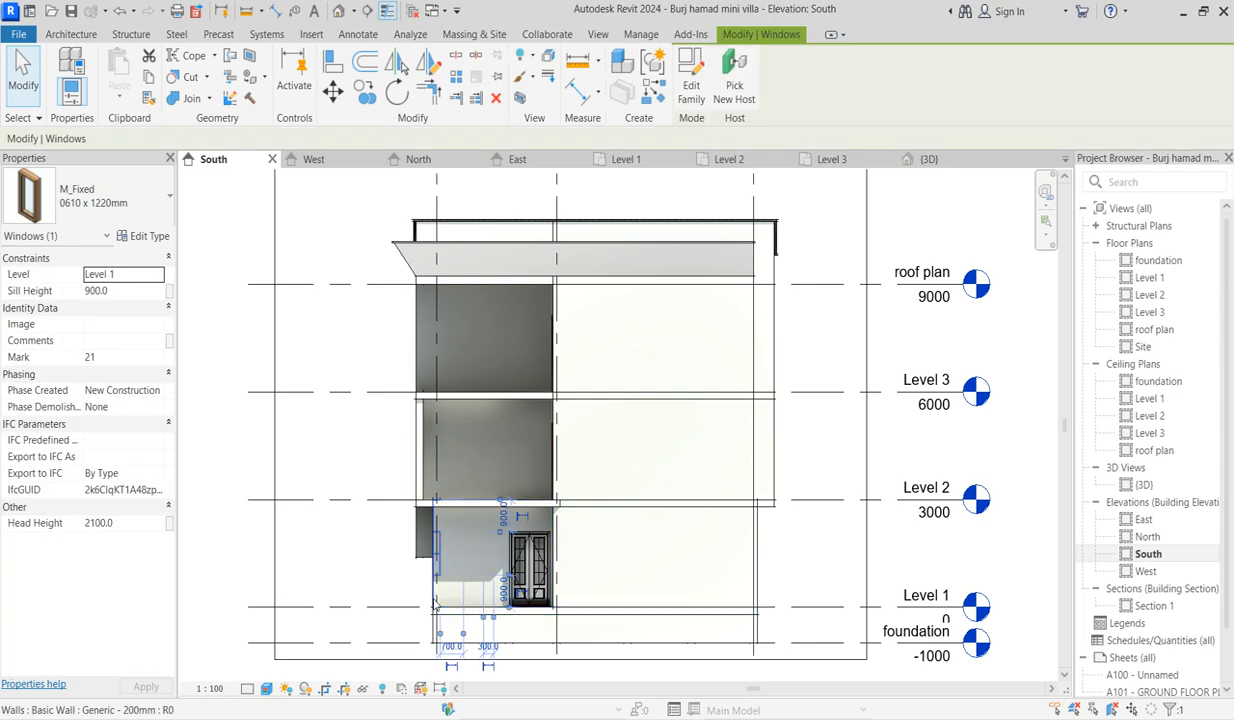
scroll(398, 613, "up", 2)
left_click(362, 586)
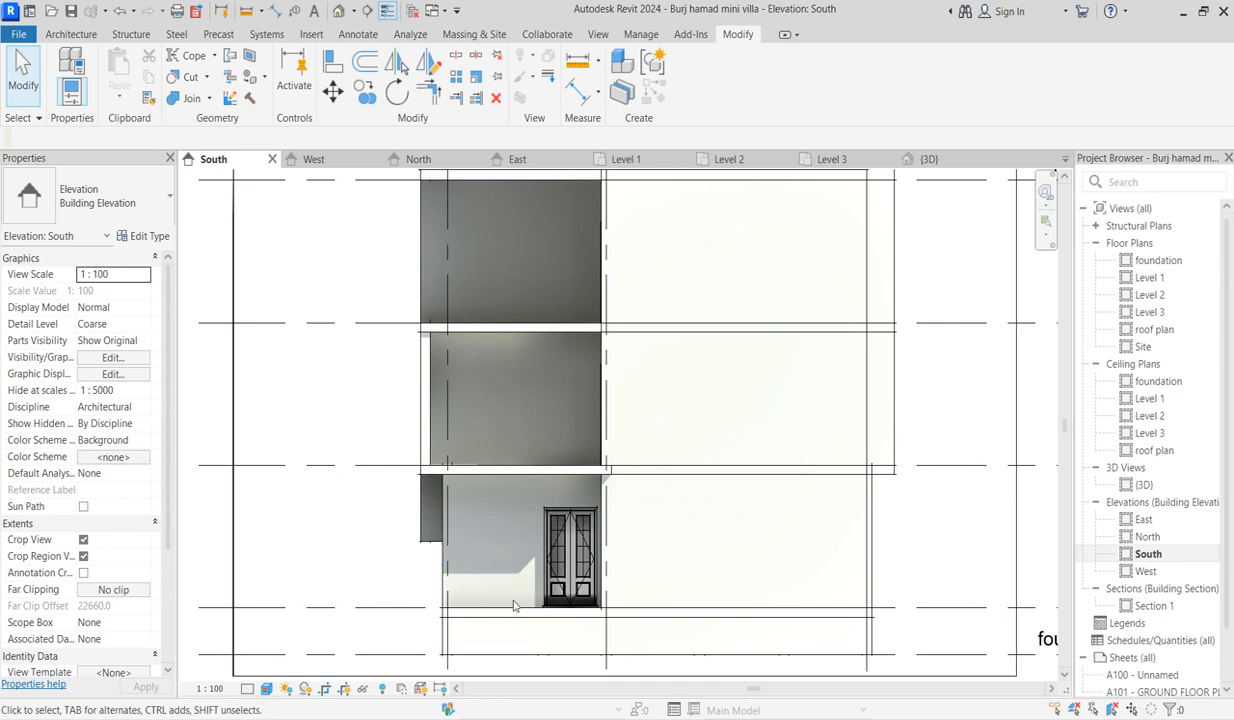
left_click_drag(474, 571, 493, 398)
scroll(497, 590, "up", 3)
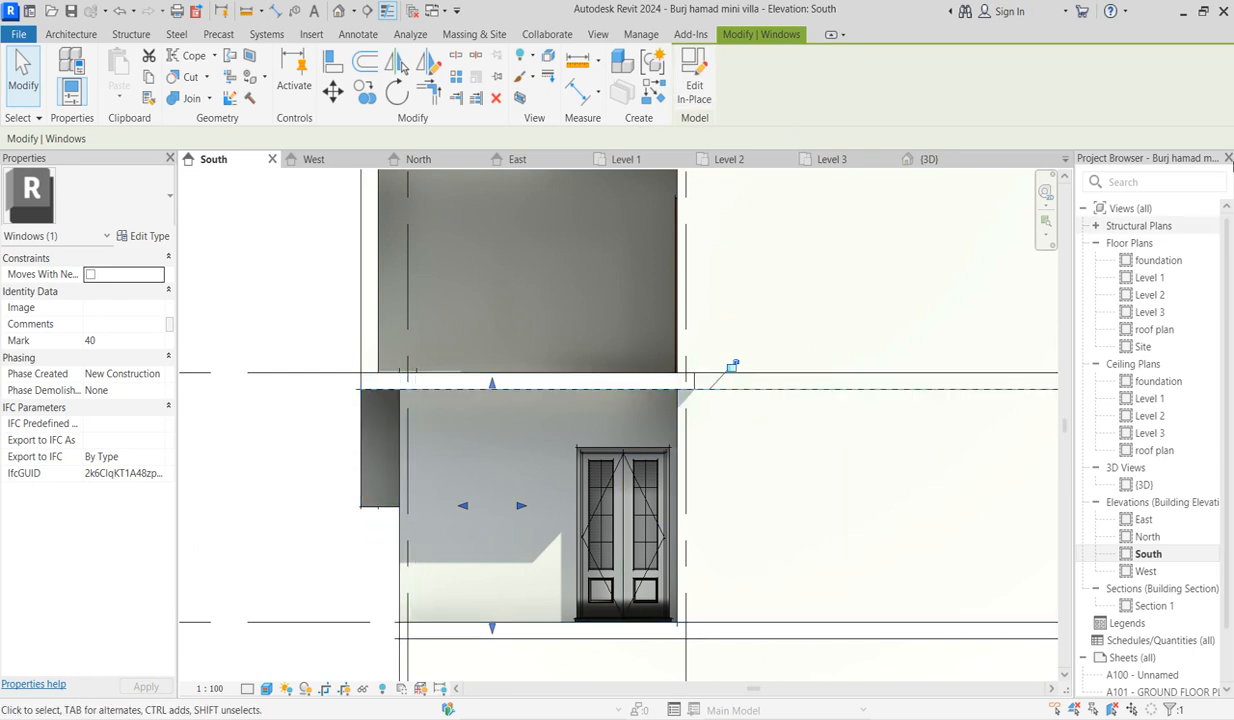
Open the profile of the anti room's exterior wall on grid A for editing in the South elevation.
double_click(1150, 277)
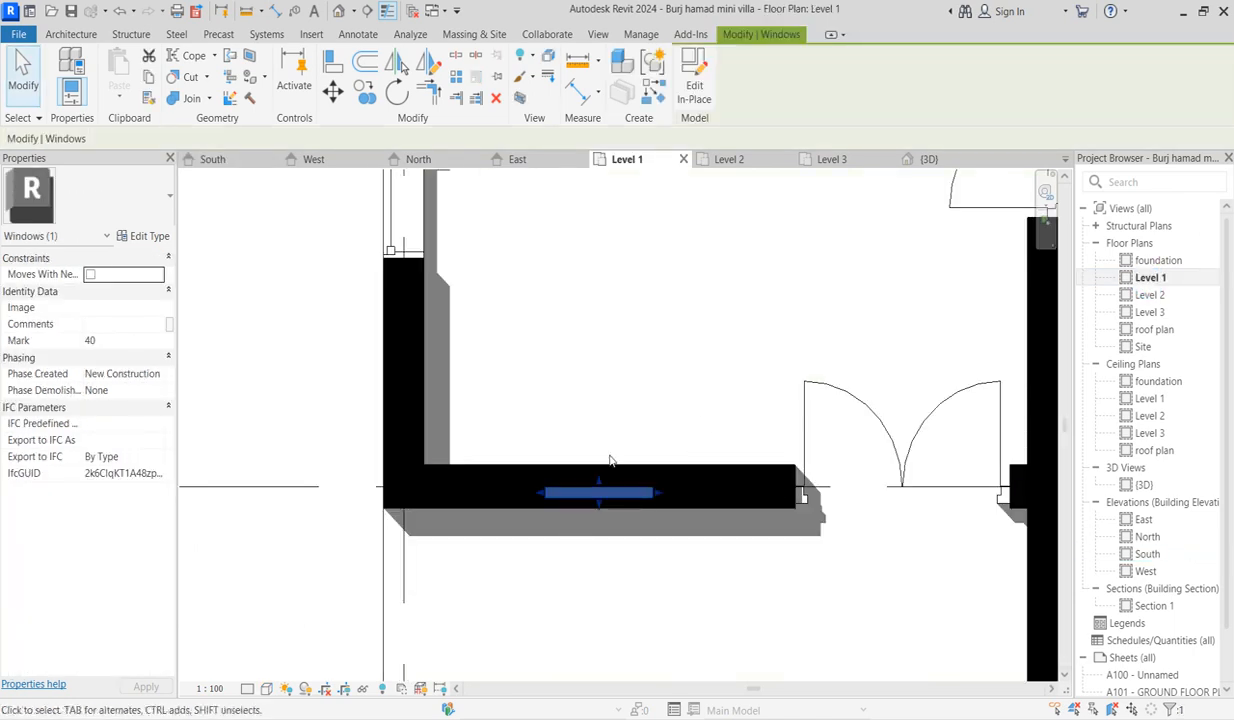
left_click(687, 470)
left_click(698, 78)
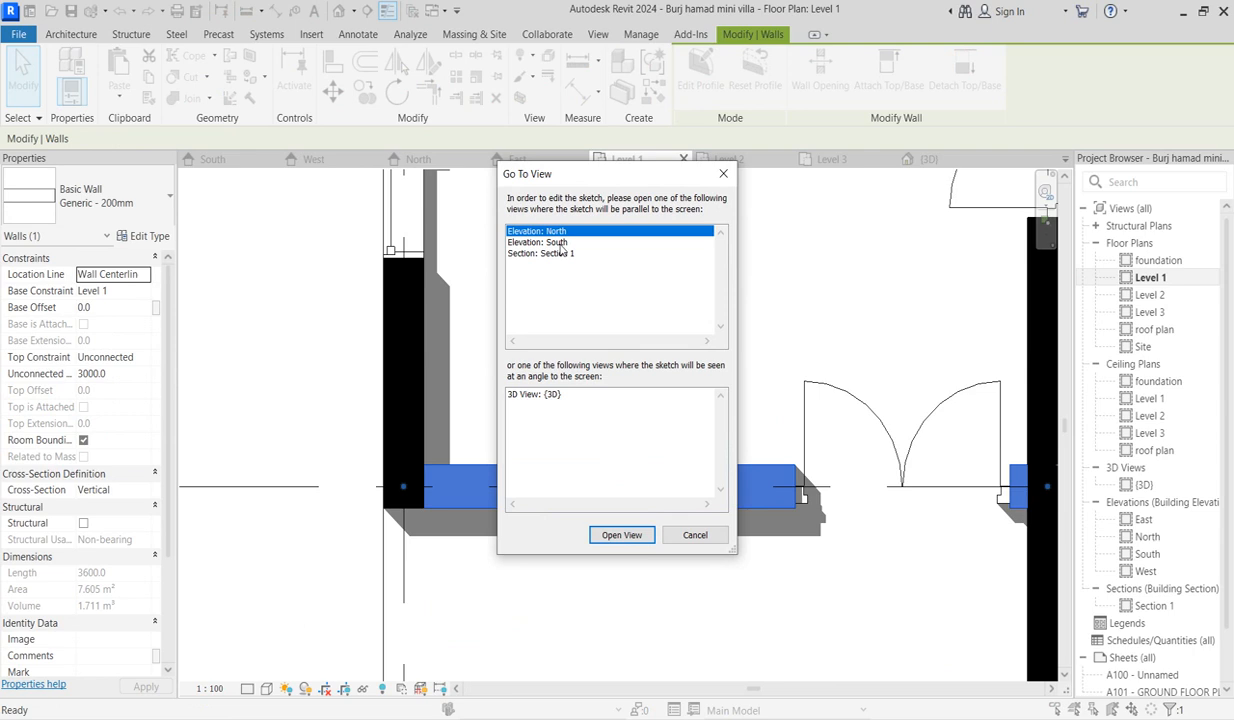
left_click(558, 243)
left_click(615, 536)
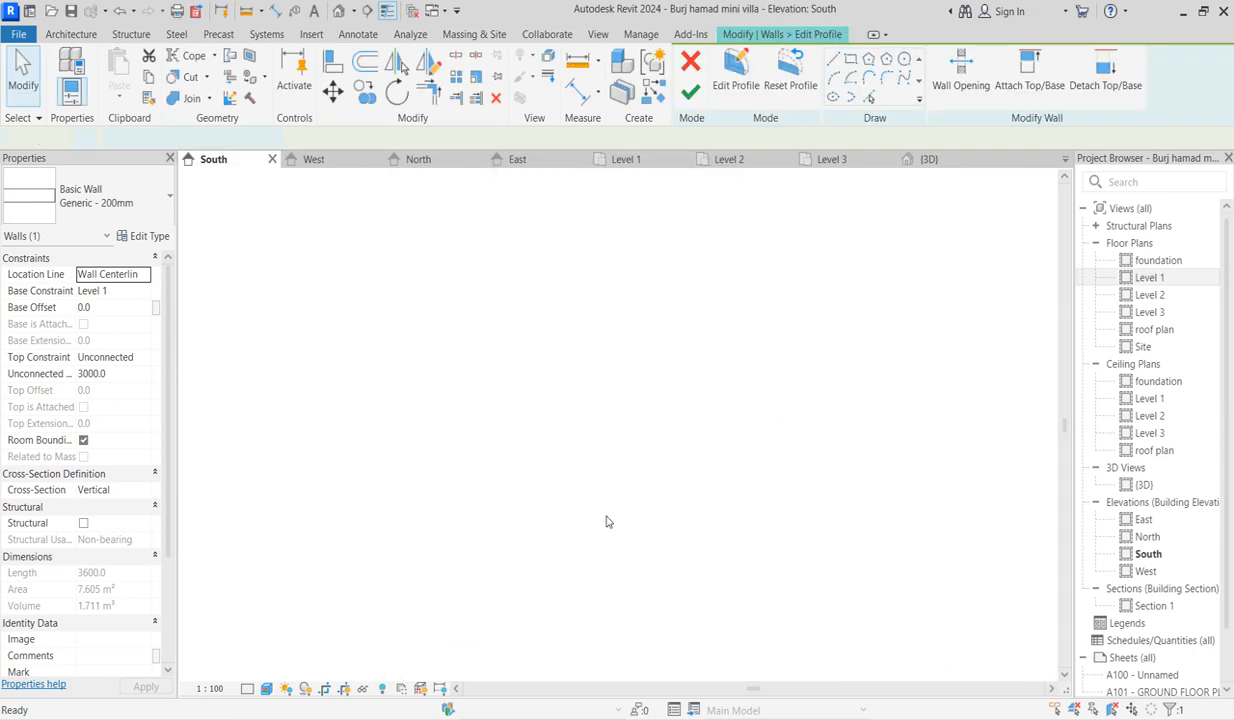
scroll(540, 495, "up", 1)
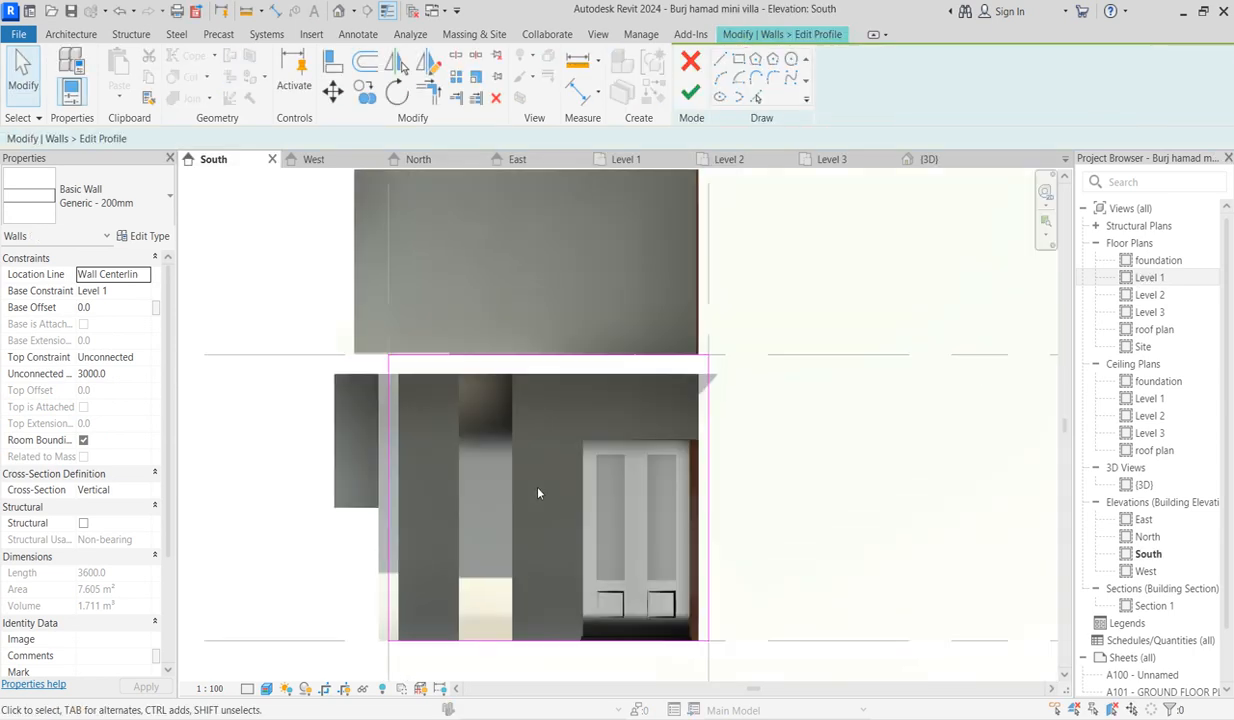
Draw a 600 x 2800 mm rectangular opening around the in-place window in the wall profile and try to finish the sketch.
left_click(737, 63)
left_click(459, 374)
left_click(512, 640)
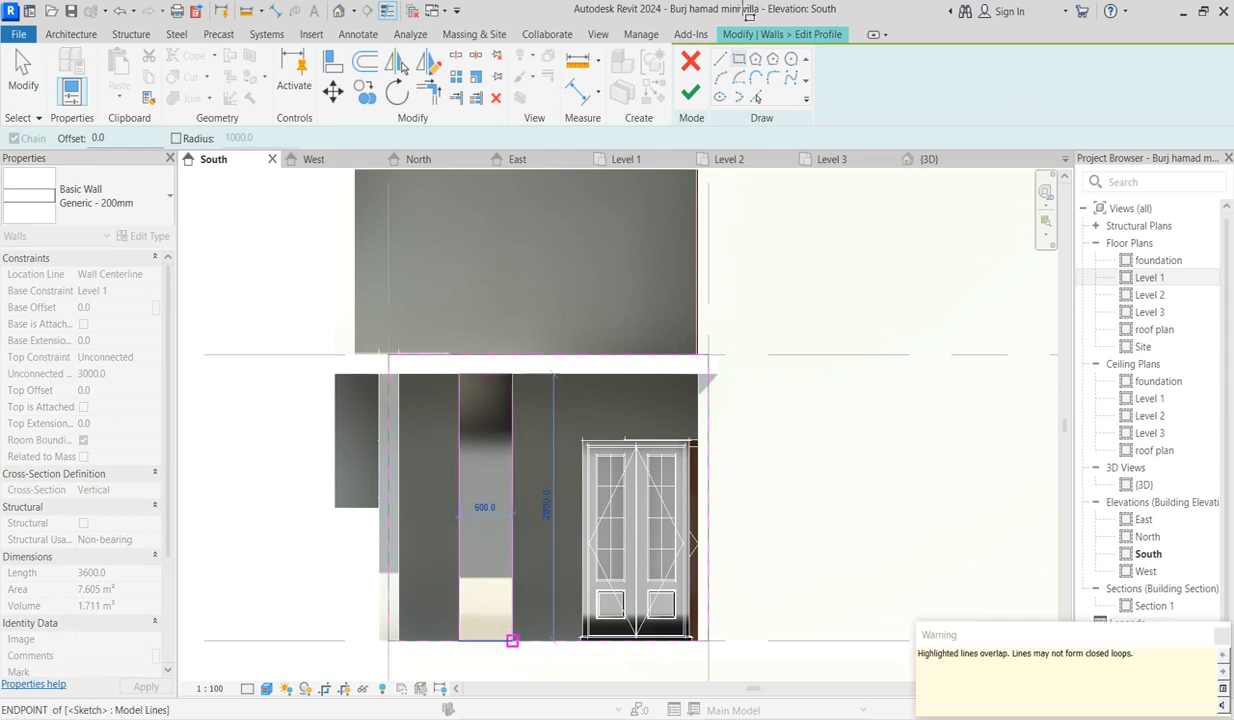
left_click(699, 91)
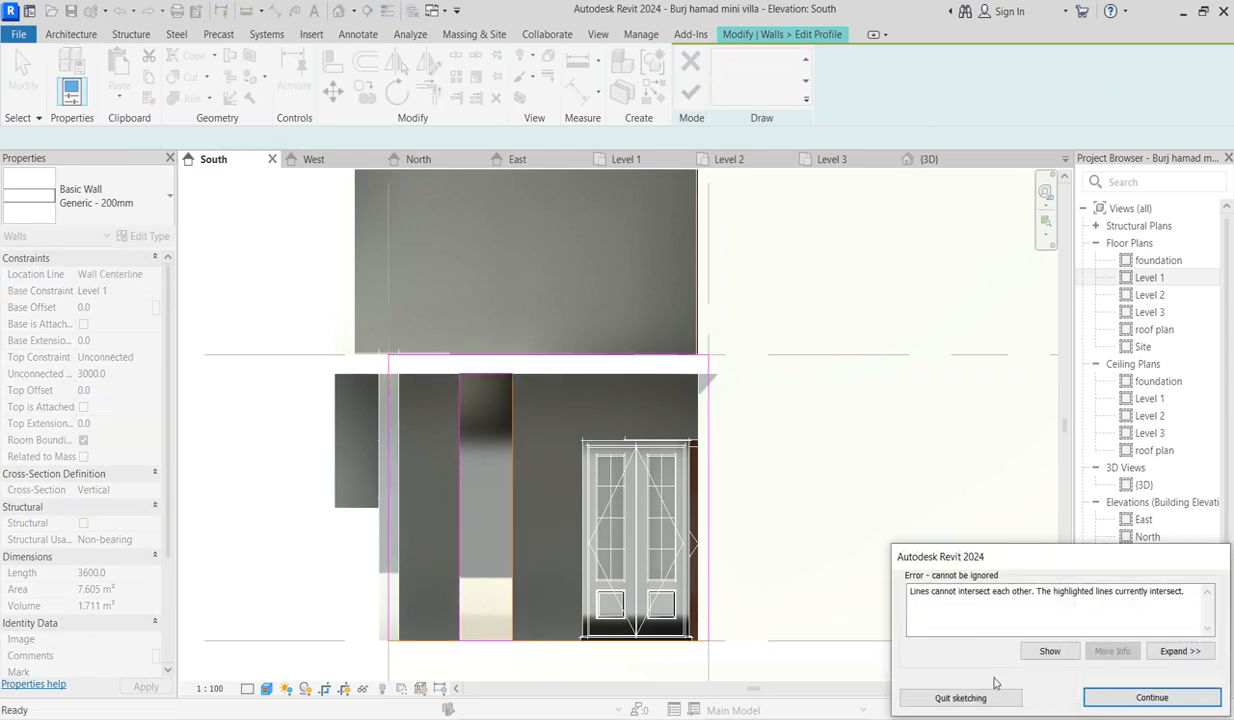
scroll(505, 380, "up", 2)
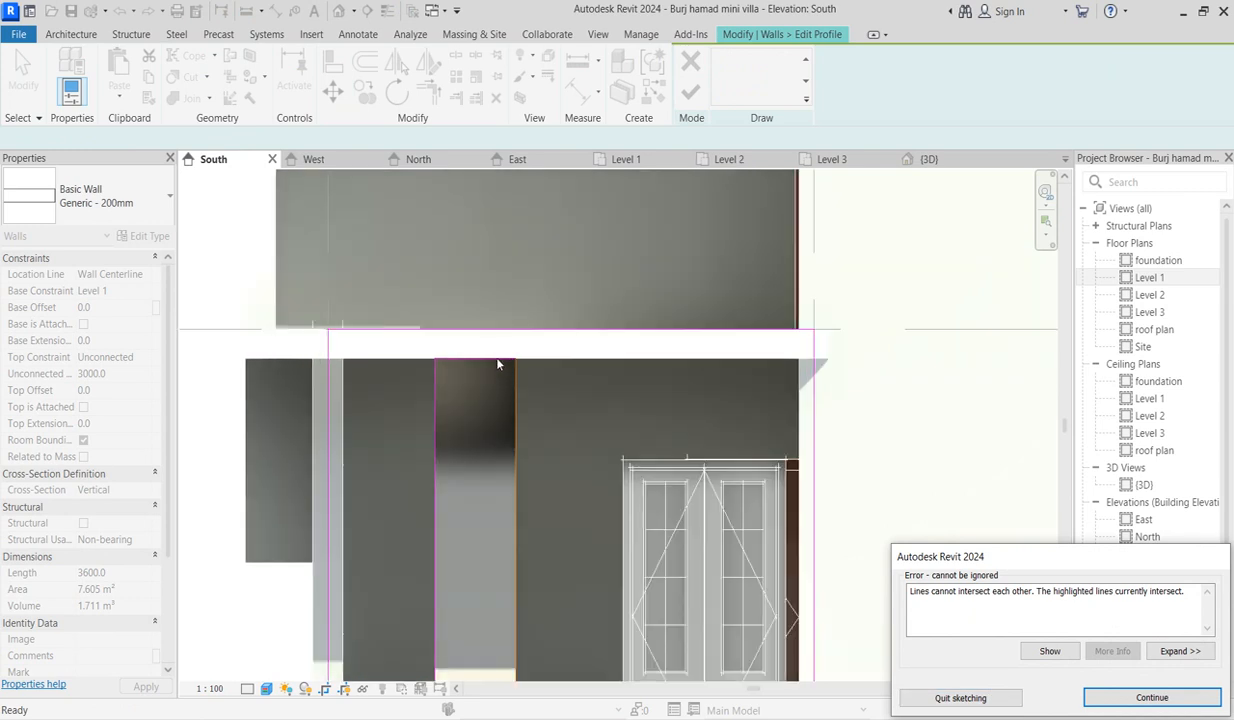
scroll(537, 611, "down", 2)
scroll(501, 596, "up", 2)
left_click(389, 485)
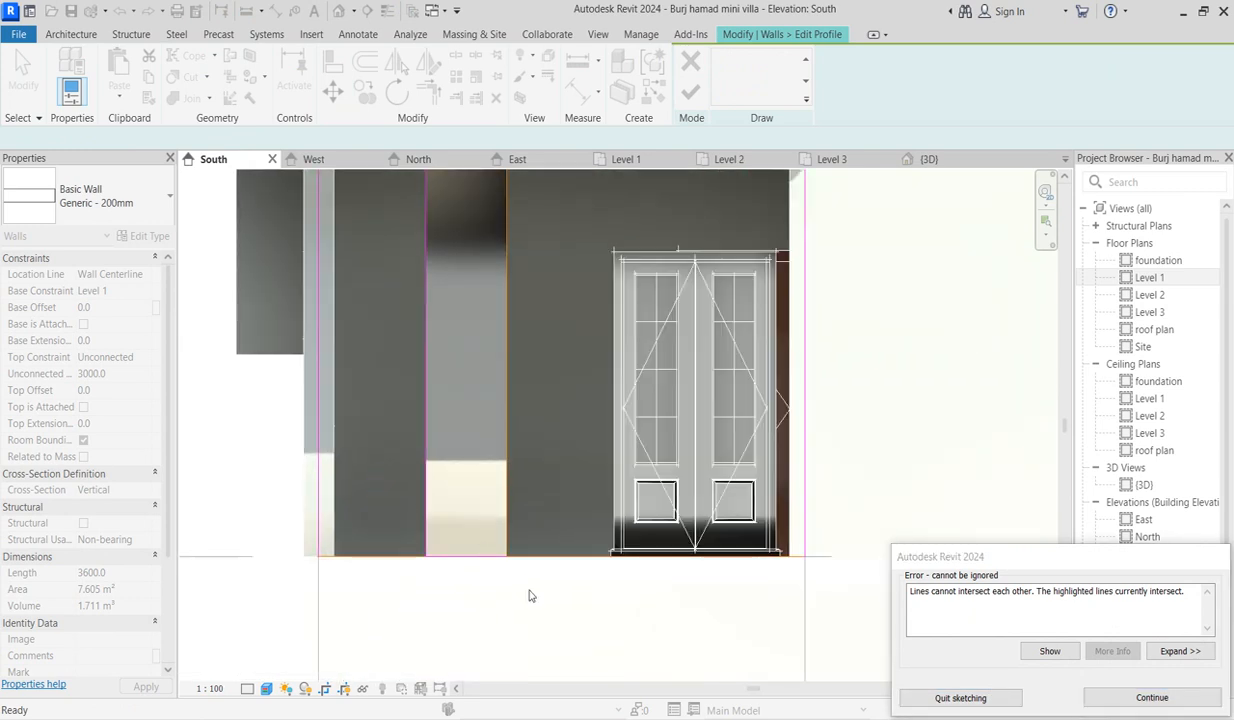
left_click(1156, 703)
left_click(390, 510)
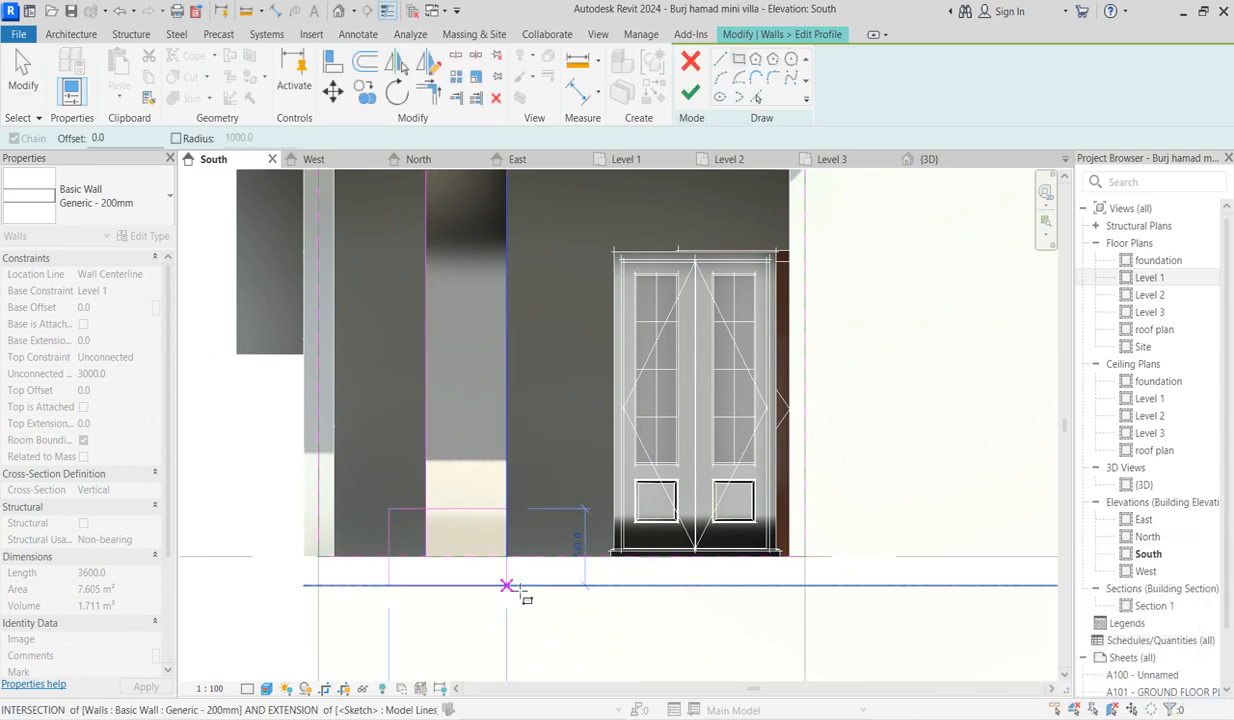
key("Escape")
key("Escape")
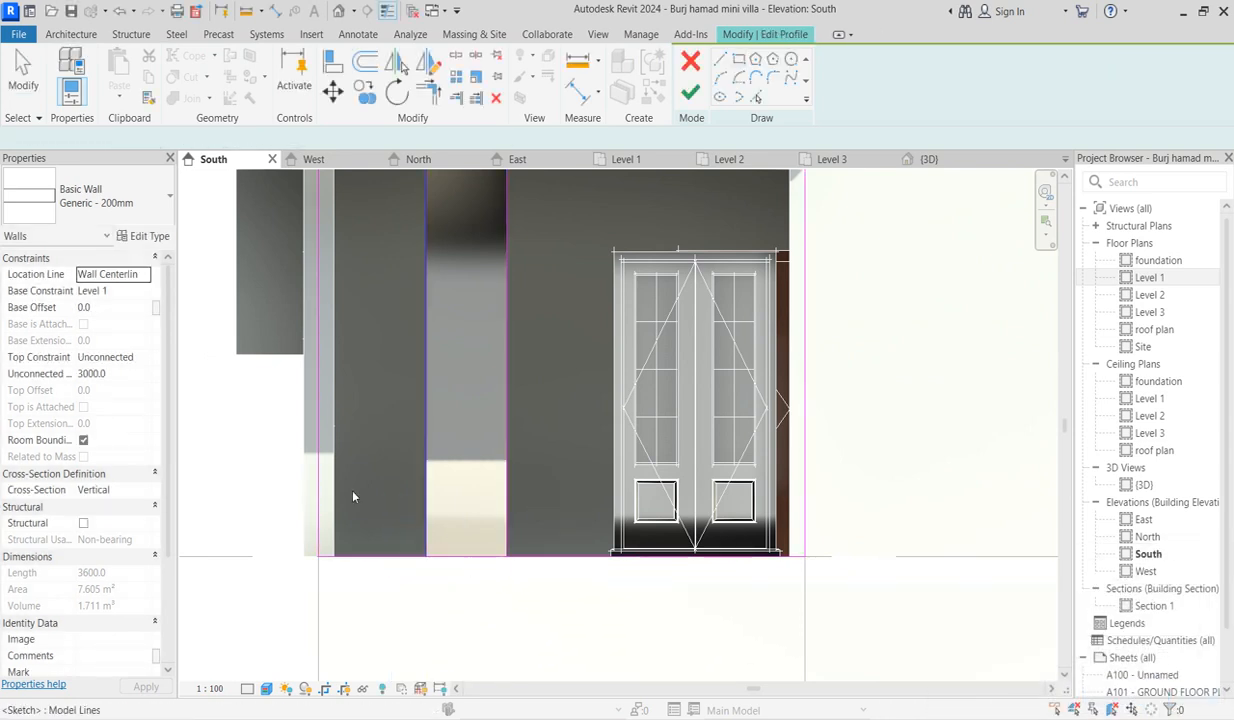
Nudge the opening's bottom edge slightly above the wall base in the profile sketch and finish the profile edit.
left_click_drag(375, 499, 534, 598)
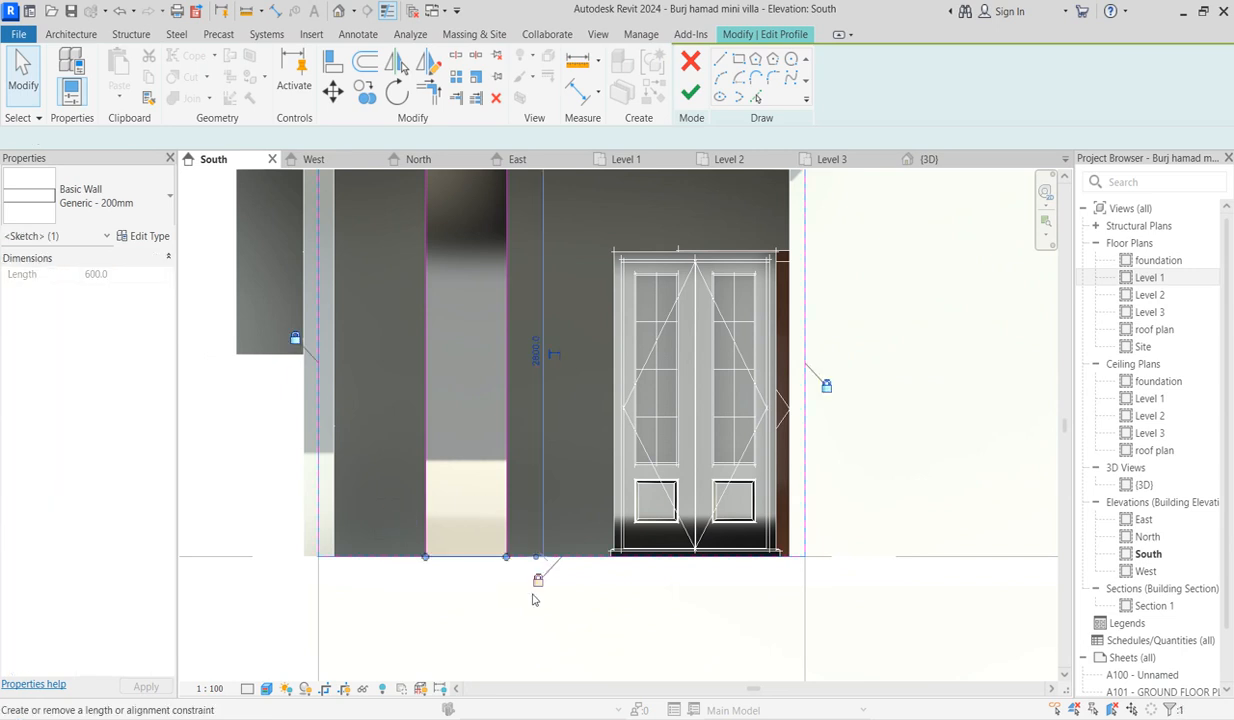
key("Up")
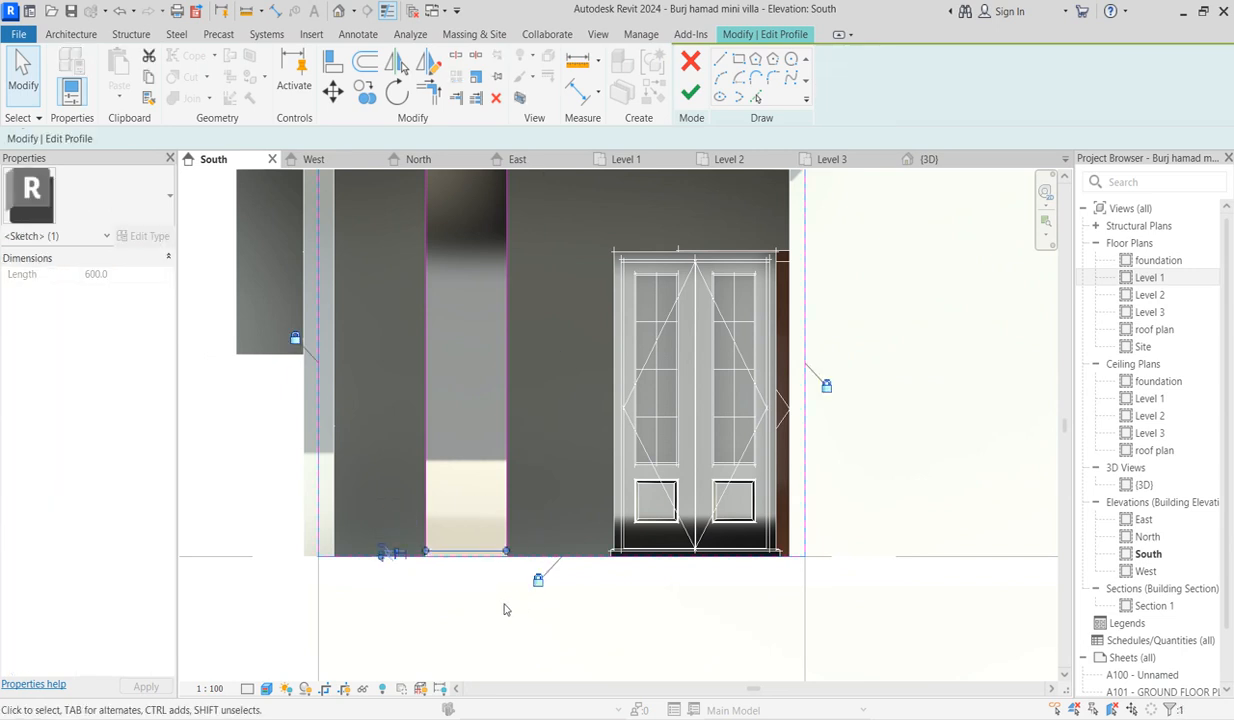
left_click(686, 93)
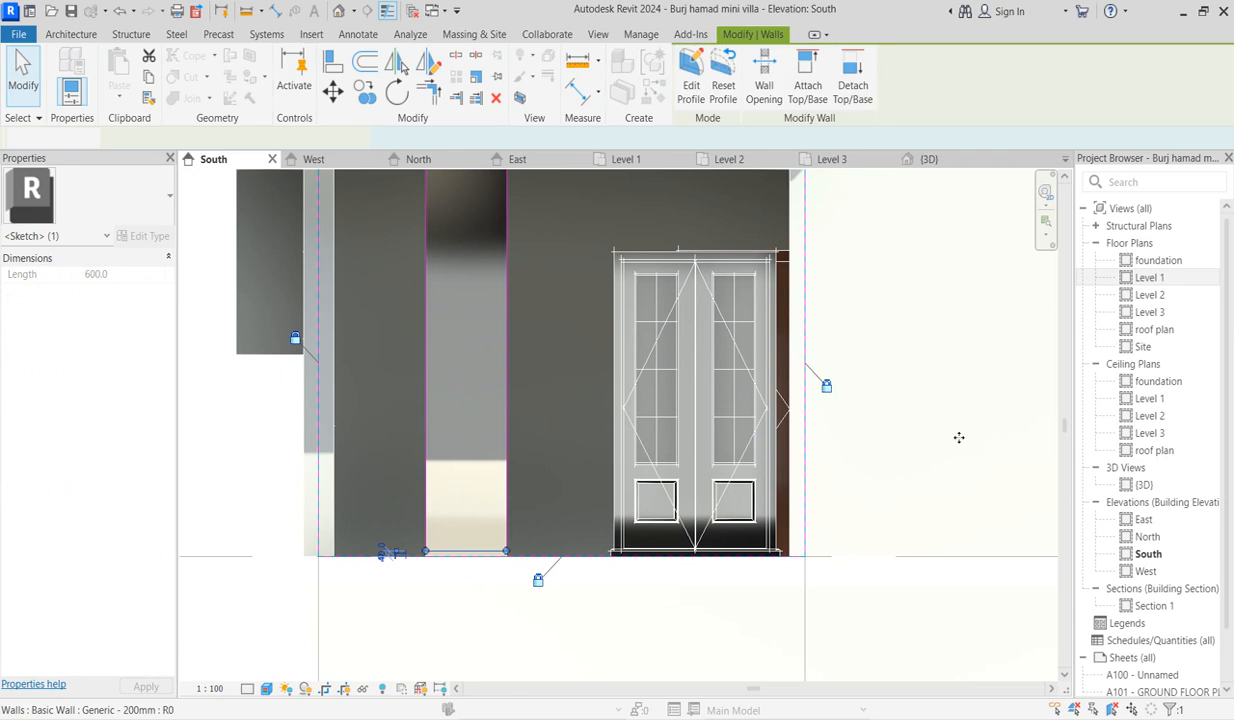
left_click(925, 405)
scroll(465, 503, "down", 2)
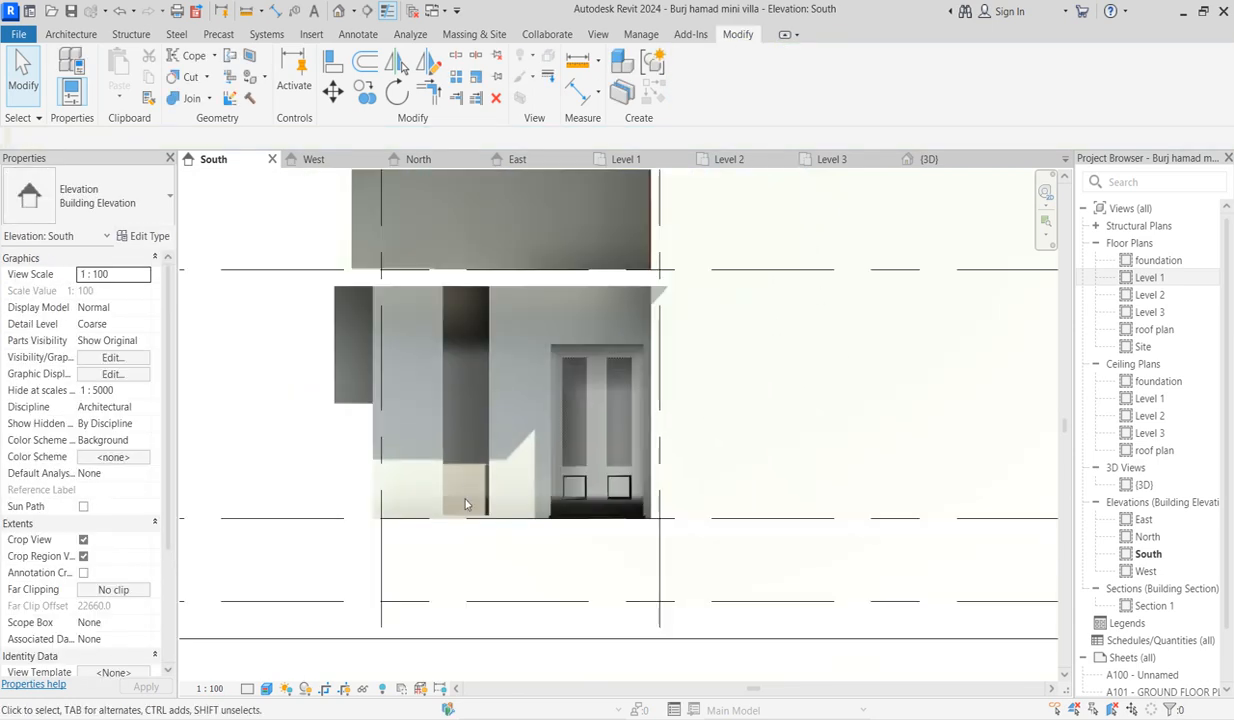
scroll(521, 347, "down", 3)
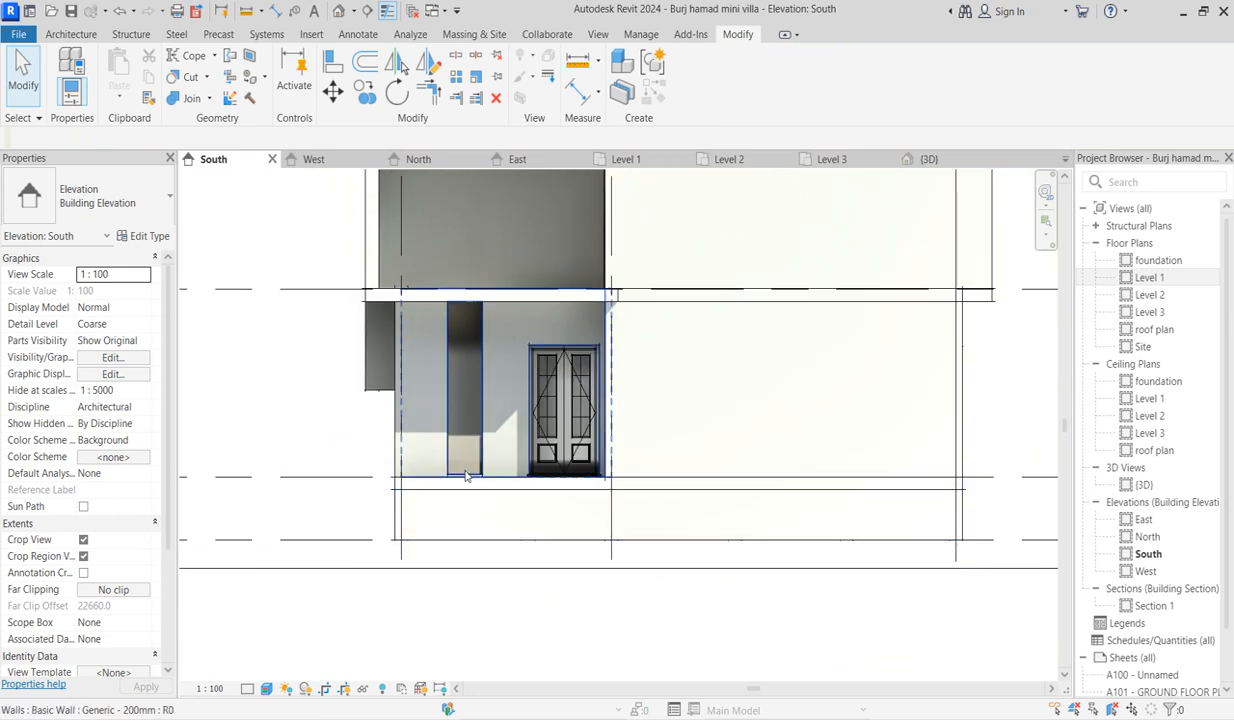
left_click(465, 472)
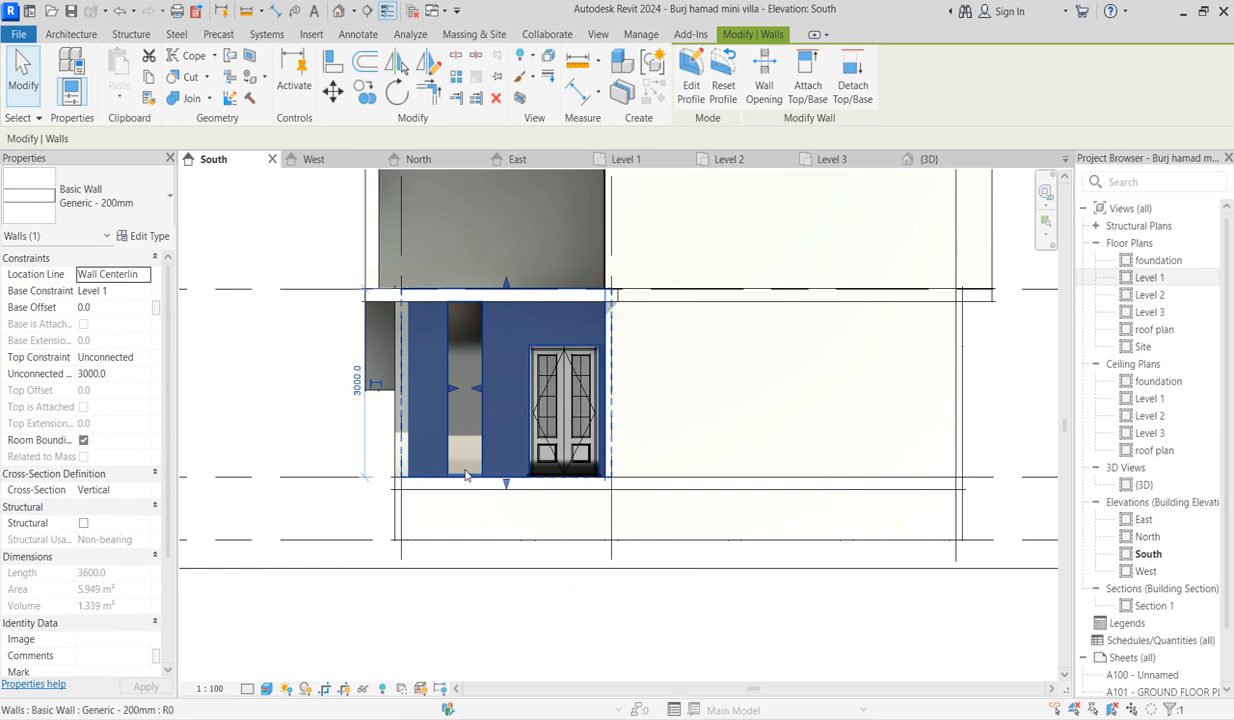
left_click(208, 390)
In the Level 1 floor plan, start a new in-place Casework component named Casework 1.
double_click(1150, 277)
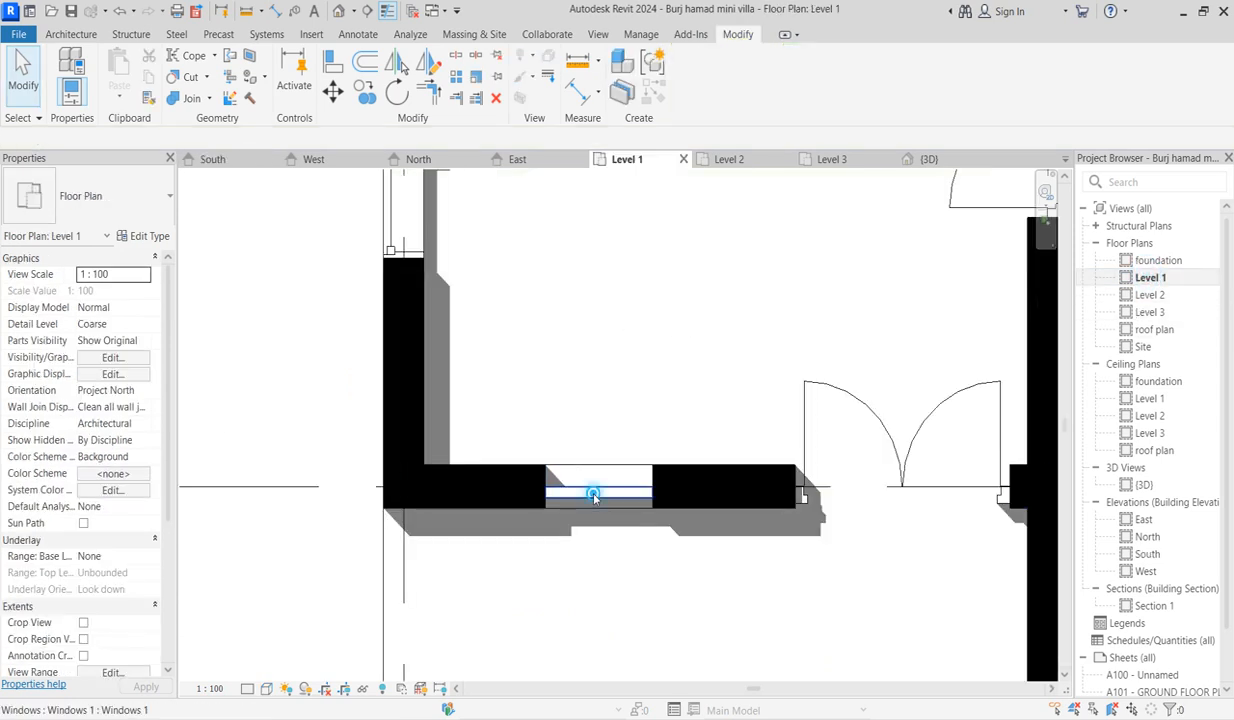
left_click(593, 495)
scroll(470, 400, "down", 2)
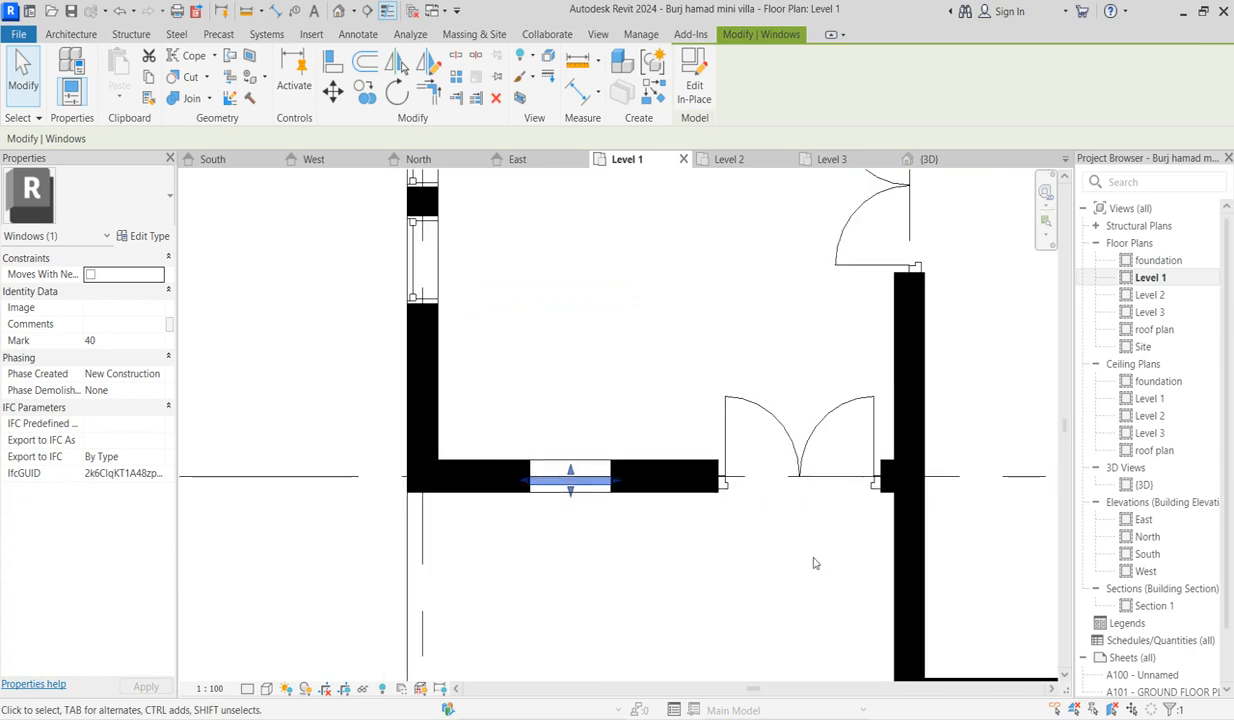
left_click(764, 580)
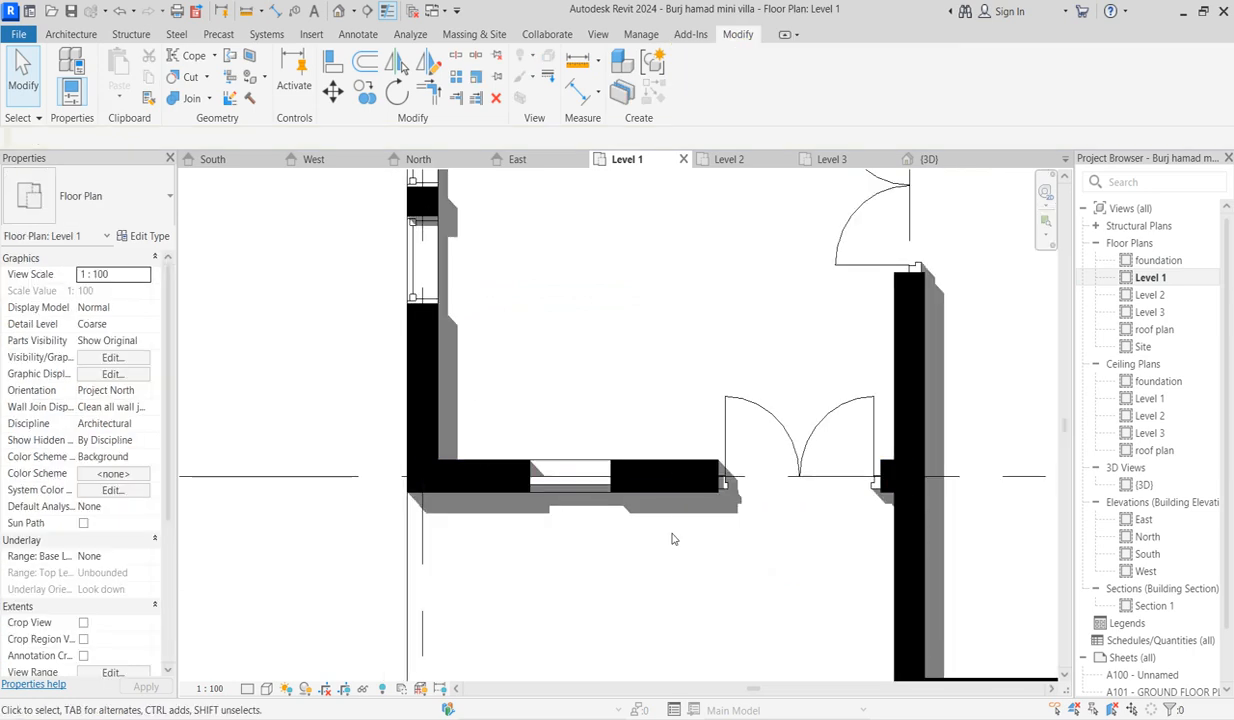
scroll(504, 376, "down", 2)
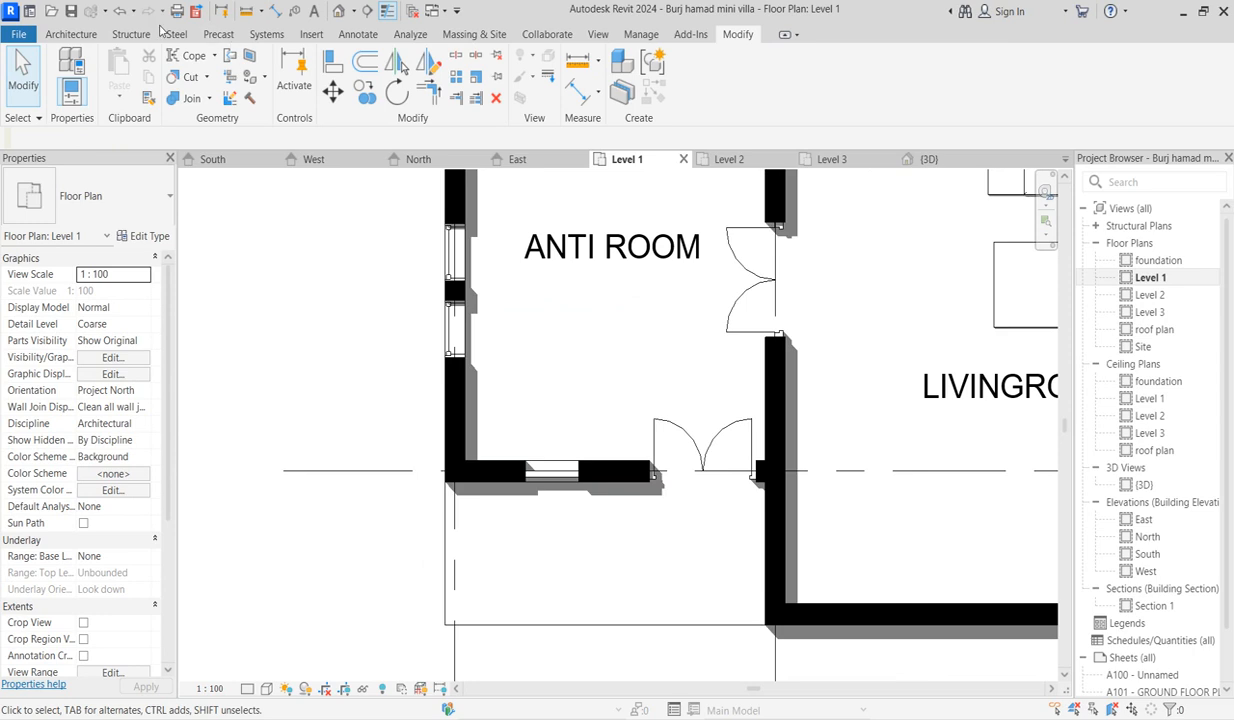
left_click(72, 33)
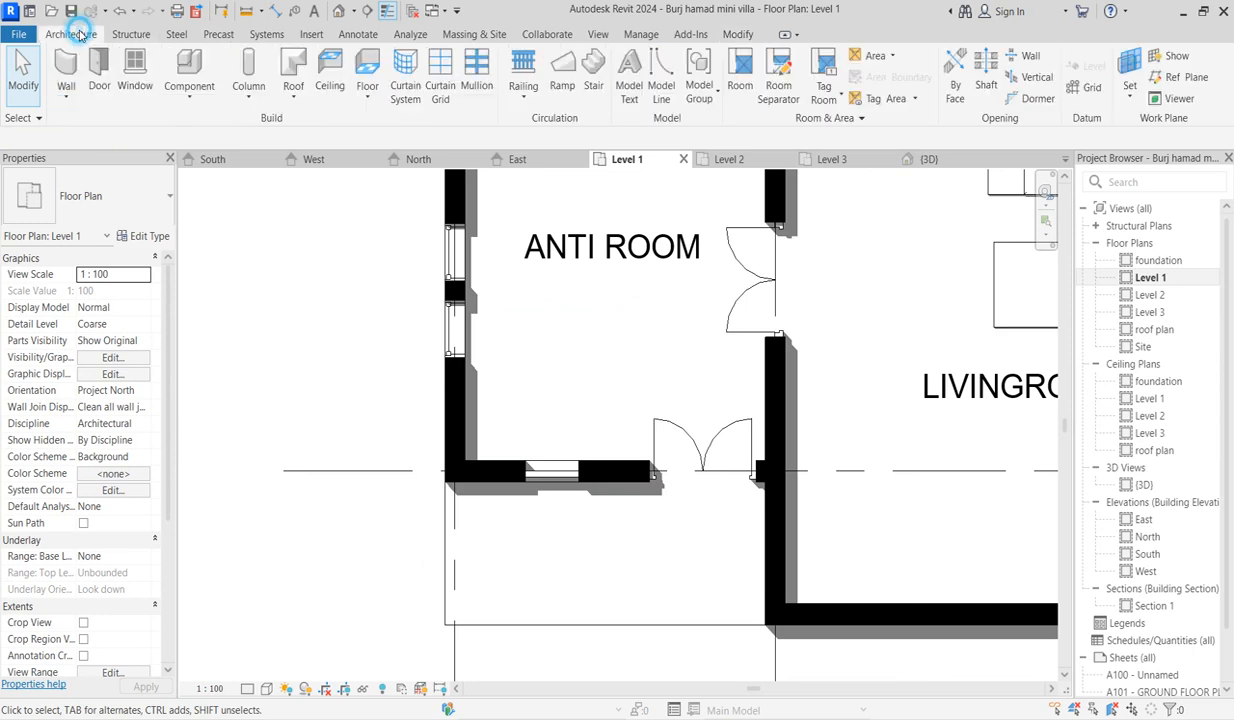
left_click(187, 60)
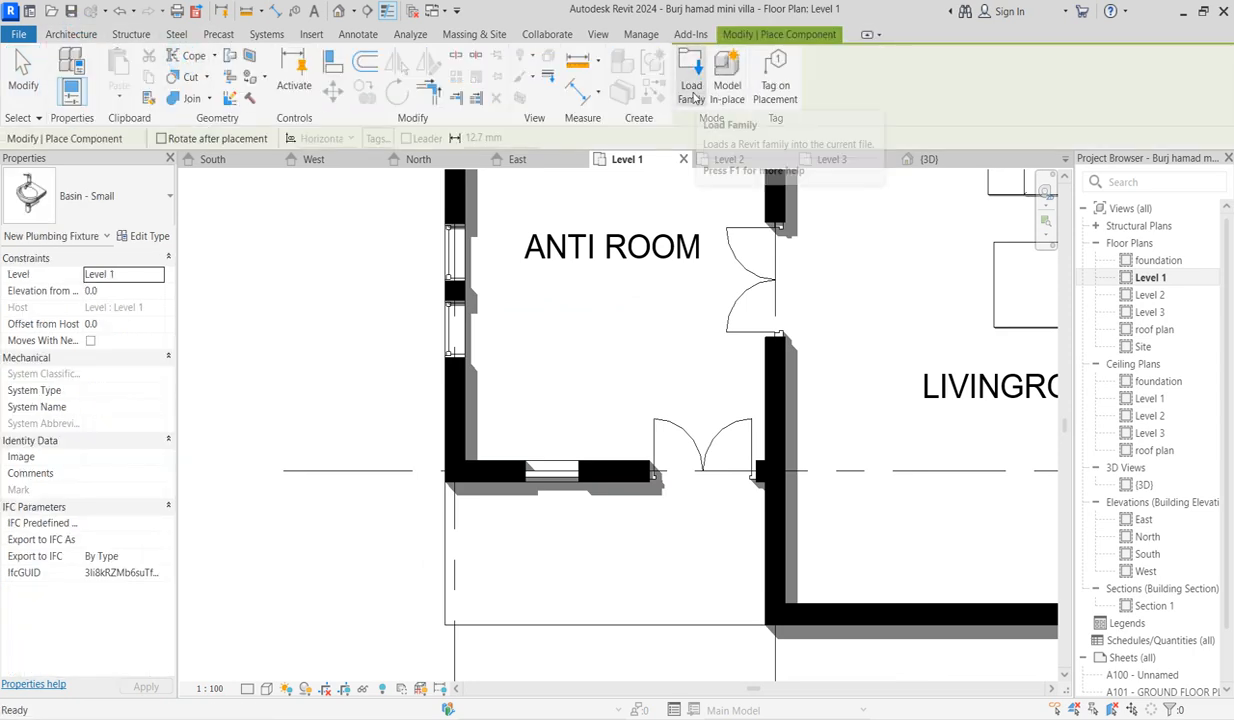
left_click(726, 80)
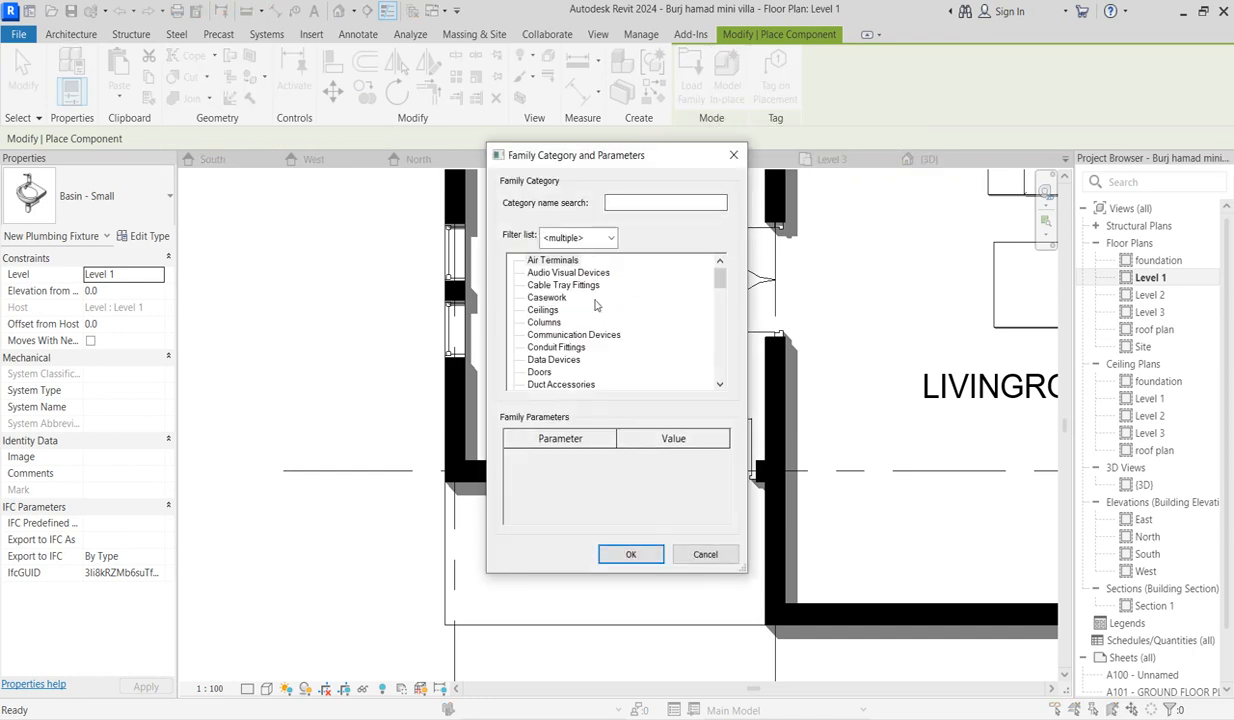
left_click(659, 558)
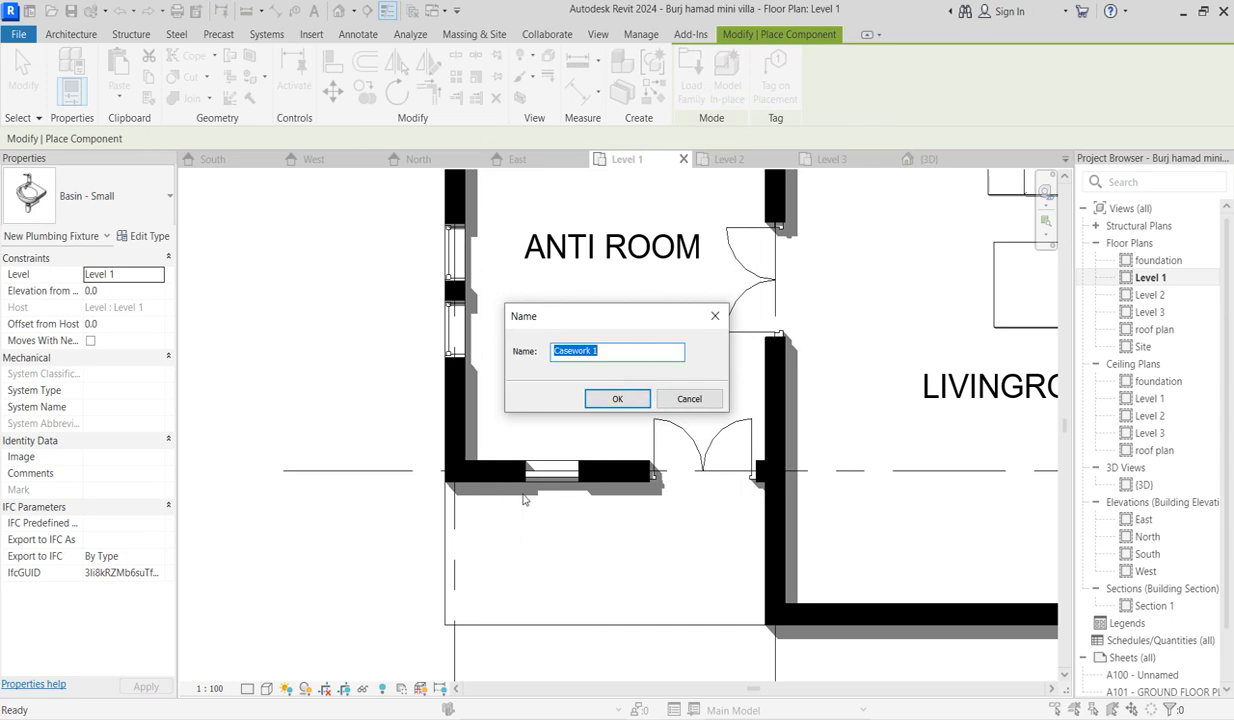
left_click(617, 399)
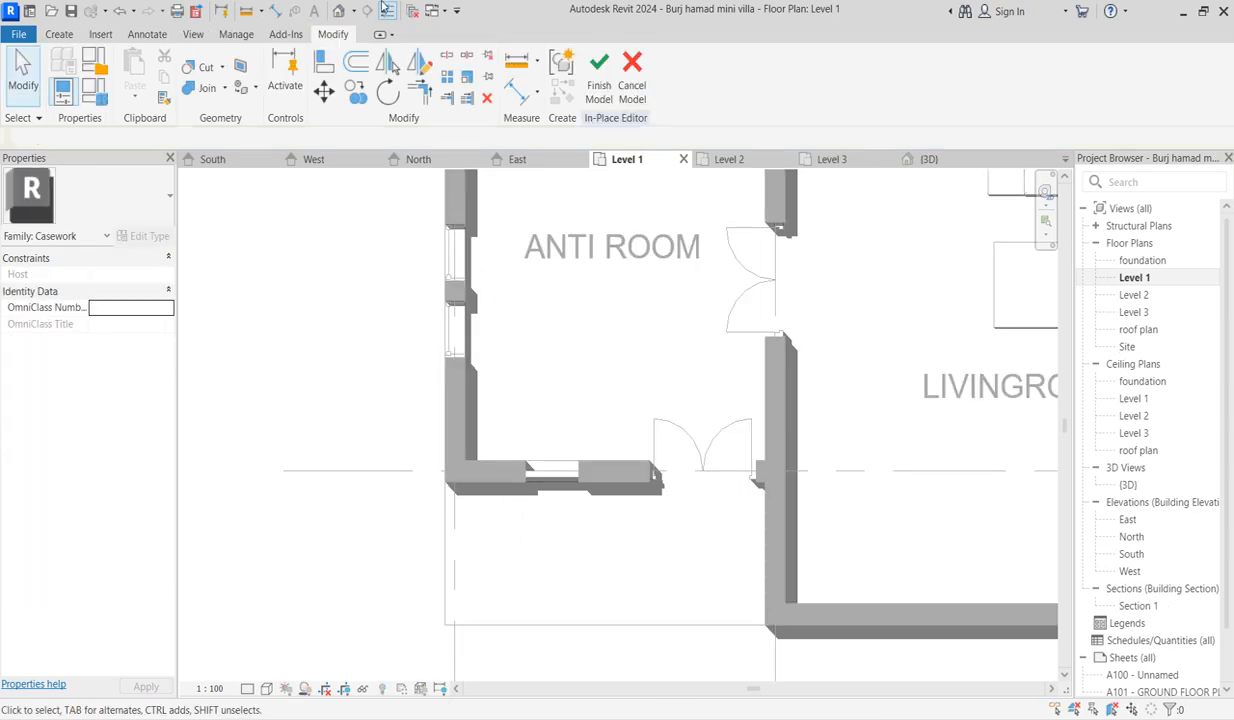
Start an extrusion and sketch a rectangle about 60 x 120 mm against the anti room wall's outer face at grid 1.
left_click(52, 35)
left_click(134, 75)
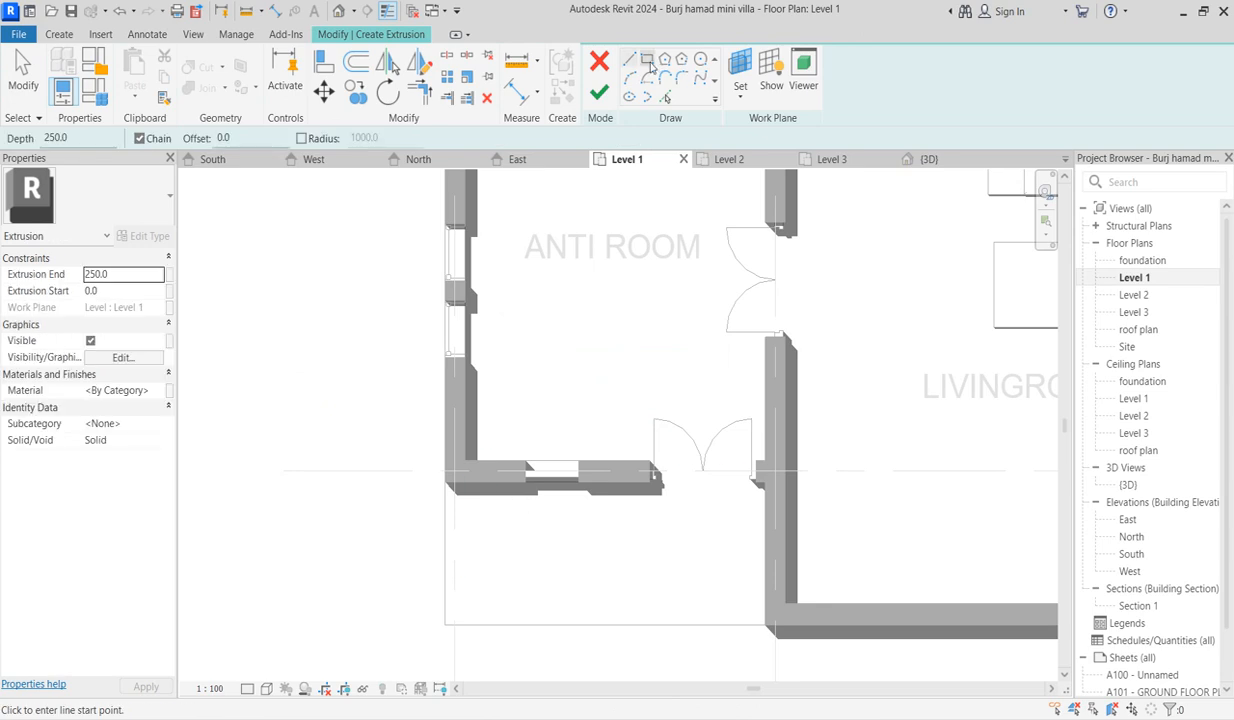
scroll(445, 490, "up", 3)
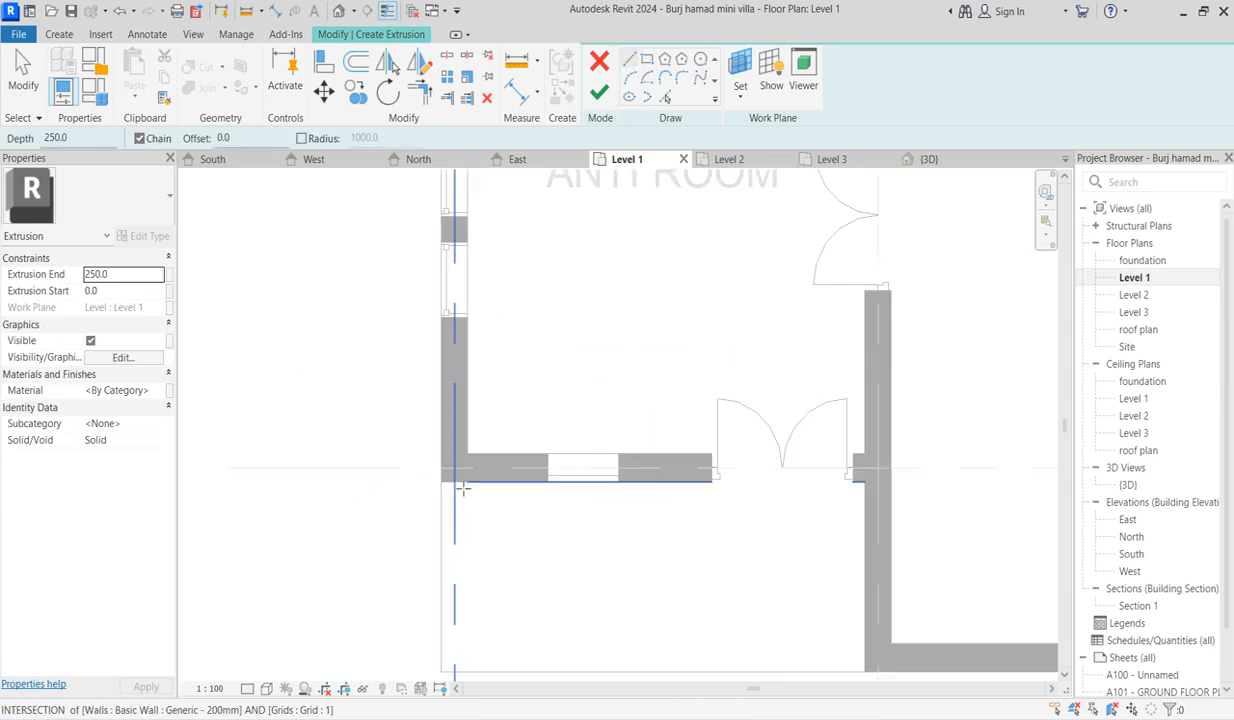
scroll(442, 488, "up", 2)
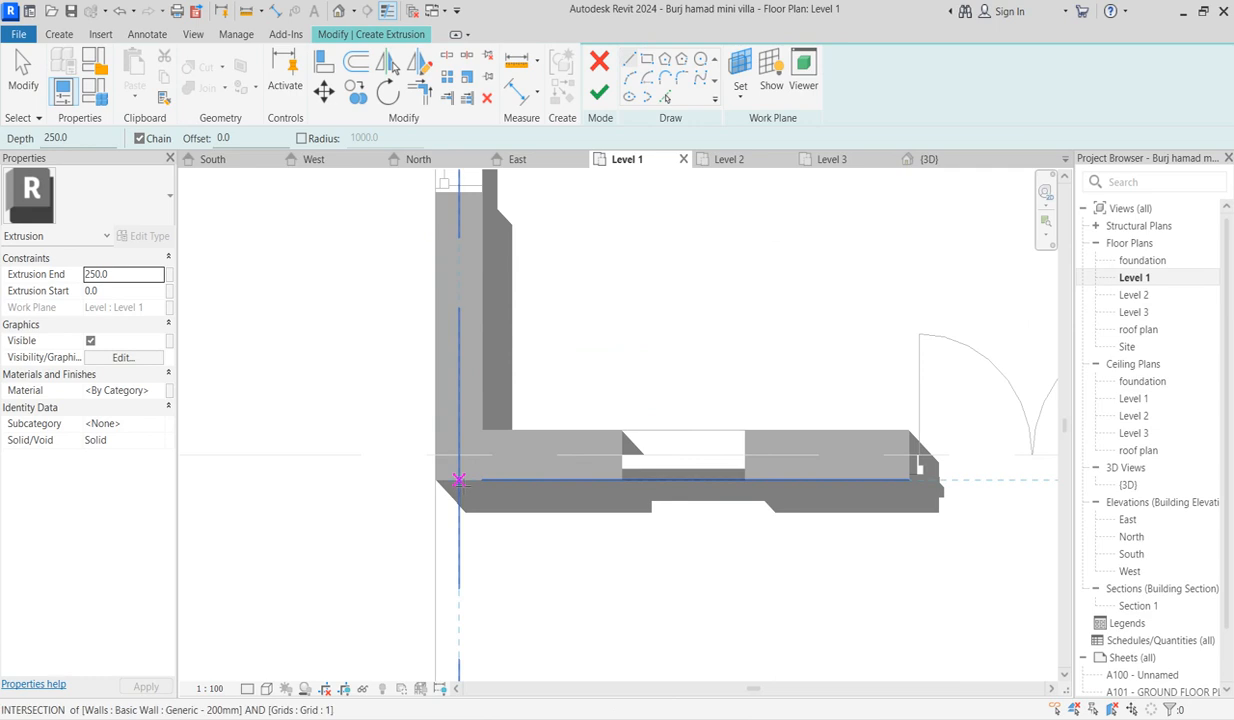
left_click(459, 481)
left_click(461, 506)
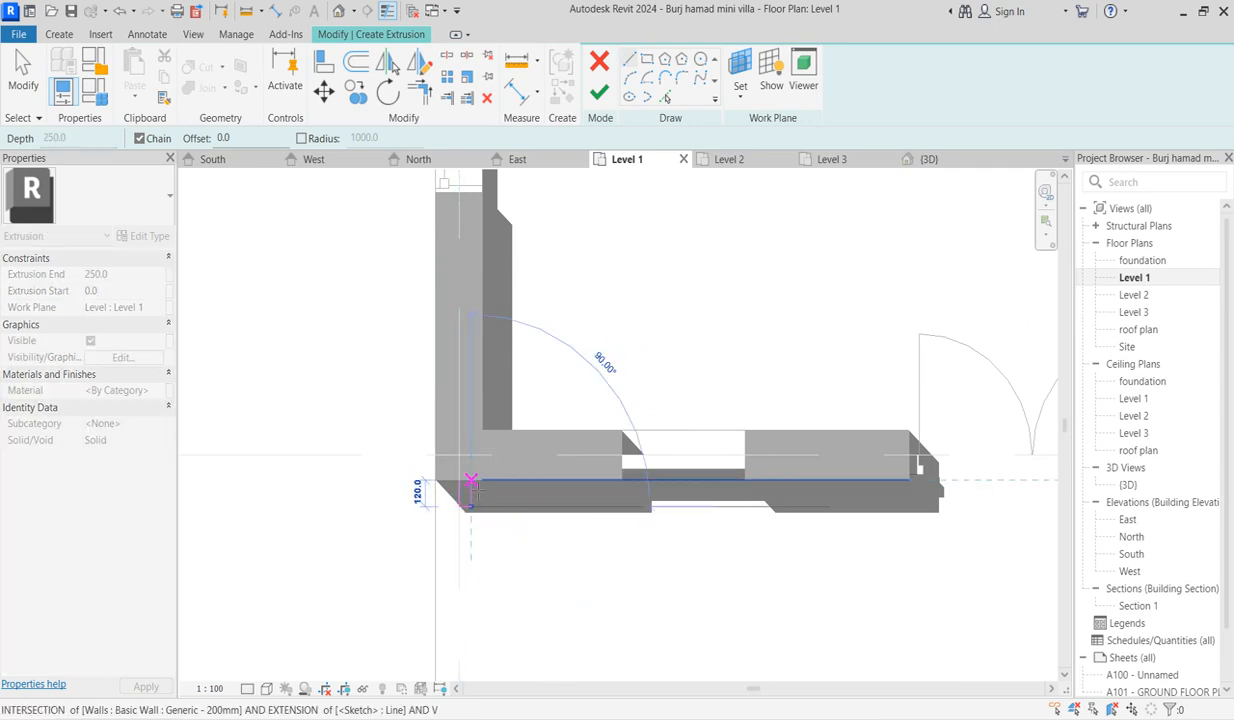
left_click(459, 481)
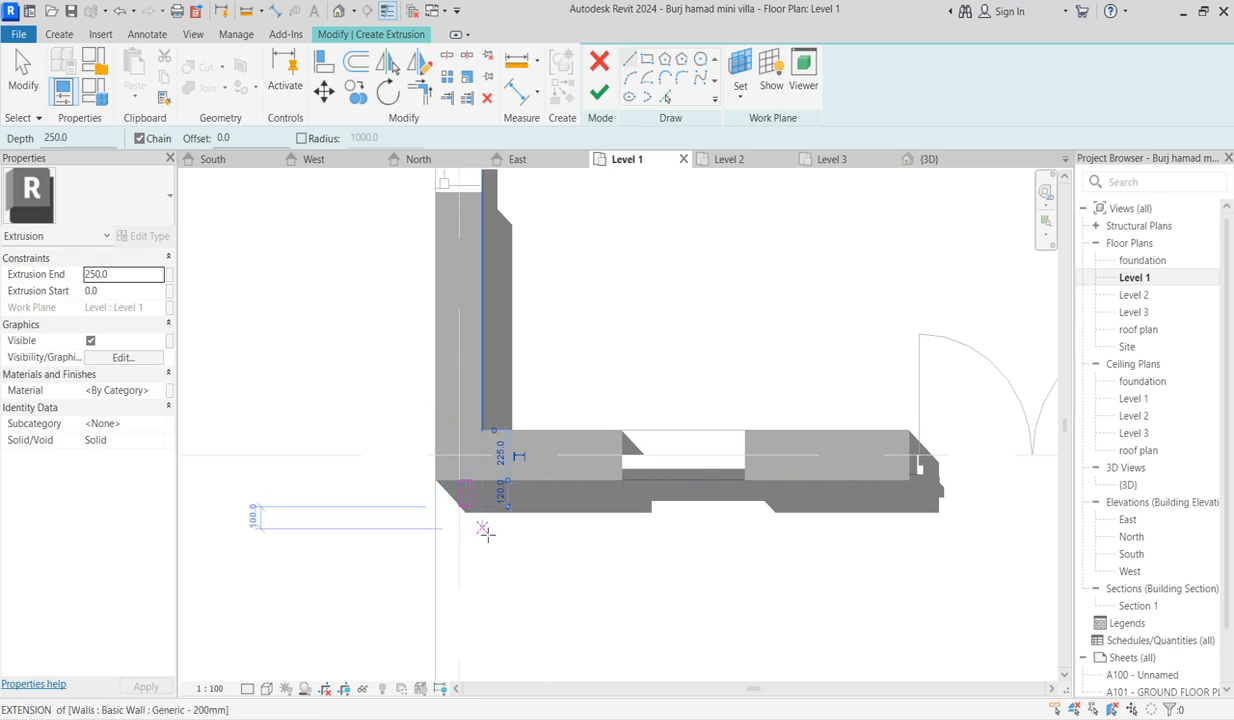
Set the sketched rectangle's width to 40 mm by moving its long edge farther from the grid.
scroll(483, 510, "up", 3)
key("Escape")
left_click(463, 496)
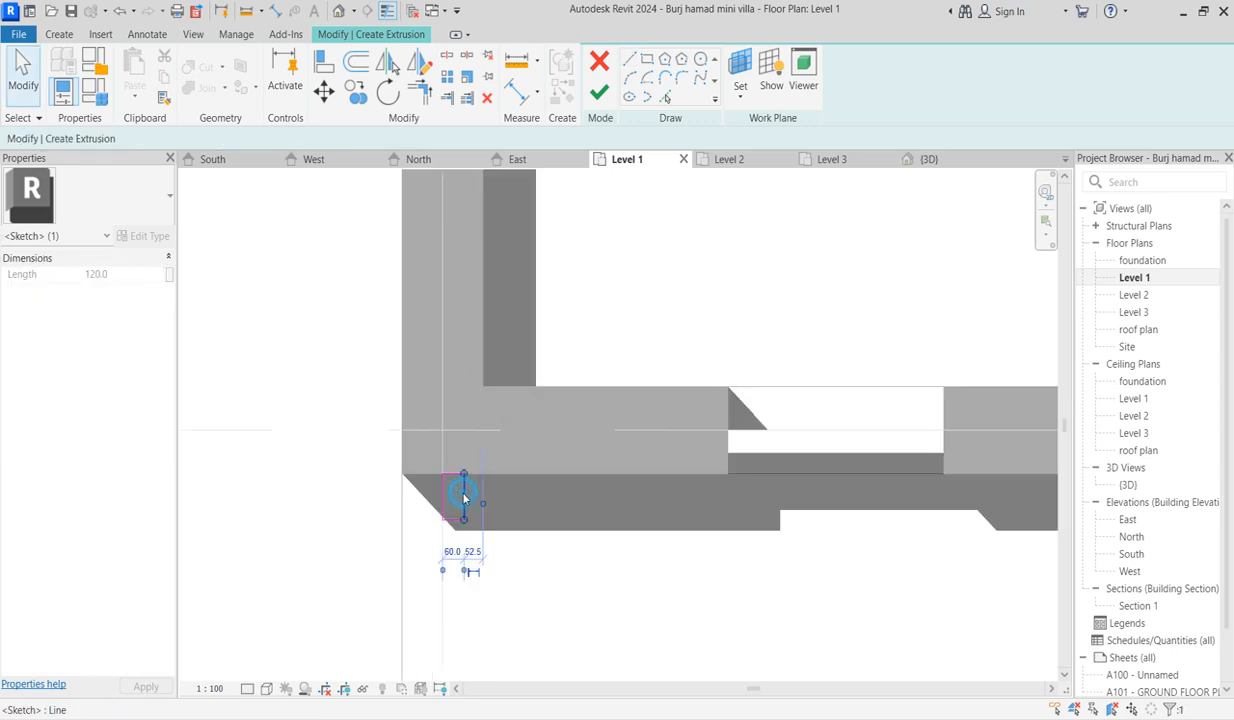
scroll(463, 496, "up", 2)
scroll(463, 542, "up", 2)
left_click(444, 576)
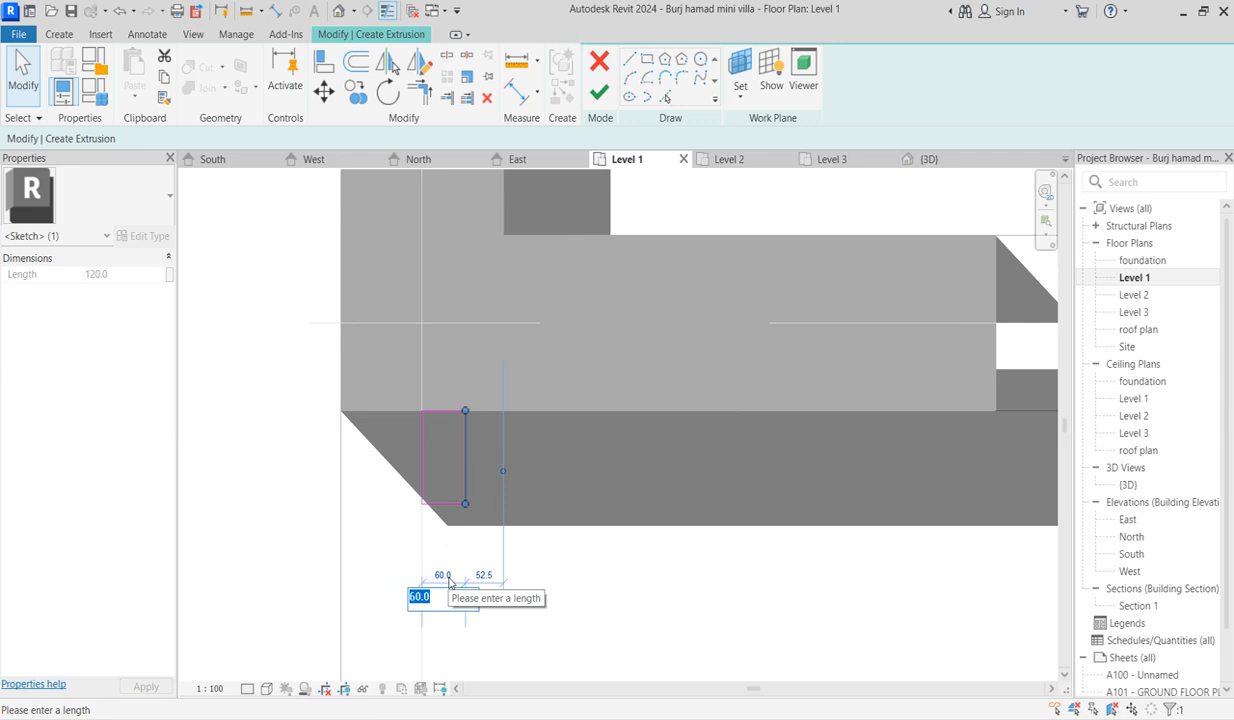
type("40")
key("Return")
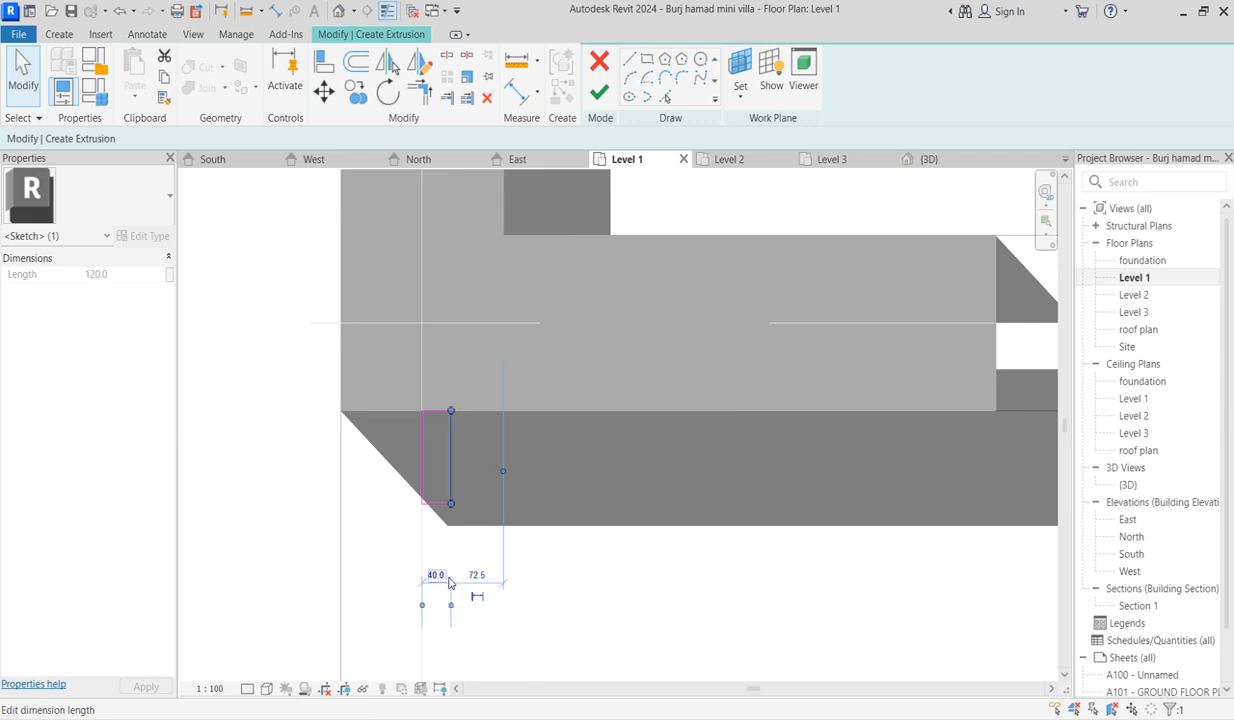
left_click(537, 622)
Copy the 40 x 120 mm rectangle nine times along the wall face with gaps of about 25 mm.
left_click_drag(390, 381, 511, 592)
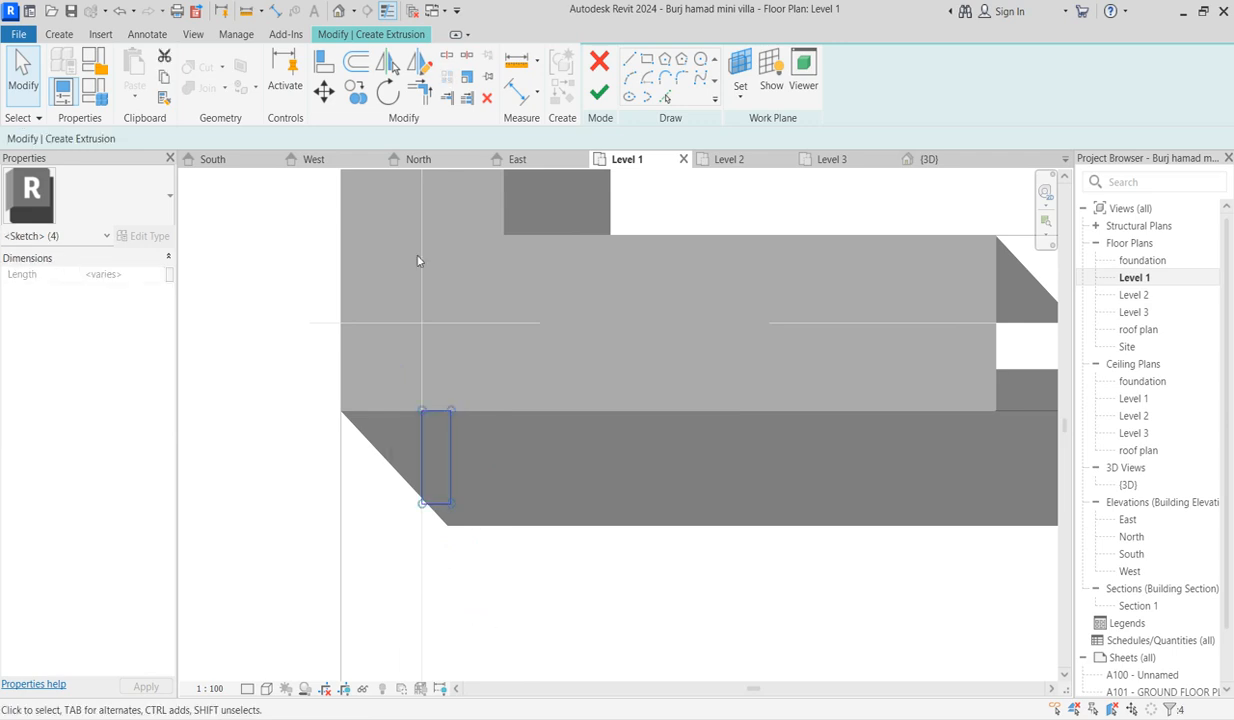
left_click(359, 94)
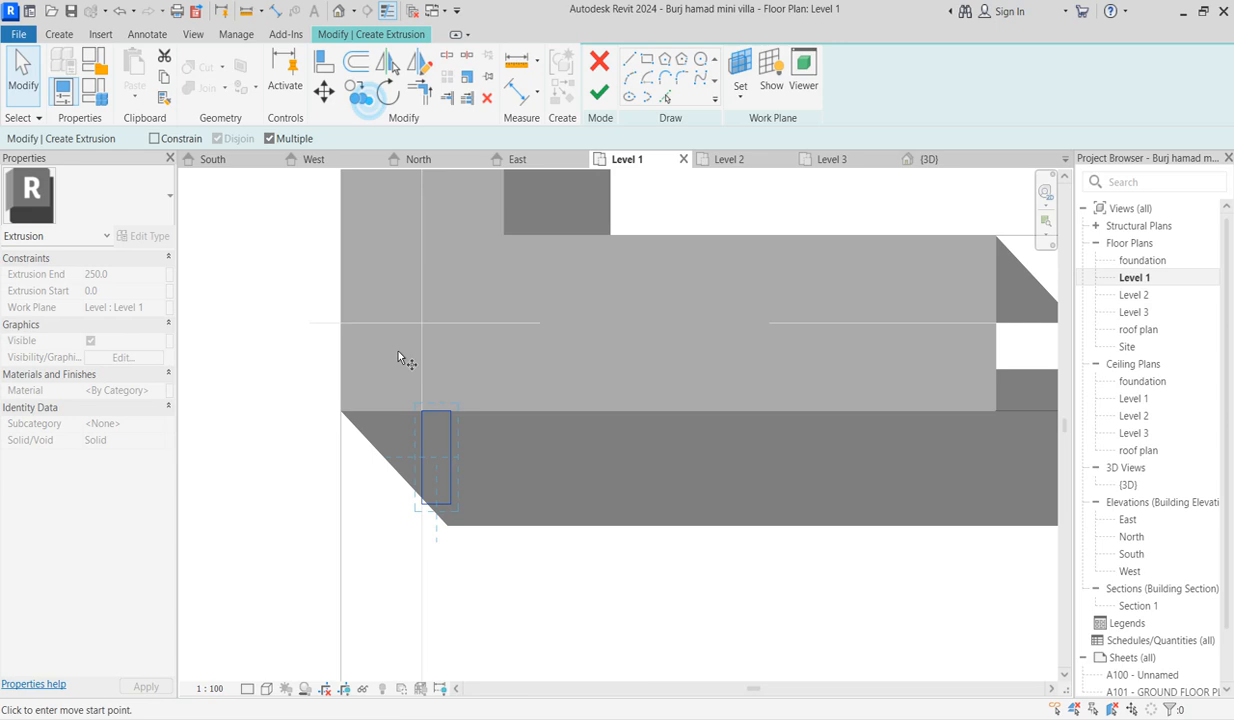
left_click(421, 411)
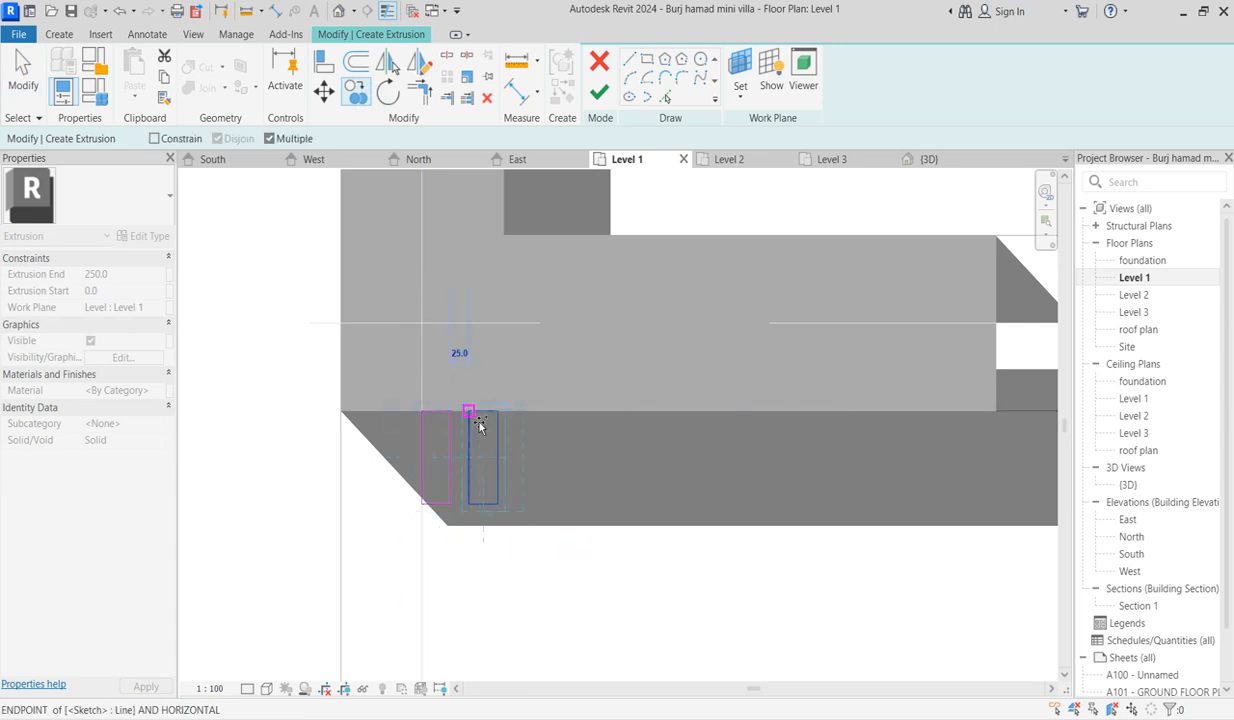
left_click(499, 413)
left_click(545, 413)
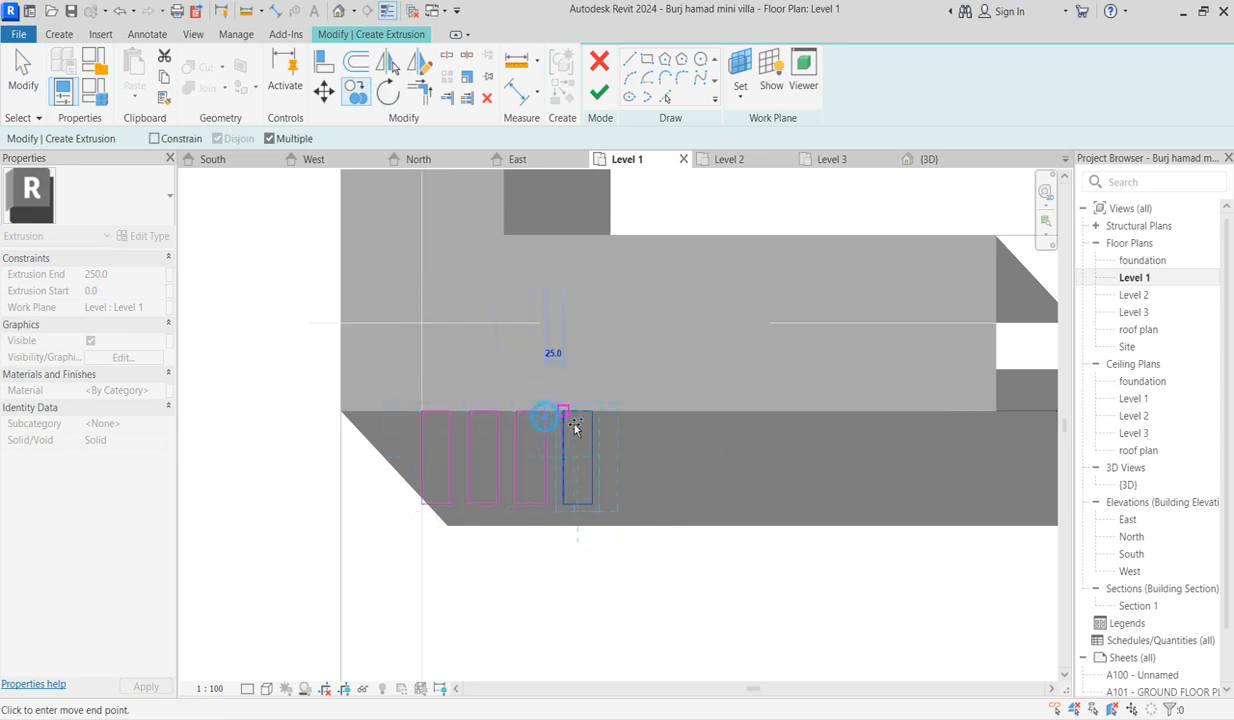
left_click(600, 420)
left_click(640, 414)
left_click(693, 426)
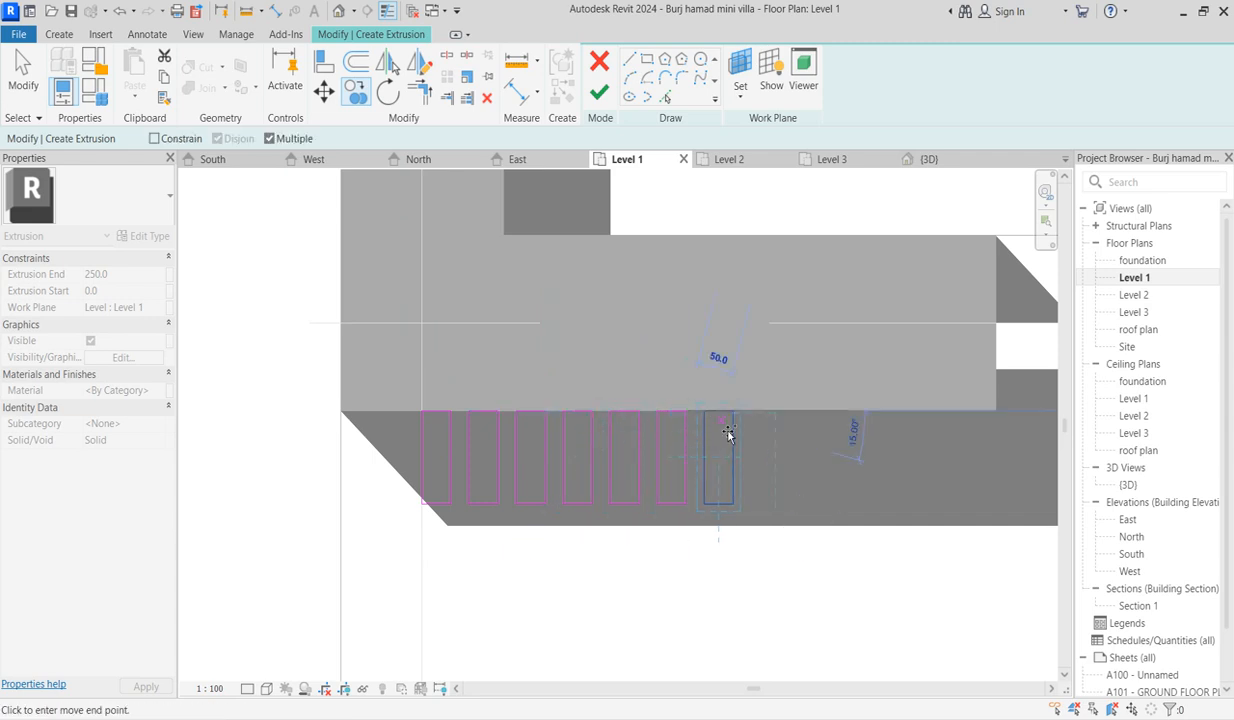
left_click(732, 416)
left_click(786, 424)
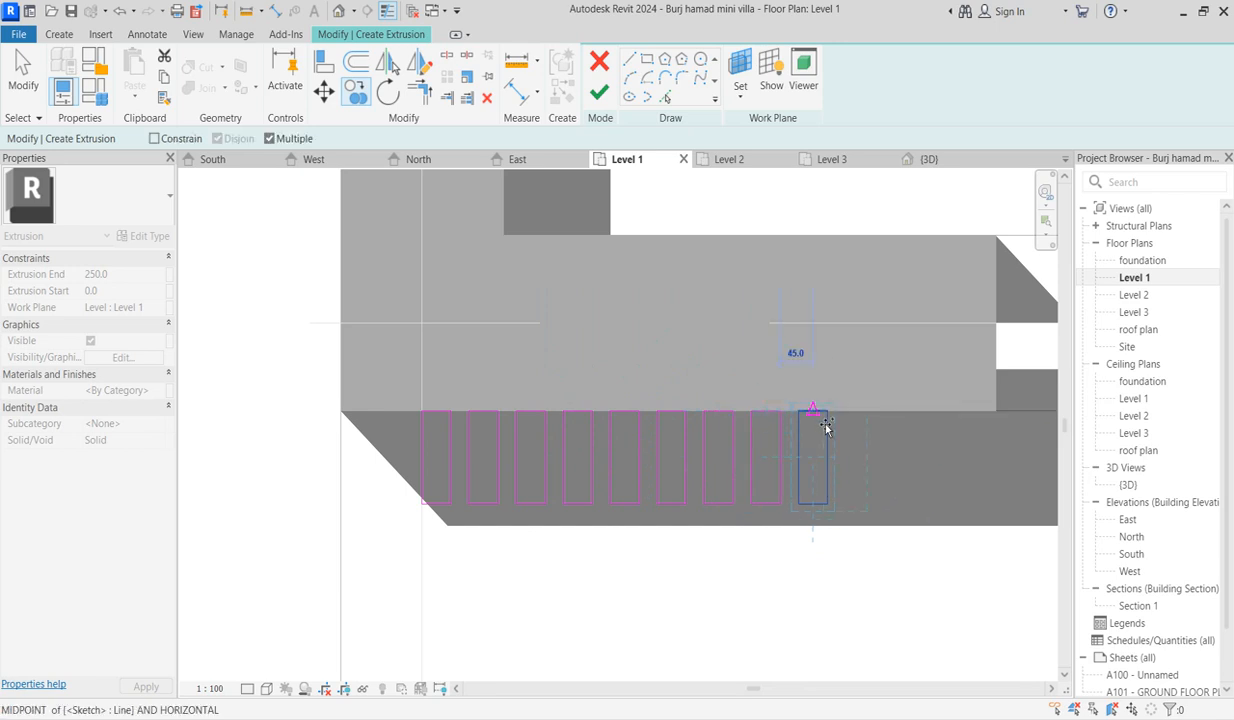
left_click(826, 414)
scroll(728, 490, "down", 3)
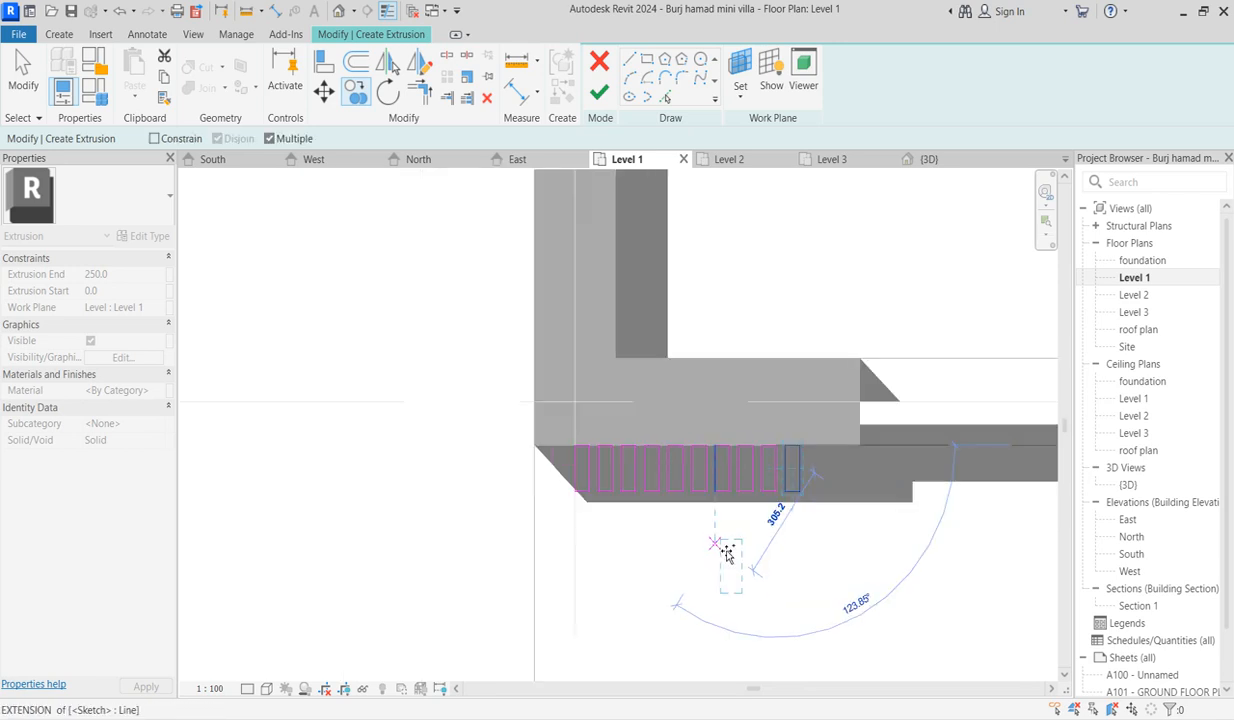
key("Escape")
Shift all ten rectangles along the wall until the last one sits at the near edge of the window opening.
left_click_drag(548, 408, 806, 575)
key("Right")
key("Right")
key("Right")
key("Right")
key("Right")
key("Right")
key("Right")
key("Right")
key("Right")
key("Right")
key("Right")
key("Right")
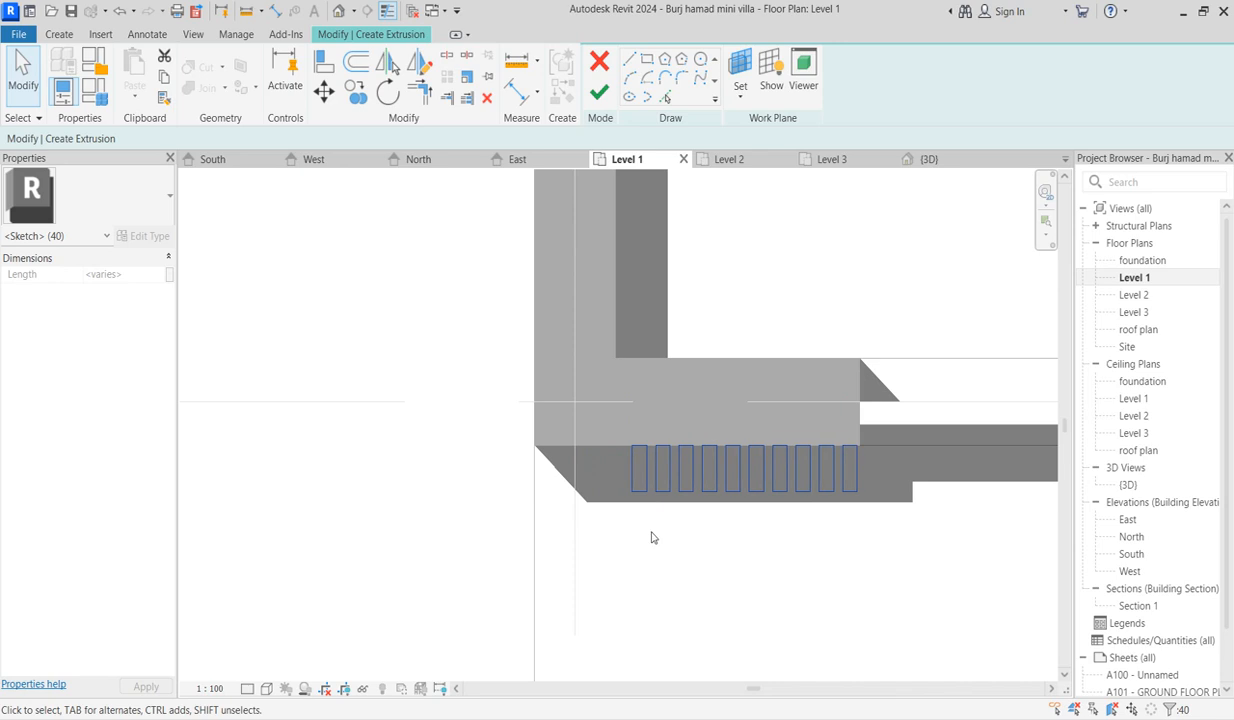
scroll(573, 500, "down", 2)
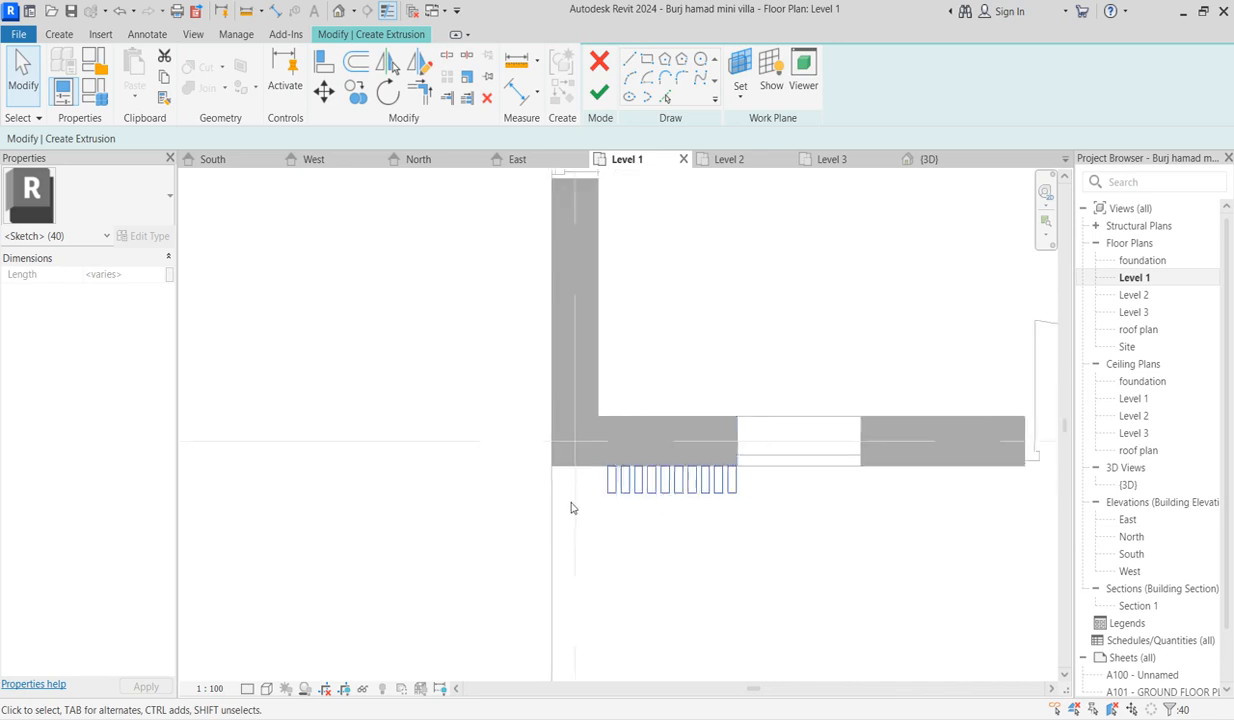
Mirror the ten rectangles about the window's centre to its other side, then finish the extrusion sketch.
left_click(420, 63)
left_click(800, 495)
scroll(925, 545, "down", 1)
scroll(834, 579, "up", 1)
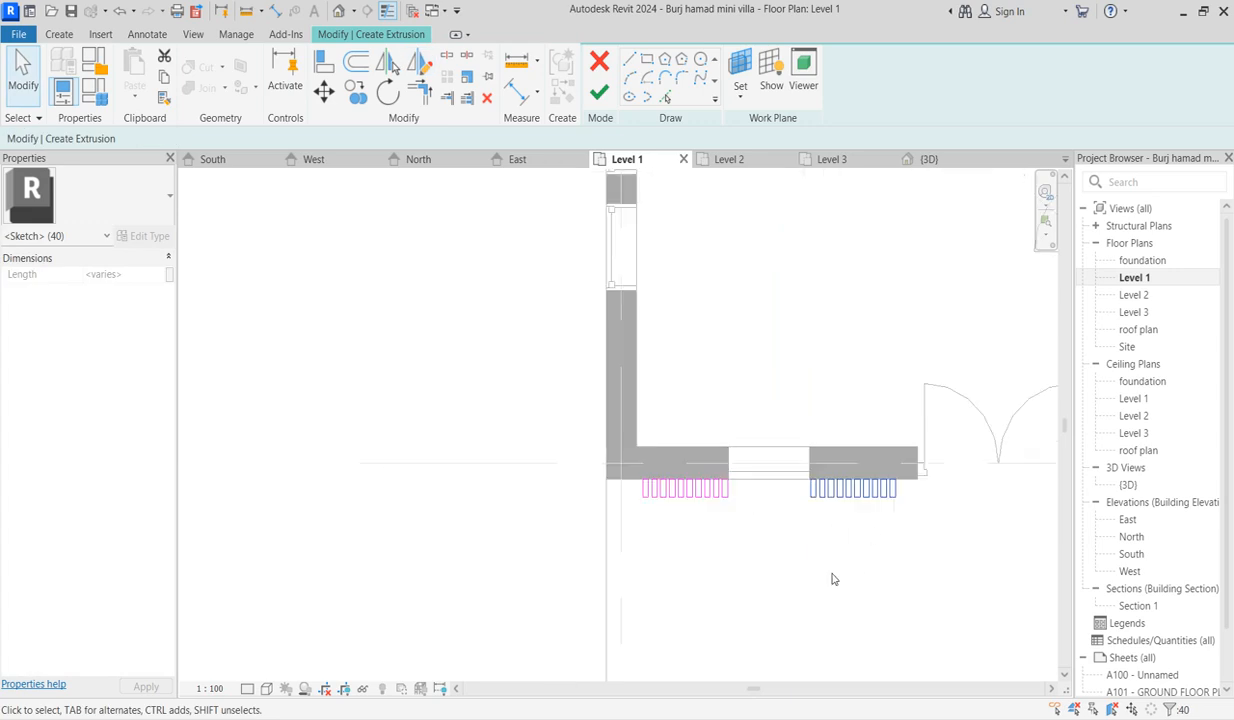
left_click(826, 550)
left_click(599, 92)
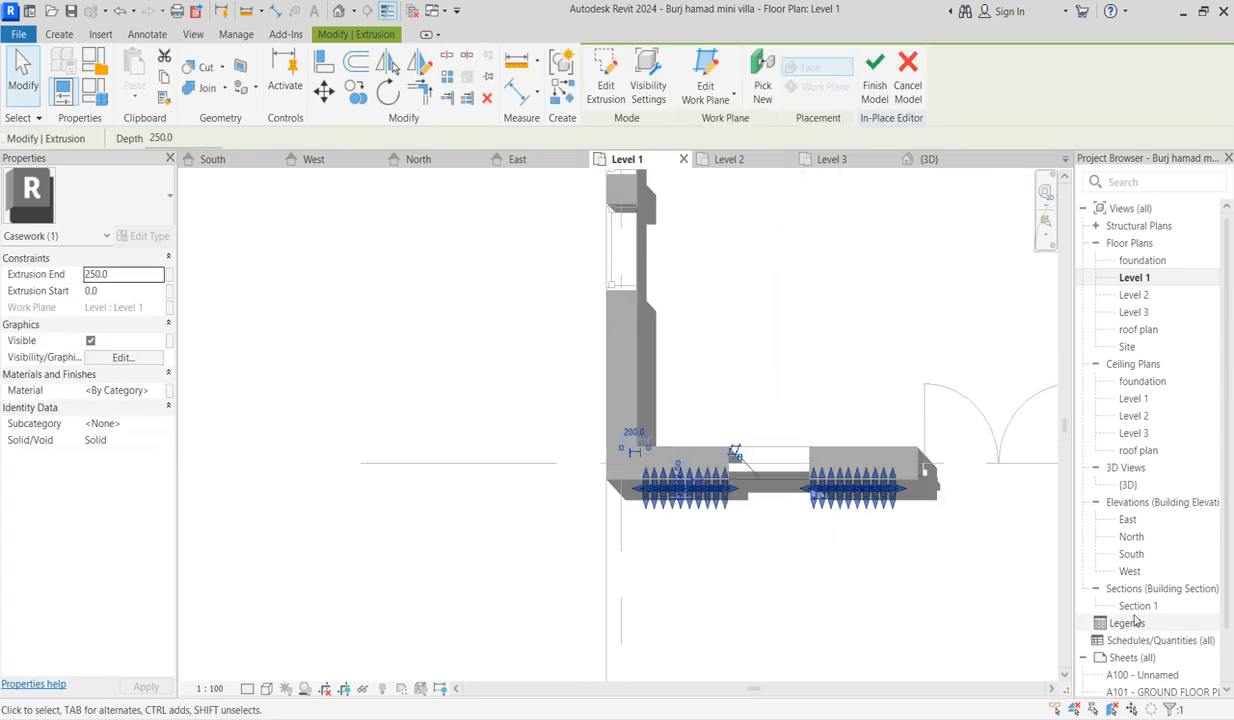
In the South elevation, stretch the casework strips beside the entrance window up to the underside of the Level 2 slab.
double_click(1131, 553)
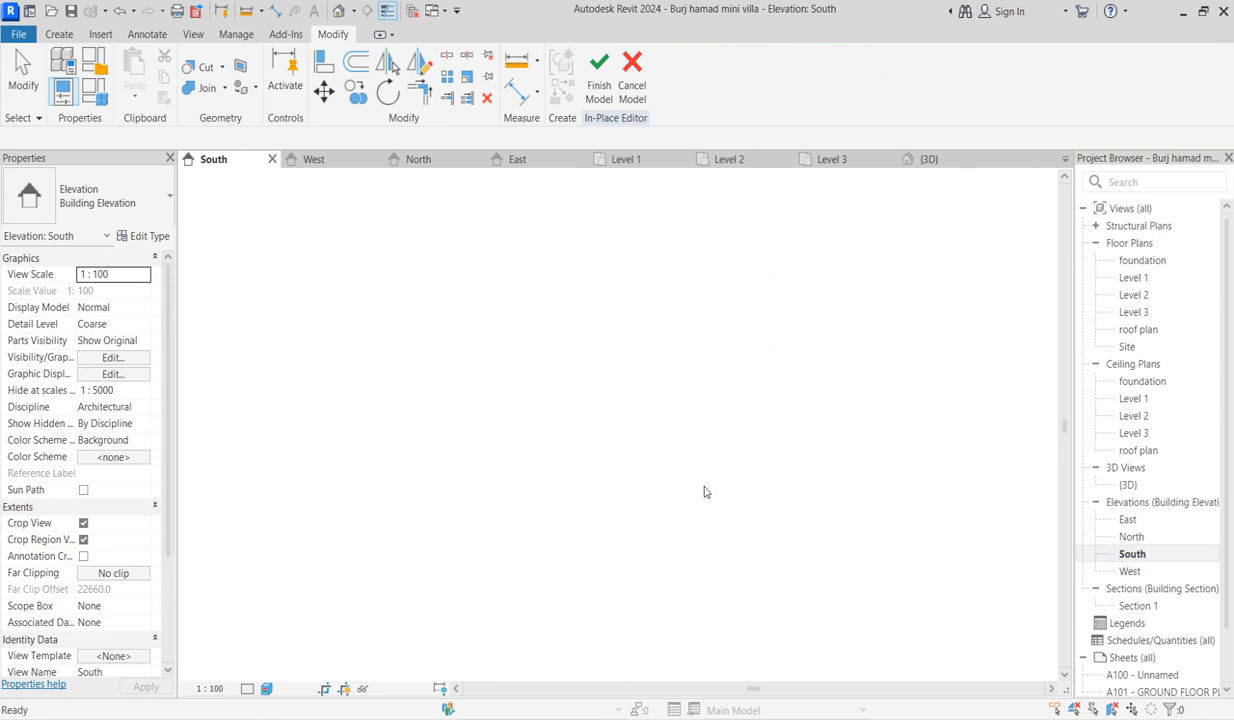
left_click(533, 465)
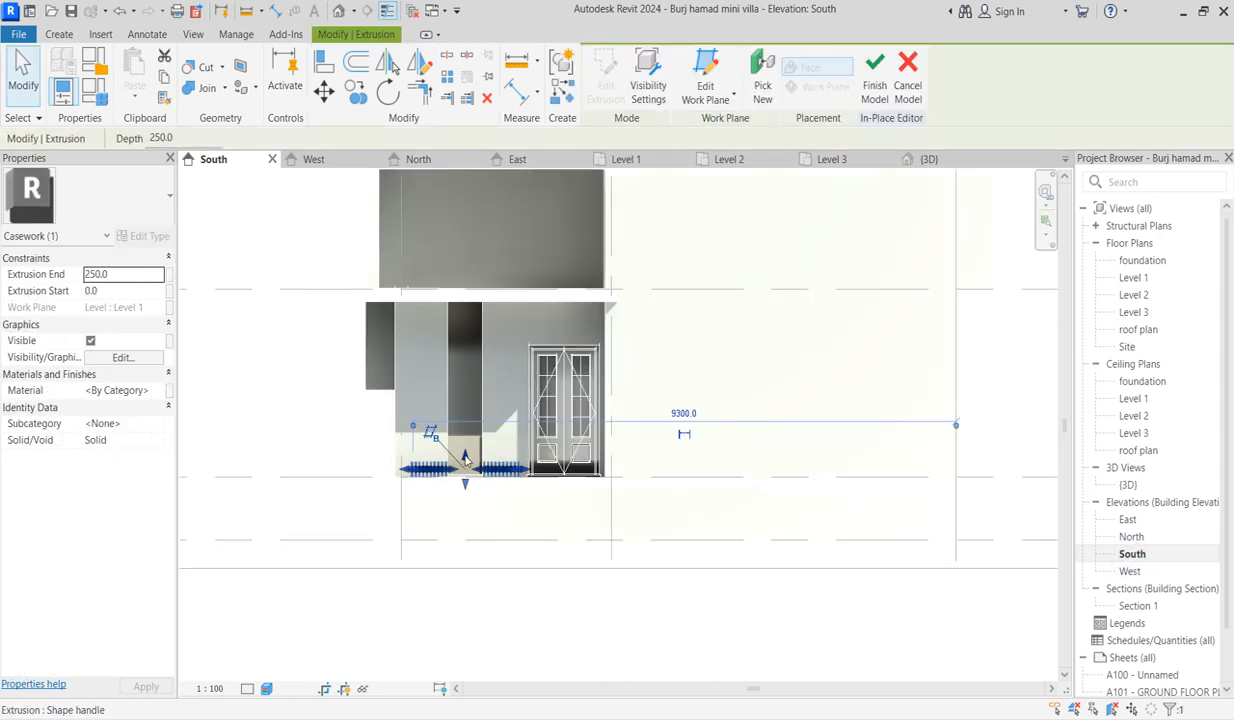
left_click_drag(475, 365, 464, 296)
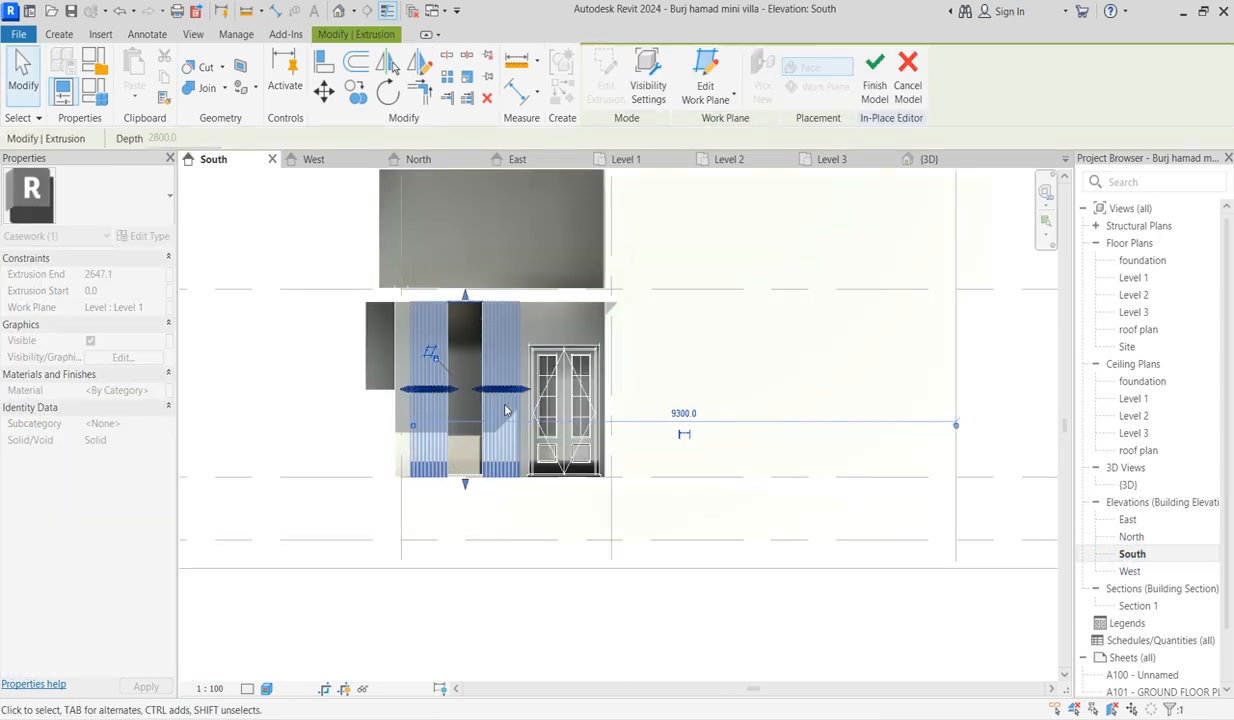
left_click(530, 586)
scroll(526, 565, "down", 3)
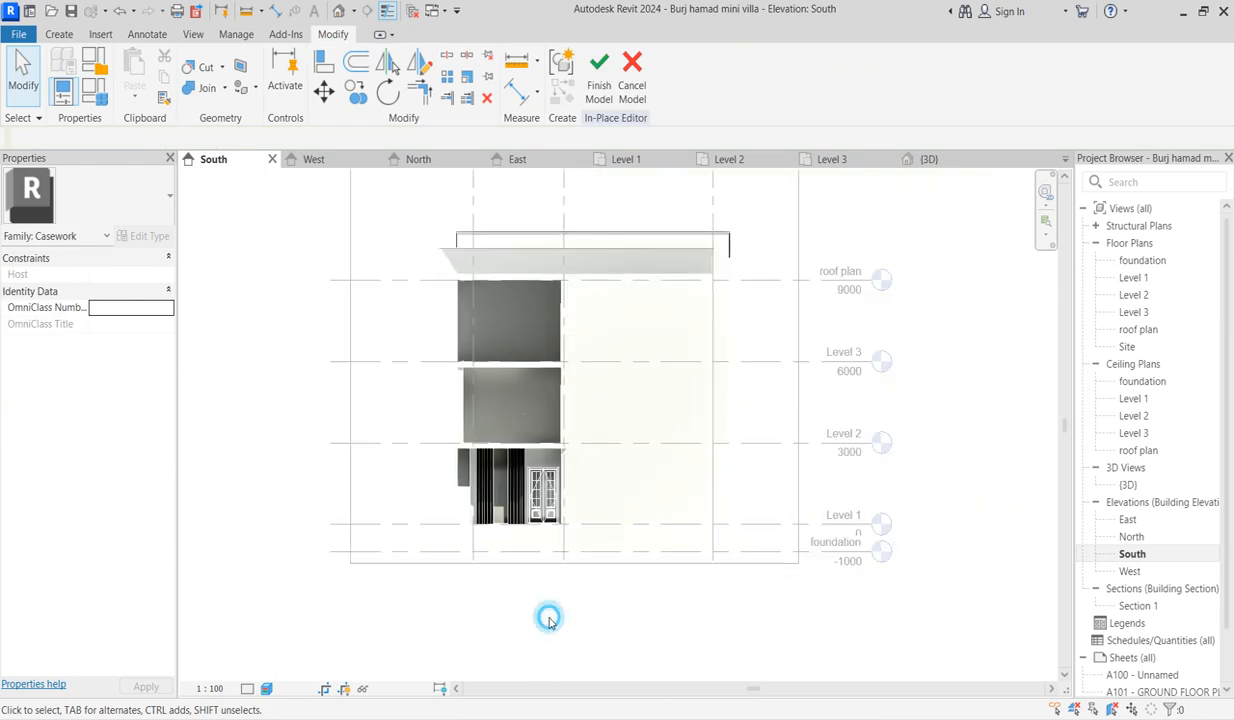
scroll(490, 415, "up", 3)
scroll(520, 480, "down", 4)
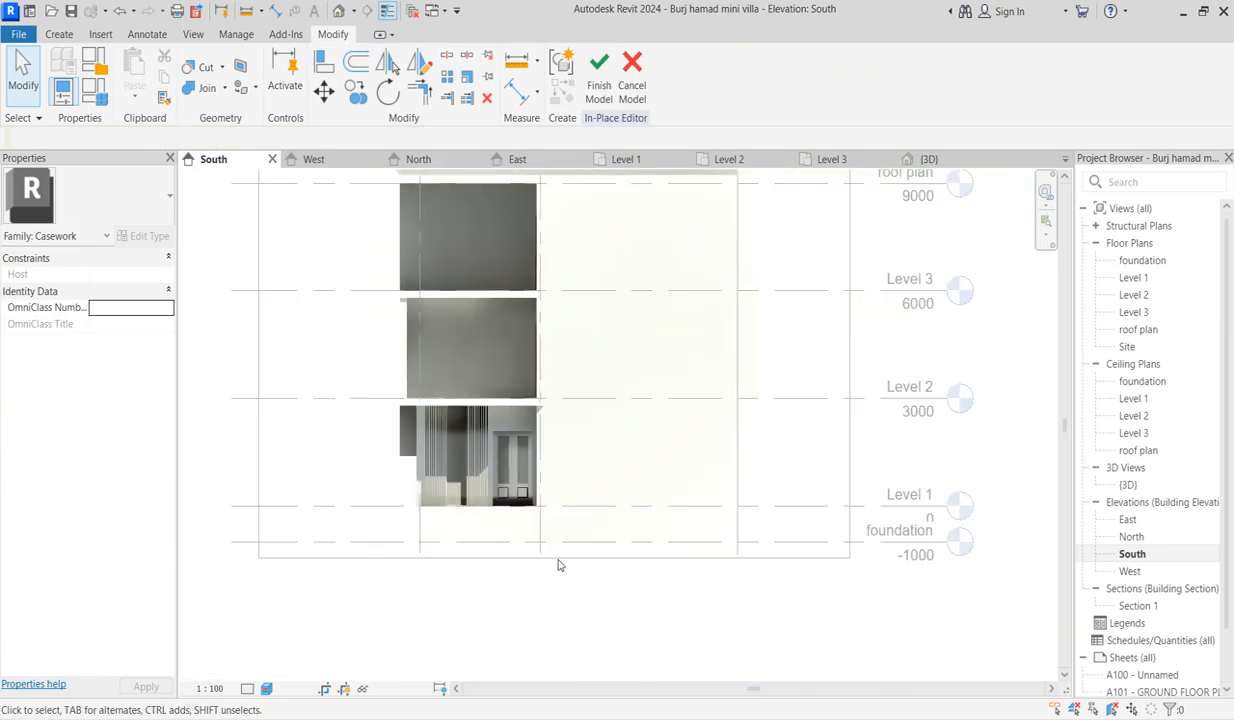
scroll(478, 450, "down", 2)
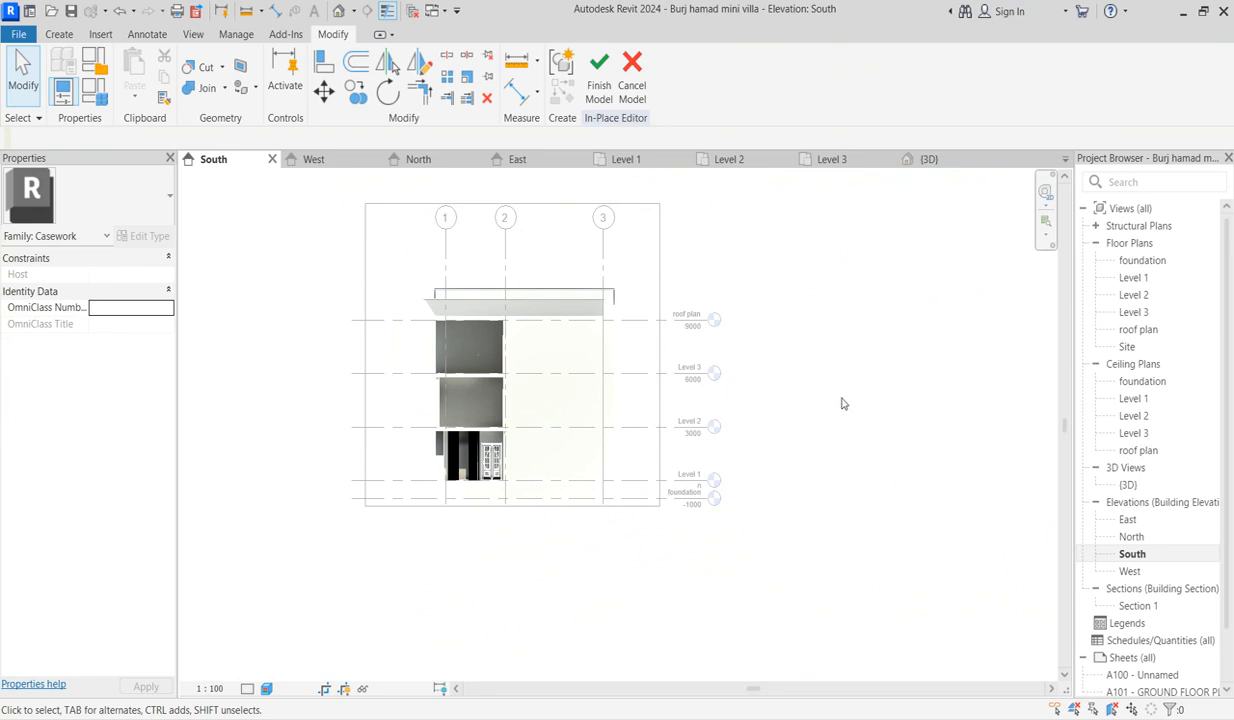
Open the Level 2 floor plan and finish the in-place casework model.
double_click(1105, 294)
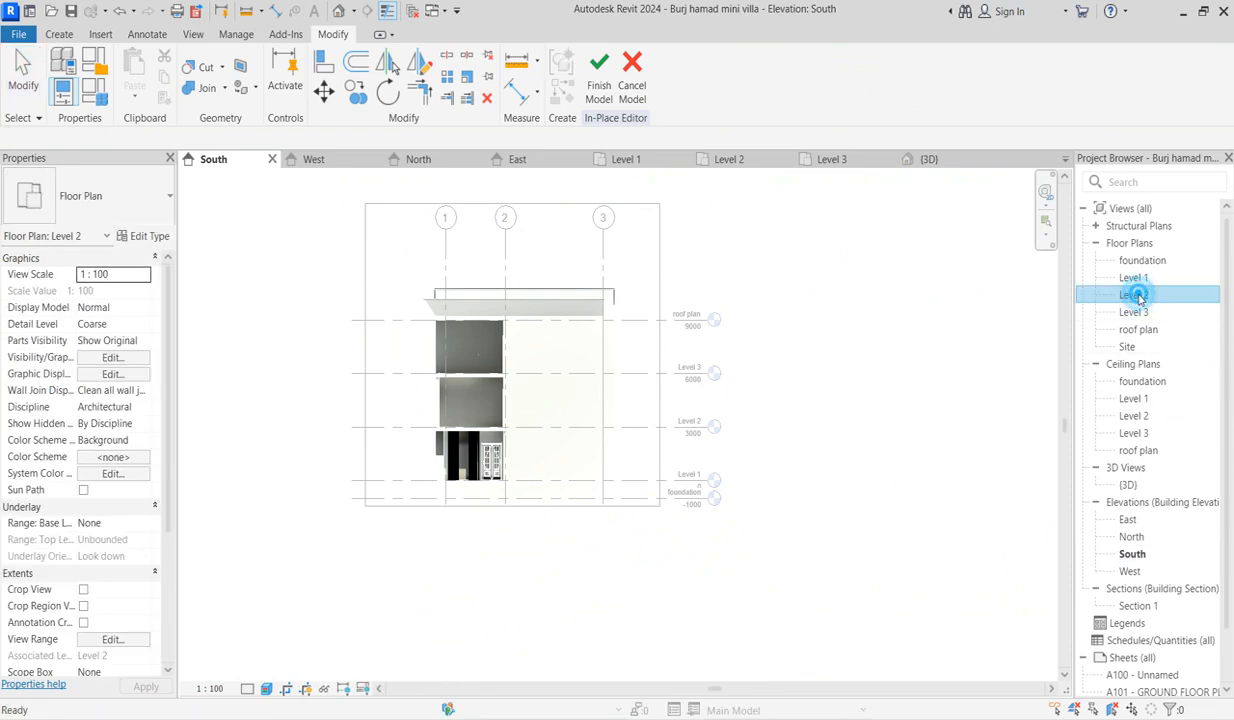
scroll(687, 620, "up", 2)
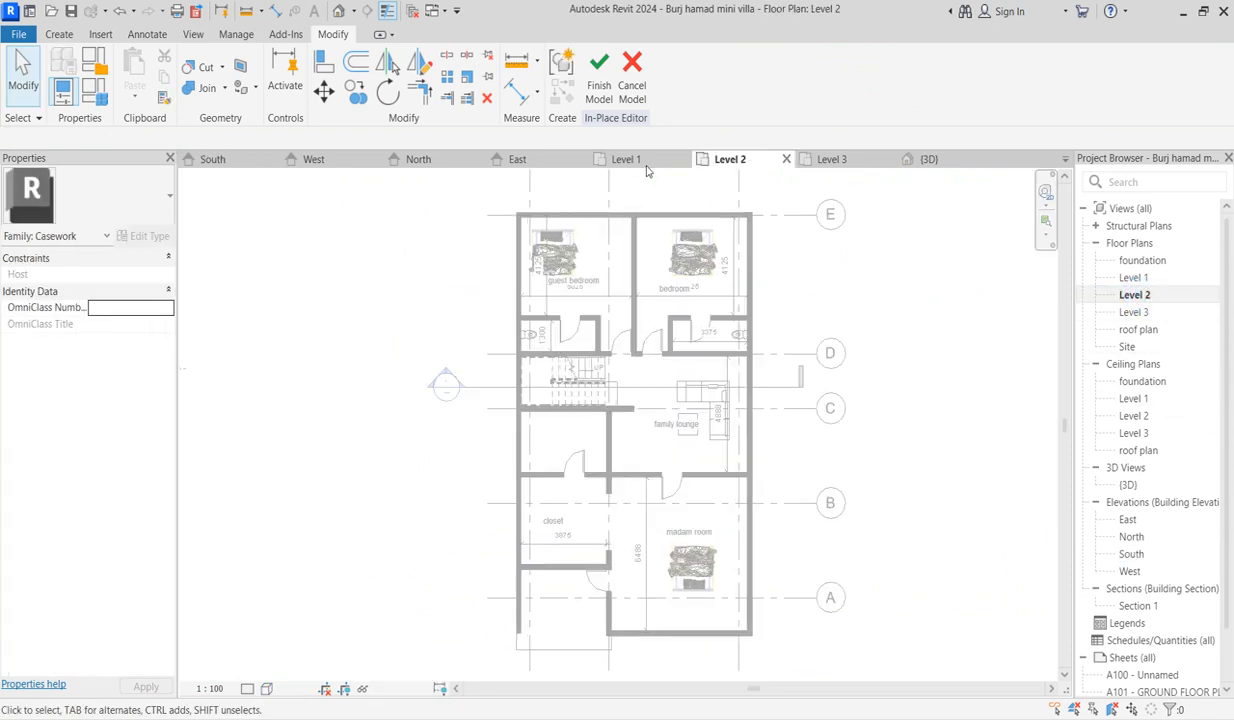
left_click(598, 68)
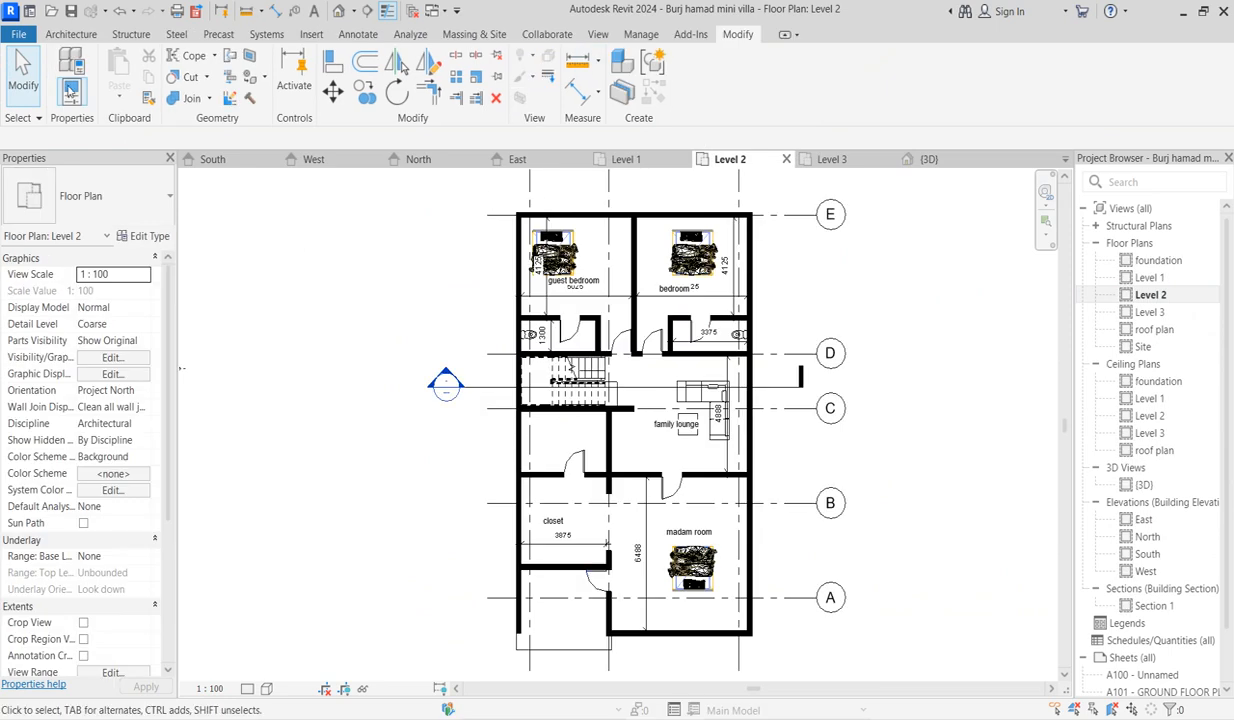
Start placing a window of type M_Fixed 0610 x 0610mm and set its head height to 2100.
left_click(60, 34)
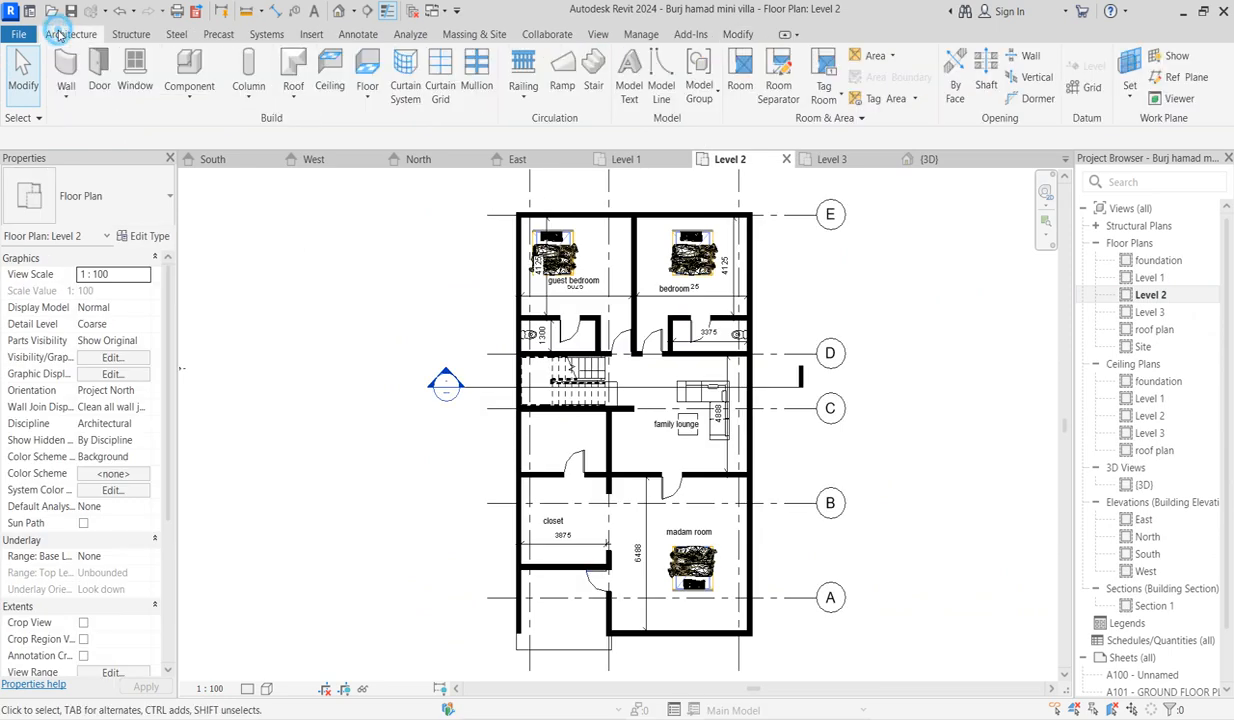
left_click(140, 72)
left_click(130, 190)
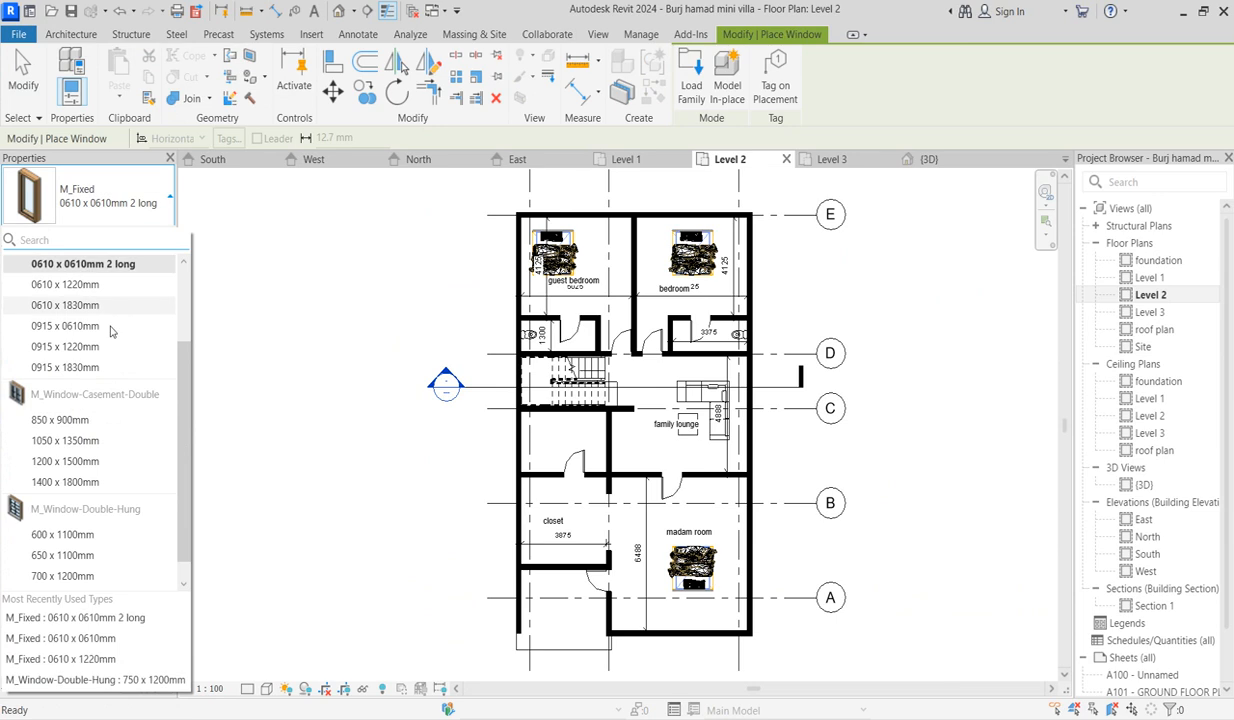
left_click(60, 638)
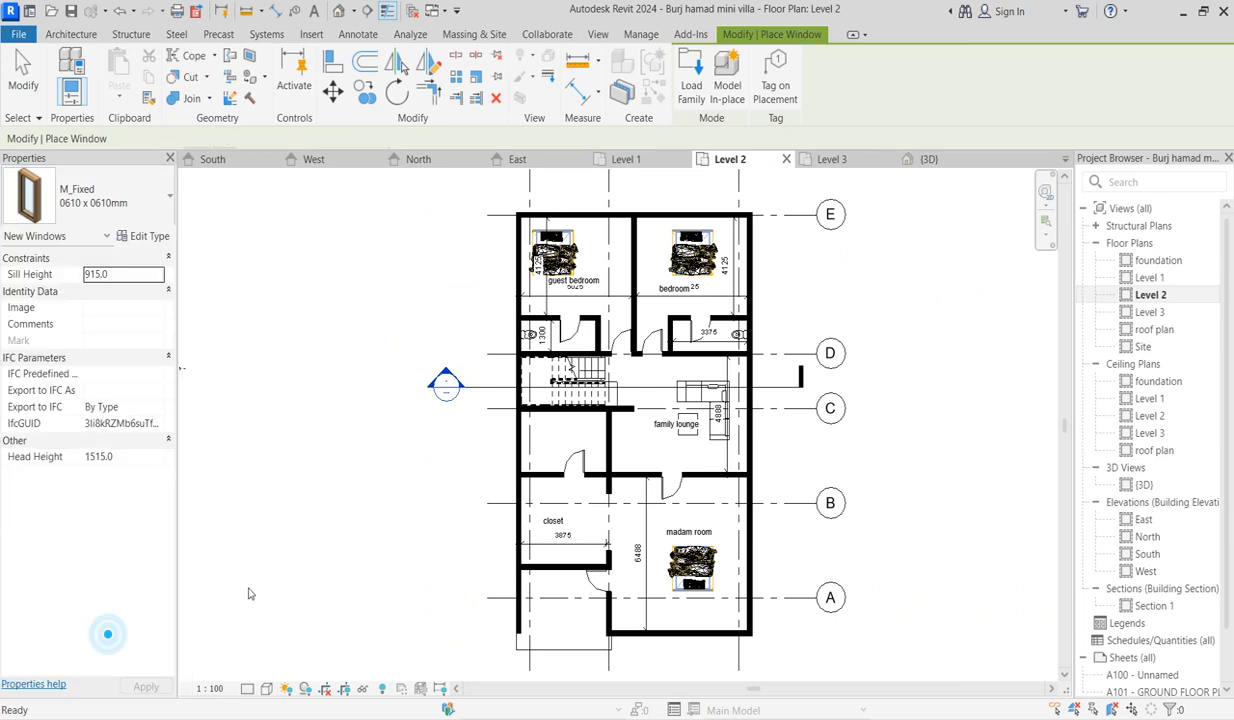
scroll(545, 549, "up", 3)
scroll(491, 481, "up", 3)
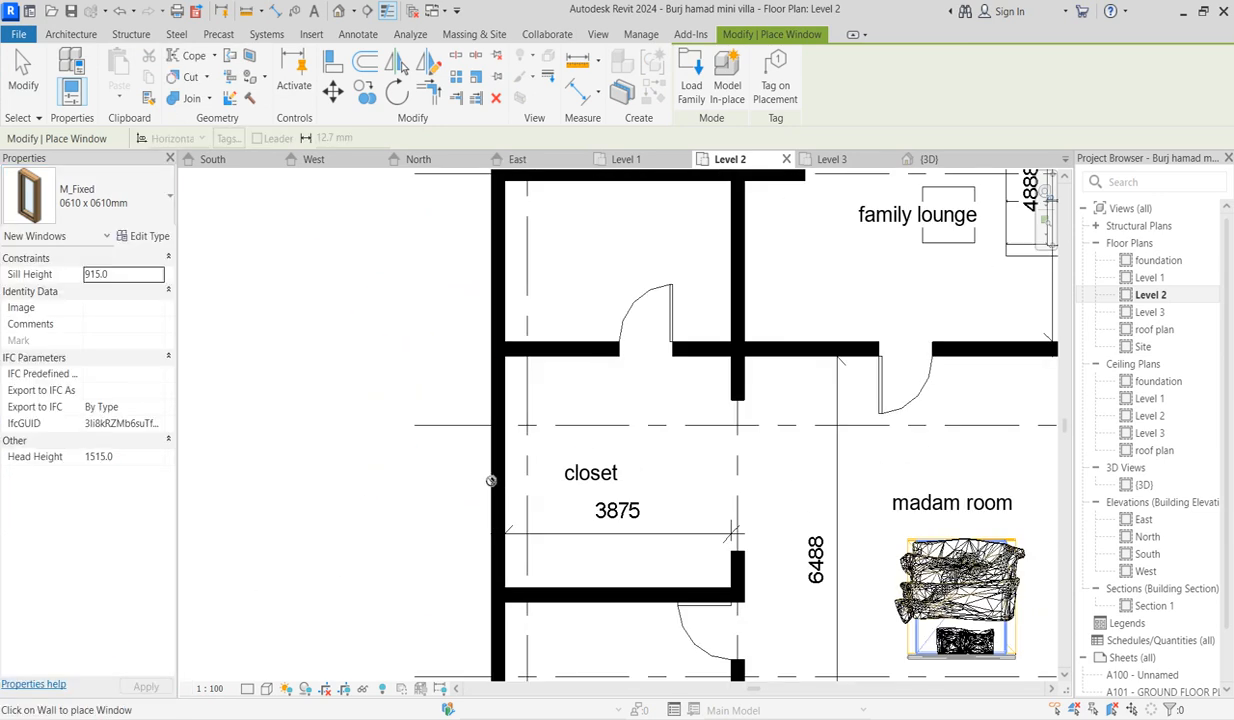
left_click(128, 457)
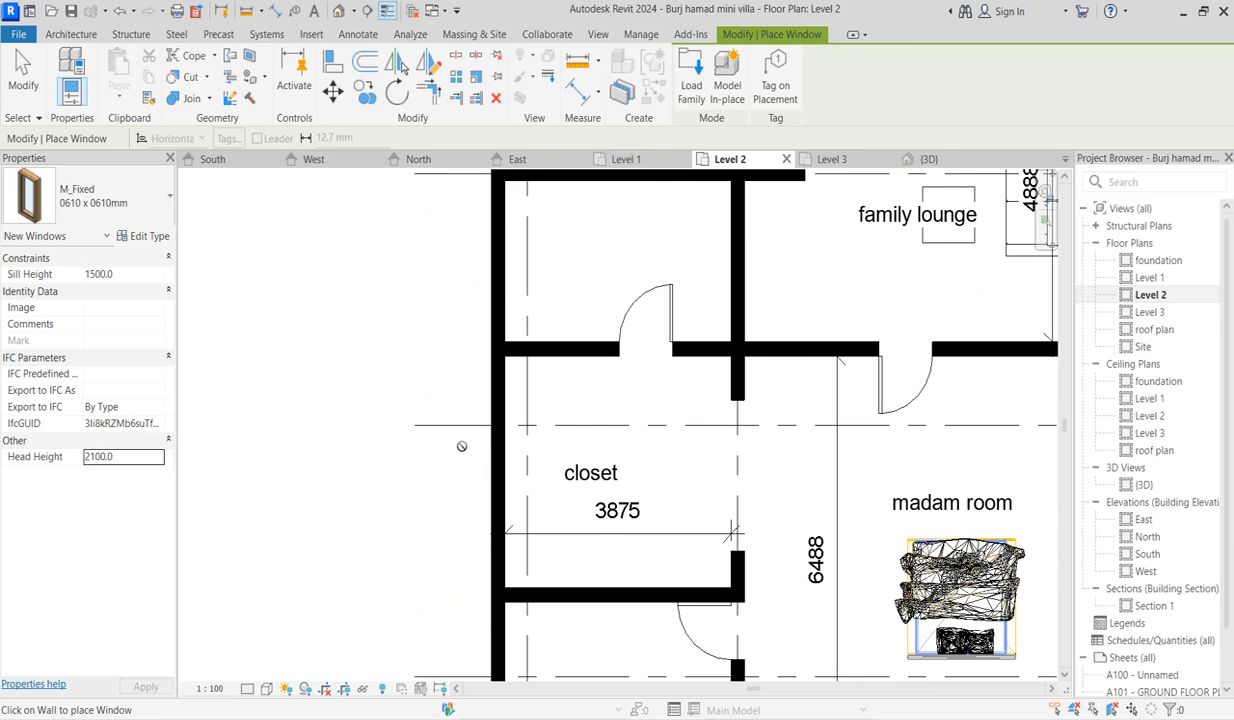
Place the fixed window in the madam room's outer side wall, about 1700 mm from the family lounge partition.
scroll(495, 470, "down", 2)
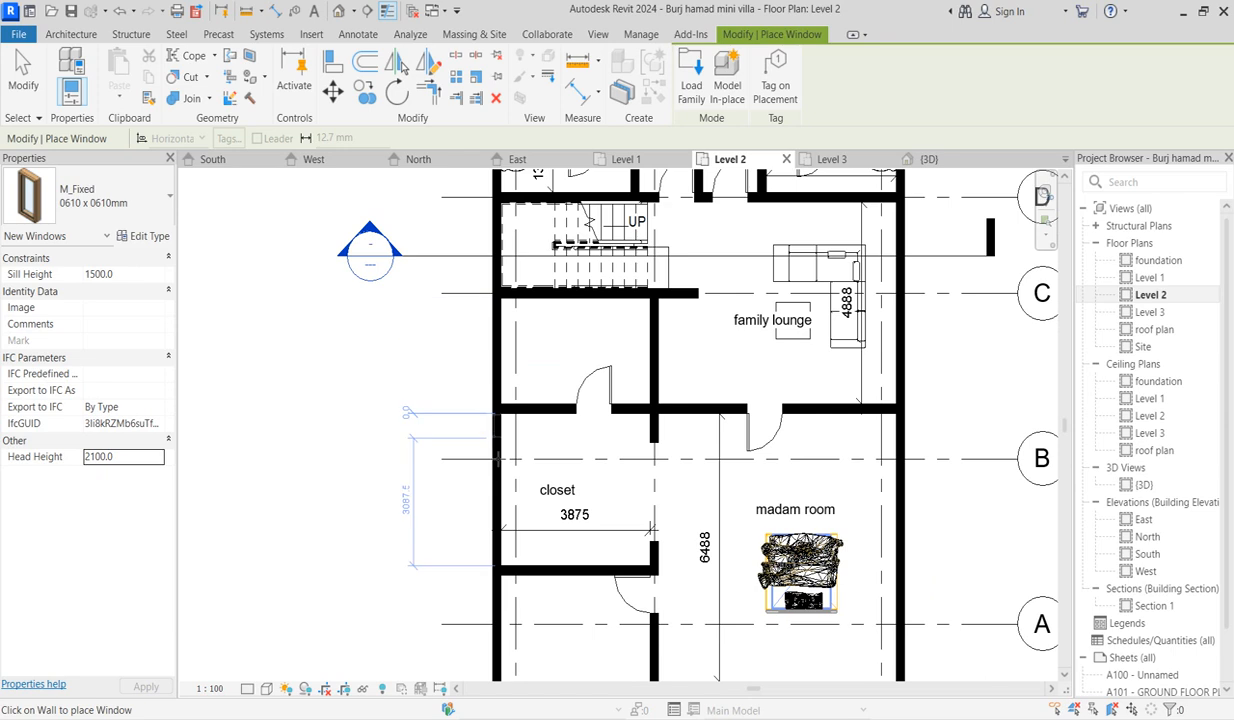
scroll(497, 458, "down", 2)
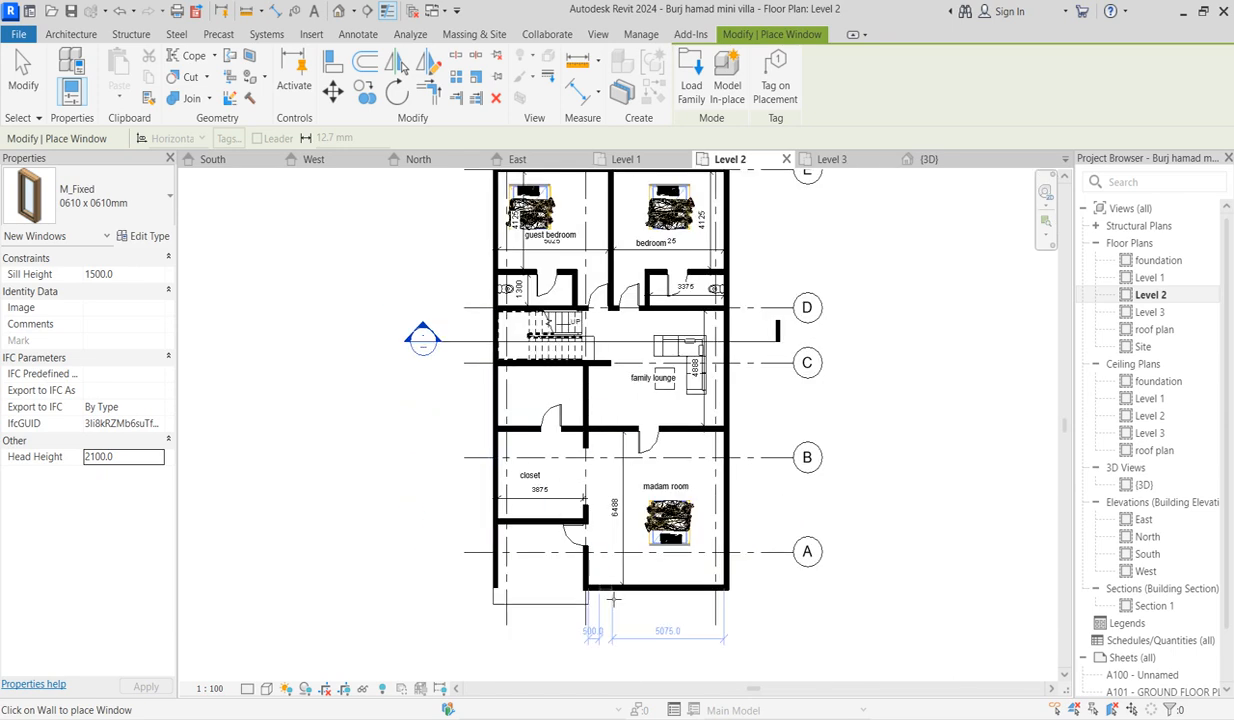
scroll(727, 490, "up", 3)
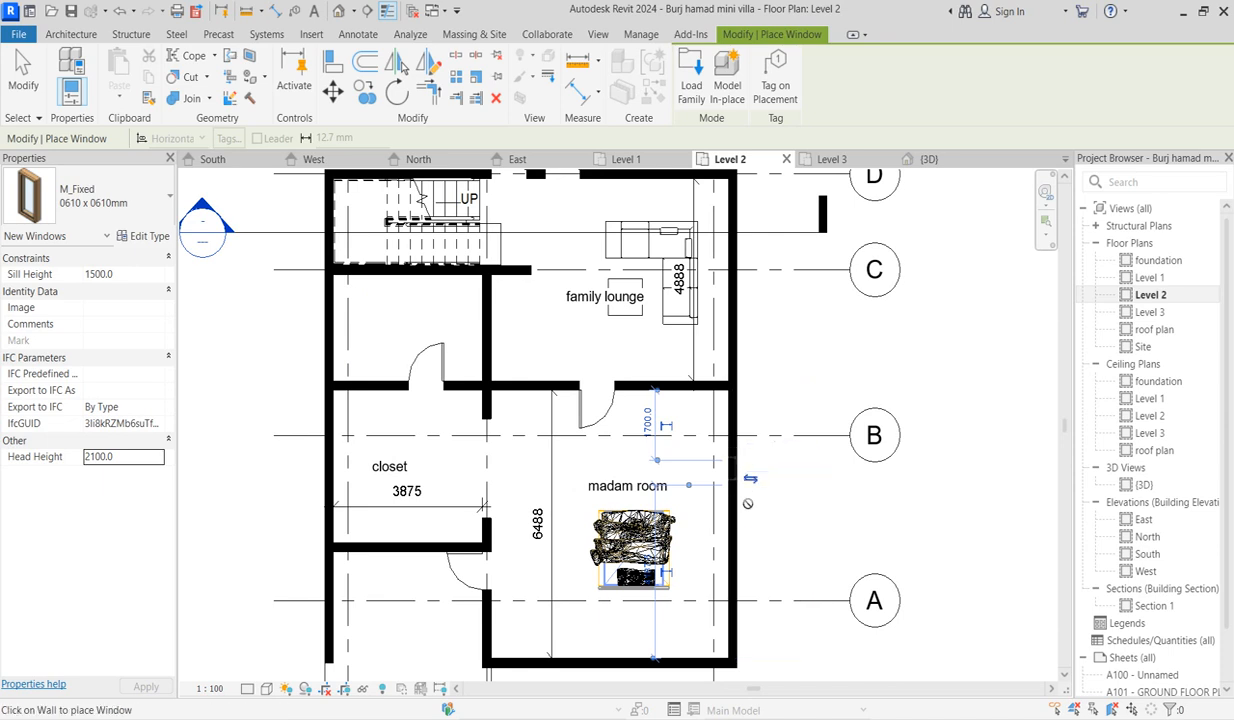
scroll(742, 517, "up", 2)
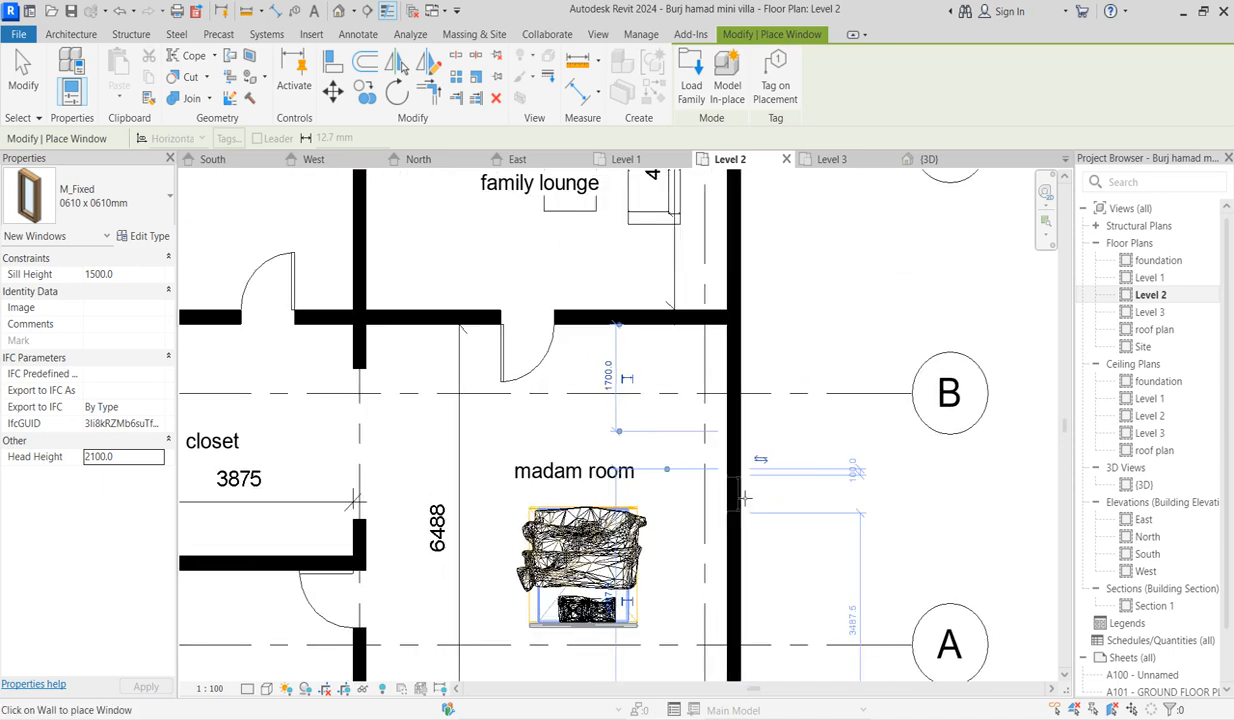
Place M_Fixed 0610 x 0610mm windows with a 1500 sill height along the east wall of the madam room and family lounge.
scroll(733, 545, "down", 3)
left_click(735, 588)
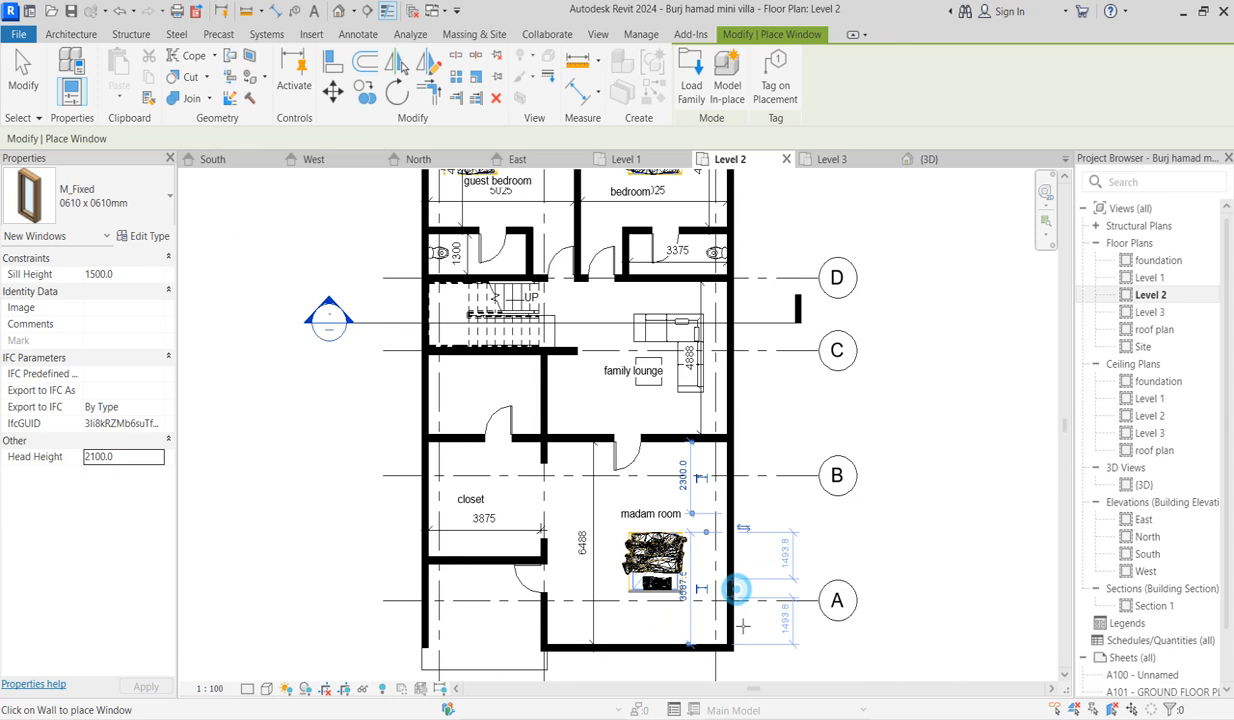
left_click(735, 618)
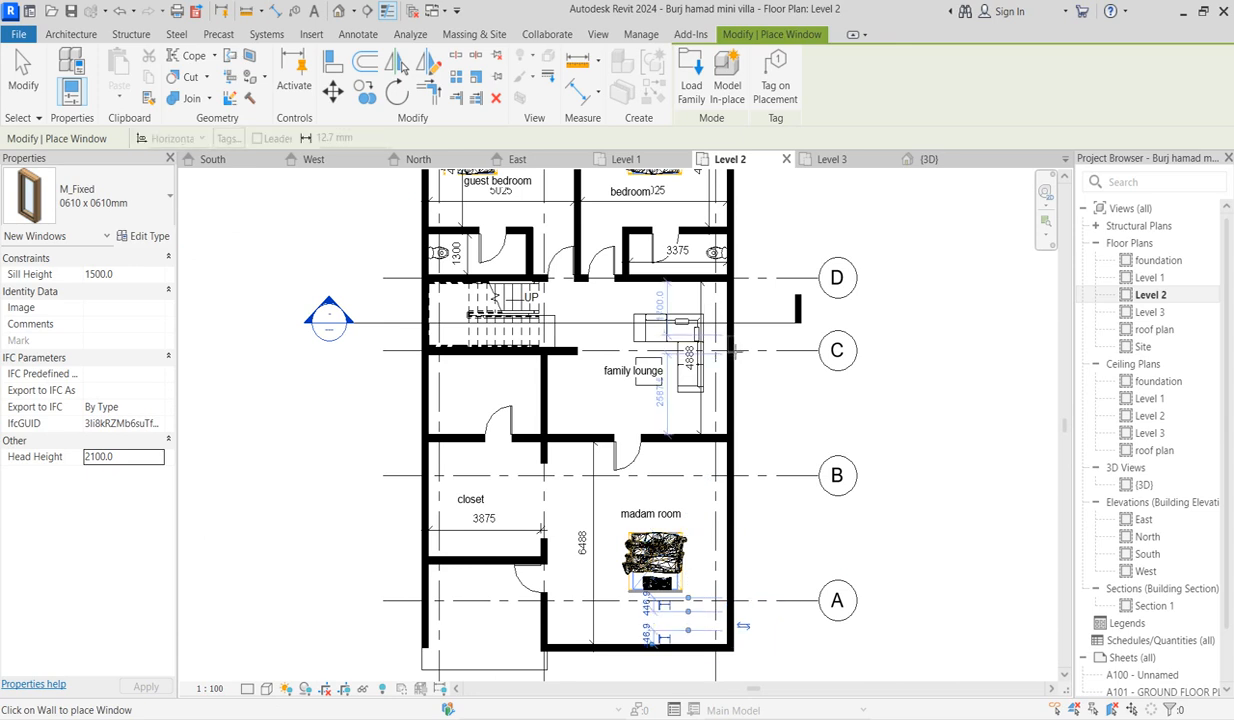
scroll(733, 351, "up", 2)
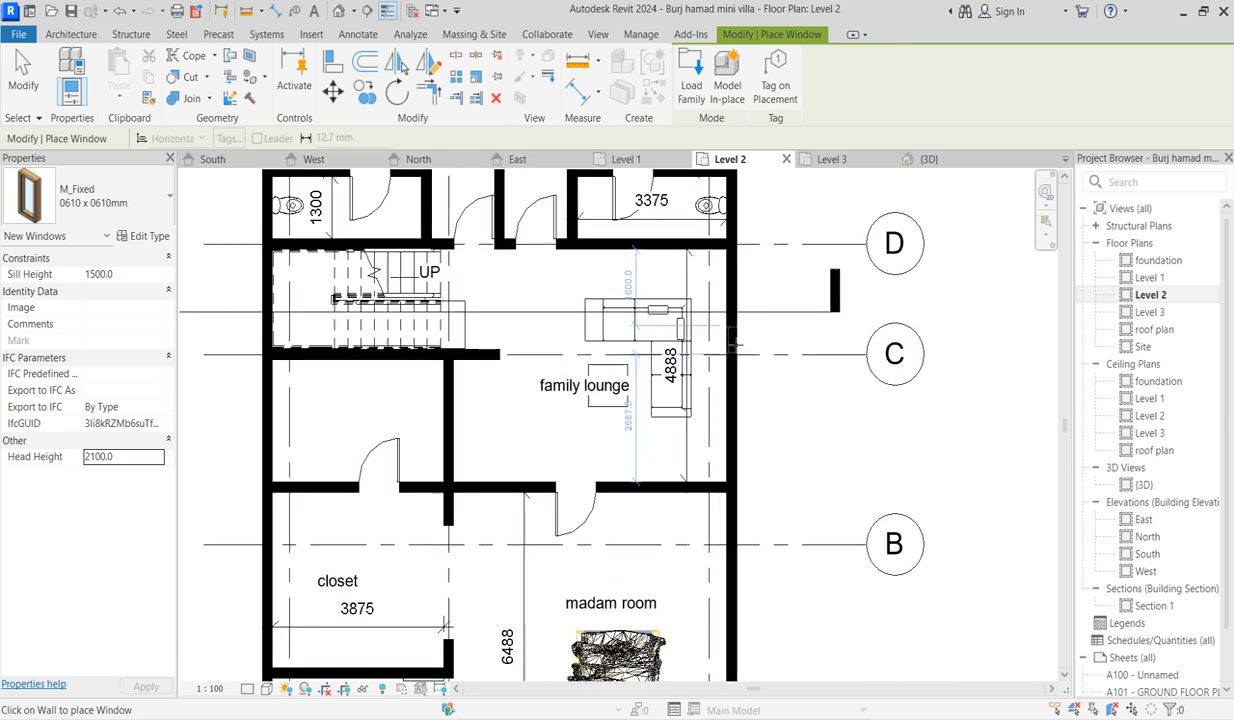
left_click(737, 410)
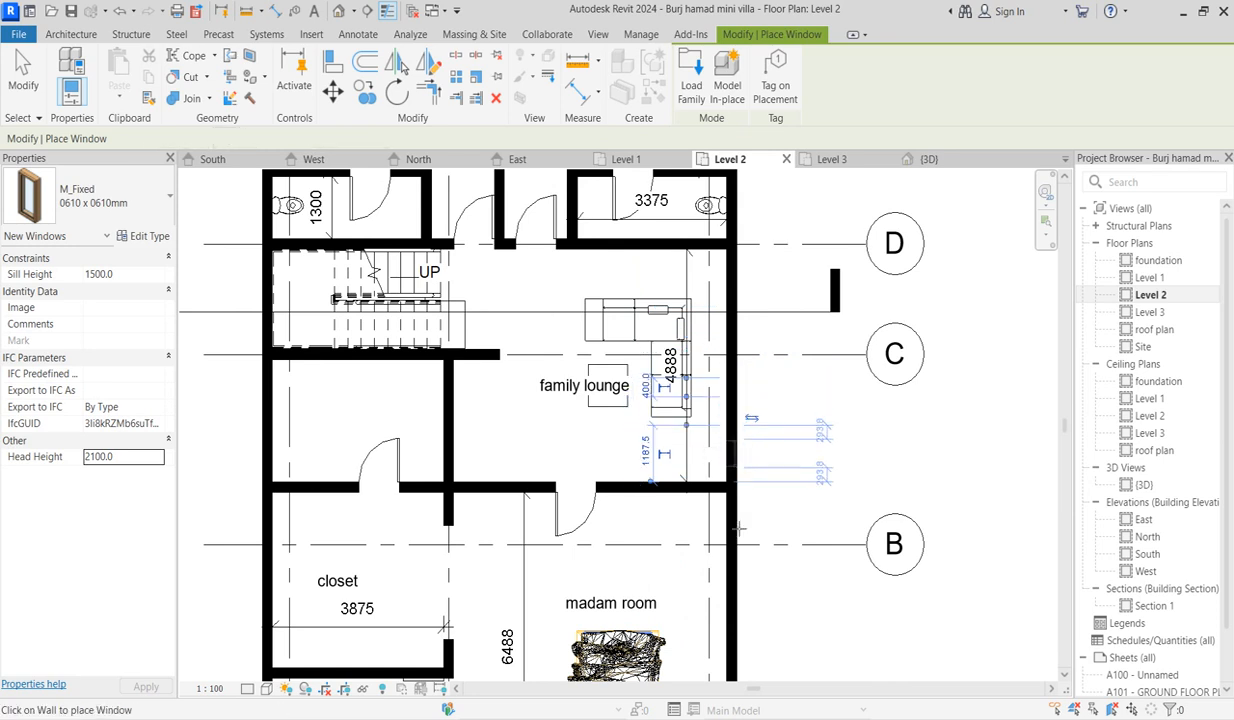
Place more 0610 x 0610mm fixed windows in the east and north walls of the bedroom beside the guest bedroom.
scroll(760, 266, "down", 3)
scroll(760, 266, "up", 2)
scroll(760, 266, "up", 1)
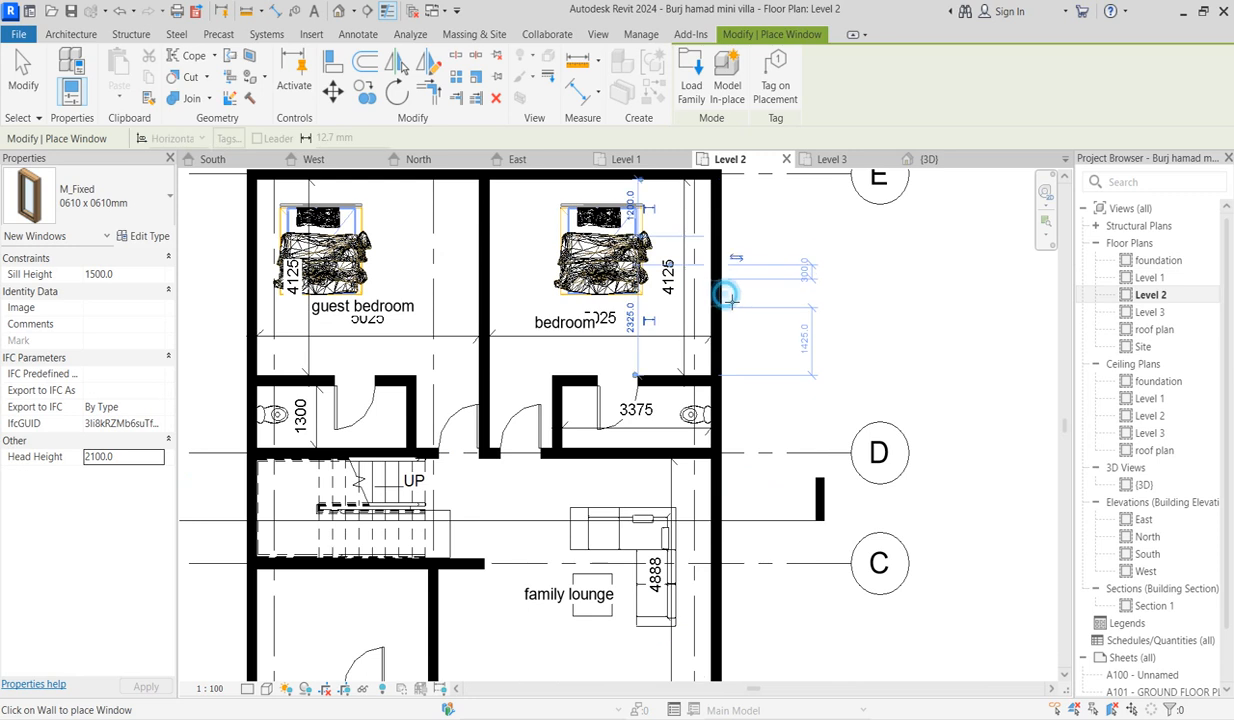
scroll(561, 425, "down", 2)
scroll(620, 265, "up", 2)
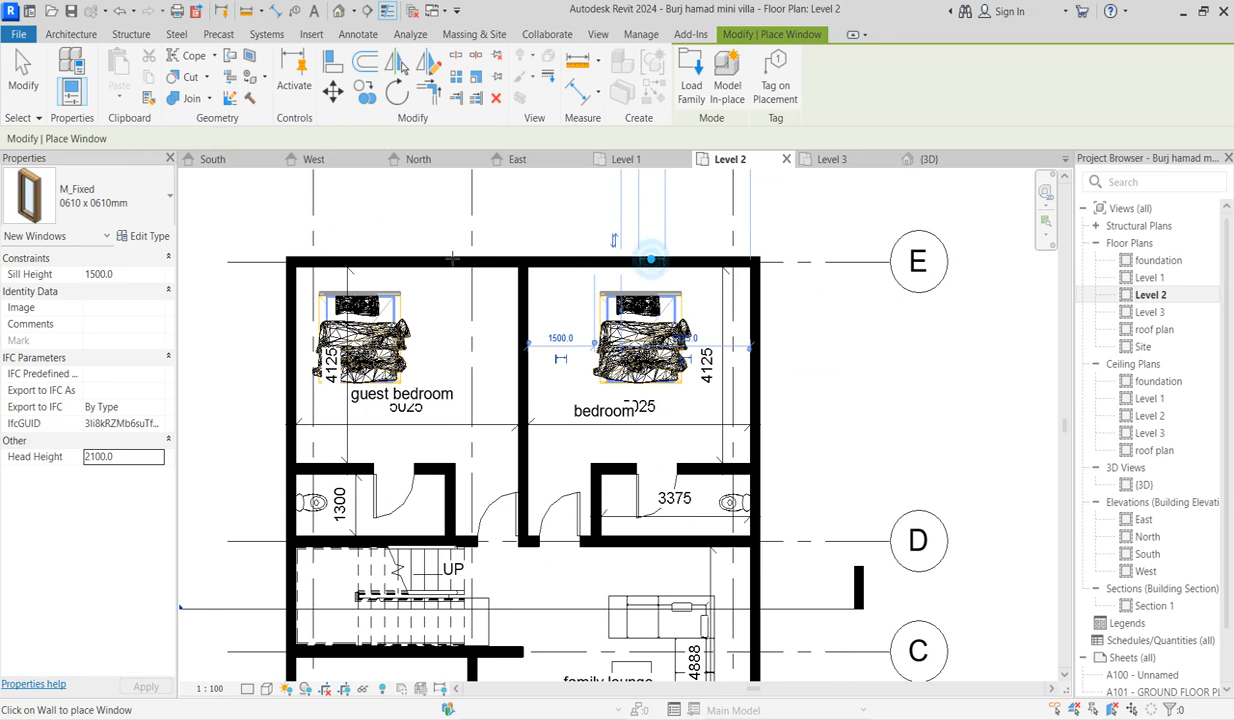
Place two 0610 x 0610mm fixed windows in the guest bedroom's north wall and two in its west wall.
left_click(414, 261)
left_click(378, 260)
scroll(297, 362, "up", 3)
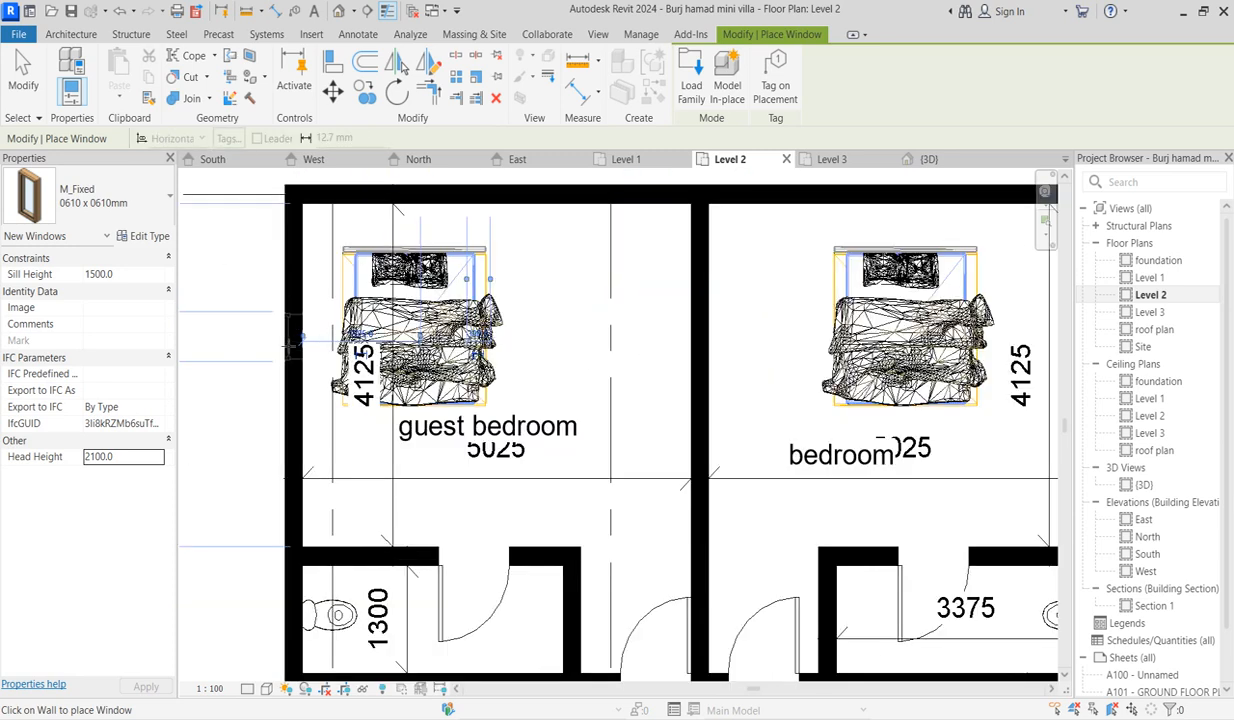
left_click(290, 333)
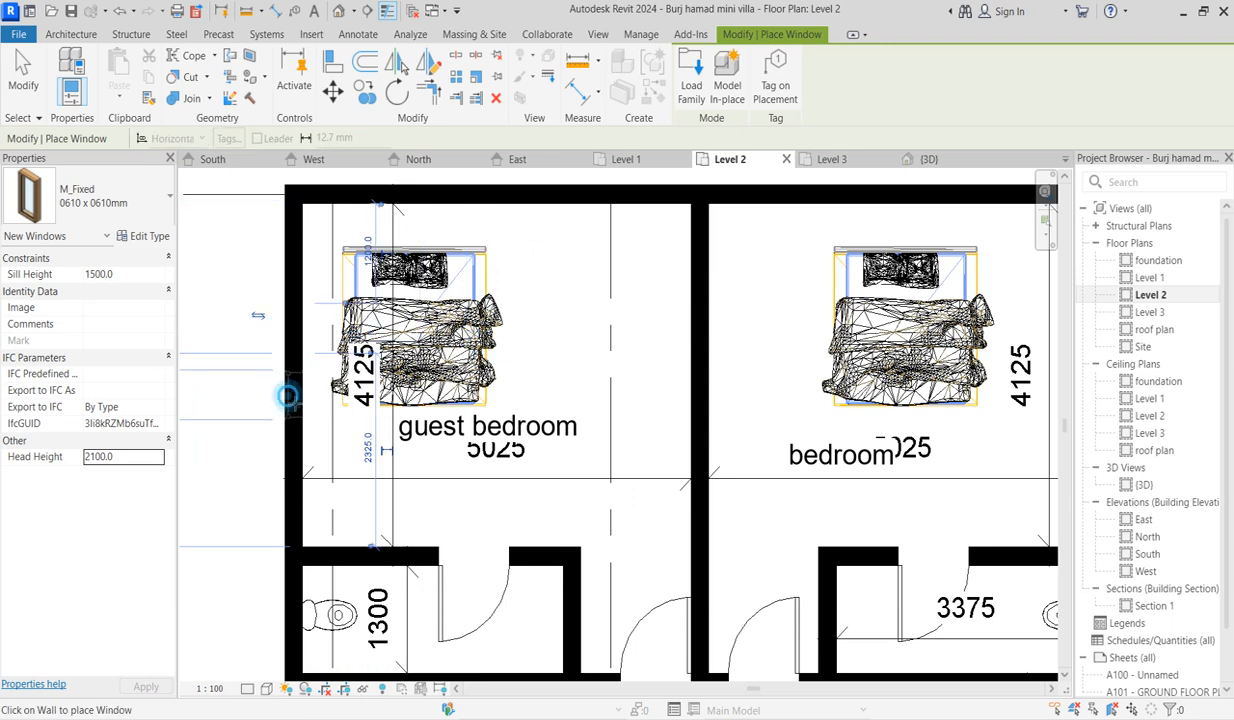
scroll(287, 396, "down", 5)
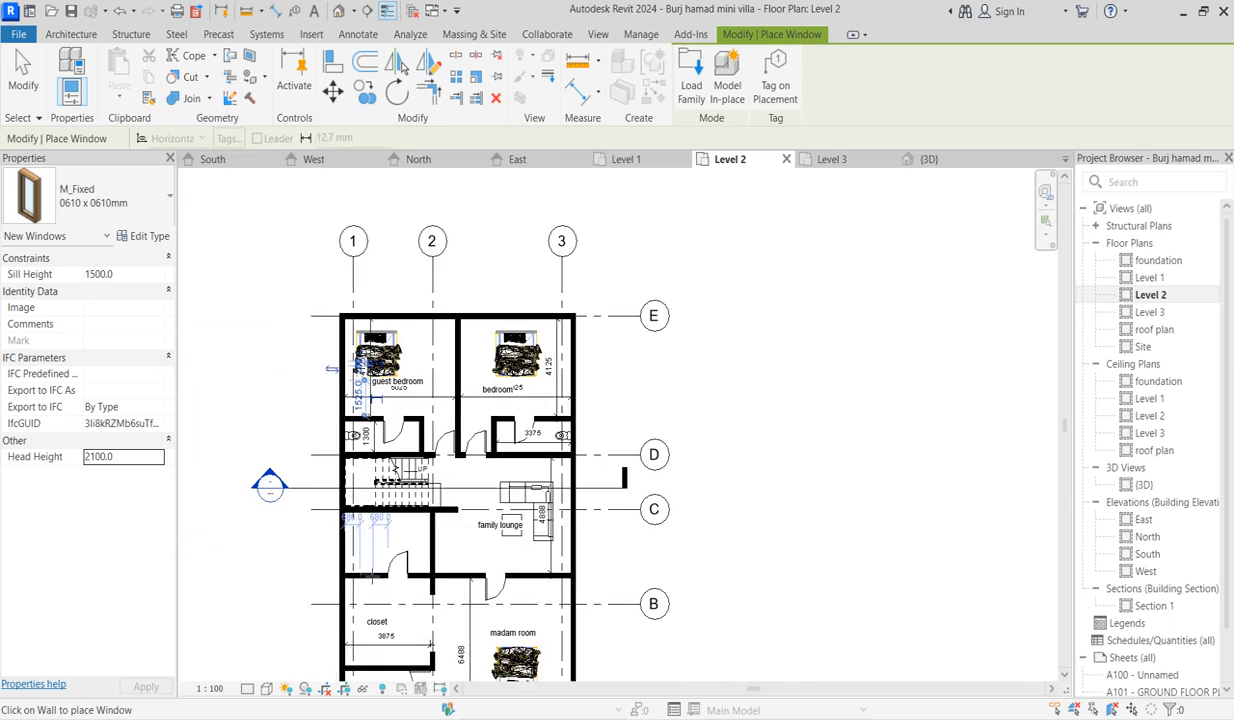
scroll(440, 549, "up", 1)
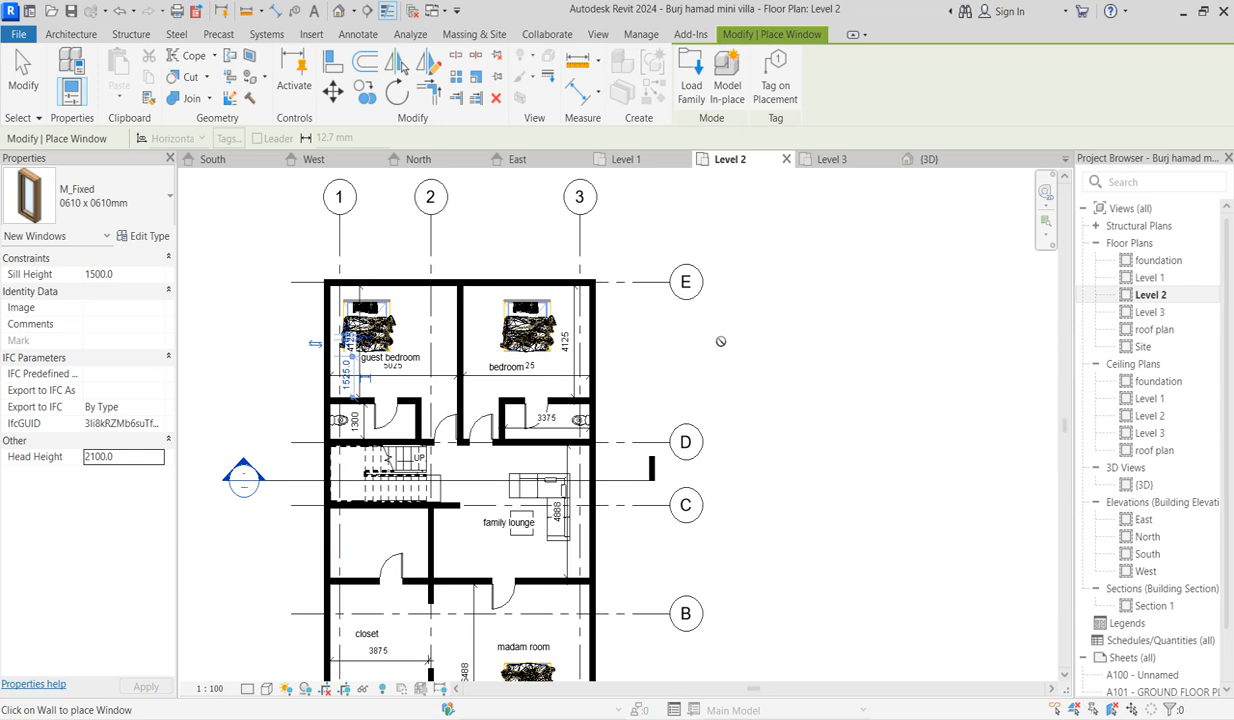
key("Escape")
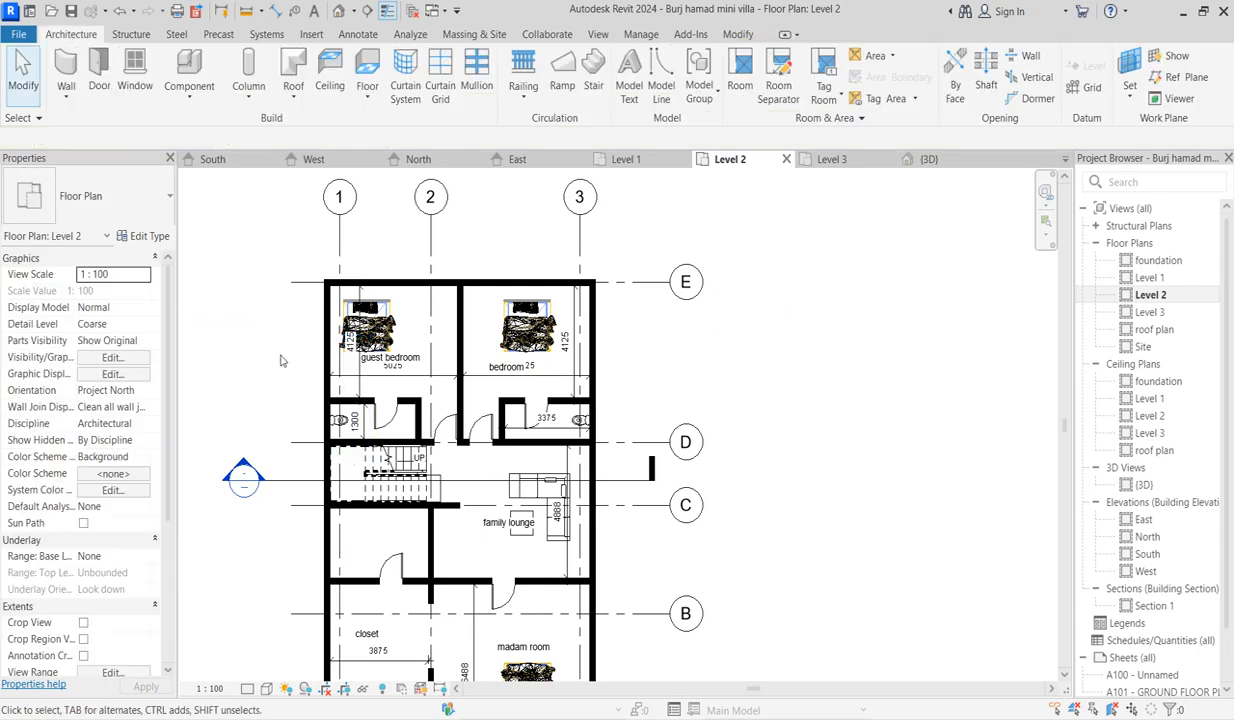
Raise the cut plane offset in the Level 2 view range so that it cuts through the high windows.
scroll(224, 380, "down", 2)
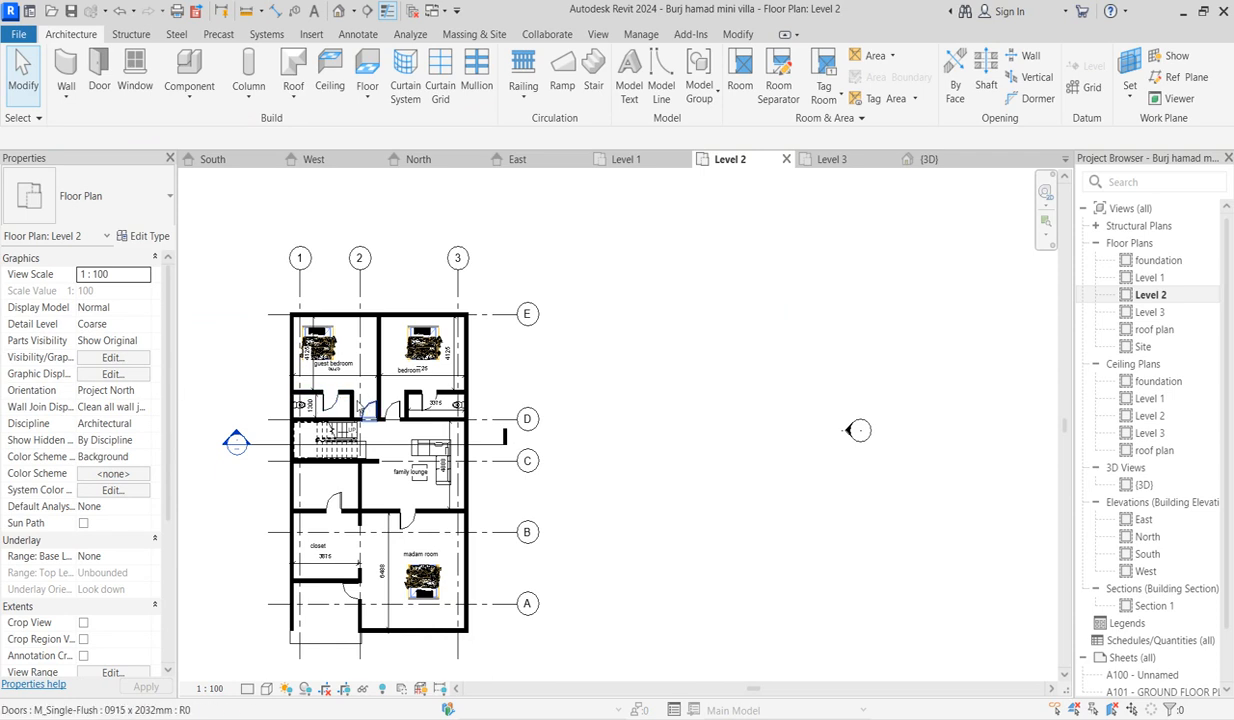
scroll(155, 500, "down", 2)
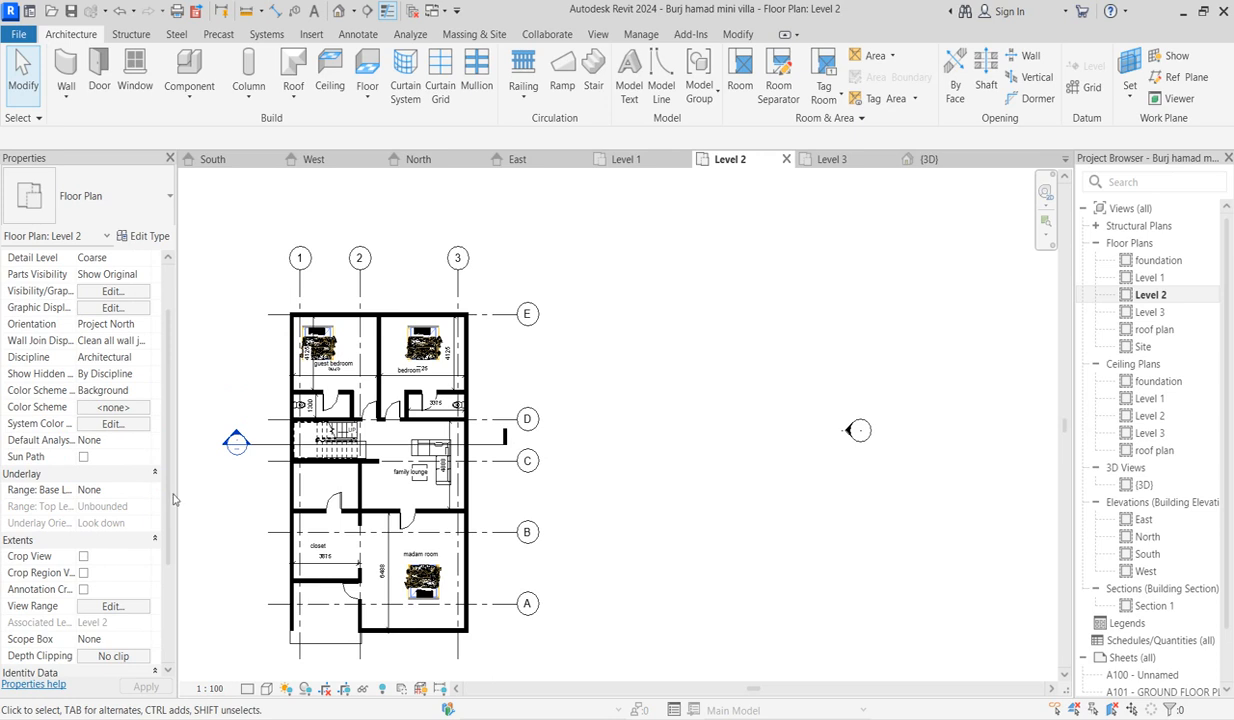
left_click(113, 607)
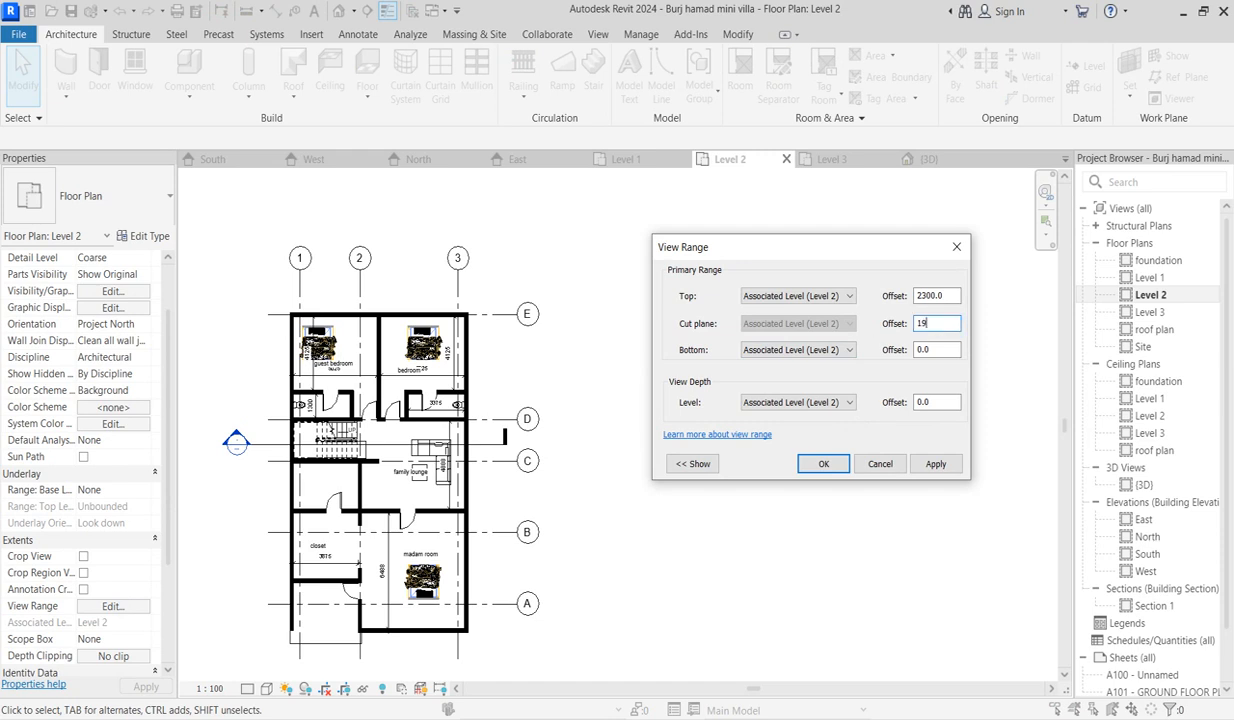
left_click(824, 464)
Examine the windows around the Level 2 plan and the properties of the southernmost family lounge window.
scroll(272, 488, "up", 1)
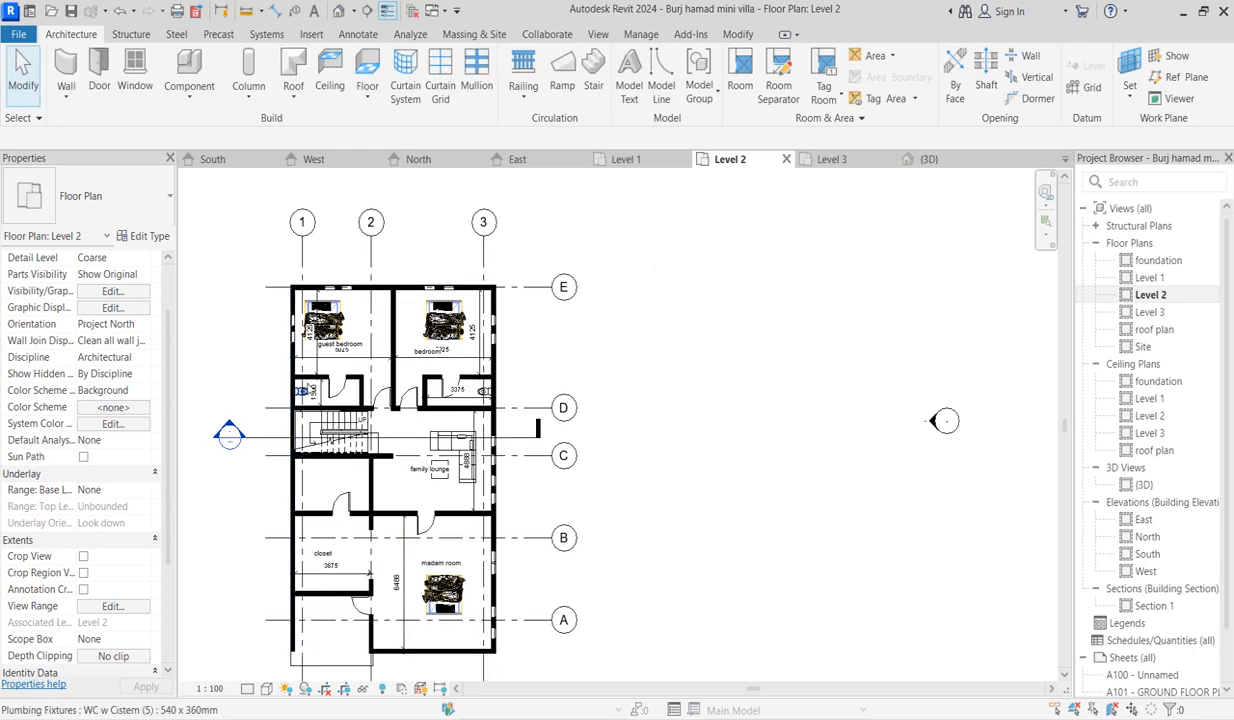
scroll(296, 331, "up", 2)
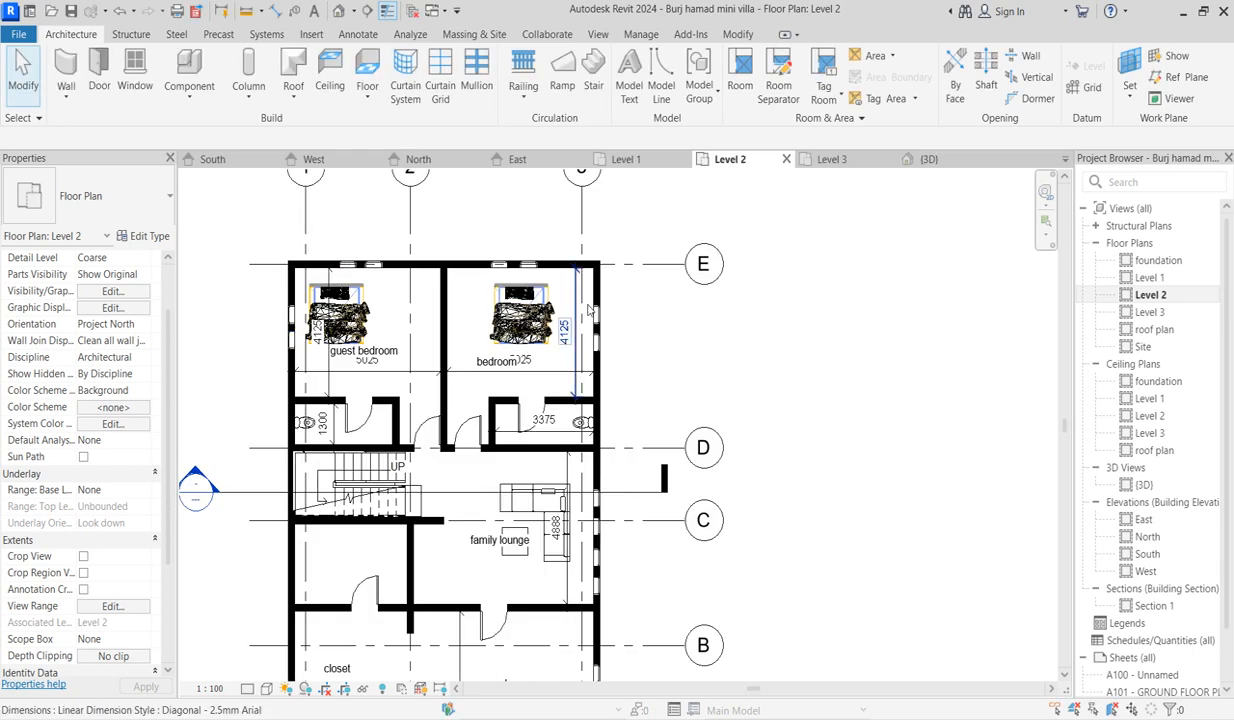
scroll(614, 485, "down", 2)
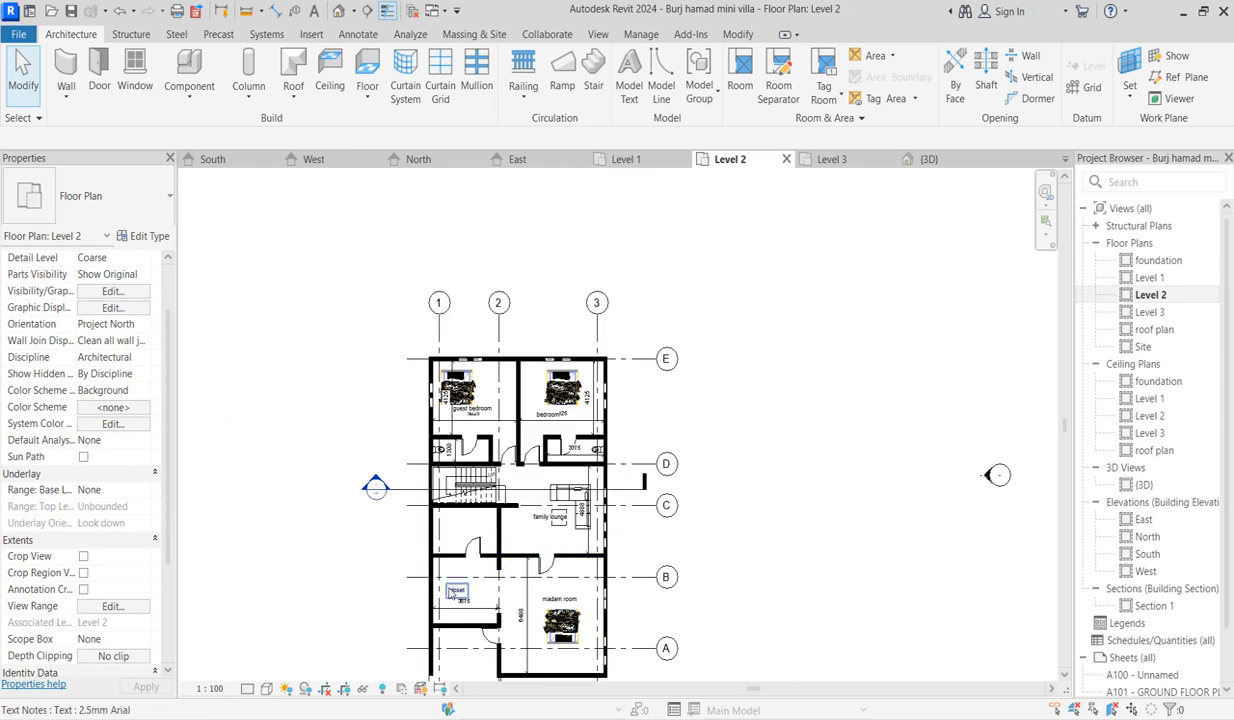
scroll(454, 593, "up", 1)
scroll(456, 600, "up", 1)
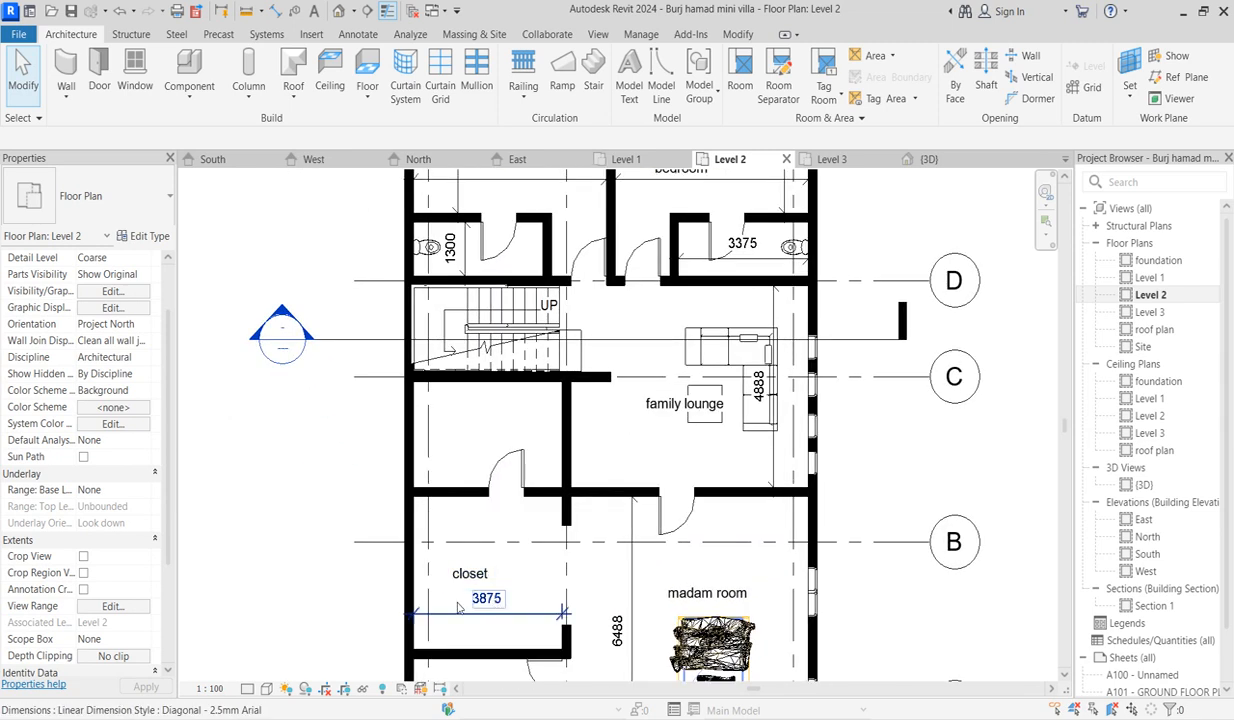
scroll(460, 603, "down", 2)
scroll(489, 587, "up", 2)
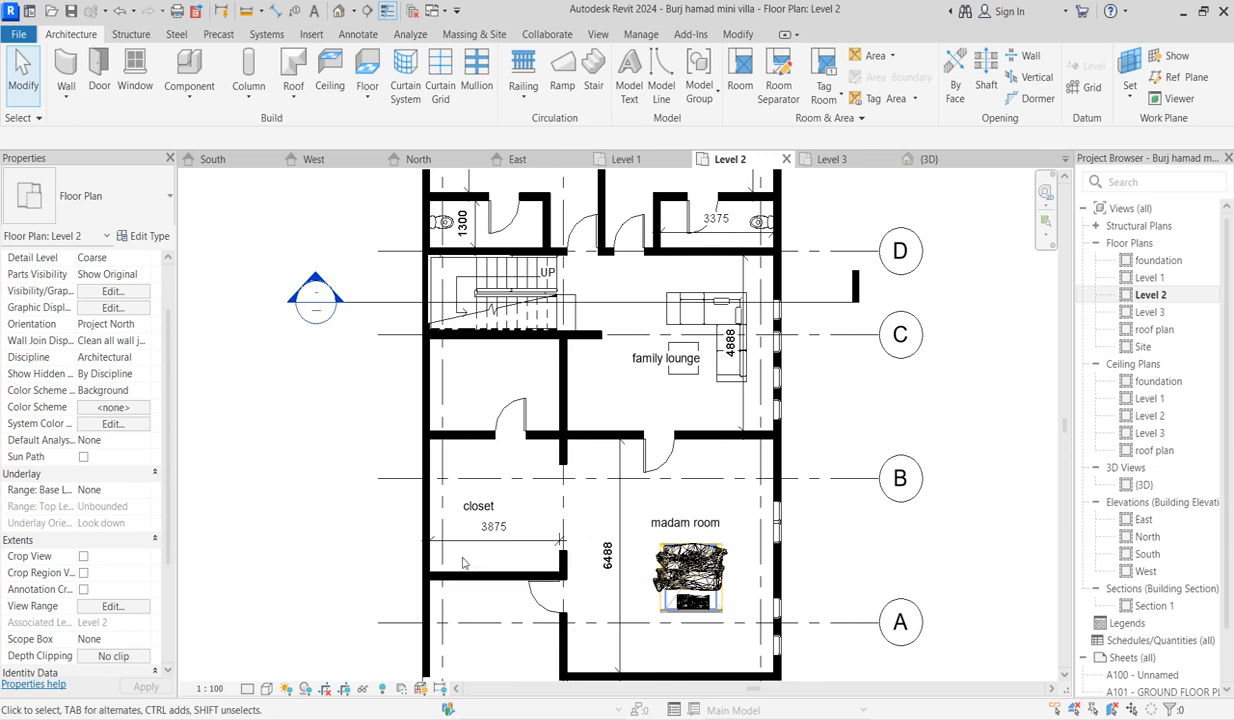
left_click(777, 408)
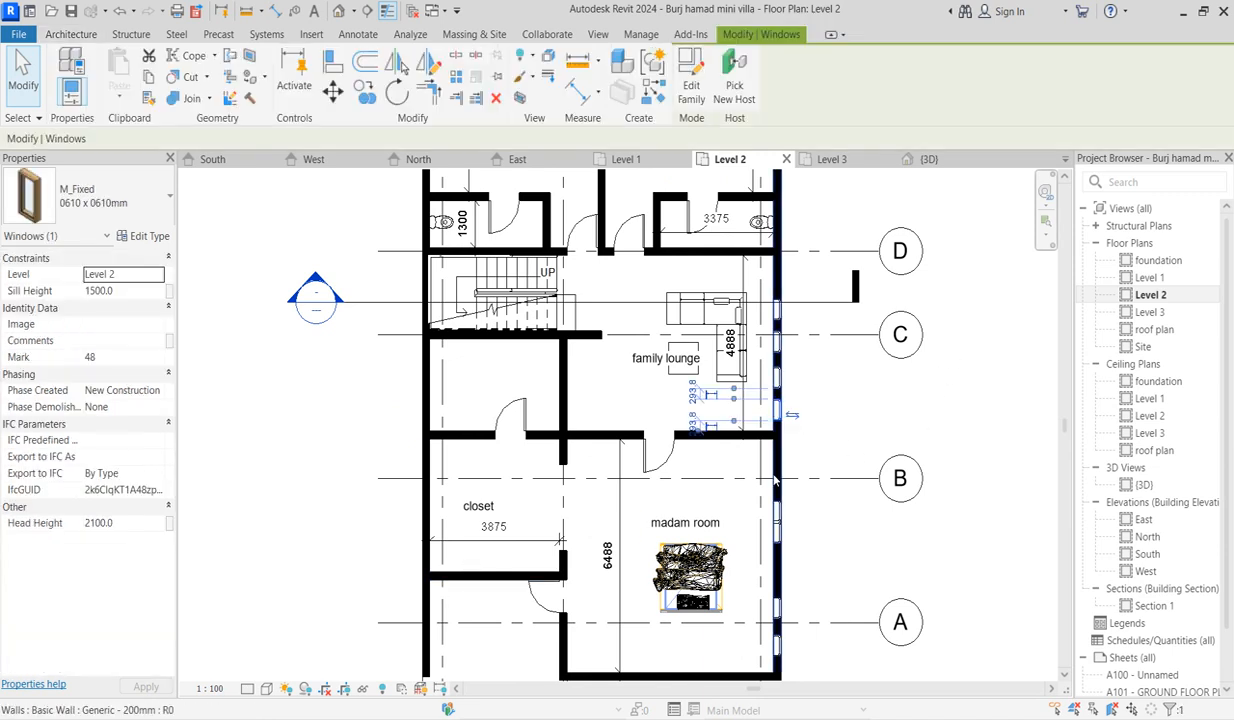
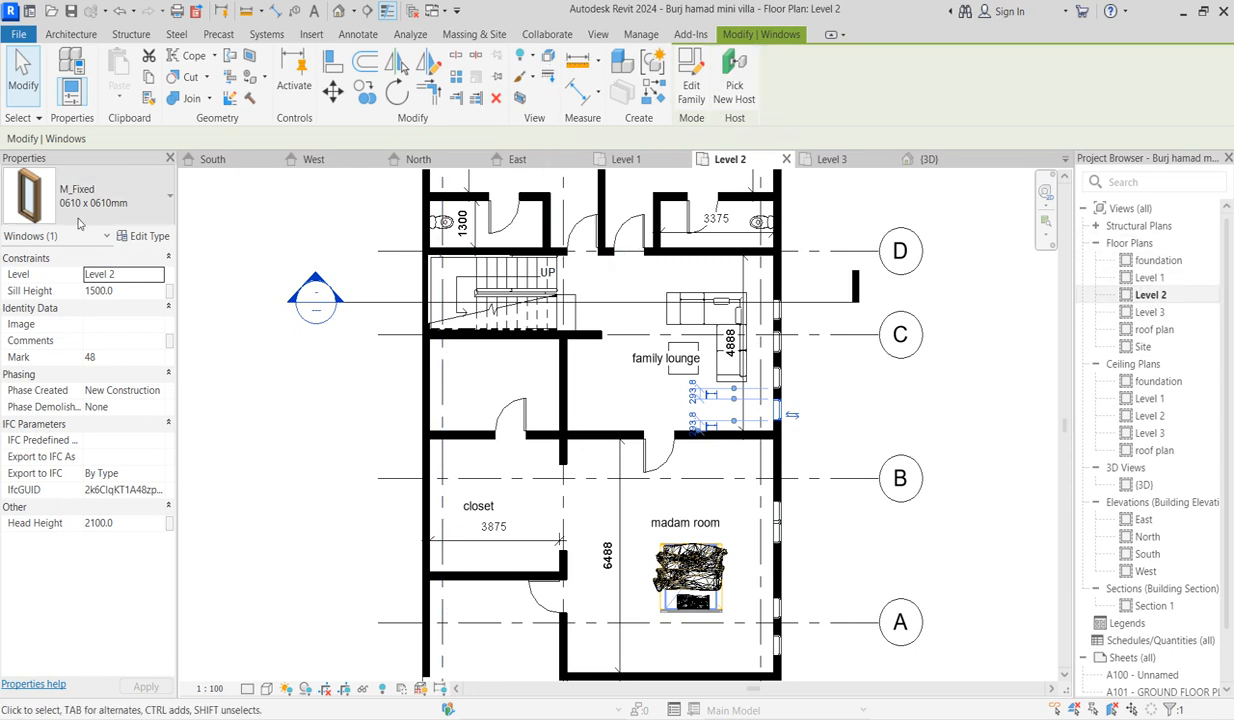
left_click(944, 320)
scroll(495, 520, "down", 2)
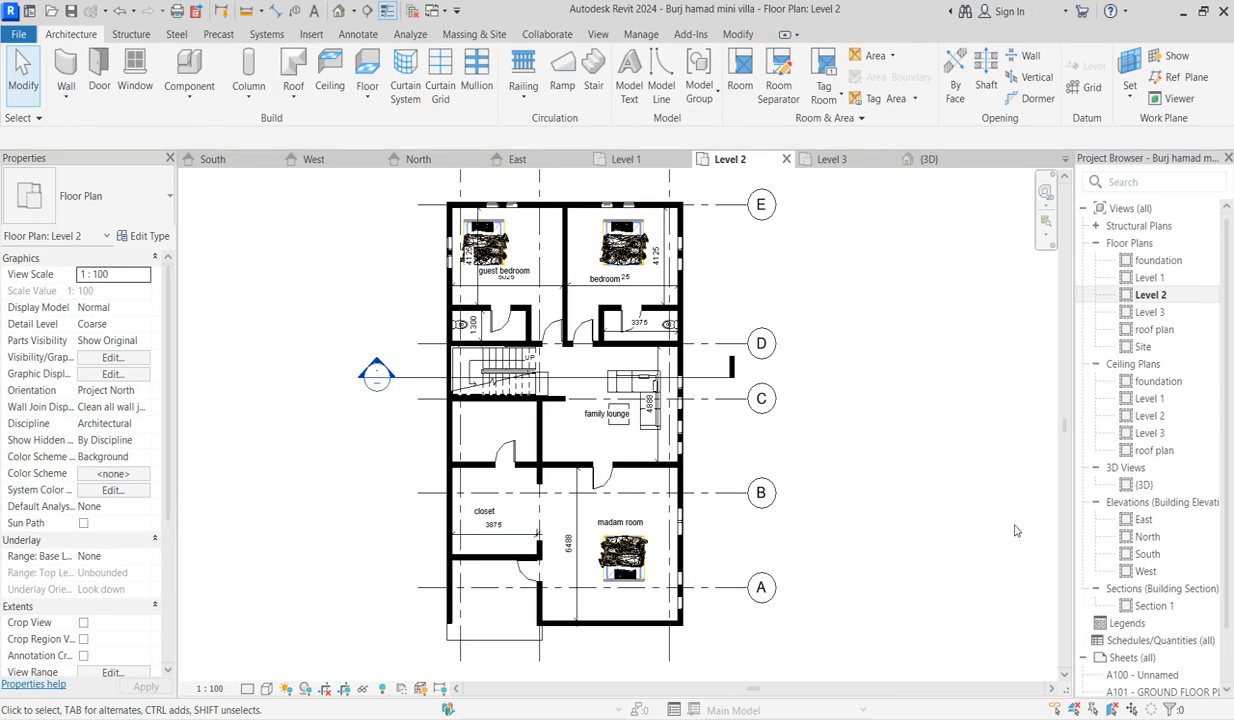
Copy the in-place window from the Level 1 plan and paste it into Level 2 aligned to the current view.
double_click(1150, 278)
left_click(766, 476)
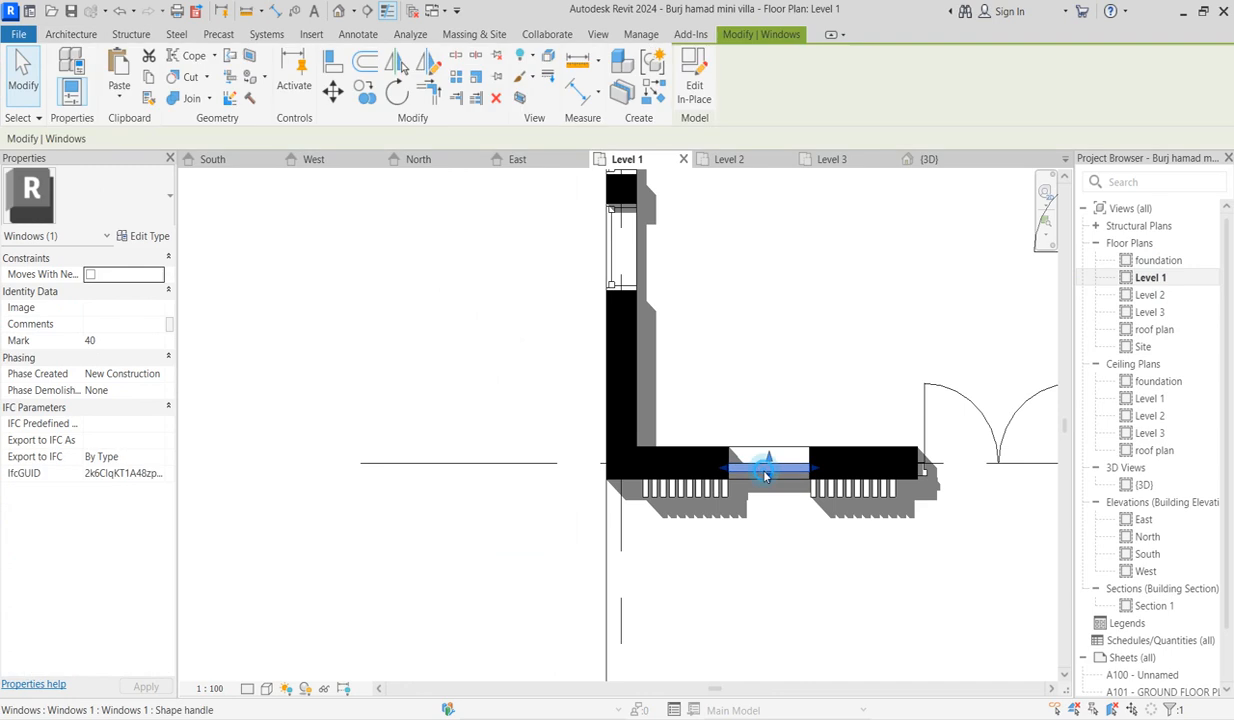
left_click(150, 79)
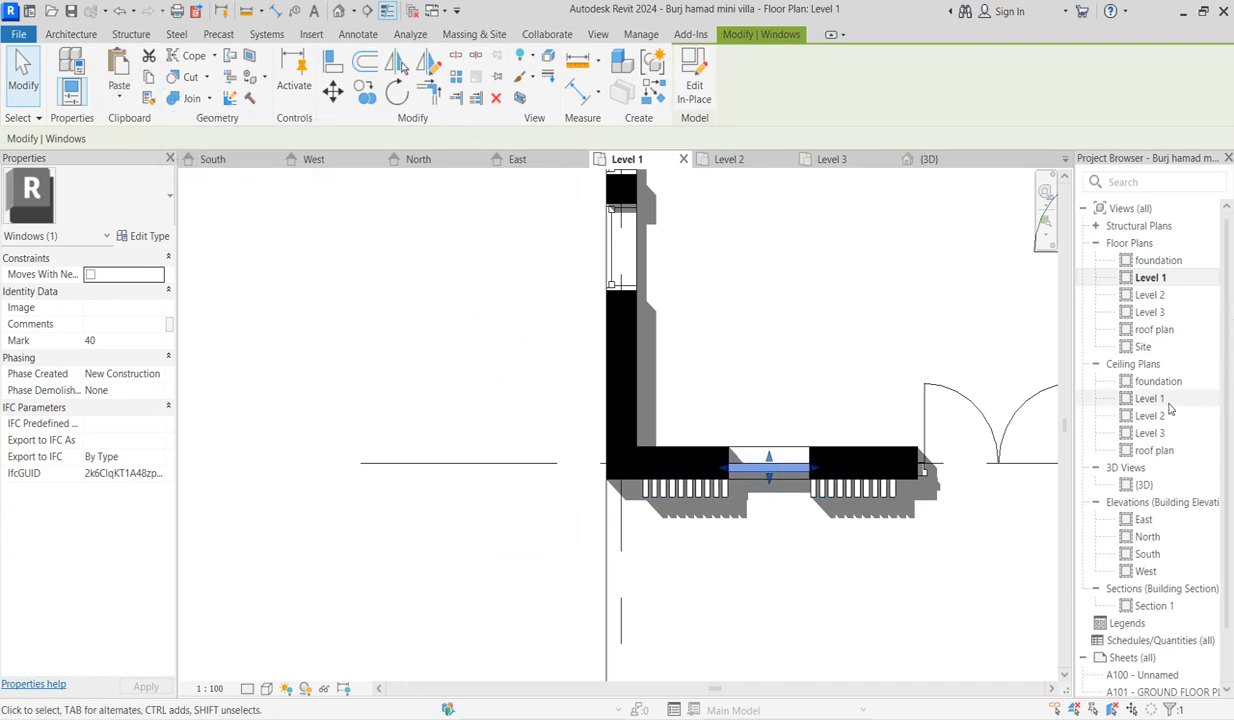
double_click(1150, 295)
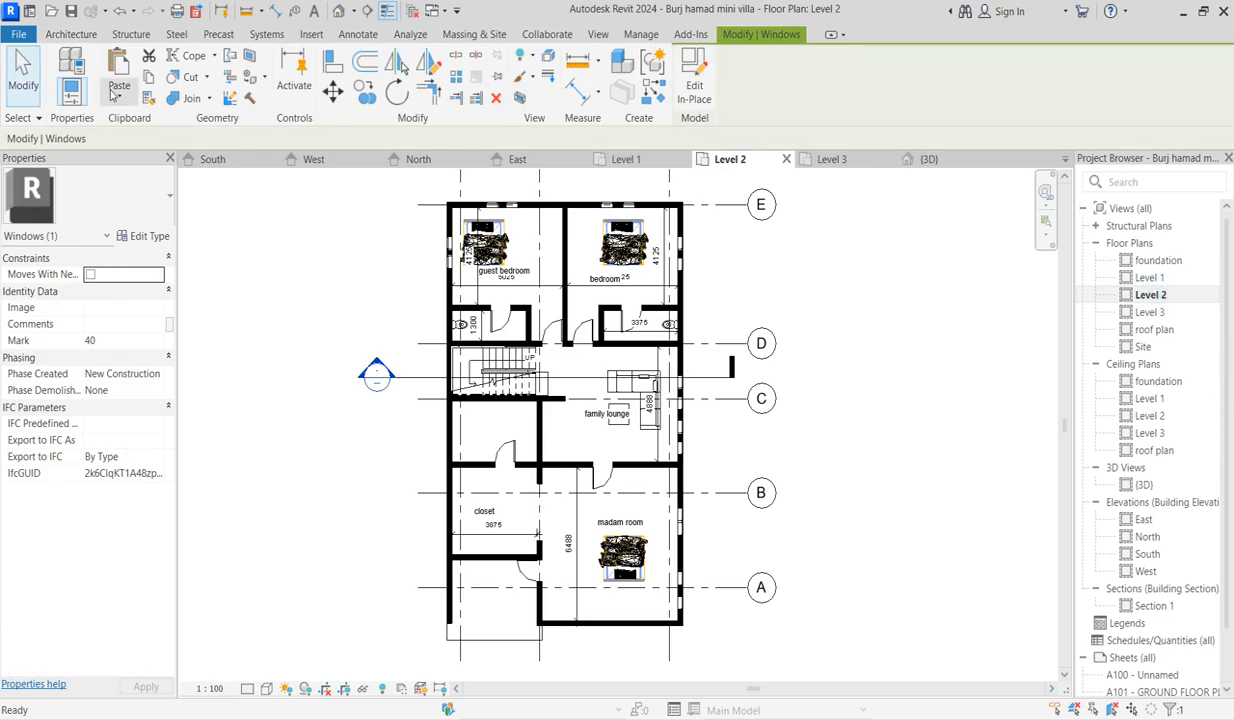
left_click(116, 93)
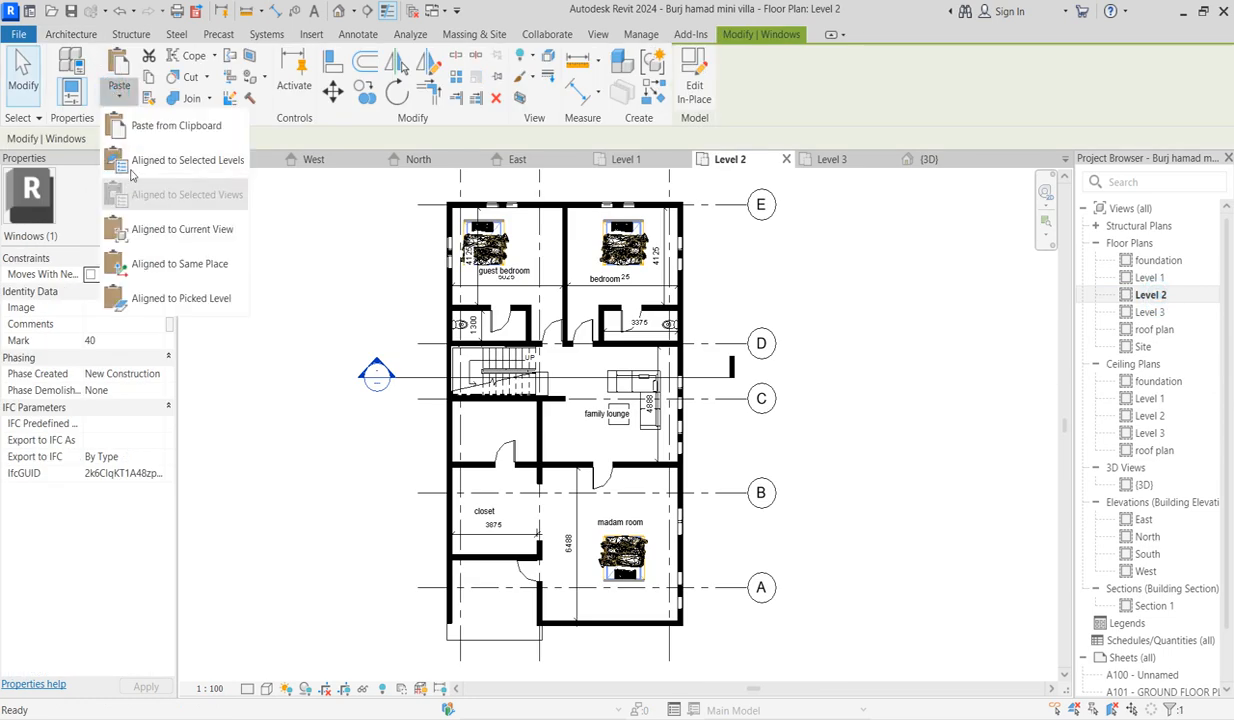
left_click(172, 232)
scroll(488, 575, "up", 6)
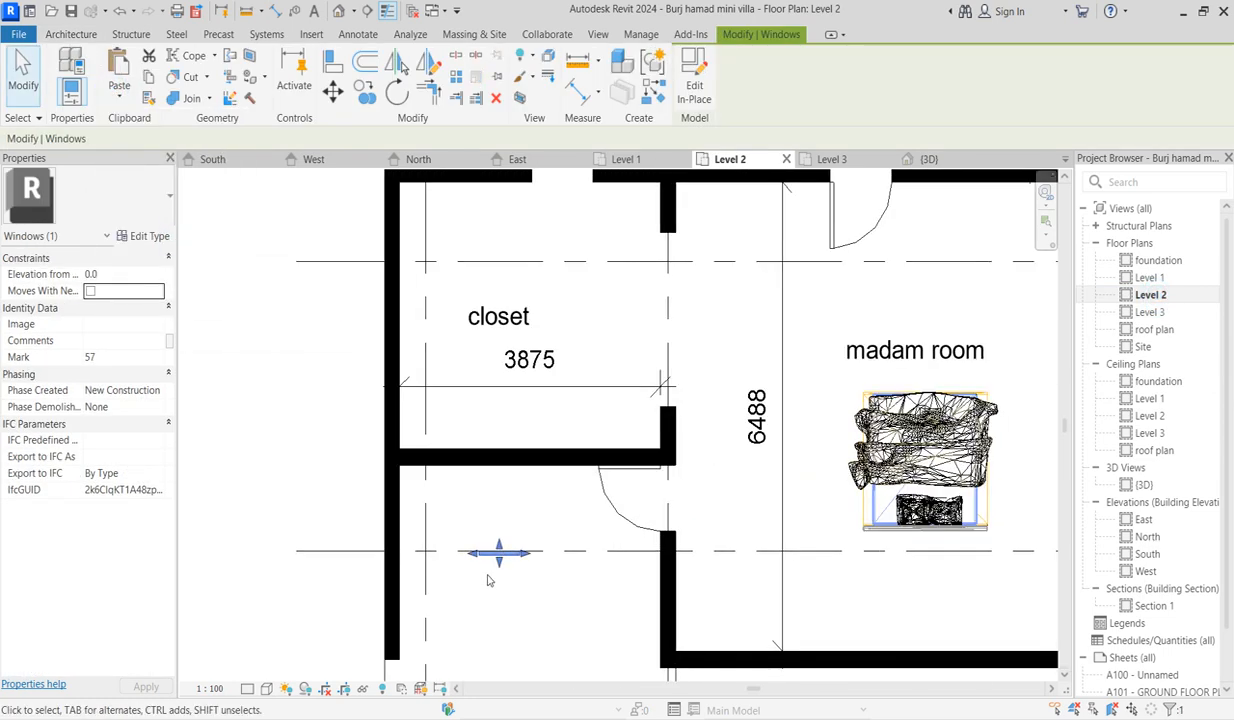
Move the pasted in-place window into the horizontal wall directly below the closet.
left_click_drag(492, 556, 513, 411)
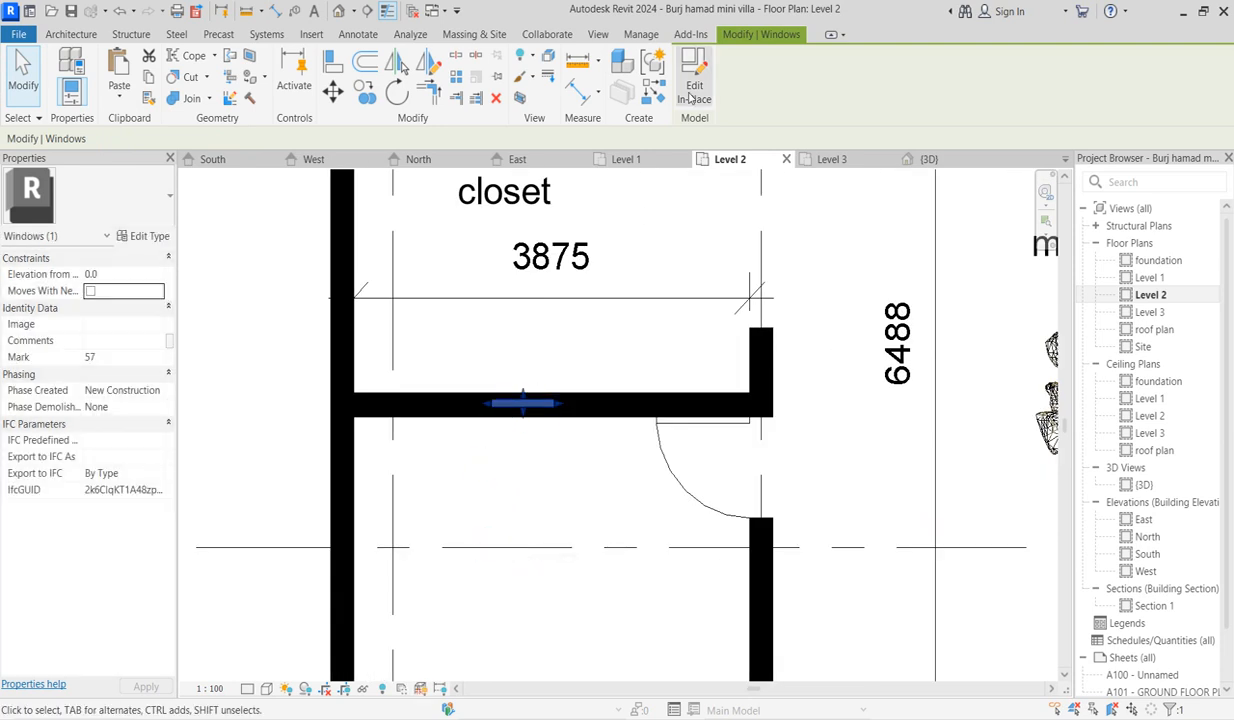
Open the extrusion sketch of the in-place window in the wall below the closet for editing.
left_click(689, 97)
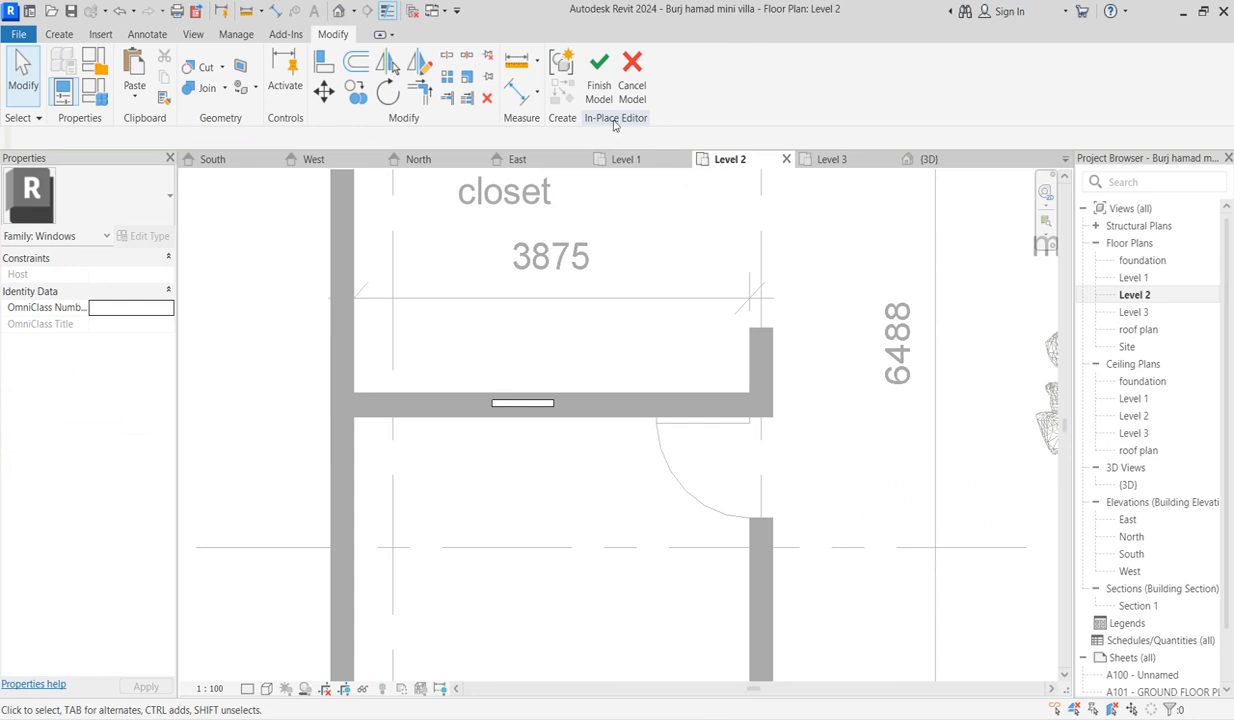
left_click(515, 403)
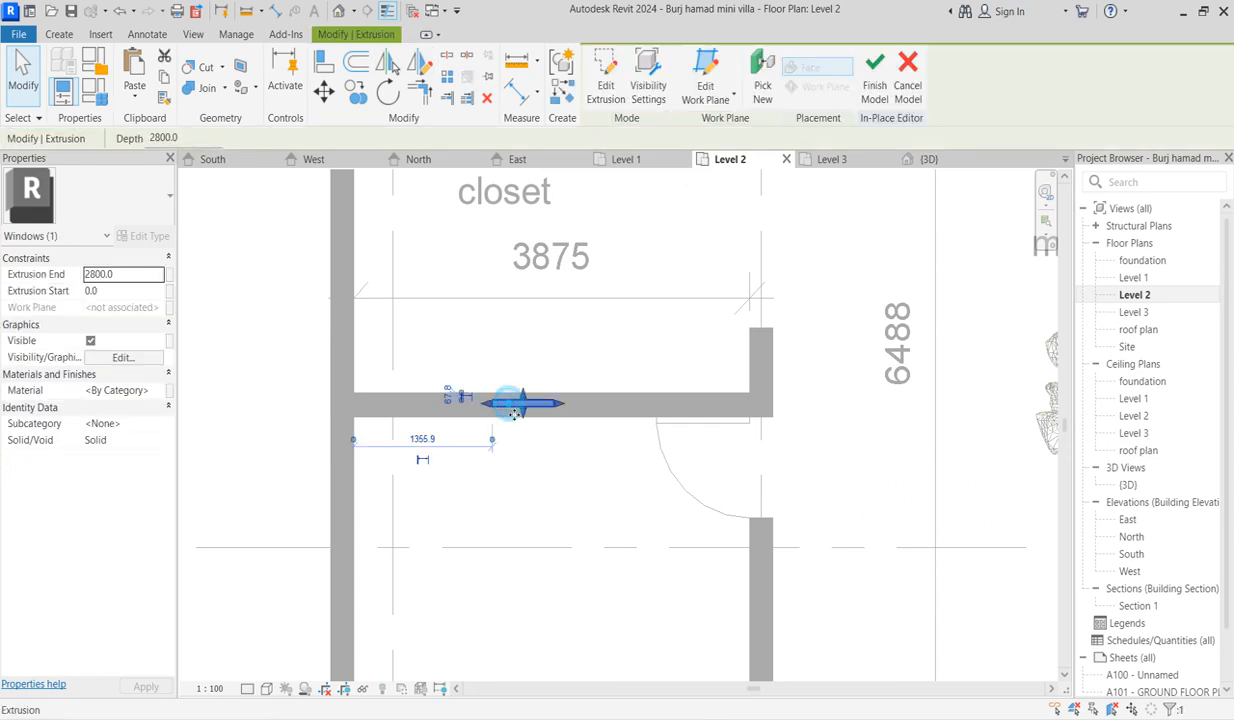
left_click(605, 82)
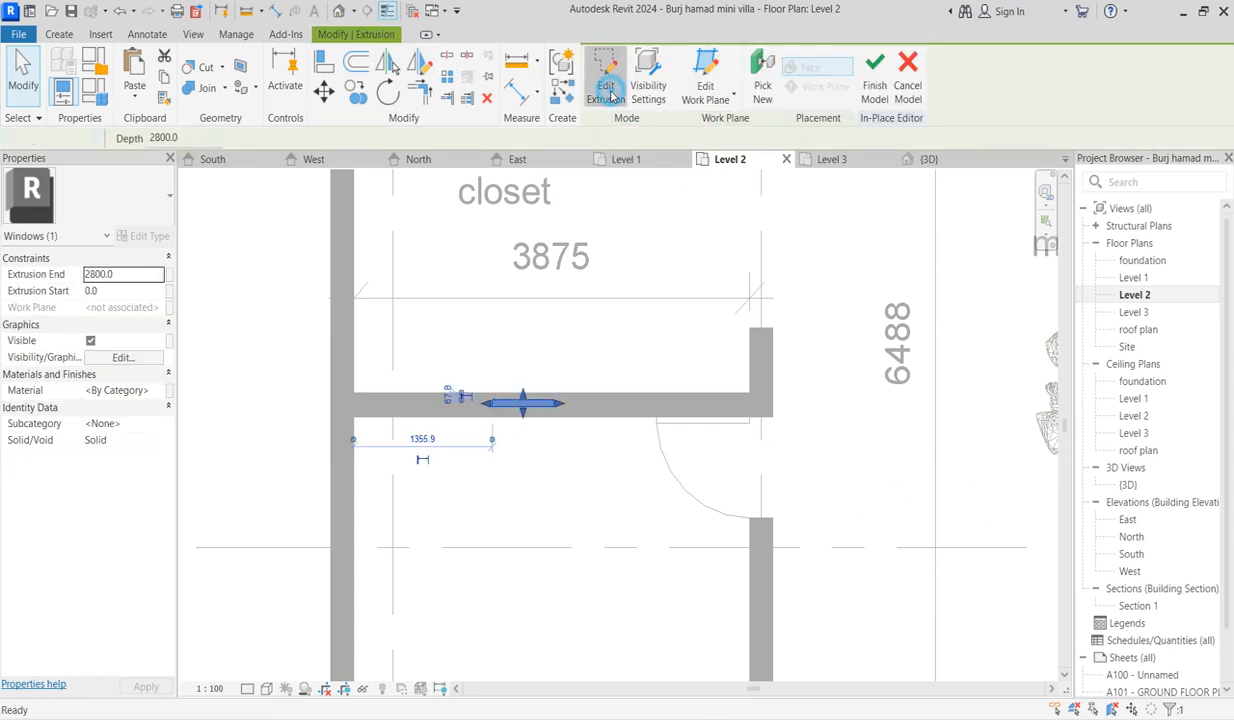
scroll(480, 410, "up", 5)
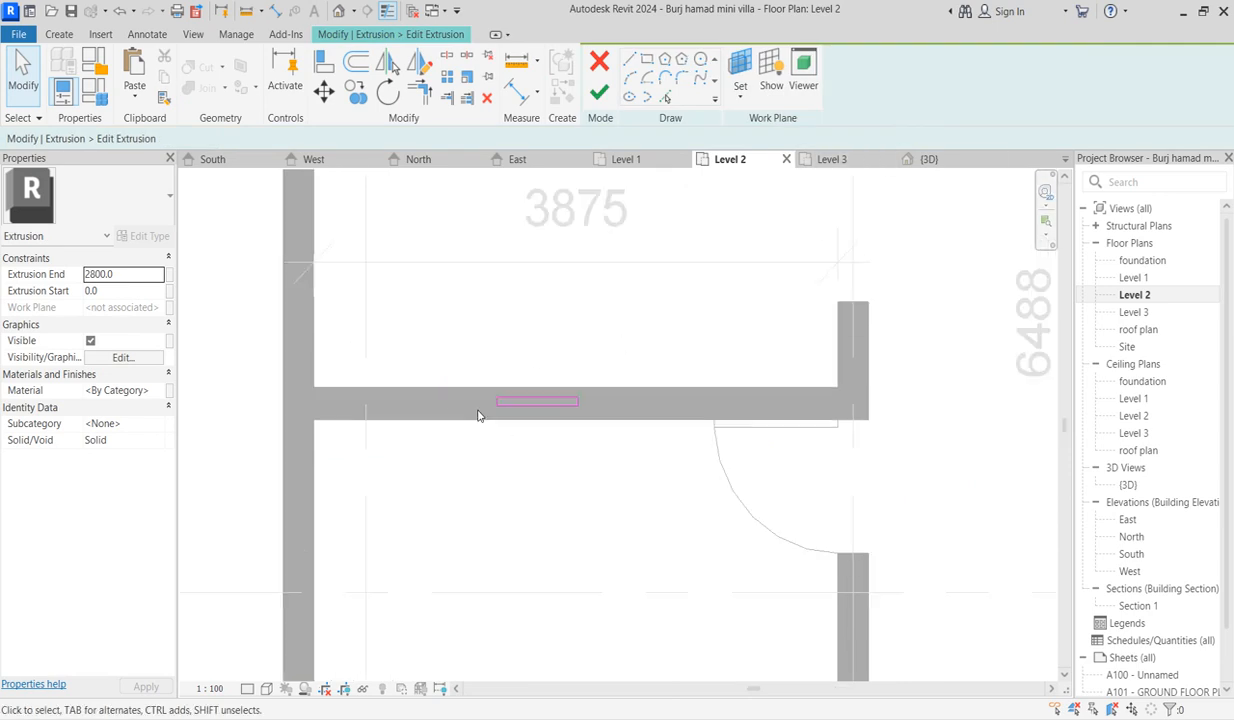
Stretch the window's sketch rectangle westward to a length of 1320 mm by moving its west end line.
left_click(503, 400)
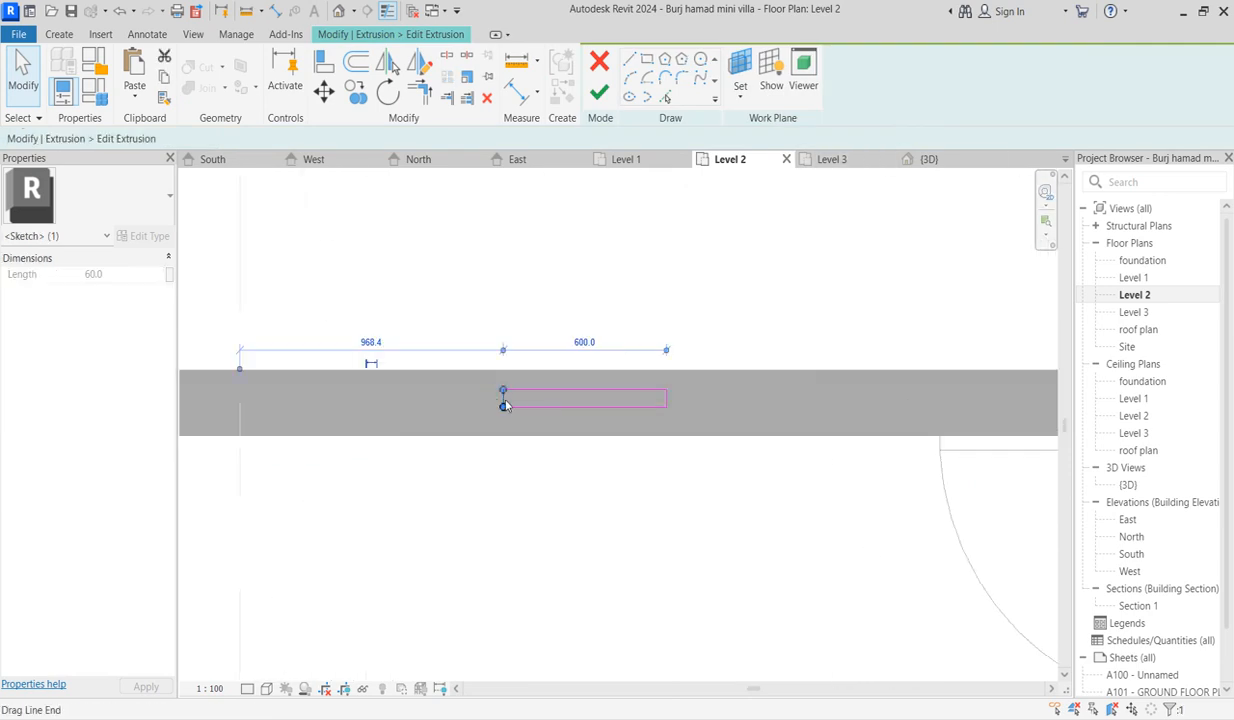
scroll(510, 405, "up", 2)
left_click_drag(503, 405, 176, 430)
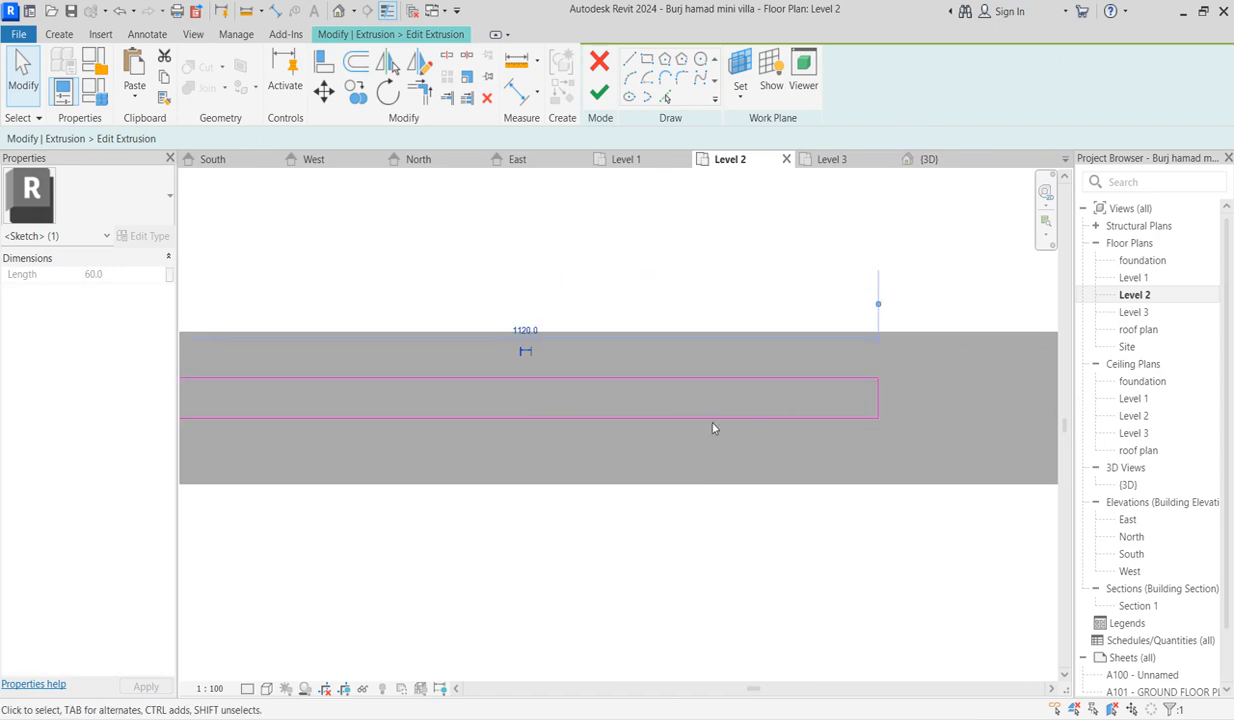
scroll(713, 427, "down", 3)
scroll(456, 415, "up", 2)
scroll(610, 460, "down", 3)
scroll(531, 441, "up", 2)
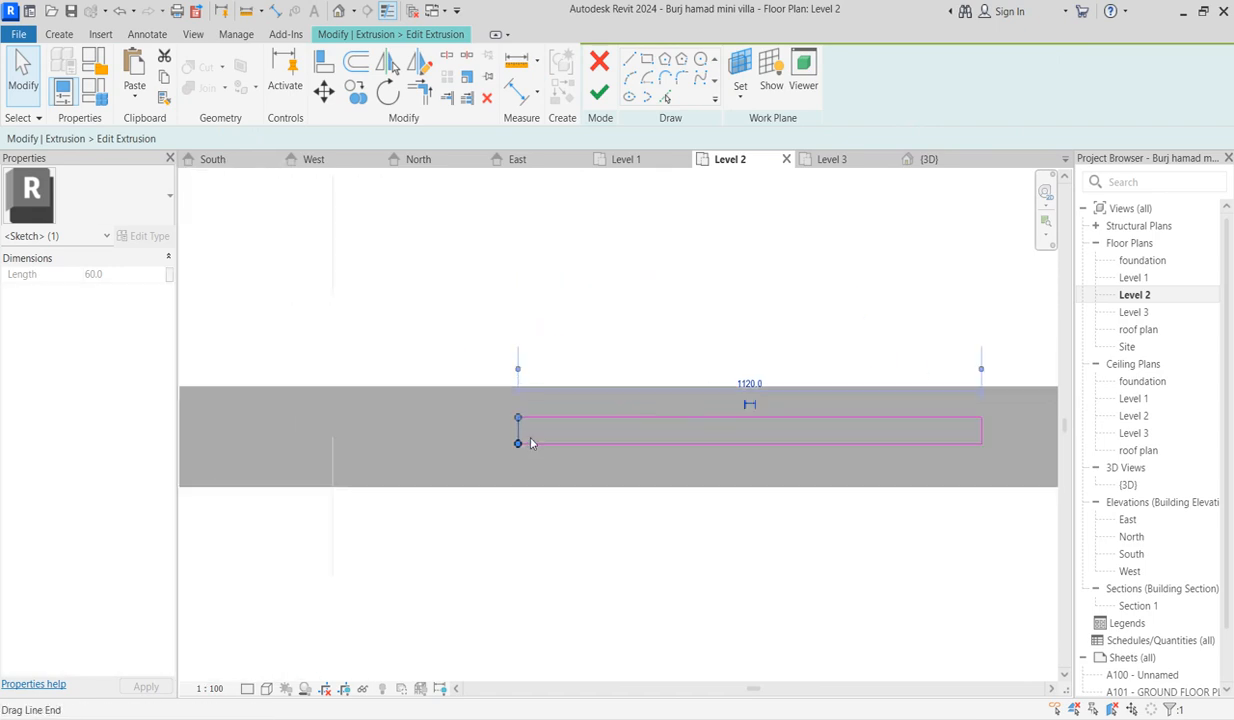
left_click_drag(519, 432, 435, 432)
scroll(727, 449, "down", 3)
scroll(707, 437, "up", 2)
scroll(707, 437, "down", 5)
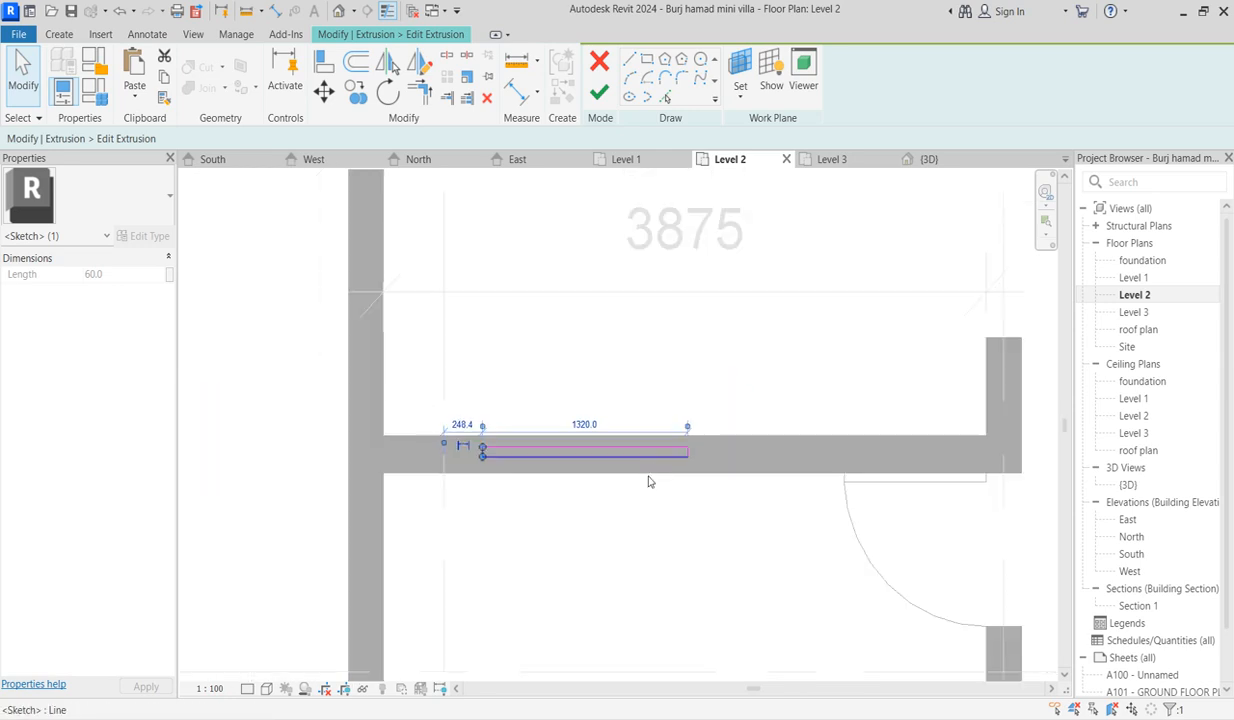
Mirror a copy of the pane rectangle to its east side, leaving a 40 mm gap between the two panes.
left_click(545, 390)
mouse_move(518, 407)
left_mouse_down()
mouse_move(631, 554)
mouse_move(705, 558)
left_mouse_up()
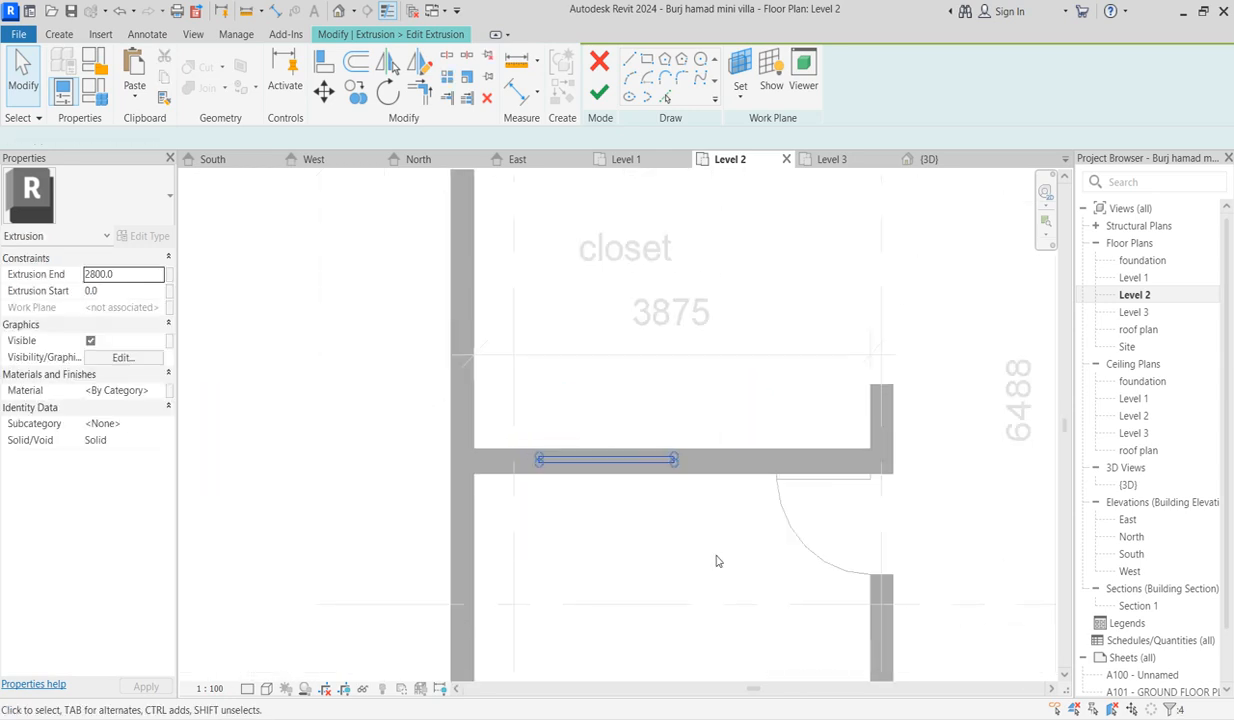
left_click(419, 62)
scroll(702, 475, "up", 6)
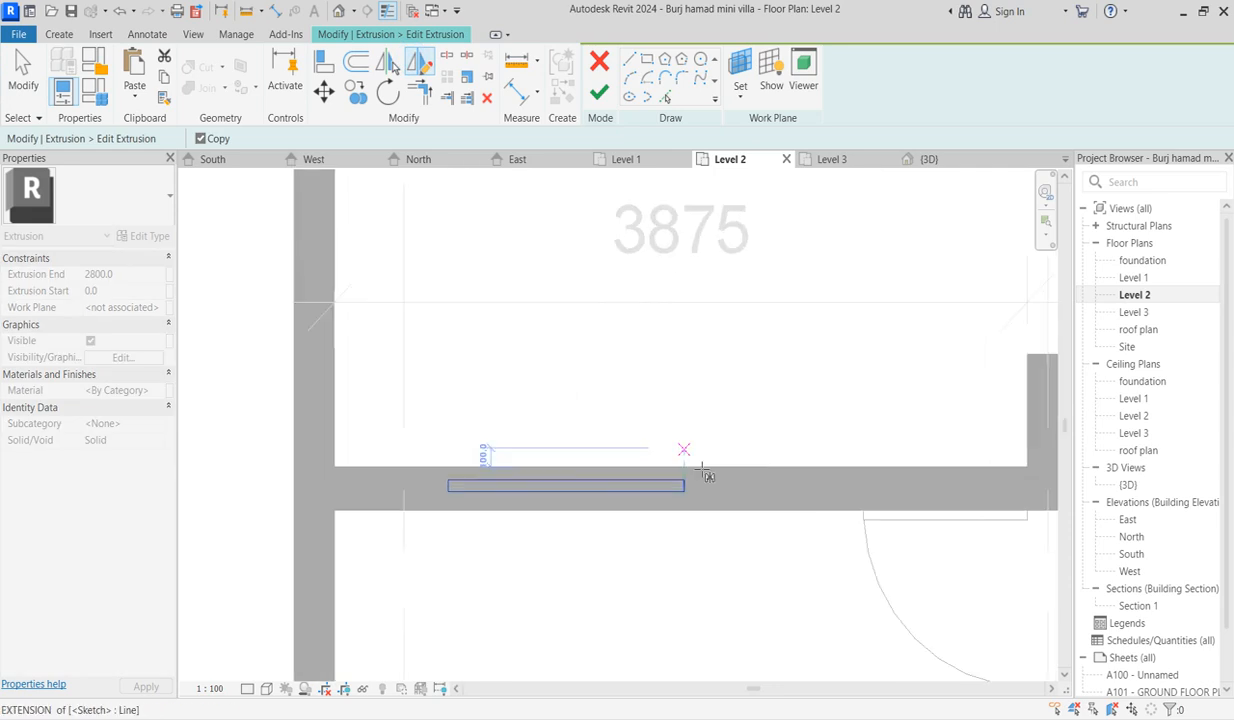
scroll(695, 510, "up", 2)
left_click(686, 480)
left_click(684, 444)
scroll(660, 435, "down", 5)
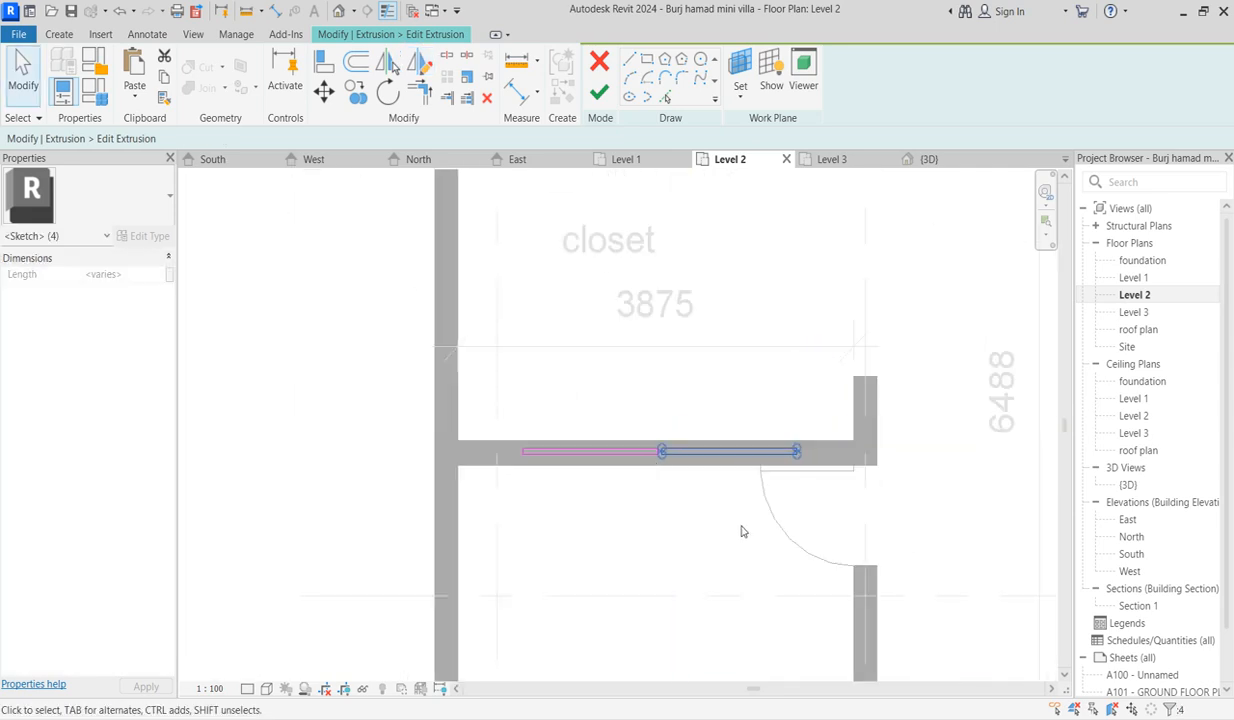
left_click(646, 527)
Nudge the facing end lines of both pane rectangles together to a narrow gap and finish the in-place window.
scroll(662, 454, "up", 6)
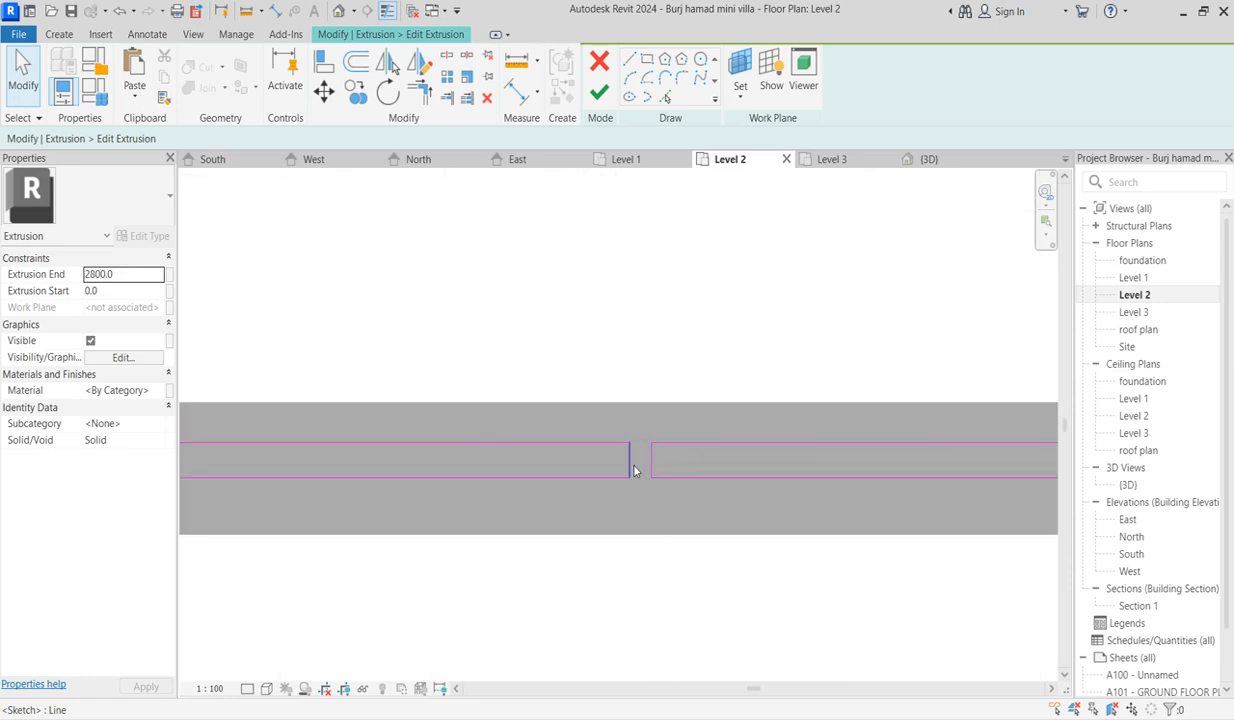
left_click(627, 466)
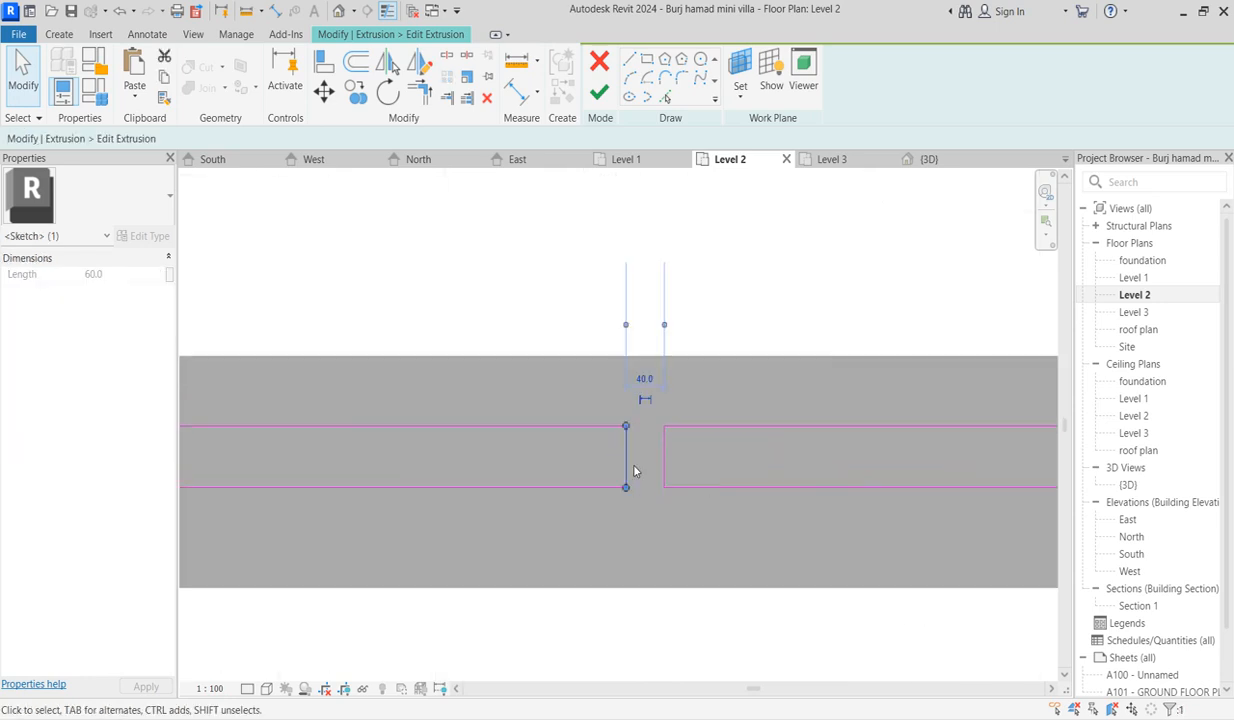
left_click_drag(633, 471, 639, 471)
left_click(665, 466)
key("Left")
key("Left")
key("Left")
key("Left")
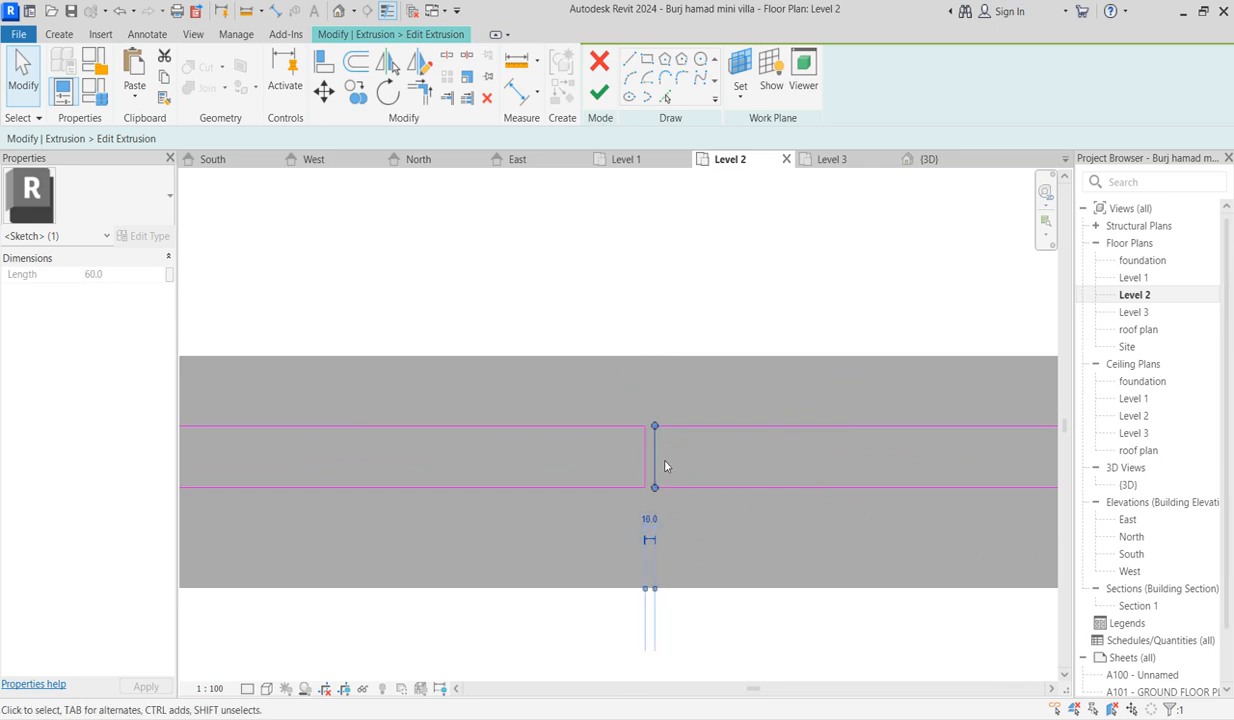
left_click(697, 394)
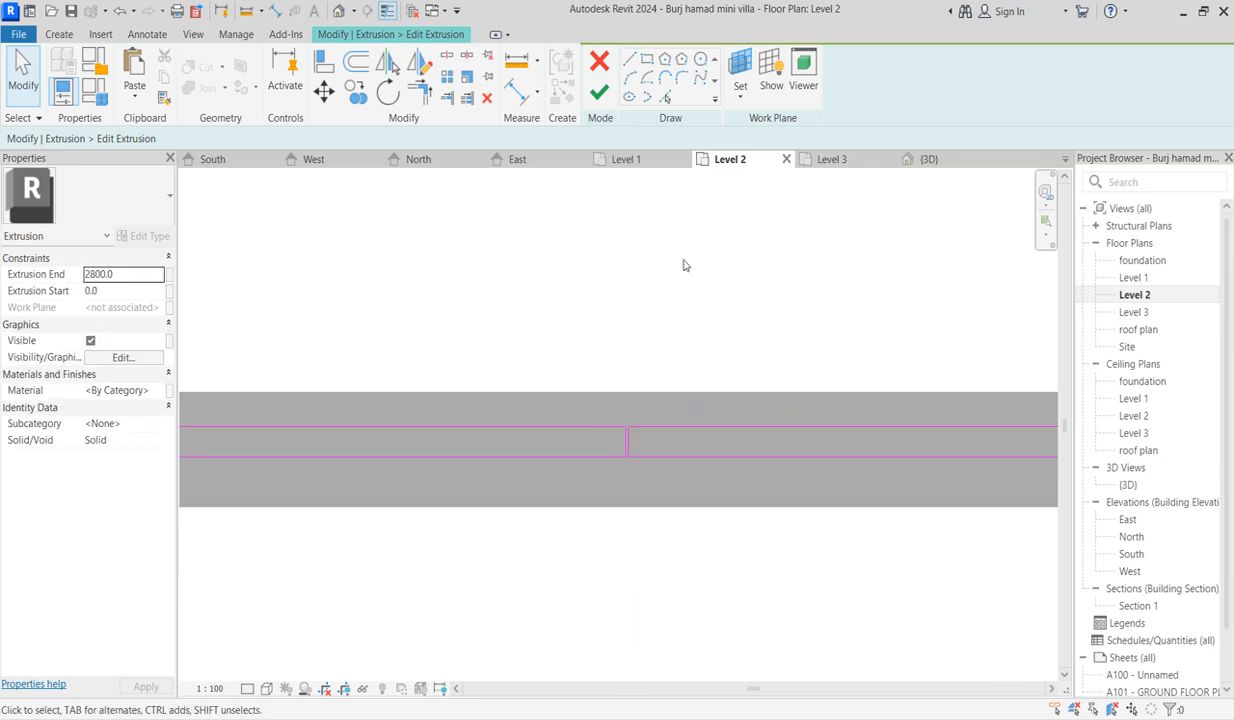
left_click(603, 94)
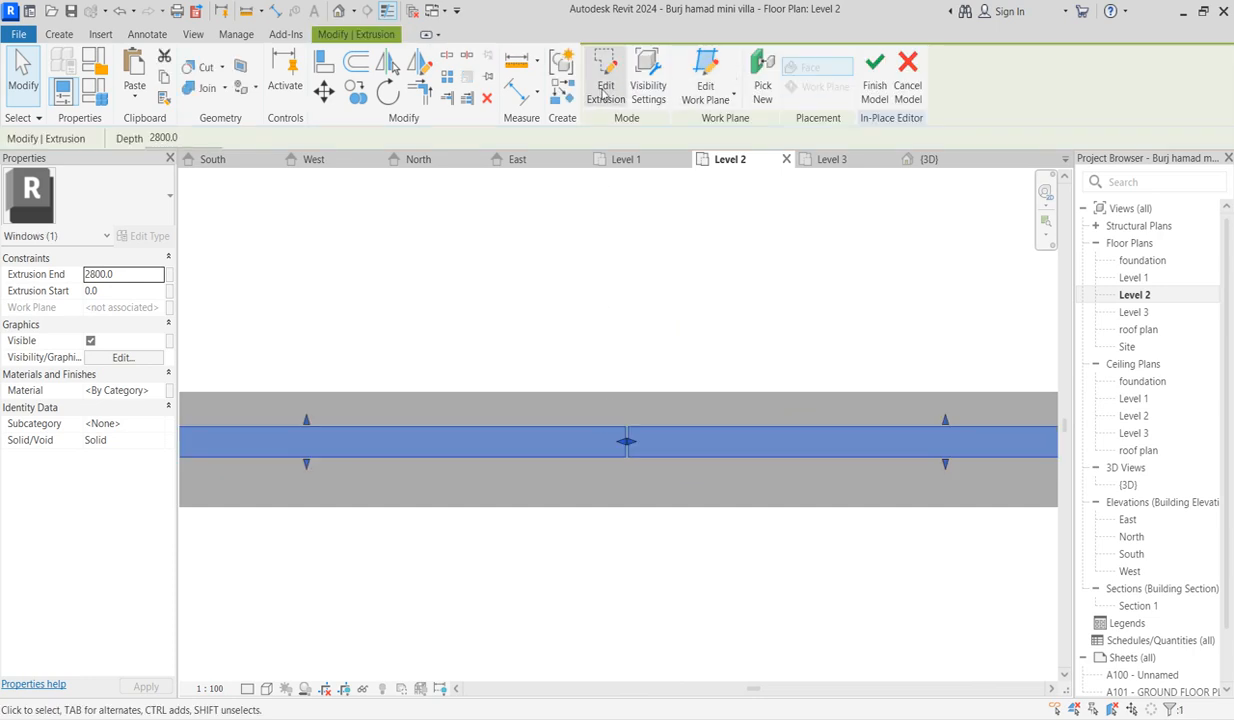
left_click(876, 92)
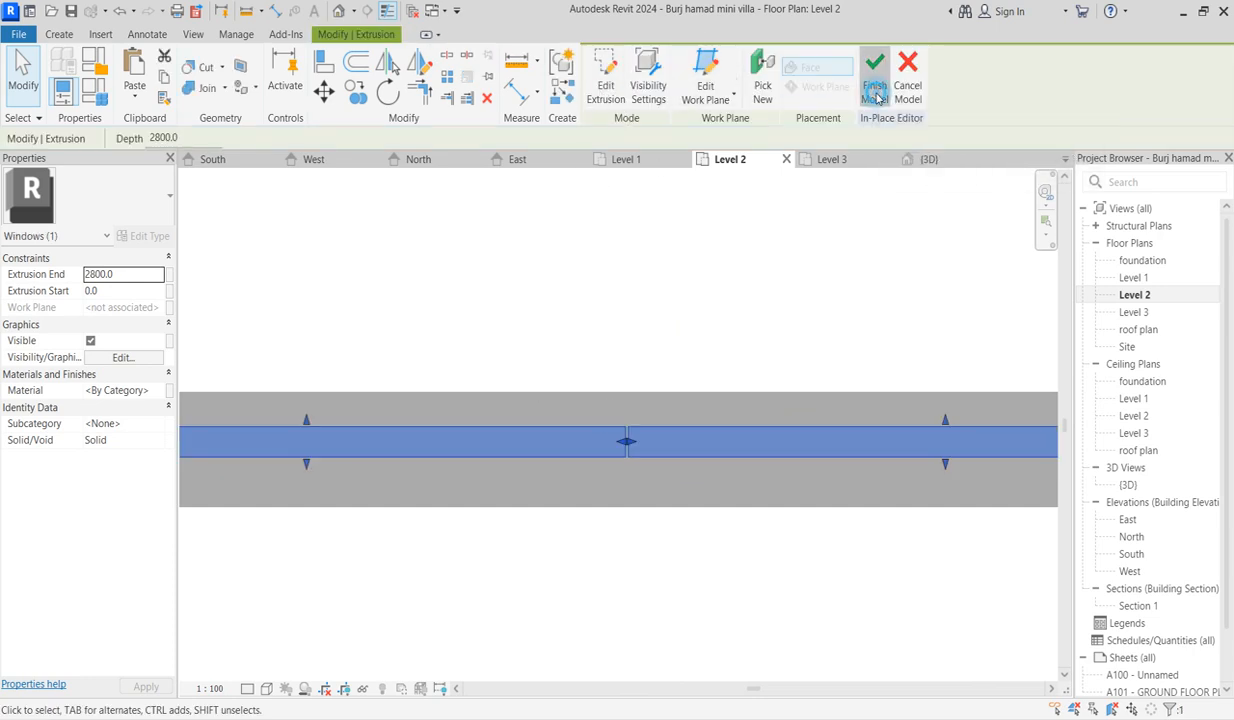
Examine the Level 2 wall hosting the in-place window in the South elevation.
double_click(1146, 554)
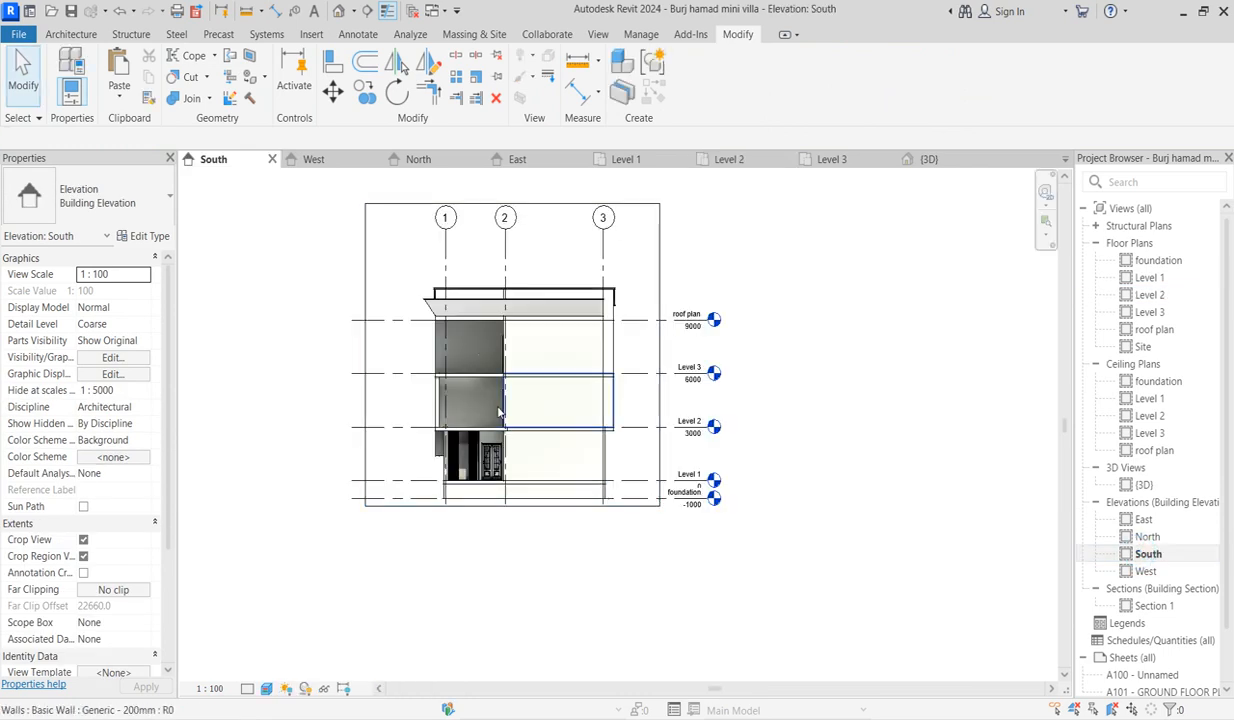
scroll(450, 389, "up", 2)
scroll(395, 386, "up", 2)
left_click(394, 359)
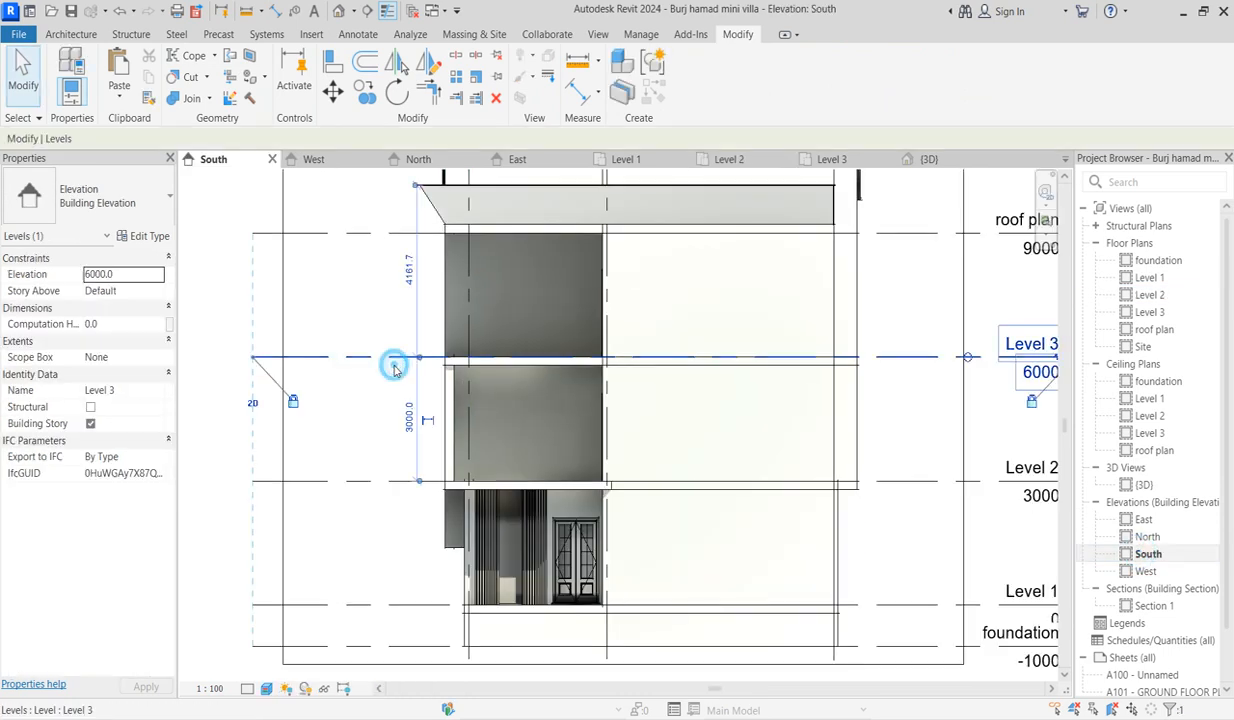
scroll(463, 340, "up", 2)
left_click(457, 332)
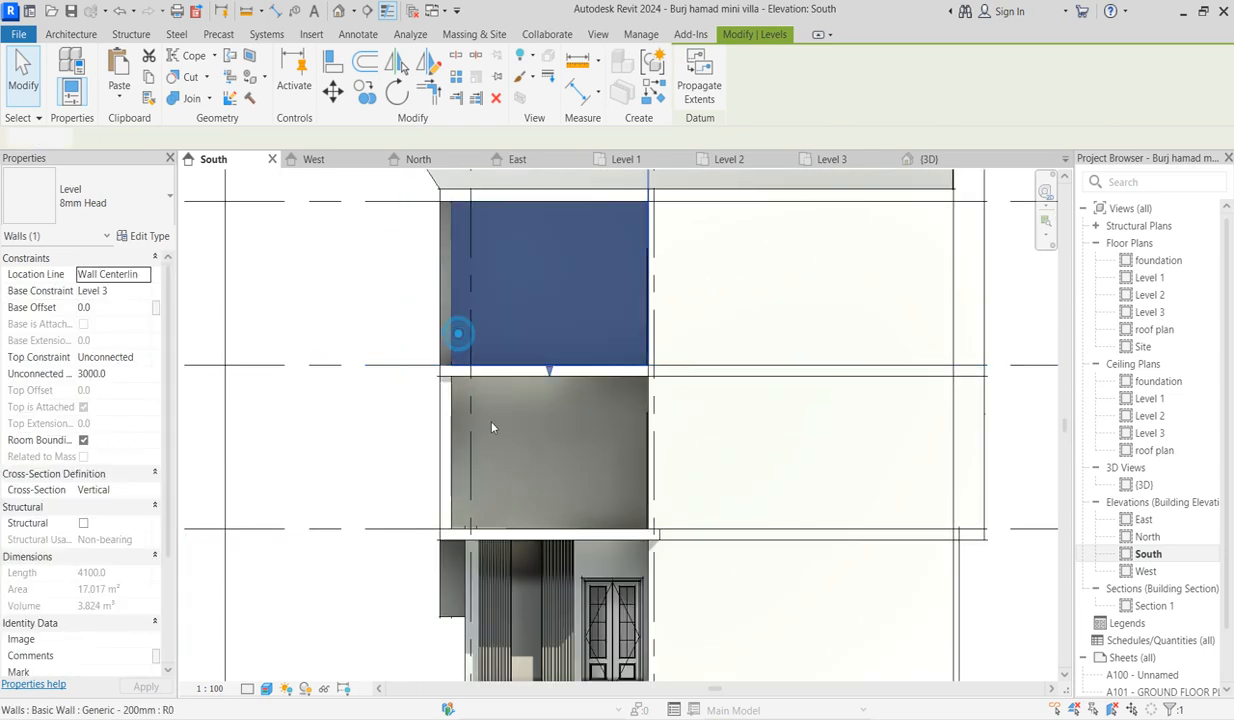
left_click(578, 408)
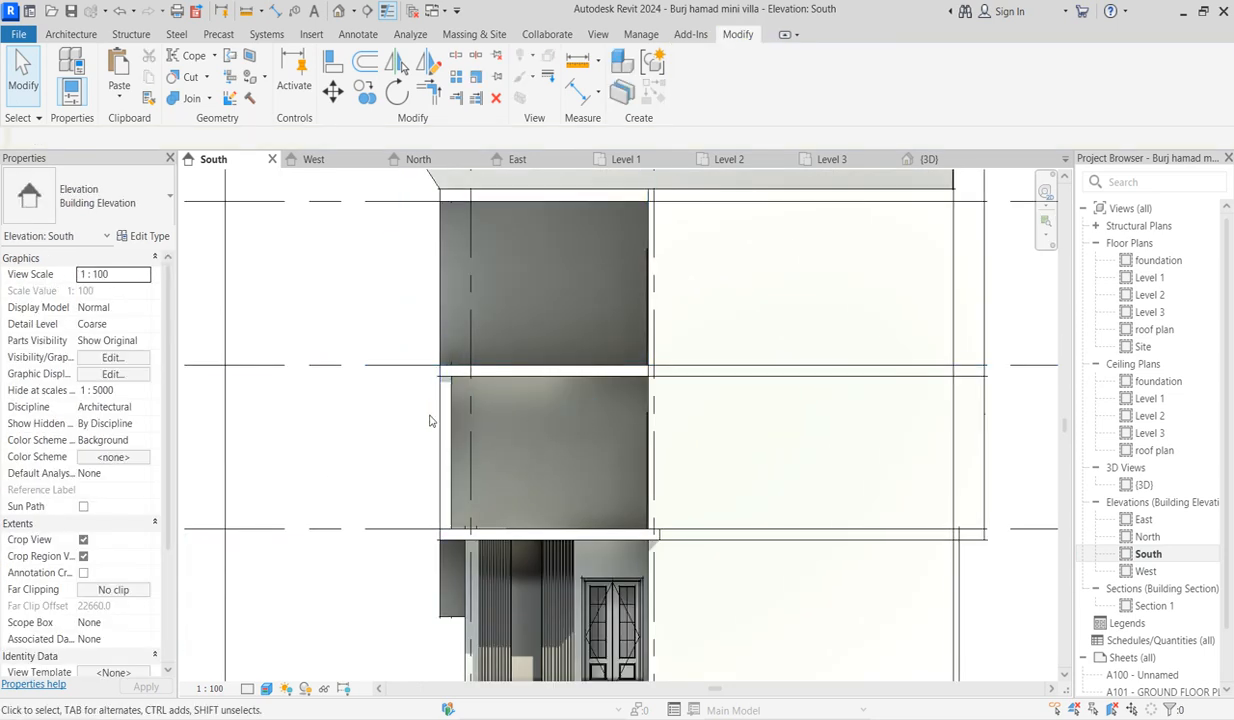
Open the profile of the Level 2 wall around the in-place window for editing in the South elevation.
double_click(1152, 295)
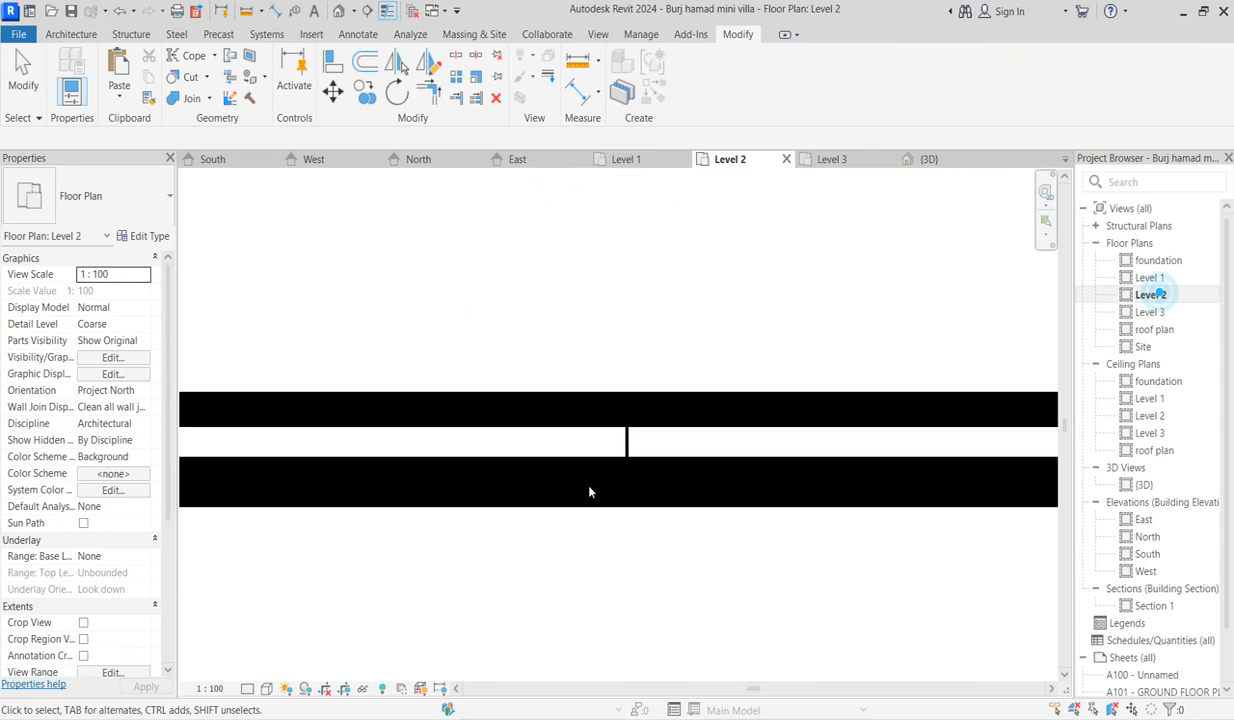
left_click(619, 402)
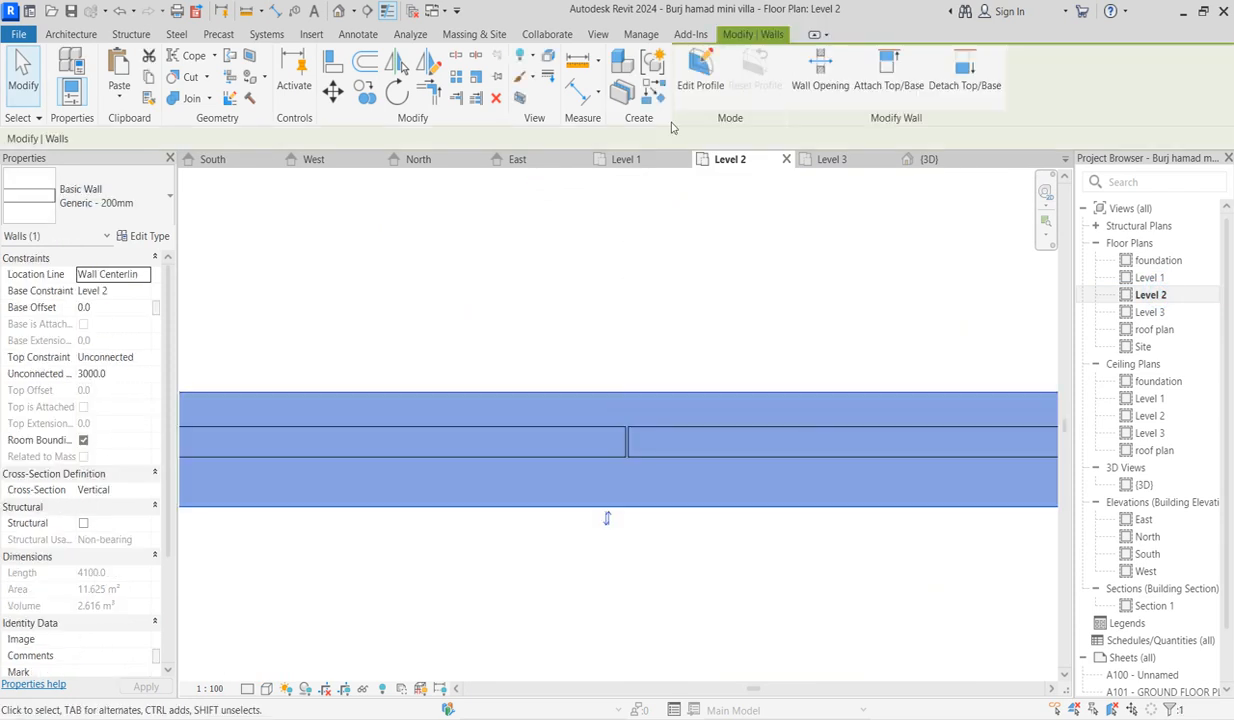
left_click(699, 68)
left_click(556, 243)
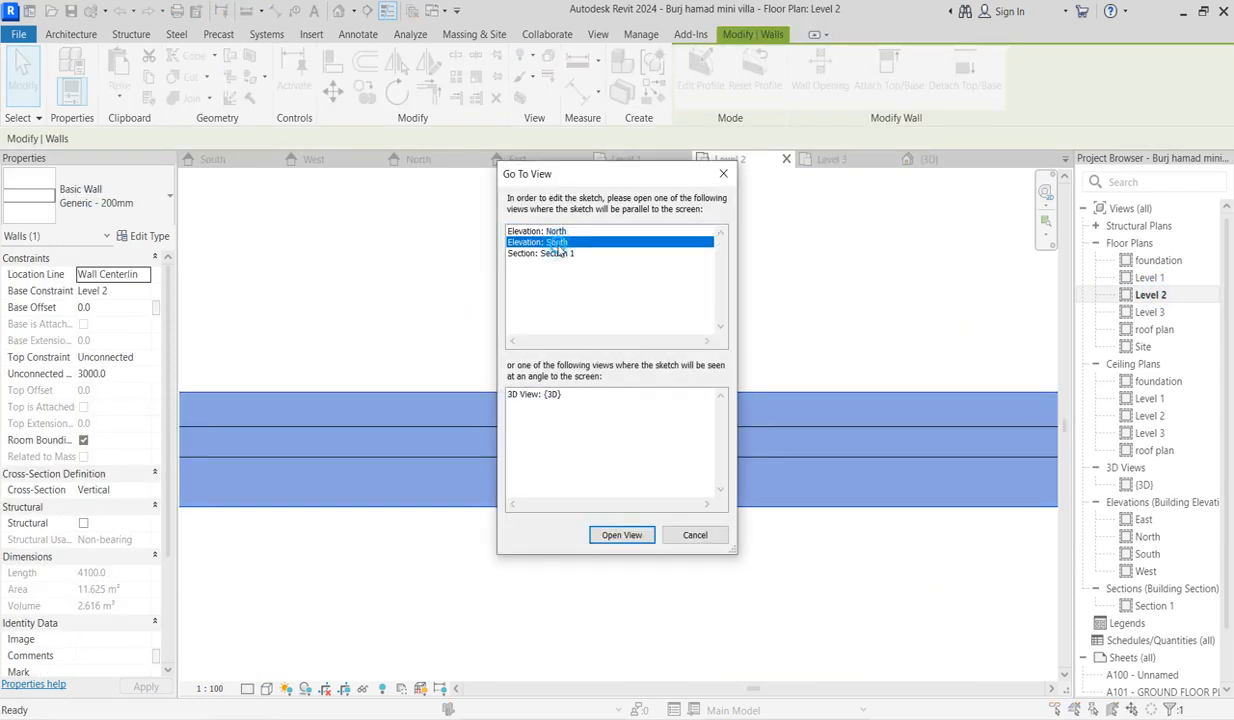
left_click(622, 537)
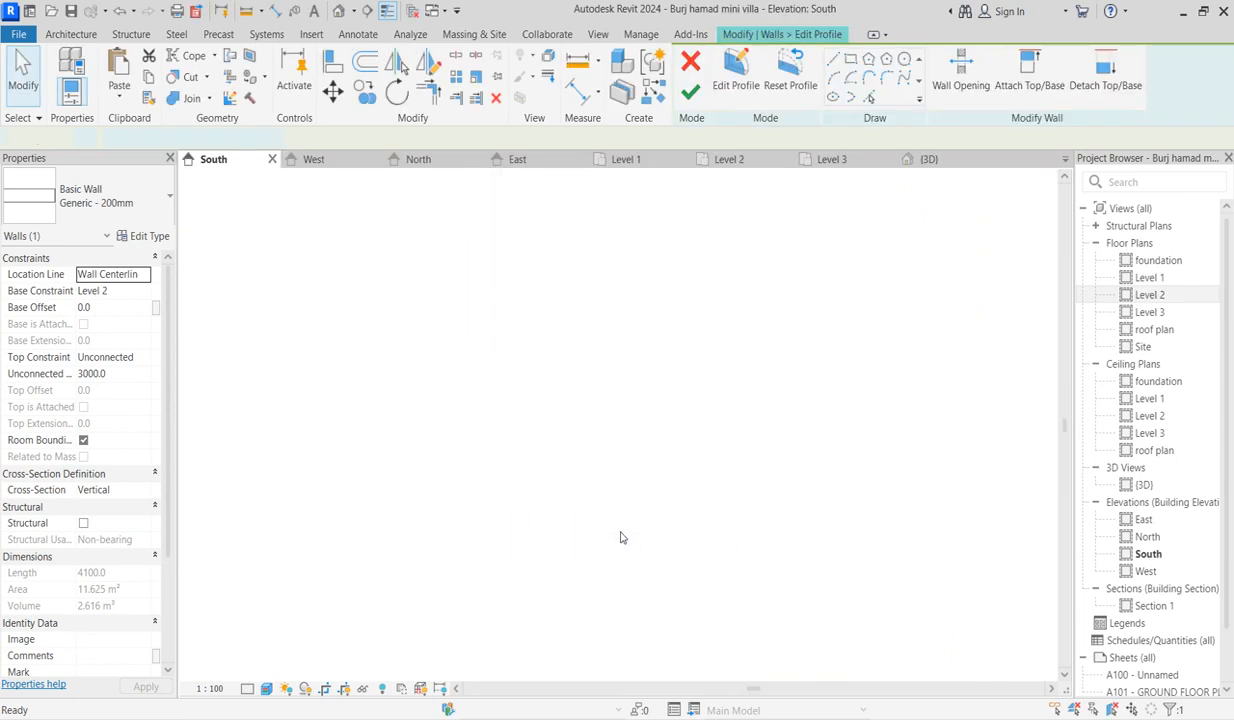
Cut a rectangular opening 2680 mm wide between the window's side edges into the wall profile and finish the edit.
scroll(545, 470, "up", 3)
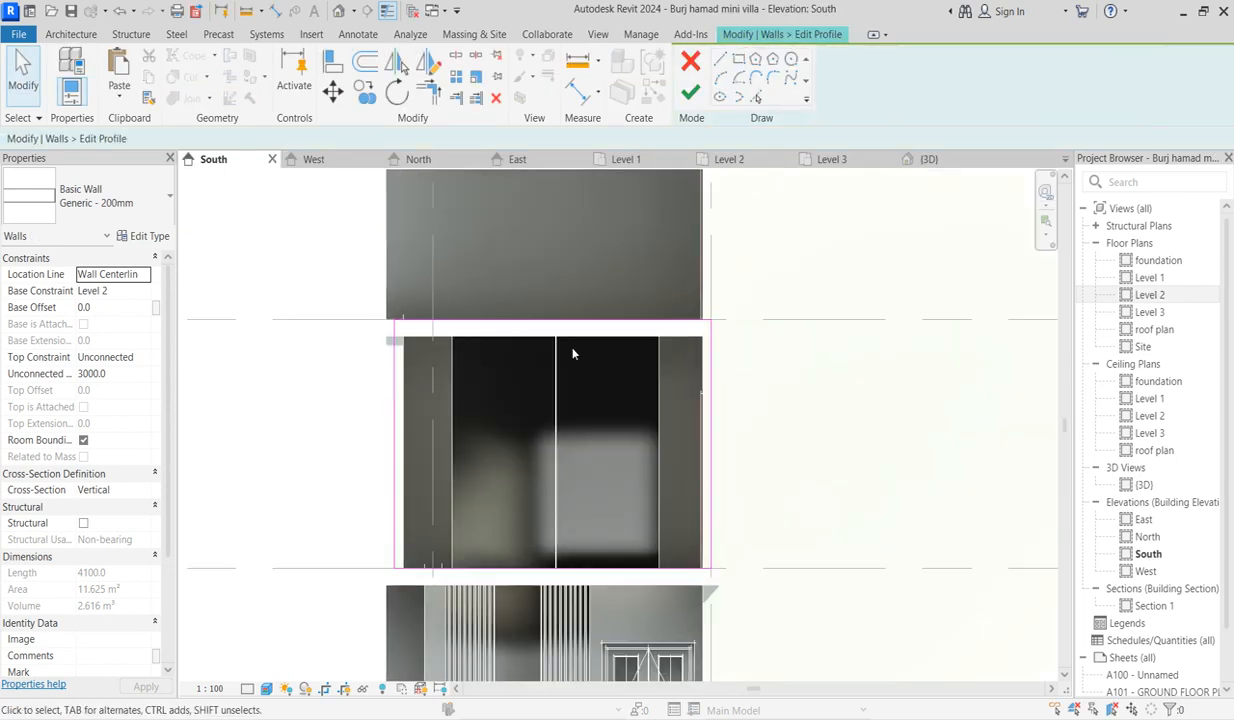
left_click(741, 60)
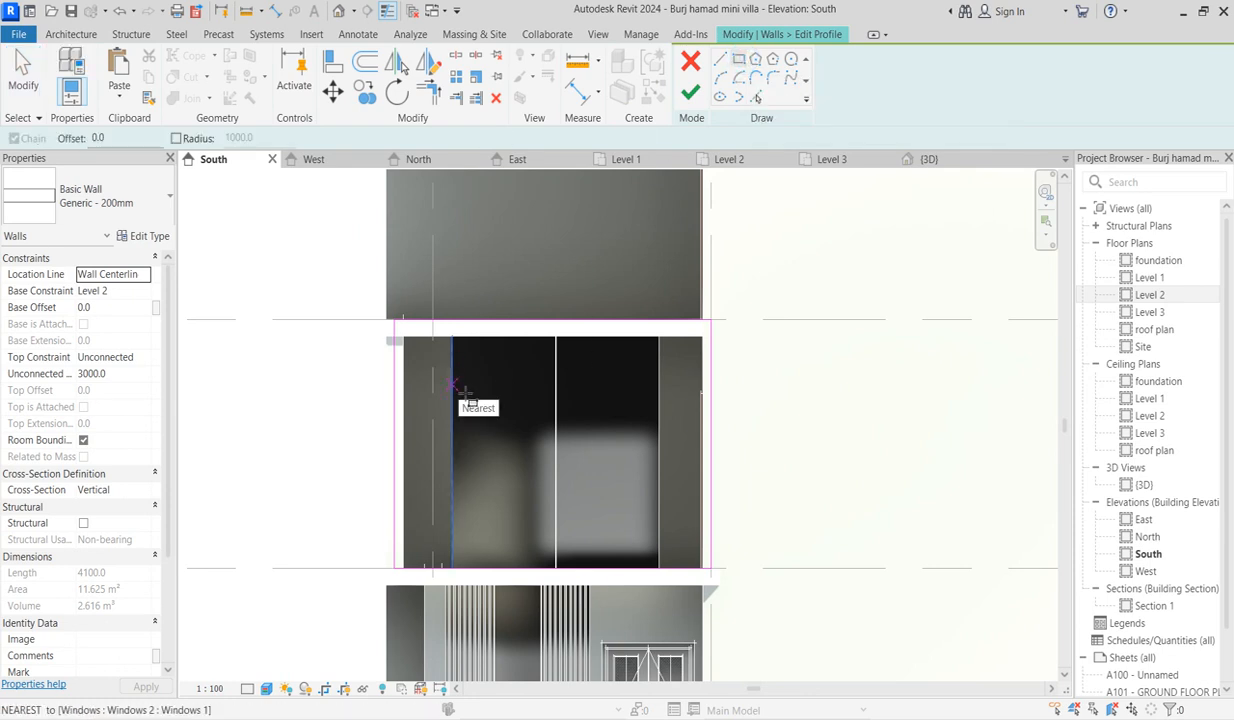
left_click(452, 384)
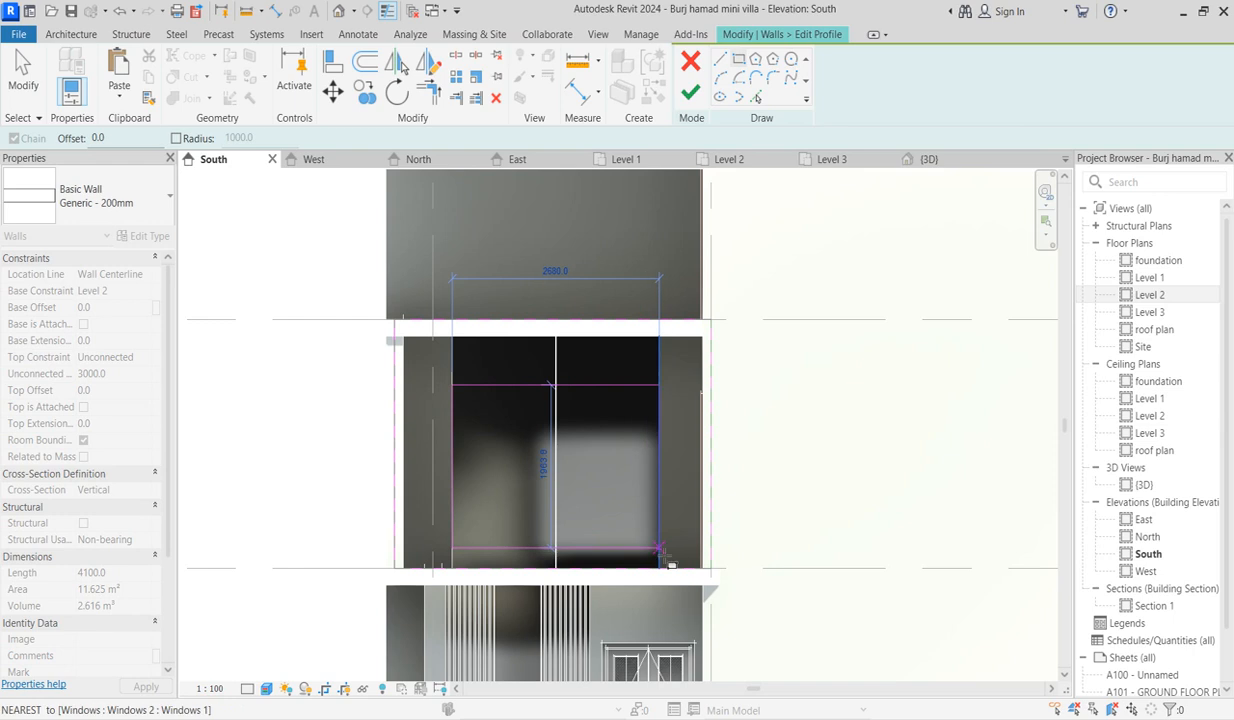
left_click(659, 547)
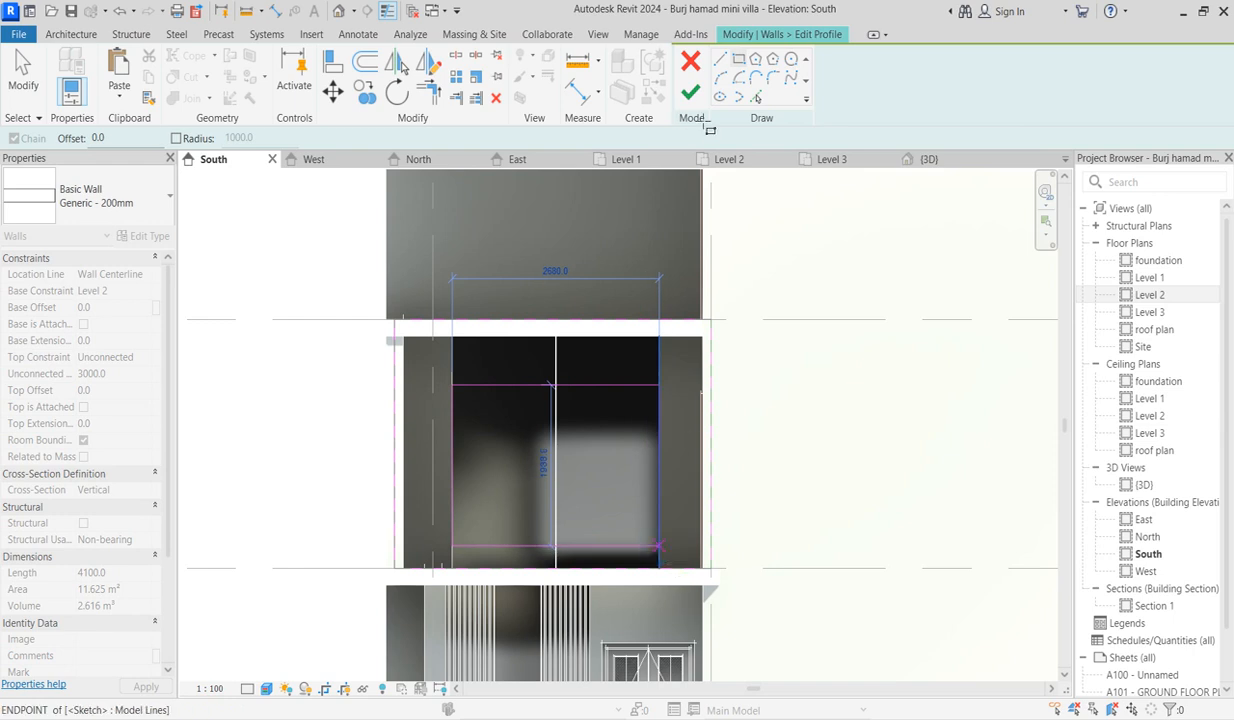
key("Escape")
left_click(321, 403)
Check the new window opening in the South elevation and in the Level 2 floor plan.
scroll(568, 405, "down", 3)
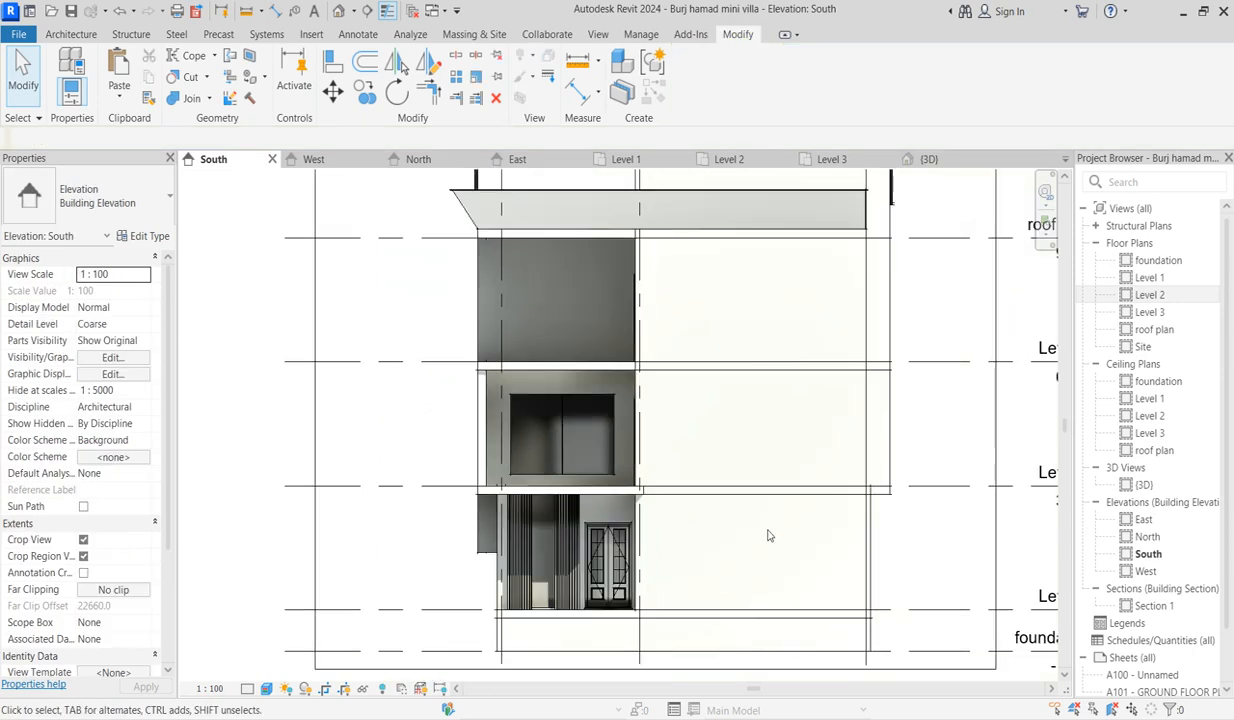
scroll(766, 534, "down", 3)
scroll(463, 489, "up", 1)
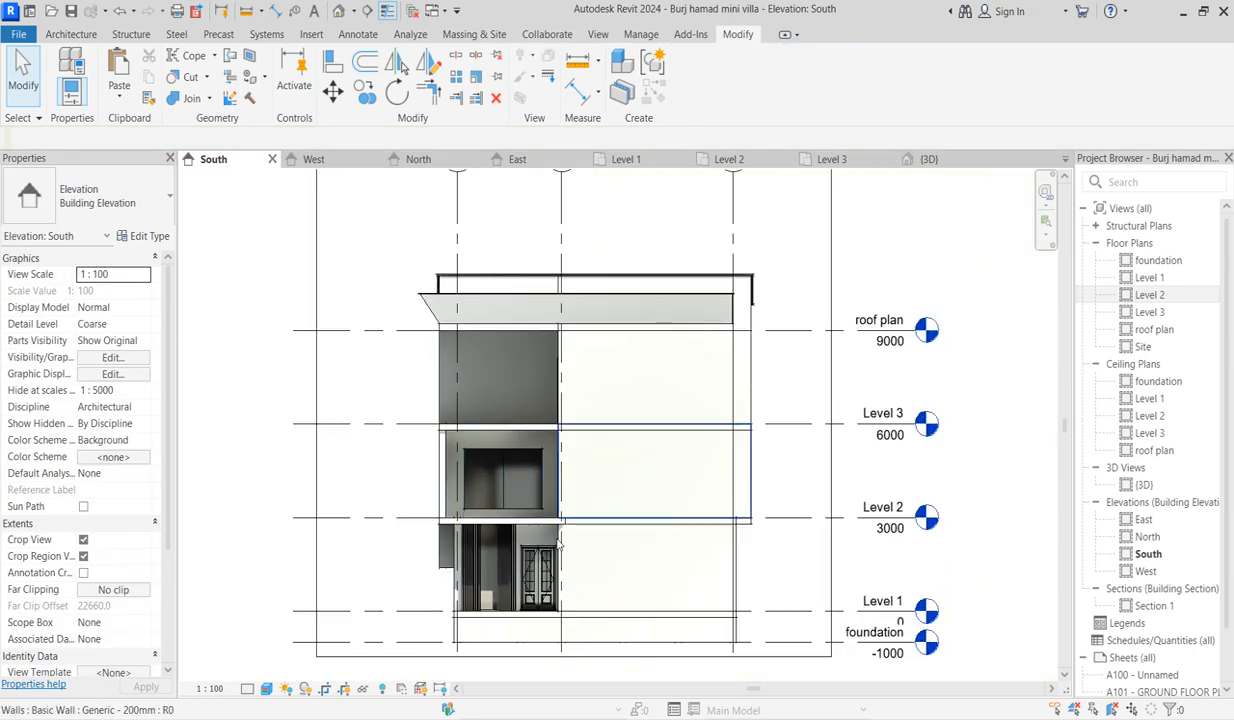
double_click(1158, 296)
scroll(496, 565, "up", 4)
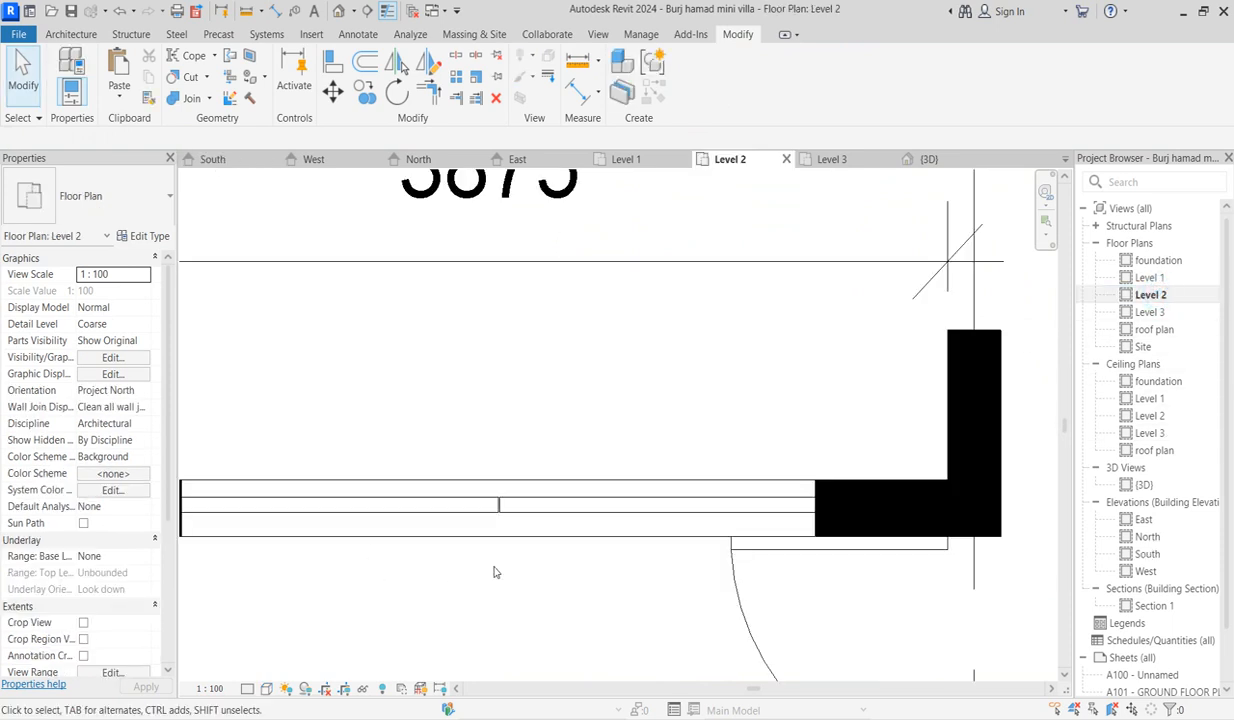
scroll(513, 553, "down", 6)
scroll(679, 313, "up", 3)
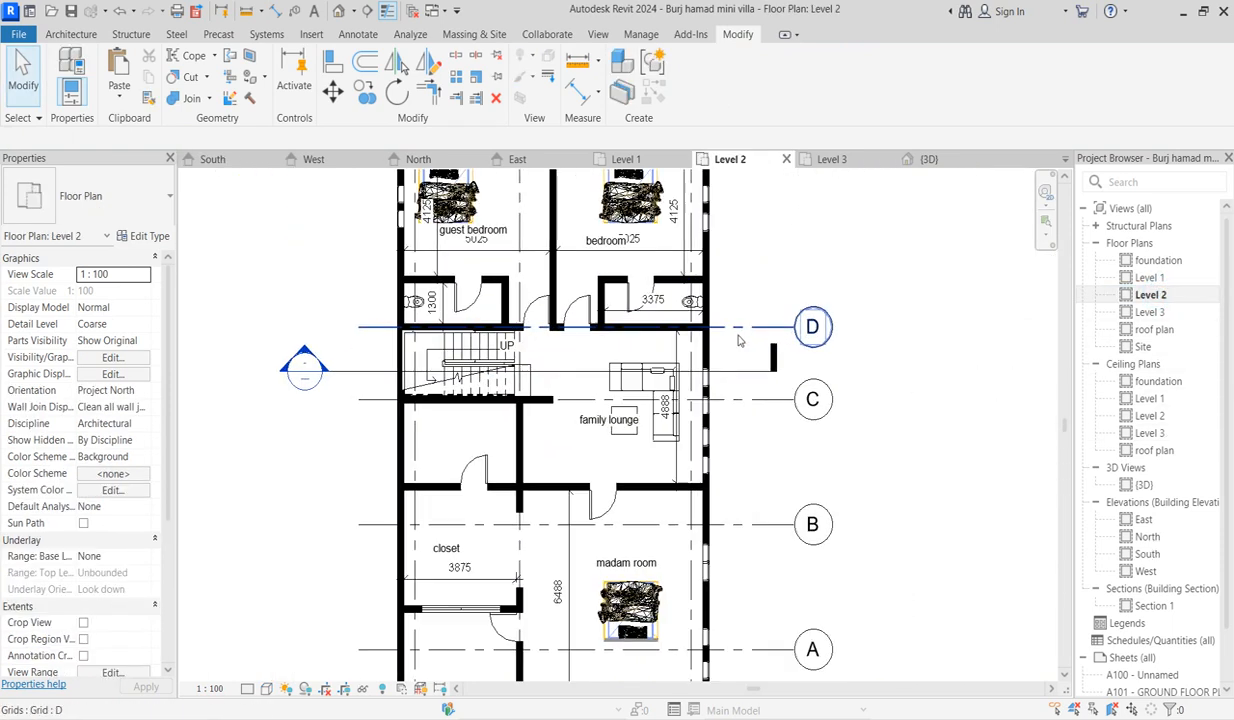
Change the doors of the guest bedroom and bedroom bathrooms to the M_Single-Flush toilet type.
scroll(605, 309, "up", 2)
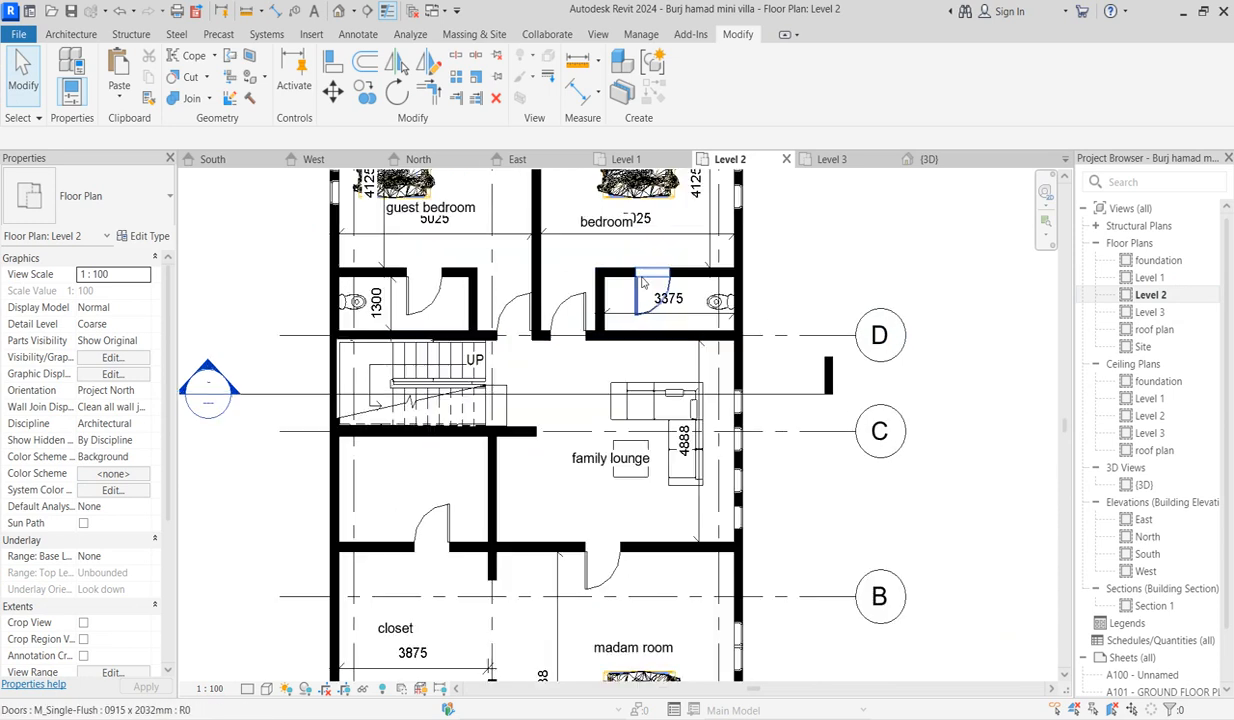
left_click(641, 296)
left_click(424, 292, "ctrl")
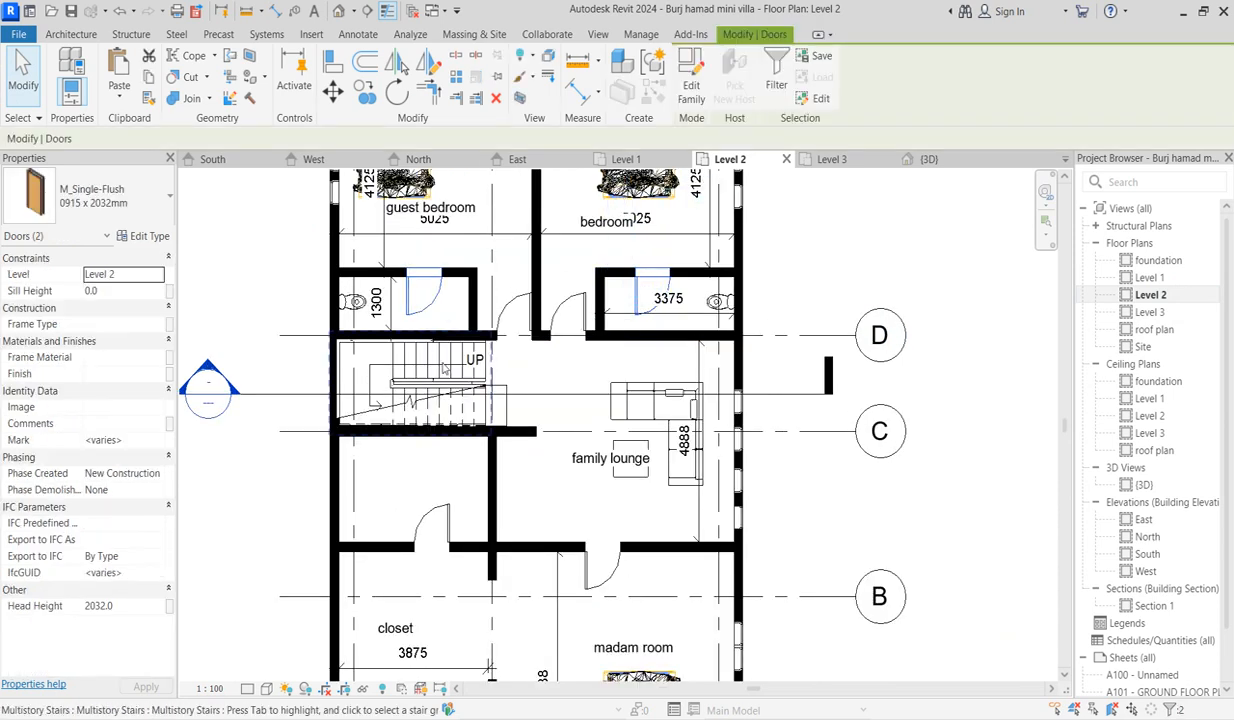
left_click(120, 195)
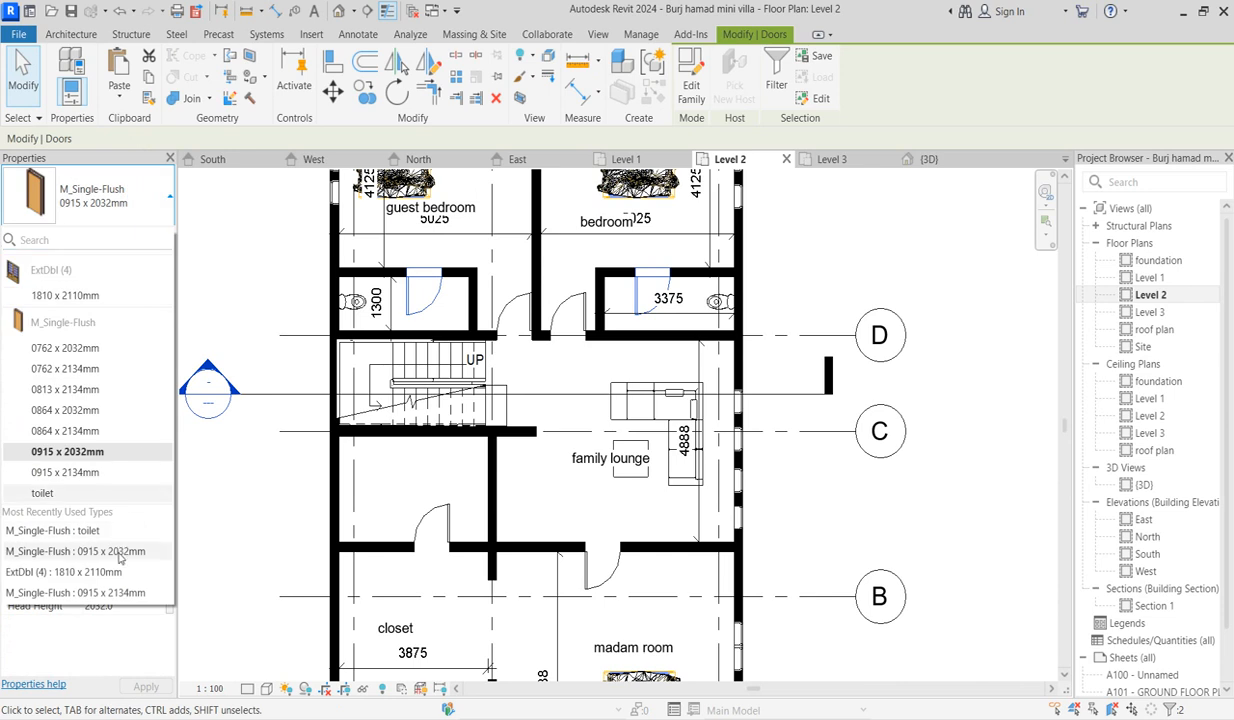
left_click(46, 492)
scroll(470, 270, "up", 1)
Align both bathroom doors with the inner faces of their adjacent bathroom side walls and end the Align command.
left_click(411, 313)
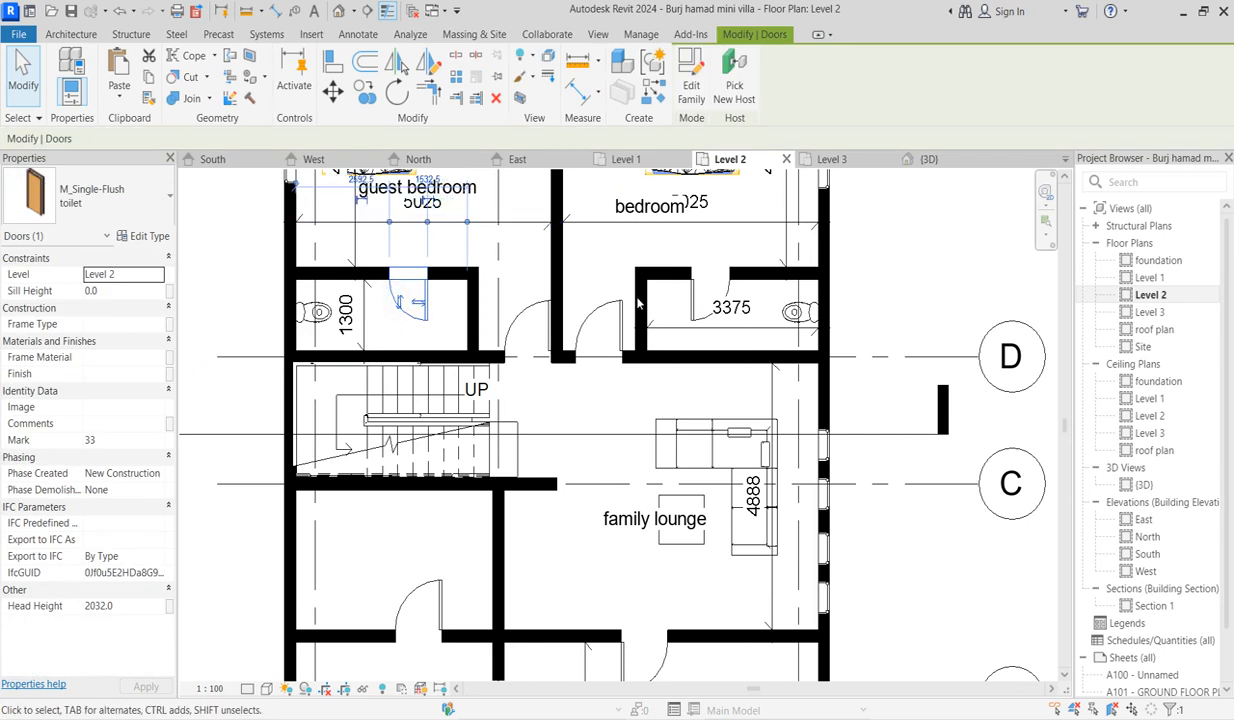
left_click(333, 62)
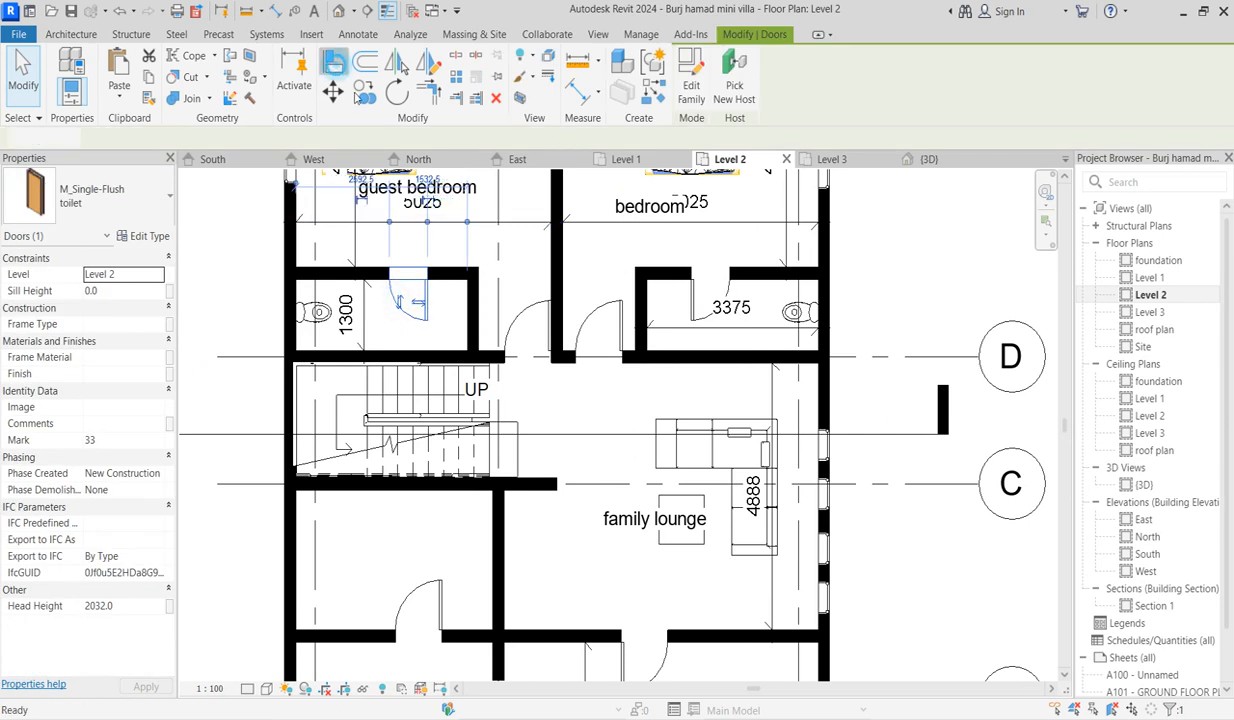
left_click(468, 308)
left_click(429, 317)
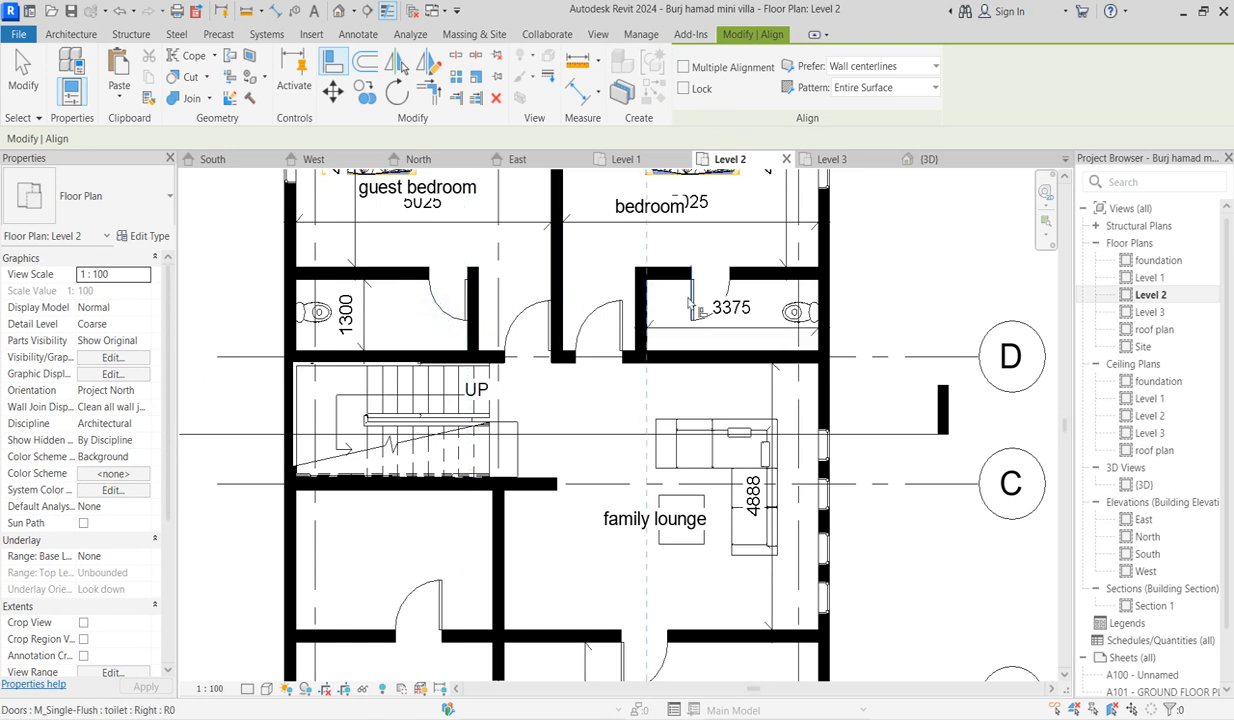
scroll(660, 328, "down", 1)
scroll(636, 312, "up", 1)
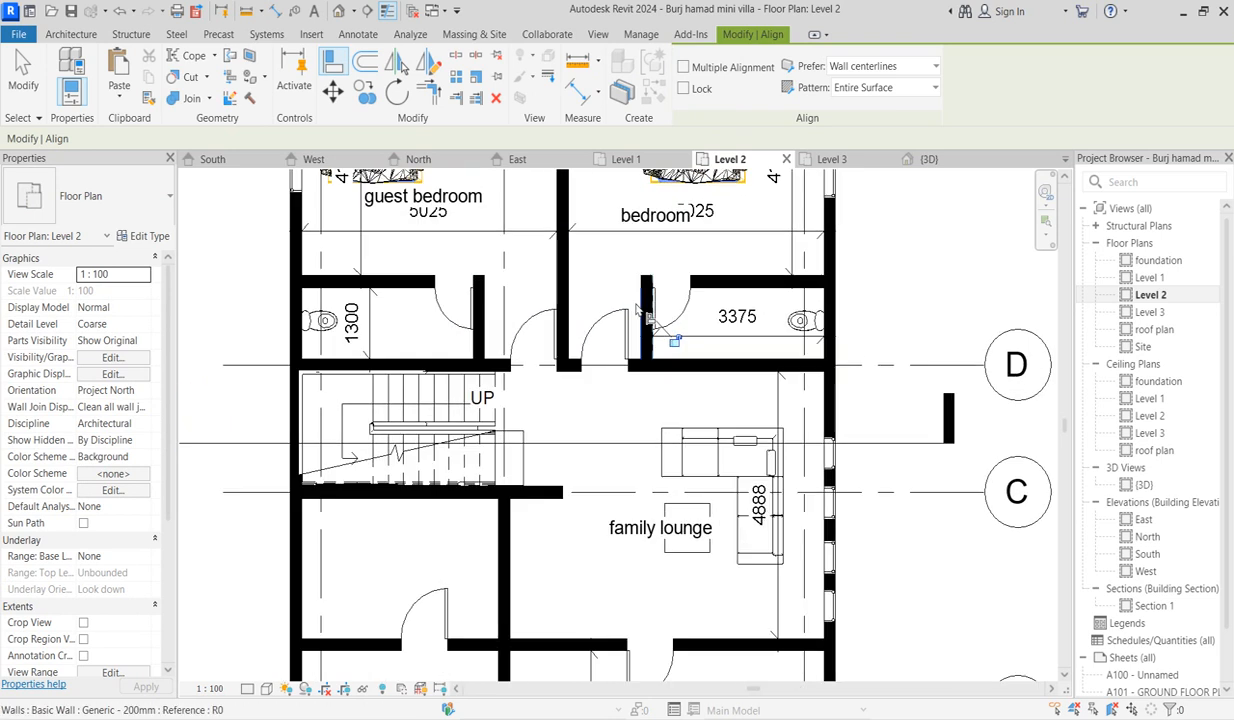
right_click(604, 287)
left_click(640, 428)
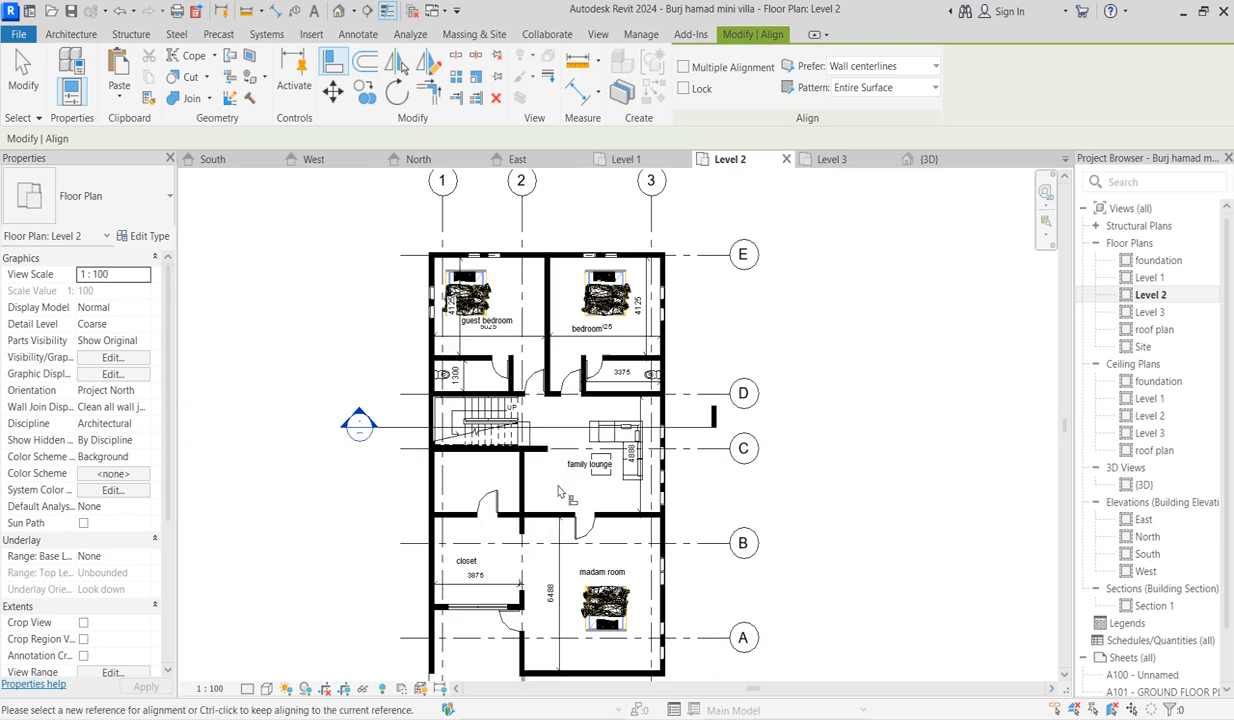
scroll(580, 615, "up", 1)
right_click(906, 446)
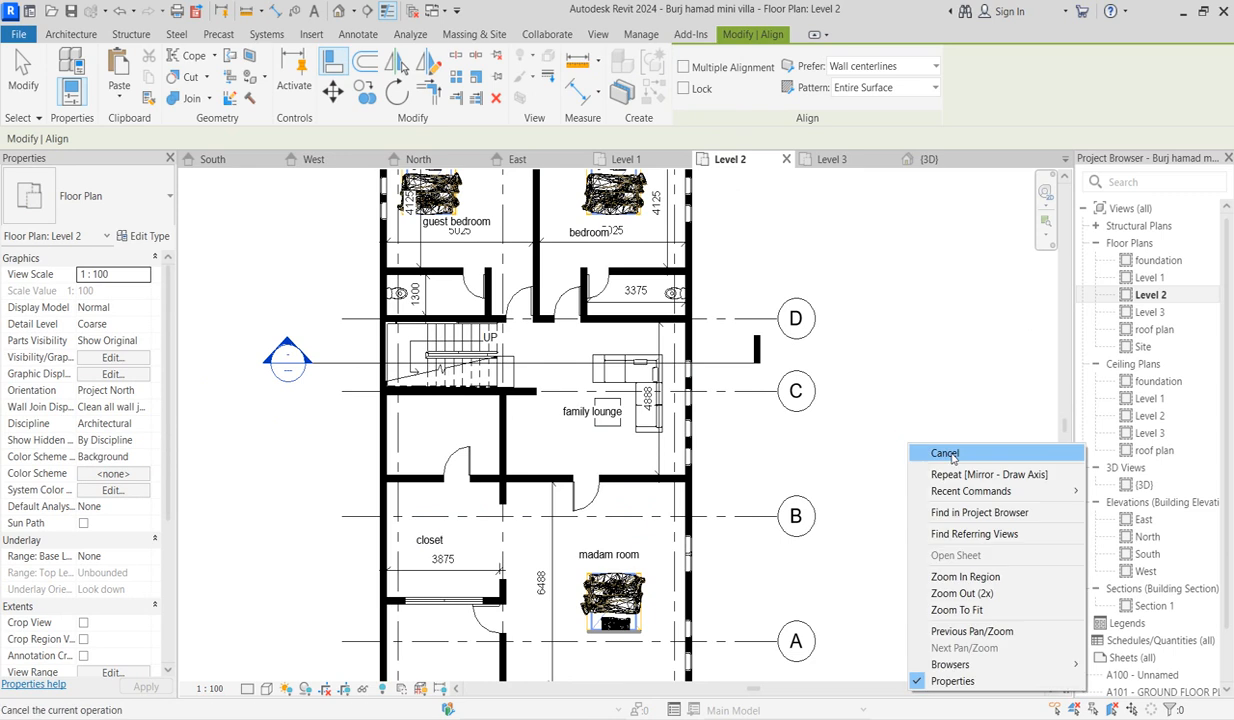
left_click(945, 453)
Place a matching 540 x 360mm WC w Cistern (5) against the outer wall of the room between staircase and closet, about 1400 mm from the staircase wall.
scroll(400, 430, "down", 2)
scroll(495, 575, "up", 2)
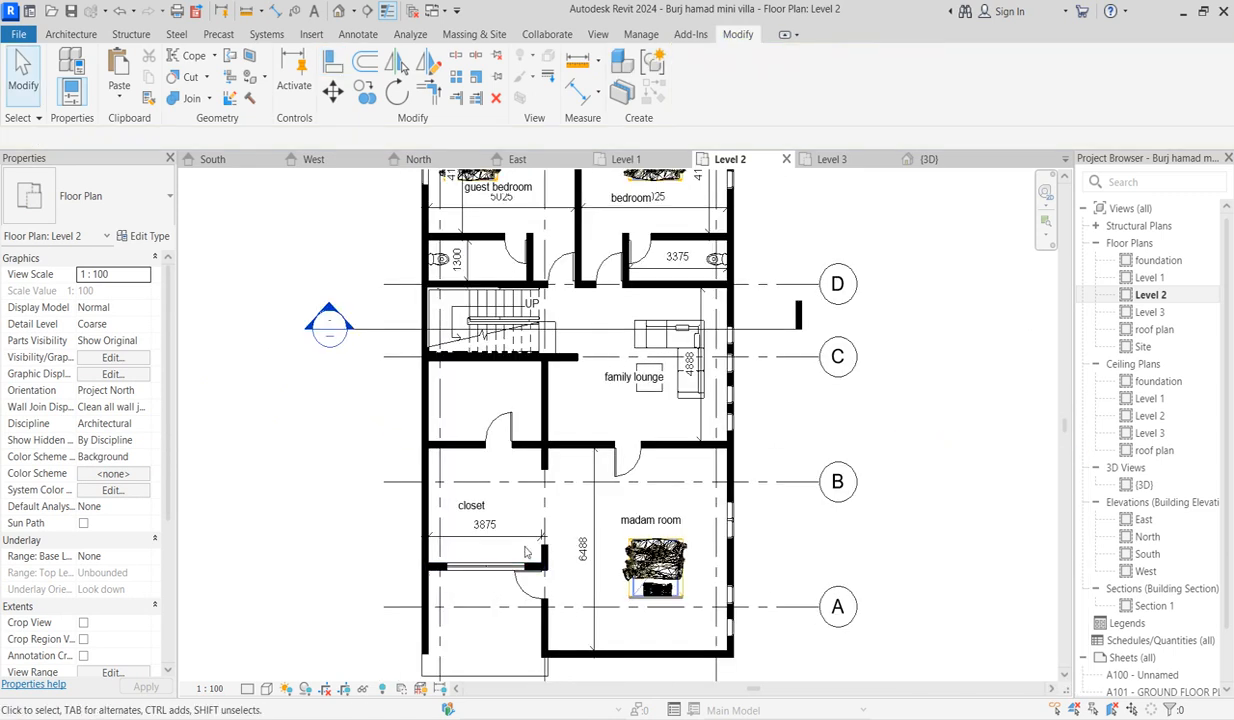
scroll(505, 412, "up", 1)
left_click(430, 237)
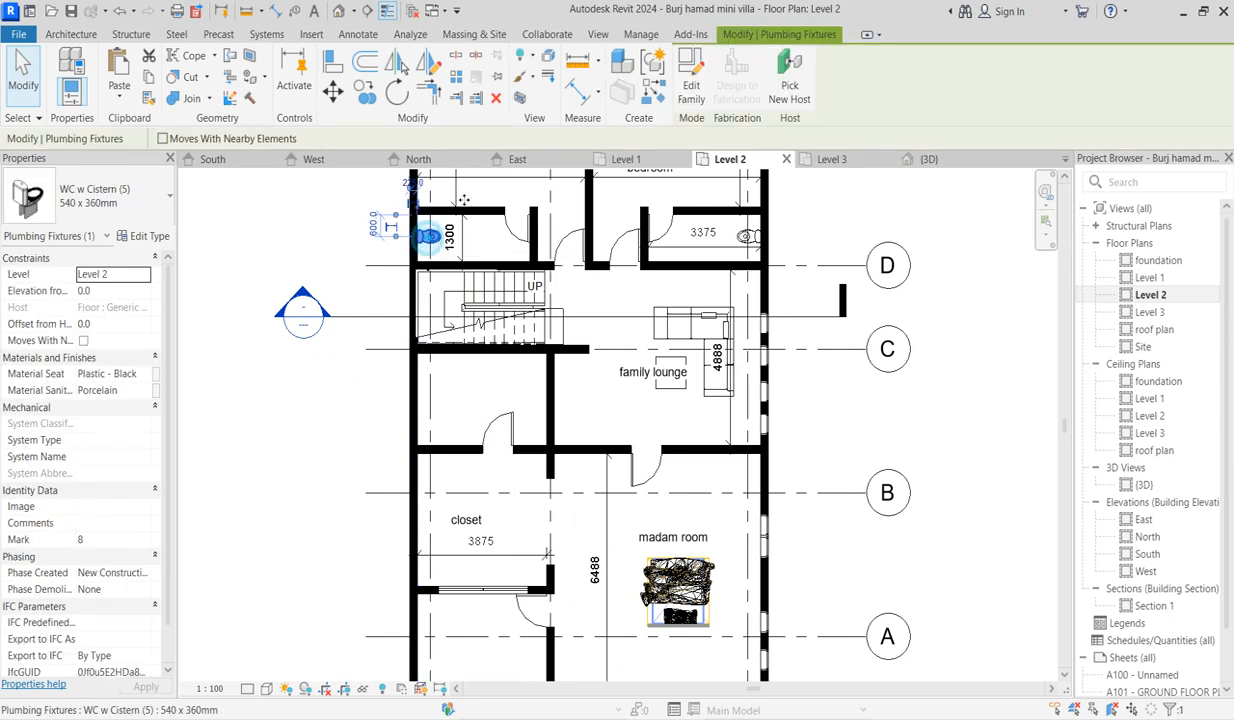
key("c")
key("s")
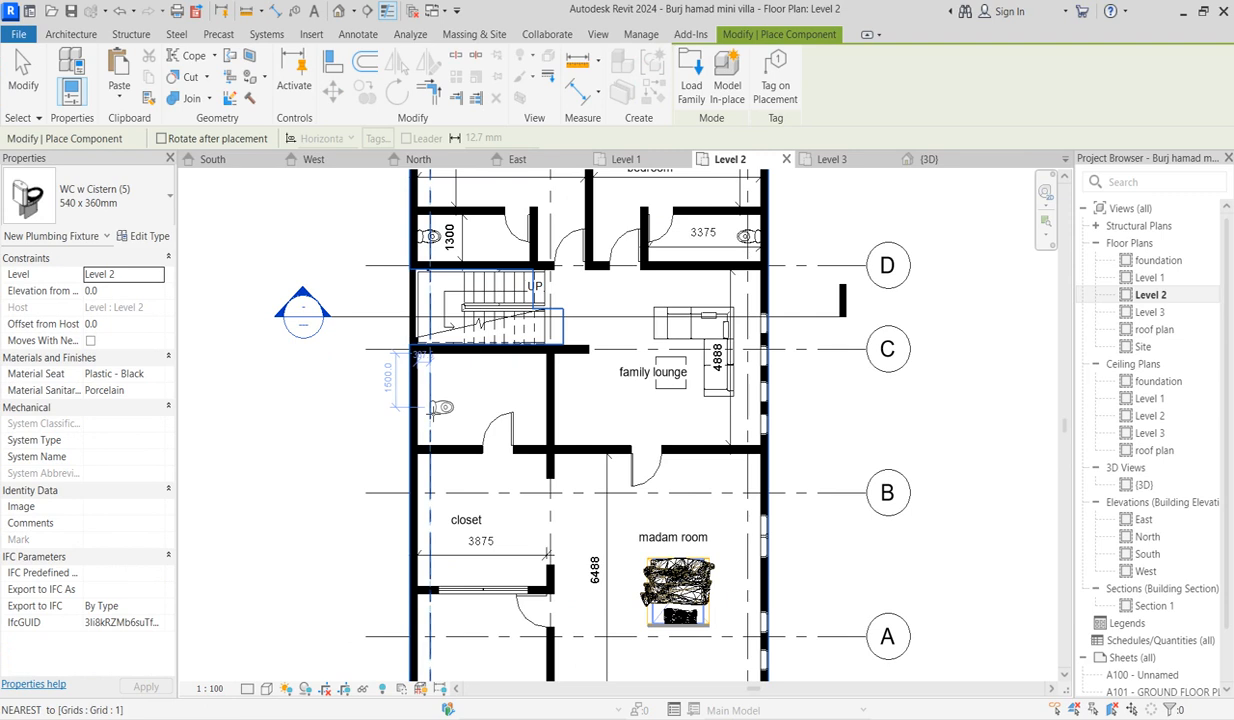
left_click(429, 405)
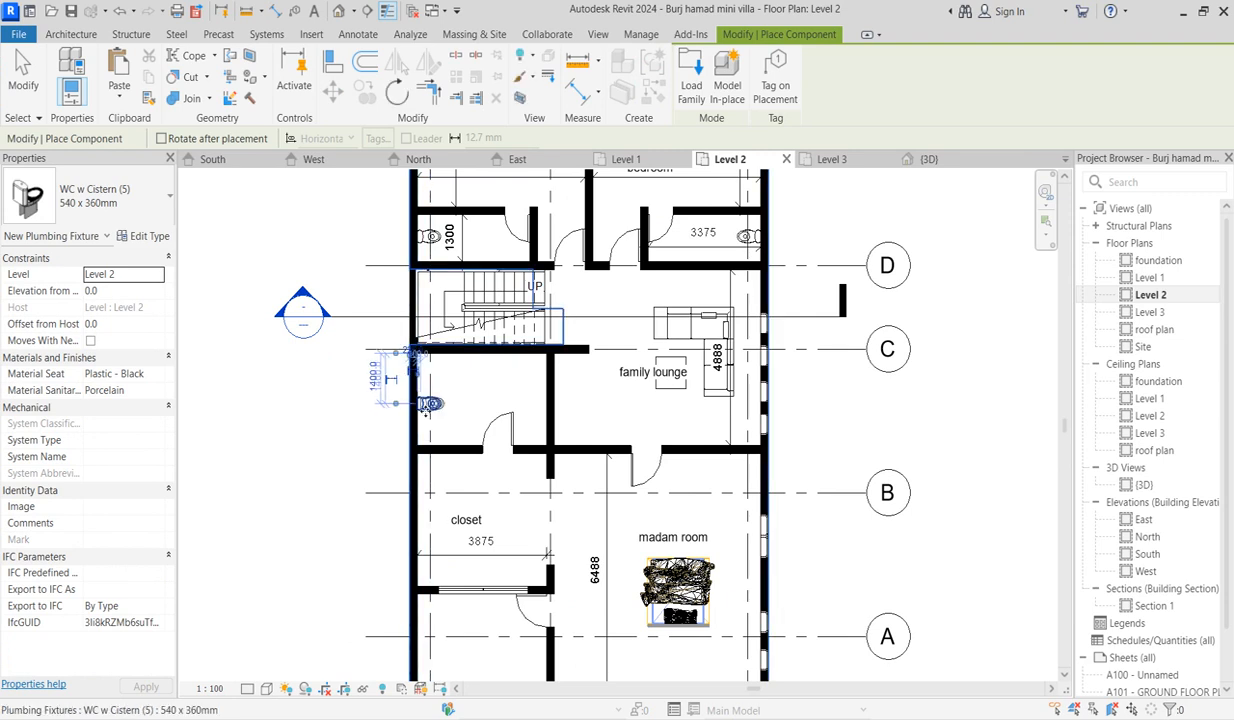
key("Escape")
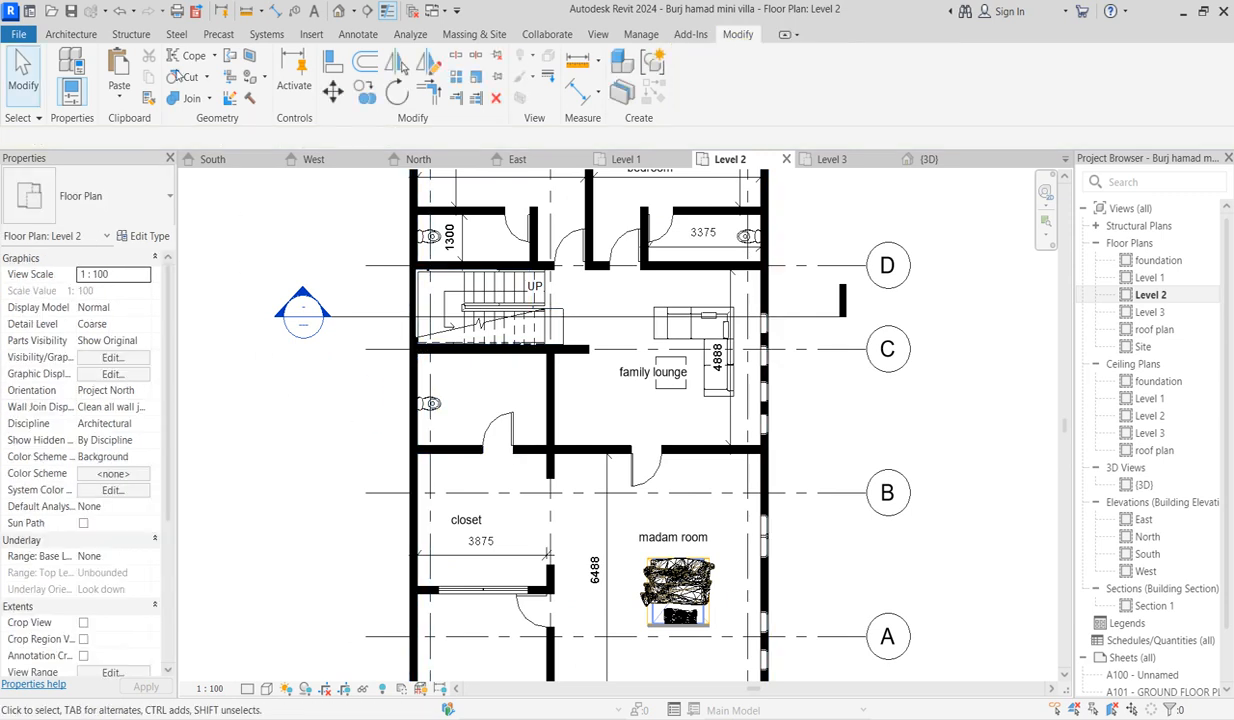
left_click(72, 34)
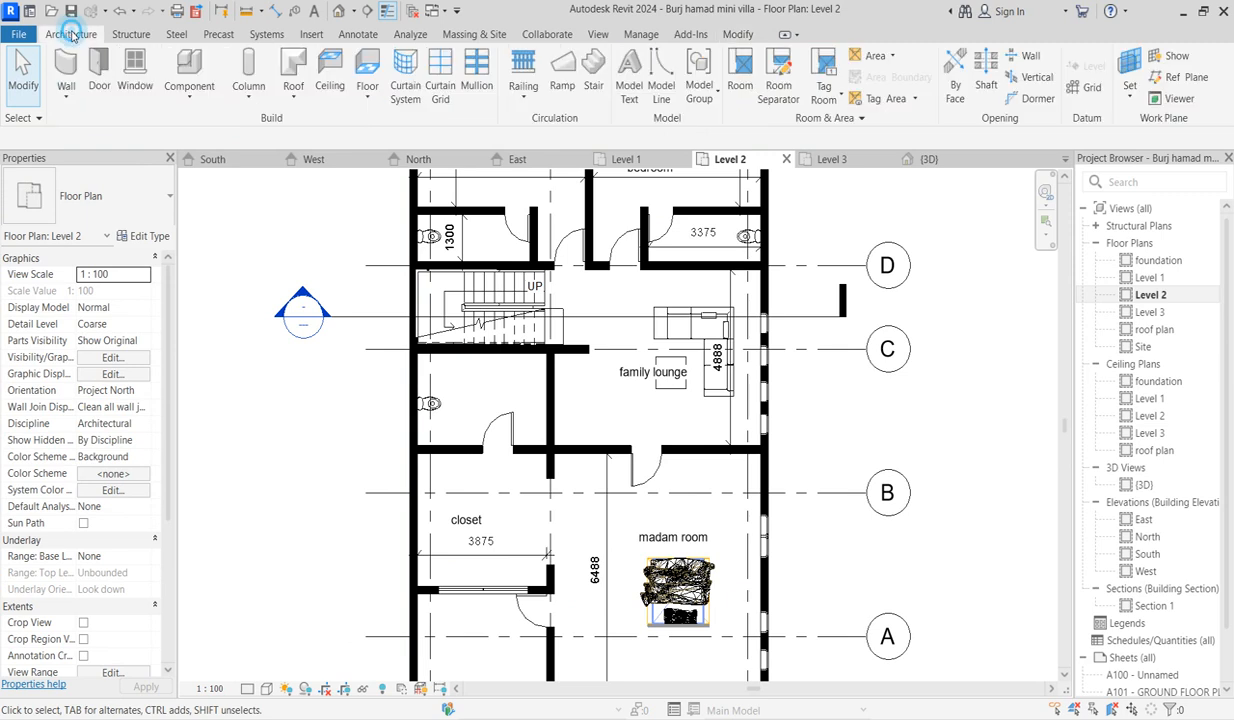
left_click(209, 72)
left_click(90, 196)
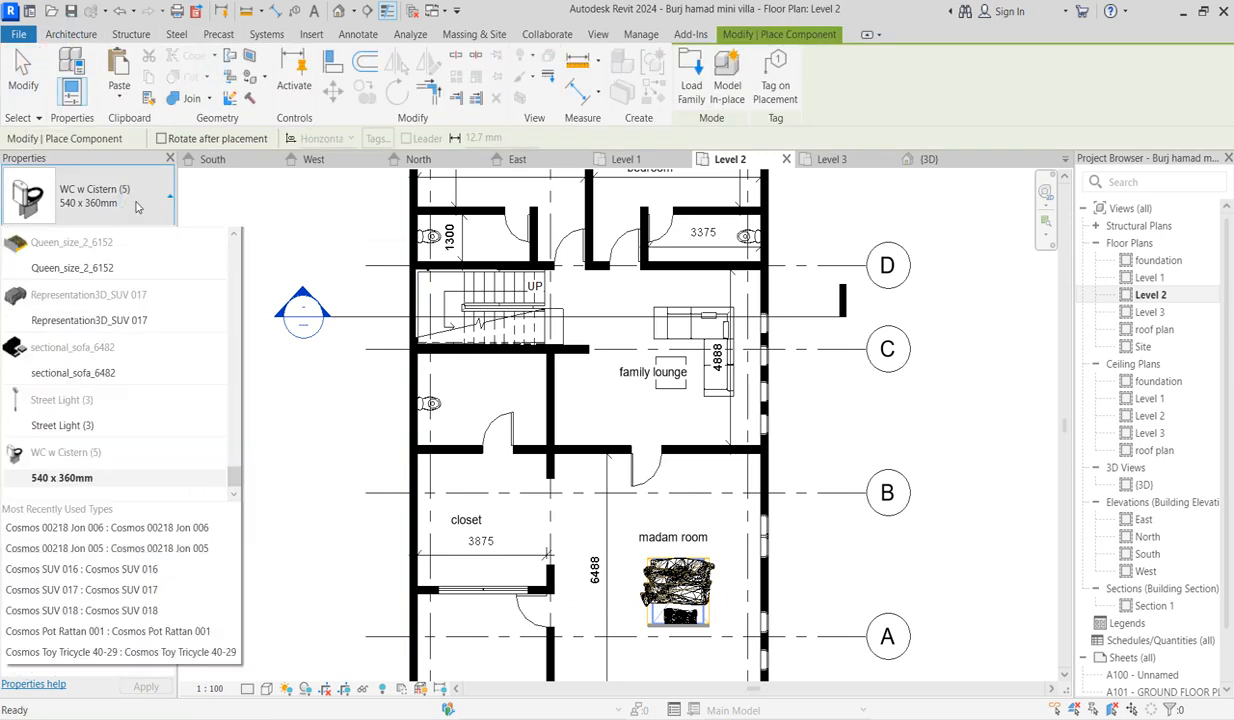
left_click_drag(231, 507, 216, 280)
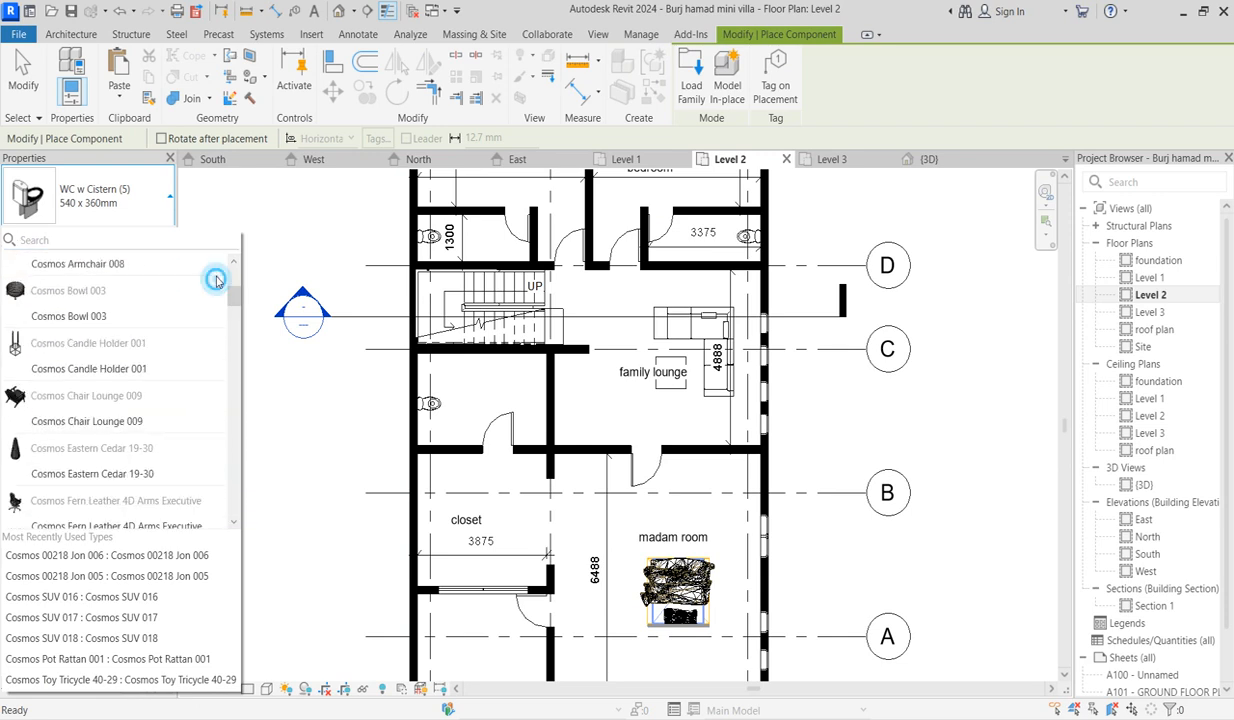
left_click(295, 415)
left_click(296, 415)
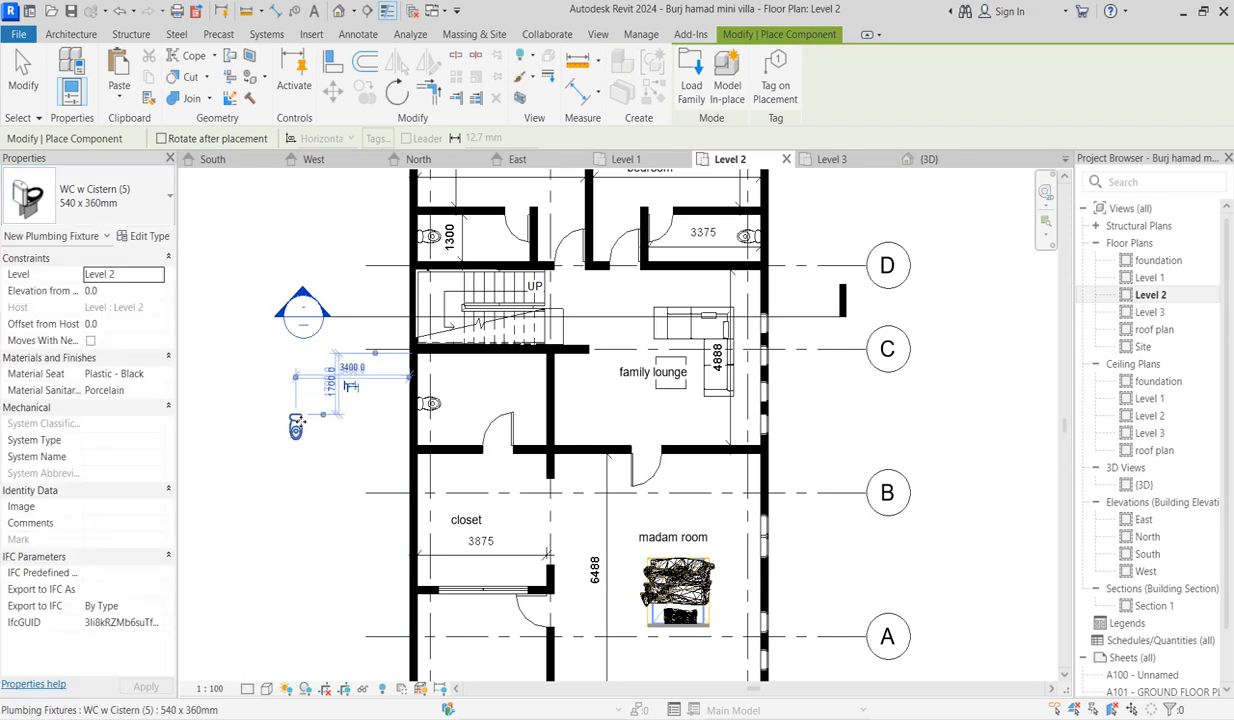
key("Escape")
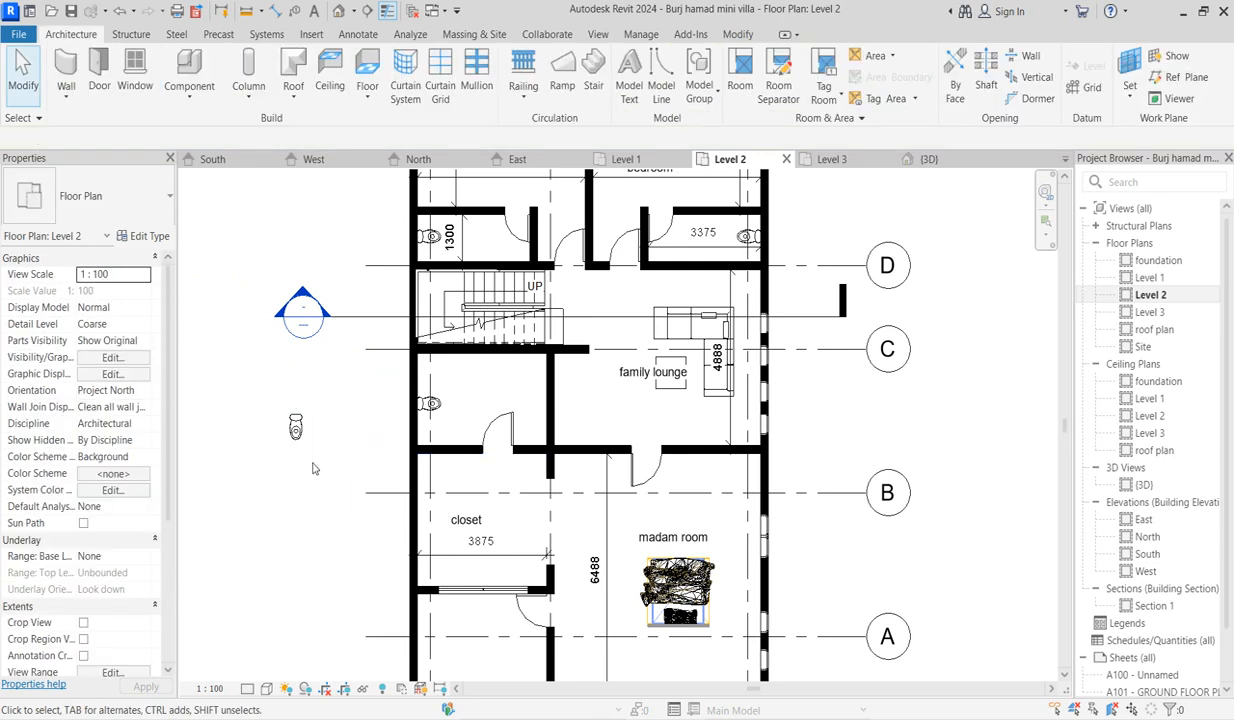
left_click(295, 428)
key("Delete")
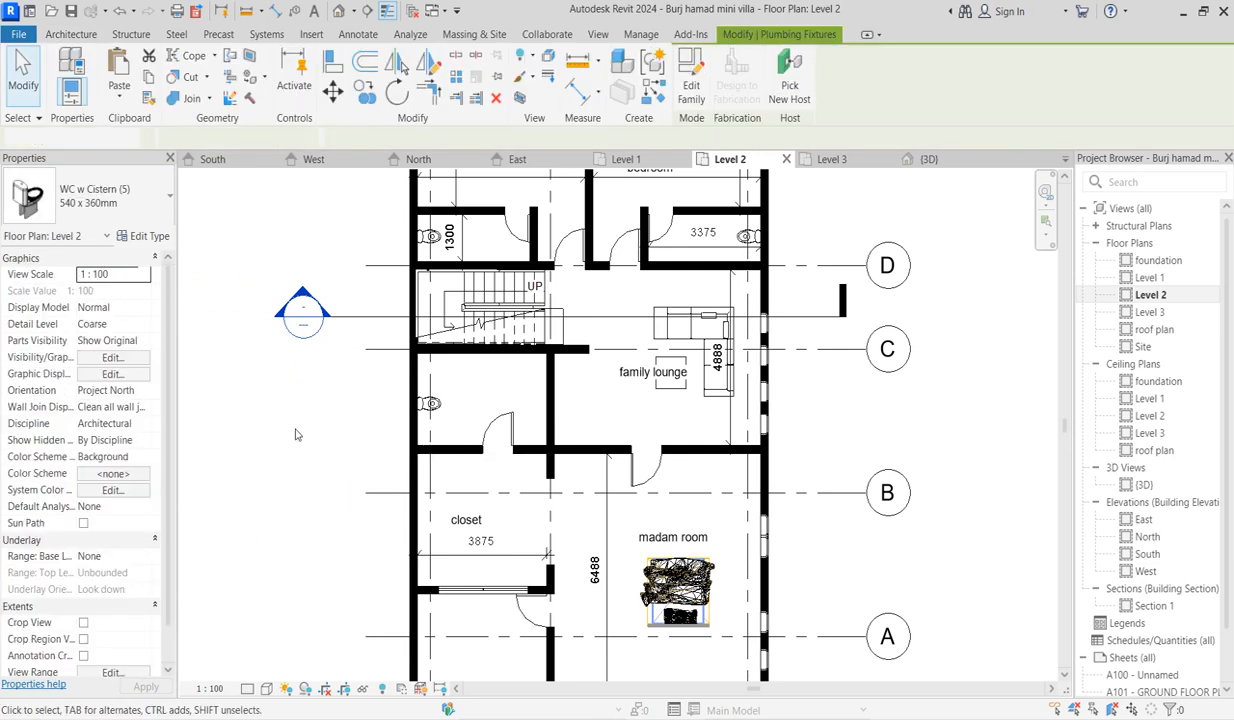
Start loading a component family and browse from the Desktop to Metric Library, Plumbing Fixtures, Baths and Showers.
scroll(533, 410, "up", 2)
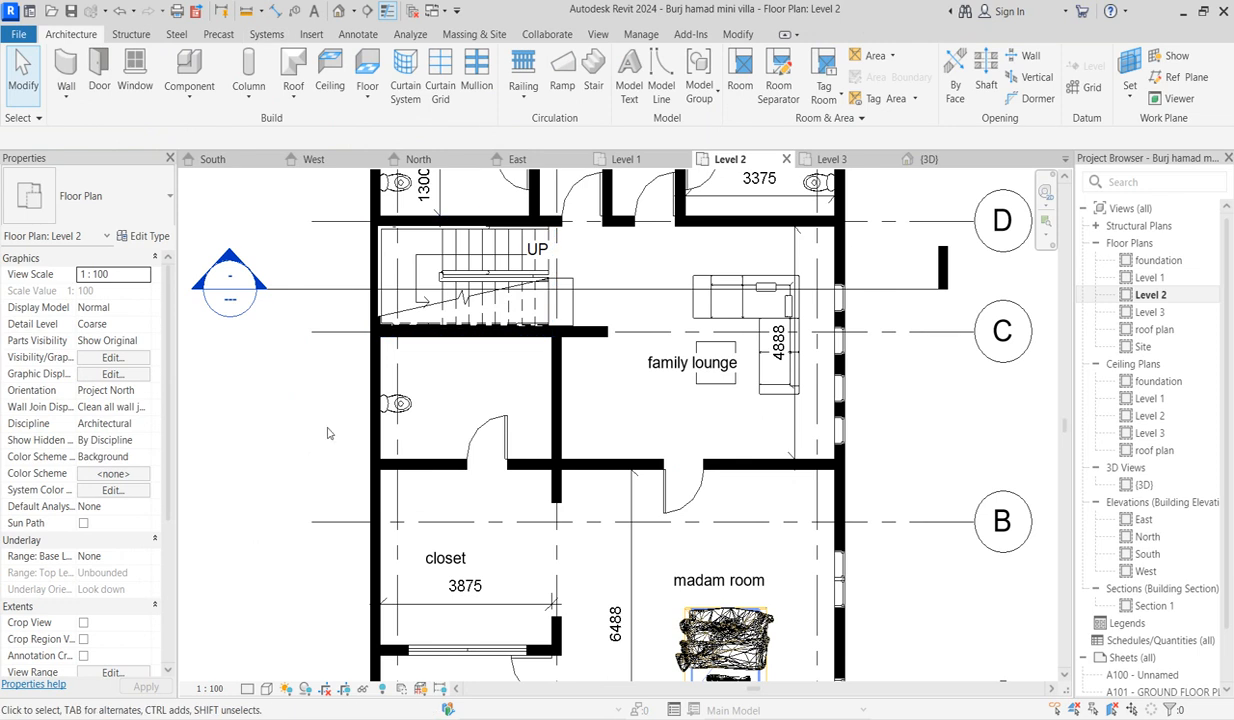
scroll(490, 440, "down", 3)
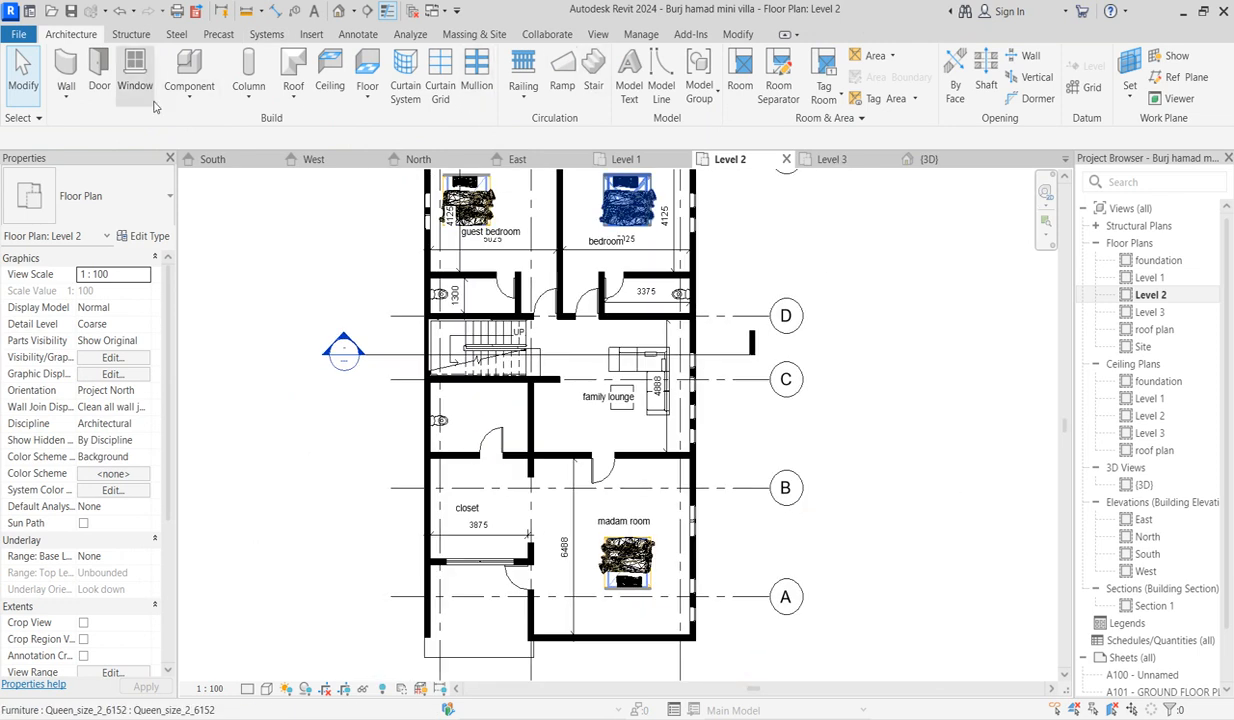
left_click(205, 90)
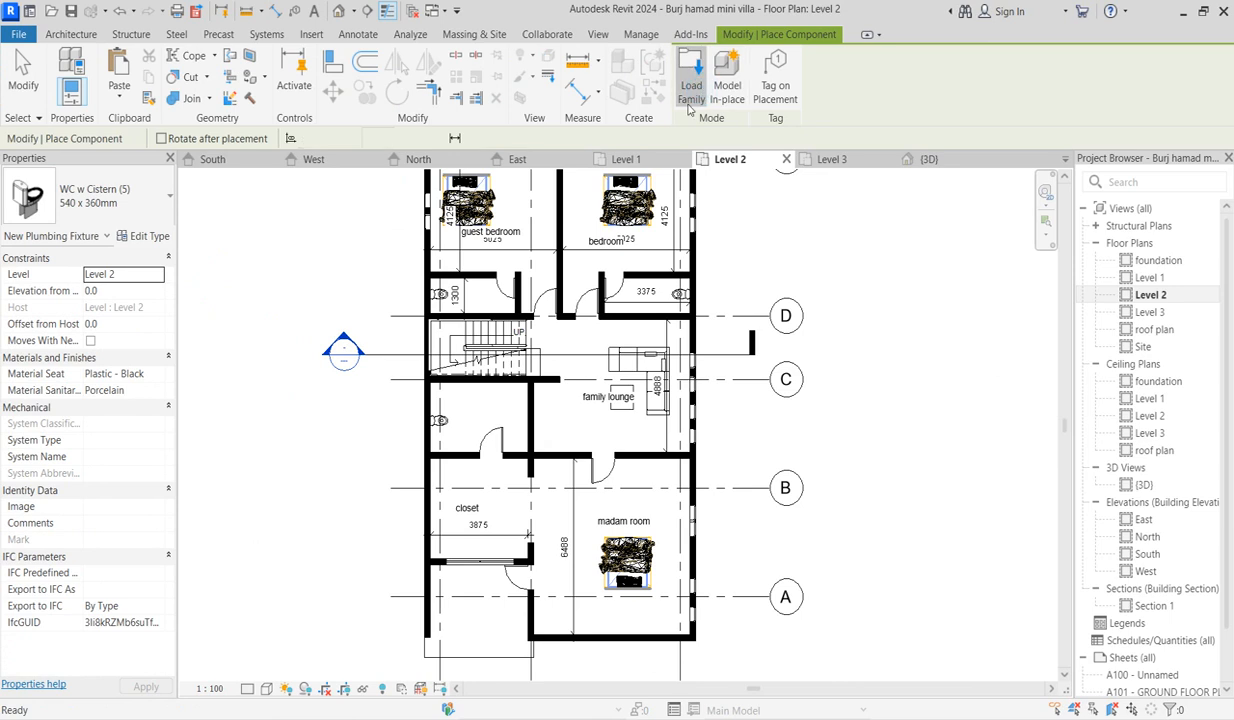
left_click(689, 92)
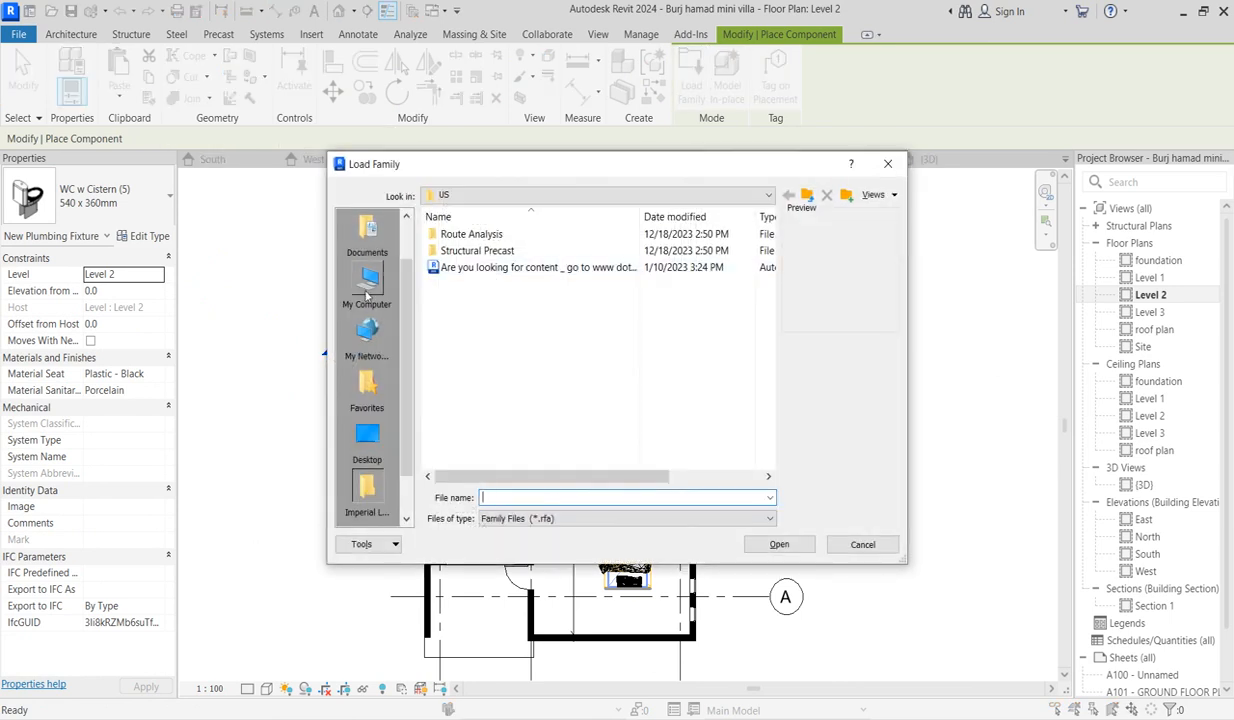
left_click(368, 440)
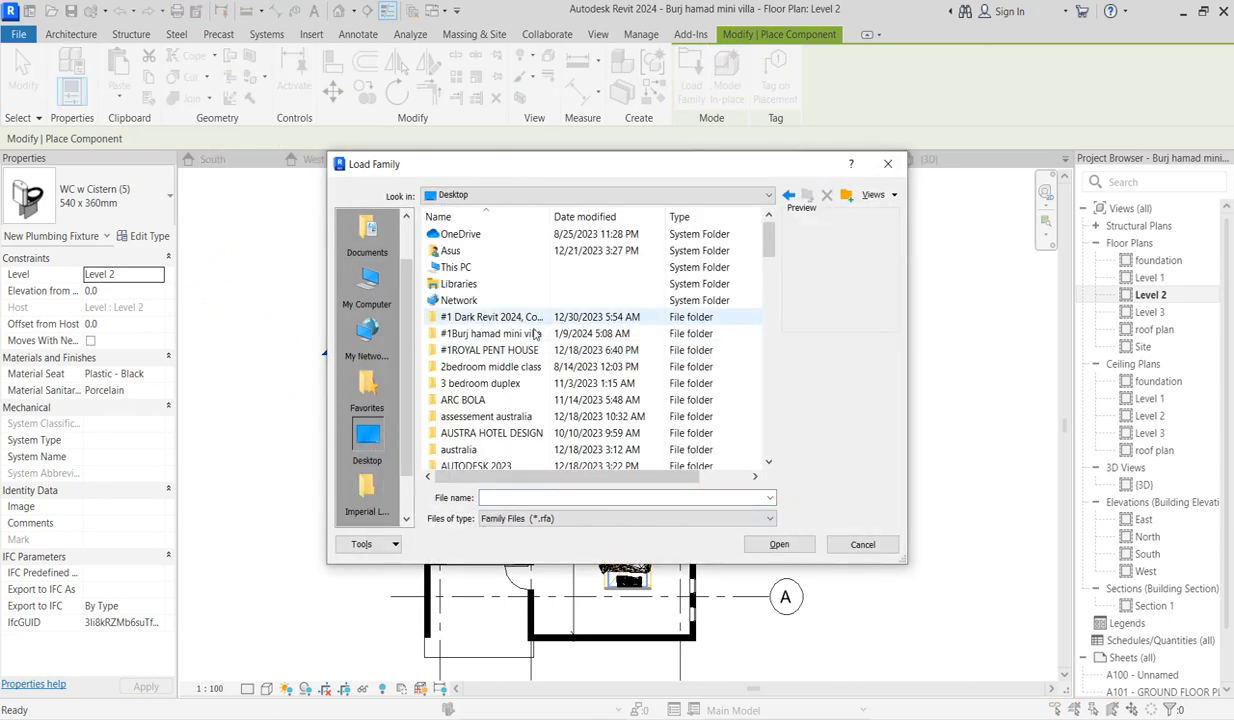
key("m")
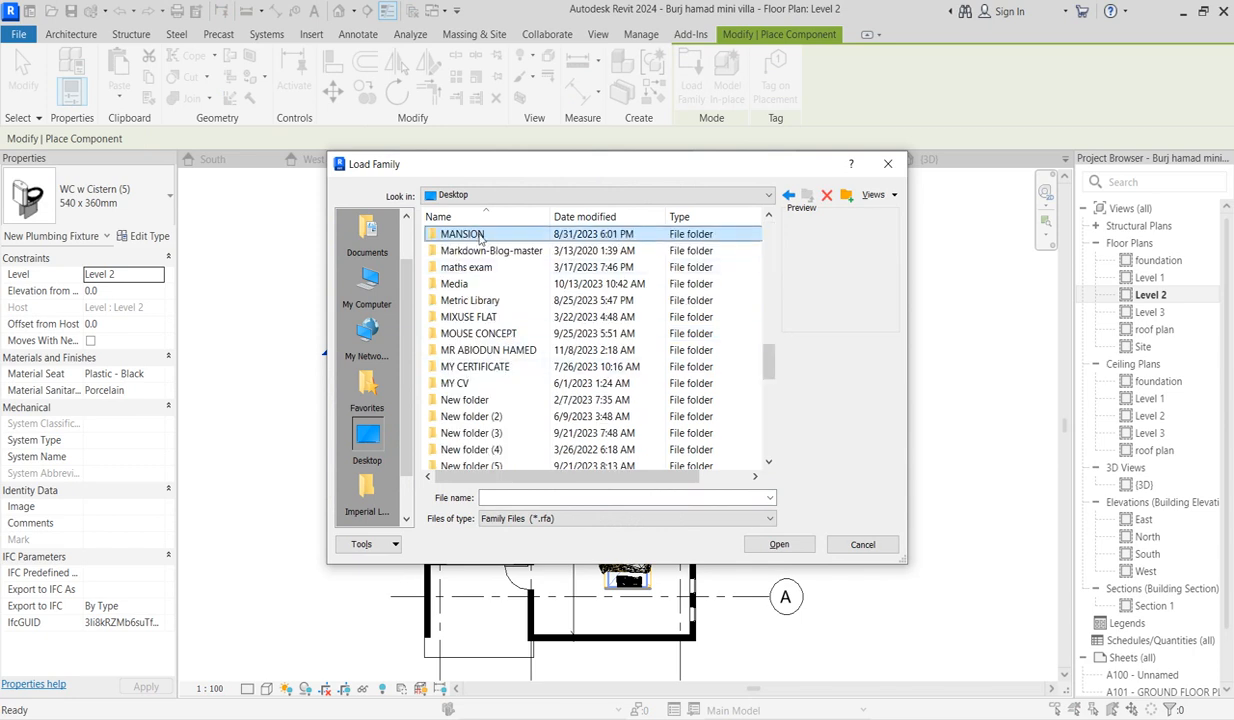
double_click(468, 300)
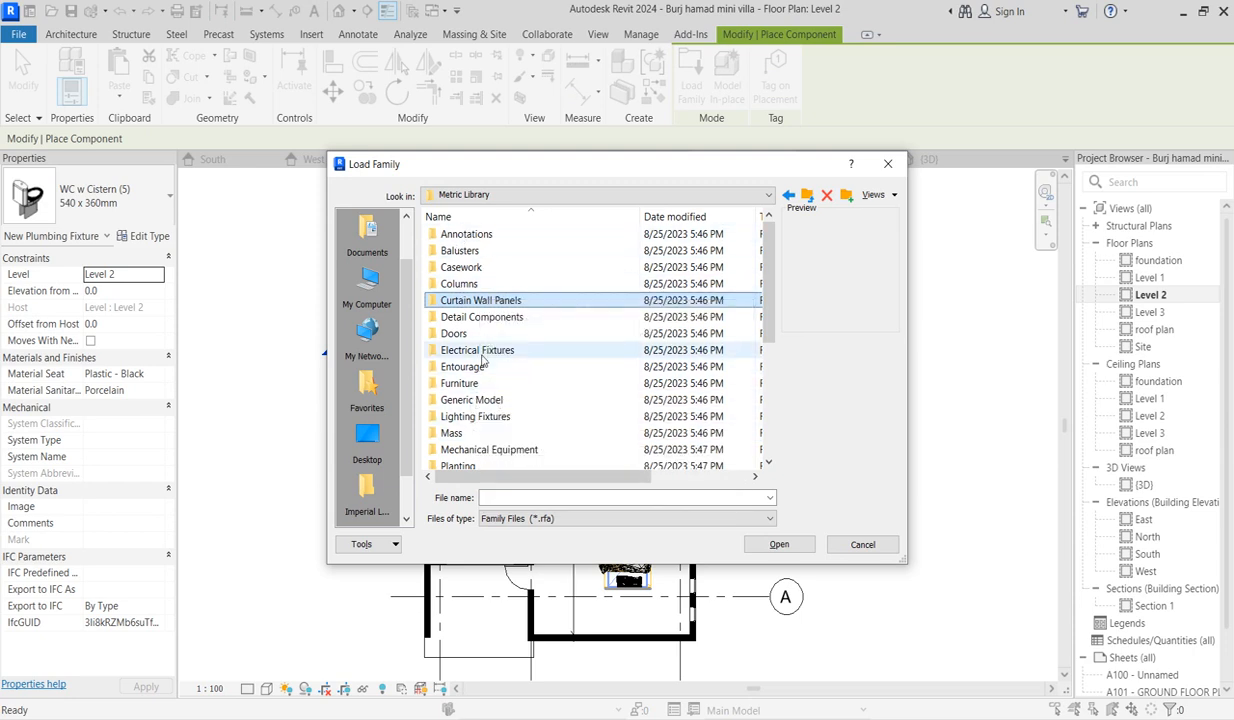
scroll(493, 335, "down", 2)
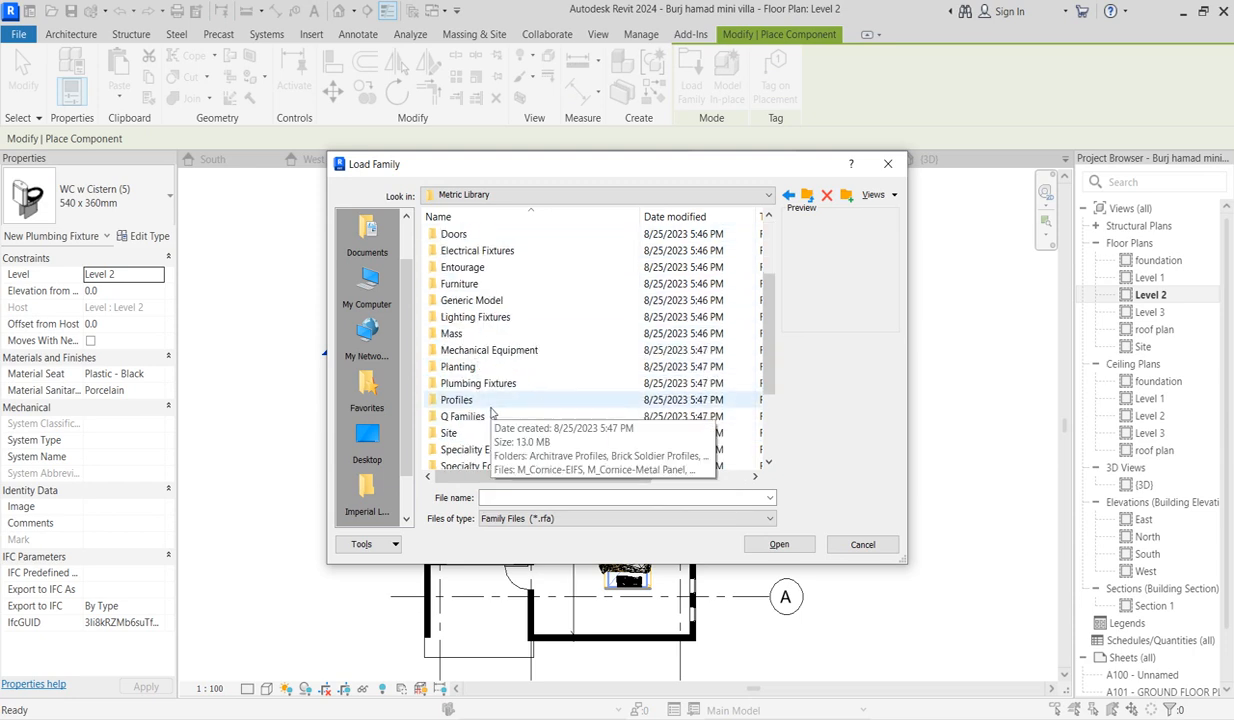
double_click(479, 383)
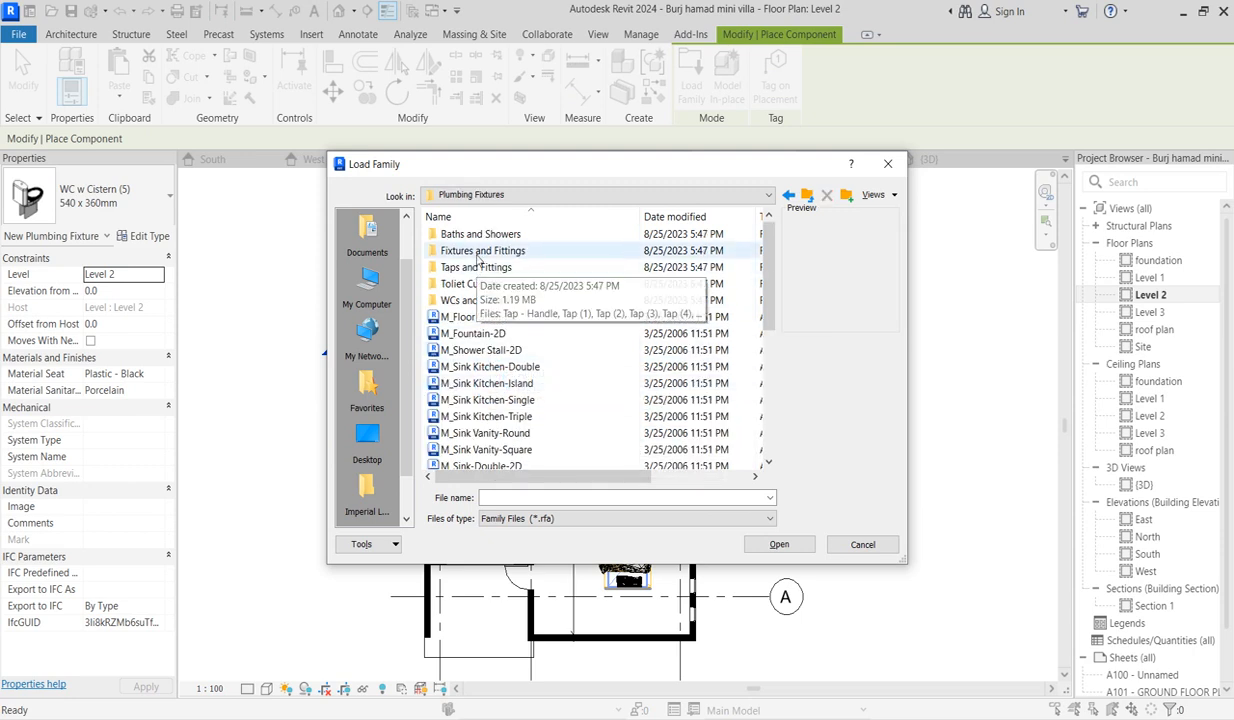
double_click(516, 236)
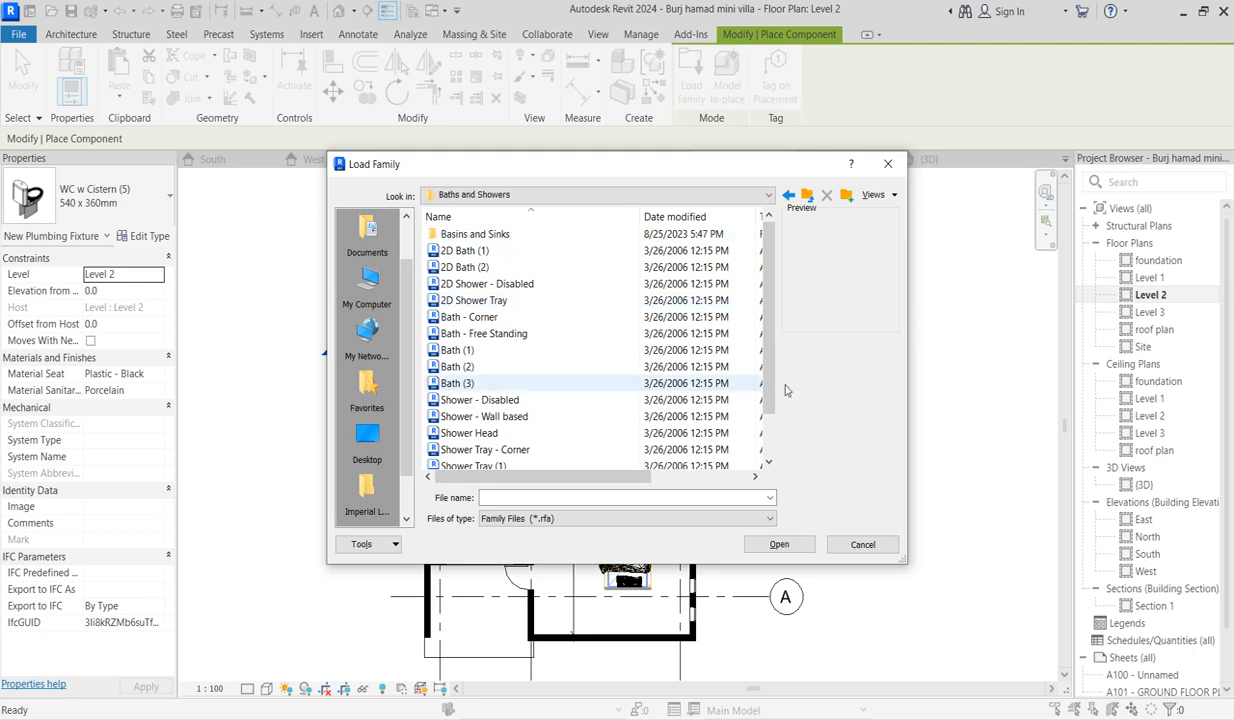
Show the families as thumbnails and load 2D Shower Tray, 2D Bath (1), Bath (3), Shower - Wall based and Shower together.
left_click(872, 195)
left_click(896, 248)
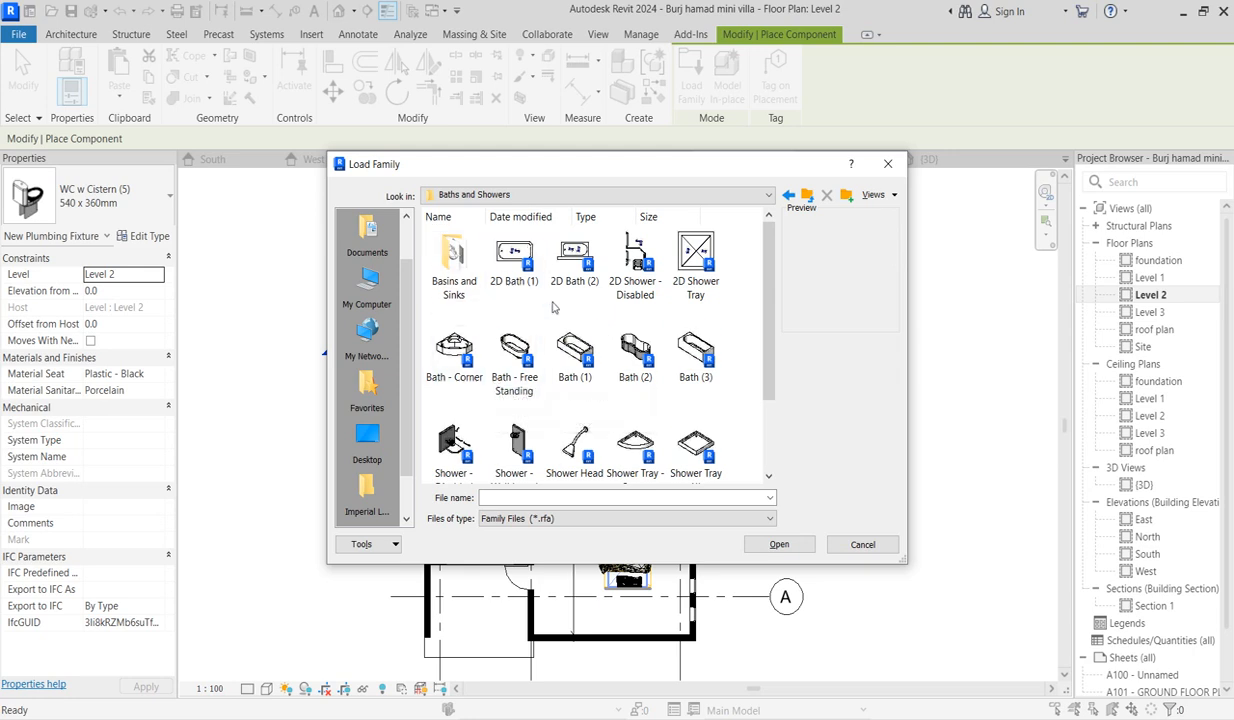
scroll(564, 397, "down", 1)
scroll(574, 430, "up", 1)
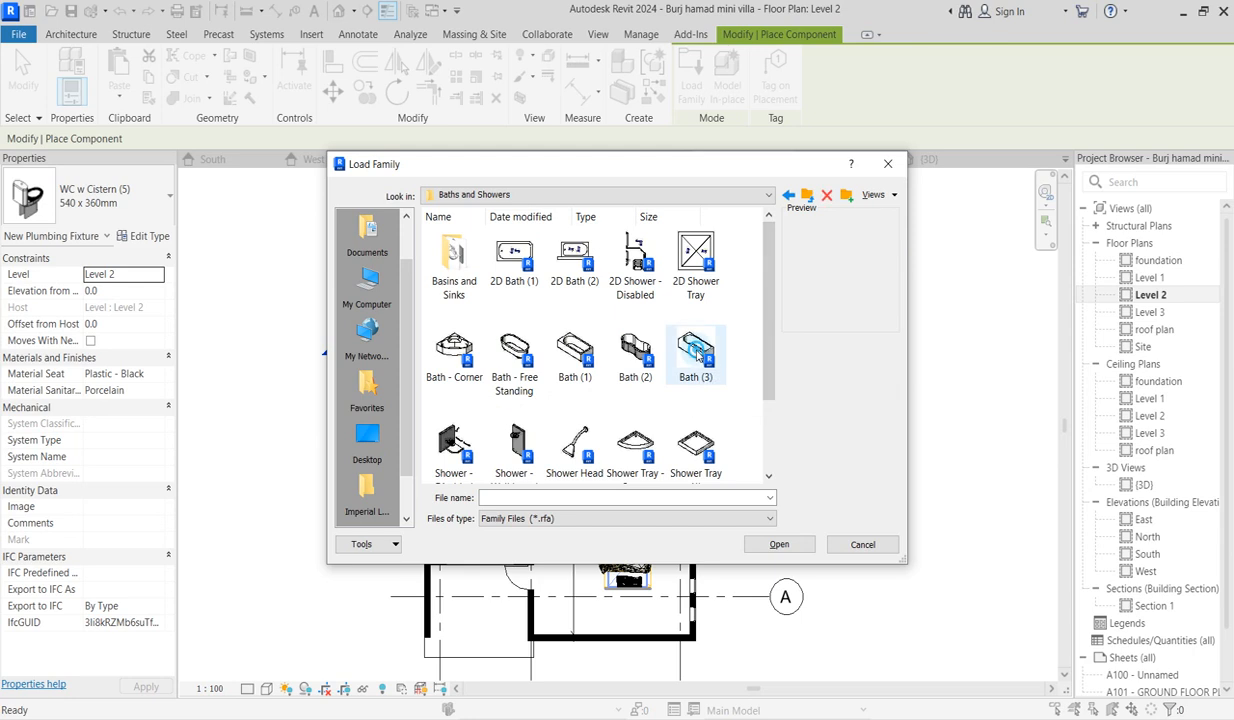
left_click(716, 262)
left_click(508, 252)
scroll(506, 441, "down", 1)
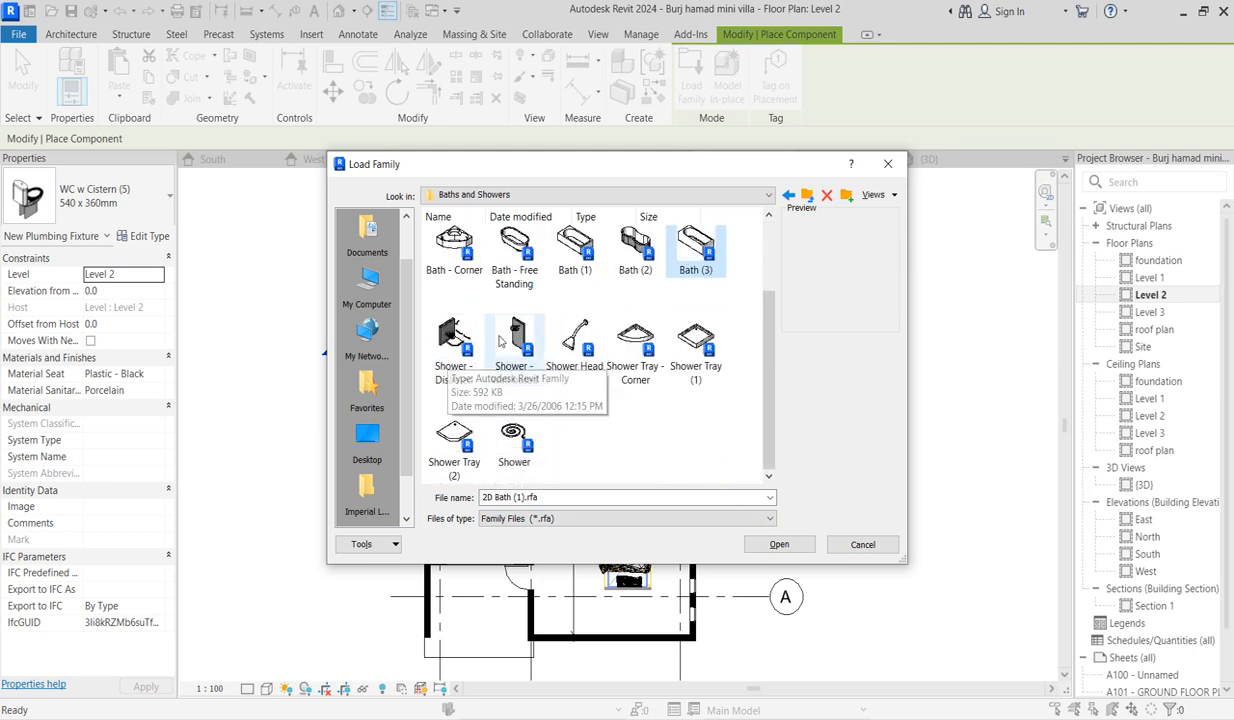
left_click(530, 342)
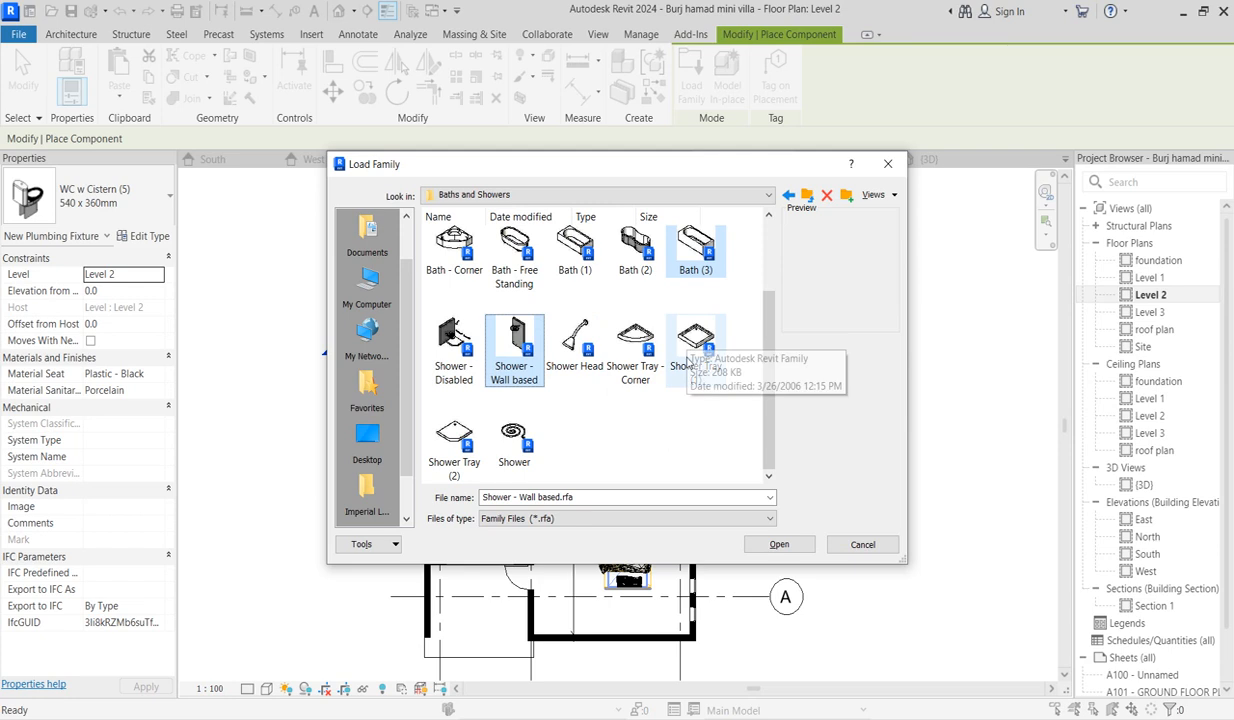
left_click(528, 436)
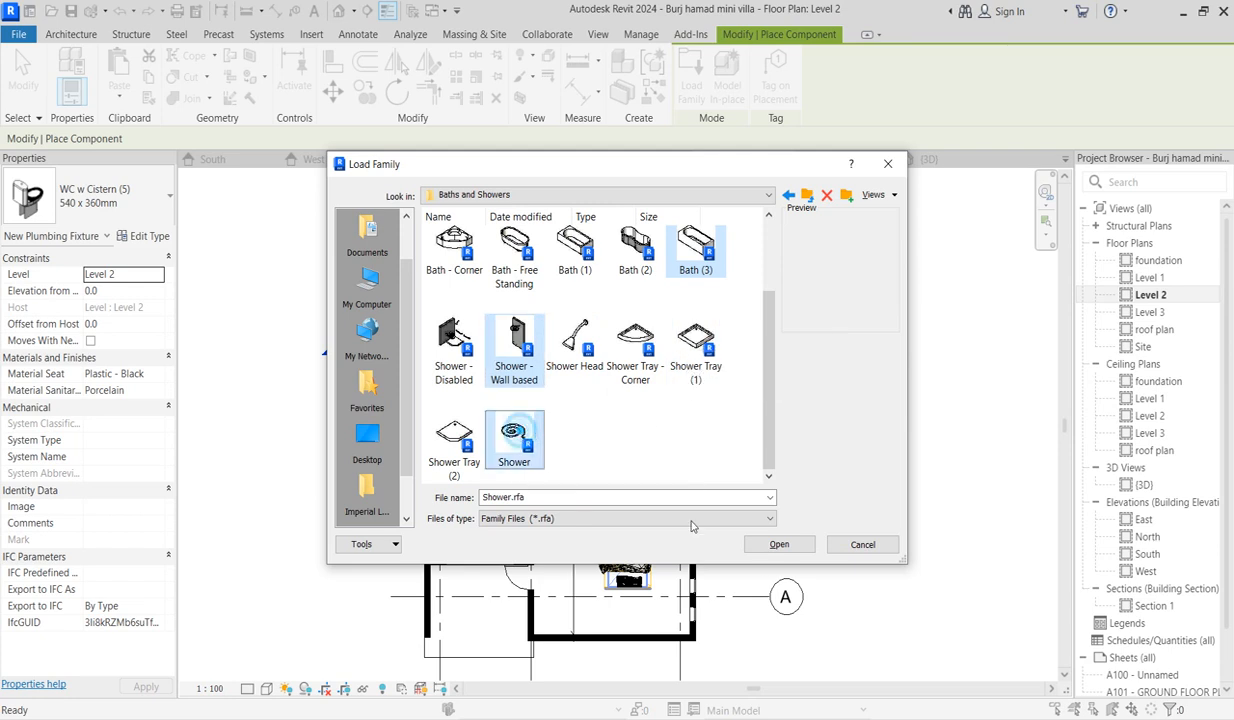
left_click(777, 543)
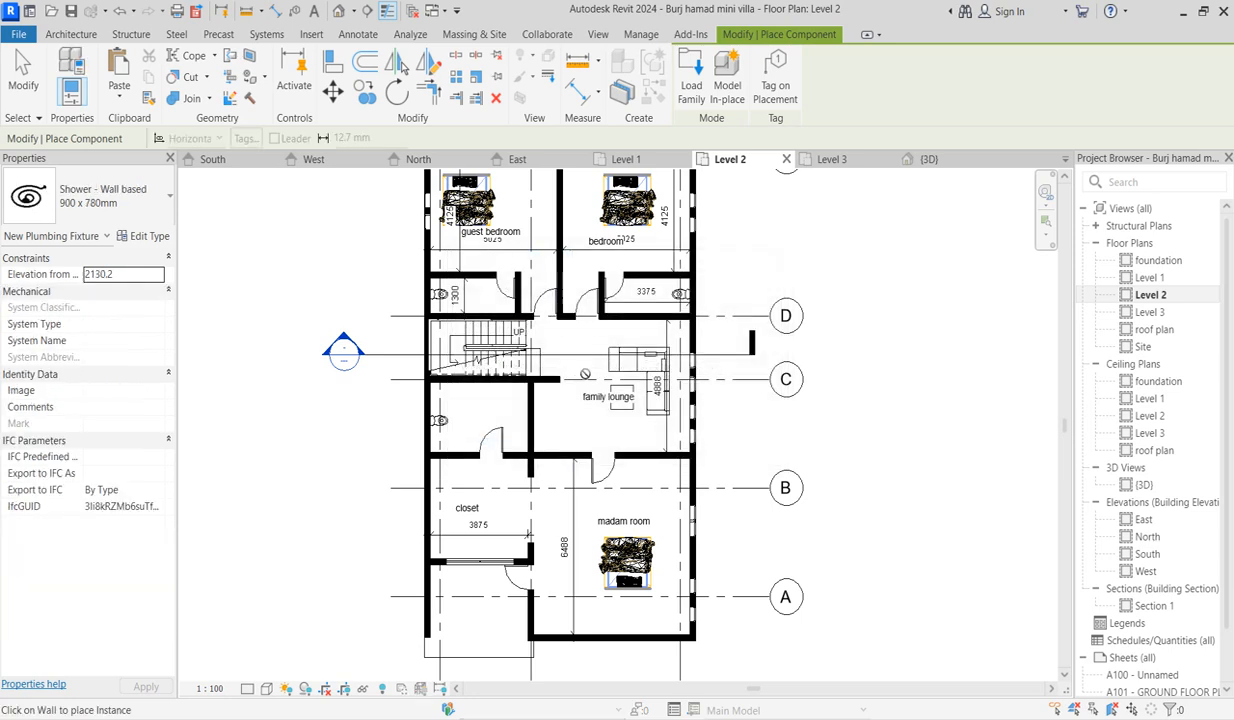
Place a 2D Bath (1) against the staircase wall in the room between staircase and closet, 1100 mm from the family lounge wall.
scroll(560, 430, "up", 1)
scroll(436, 438, "up", 1)
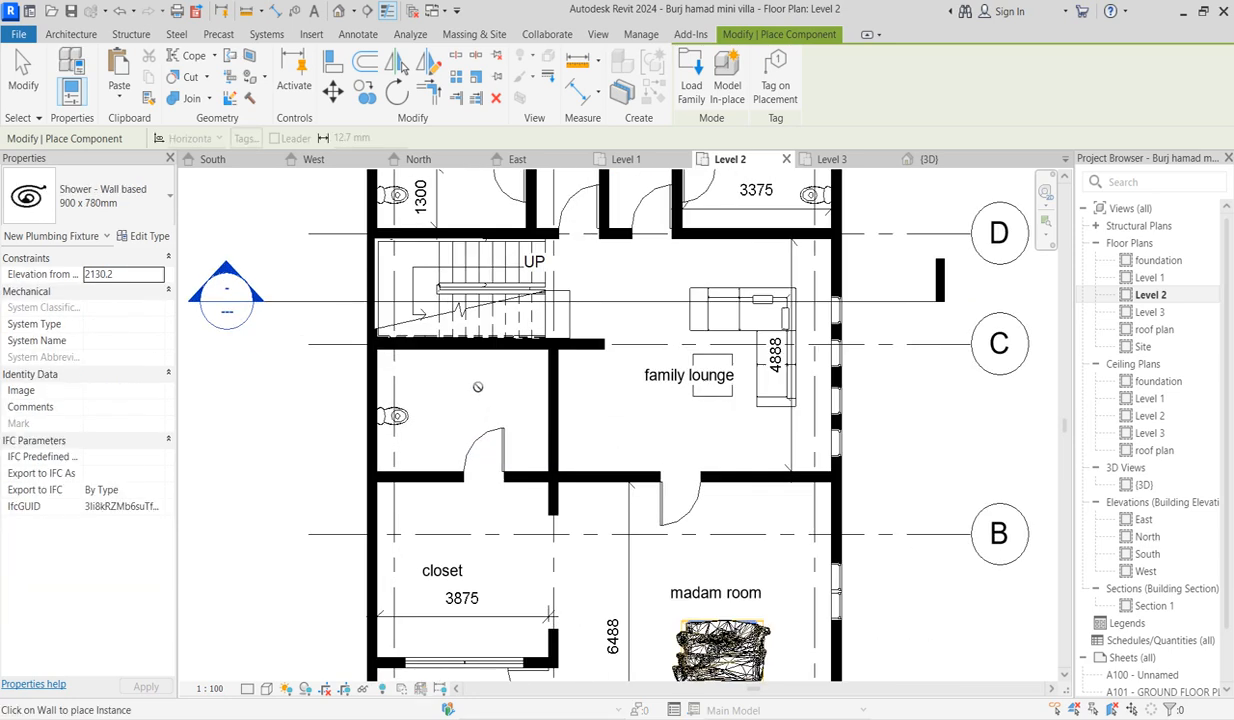
scroll(488, 375, "up", 1)
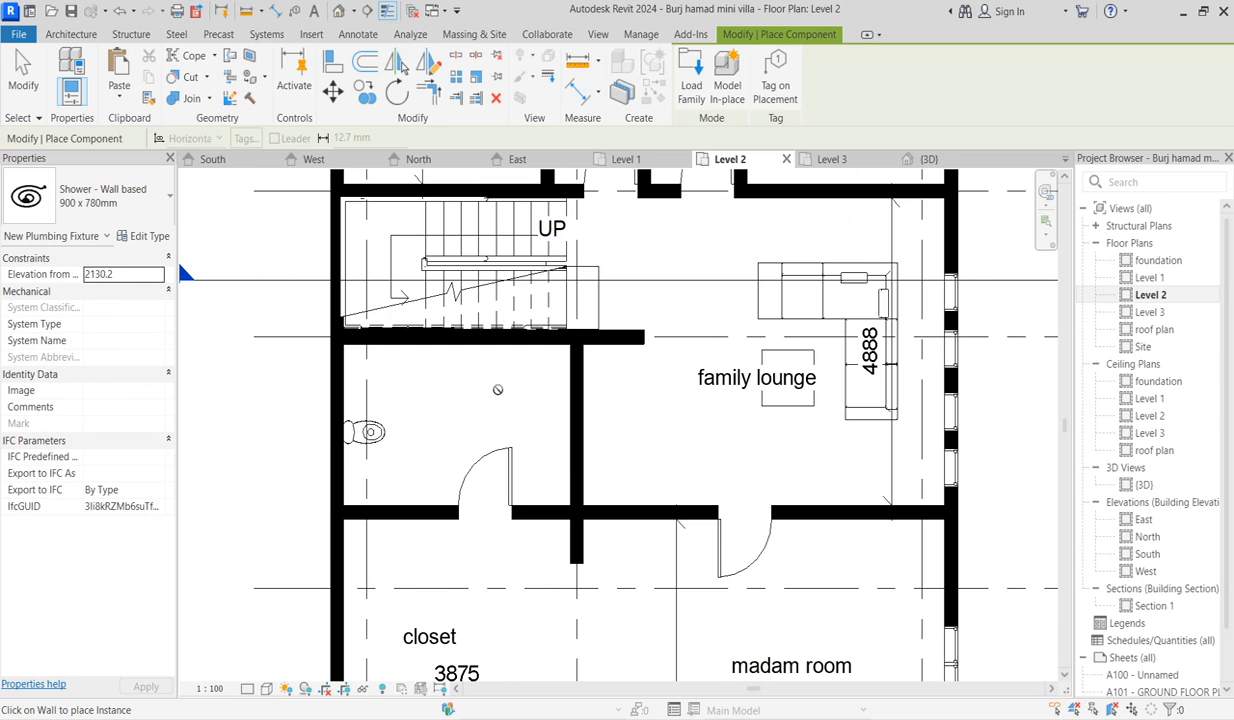
key("Escape")
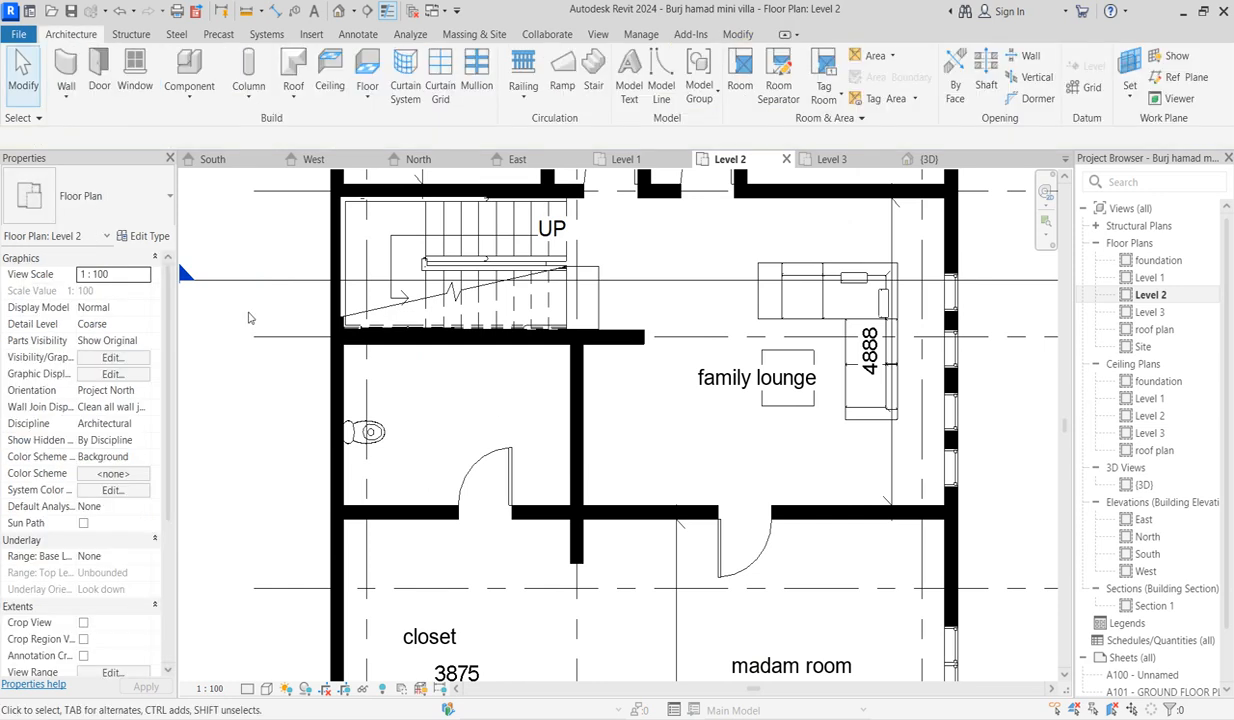
left_click(183, 68)
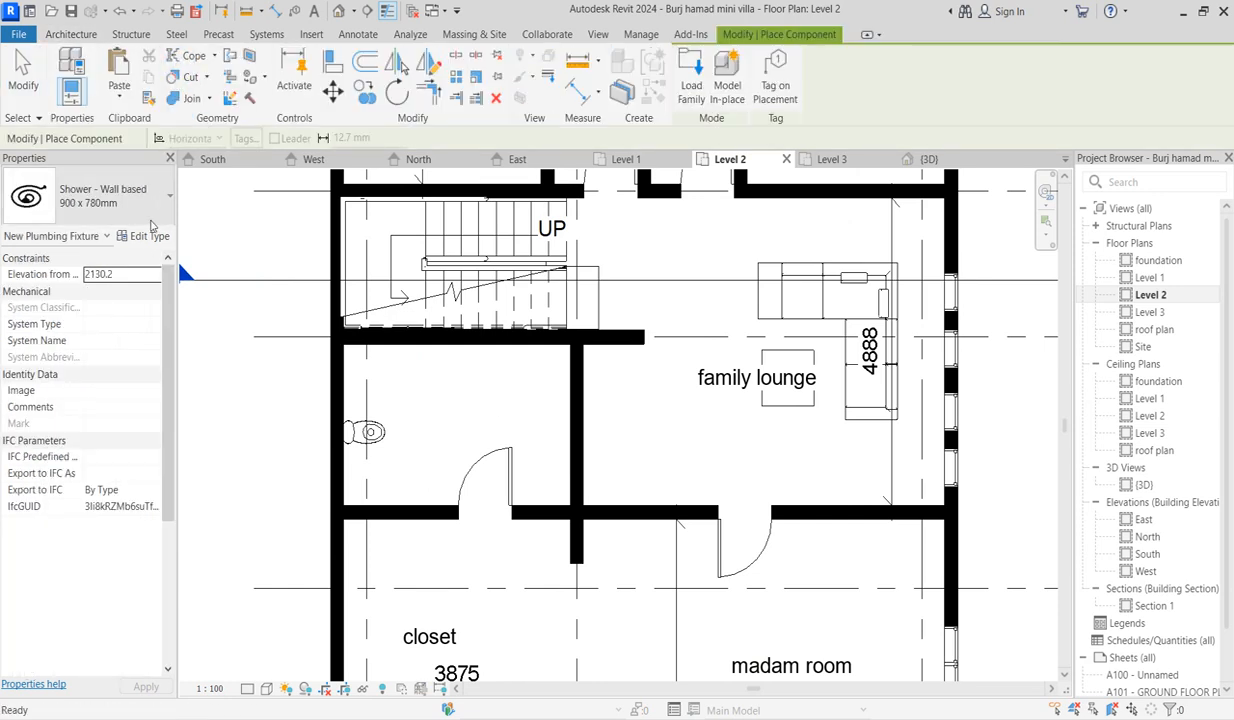
left_click(148, 205)
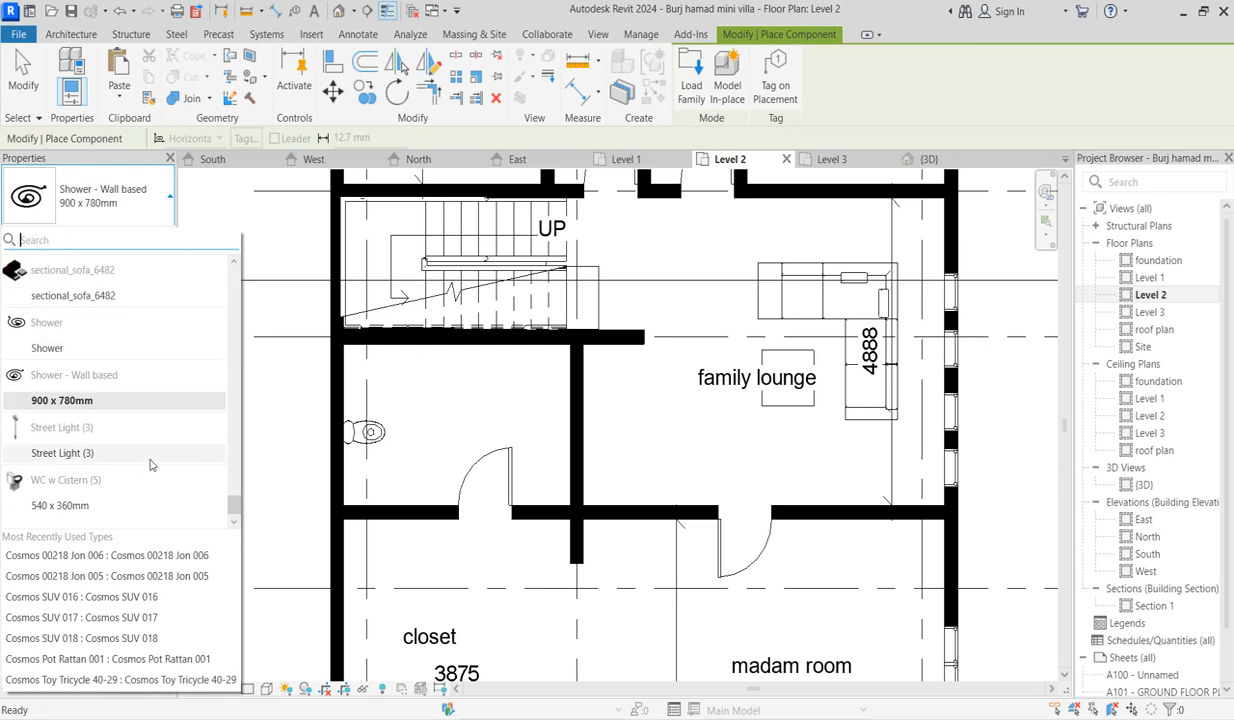
scroll(105, 340, "up", 10)
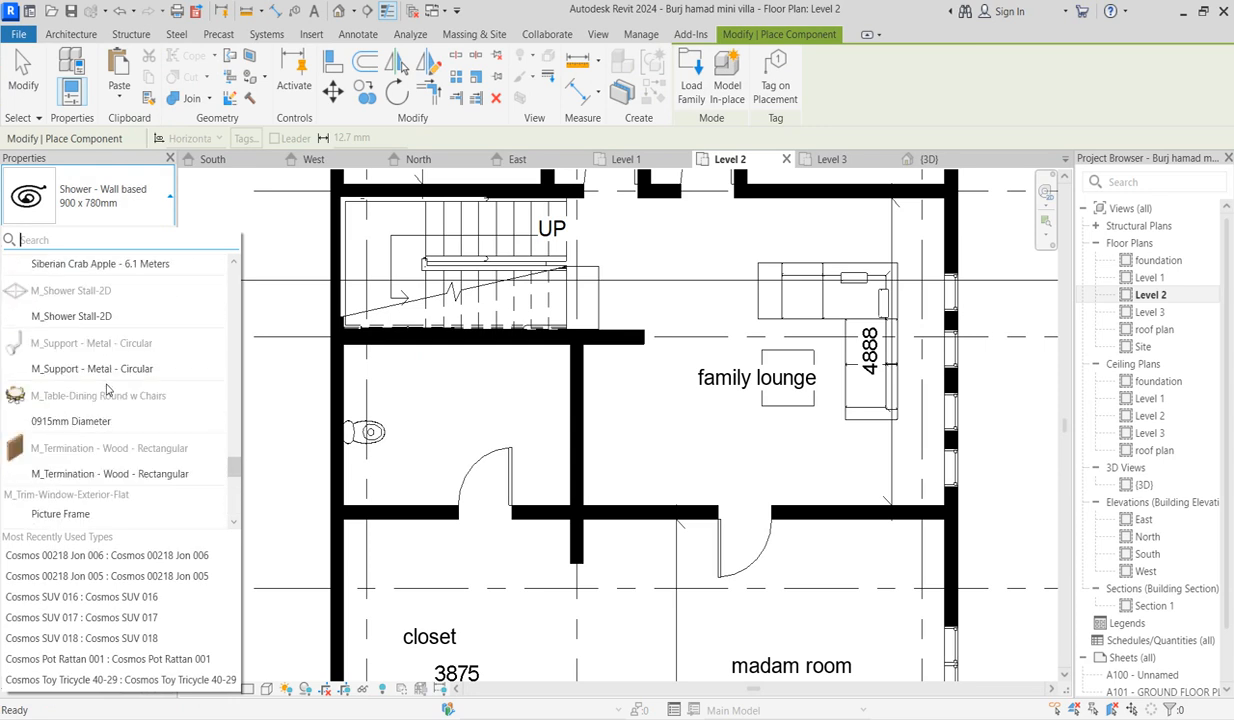
scroll(107, 388, "down", 3)
scroll(100, 420, "up", 10)
scroll(100, 426, "up", 10)
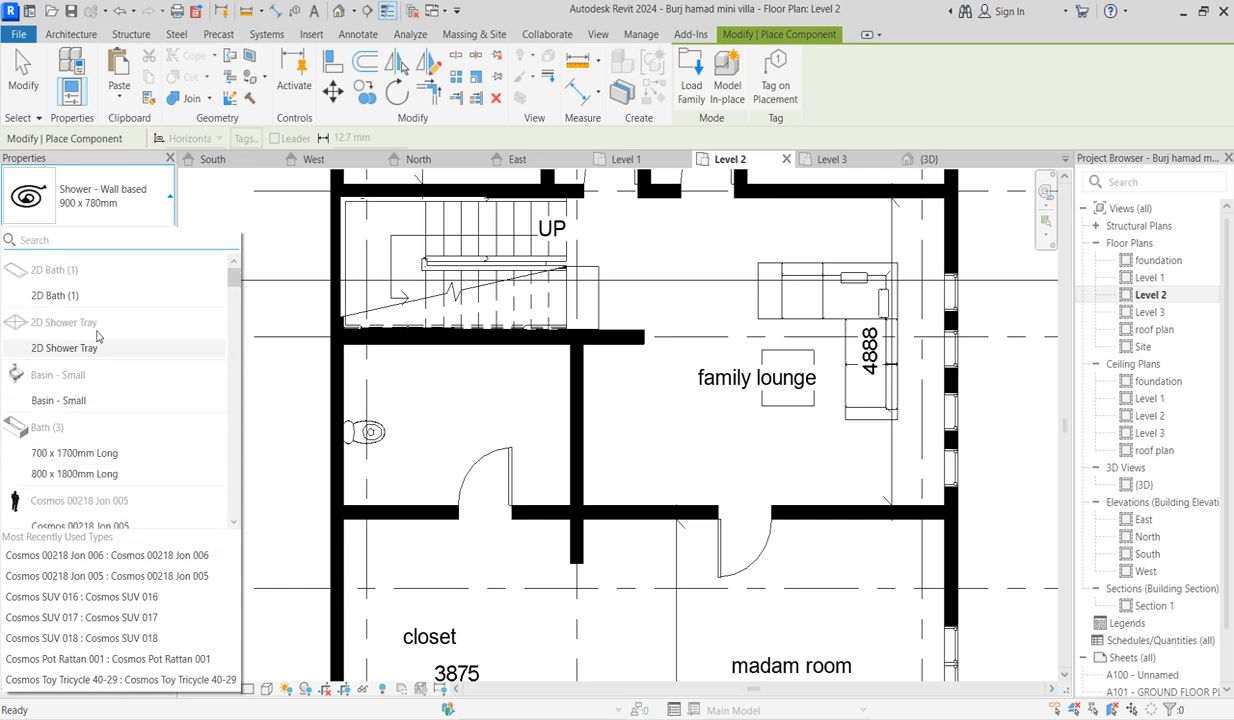
left_click(70, 294)
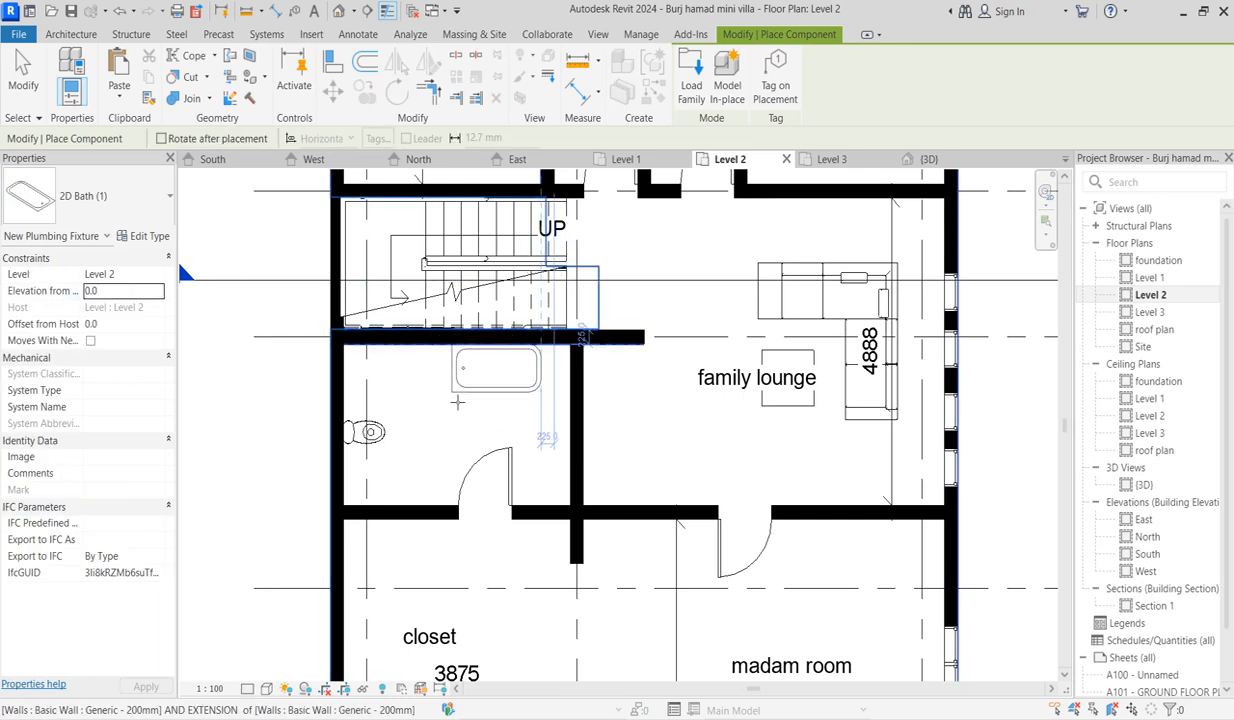
scroll(449, 411, "up", 3)
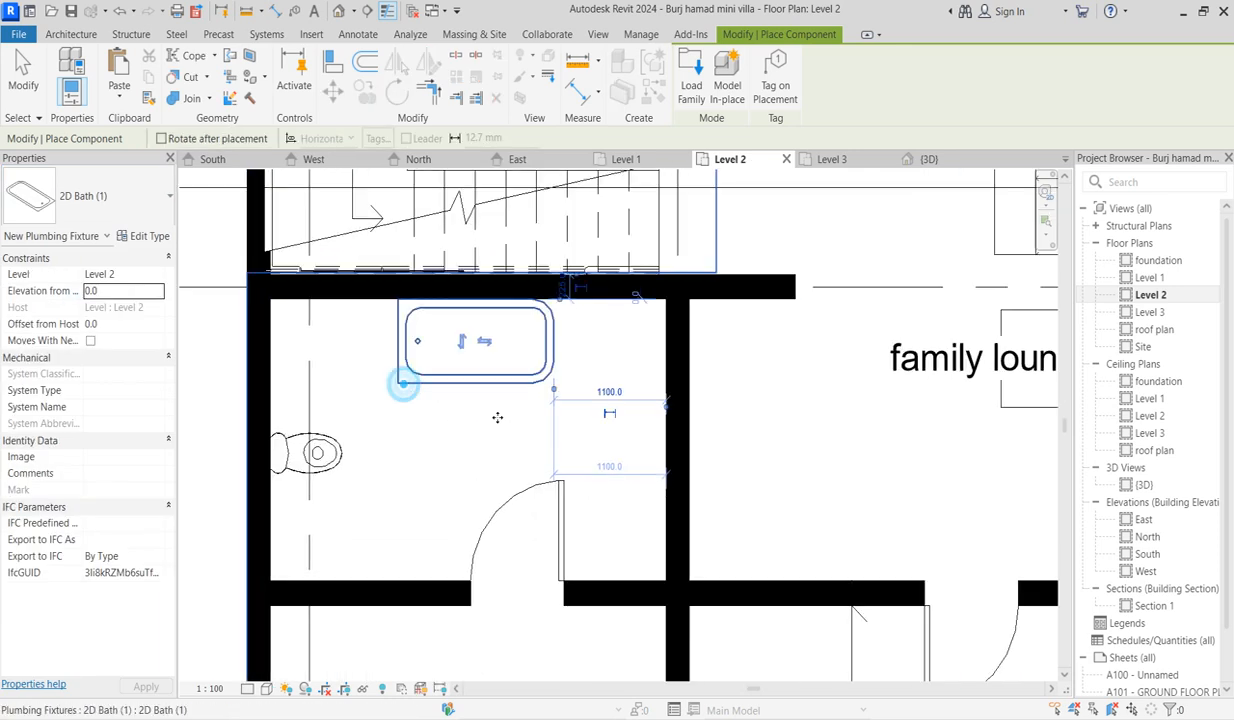
Place 2D Shower Trays against the grid D wall, 900 mm from the guest bathroom's partition and 1100 mm from the bedroom bathroom's outer wall.
scroll(515, 418, "down", 1)
scroll(534, 424, "down", 6)
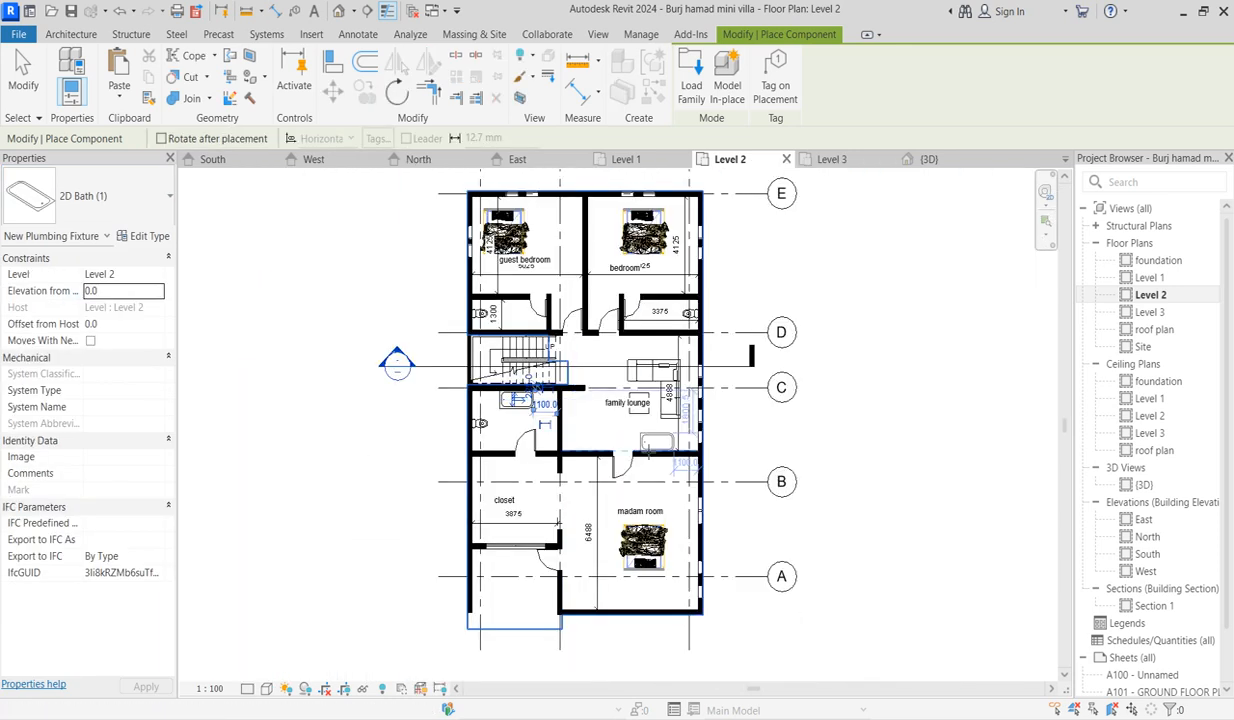
left_click(141, 205)
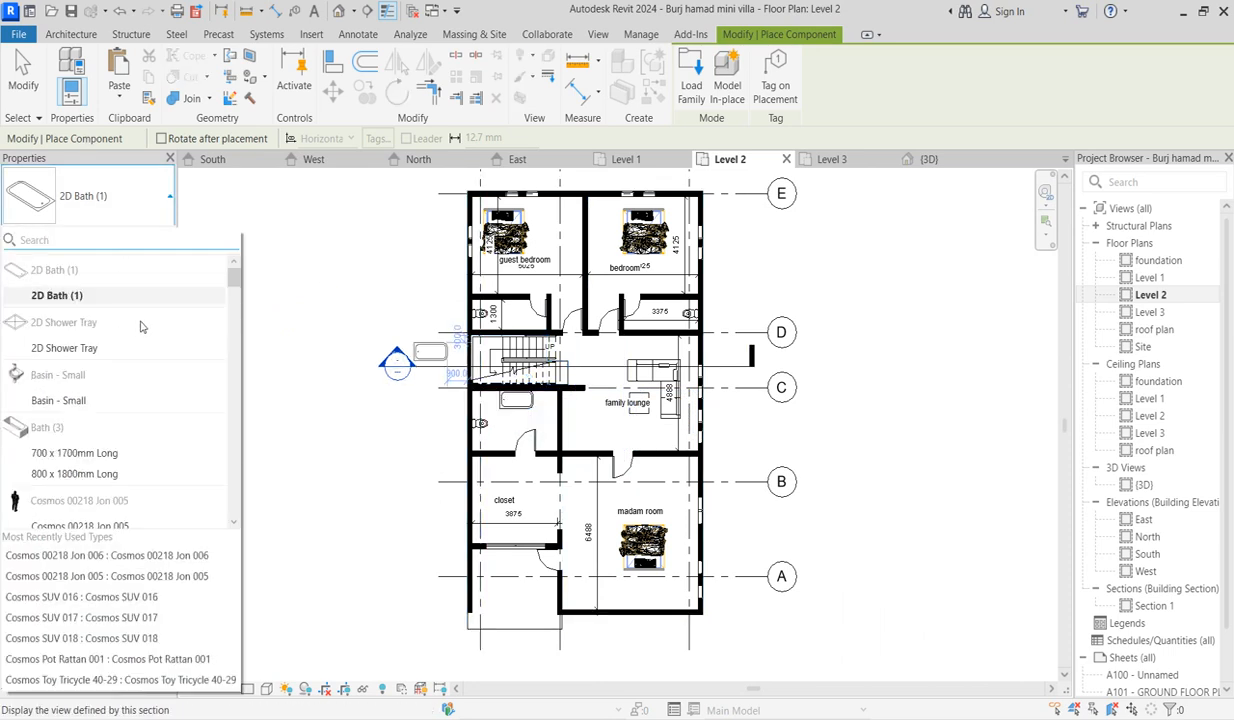
left_click(82, 335)
scroll(505, 338, "up", 4)
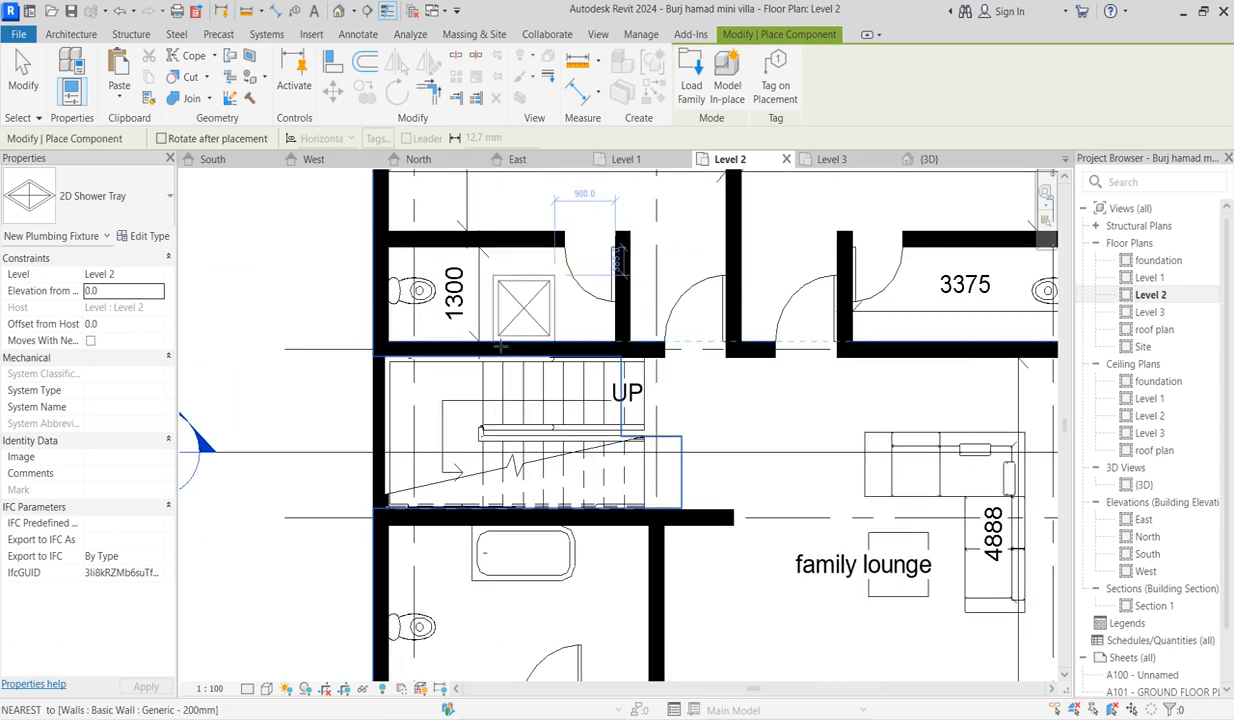
left_click(500, 348)
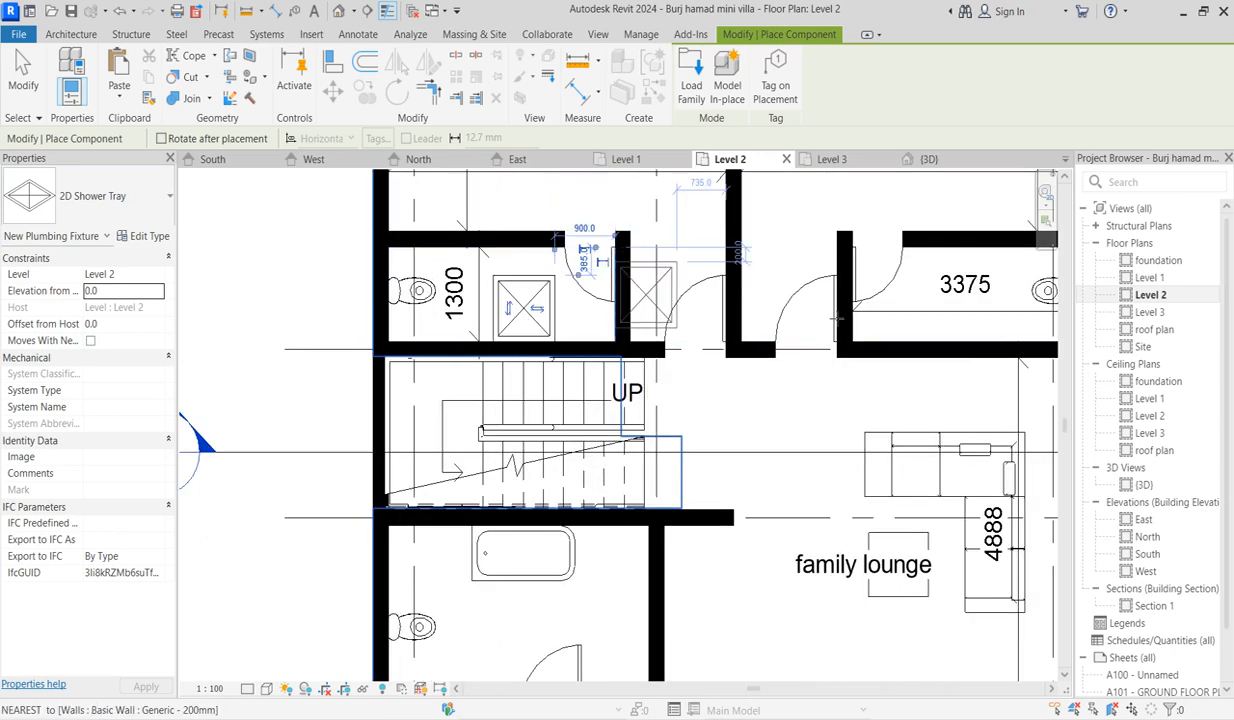
left_click(925, 352)
scroll(712, 334, "down", 2)
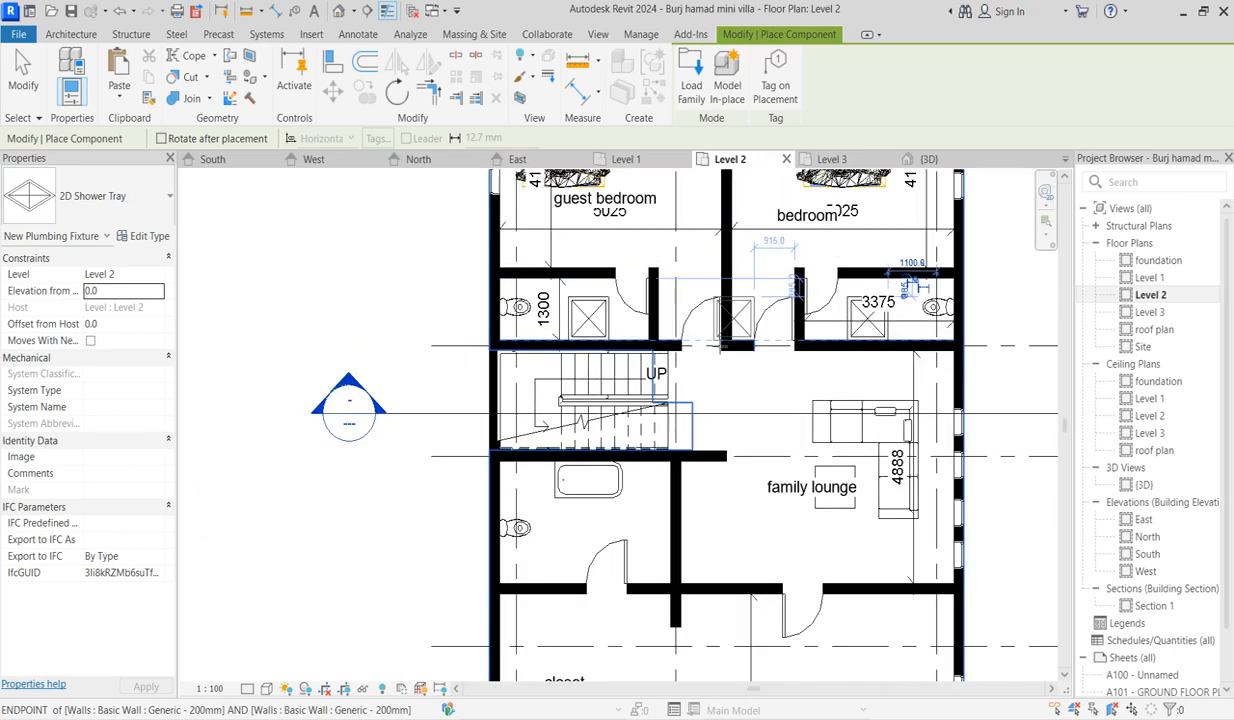
scroll(655, 412, "down", 4)
key("Escape")
key("Escape")
Delete the building section line that crosses the staircase and family lounge, together with its Section 1 view.
scroll(715, 405, "up", 2)
scroll(718, 405, "up", 1)
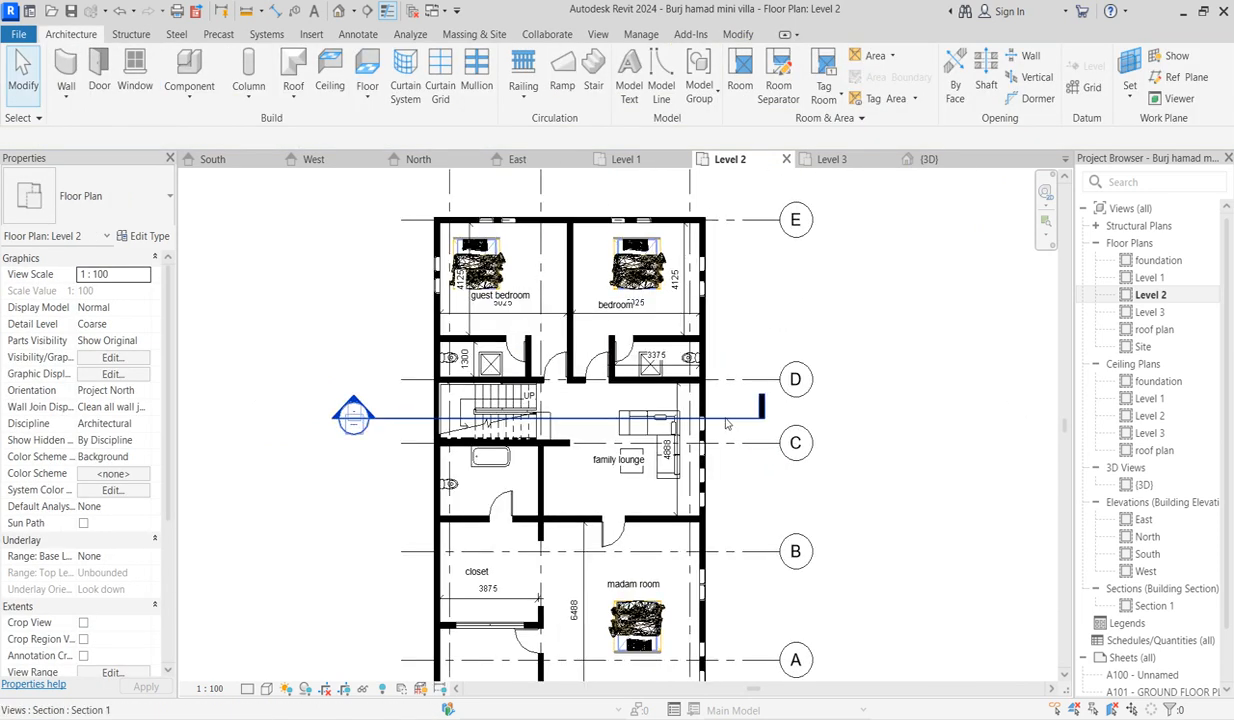
scroll(440, 419, "up", 2)
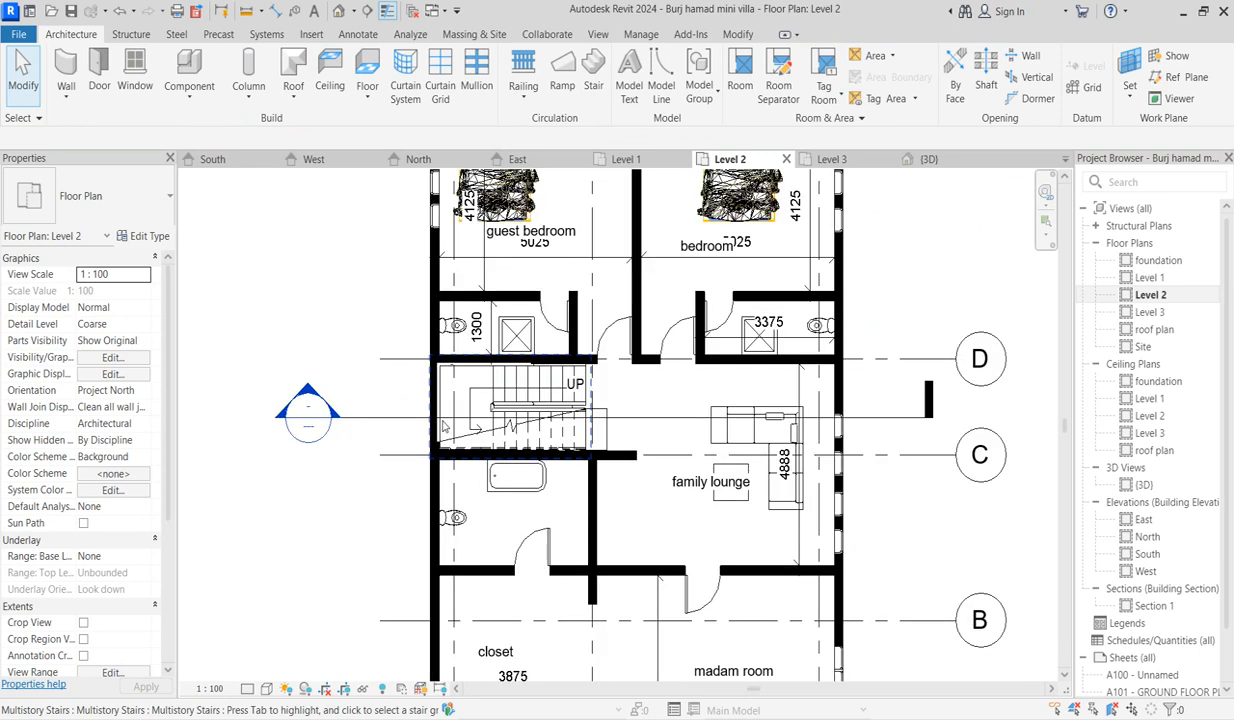
scroll(378, 418, "down", 2)
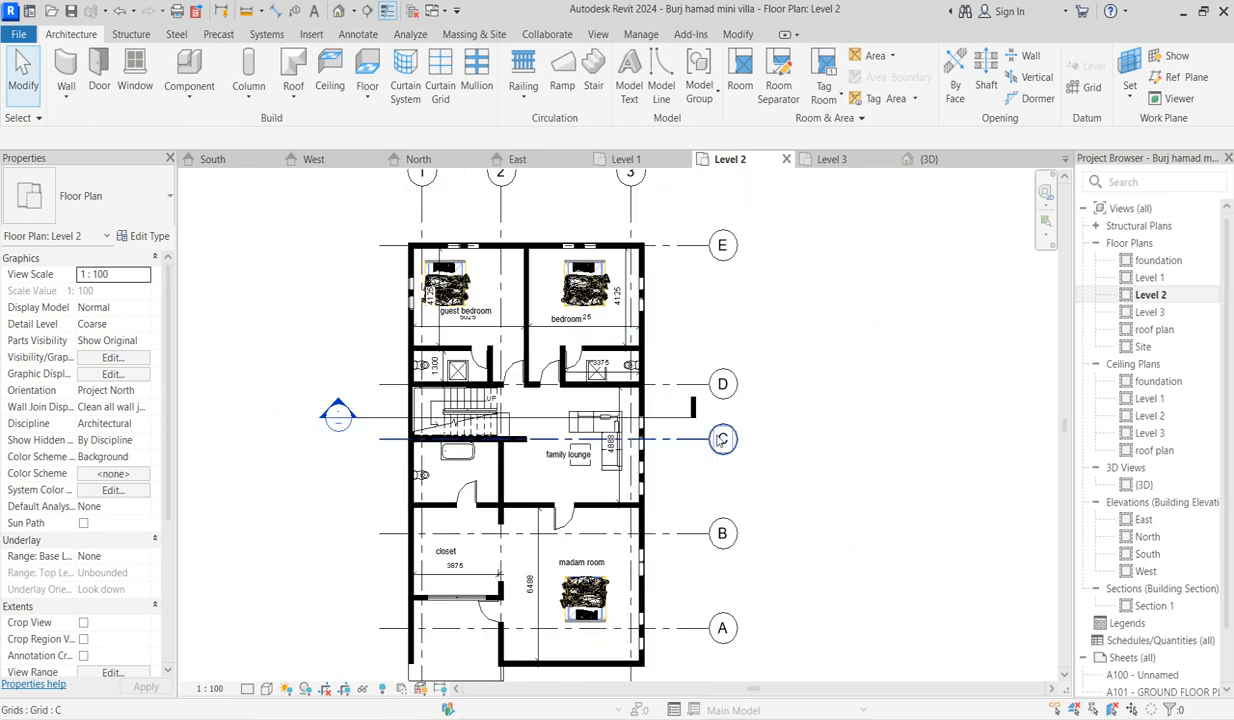
left_click(681, 419)
right_click(681, 419)
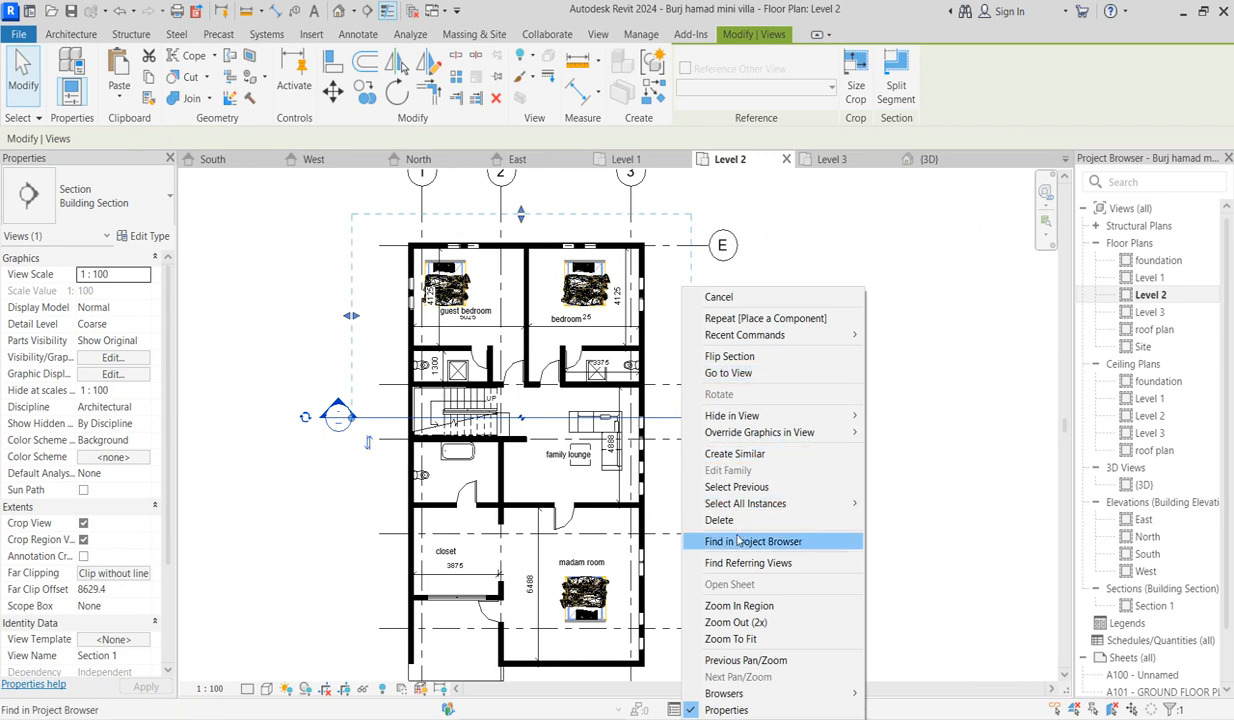
mouse_move(790, 503)
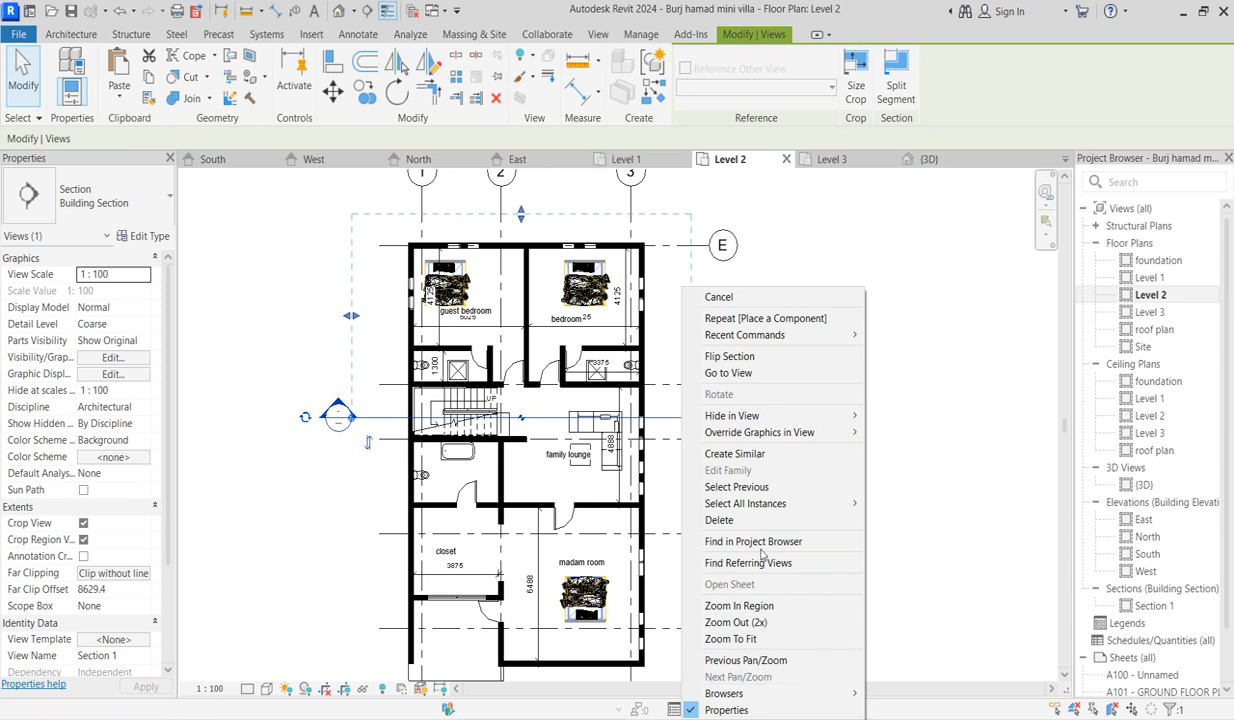
left_click(720, 520)
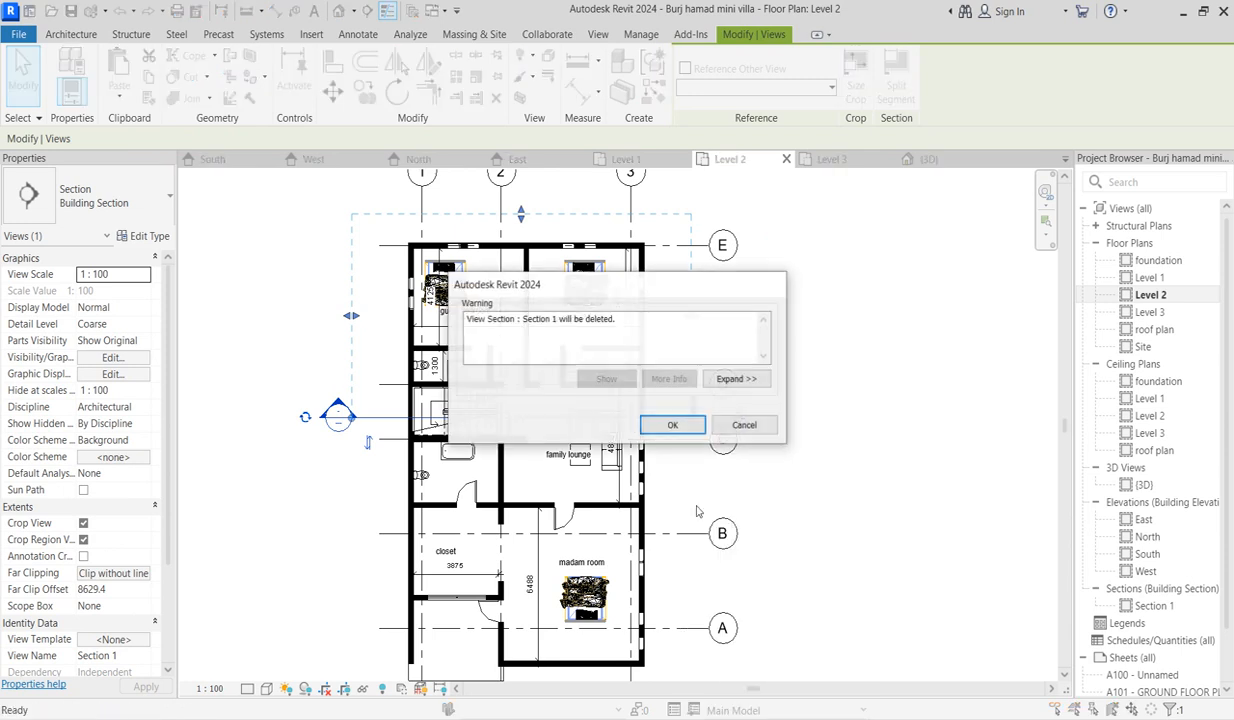
left_click(686, 424)
scroll(350, 409, "up", 1)
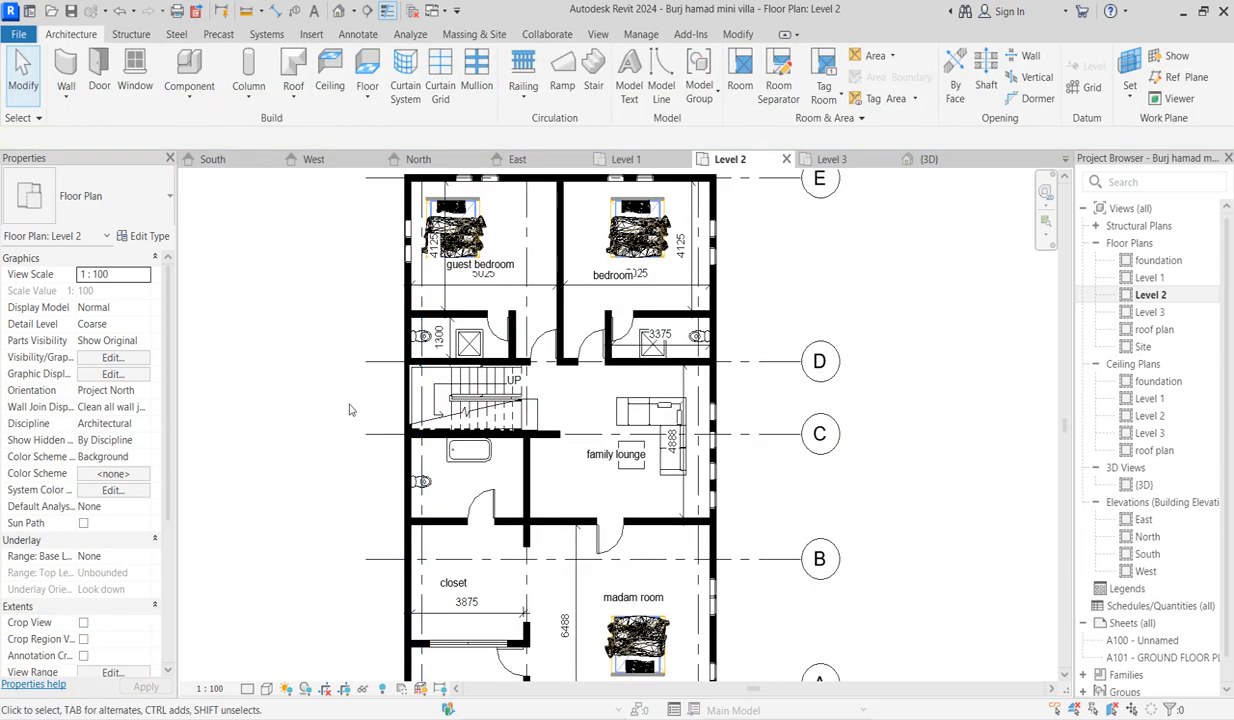
scroll(826, 552, "down", 3)
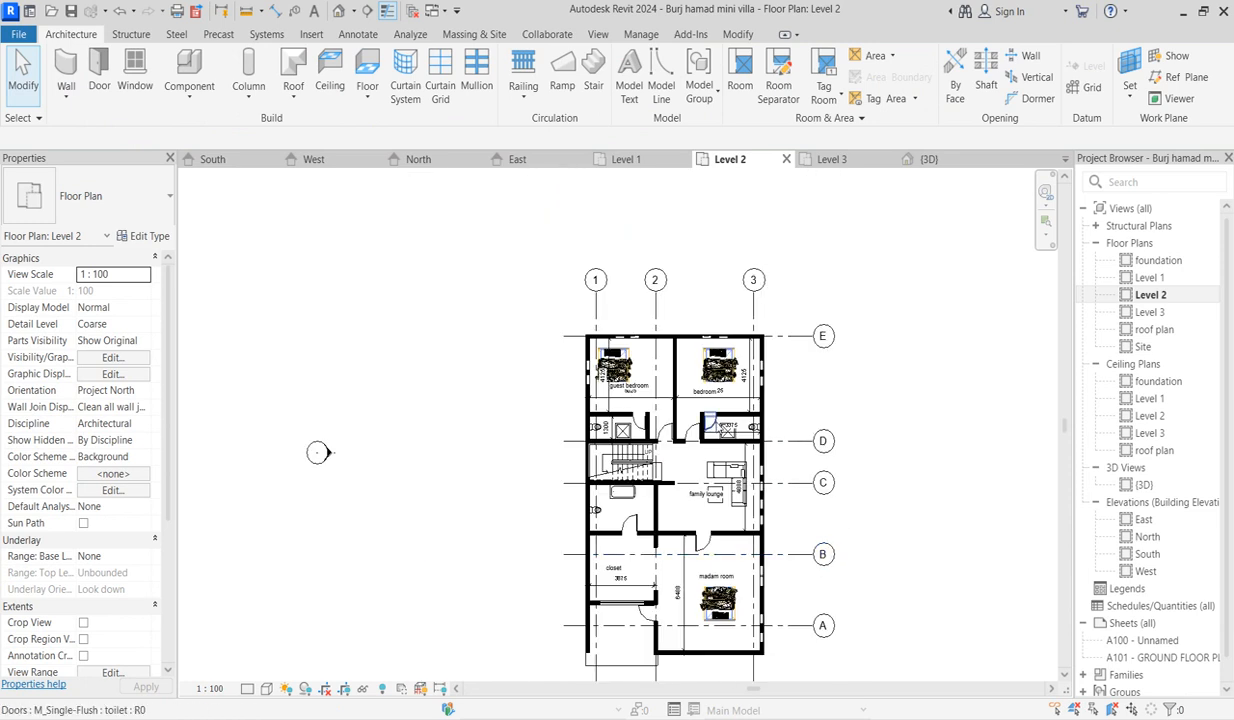
scroll(714, 418, "up", 2)
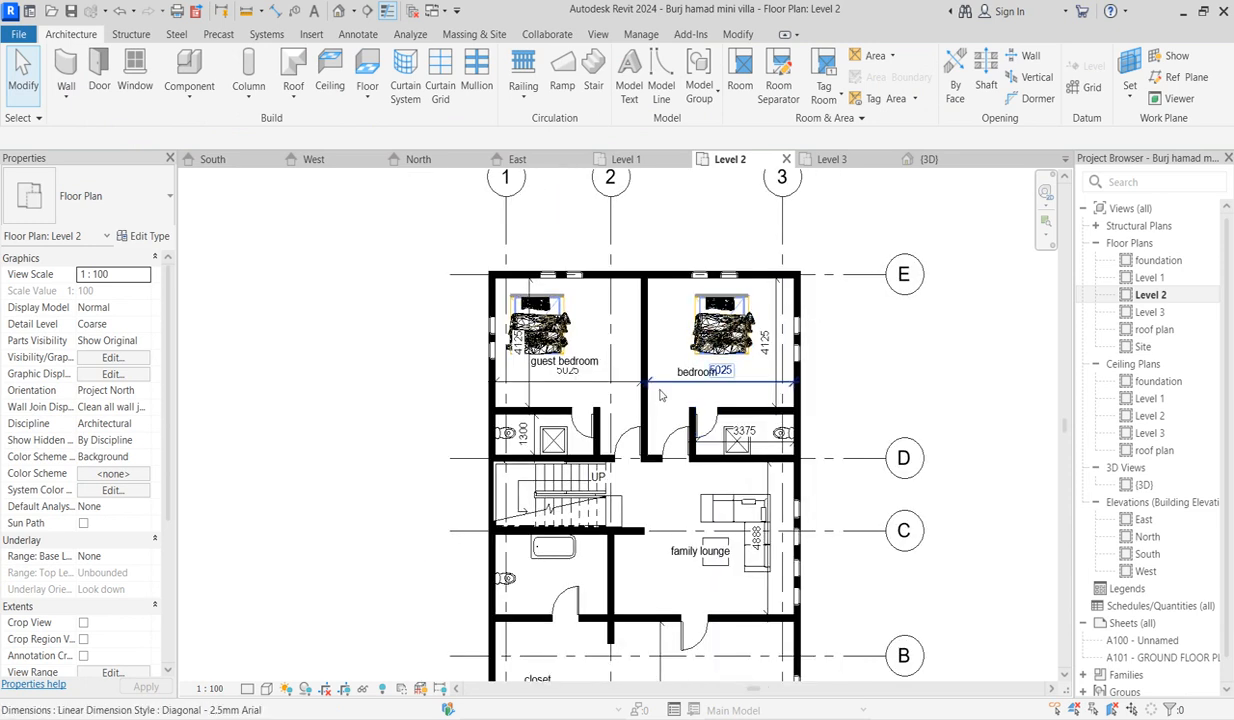
scroll(635, 378, "down", 2)
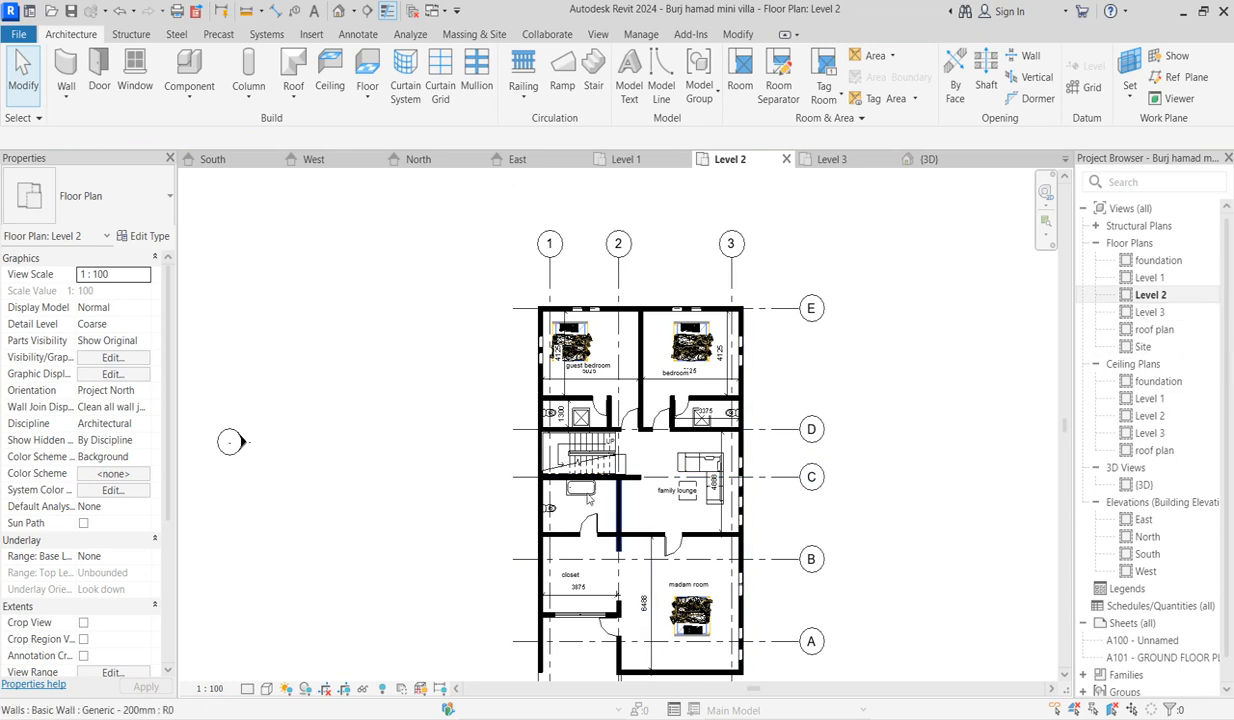
scroll(540, 521, "up", 2)
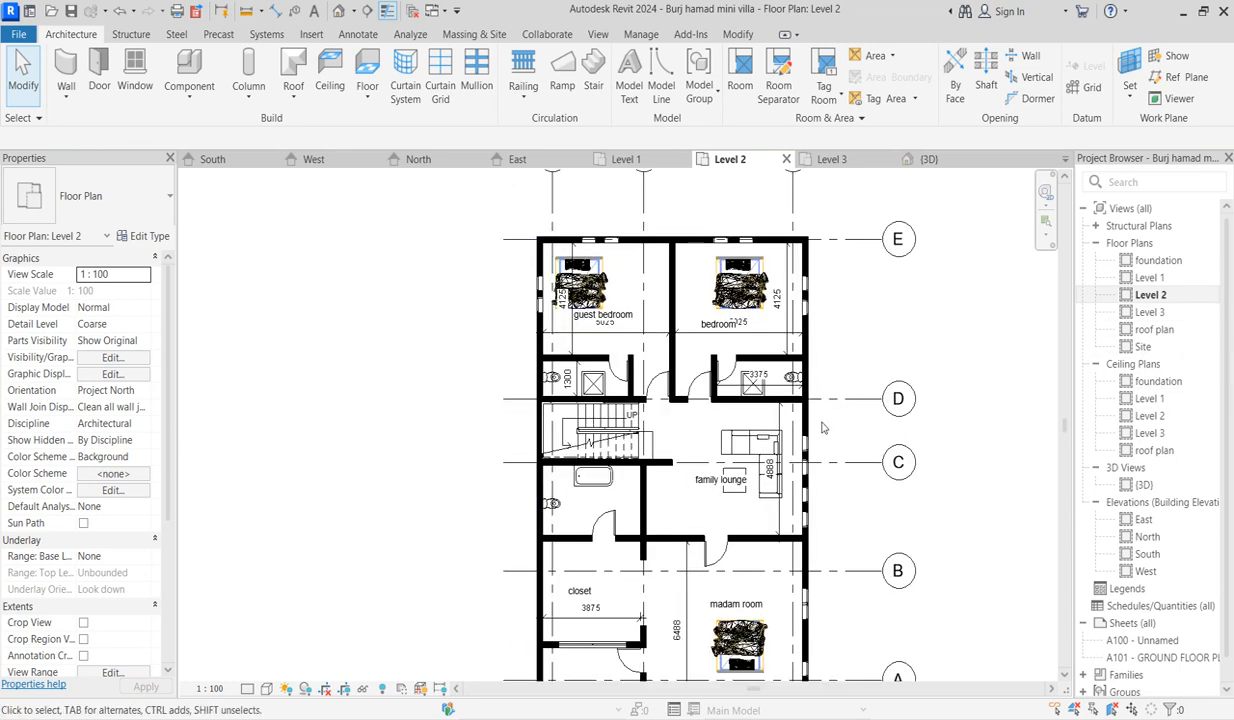
left_click(191, 68)
left_click(111, 195)
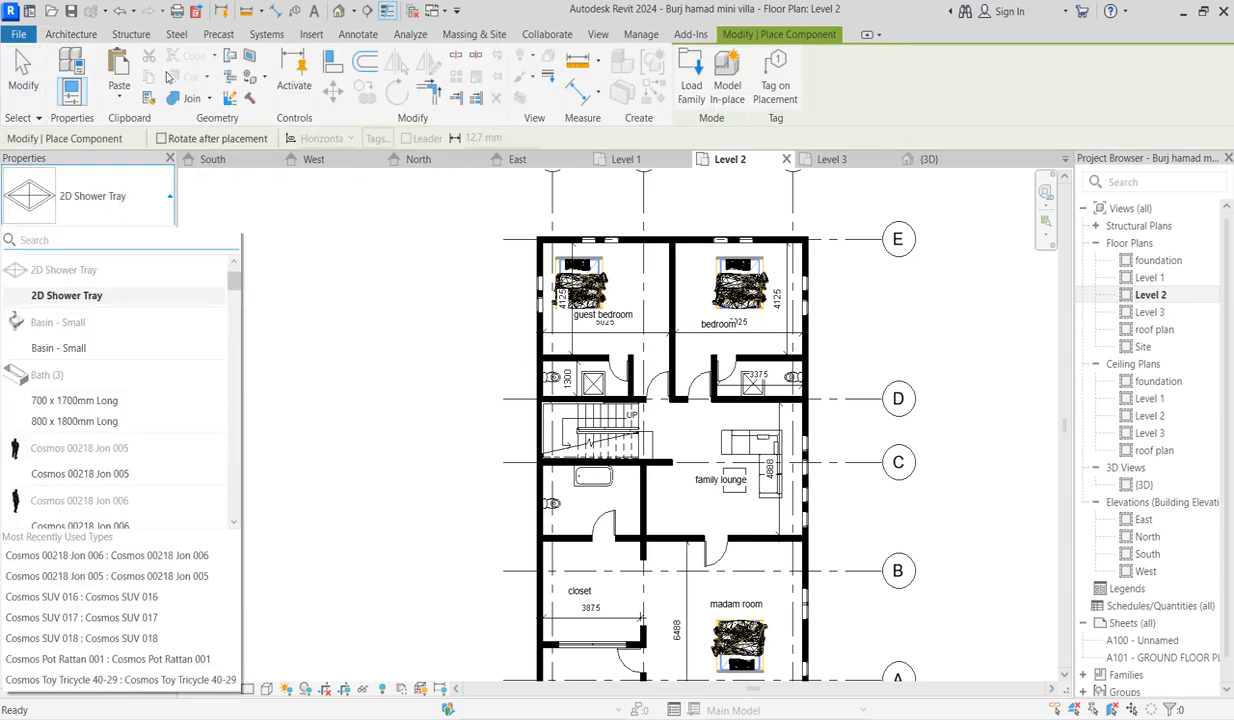
left_click(90, 35)
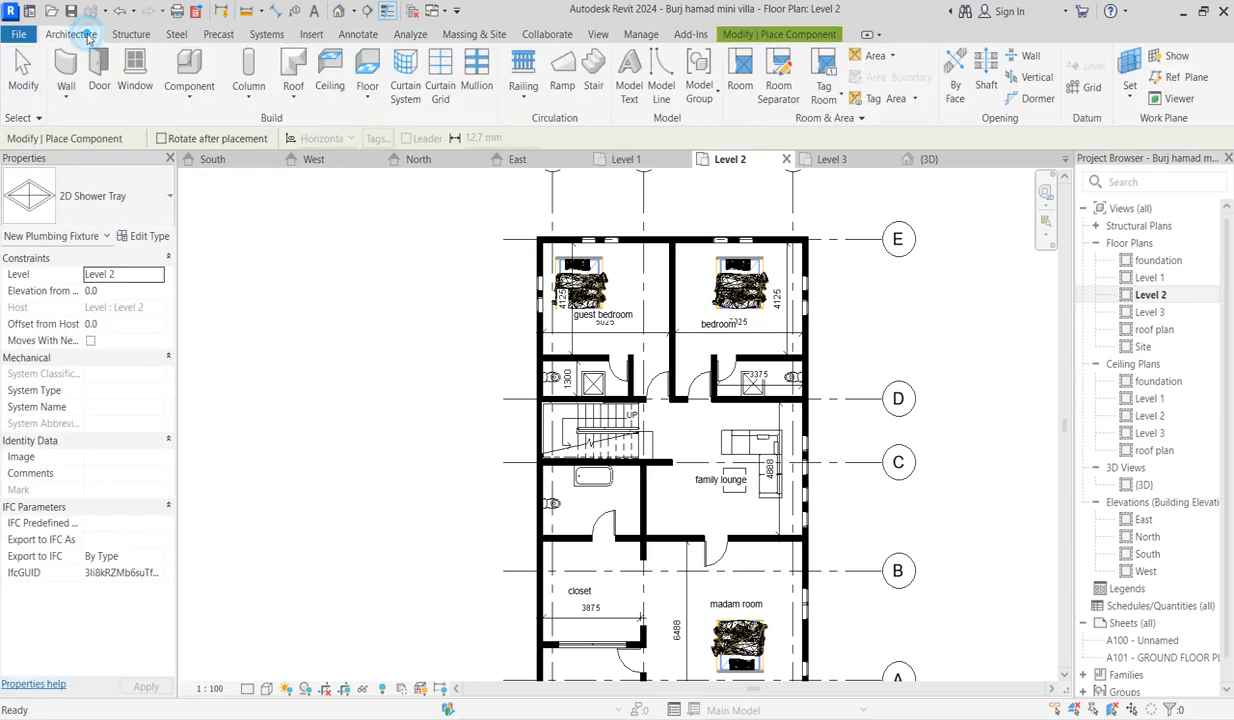
Place M_Fixed 0610 x 0610mm windows with a 2100 mm head height in the outer walls of the guest bedroom's and bedroom's bathrooms.
left_click(136, 68)
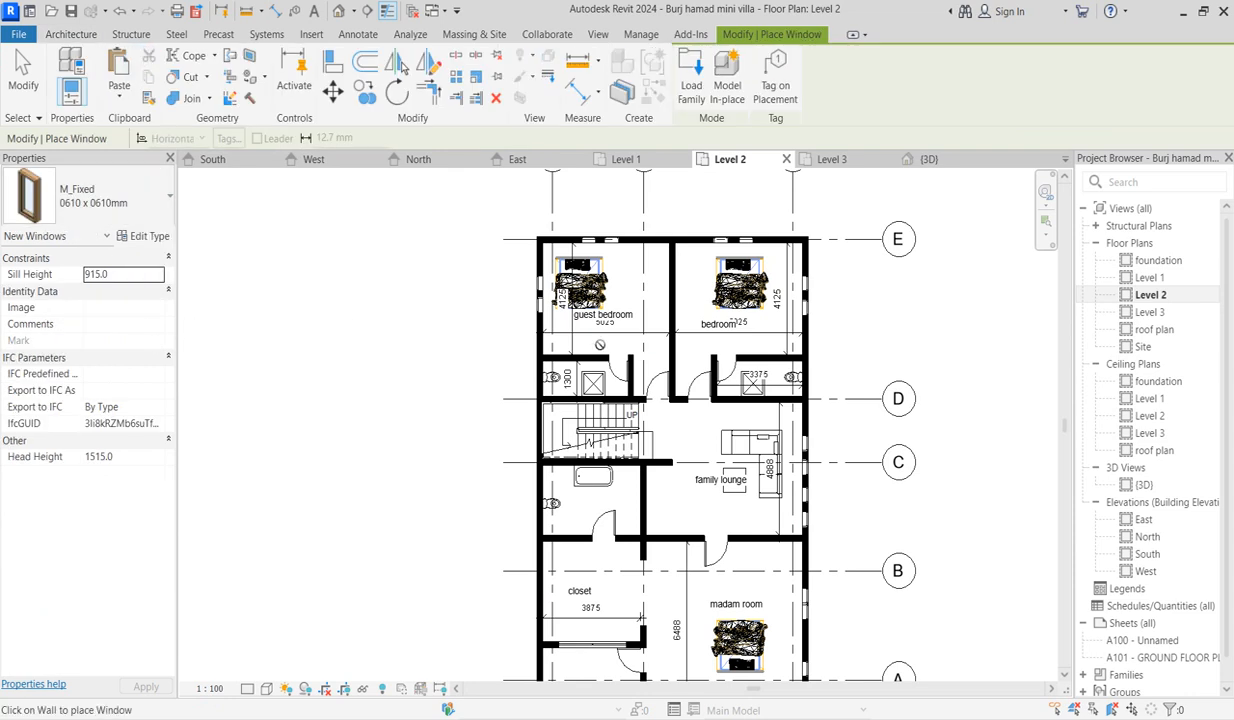
scroll(540, 380, "up", 3)
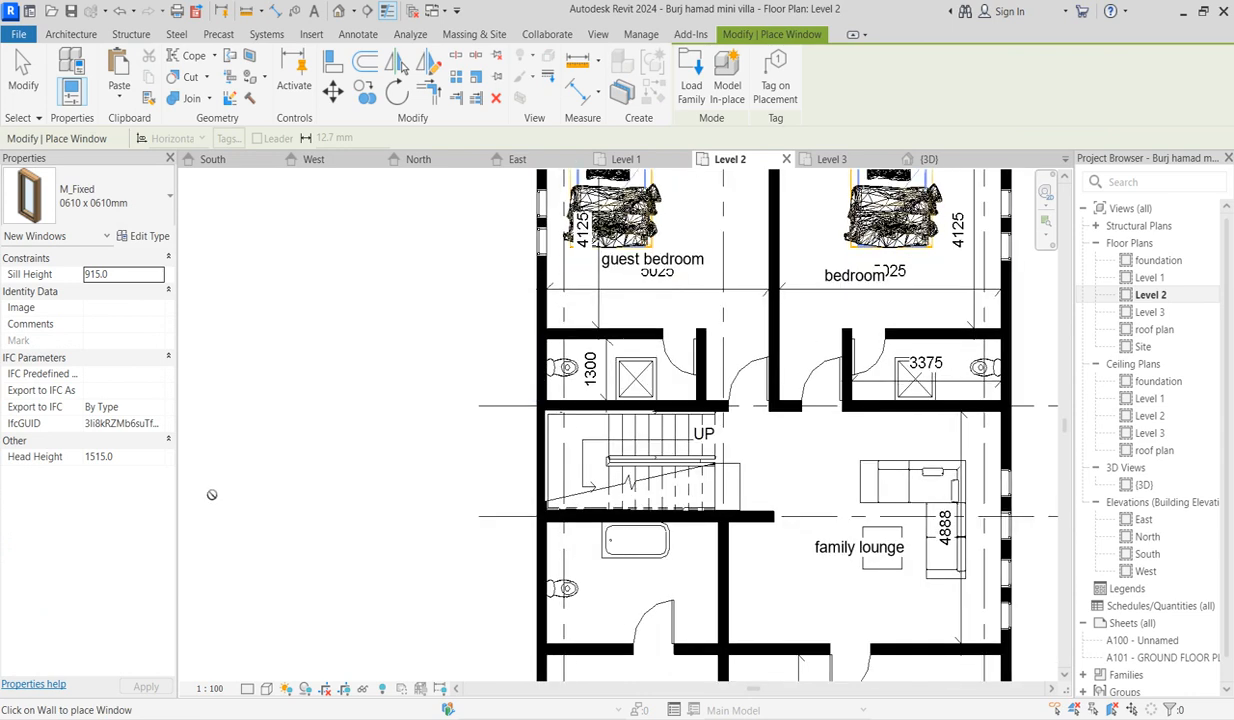
left_click(164, 463)
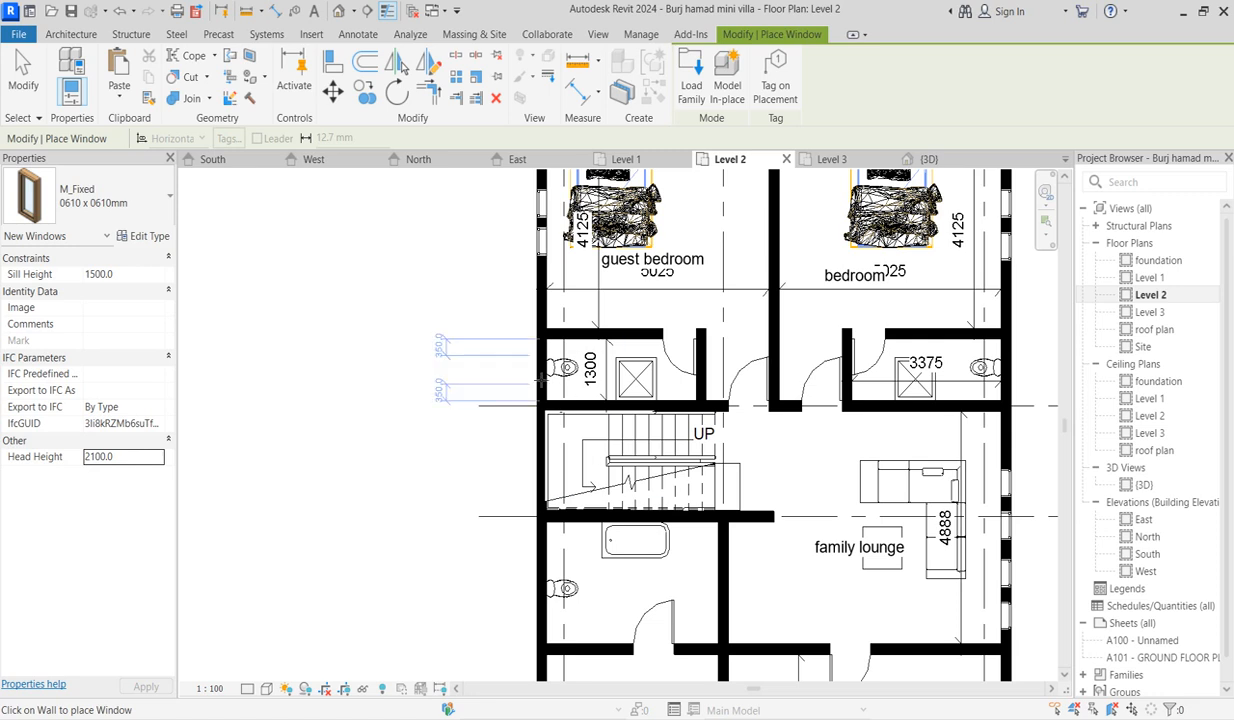
scroll(432, 400, "down", 3)
scroll(726, 400, "up", 4)
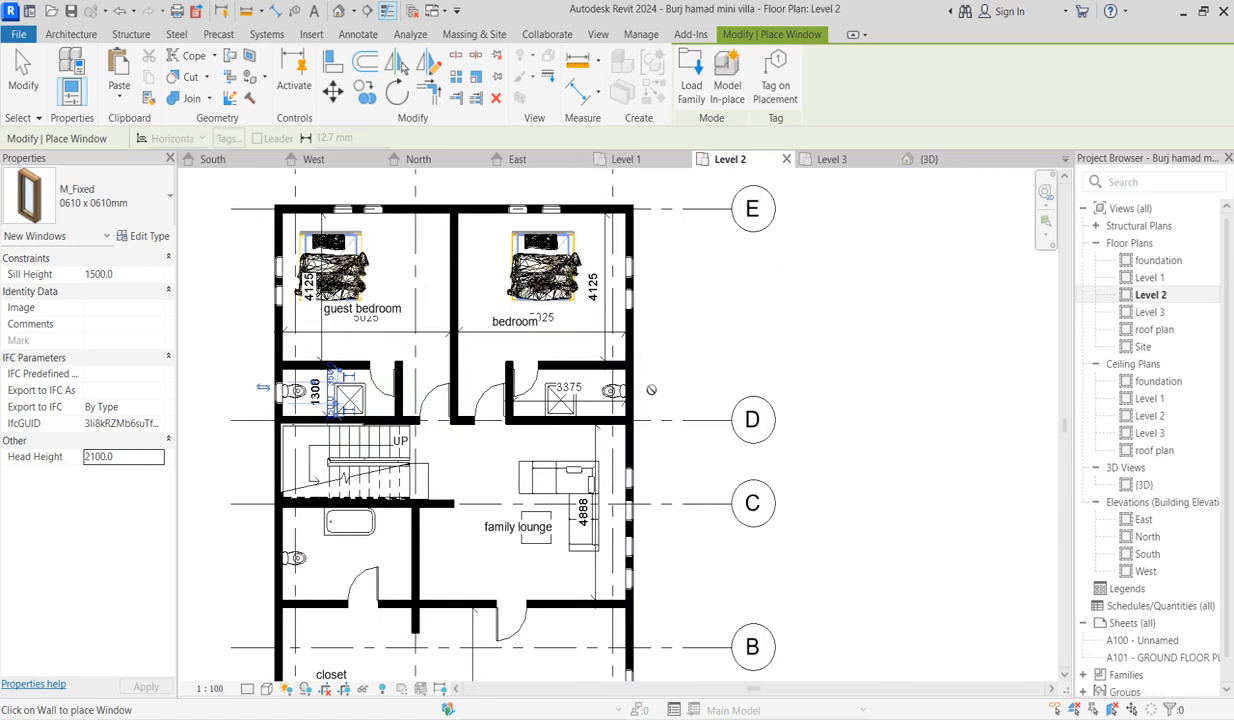
left_click(632, 402)
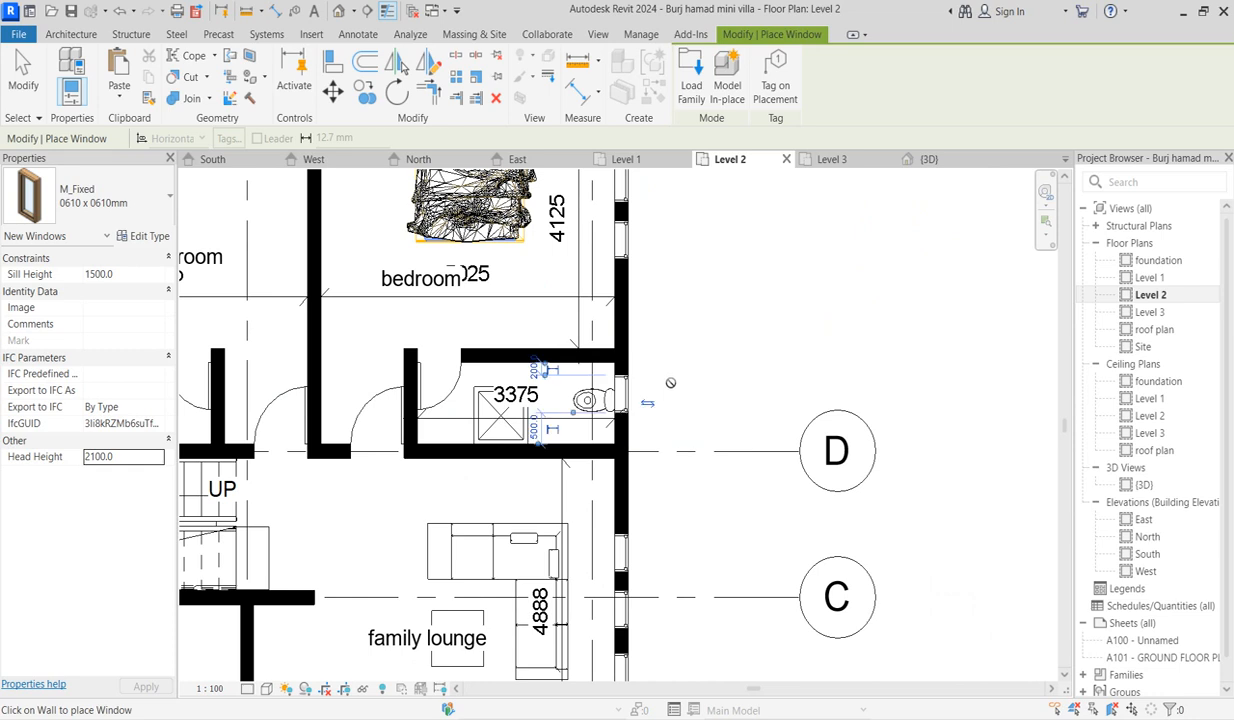
Place another M_Fixed 0610 x 0610mm window in the outer wall behind the toilet of the bathroom next to the closet.
scroll(683, 438, "down", 3)
scroll(625, 350, "down", 3)
scroll(464, 460, "up", 3)
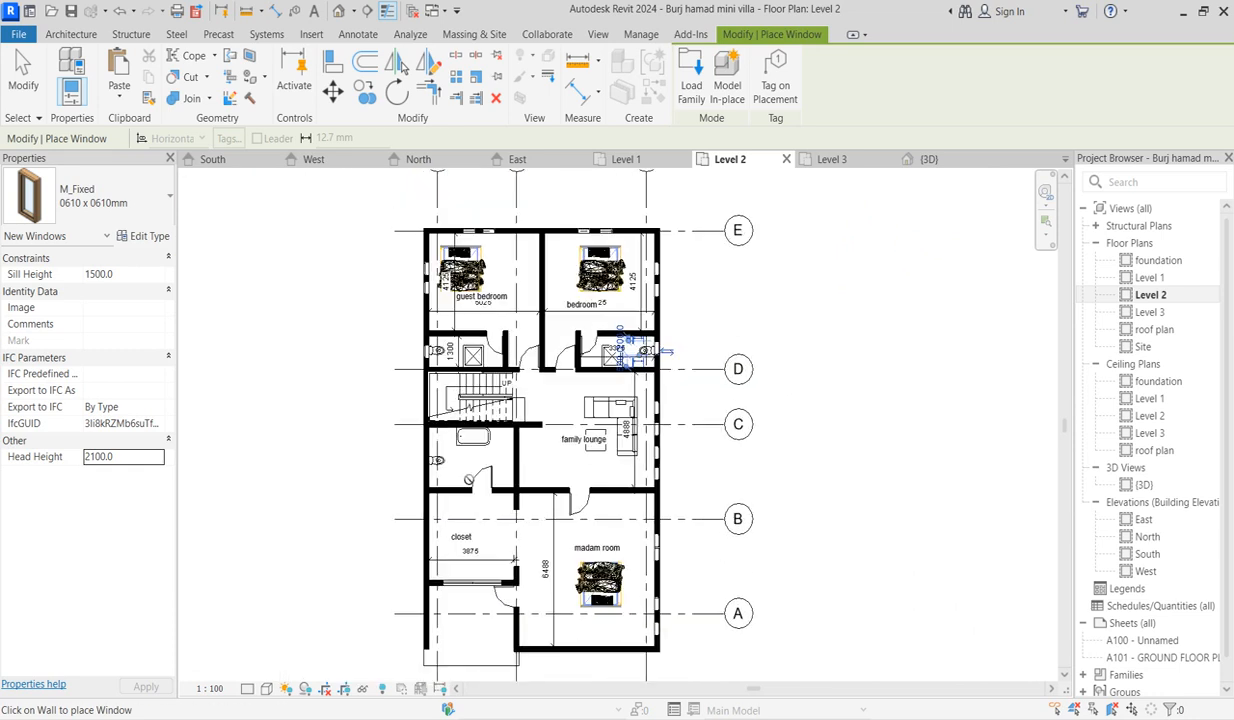
left_click(410, 459)
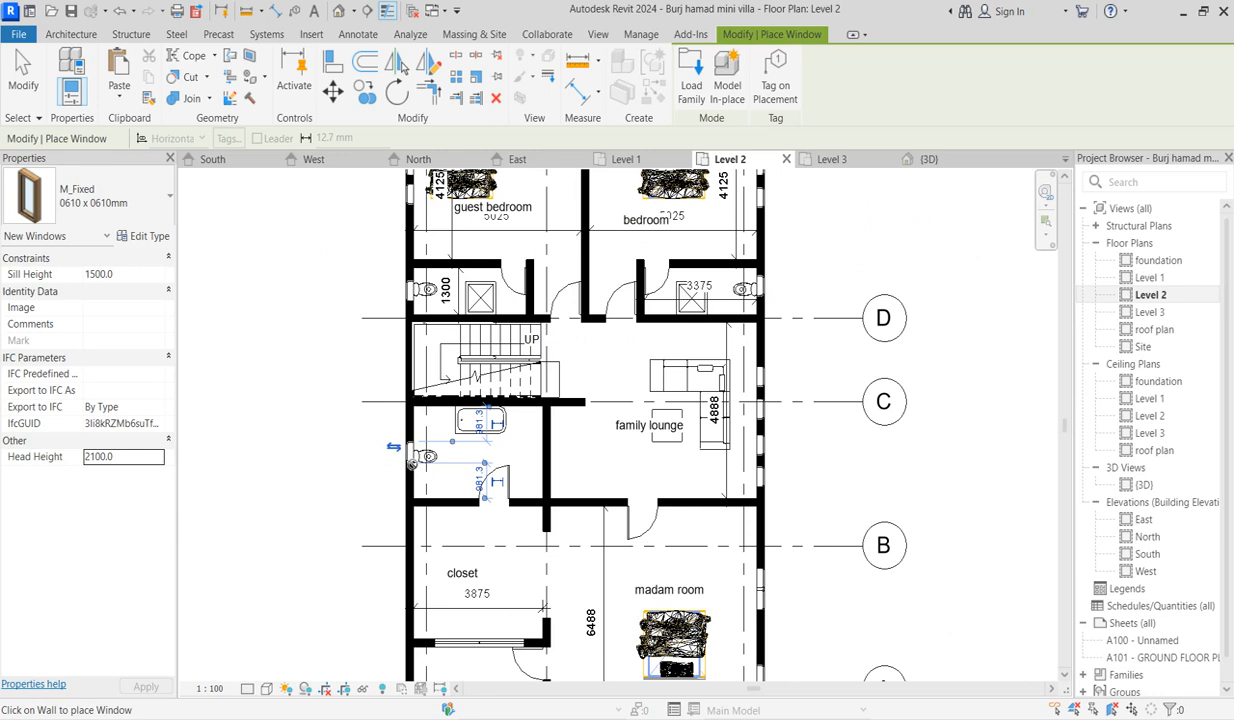
key("Escape")
key("Escape")
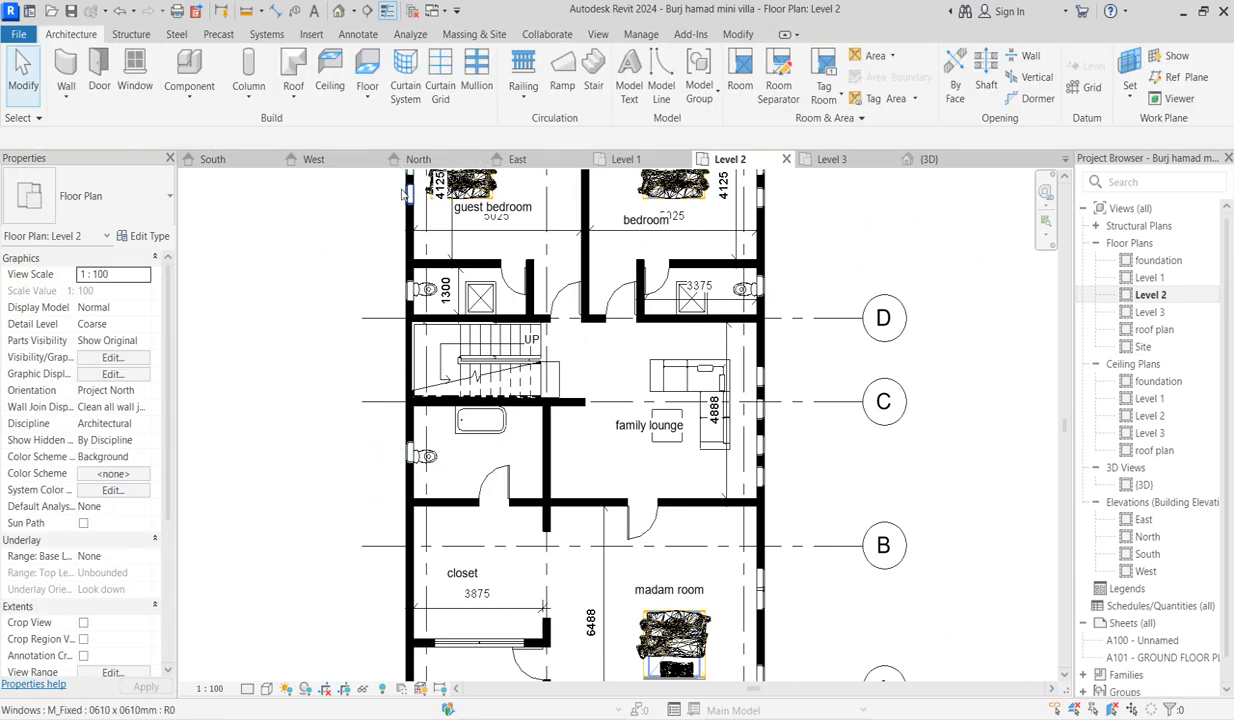
Select the eight outer windows of the guest bedroom and bedroom and try the M_Fixed 0610 x 0610mm 2 long type.
left_click(403, 196)
scroll(335, 360, "down", 3)
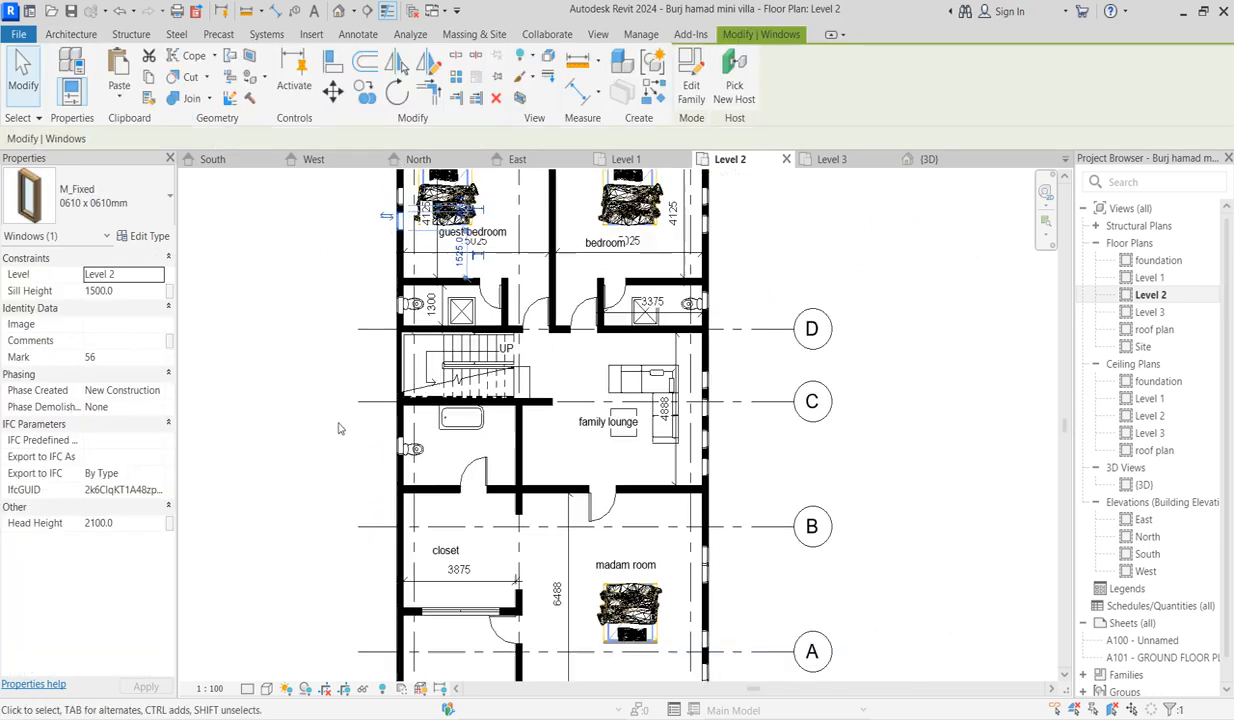
scroll(366, 242, "up", 3)
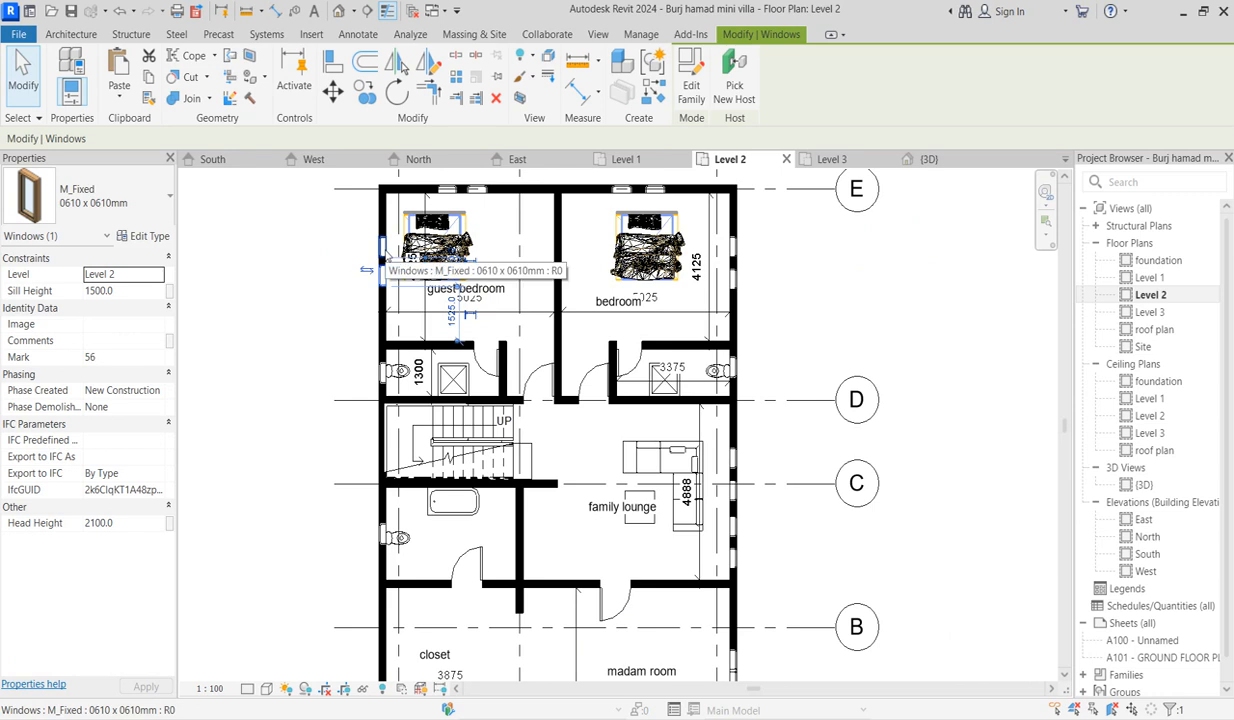
left_click(381, 255, "ctrl")
left_click(478, 186, "ctrl")
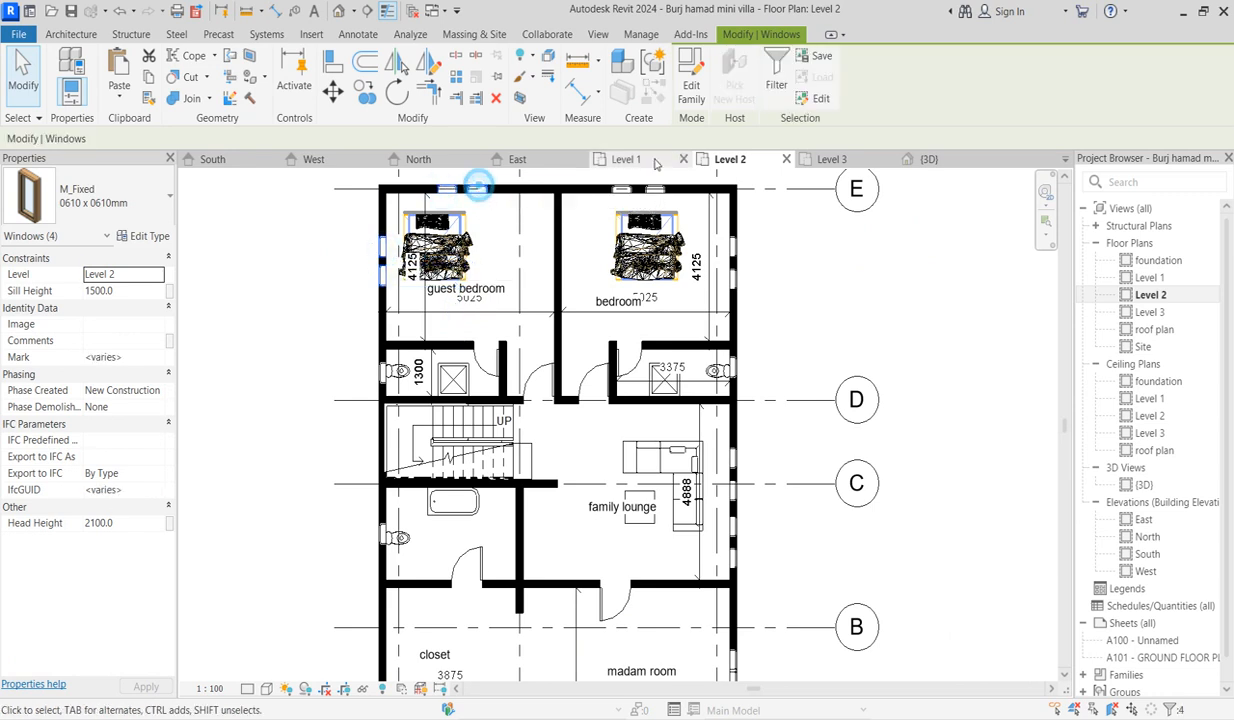
left_click(738, 245, "ctrl")
left_click(743, 281, "ctrl")
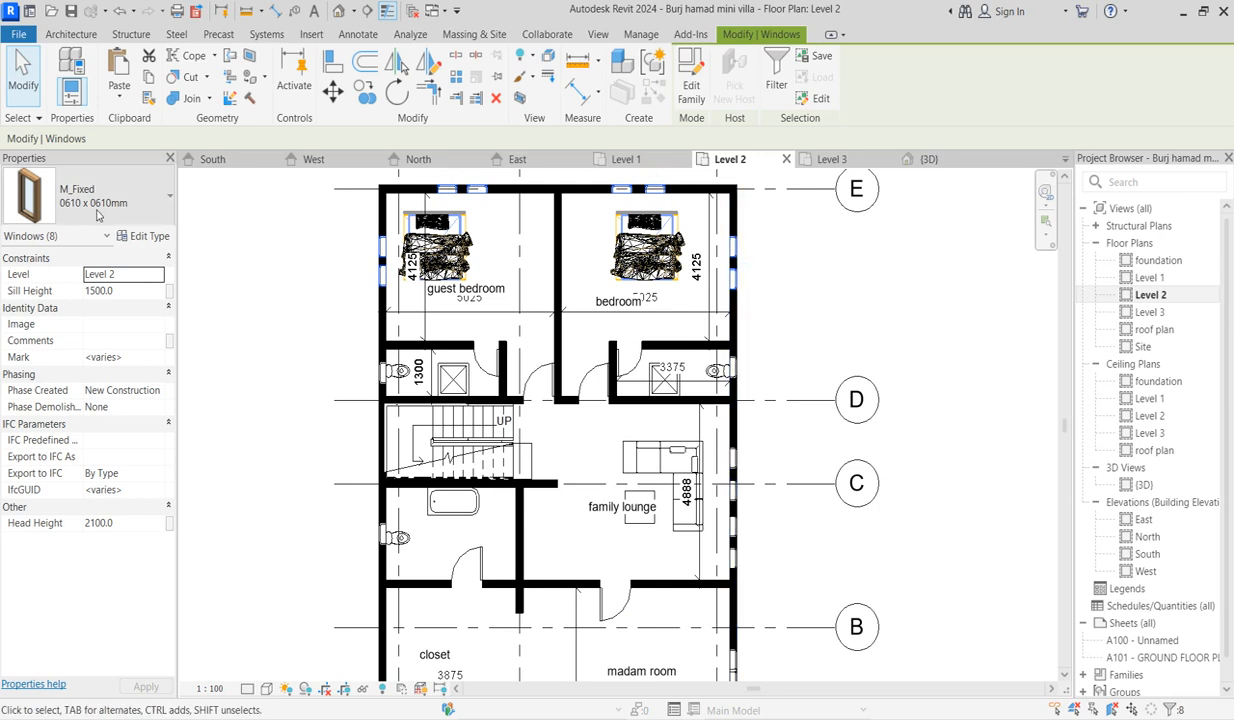
left_click(130, 205)
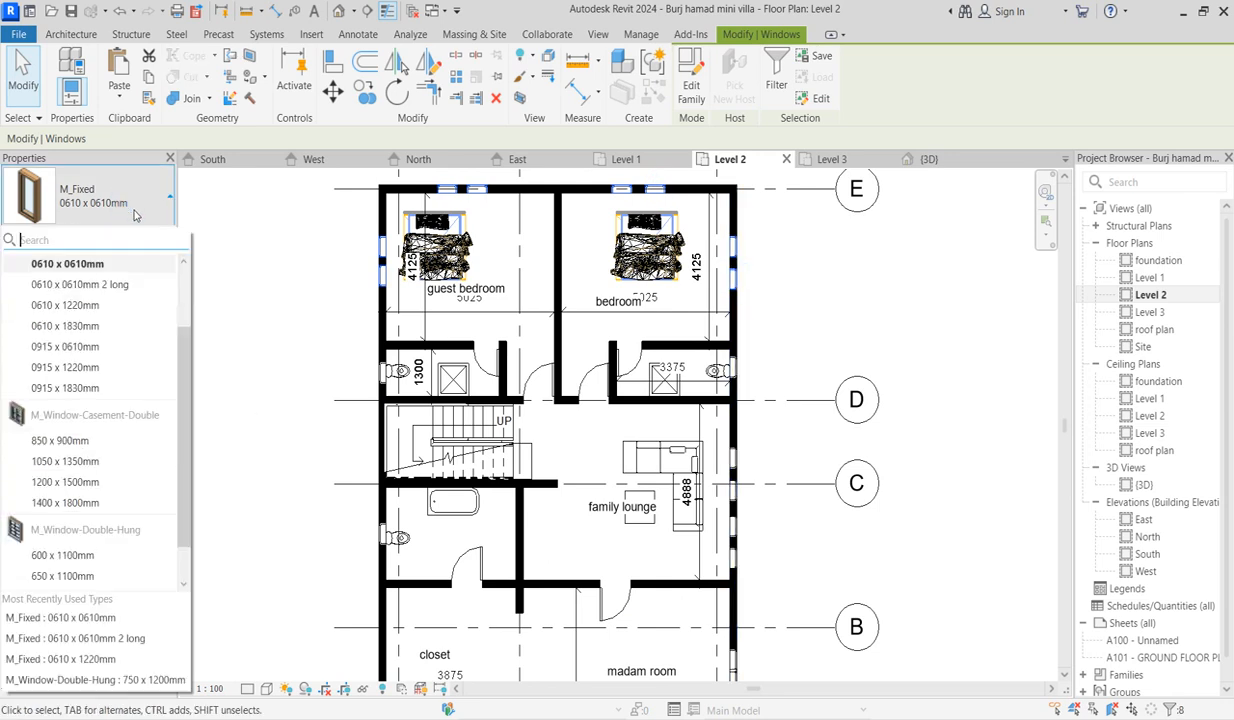
left_click(125, 638)
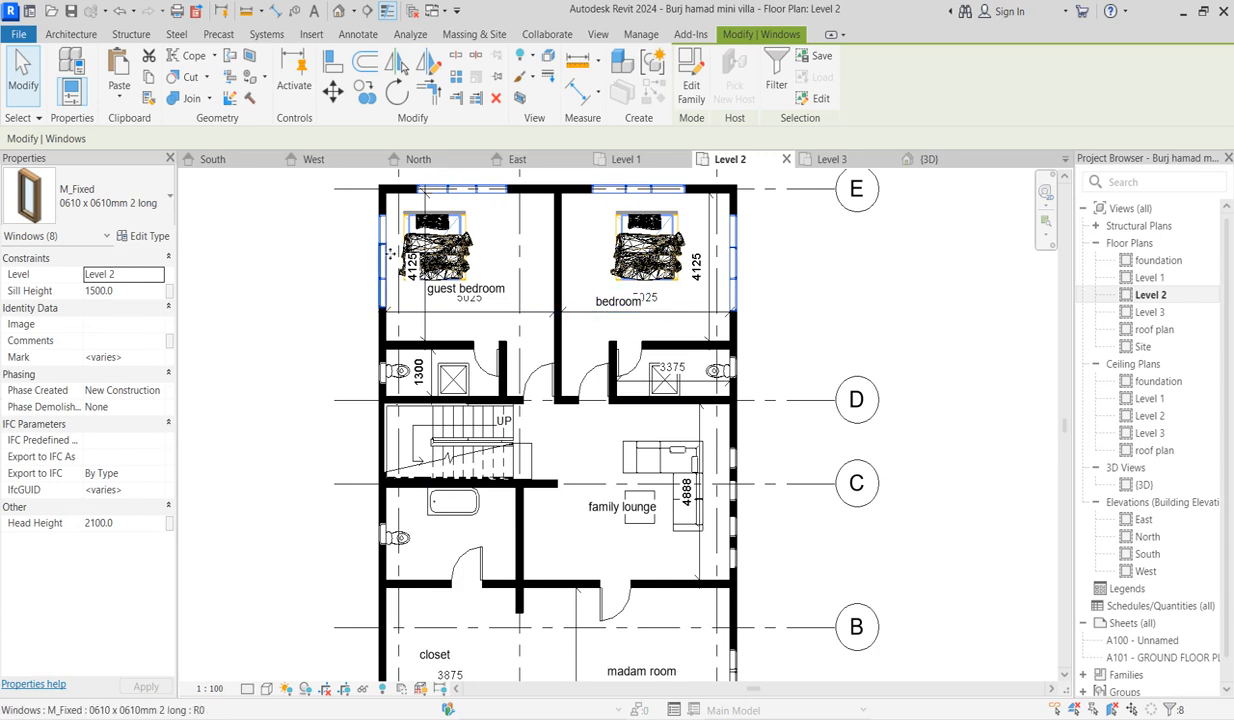
Change the eight selected bedroom windows to M_Fixed 0610 x 1220mm and set their head height to 2100 mm.
scroll(388, 257, "up", 4)
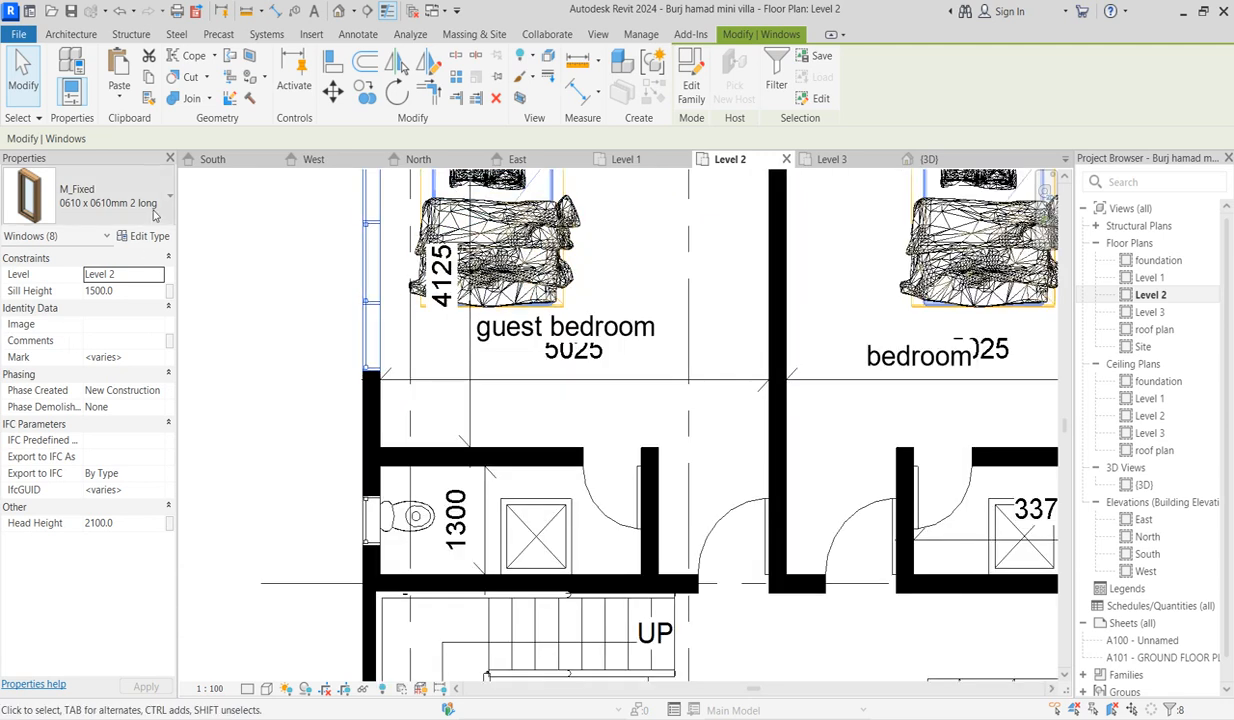
left_click(150, 205)
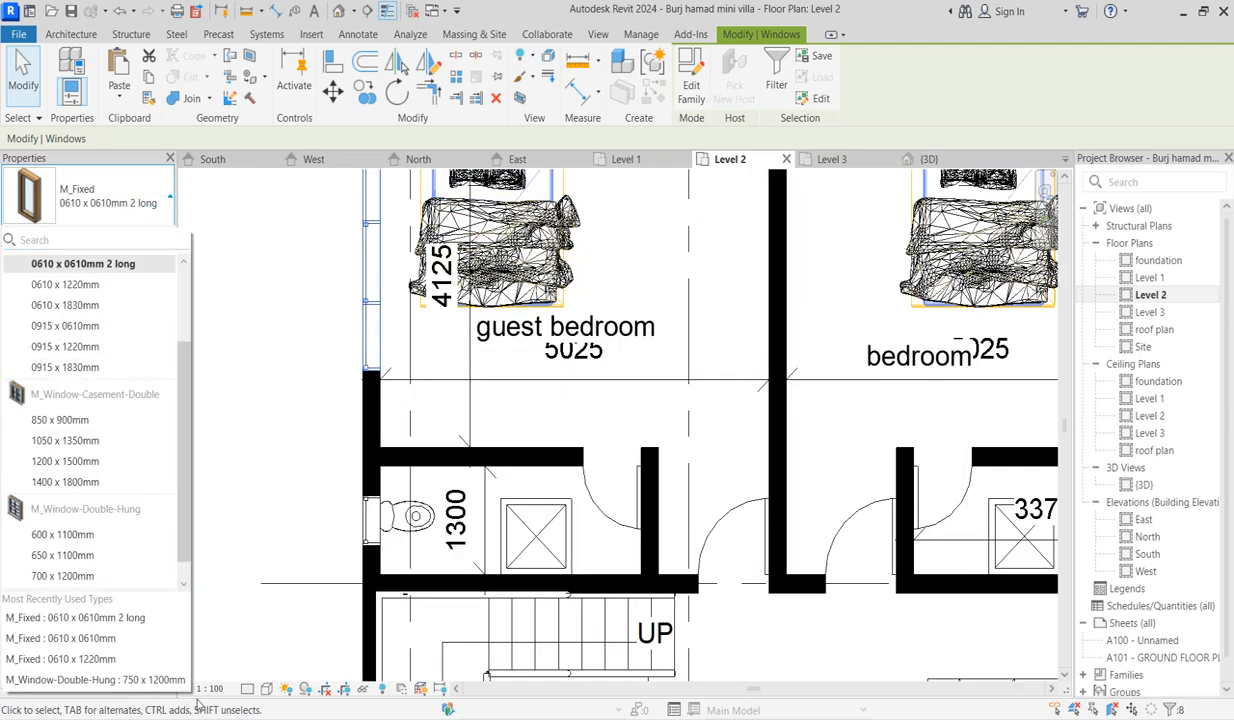
left_click(100, 658)
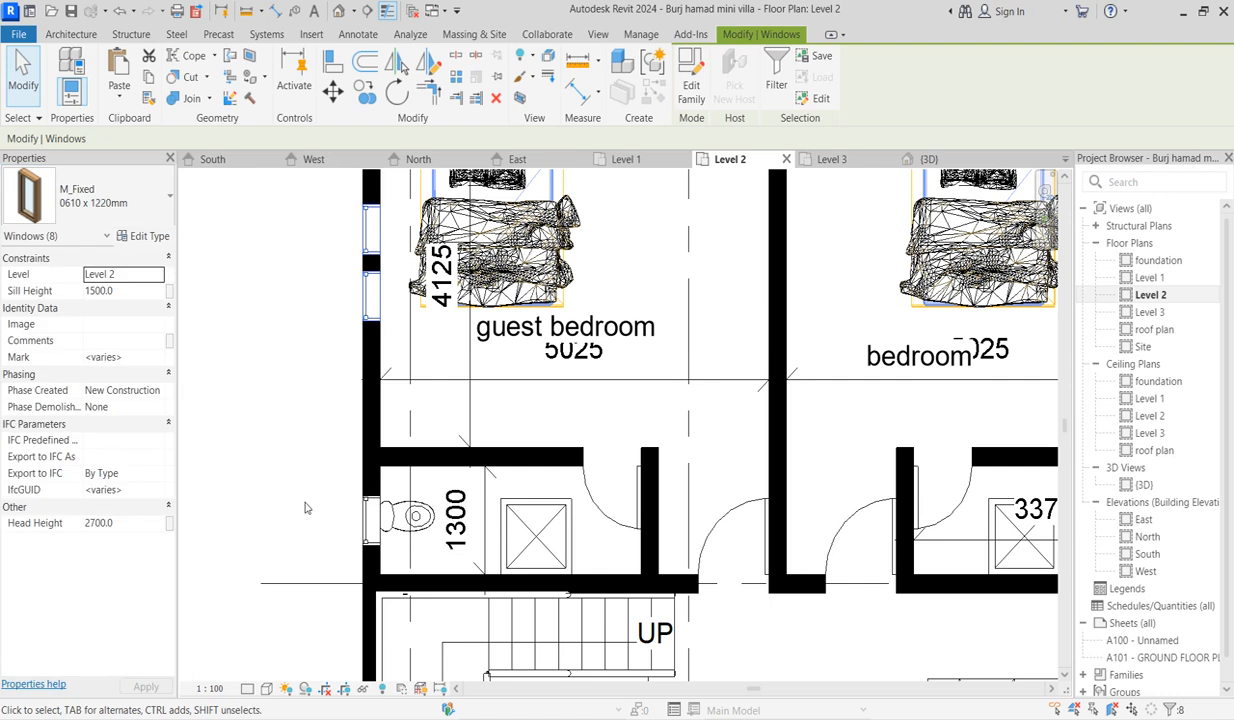
scroll(306, 508, "down", 3)
left_click(137, 524)
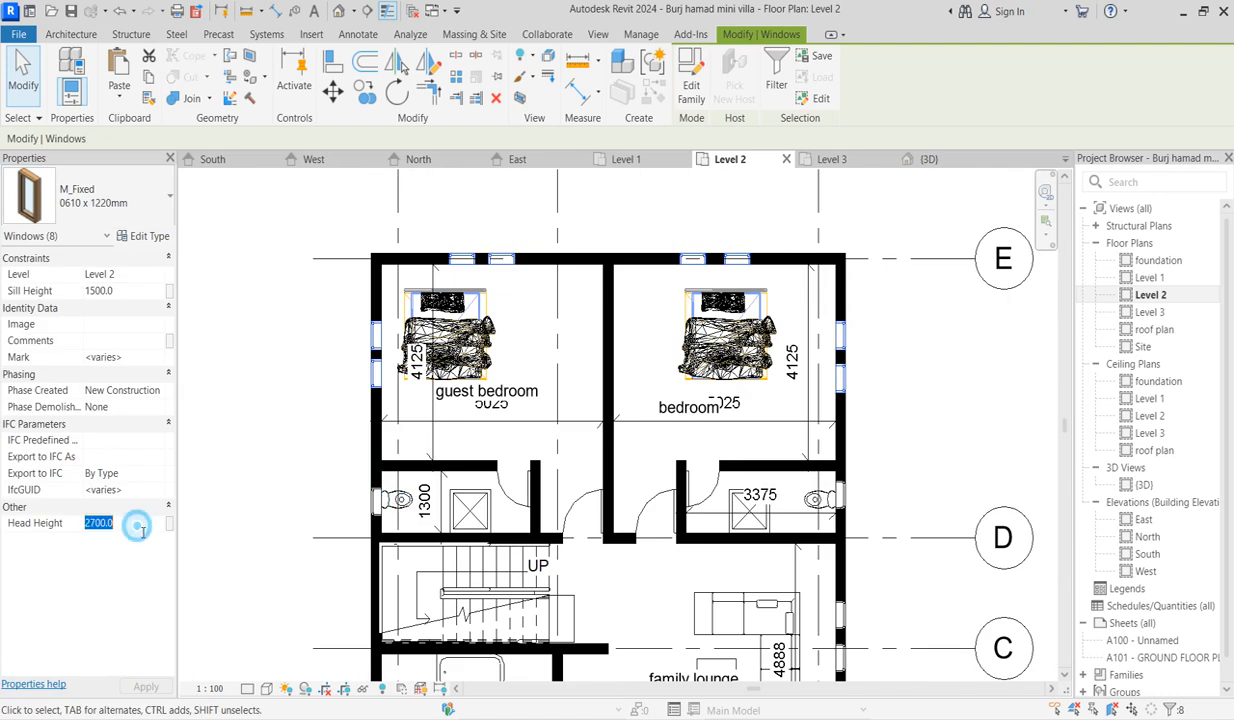
type("2100.0")
left_click(283, 506)
scroll(511, 229, "up", 2)
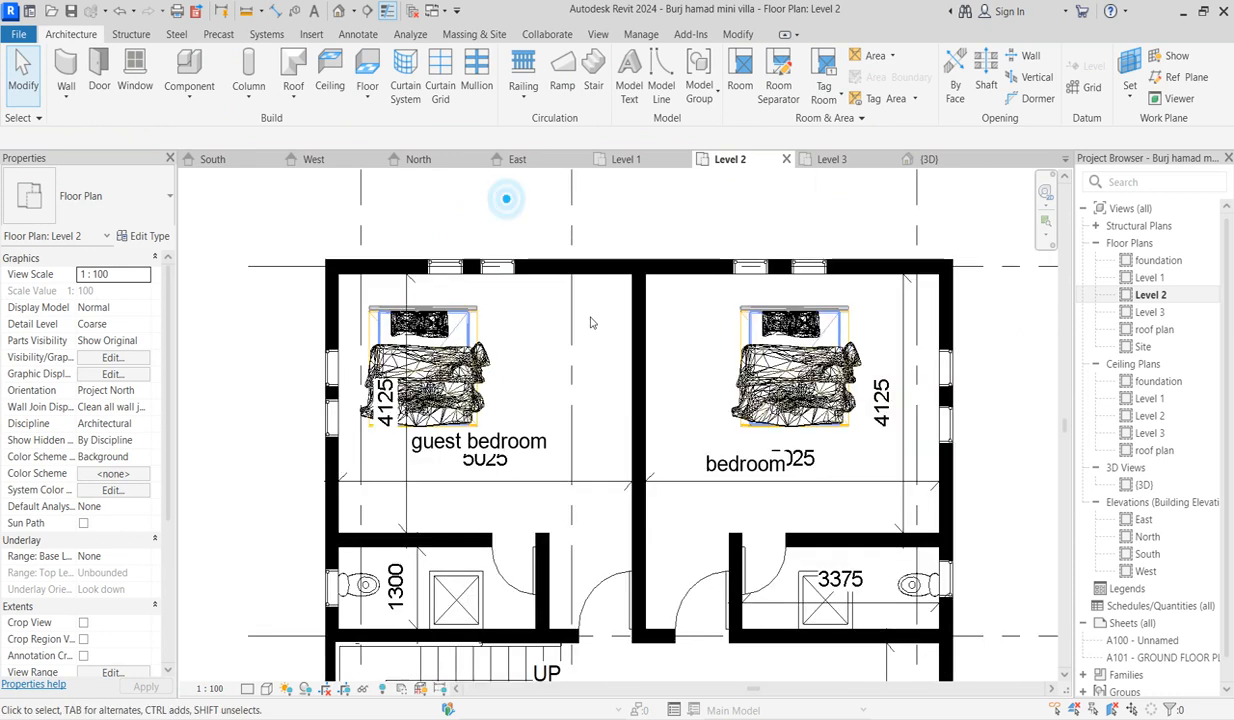
Move the bedroom's width dimension closer to its bathroom wall and shift the bedroom label clear of the dimension text.
scroll(590, 322, "down", 2)
scroll(629, 452, "up", 2)
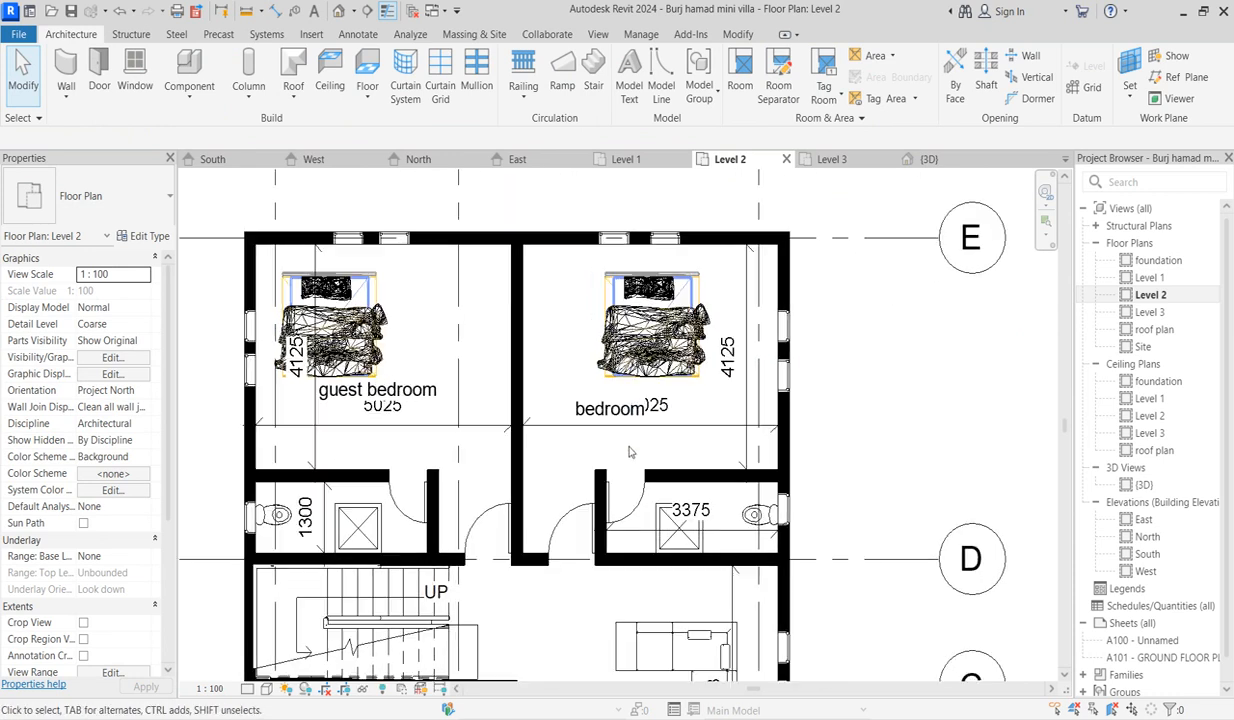
scroll(629, 452, "up", 1)
left_click(530, 421)
left_click_drag(535, 427, 535, 453)
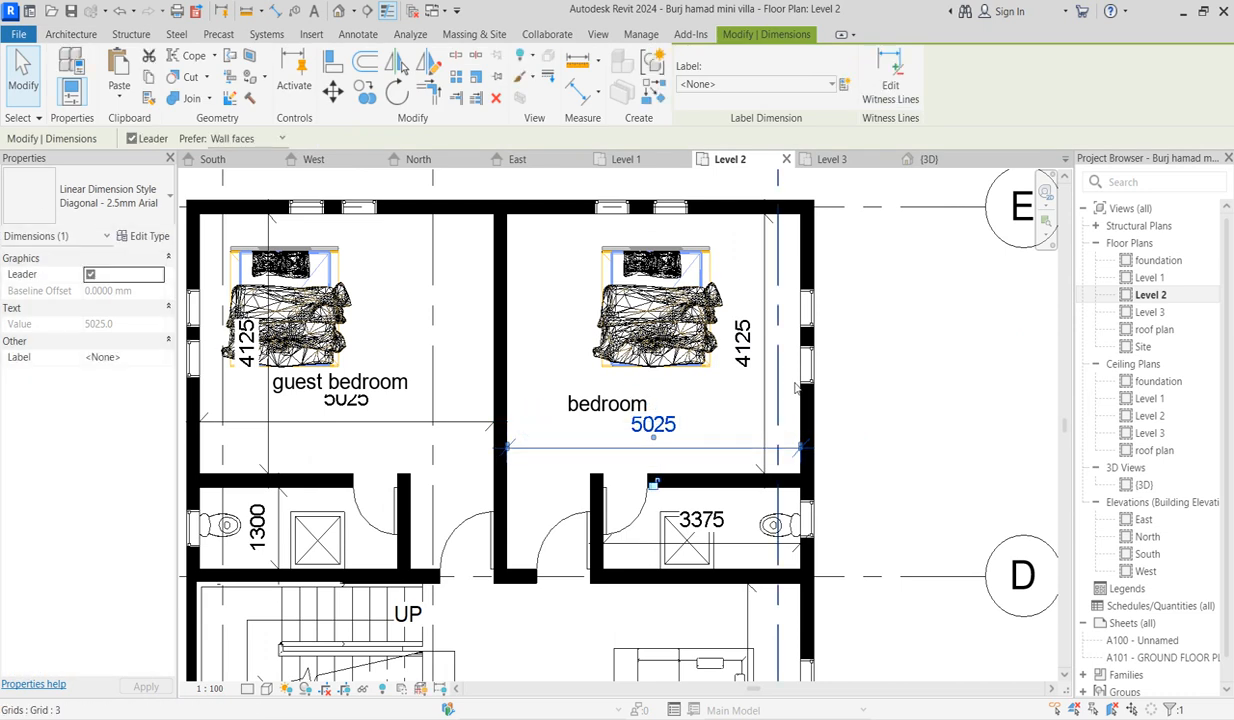
left_click(568, 393)
left_click_drag(556, 378, 543, 357)
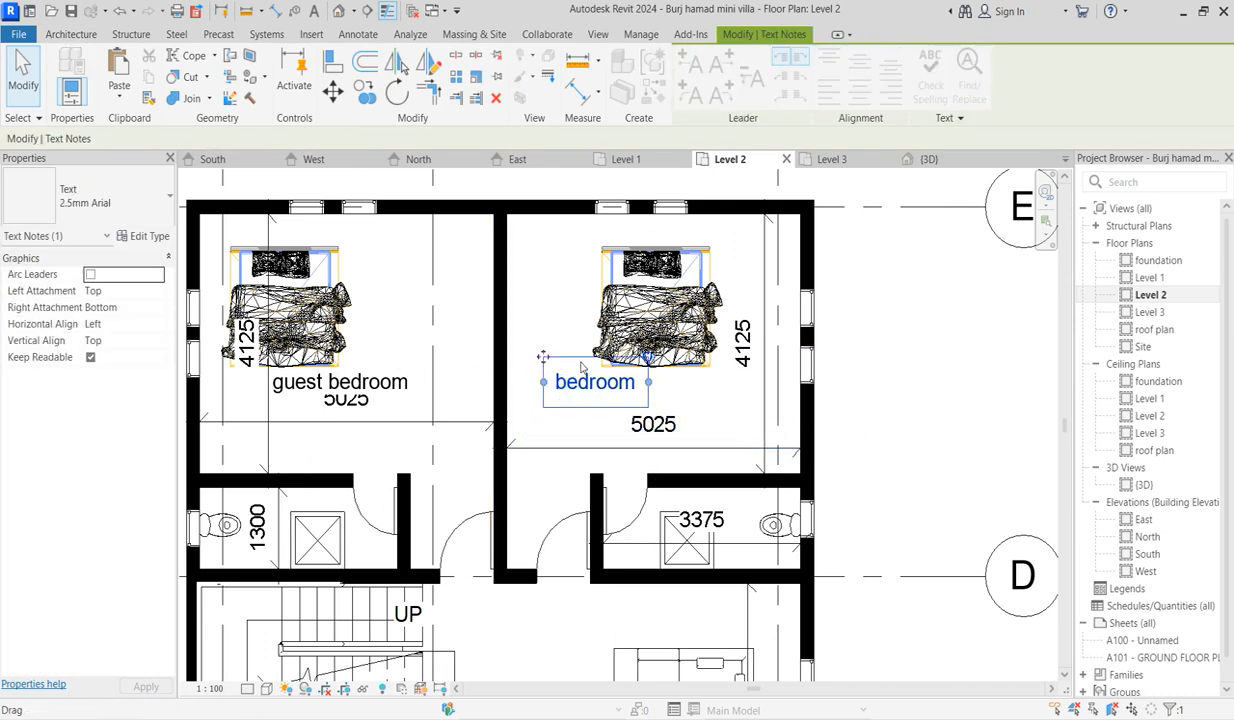
left_click(906, 400)
Flip the single-flush door between the madam room and the open area beside the closet so it swings into the madam room.
scroll(862, 531, "down", 5)
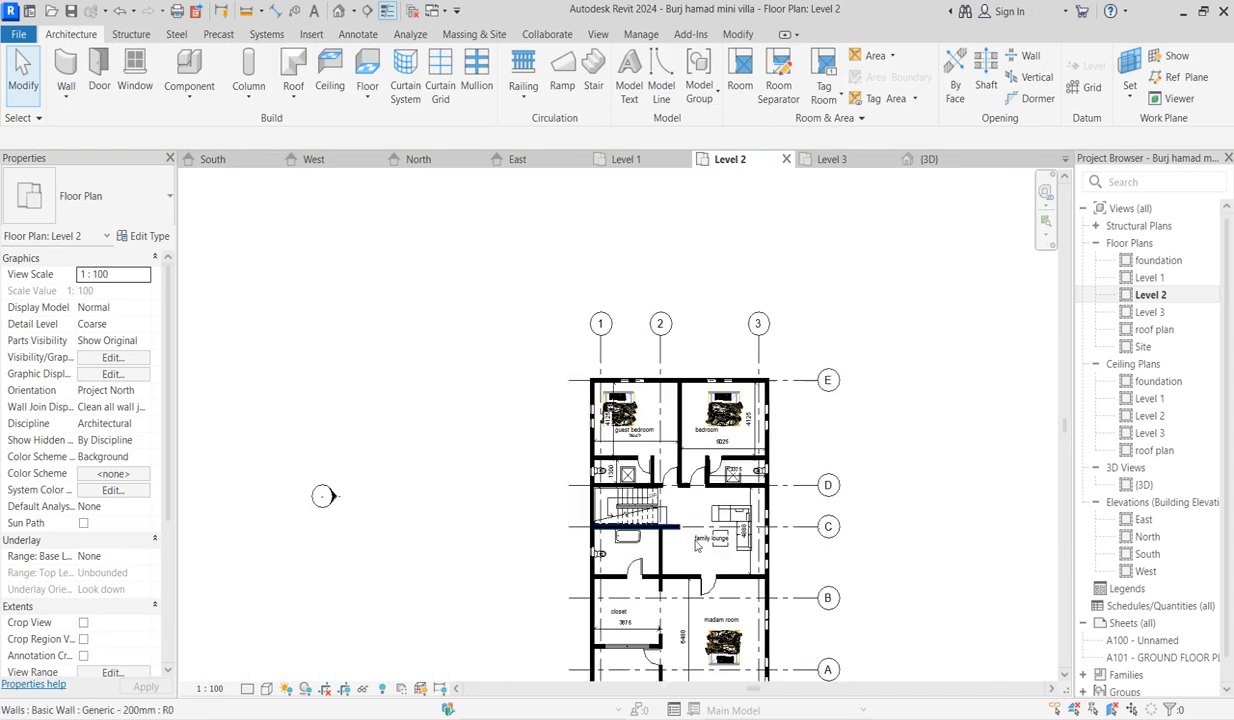
scroll(718, 578, "up", 3)
scroll(358, 349, "down", 3)
scroll(466, 502, "up", 3)
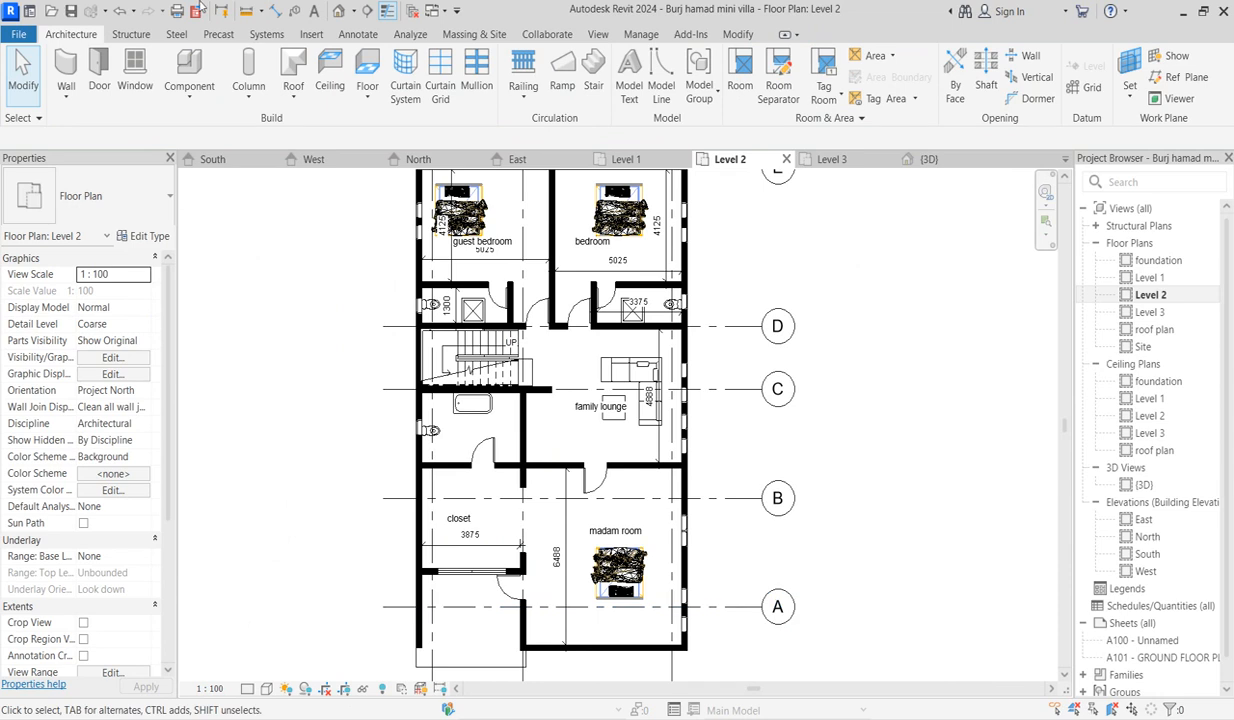
scroll(394, 568, "down", 3)
scroll(495, 500, "up", 4)
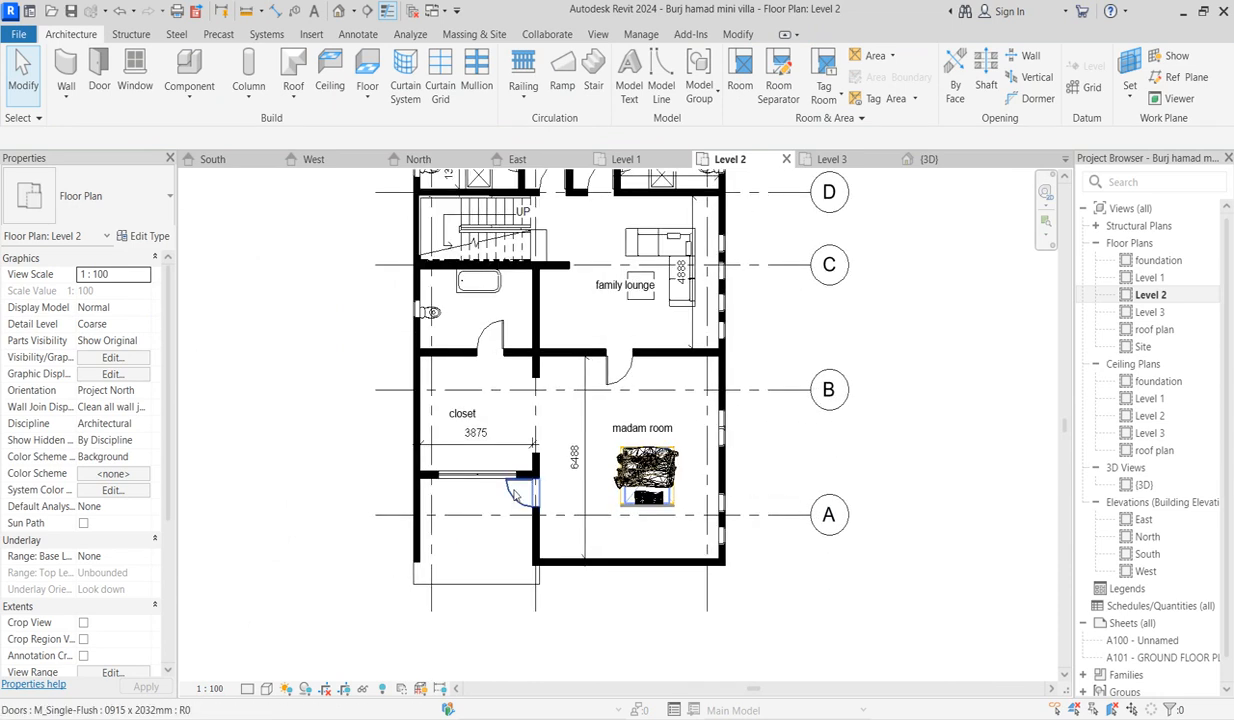
left_click(517, 490)
left_click(522, 502)
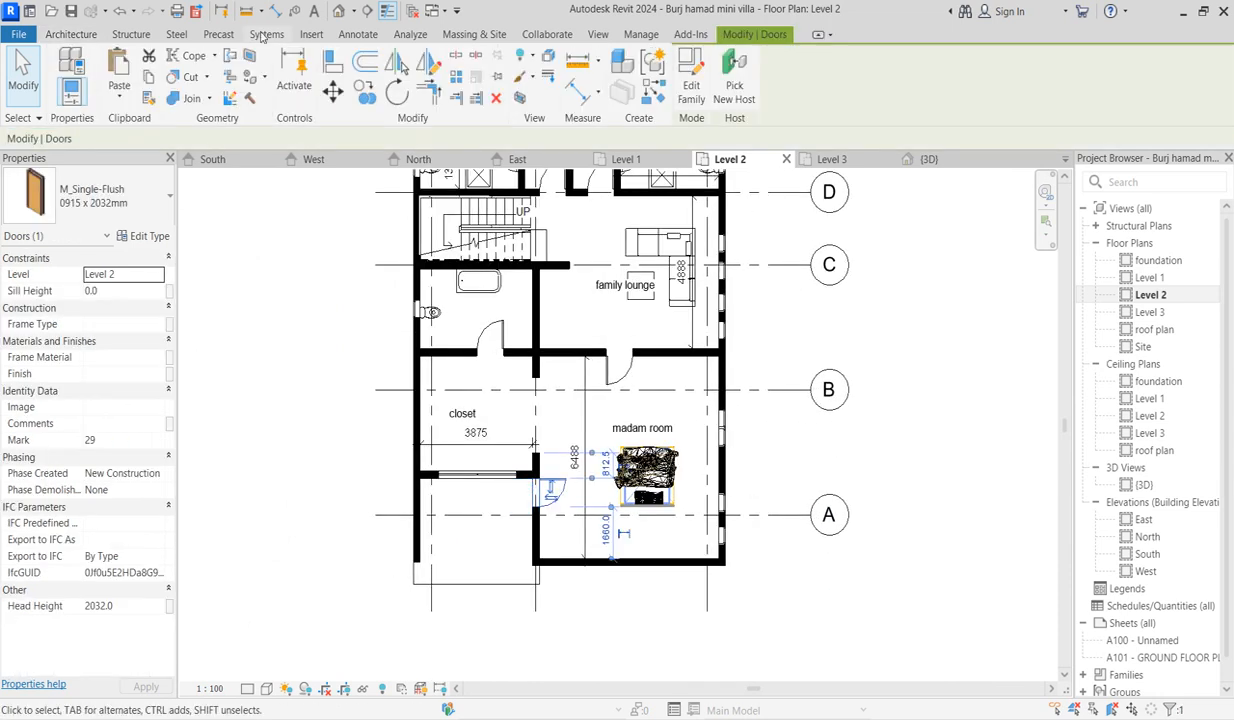
Start a Filled Region and sketch a 3875 mm wide rectangular boundary over the open area between the closet's window wall and the madam room's outer wall line.
left_click(70, 36)
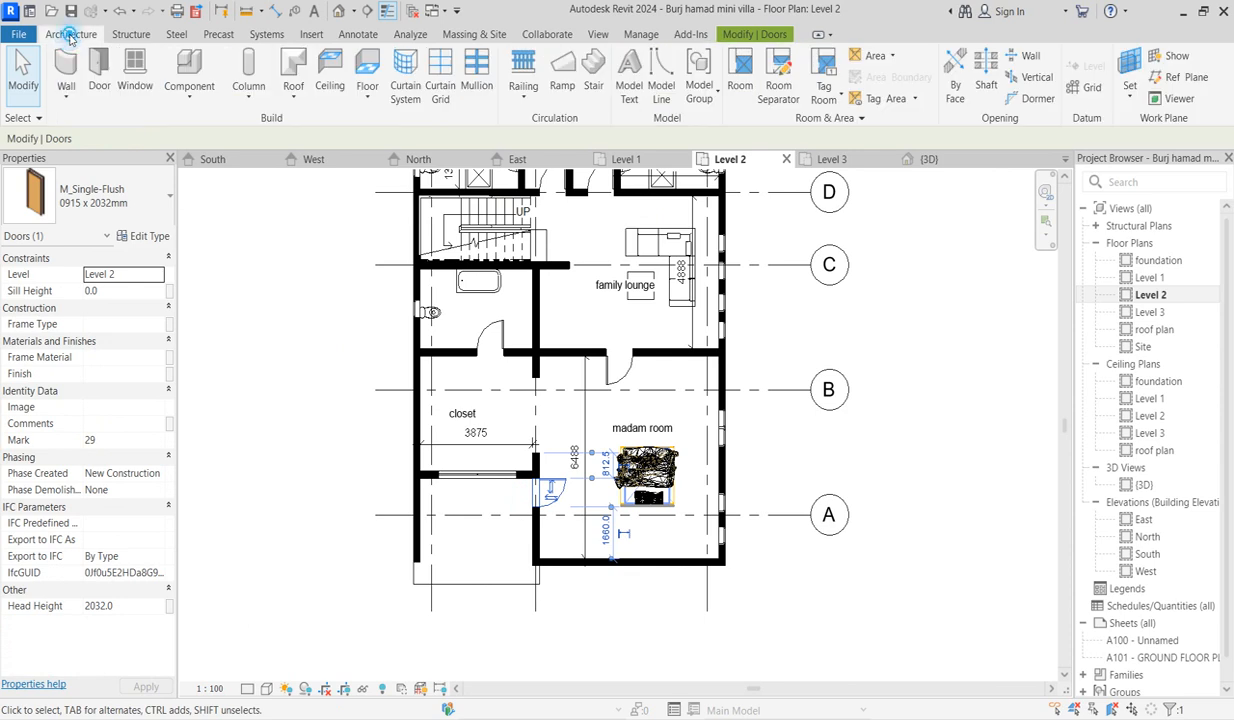
left_click(362, 35)
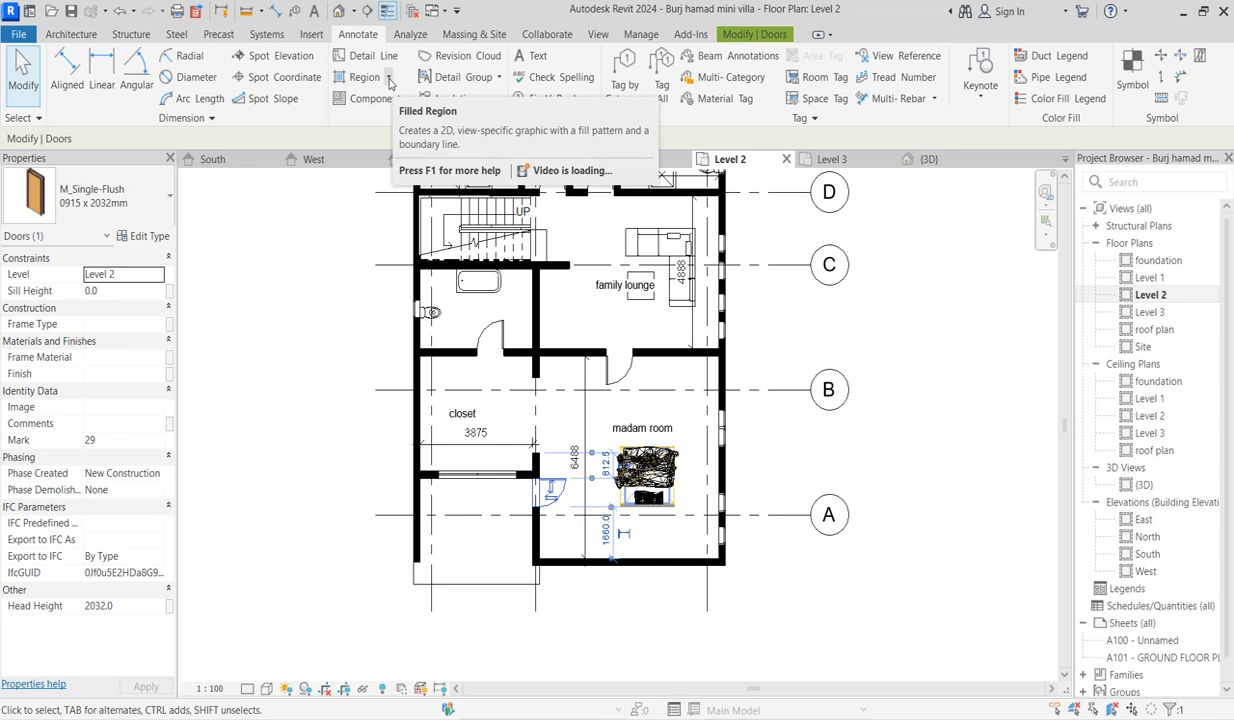
left_click(390, 83)
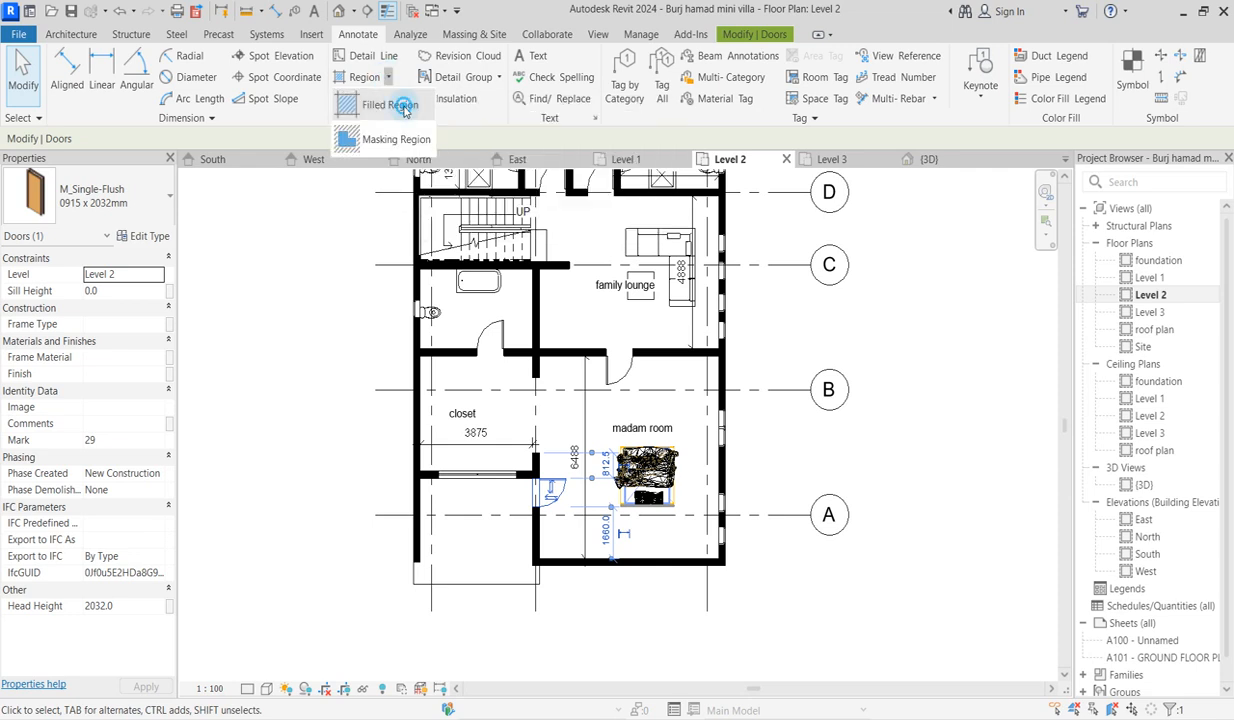
left_click(398, 101)
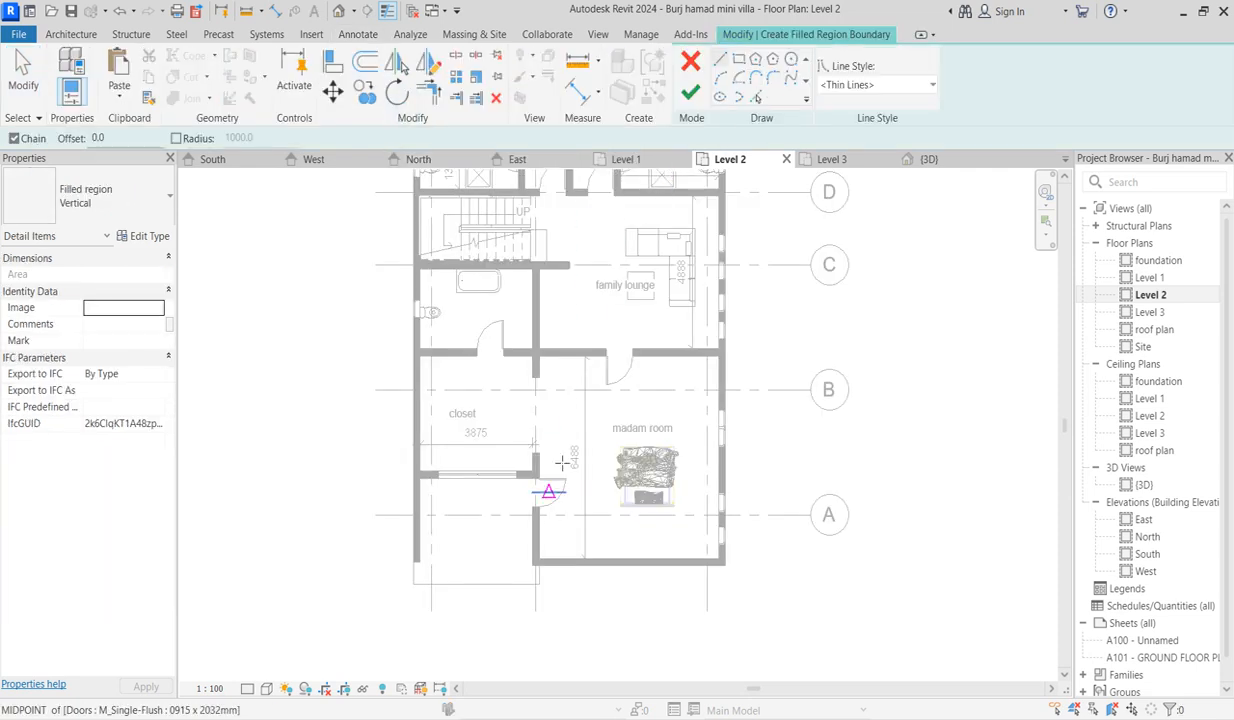
left_click(737, 62)
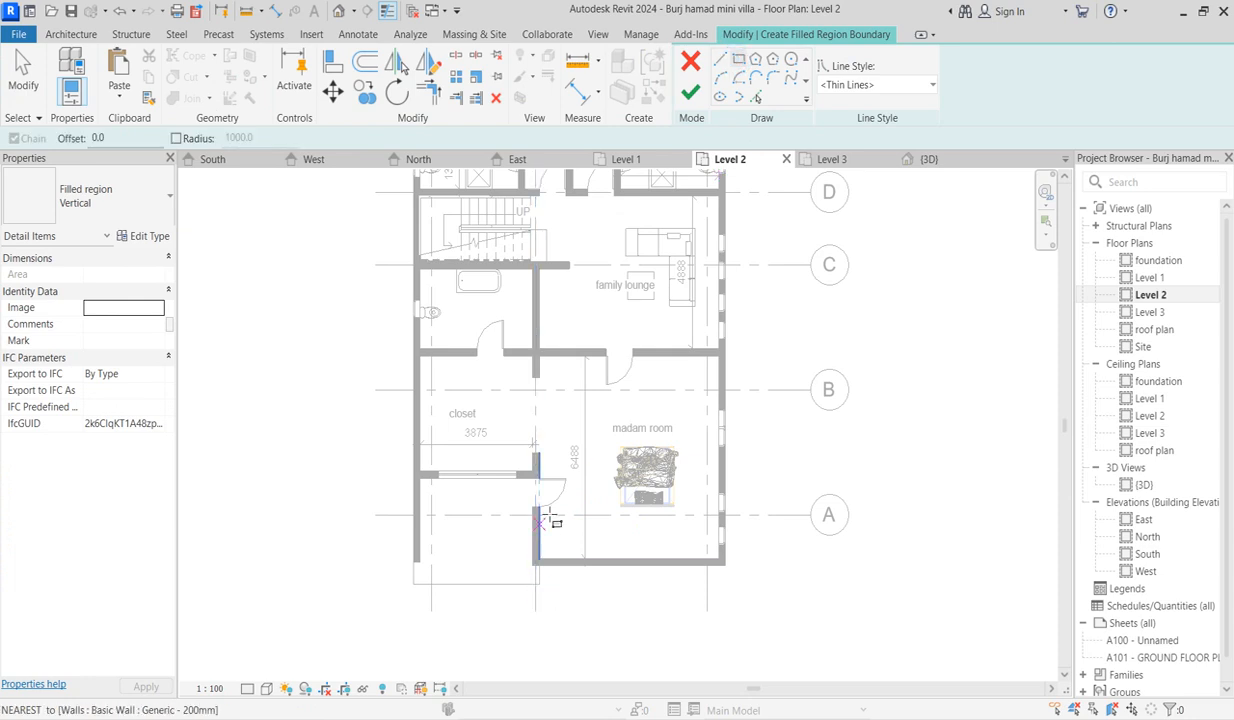
scroll(545, 500, "up", 3)
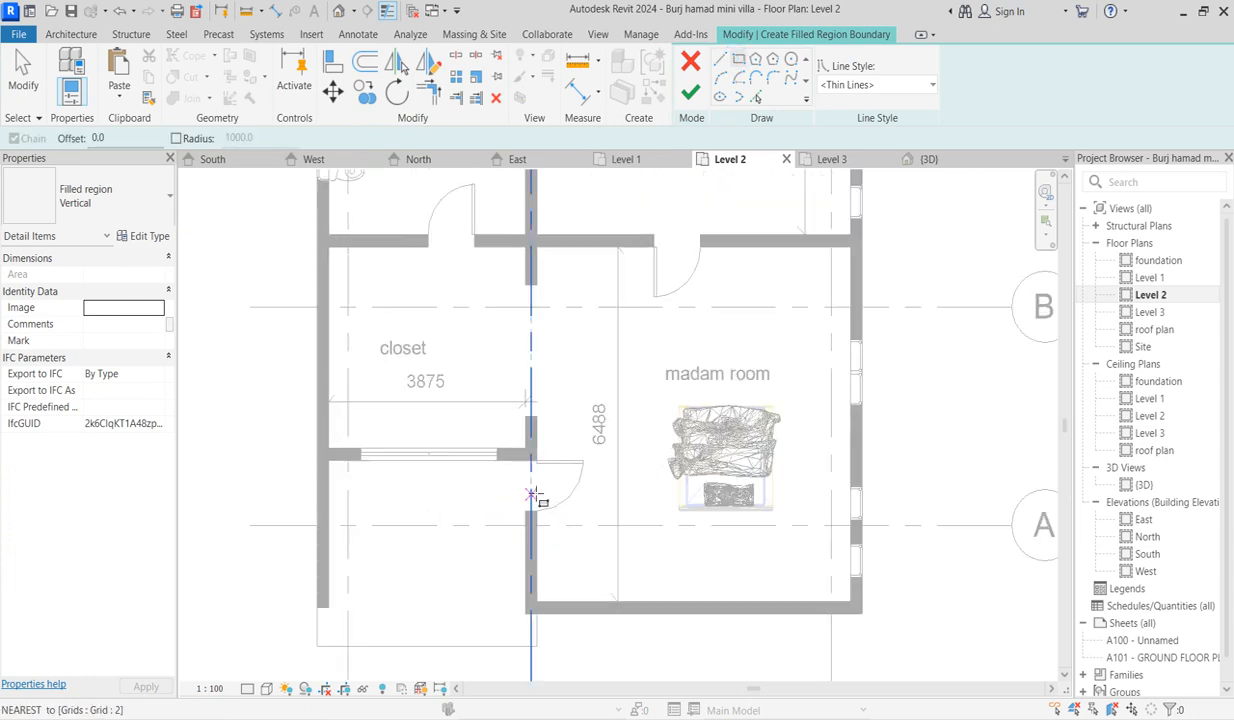
left_click(527, 607)
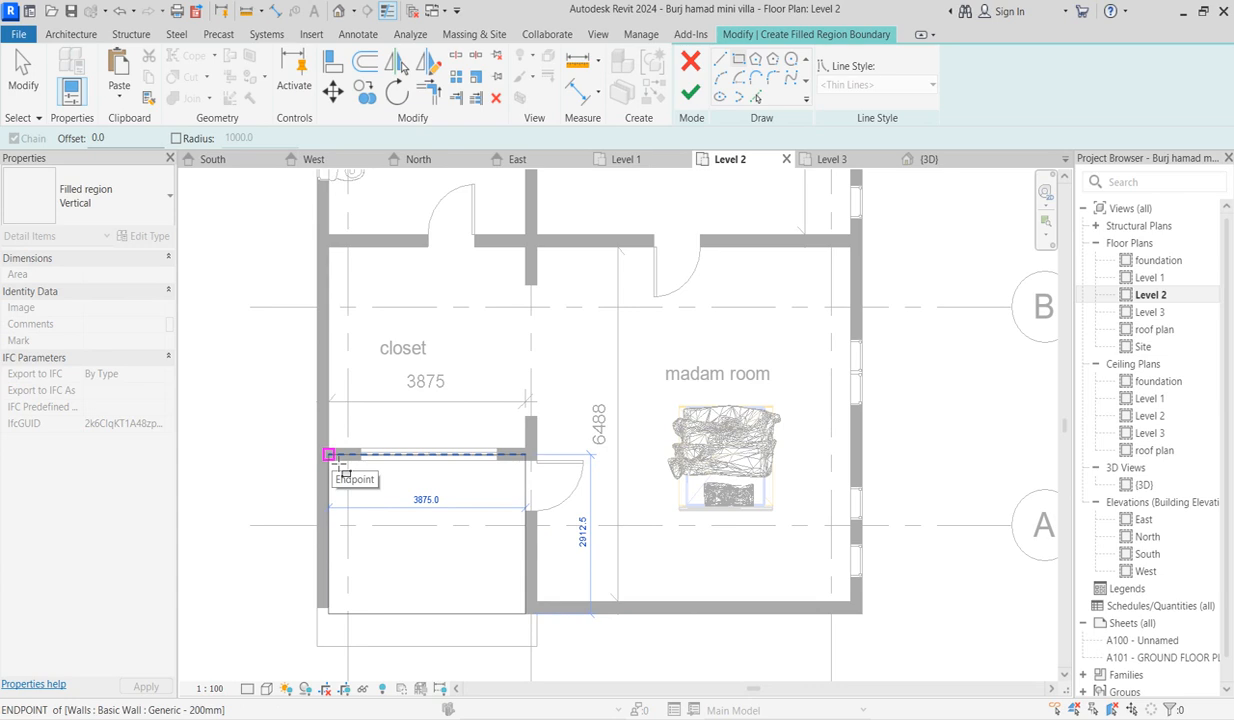
scroll(330, 455, "up", 2)
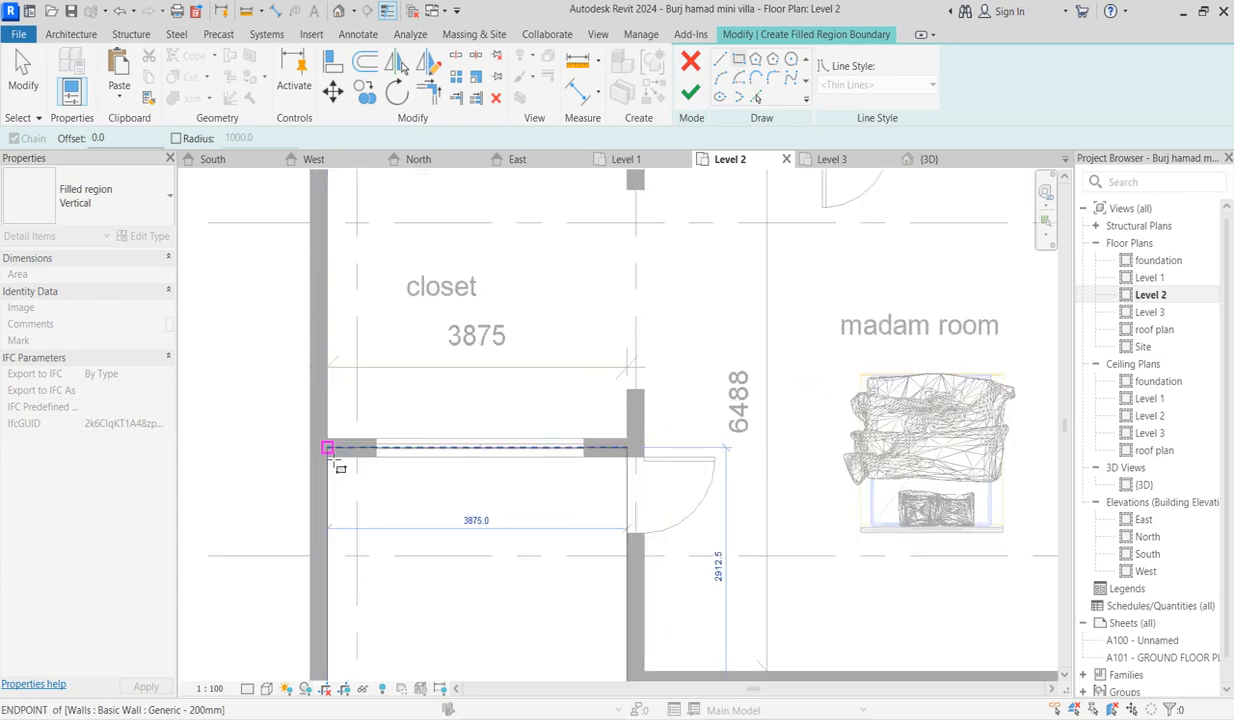
left_click(330, 455)
scroll(468, 437, "down", 1)
scroll(468, 437, "down", 2)
scroll(525, 620, "up", 4)
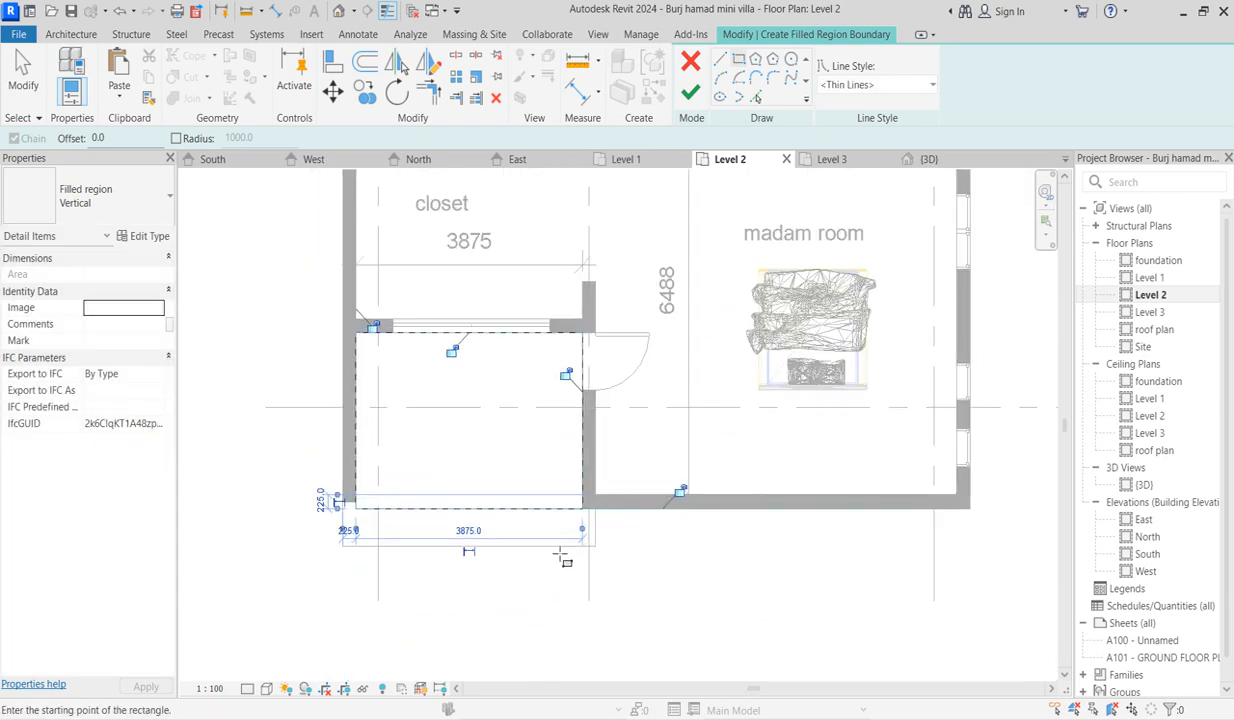
Sketch a rectangle about 4200 mm wide and 500 mm deep along the outer edge of the first filled region rectangle.
scroll(613, 493, "up", 2)
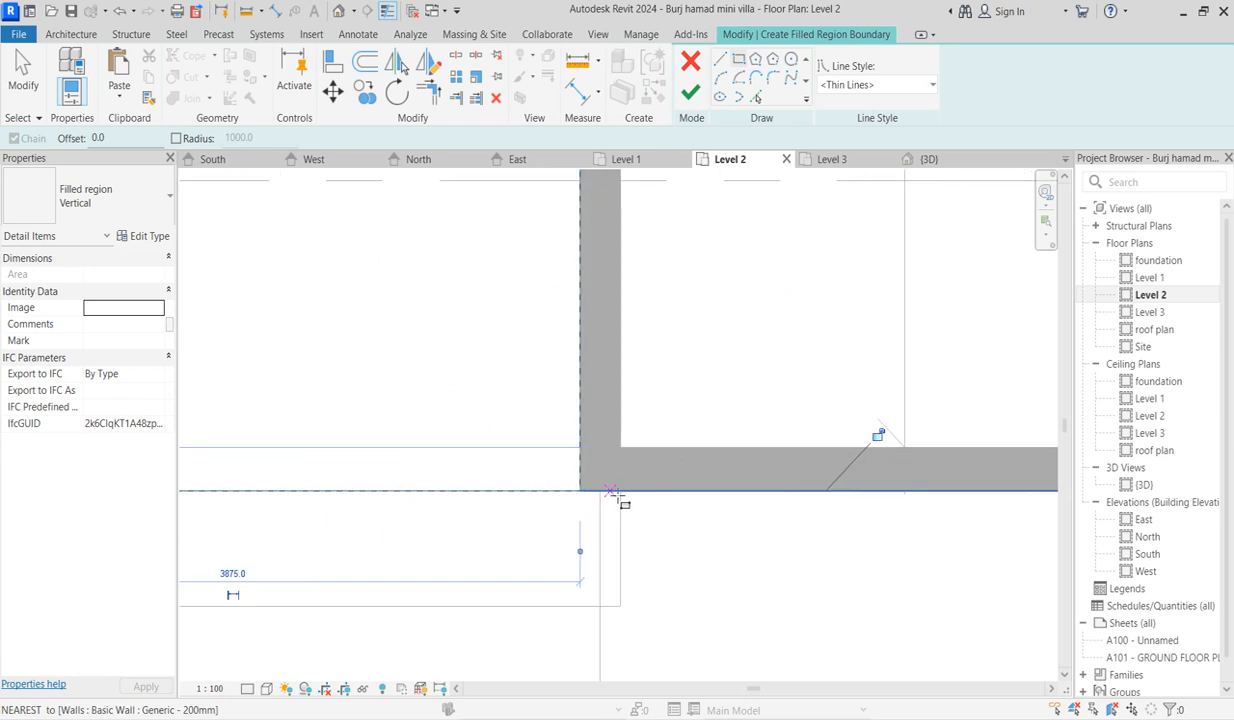
left_click(613, 493)
scroll(330, 590, "down", 2)
scroll(234, 580, "down", 2)
scroll(234, 588, "up", 4)
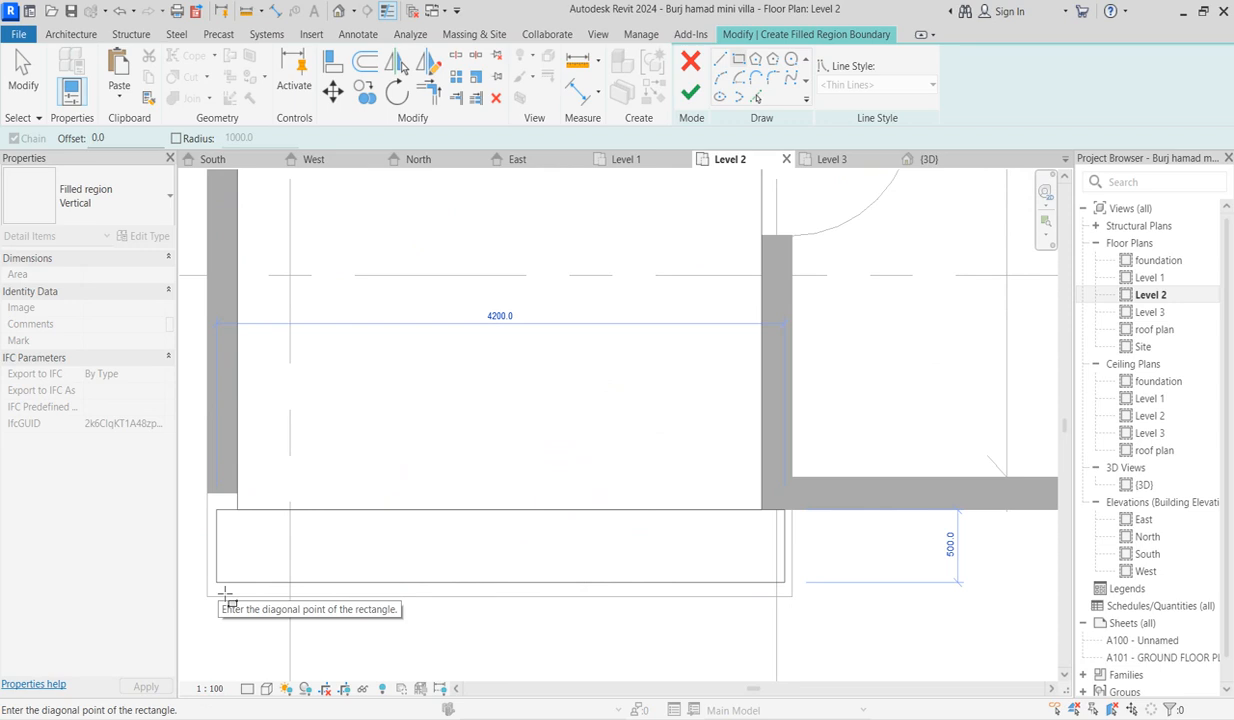
left_click(216, 582)
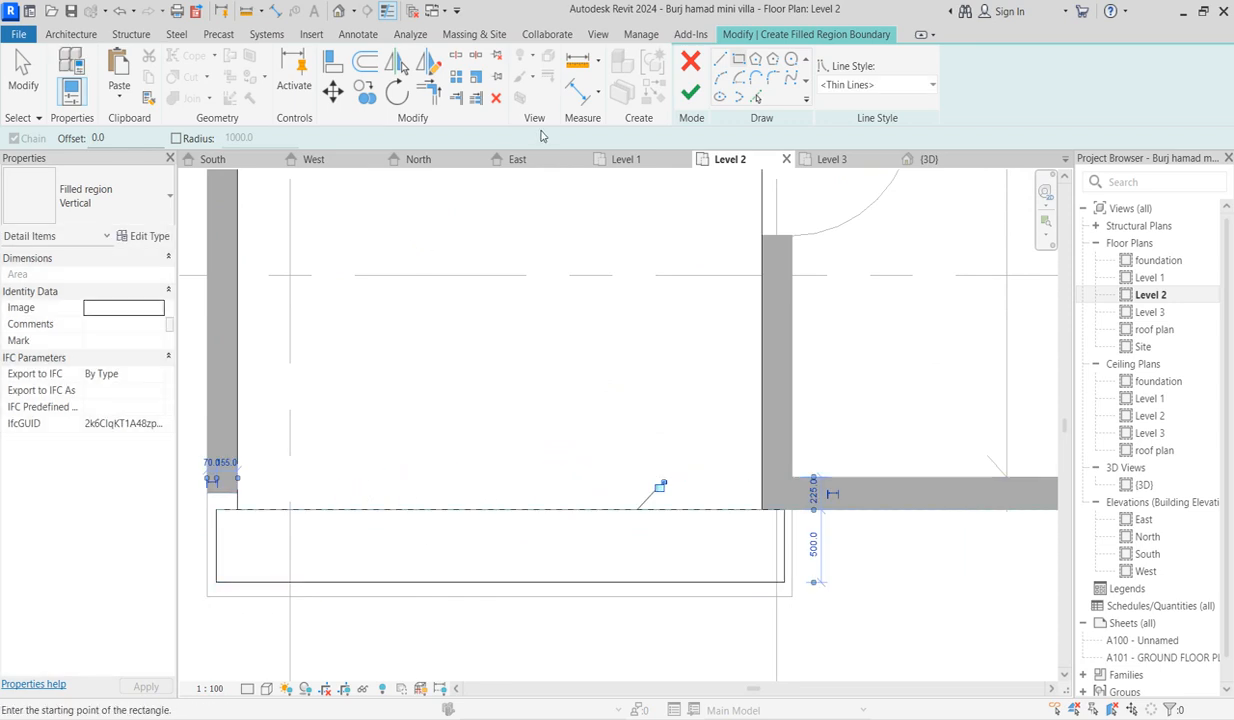
key("Escape")
Remove the overlapping shared edge and trim the corners so both rectangles form one closed boundary, and finish the filled region.
left_click(488, 512)
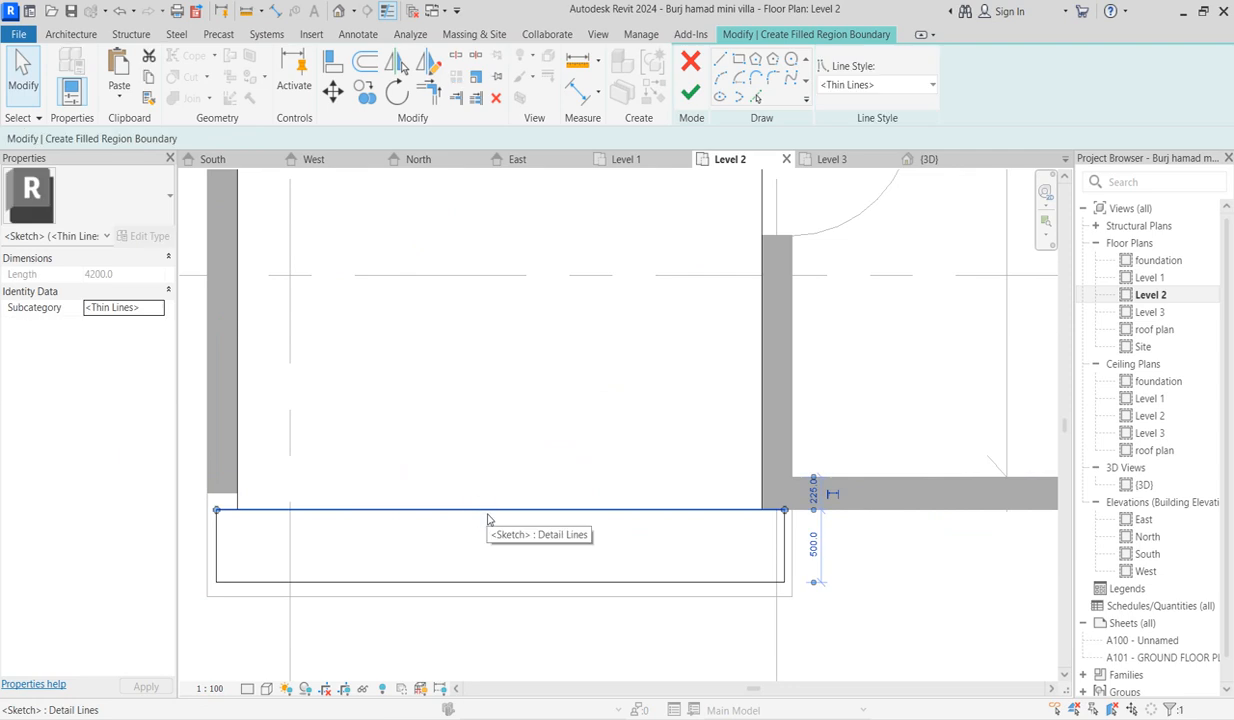
key("Escape")
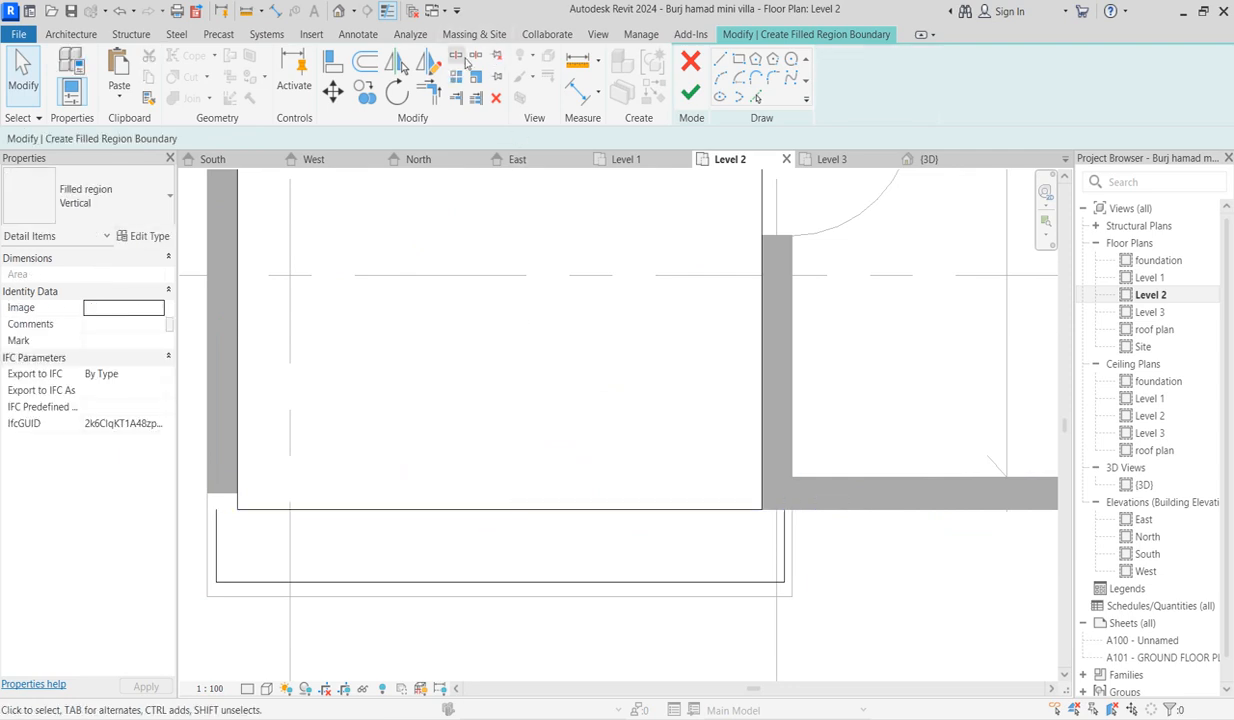
left_click(458, 57)
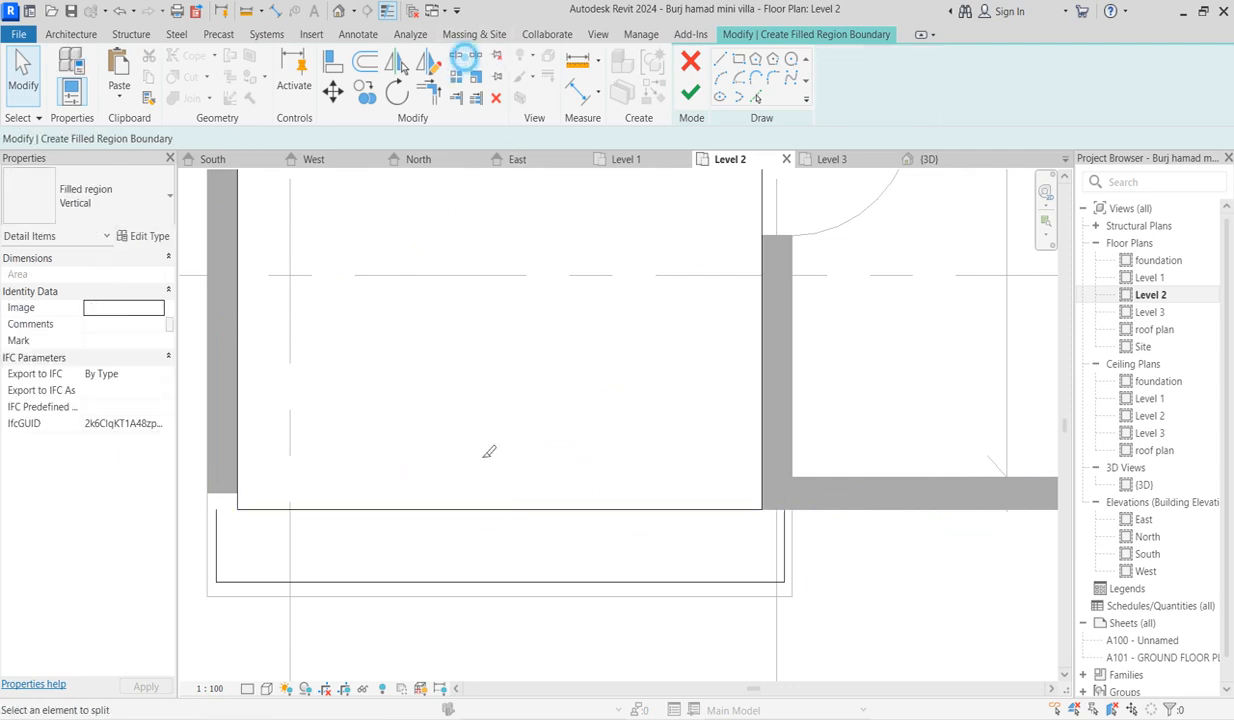
left_click(428, 92)
left_click(331, 510)
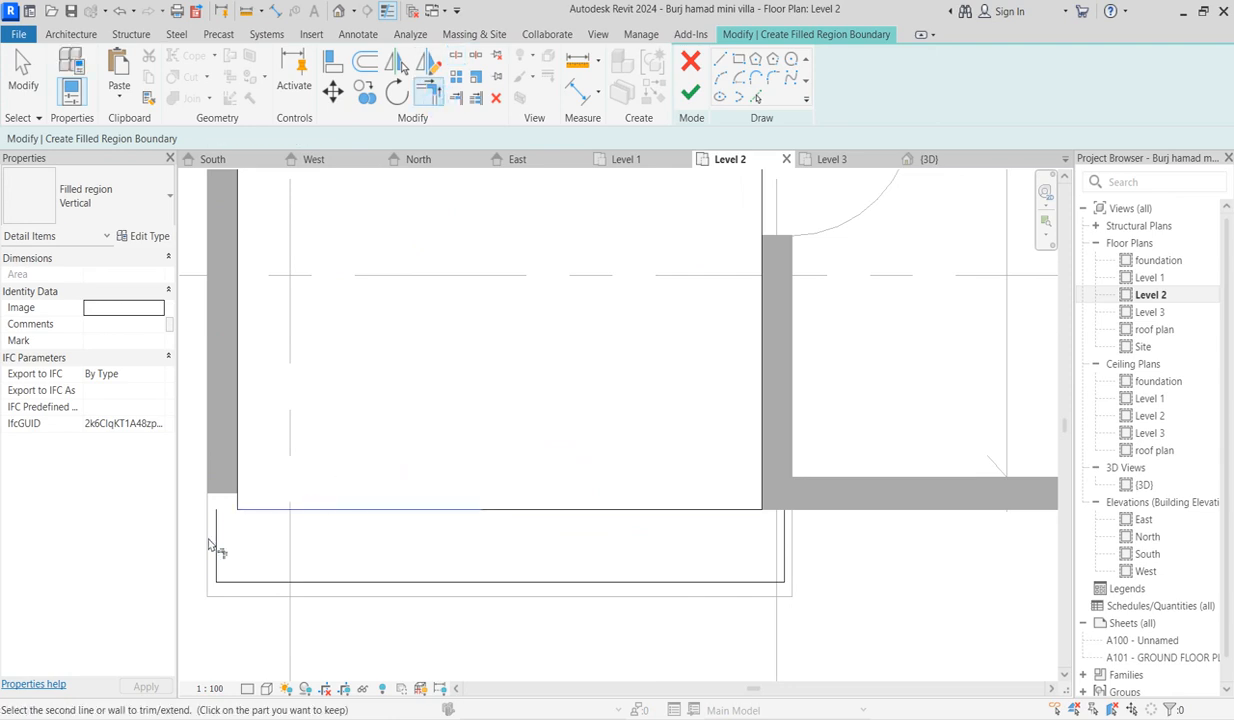
left_click(237, 495)
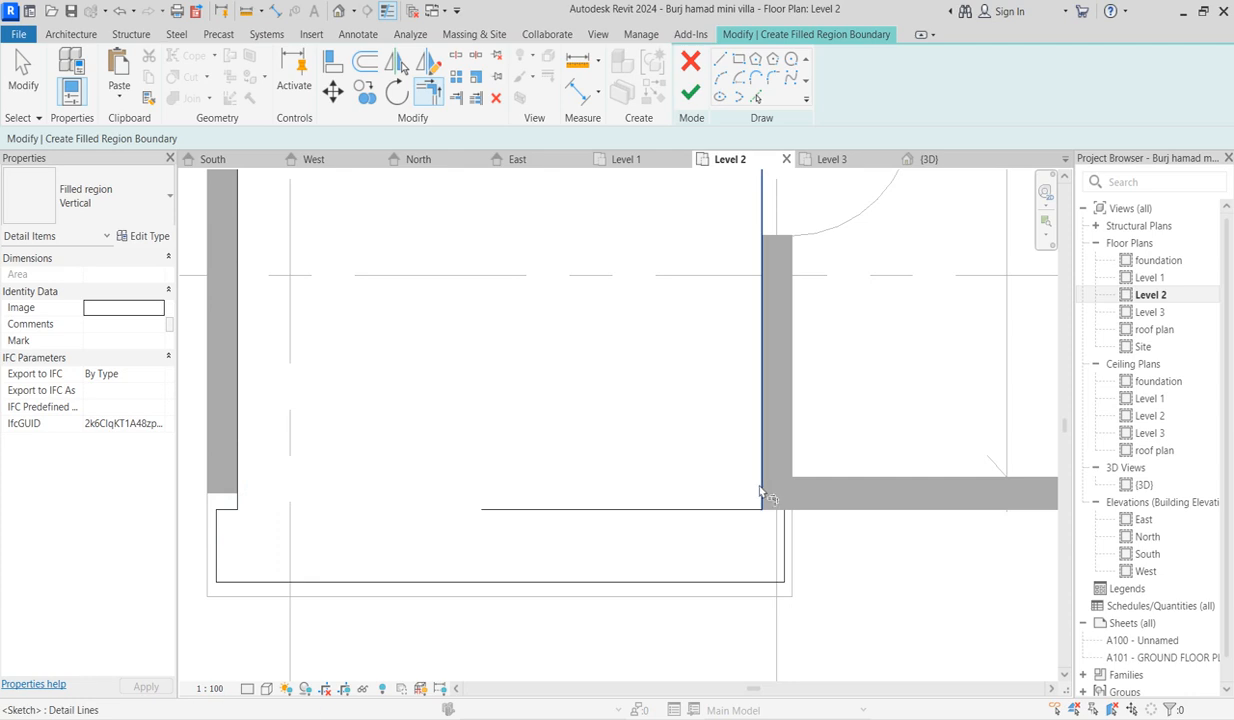
left_click(777, 513)
left_click(761, 478)
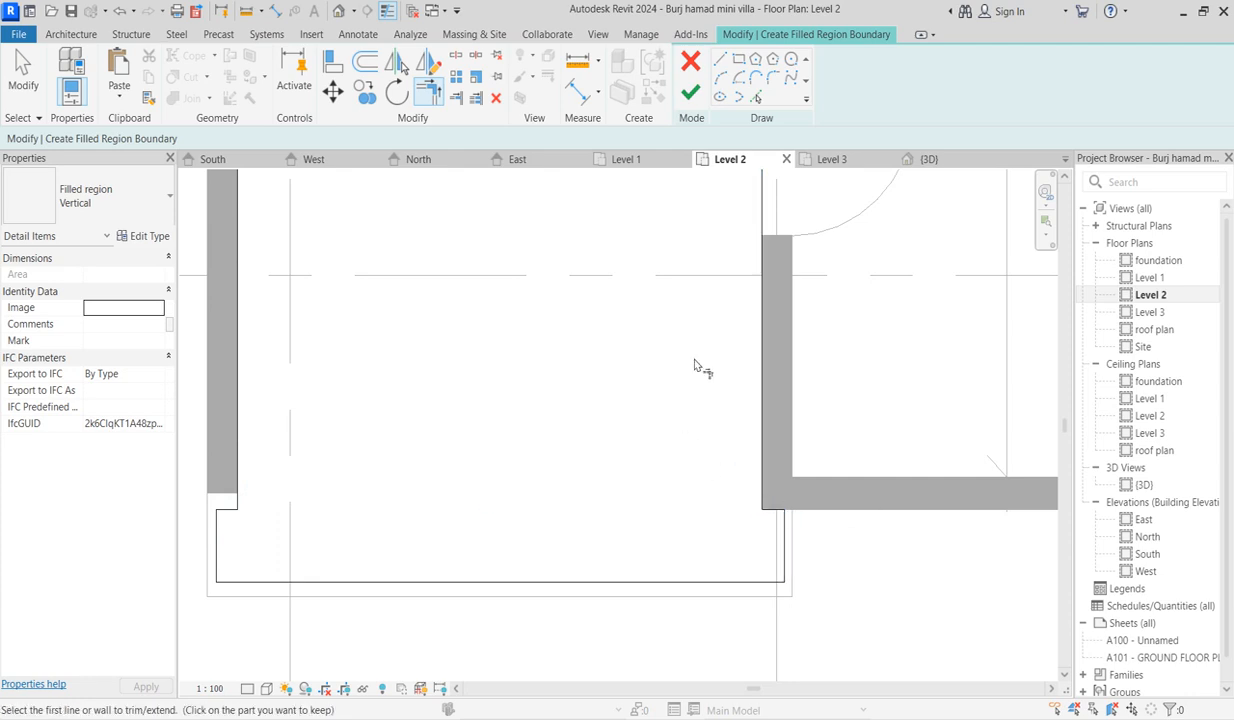
left_click(690, 92)
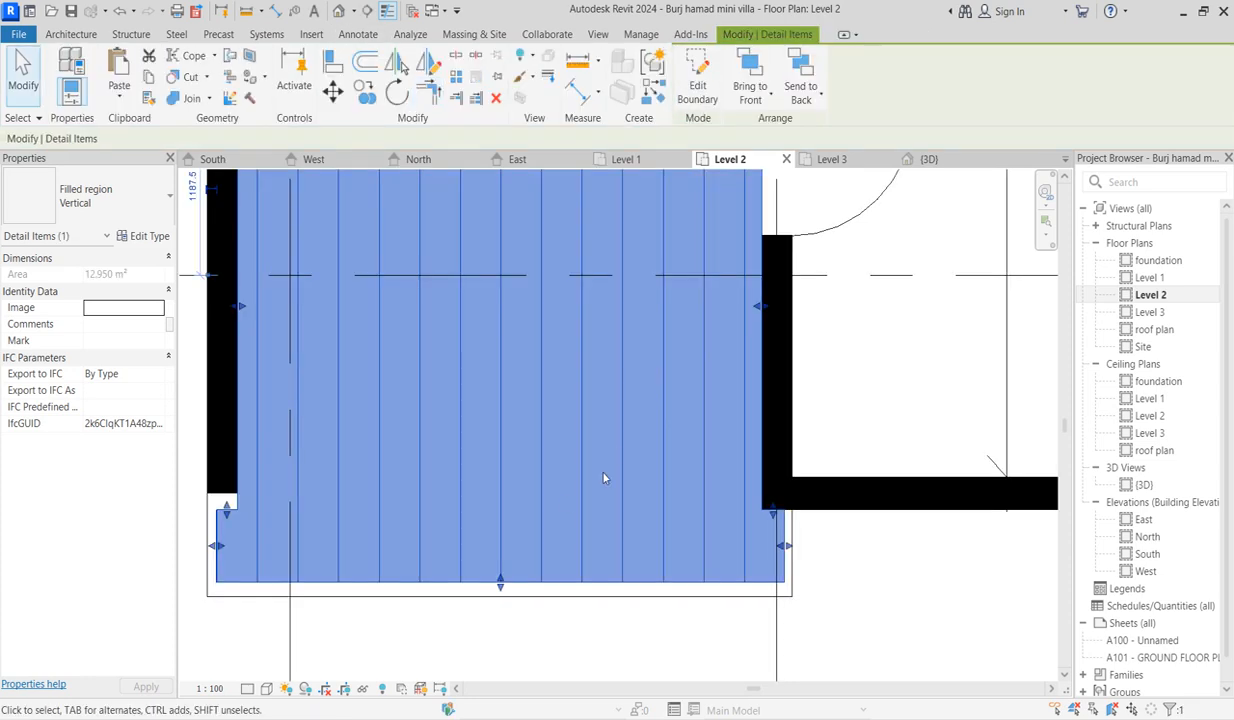
Change the filled region's type to Diagonal Crosshatch and duplicate it as a new type.
left_click(100, 196)
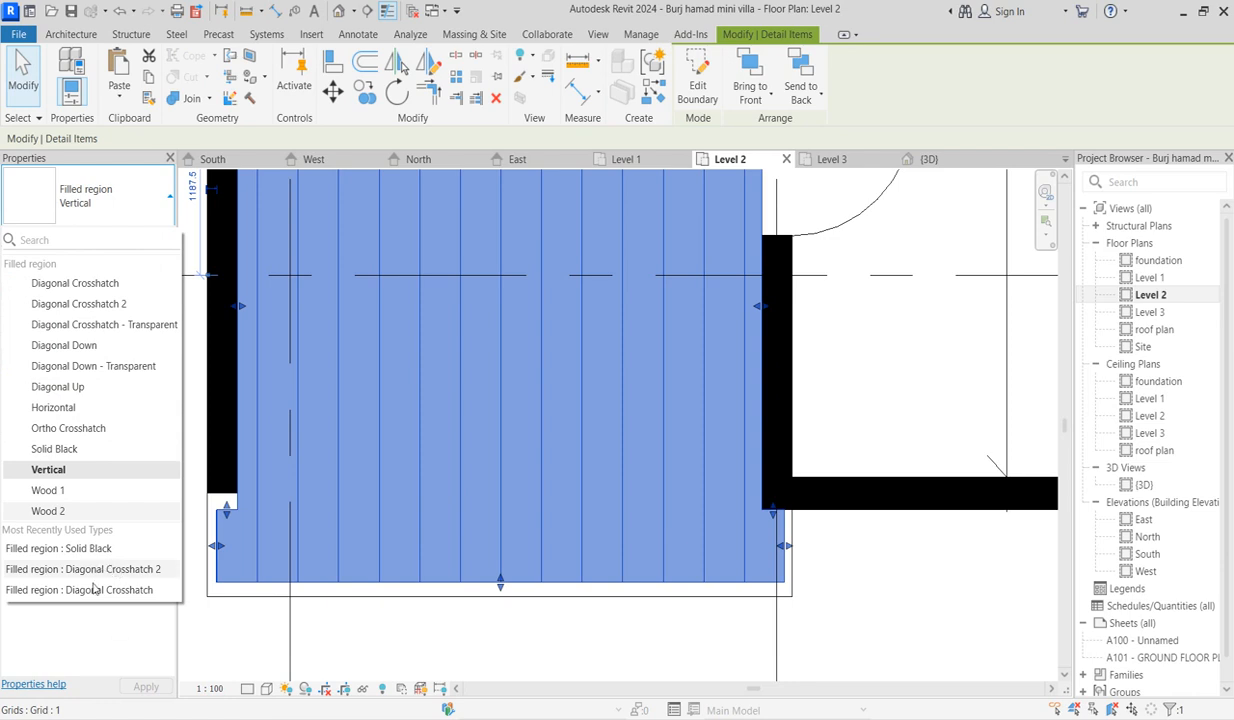
left_click(129, 592)
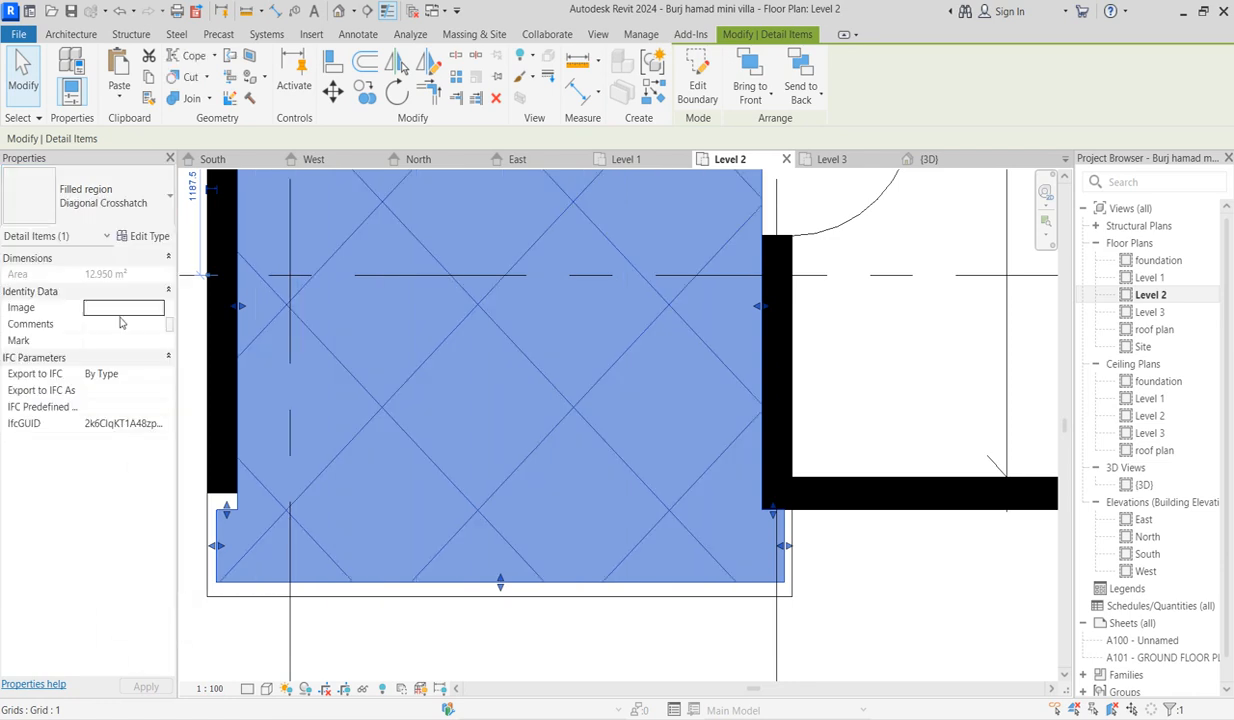
left_click(149, 237)
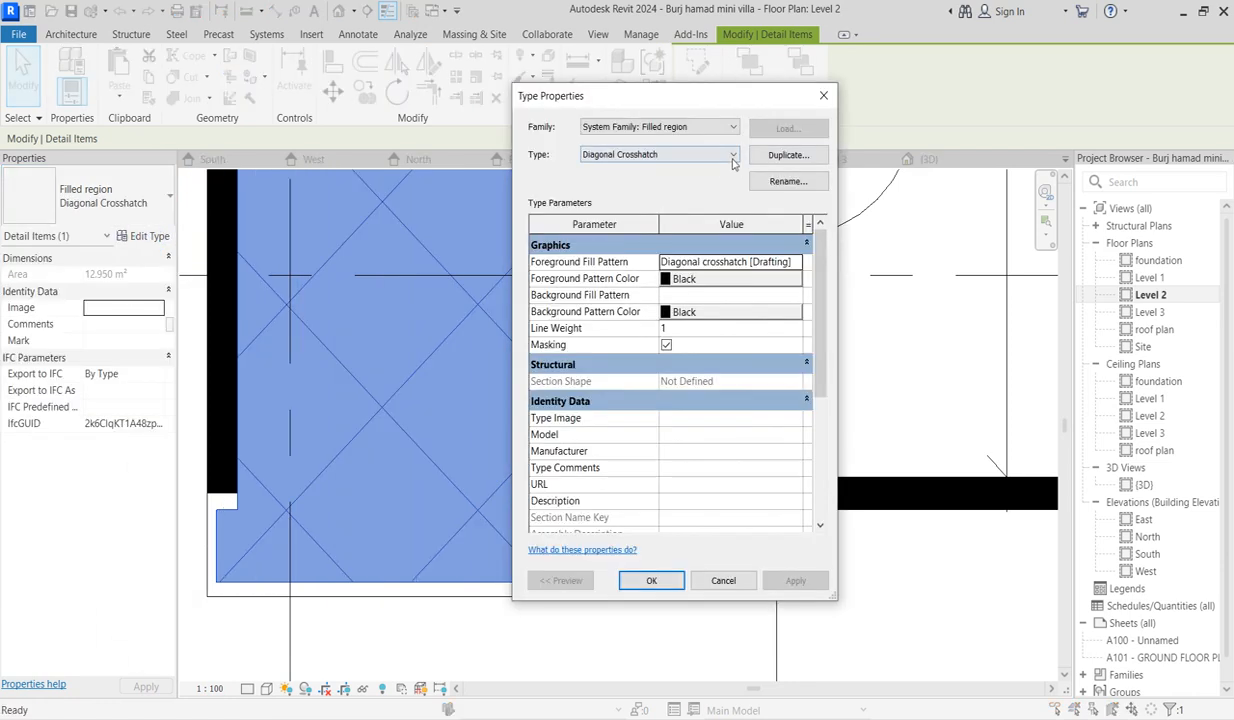
left_click(788, 155)
left_click(676, 383)
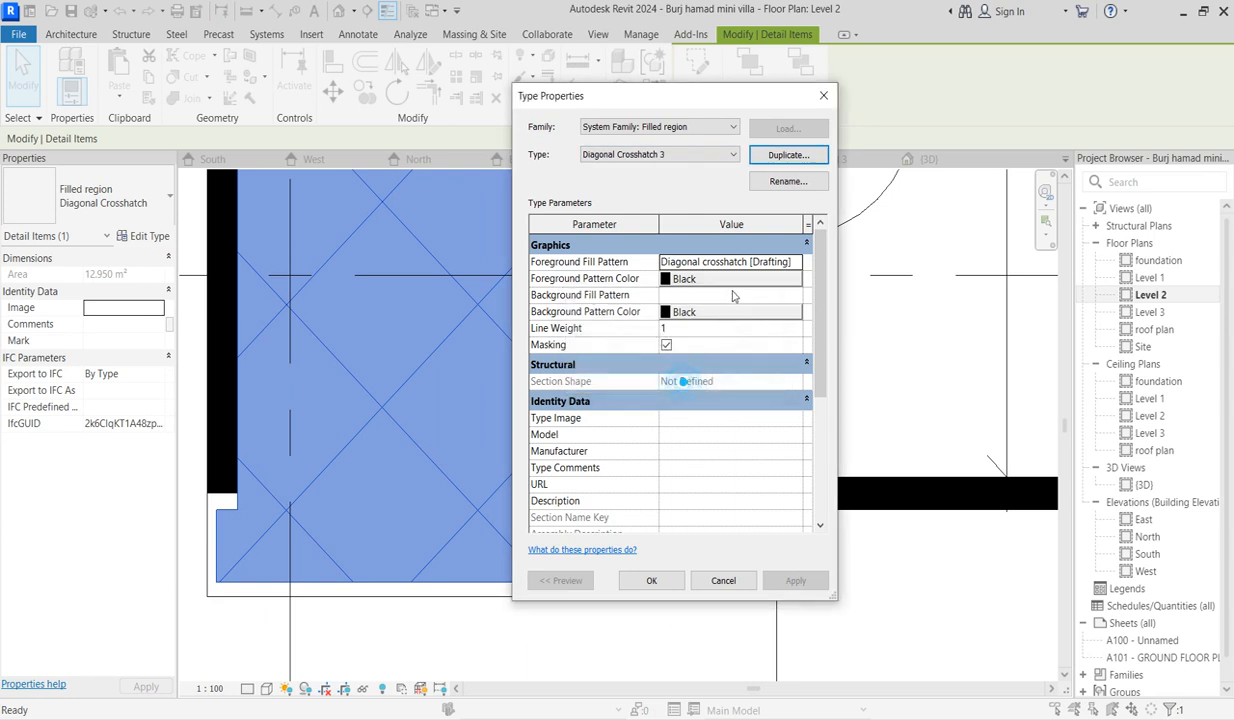
Set the new filled region type's foreground fill pattern to the Crosshatch 1.5mm drafting pattern.
left_click(795, 264)
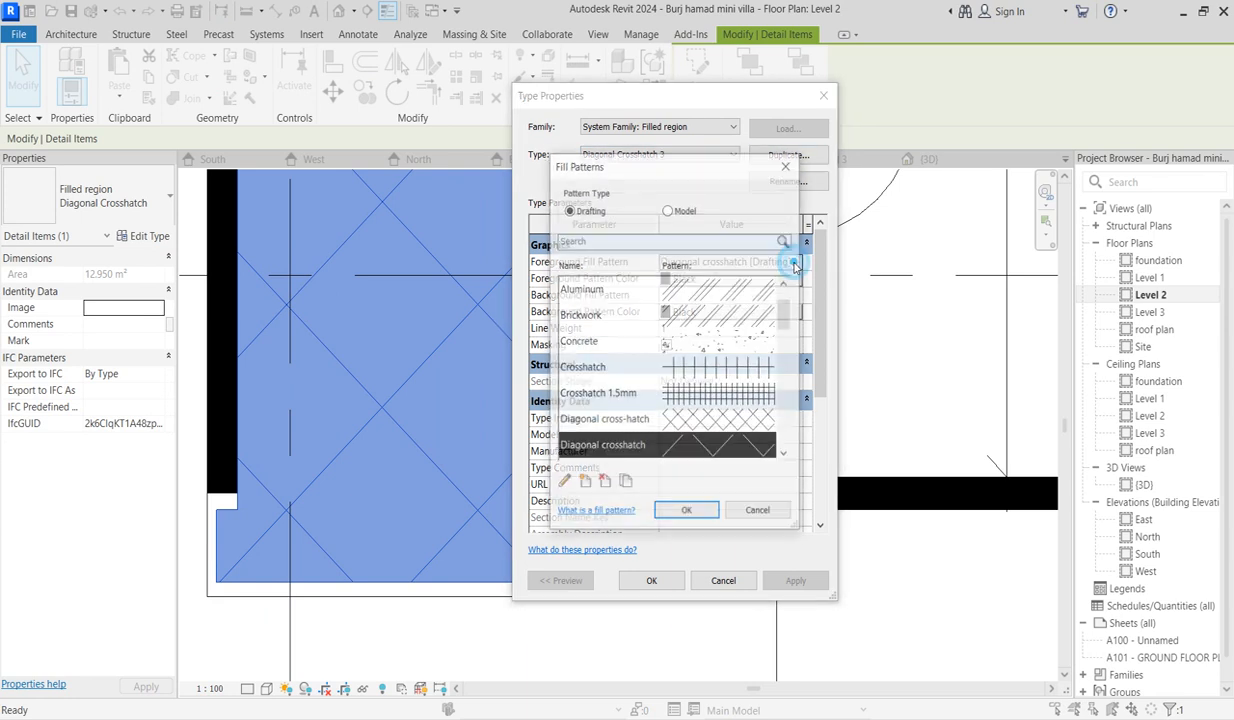
left_click(750, 398)
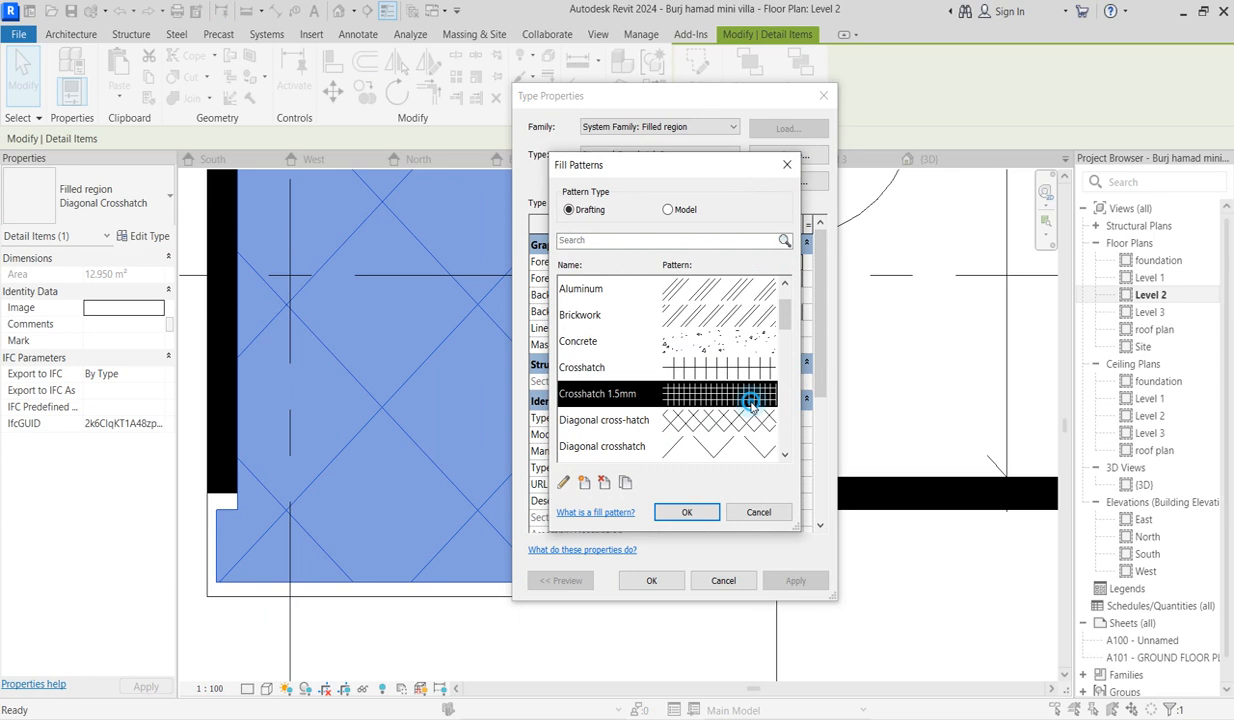
left_click(686, 513)
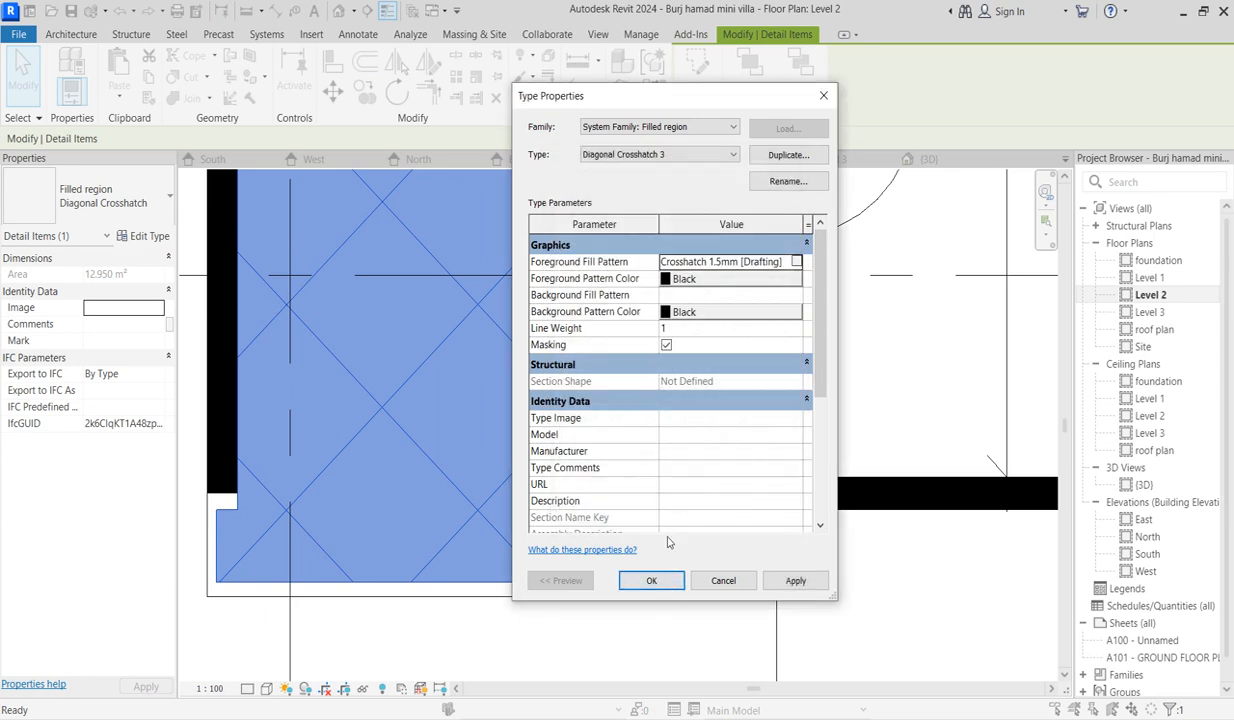
left_click(651, 580)
scroll(492, 421, "down", 1)
left_click(501, 632)
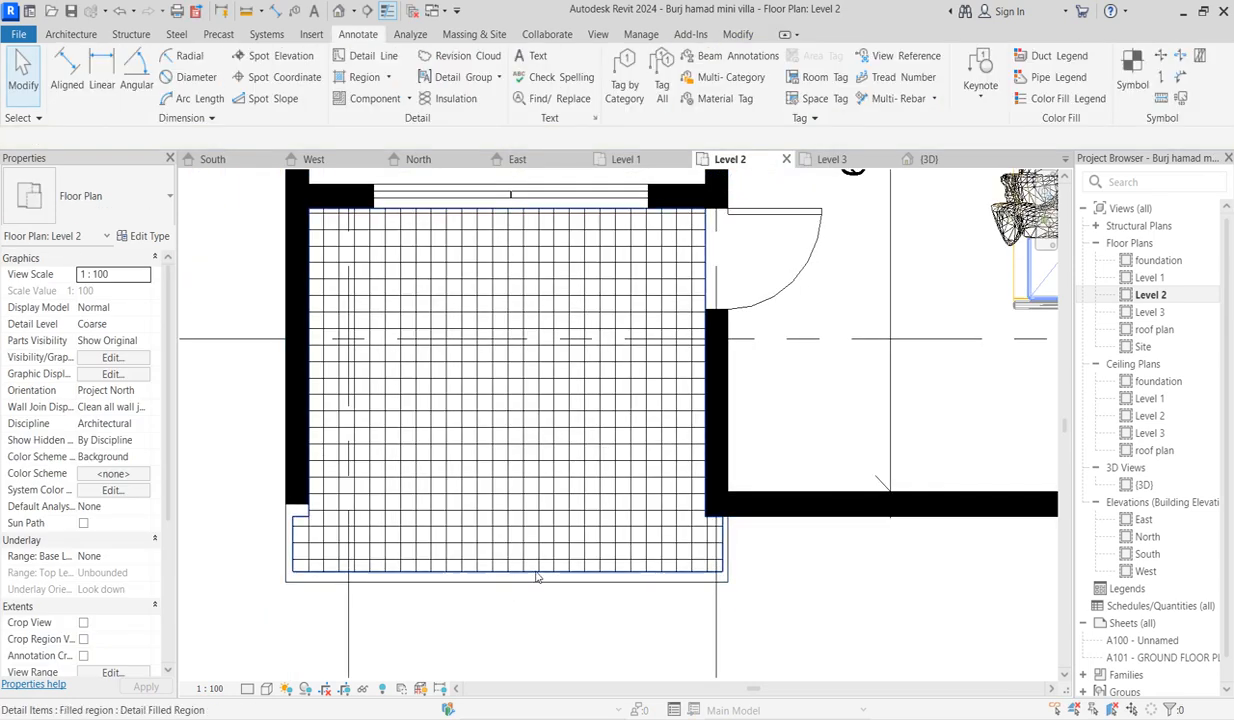
Override the crosshatched region's graphics in this view with a surface transparency of 47.
left_click(535, 577)
right_click(535, 577)
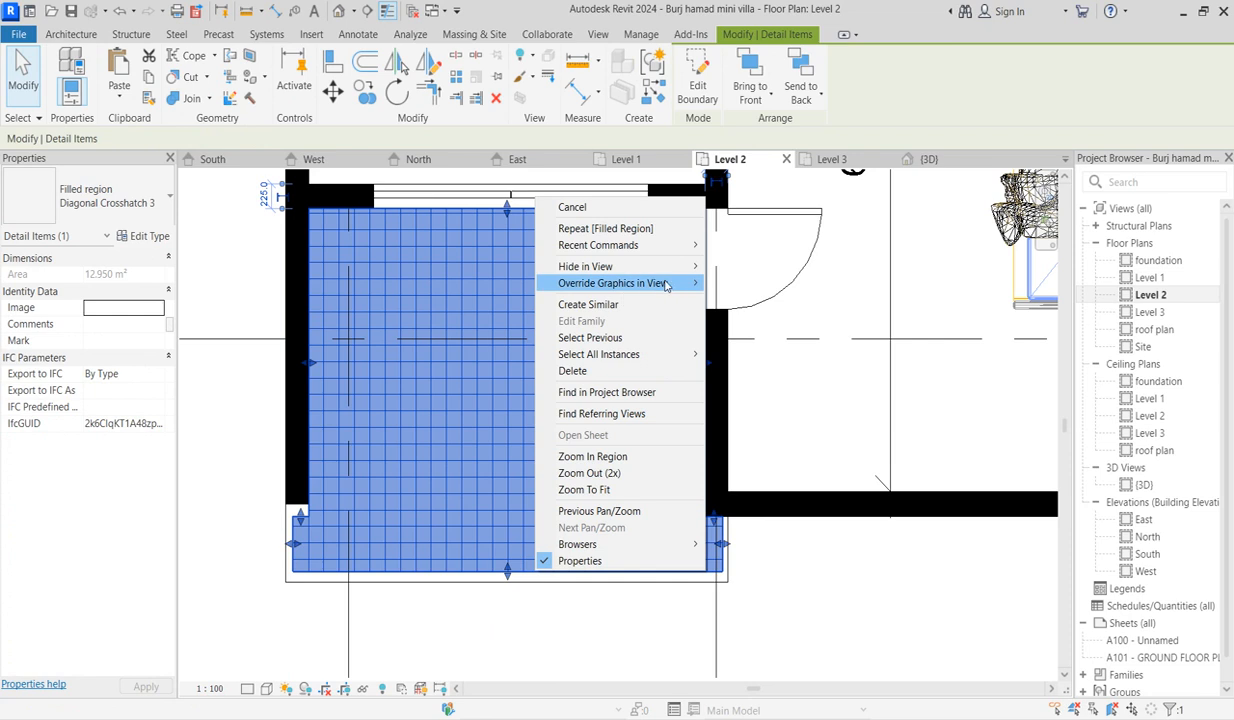
mouse_move(703, 287)
left_click(745, 283)
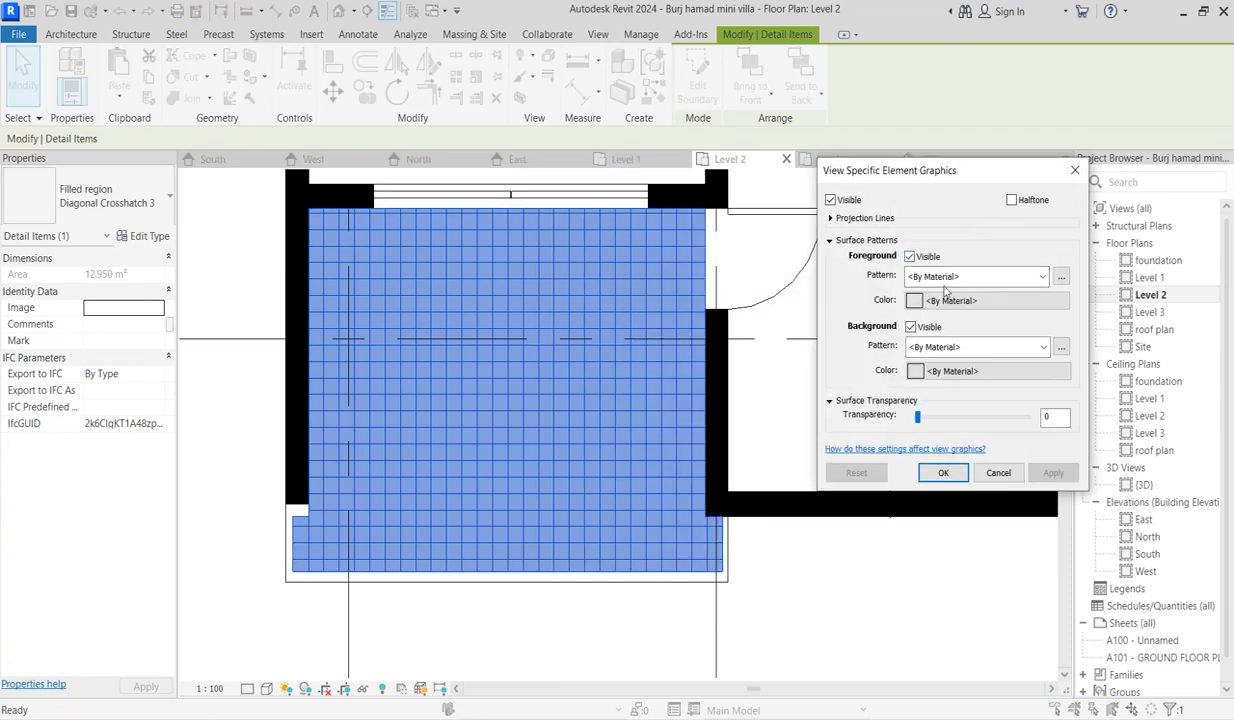
left_click_drag(916, 421, 950, 420)
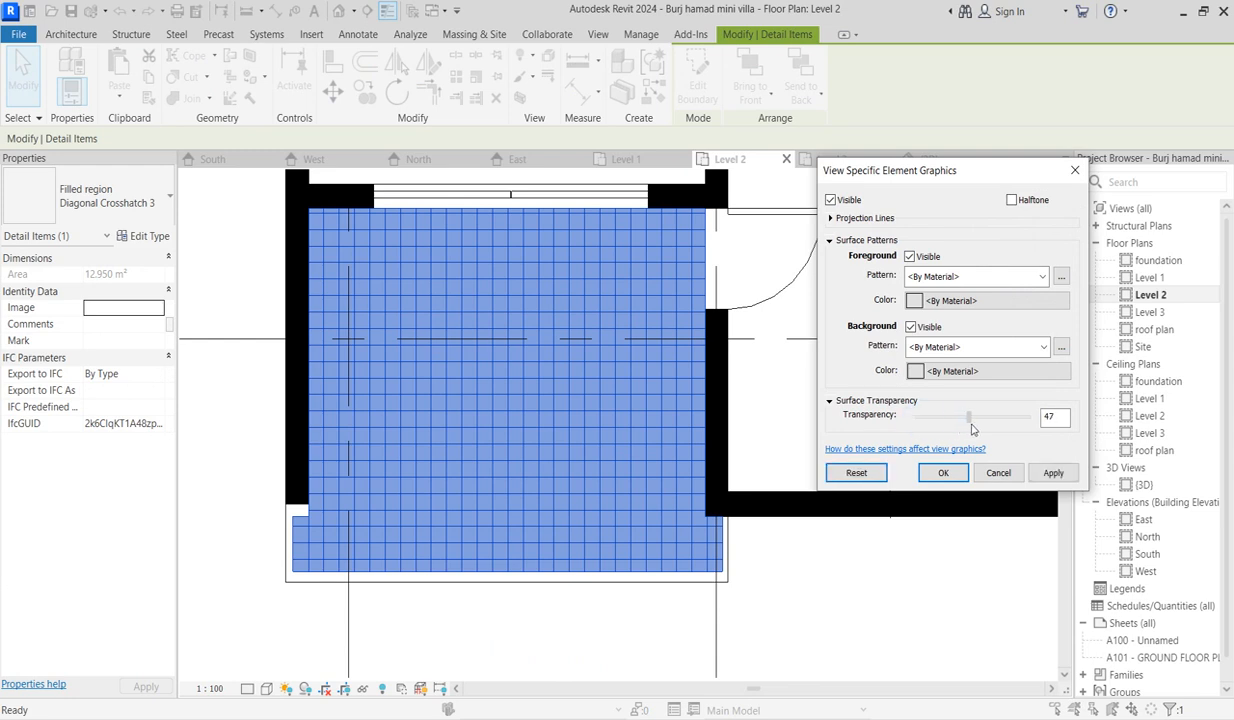
left_click(1053, 478)
left_click(943, 472)
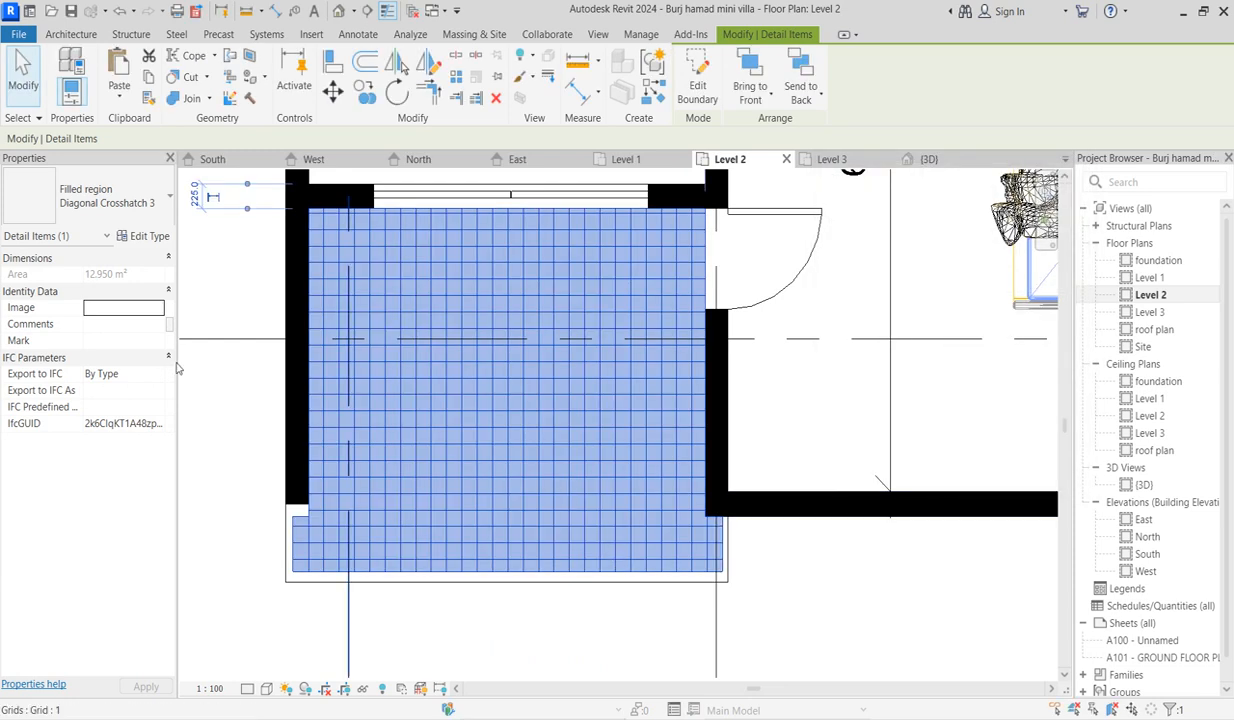
Override the crosshatched region's graphics in this view so it displays in halftone.
right_click(516, 462)
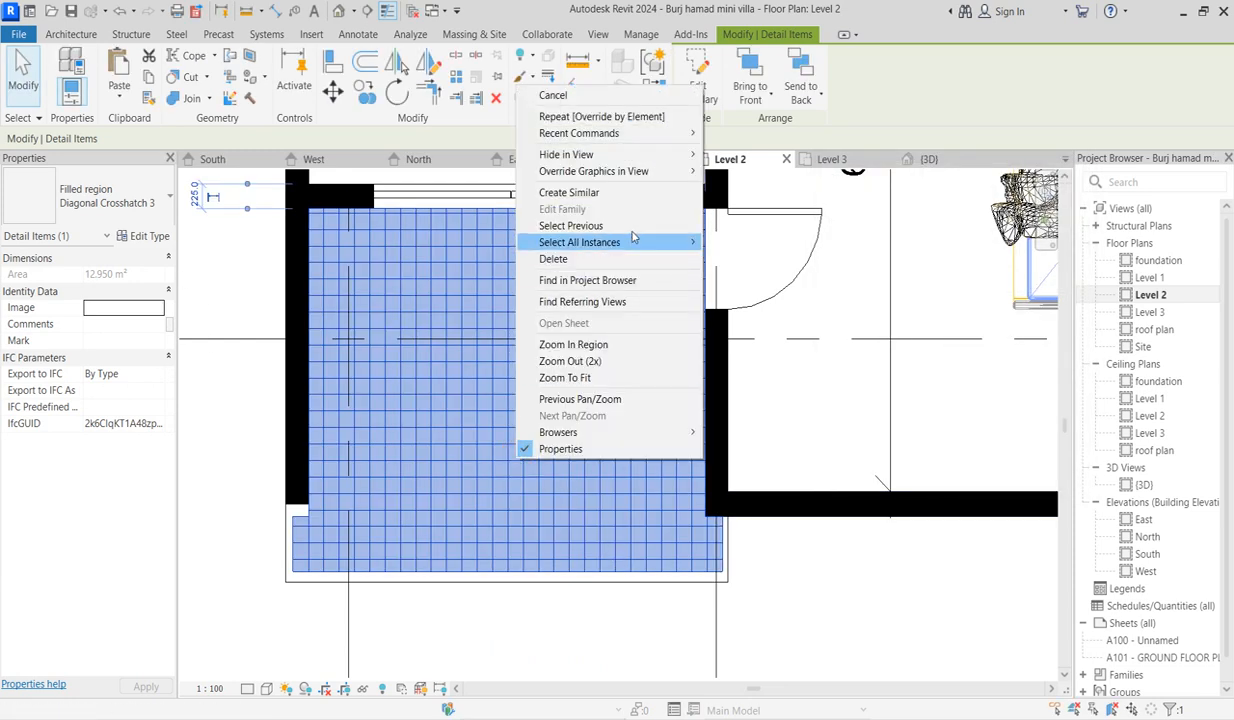
mouse_move(648, 250)
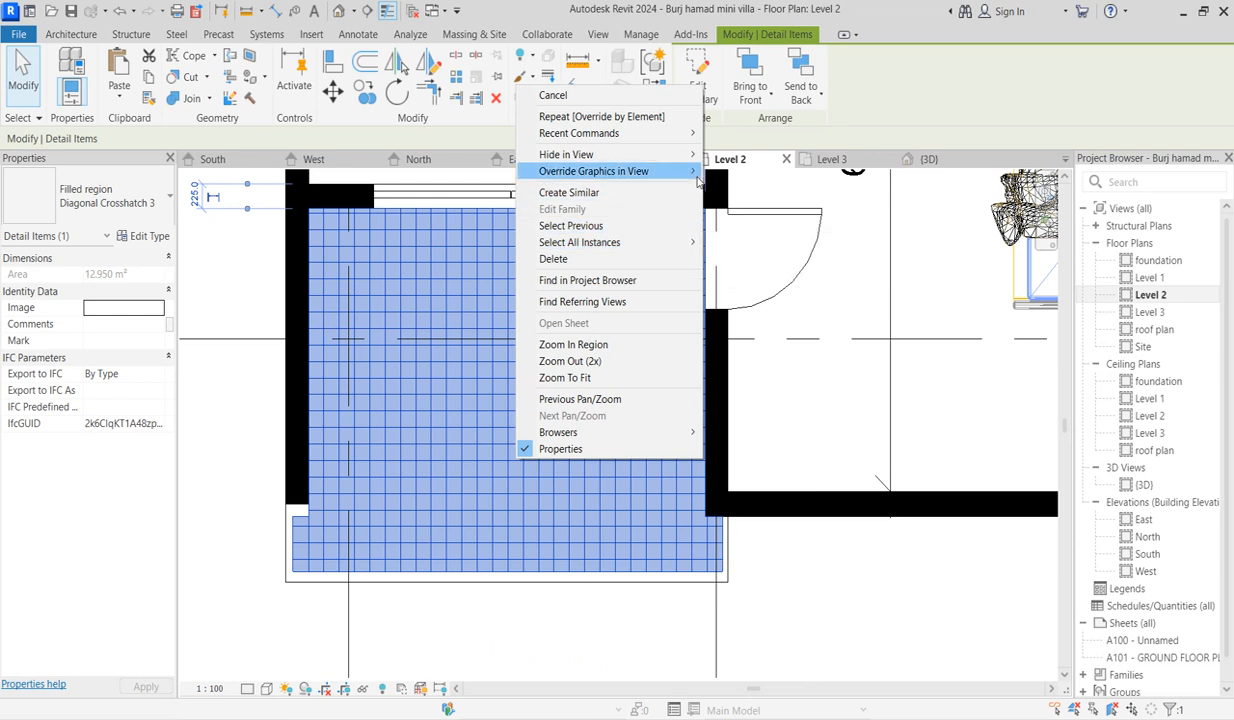
mouse_move(676, 172)
left_click(751, 175)
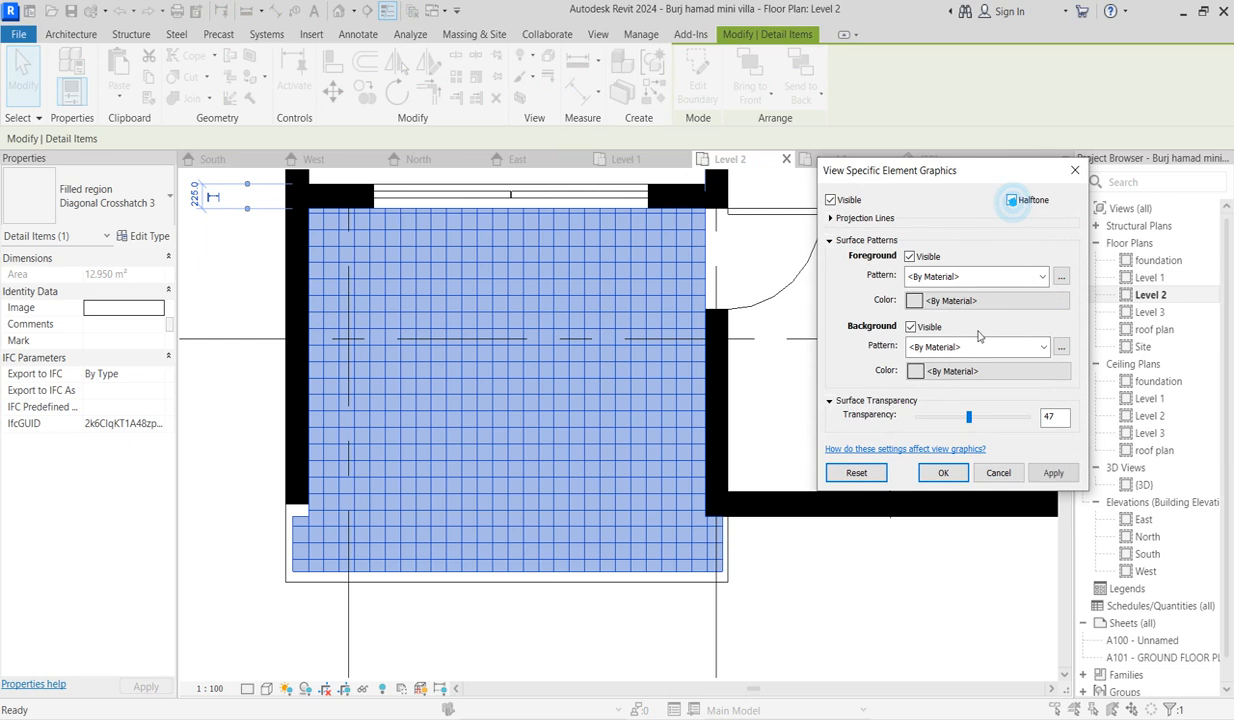
left_click(1055, 474)
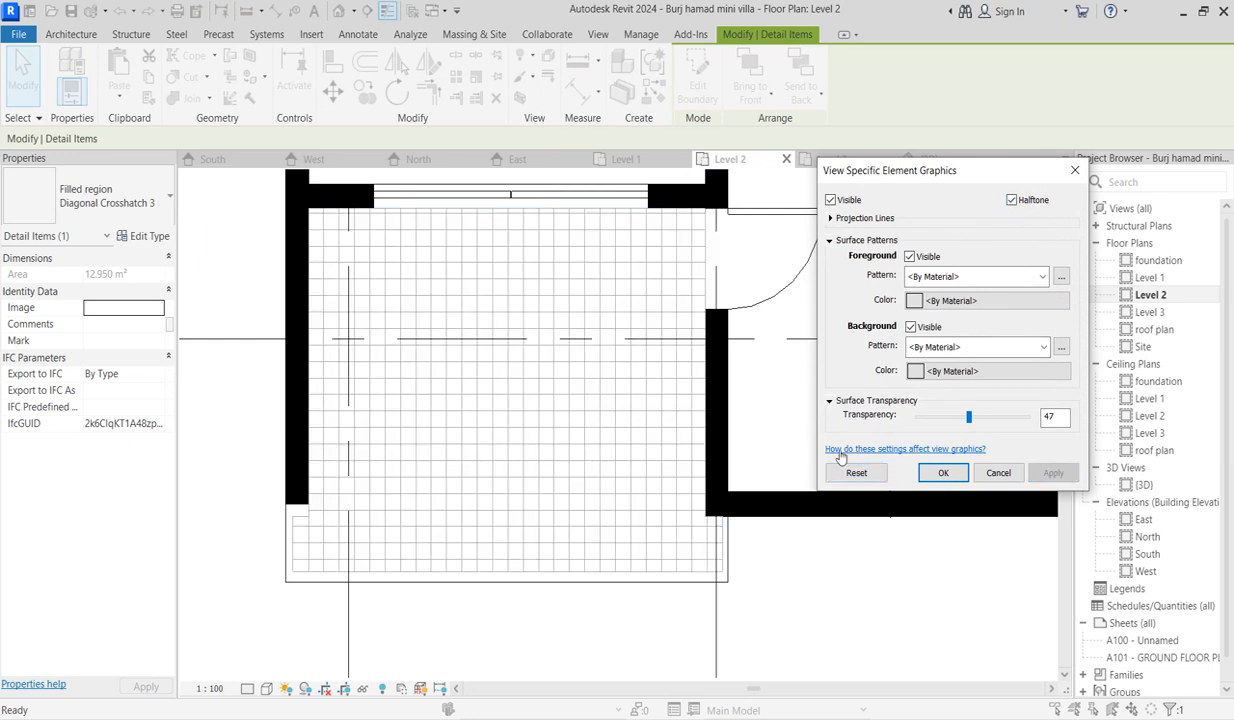
left_click(935, 478)
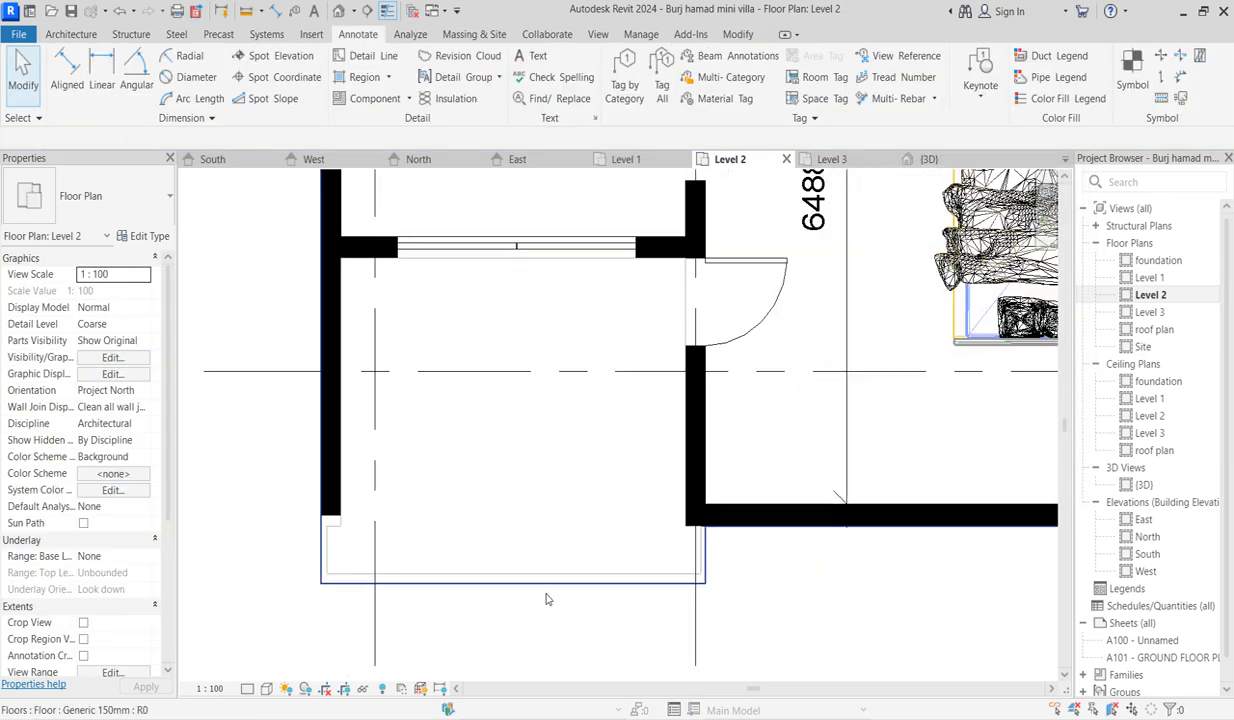
Copy the madam room text label onto the hatched area below the closet.
scroll(545, 595, "down", 2)
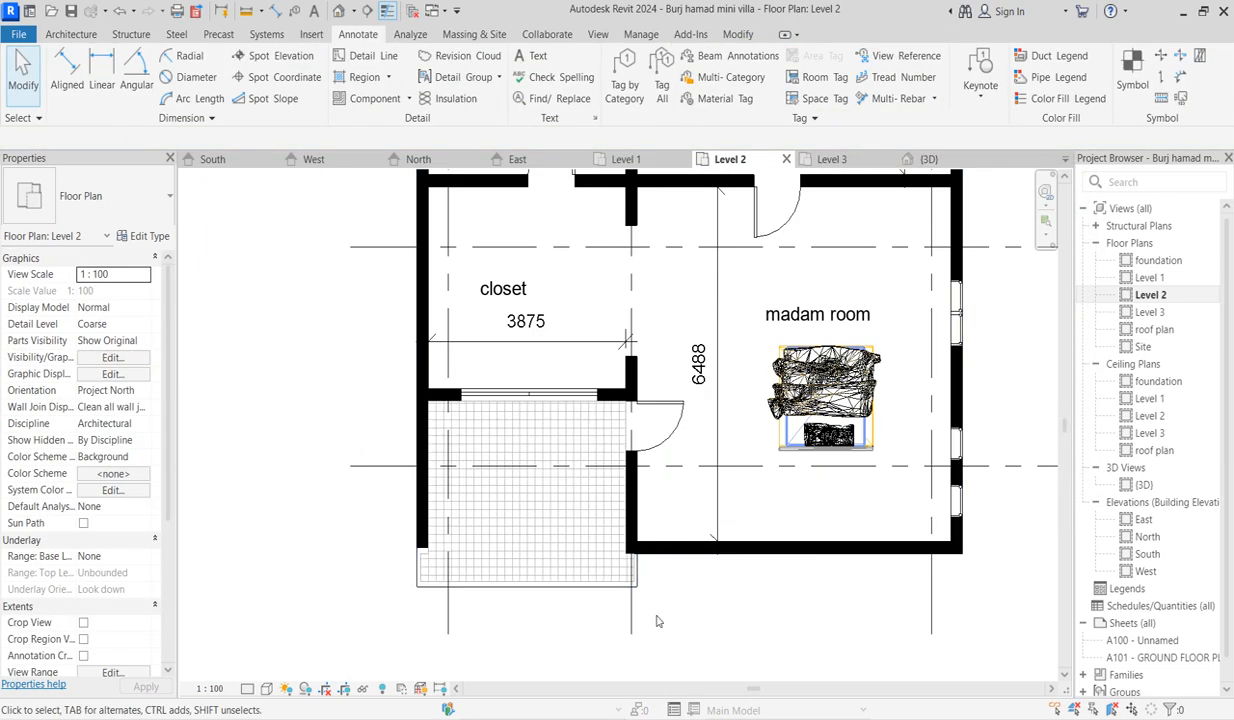
scroll(517, 381, "down", 2)
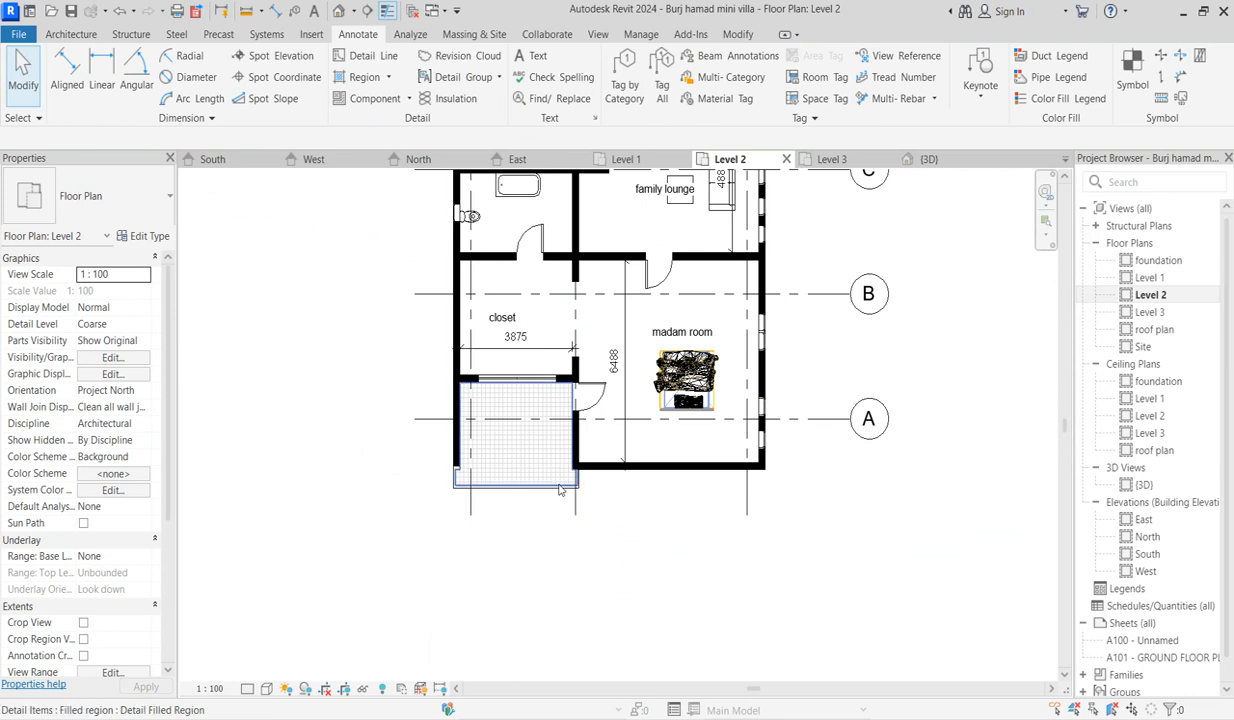
scroll(535, 472, "up", 2)
scroll(604, 472, "down", 3)
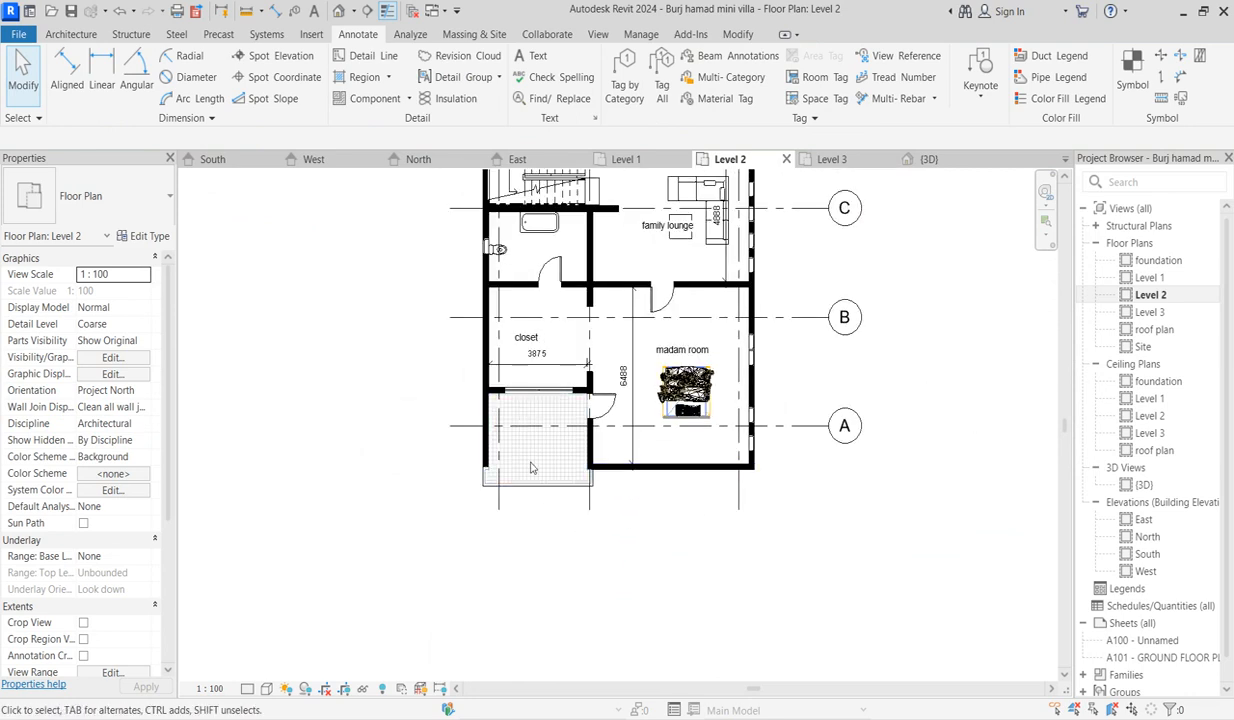
scroll(614, 465, "down", 2)
scroll(660, 399, "up", 3)
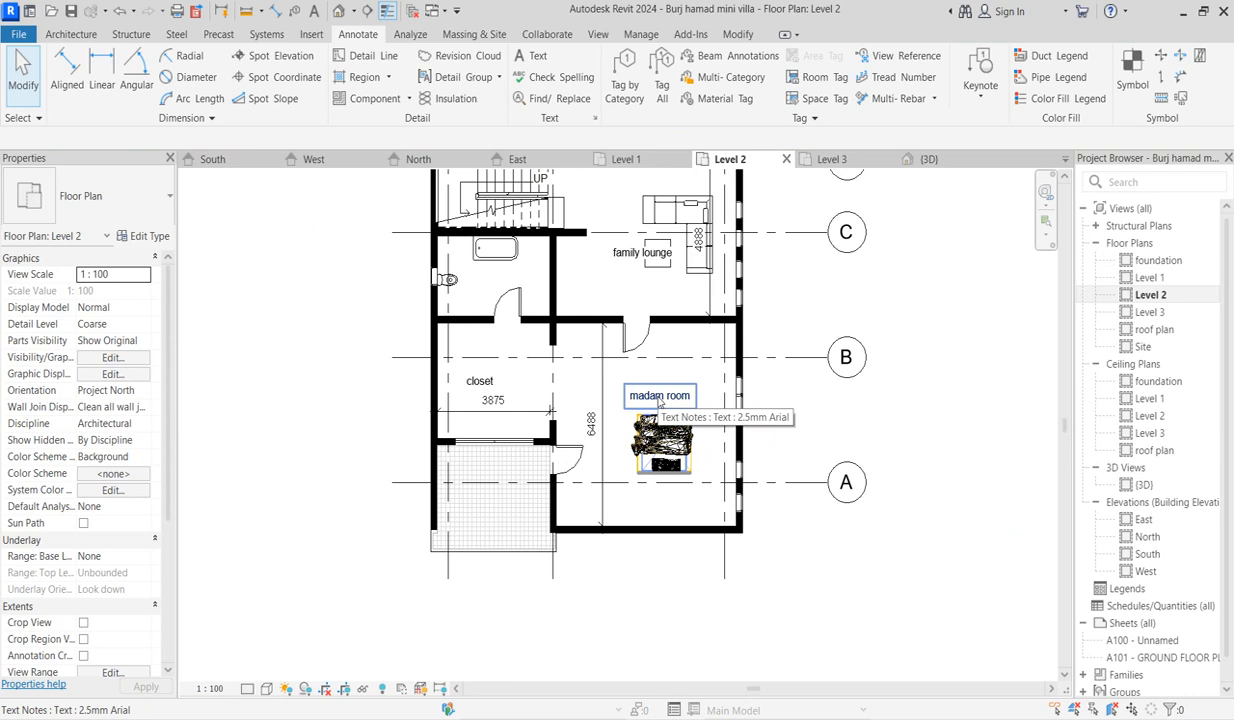
left_click(660, 399)
left_click(357, 88)
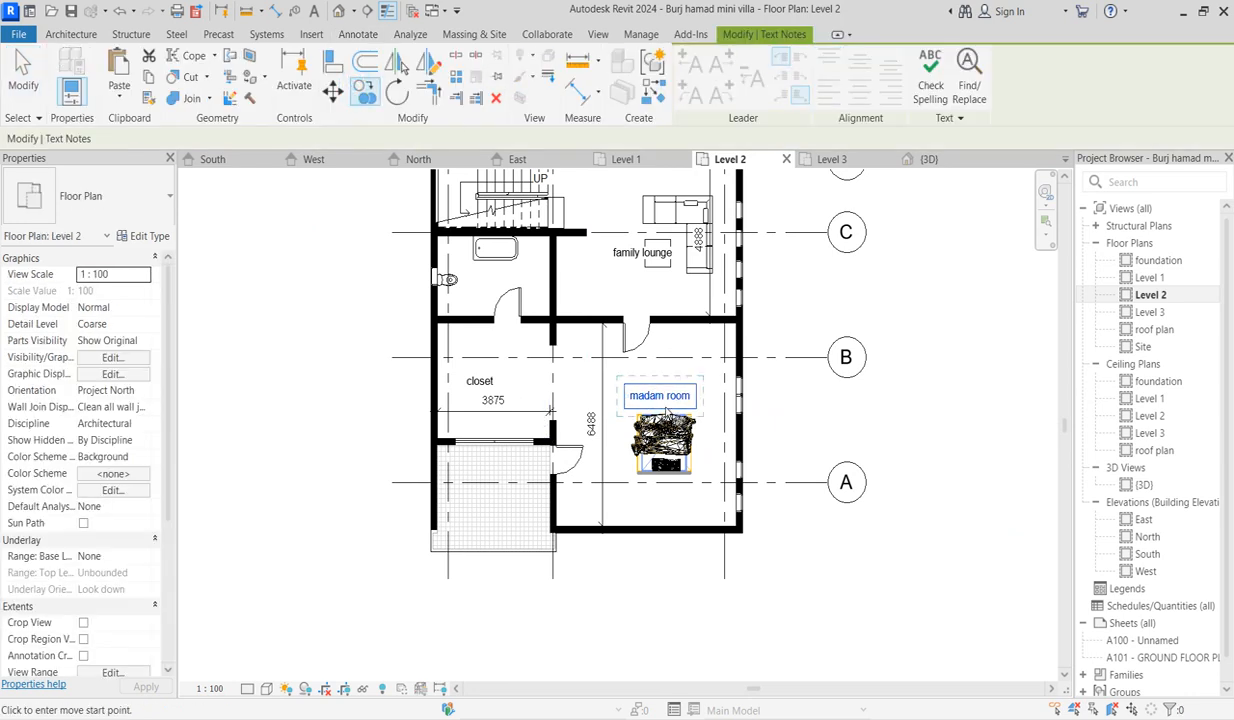
left_click(665, 400)
left_click(503, 505)
Change the copied label's text on the hatched area to "barcony".
scroll(498, 498, "up", 3)
double_click(490, 483)
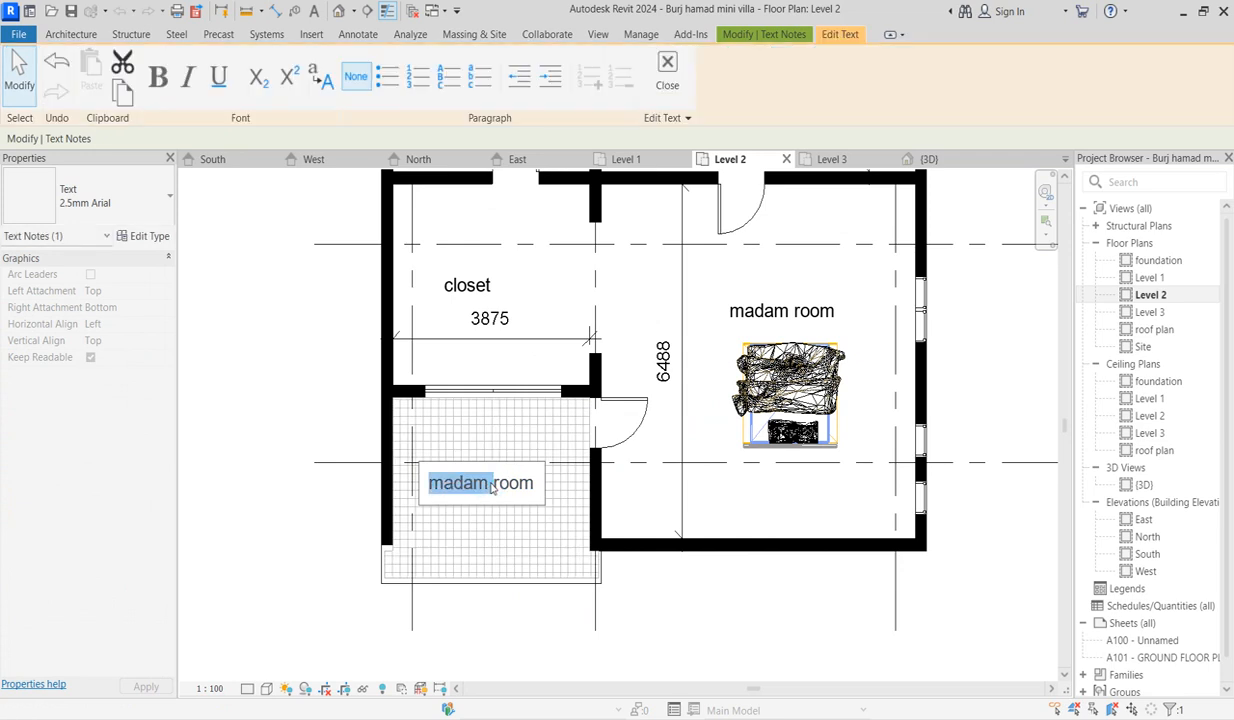
type("barcon")
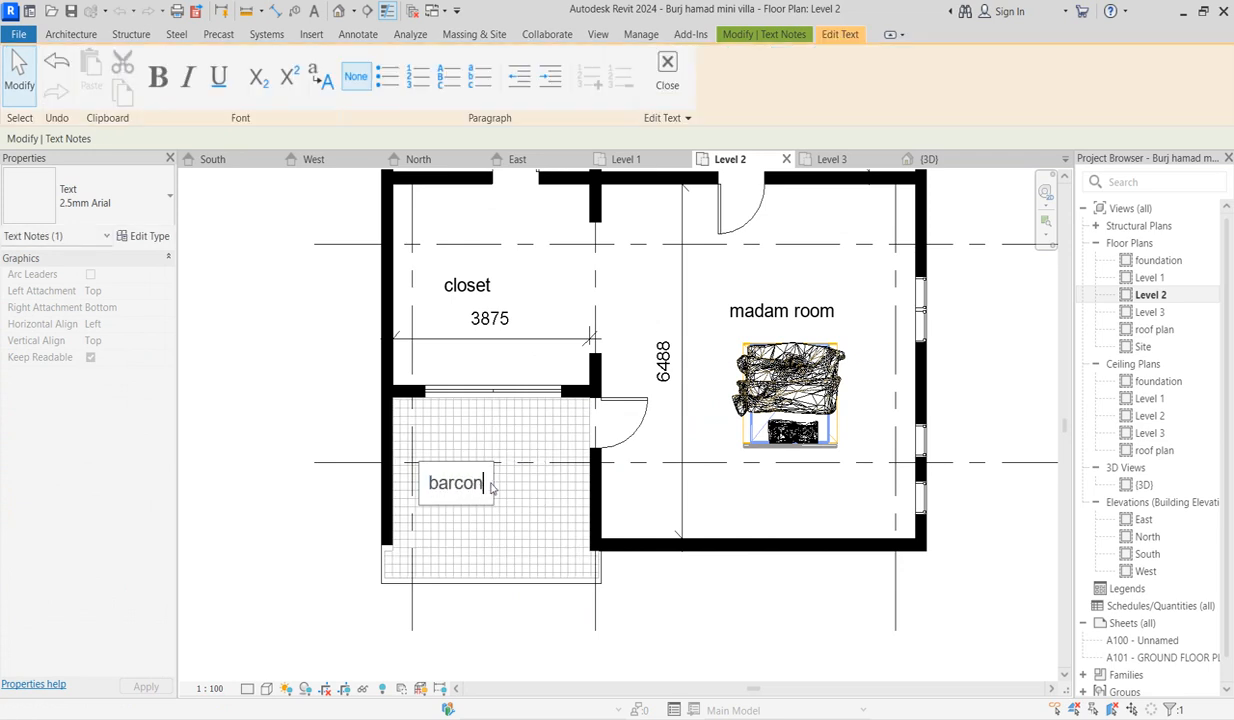
left_click(713, 642)
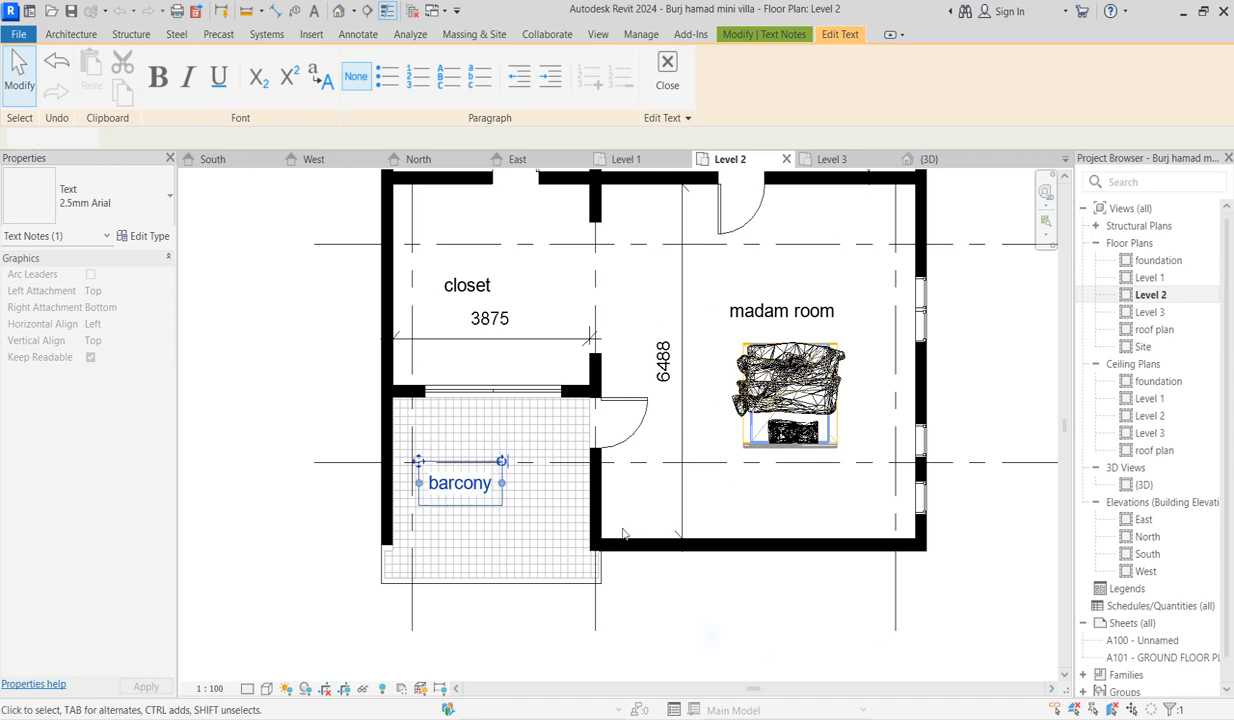
Copy the crosshatched filled region from the balcony in the Level 2 floor plan to the clipboard.
scroll(606, 548, "down", 3)
double_click(1150, 312)
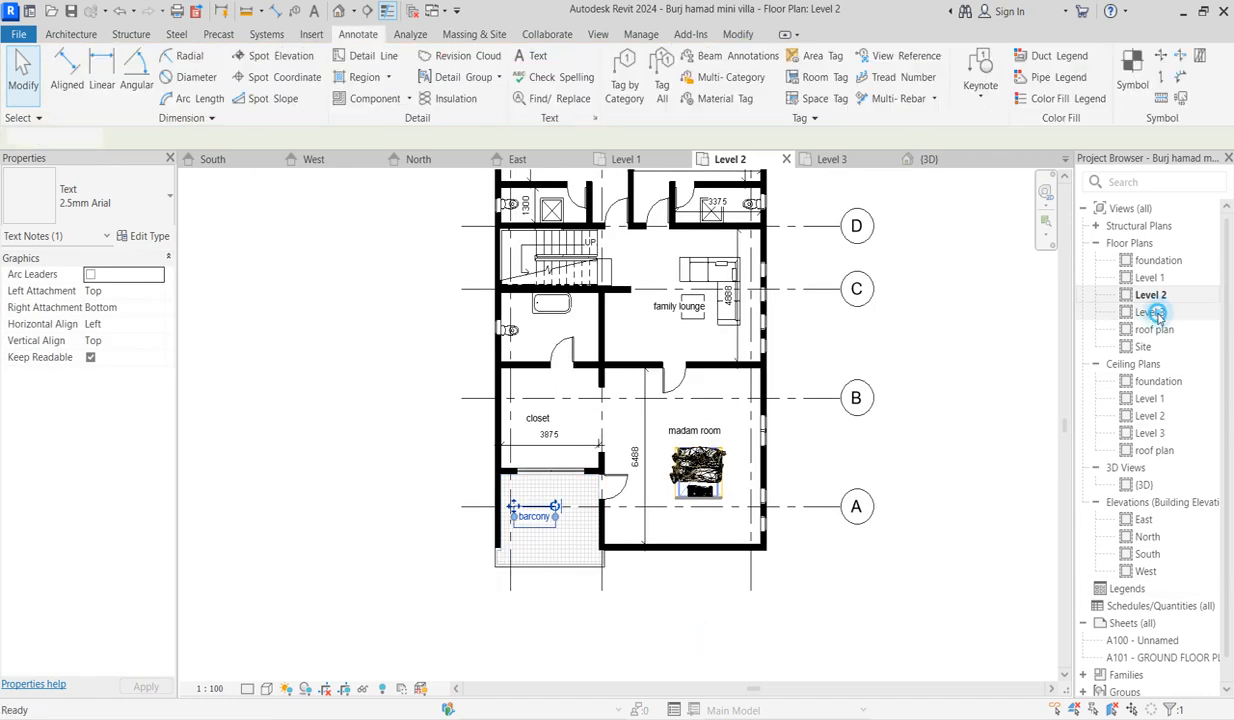
scroll(577, 624, "up", 2)
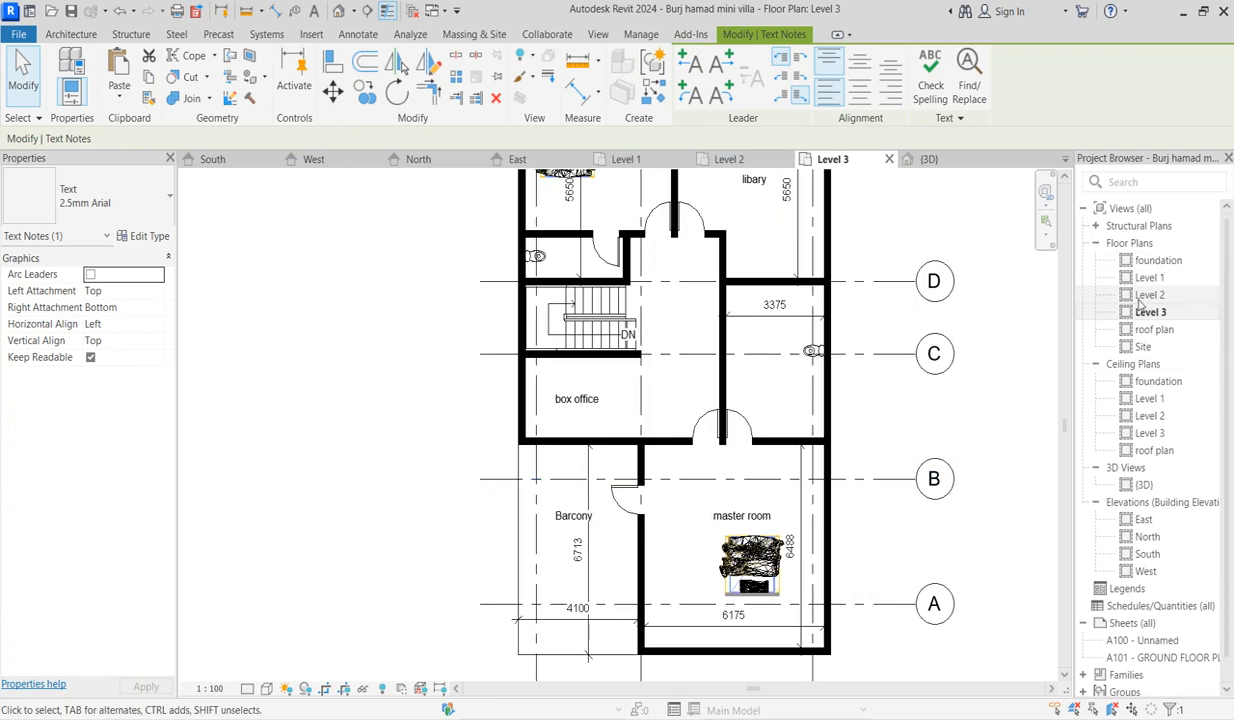
scroll(628, 500, "down", 2)
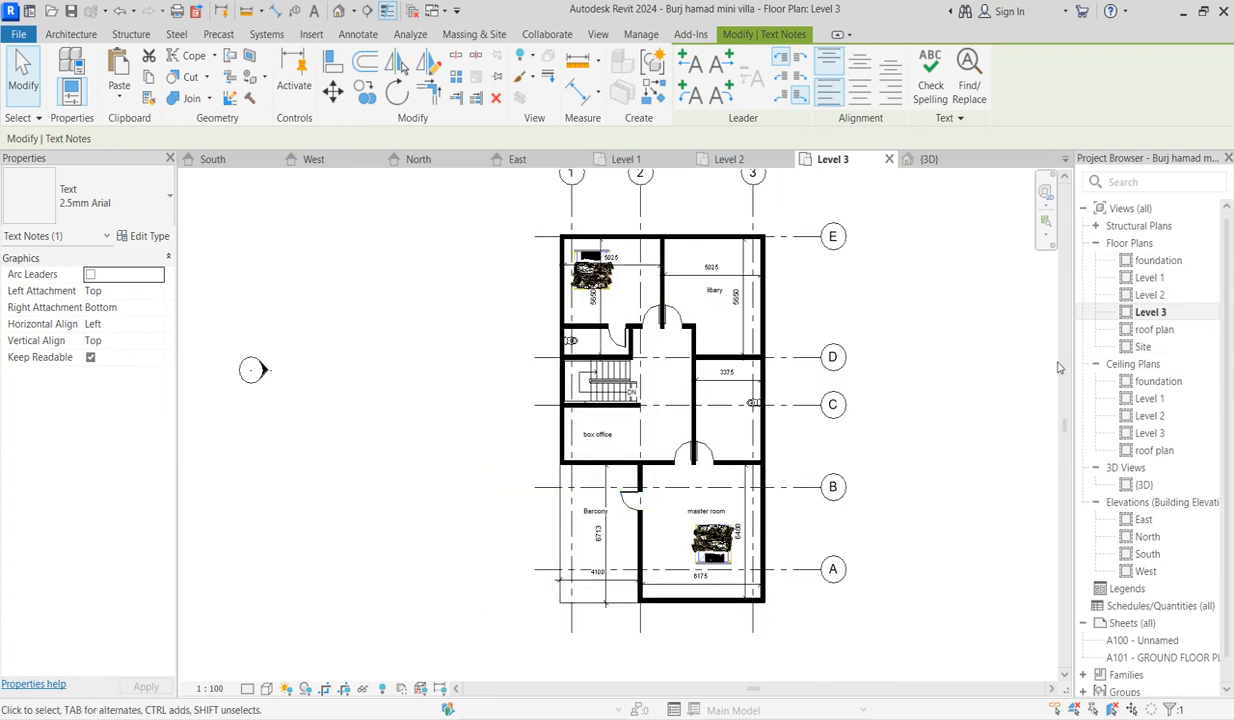
double_click(1150, 295)
left_click(534, 516)
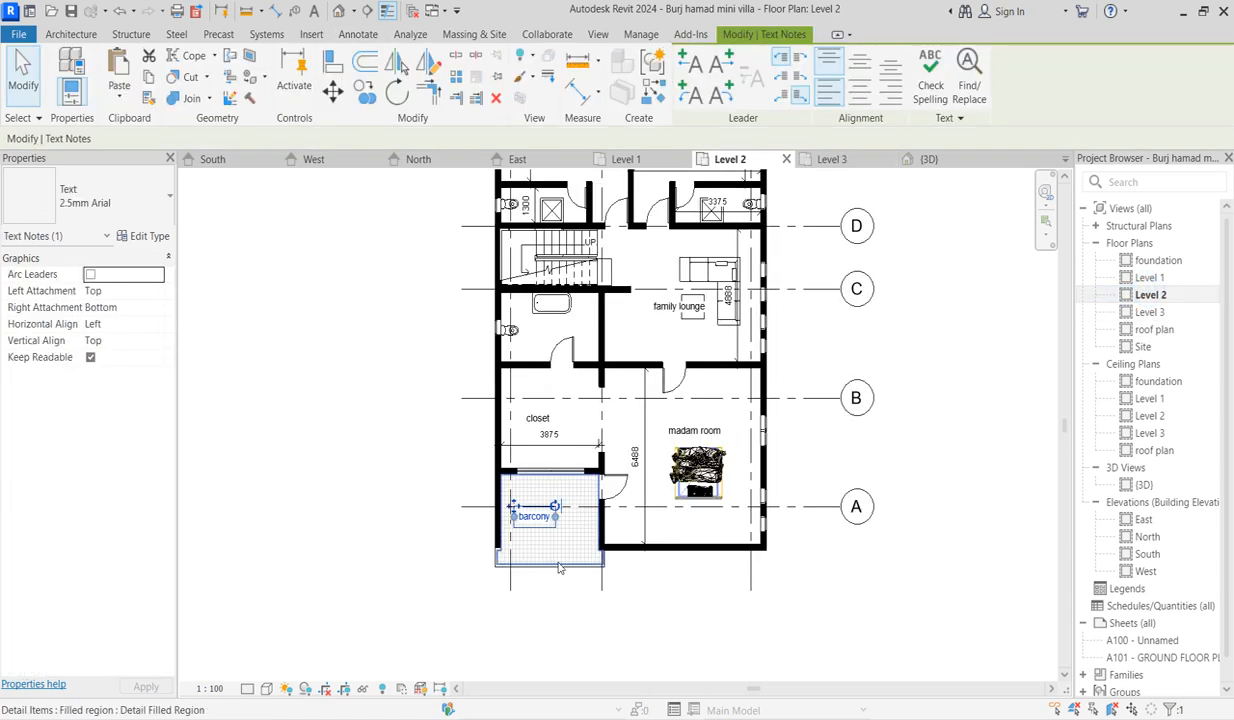
left_click(558, 566)
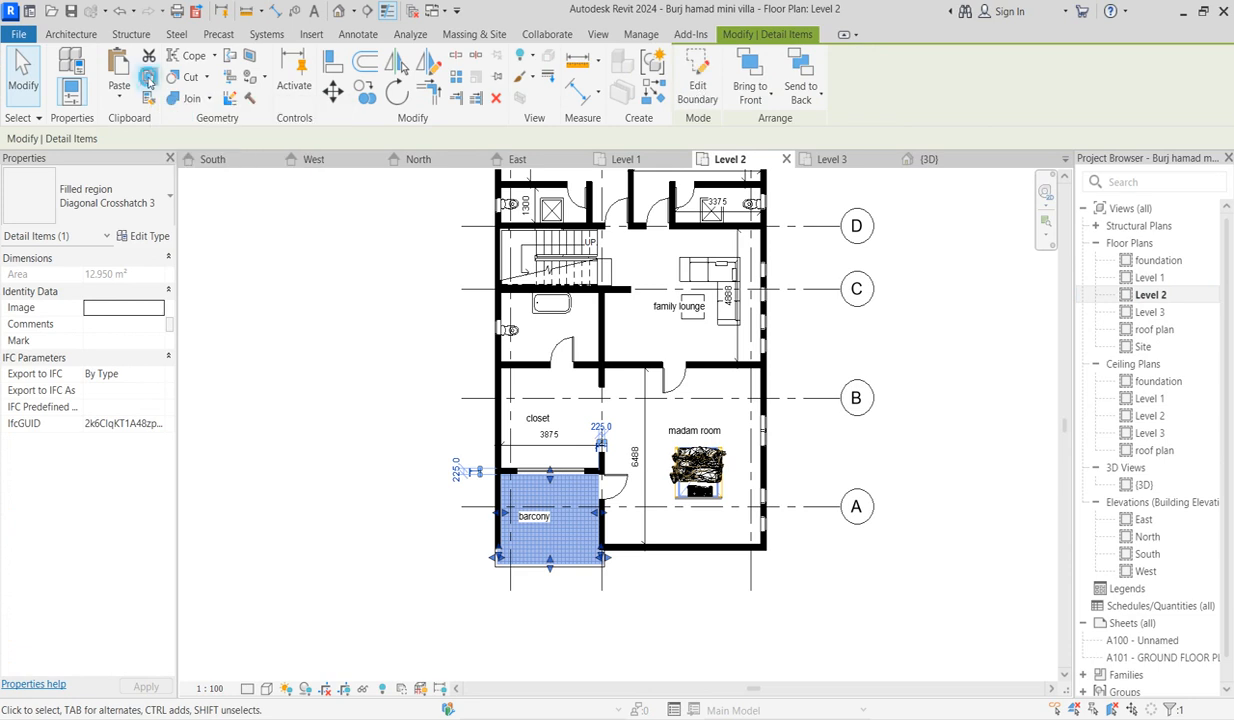
Paste the copied filled region into the Level 3 floor plan, aligned to the current view.
double_click(1162, 282)
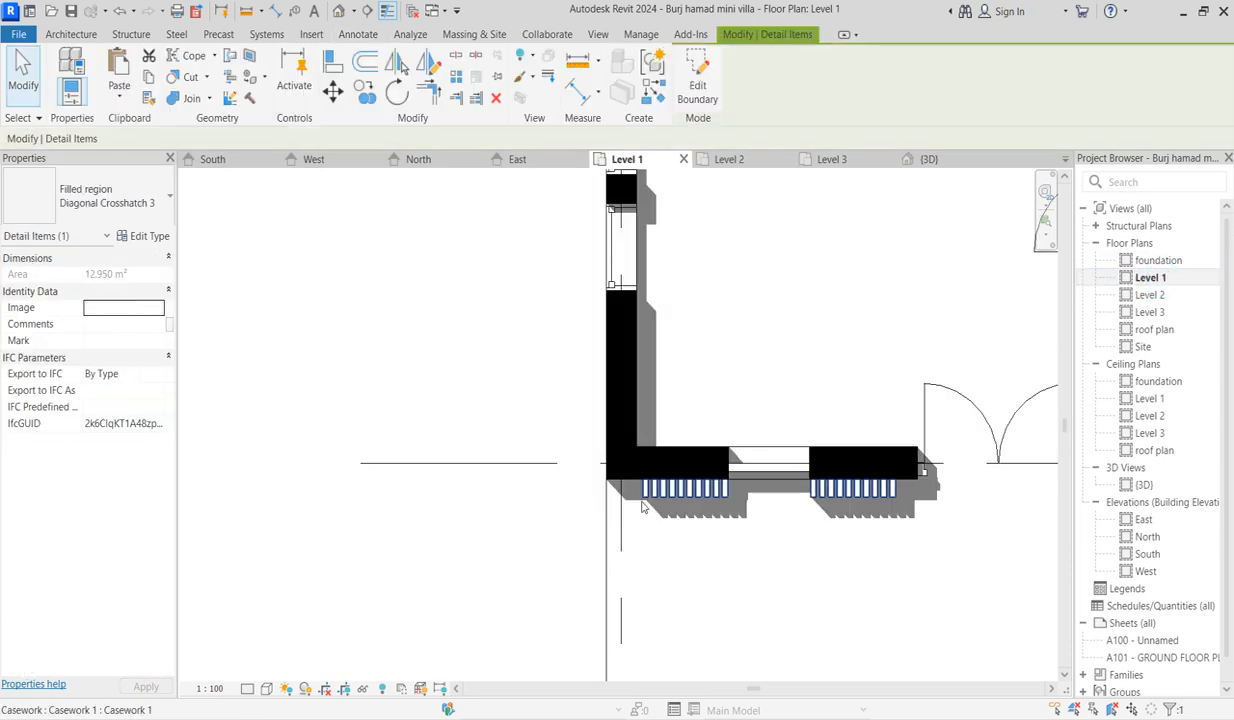
double_click(1163, 314)
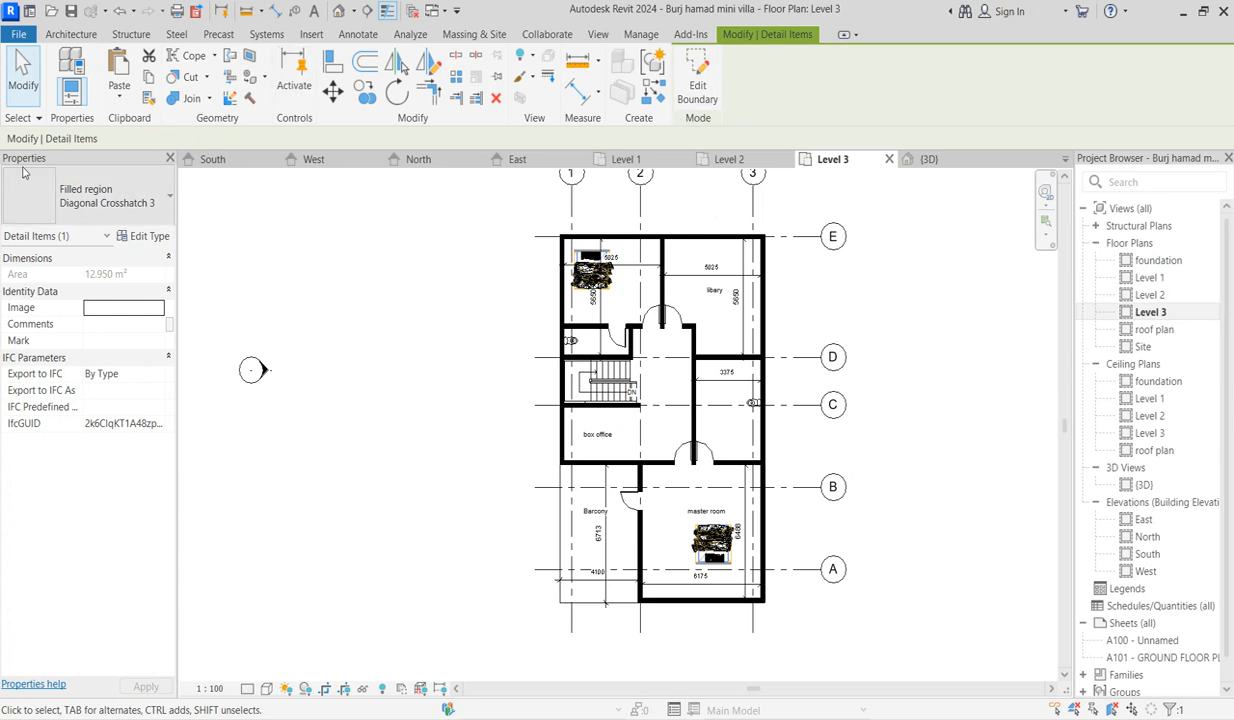
left_click(119, 95)
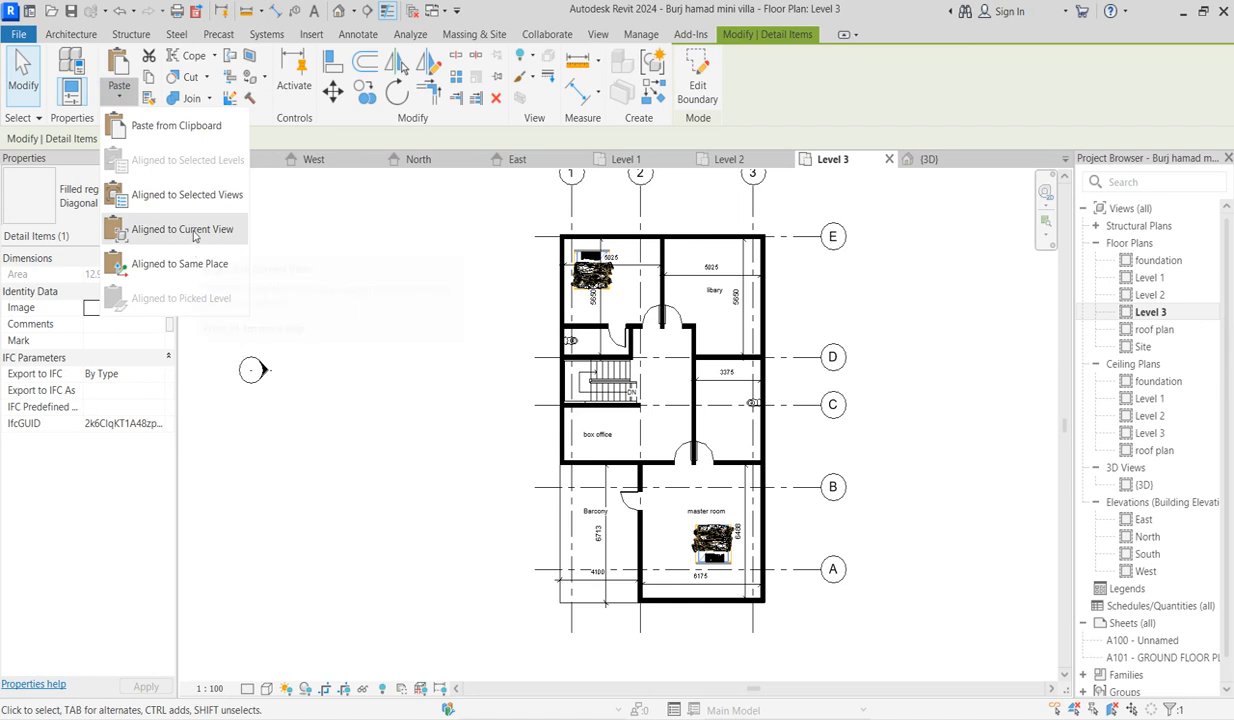
left_click(183, 229)
Stretch the pasted region up to the box office wall and outward toward the balcony's outer edge.
scroll(609, 578, "up", 2)
left_click_drag(604, 521, 603, 412)
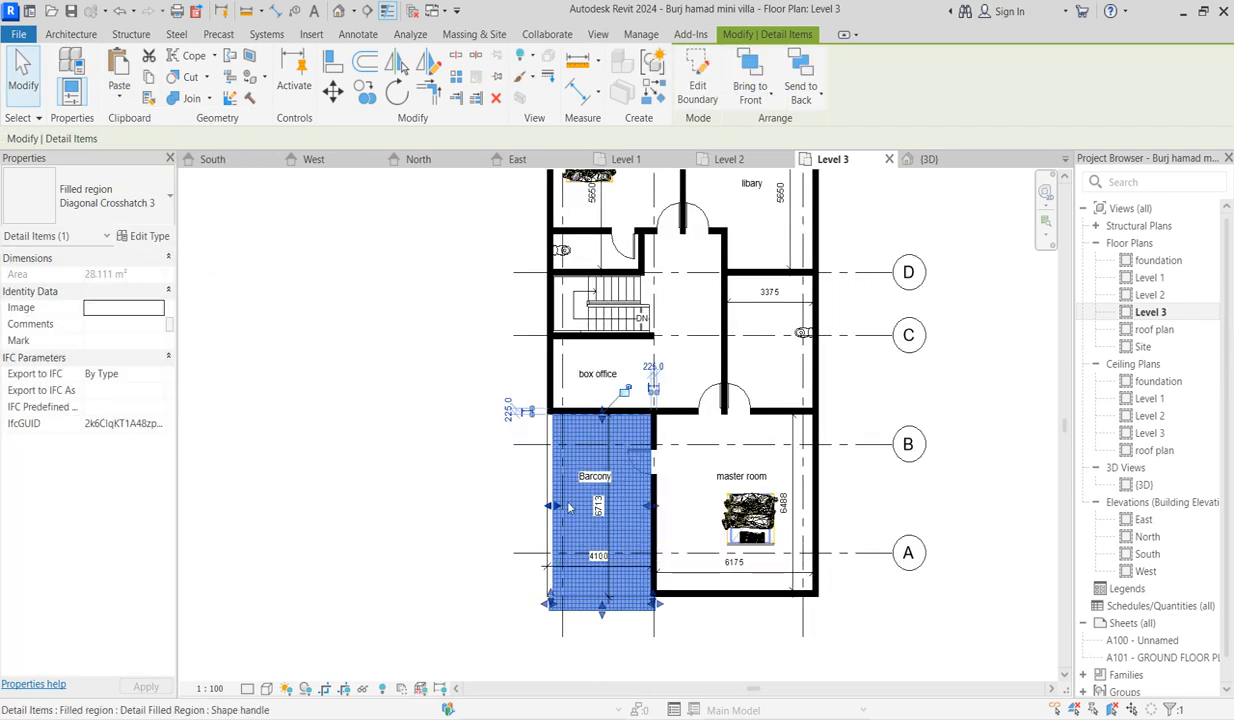
scroll(552, 505, "up", 5)
left_click_drag(557, 505, 545, 513)
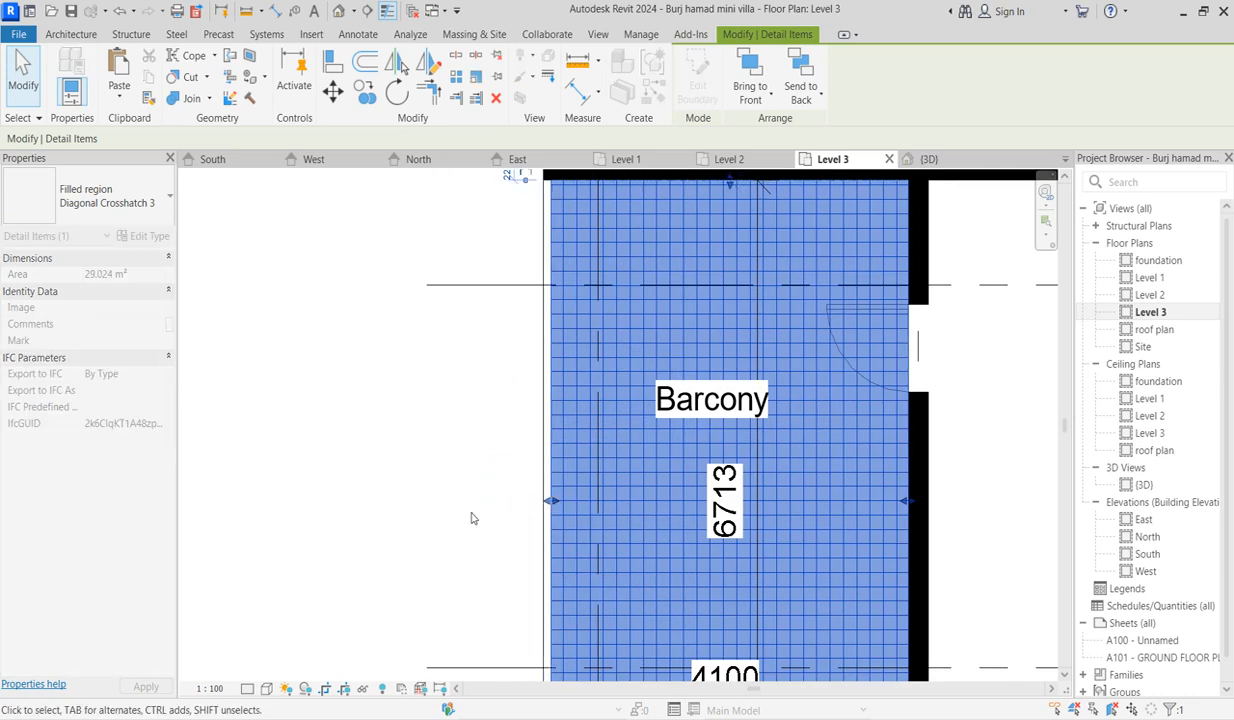
Try to pull the filled region's lower edge up to the balcony's lower outline.
scroll(471, 515, "down", 4)
scroll(591, 665, "up", 3)
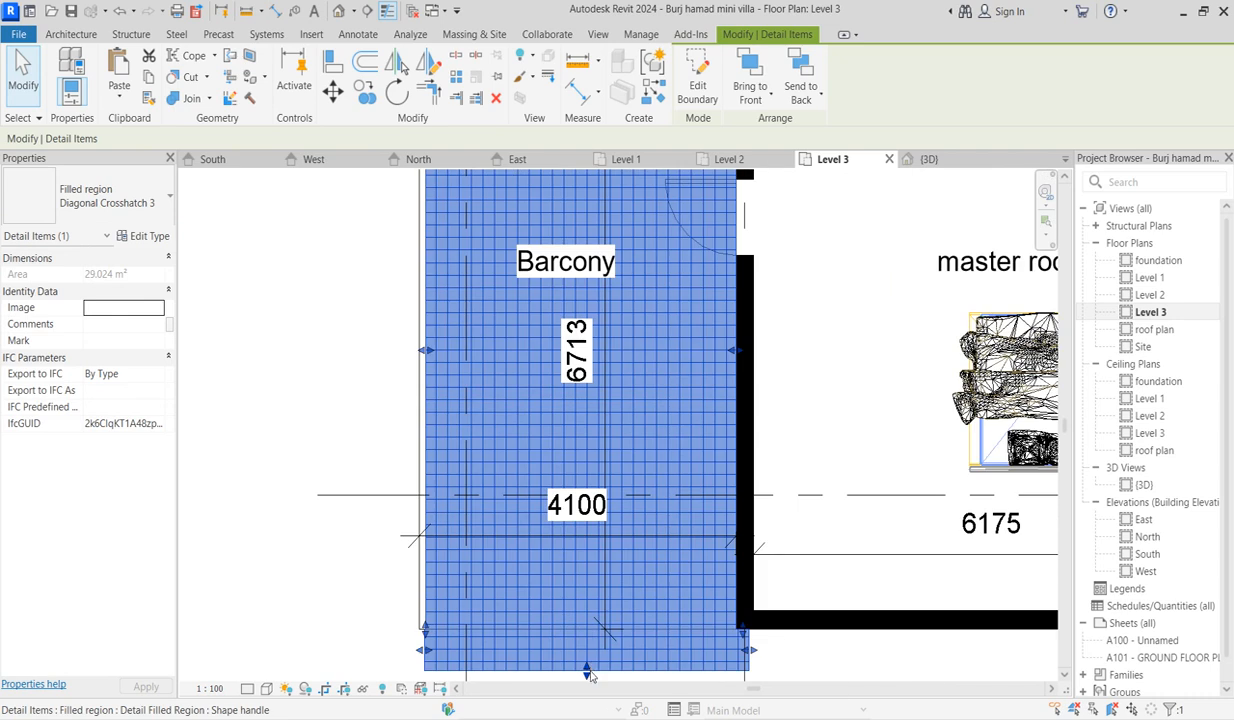
left_click_drag(588, 665, 598, 626)
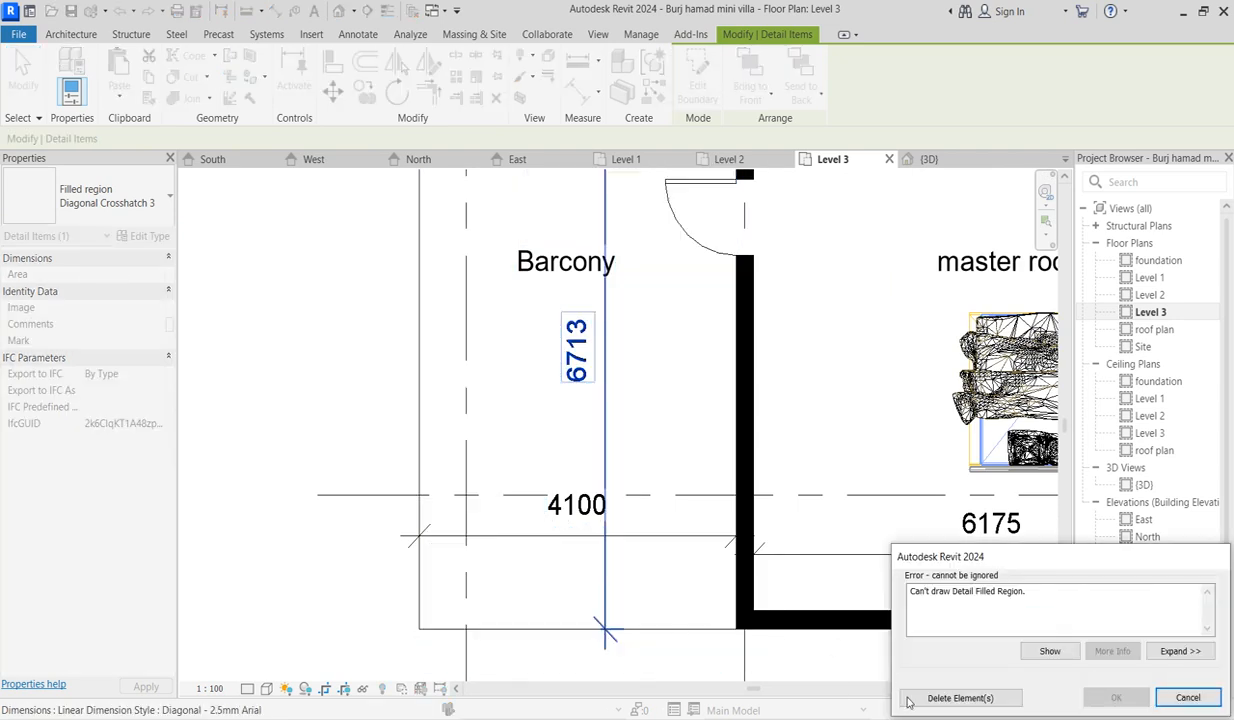
left_click(1186, 697)
scroll(531, 617, "down", 3)
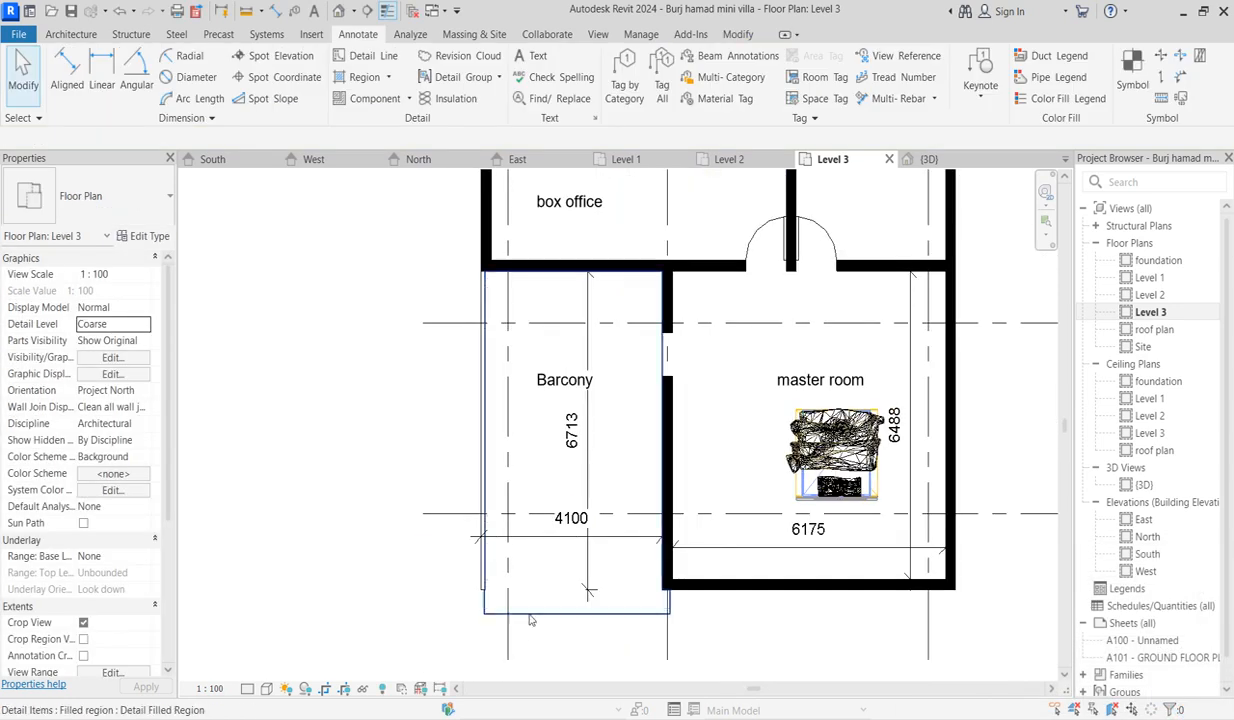
left_click(530, 610)
left_click_drag(580, 620, 588, 596)
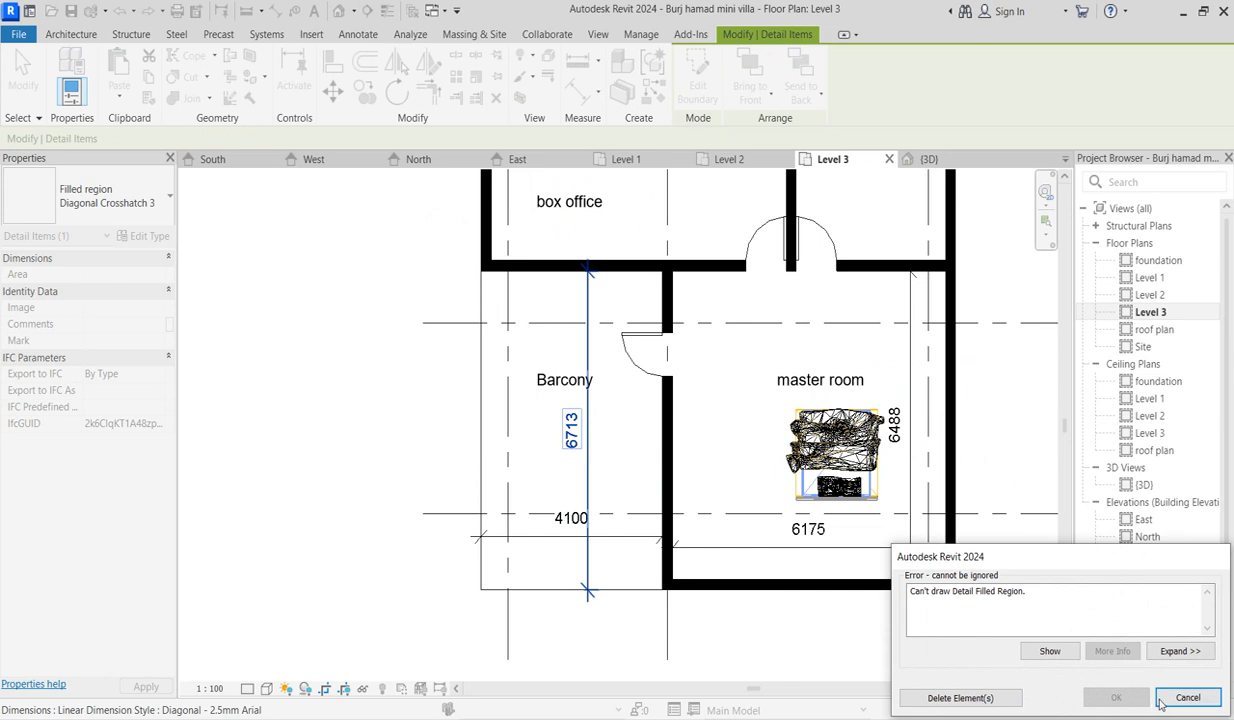
left_click(1188, 697)
Edit the filled region's boundary and delete the sketch lines that overhang below the Level 3 balcony.
scroll(600, 615, "up", 3)
left_click(487, 631)
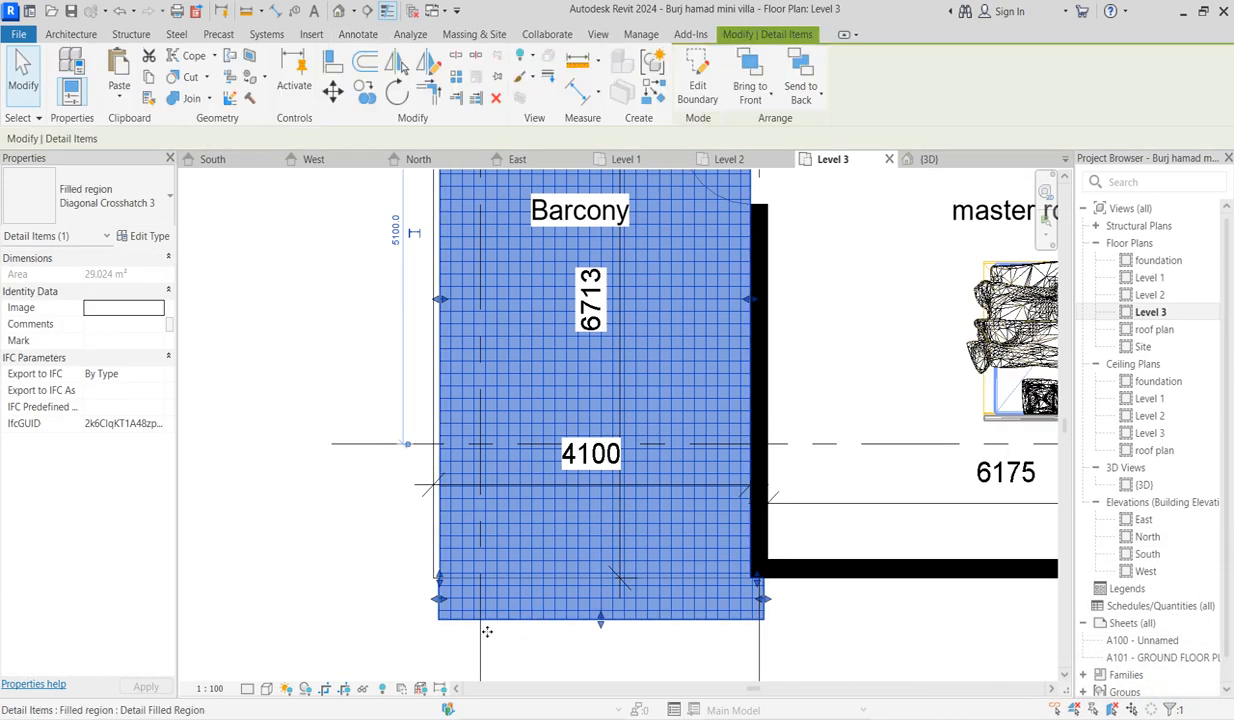
scroll(487, 631, "up", 2)
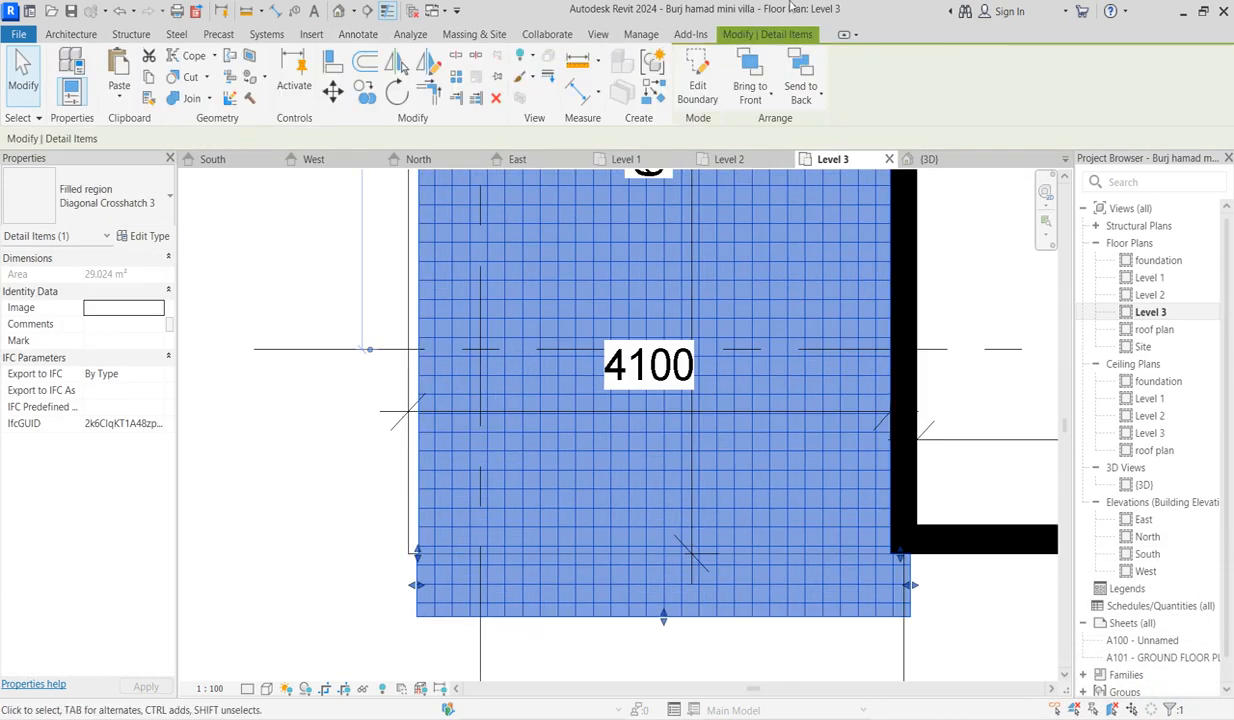
left_click(697, 75)
left_click_drag(366, 537, 843, 594)
key("Escape")
left_click(969, 584)
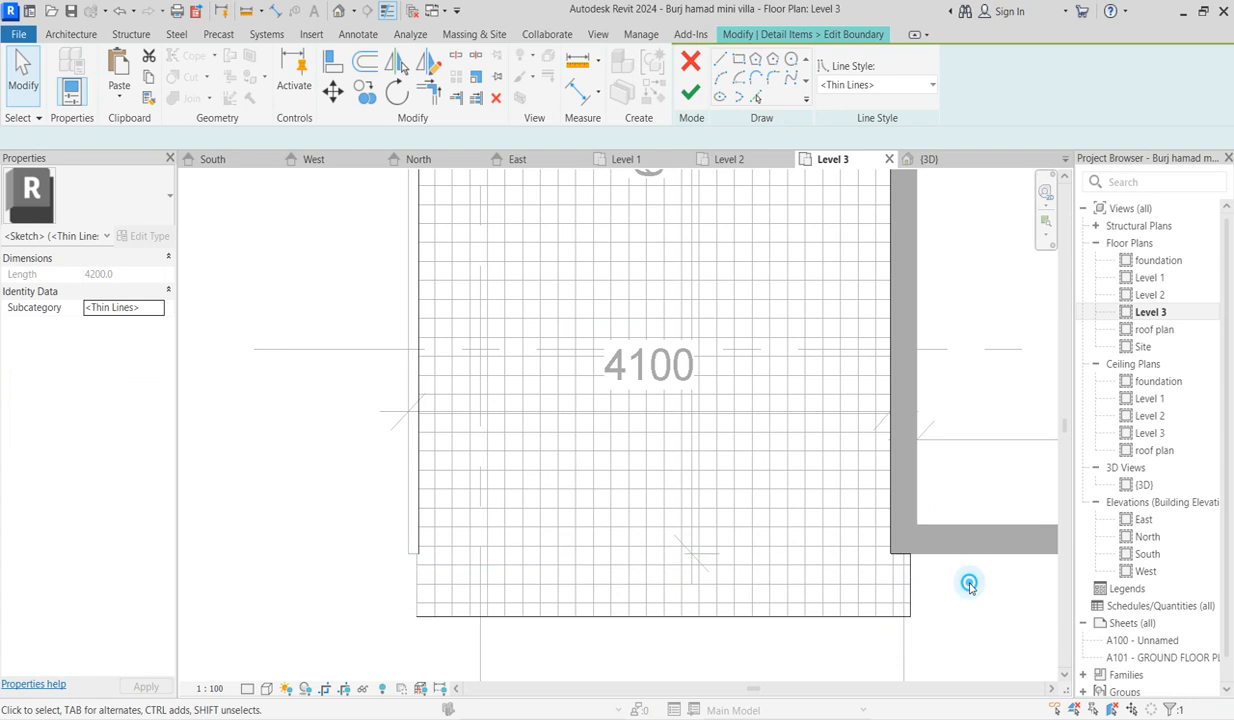
left_click_drag(850, 541, 912, 553)
left_click_drag(953, 641, 862, 613)
key("Delete")
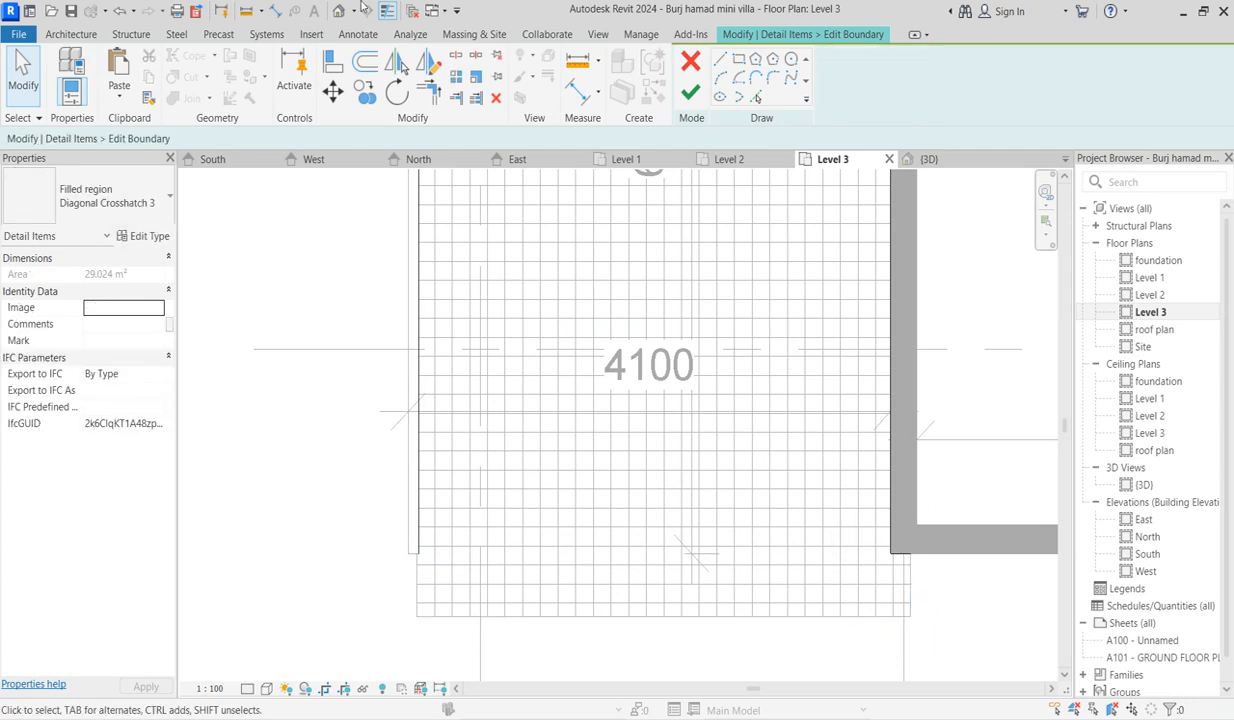
Trim the remaining short boundary line to corners with both side lines along the balcony's lower edge, and finish the boundary edit.
left_click(428, 91)
left_click(904, 558)
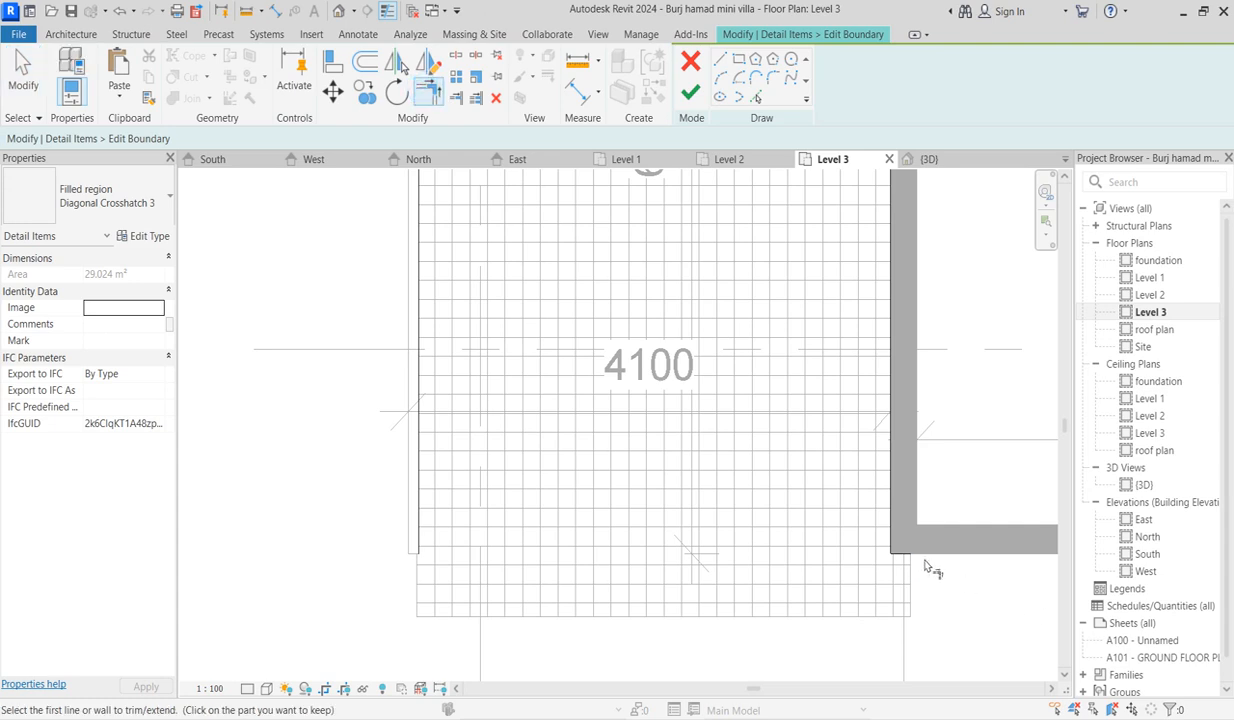
left_click(419, 535)
left_click(647, 553)
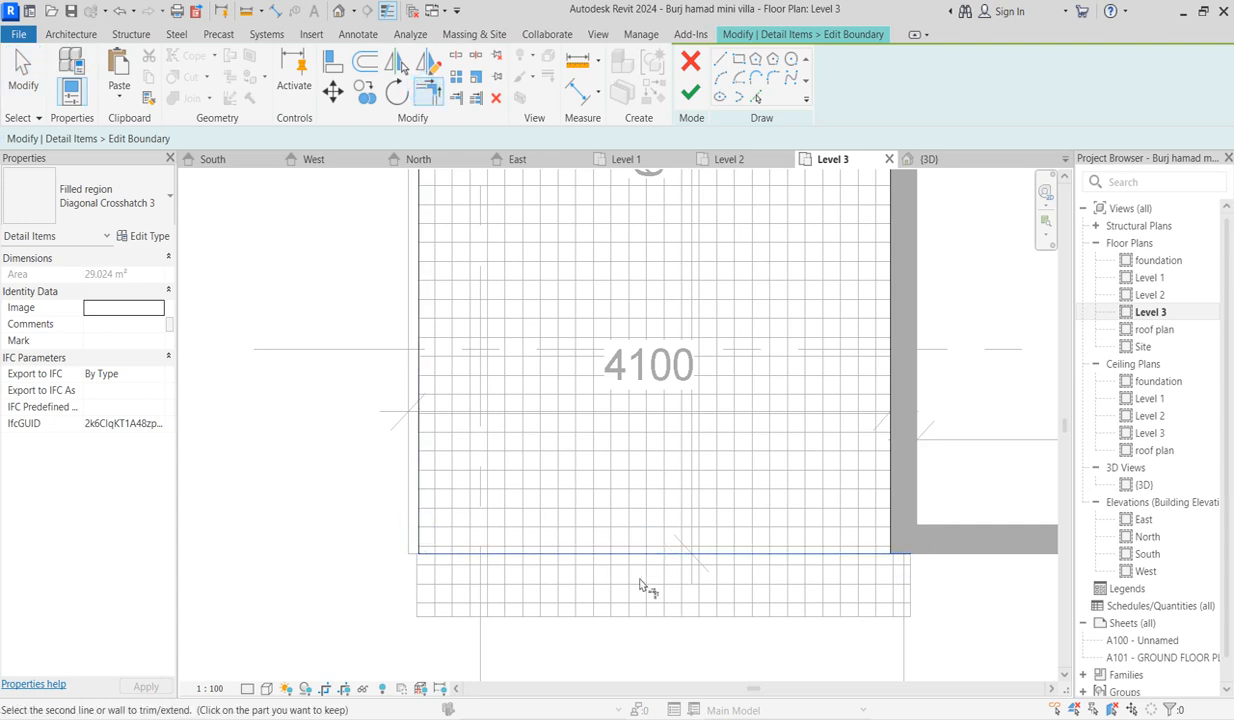
left_click(889, 495)
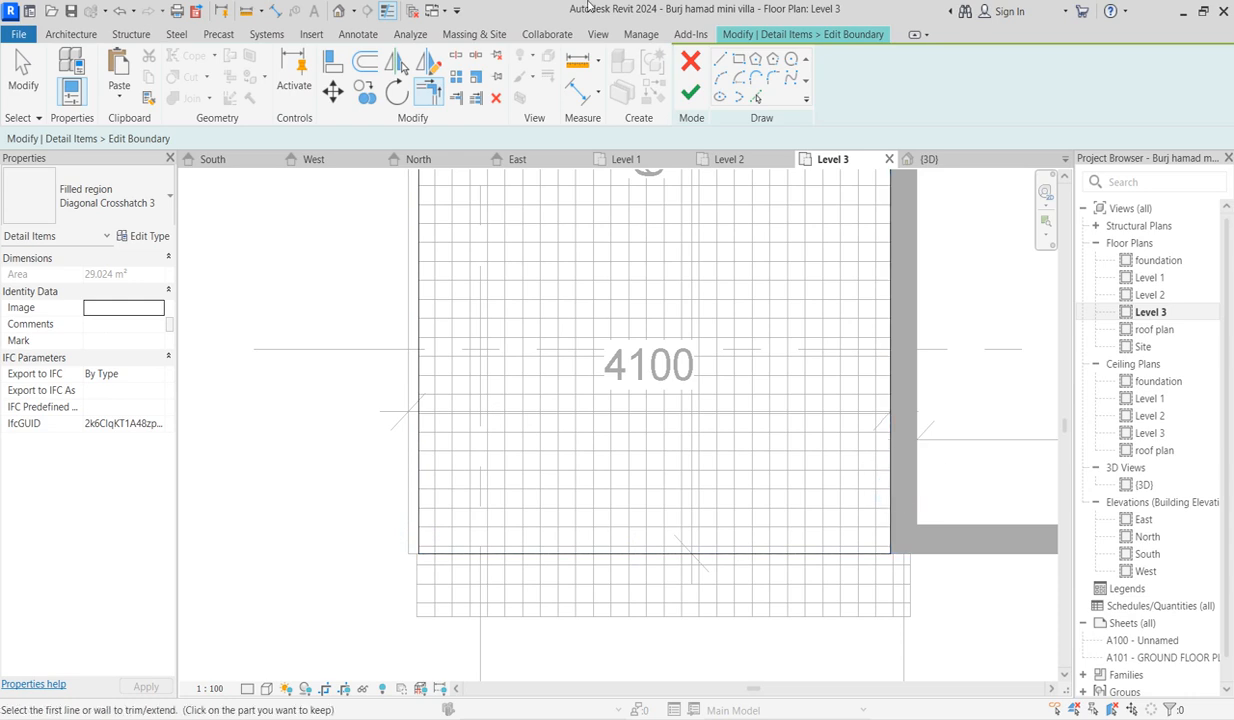
left_click(691, 93)
Pull the filled region's lower edge slightly inside the balcony's lower outline.
left_click(304, 535)
scroll(442, 533, "down", 2)
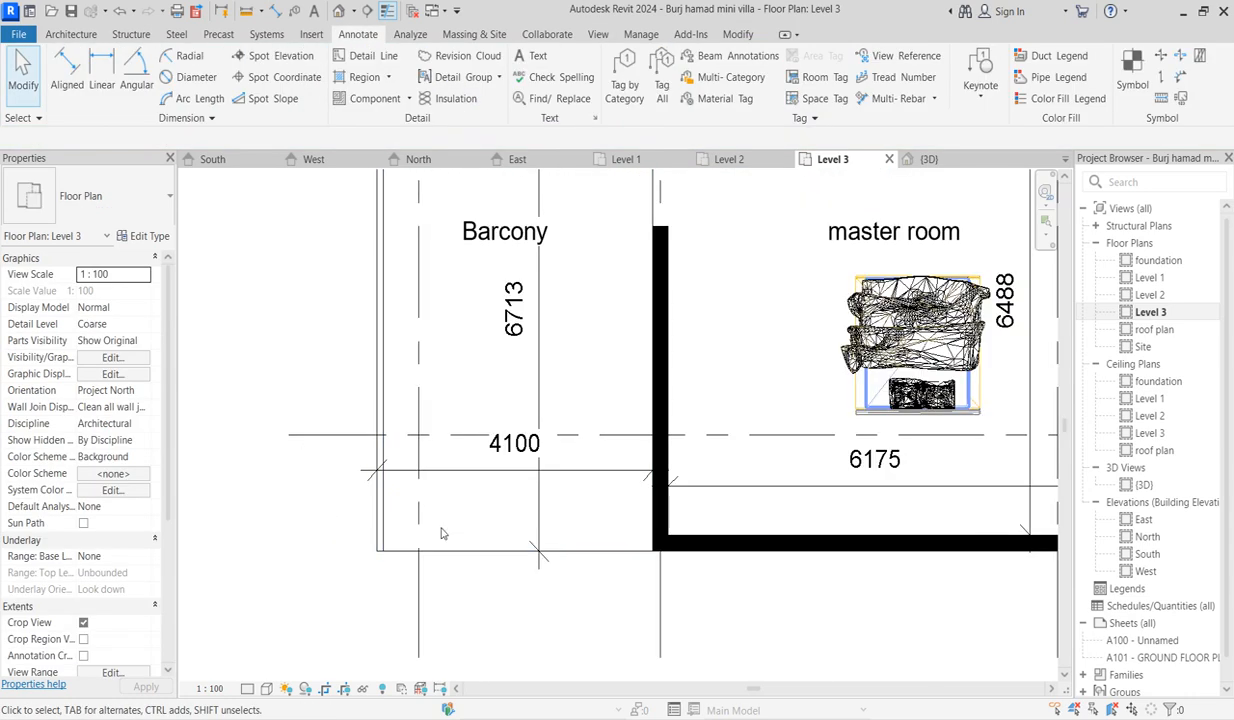
left_click(500, 550)
scroll(513, 553, "up", 2)
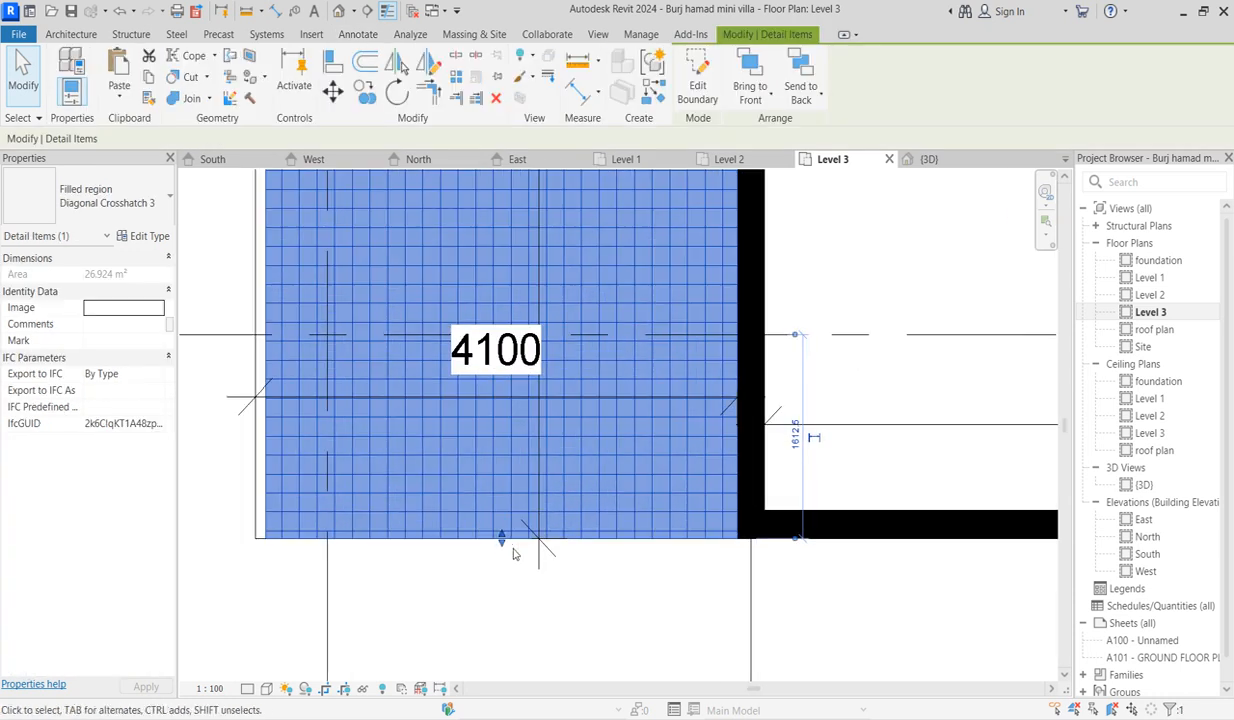
left_click_drag(502, 538, 502, 522)
scroll(502, 518, "up", 2)
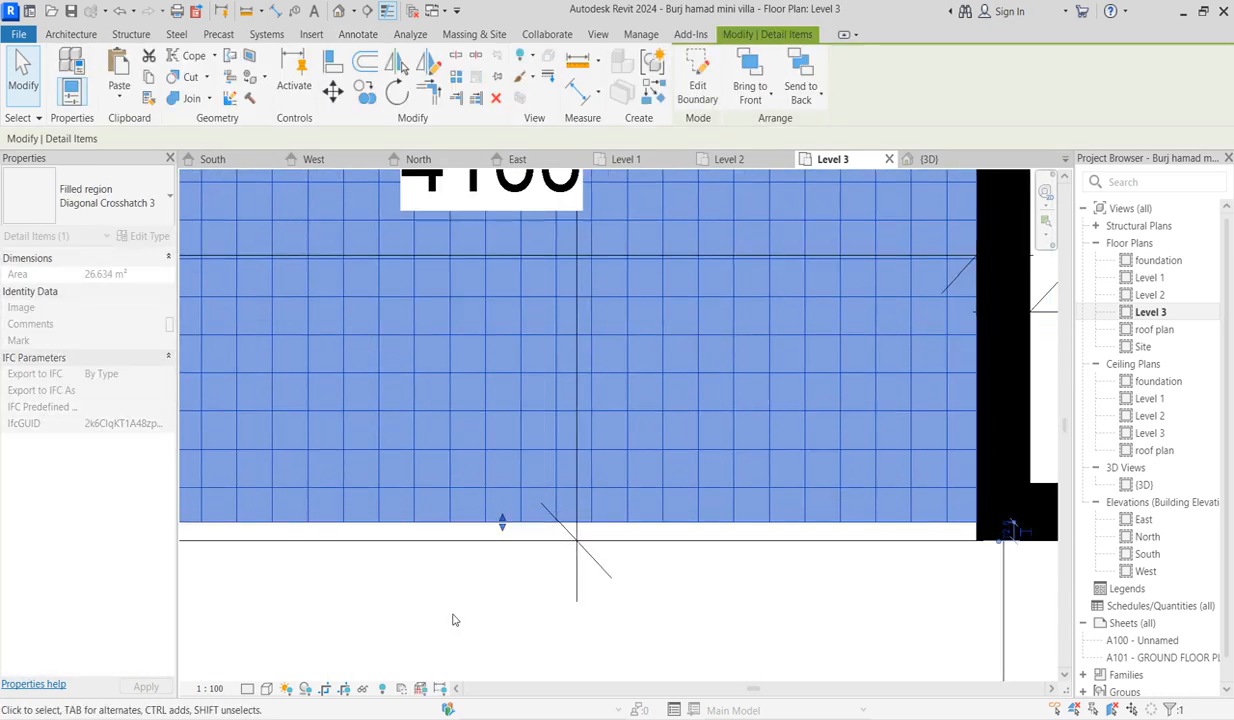
left_click(452, 620)
scroll(520, 580, "down", 5)
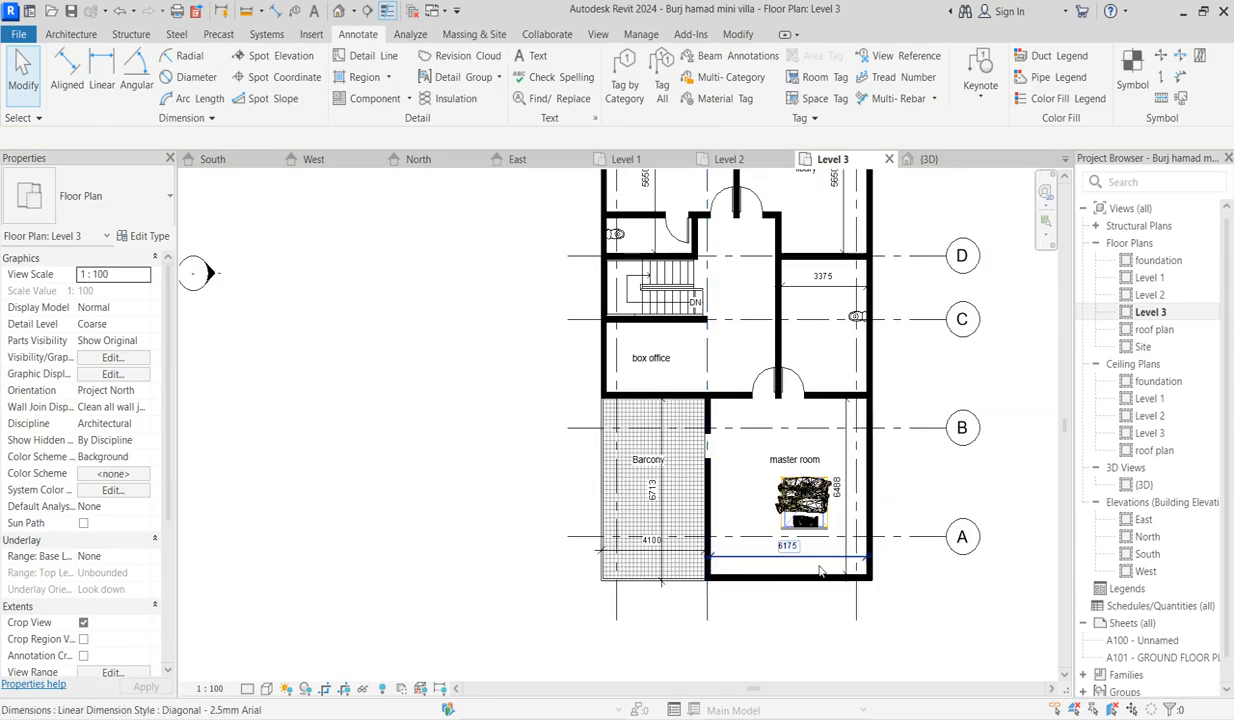
scroll(819, 571, "down", 3)
scroll(628, 620, "up", 5)
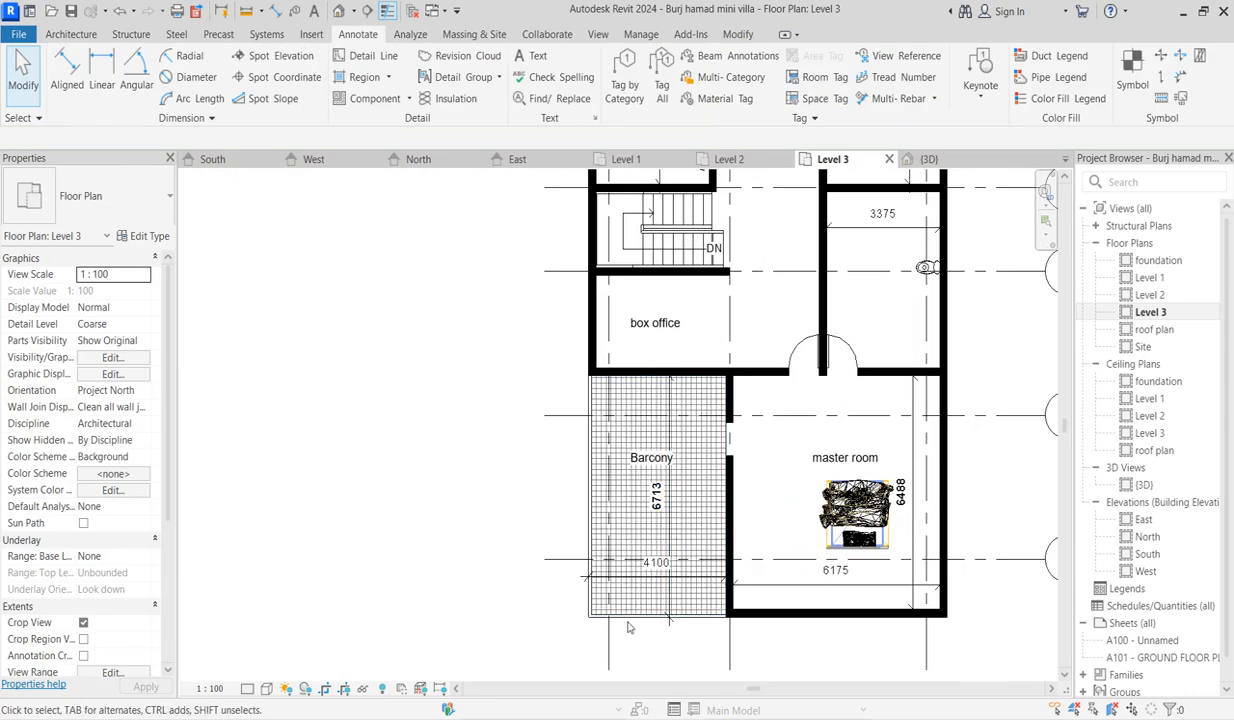
Override the Level 3 balcony region's graphics in this view so it displays in halftone.
left_click(628, 615)
right_click(633, 243)
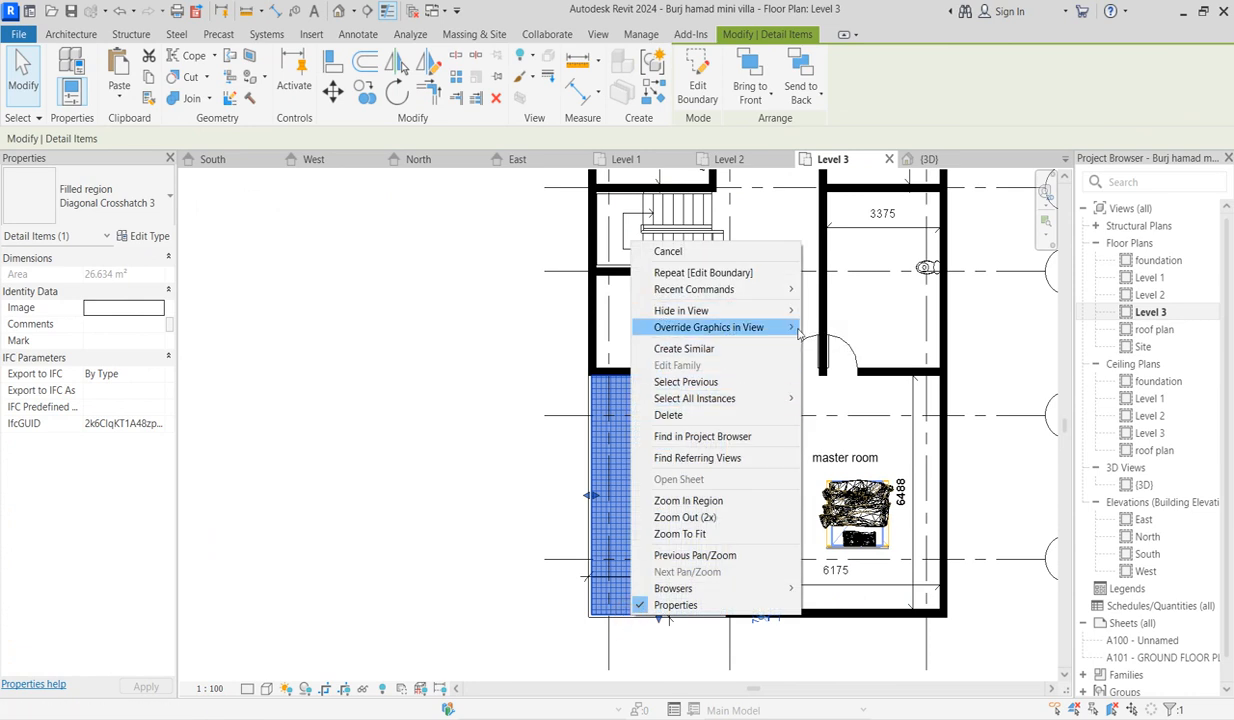
mouse_move(788, 333)
left_click(859, 330)
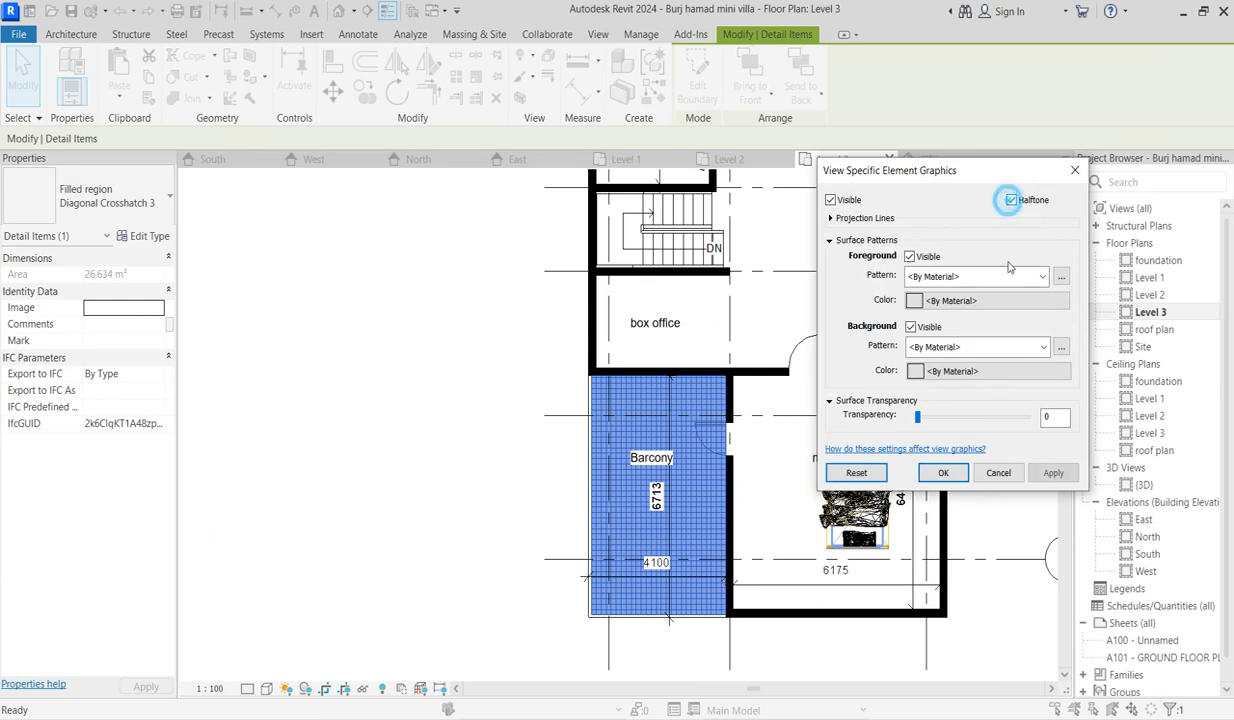
left_click(940, 470)
left_click(460, 498)
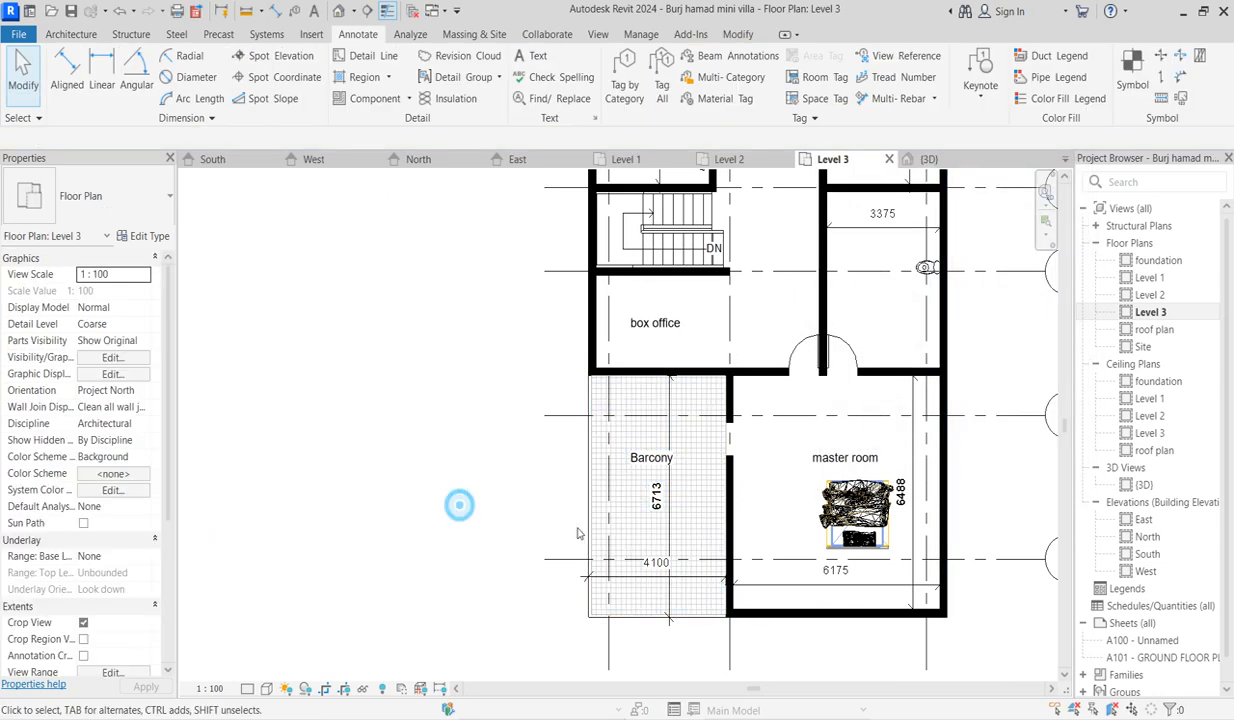
scroll(440, 490, "up", 2)
scroll(400, 530, "down", 3)
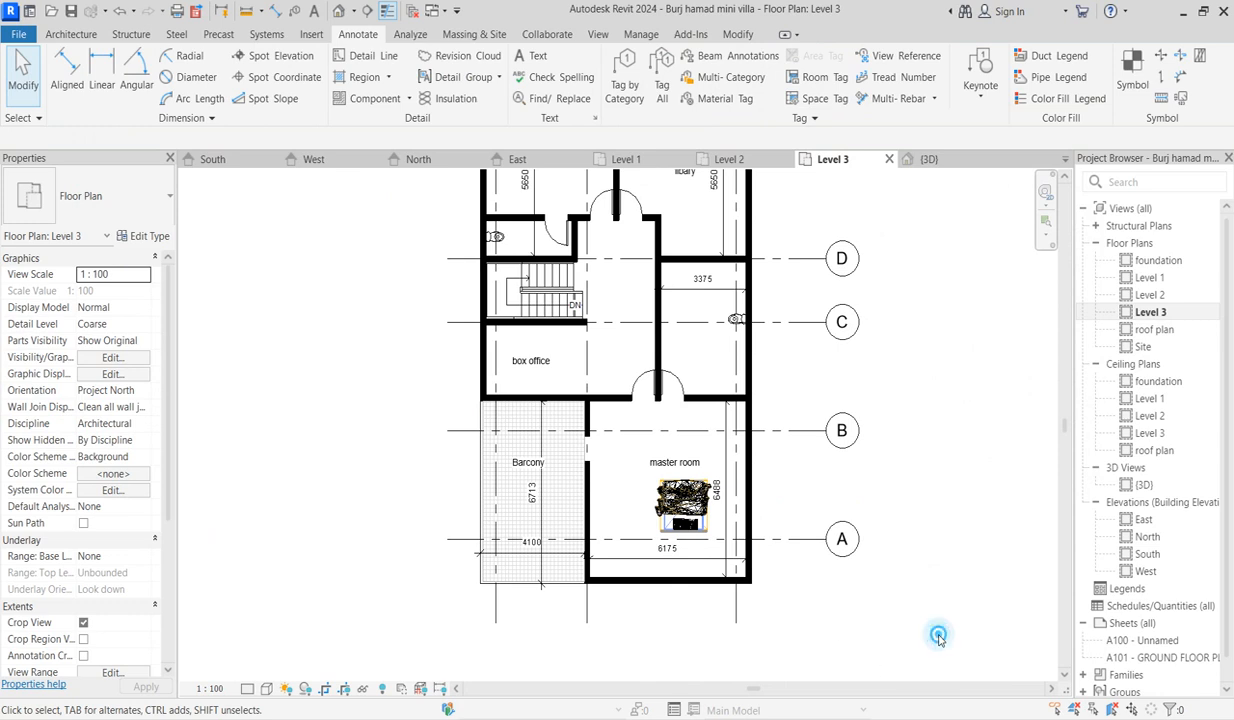